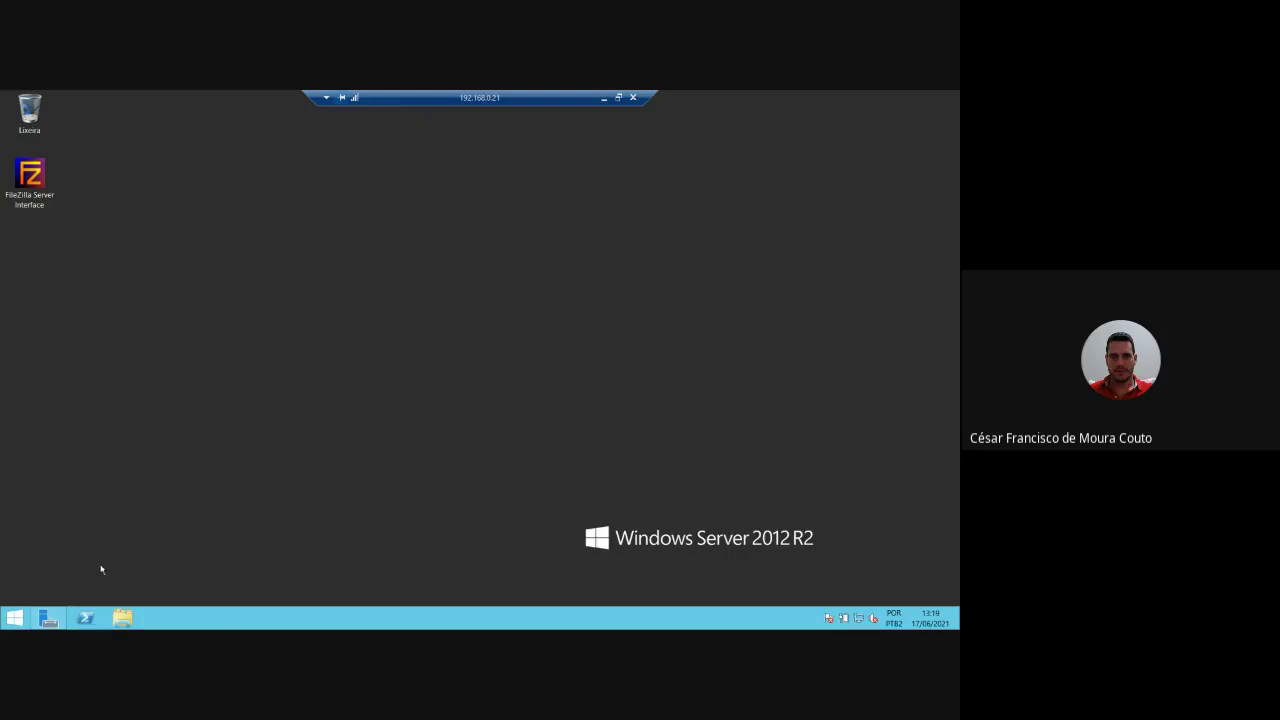
Go from the Start screen to the desktop and open the Server Manager dashboard full-screen
{"action": "left_click", "coordinate": [16, 621]}
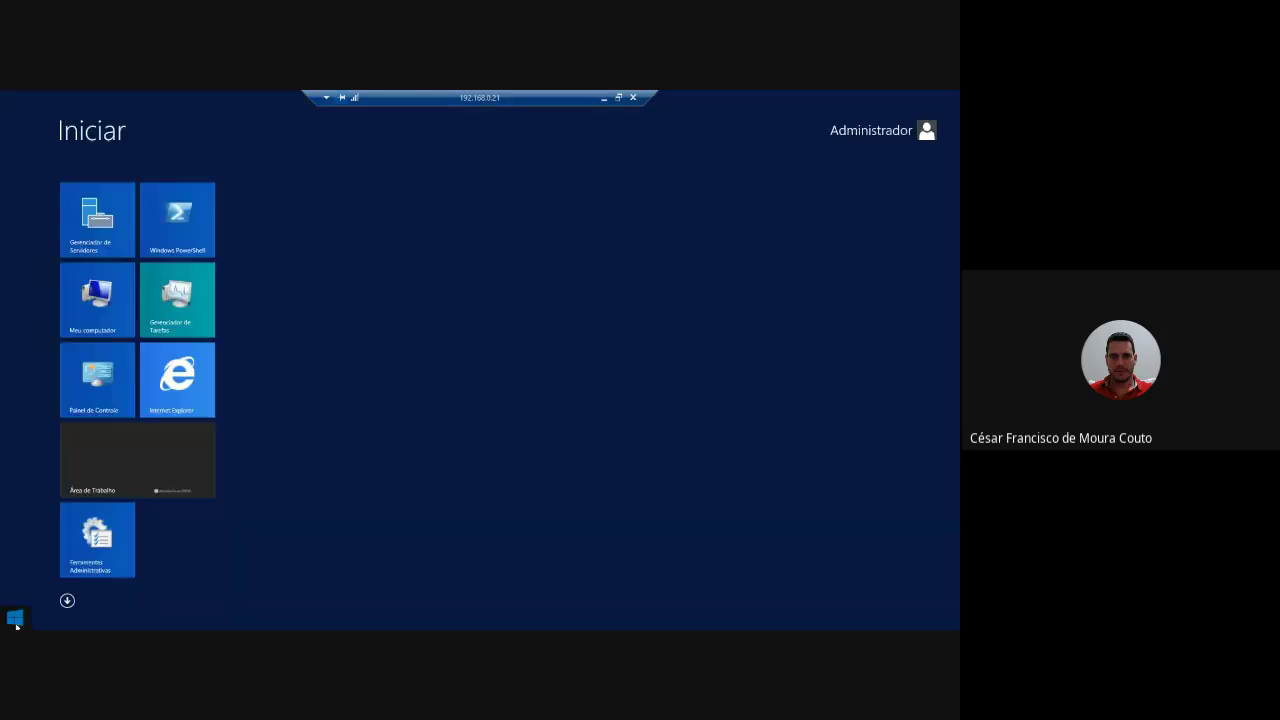
{"action": "left_click", "coordinate": [167, 470]}
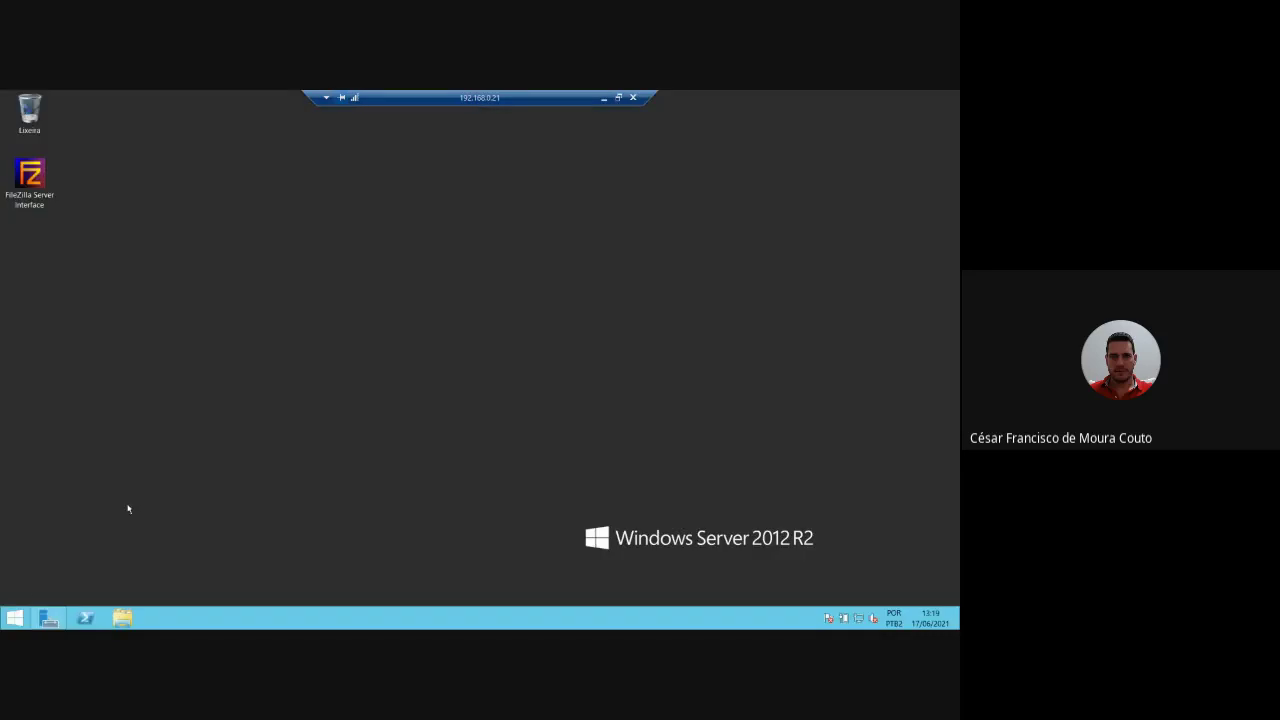
{"action": "left_click", "coordinate": [58, 621]}
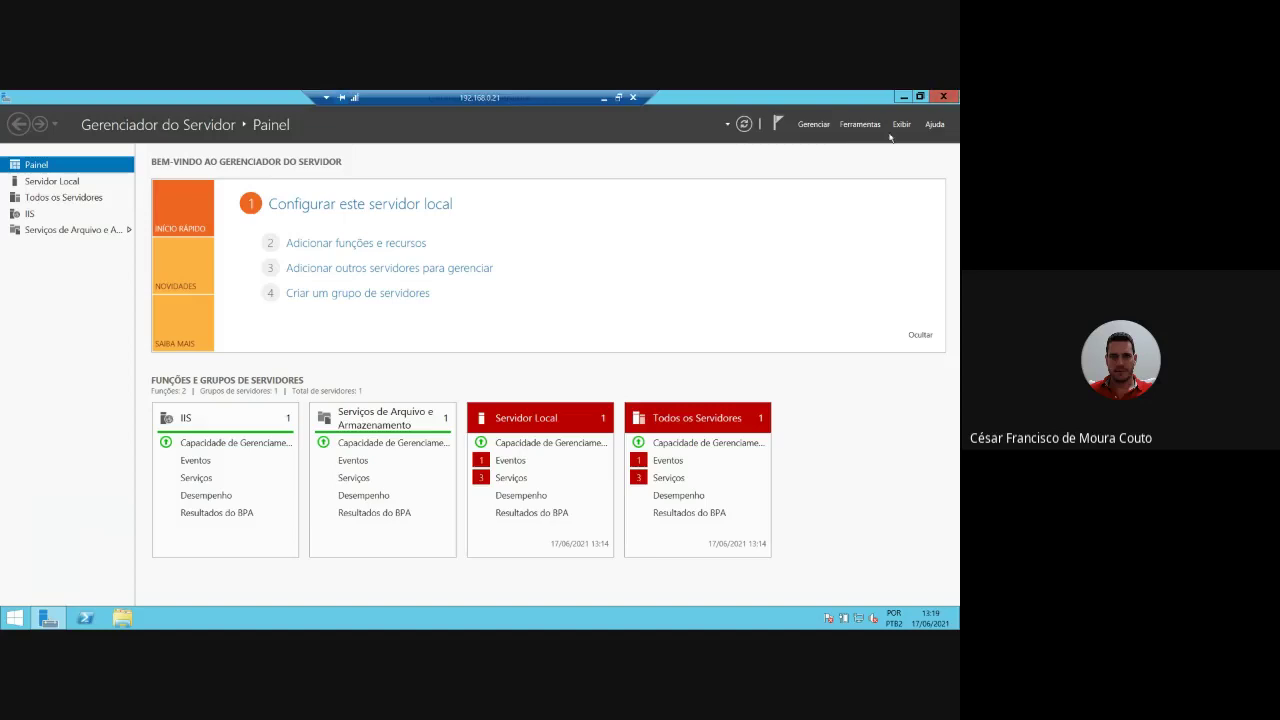
Launch the Add Roles and Features wizard from Manage, shift it right, then minimize and restore Server Manager
{"action": "left_click", "coordinate": [815, 127]}
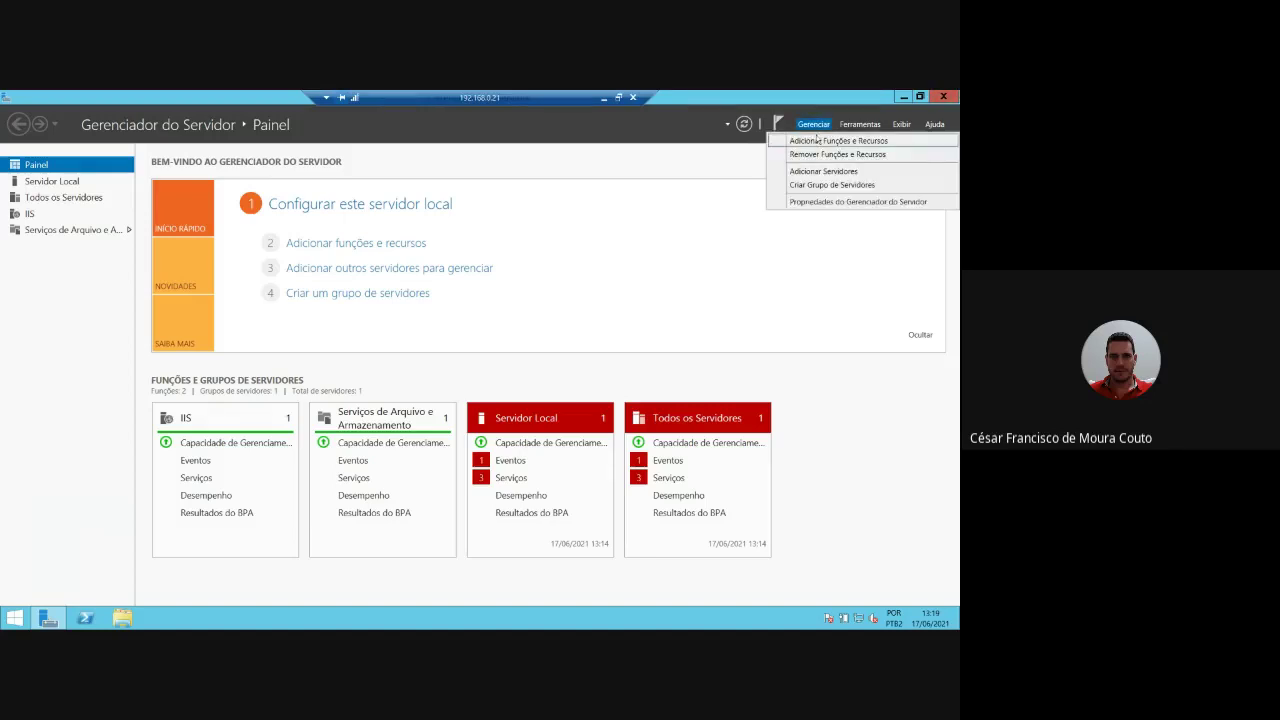
{"action": "left_click", "coordinate": [818, 141]}
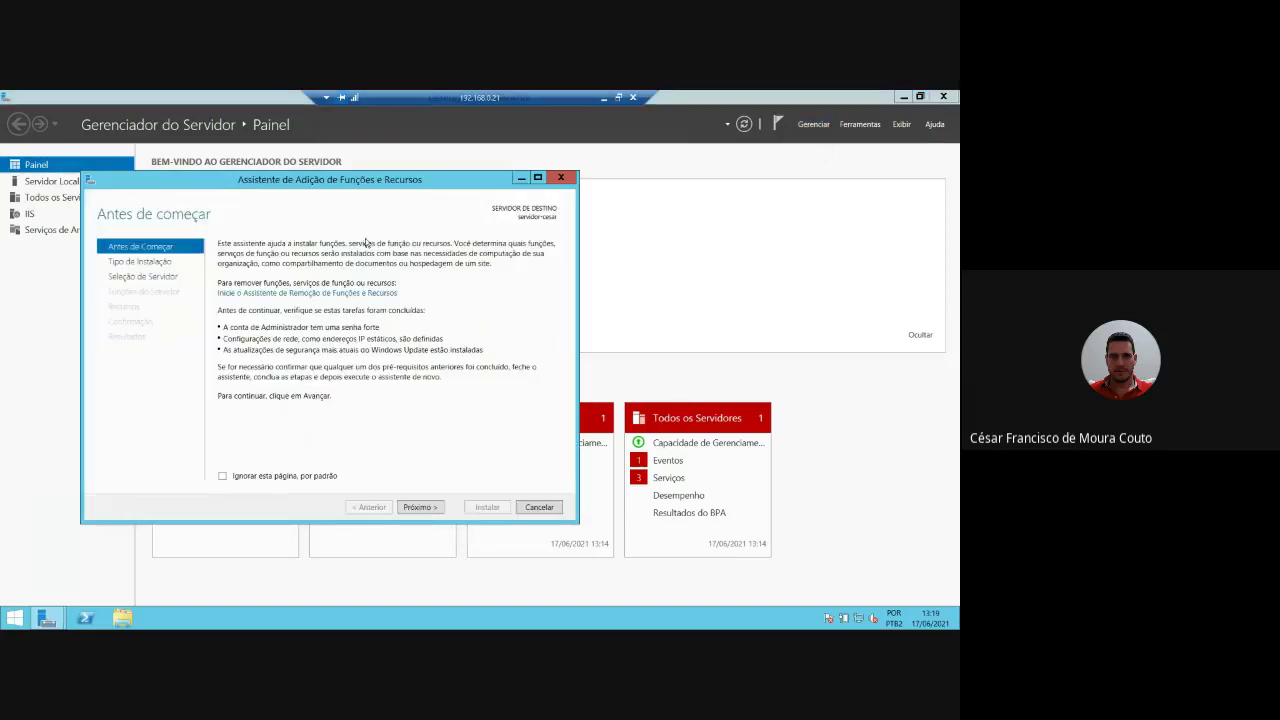
{"action": "left_click_drag", "start_coordinate": [415, 181], "coordinate": [550, 171]}
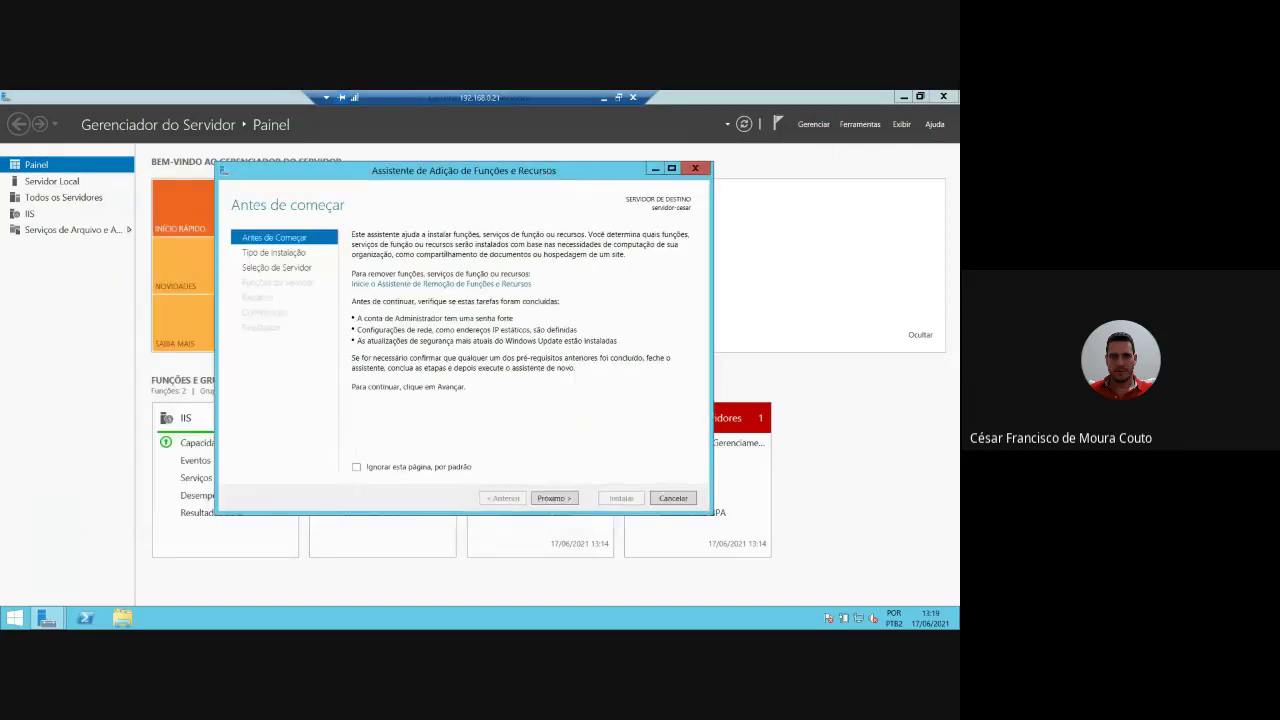
{"action": "left_click", "coordinate": [903, 97]}
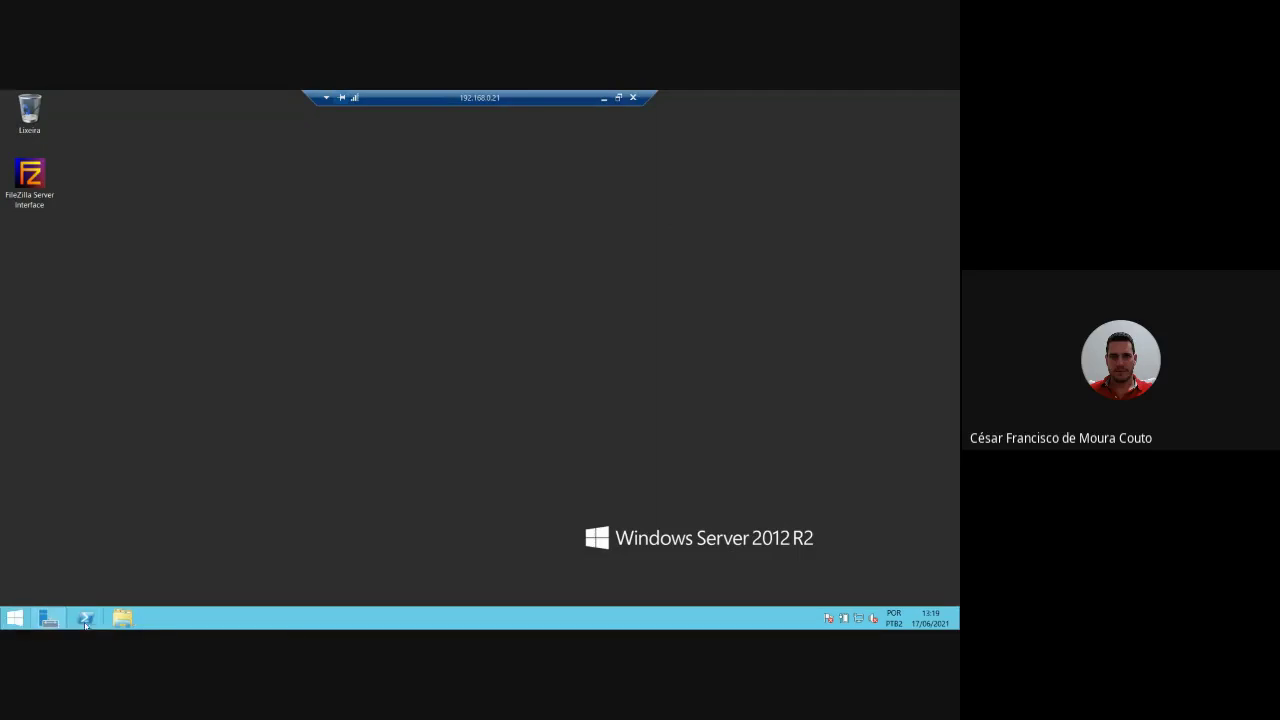
{"action": "left_click", "coordinate": [46, 619]}
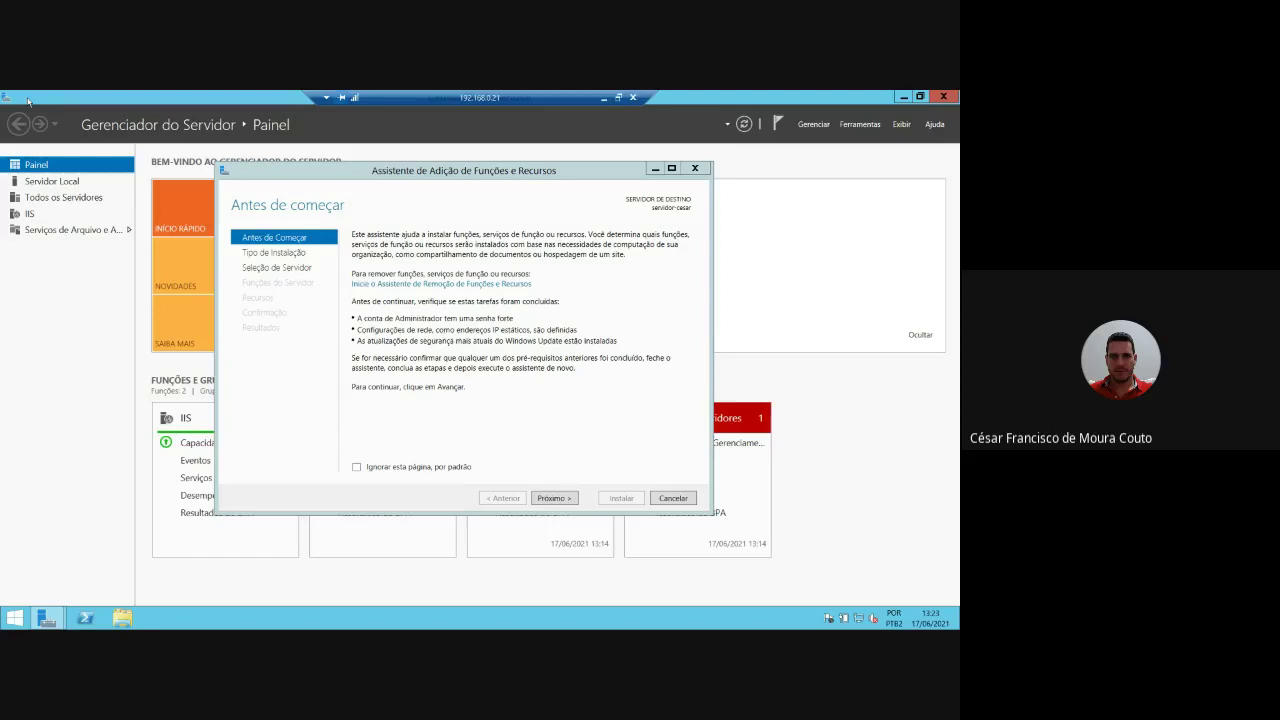
Cancel the Add Roles and Features wizard and minimize Server Manager to the bare server desktop
{"action": "left_click", "coordinate": [658, 500]}
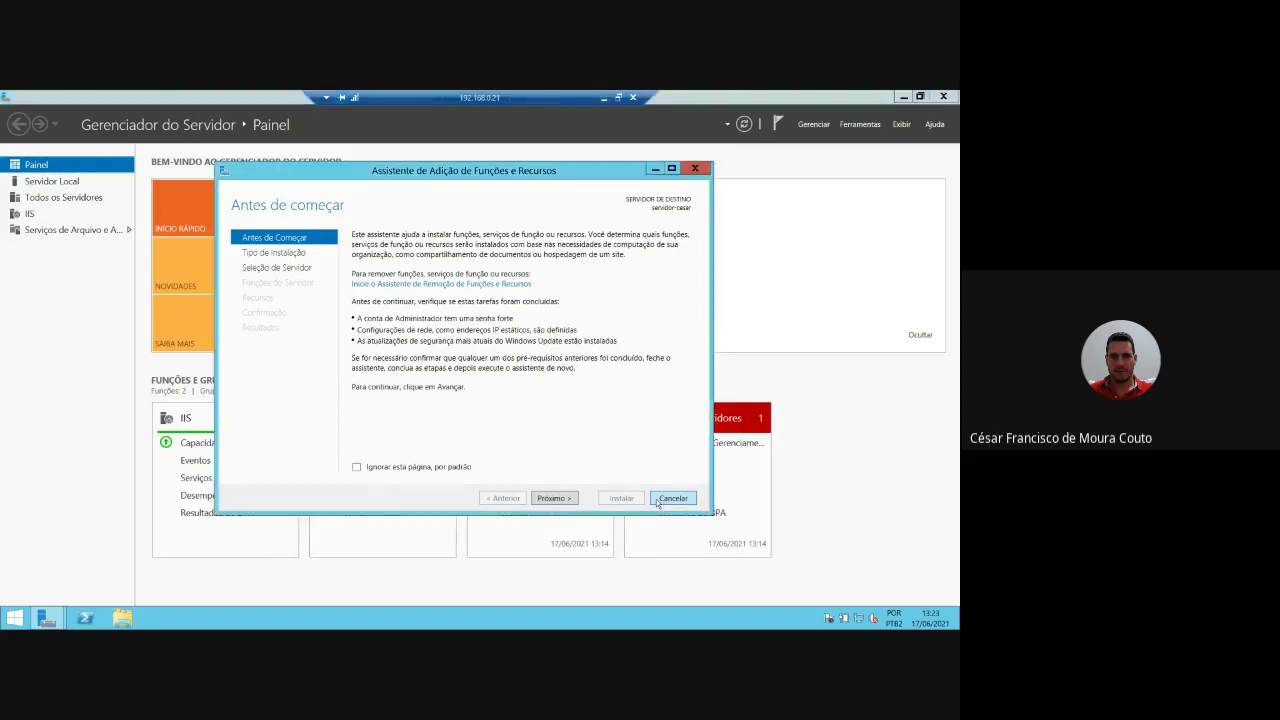
{"action": "left_click", "coordinate": [672, 498]}
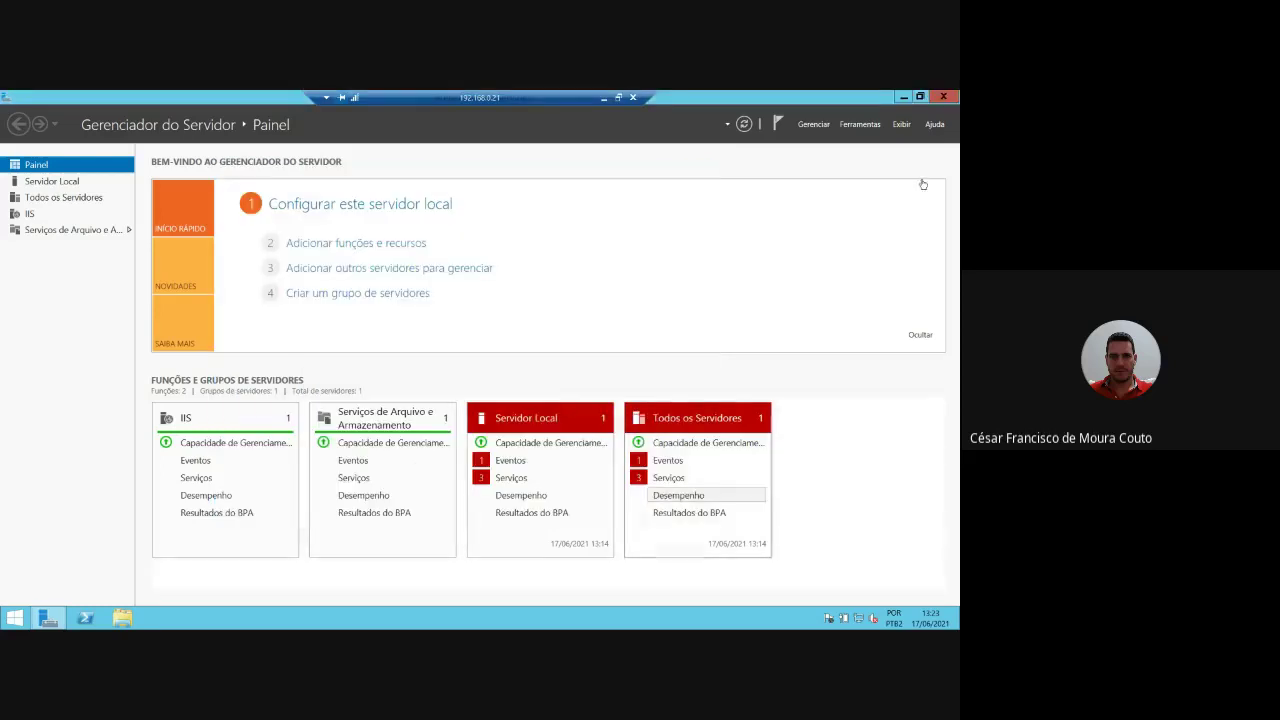
{"action": "left_click", "coordinate": [906, 99]}
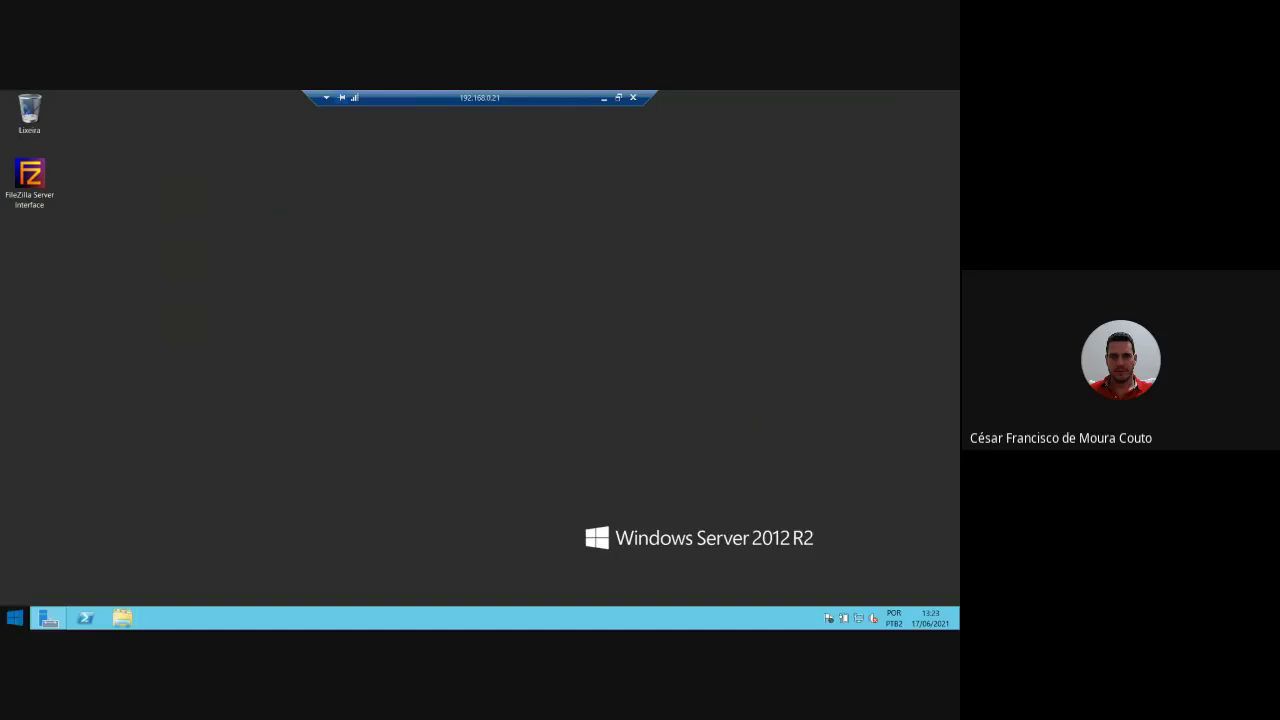
Hide Server Manager and minimize the remote server session to reach Windows 10
{"action": "left_click", "coordinate": [48, 618]}
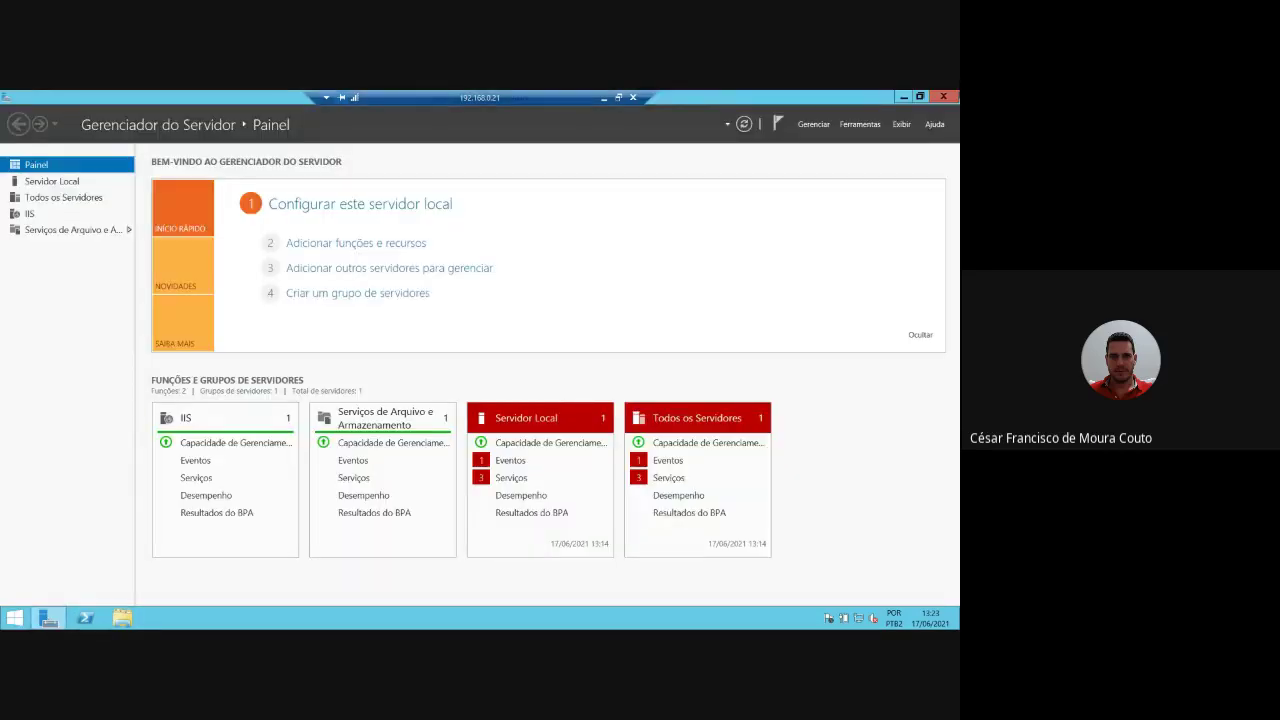
{"action": "left_click", "coordinate": [903, 97]}
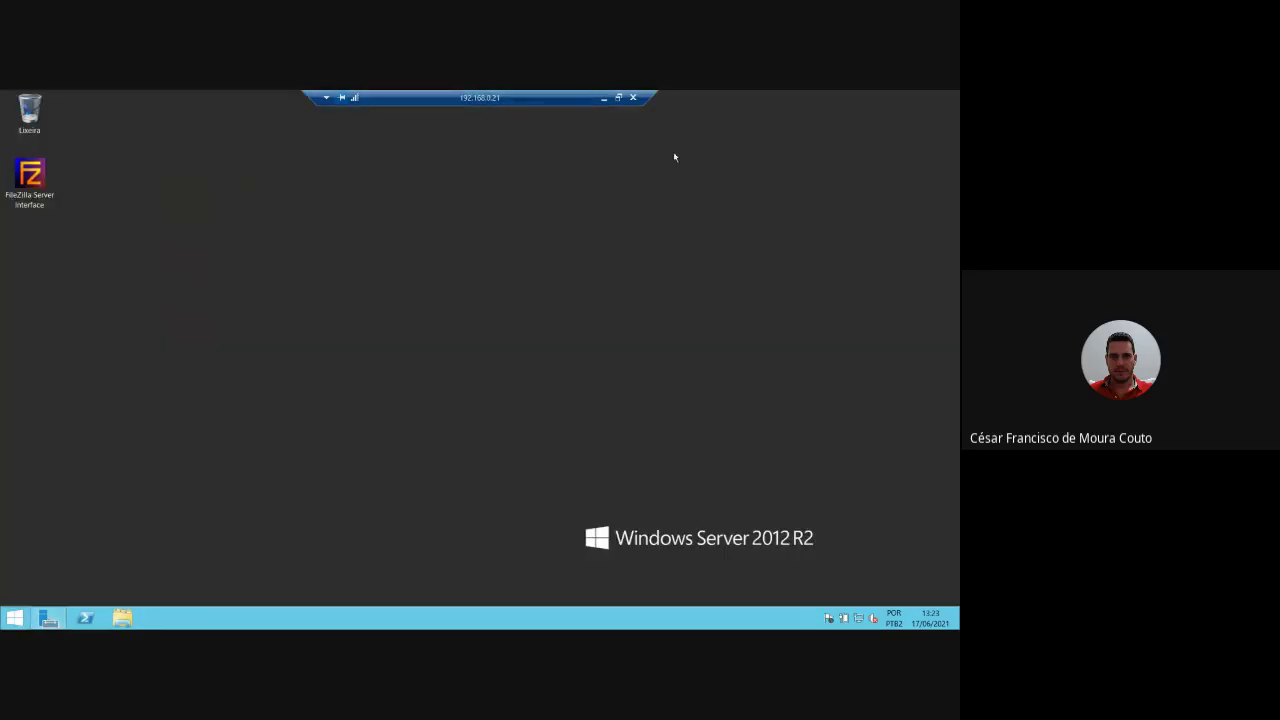
{"action": "left_click", "coordinate": [603, 97]}
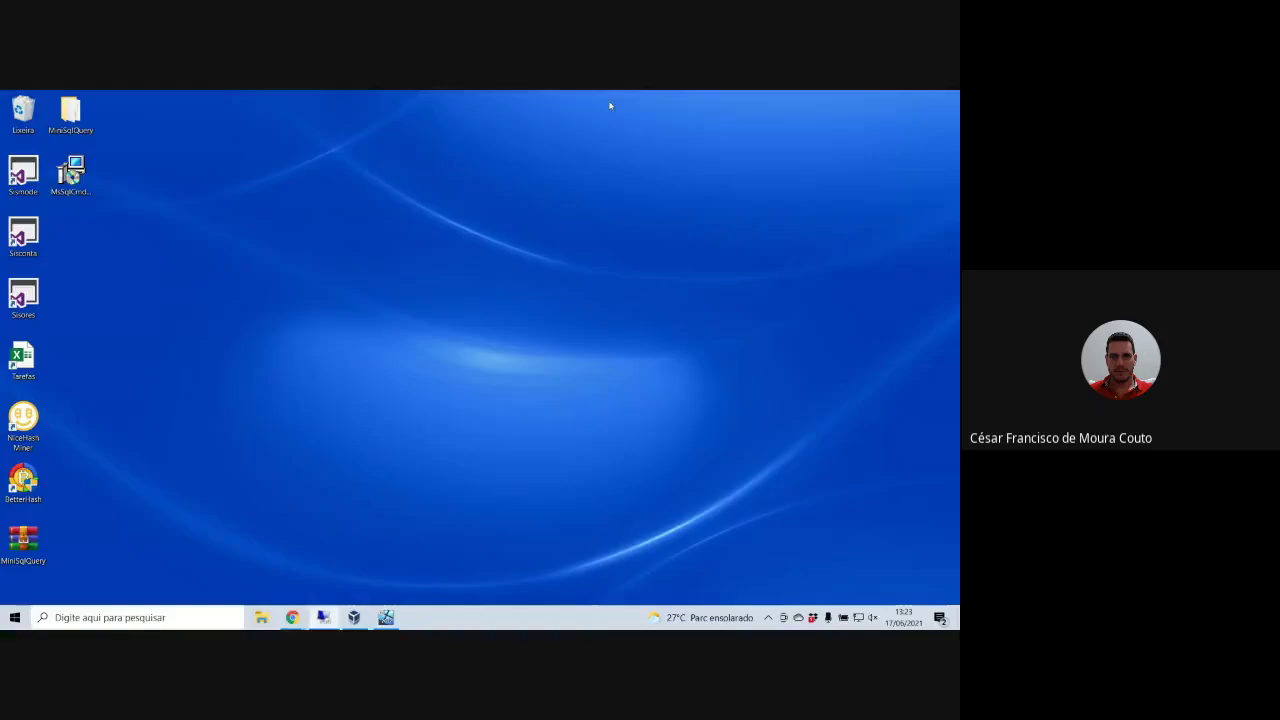
Search the taskbar for AnyDesk and launch it
{"action": "left_click", "coordinate": [124, 626]}
{"action": "type", "text": "a"}
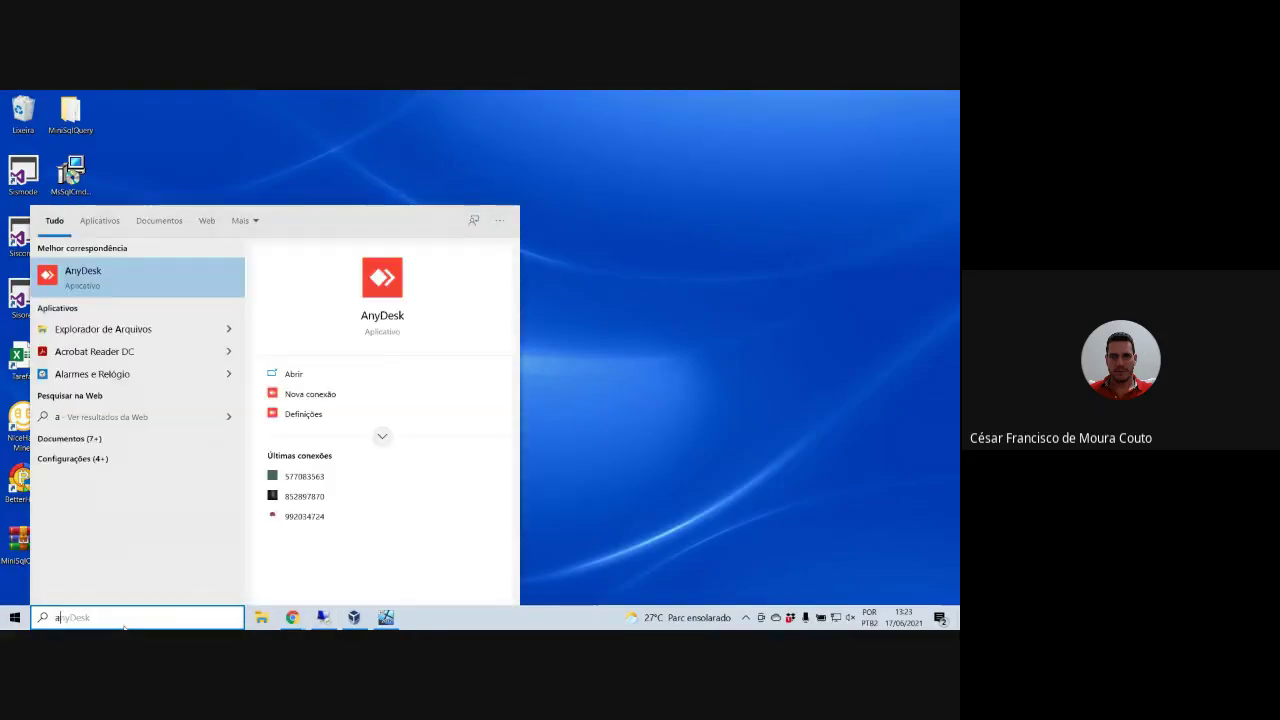
{"action": "type", "text": "b"}
{"action": "key", "text": "BackSpace"}
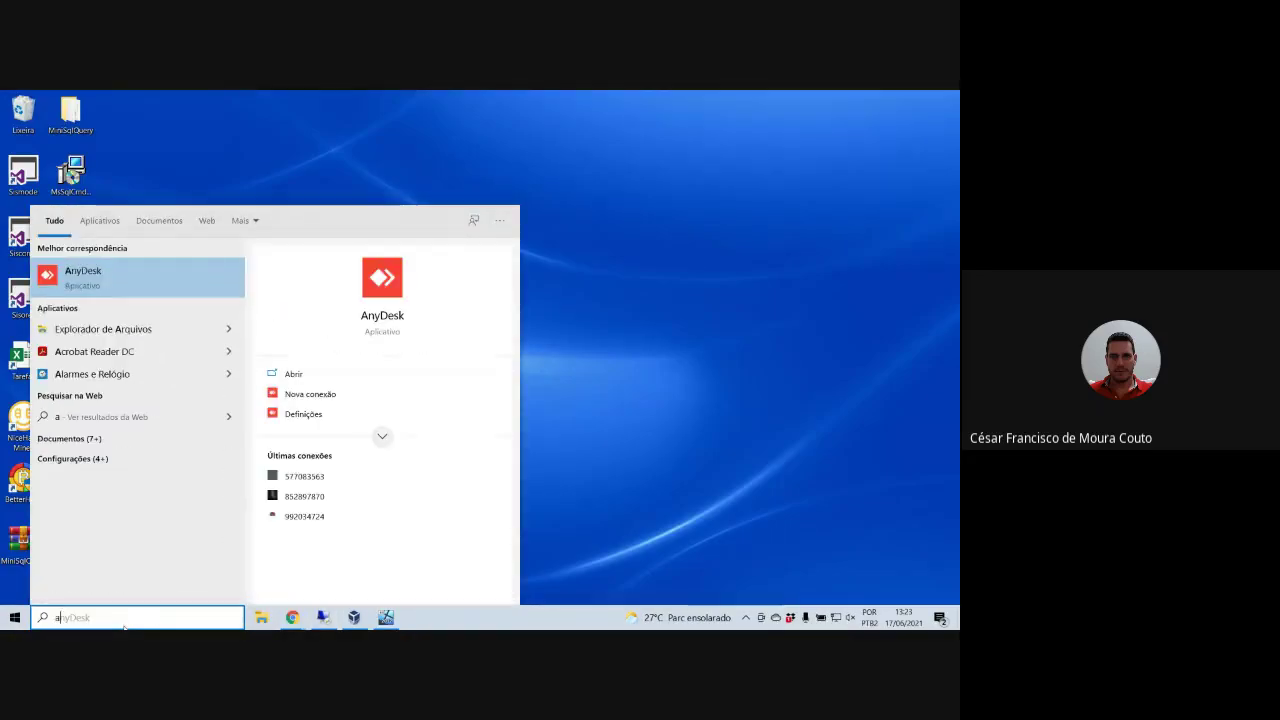
{"action": "left_click", "coordinate": [123, 275]}
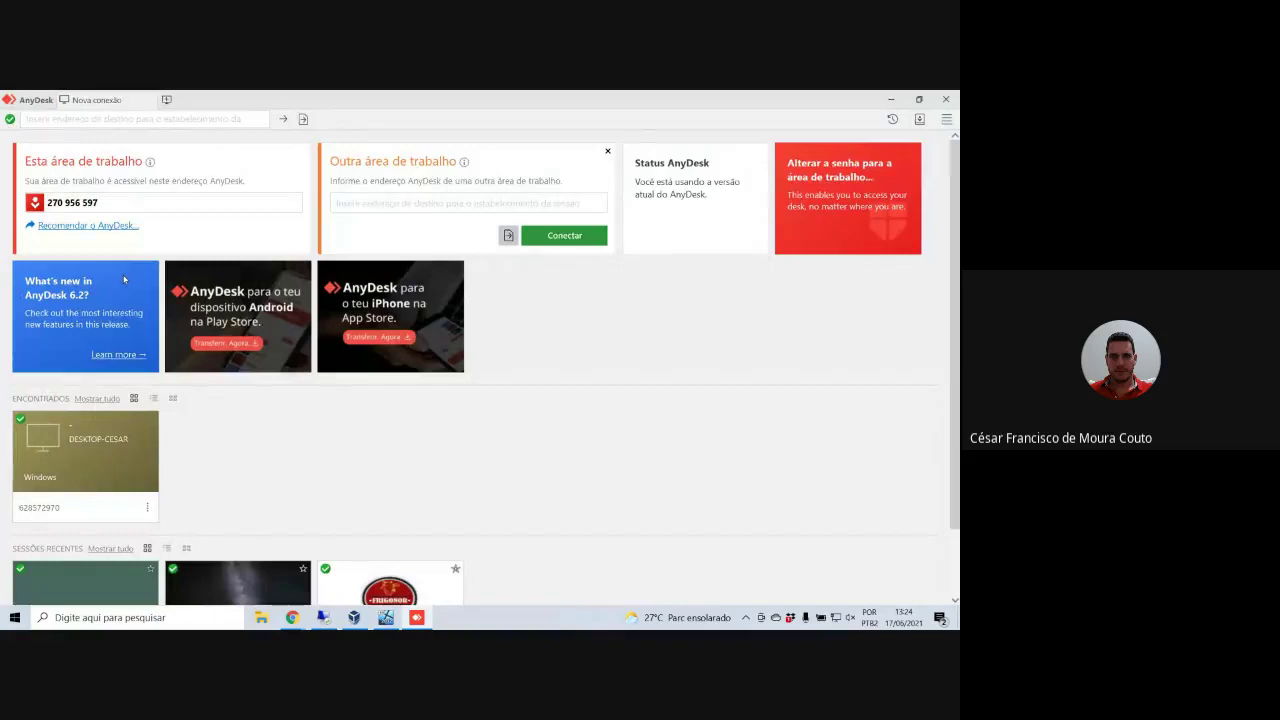
Try connecting to the discovered computer, abort with Interromper, and minimize AnyDesk
{"action": "scroll", "coordinate": [124, 280], "scroll_direction": "down", "scroll_amount": 2}
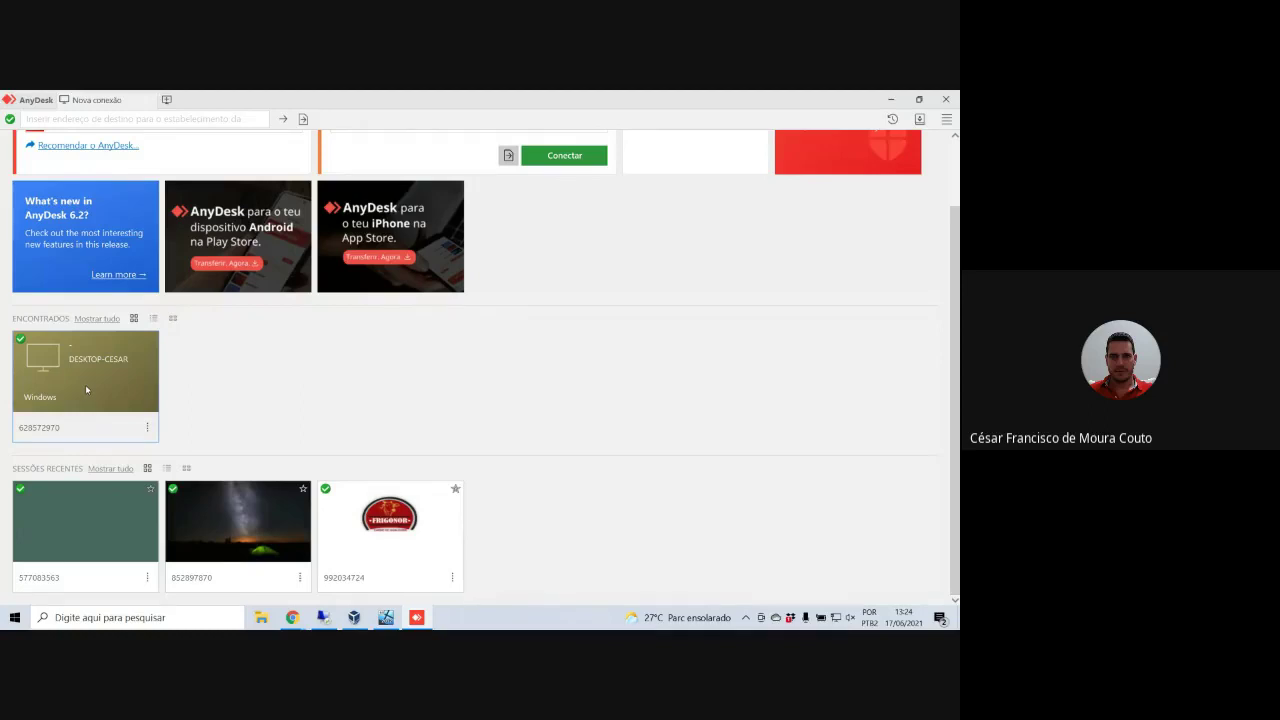
{"action": "left_click", "coordinate": [86, 390]}
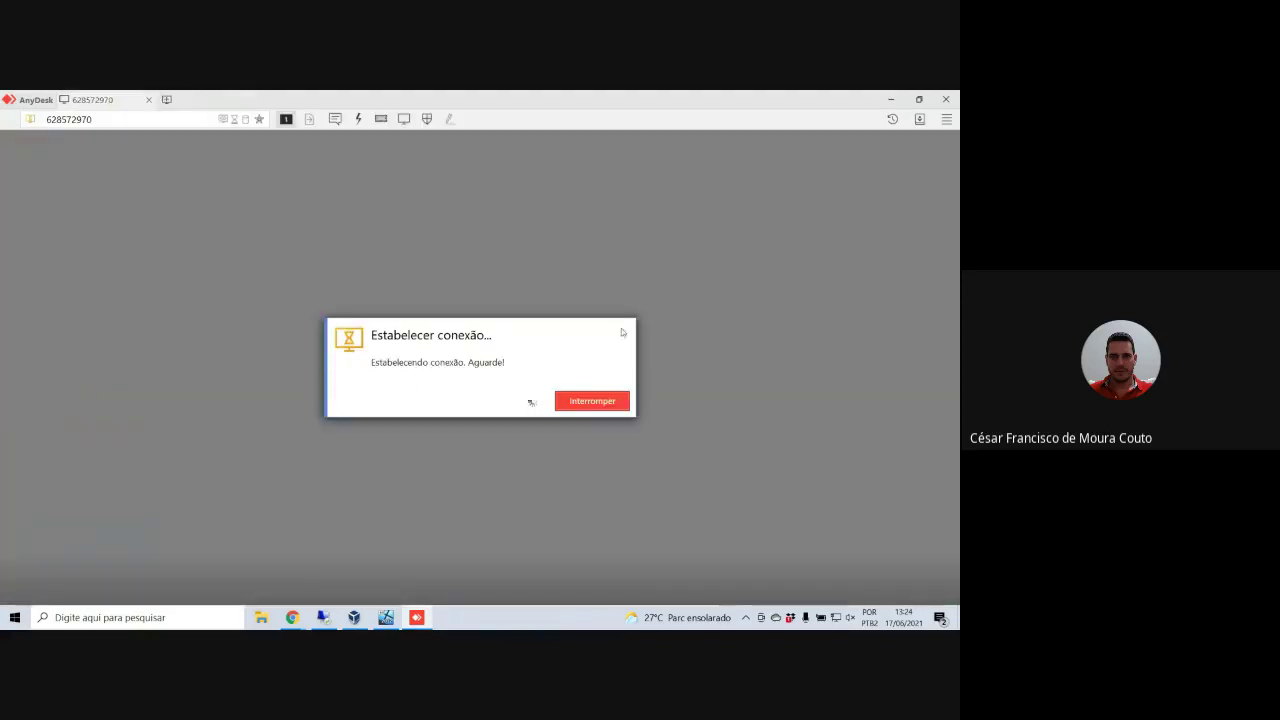
{"action": "left_click", "coordinate": [590, 403]}
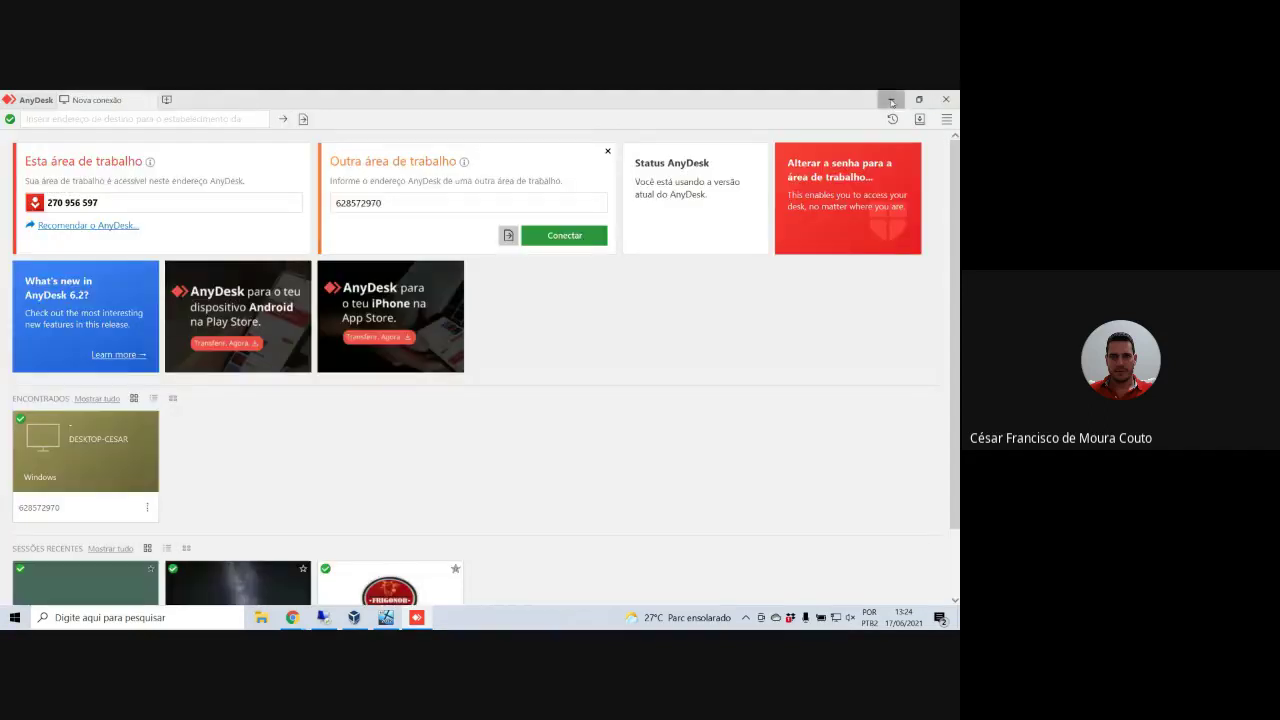
{"action": "left_click", "coordinate": [891, 100]}
Reopen AnyDesk, connect to the first recent session, and minimize the remote view
{"action": "left_click", "coordinate": [416, 617]}
{"action": "scroll", "coordinate": [130, 500], "scroll_direction": "down", "scroll_amount": 2}
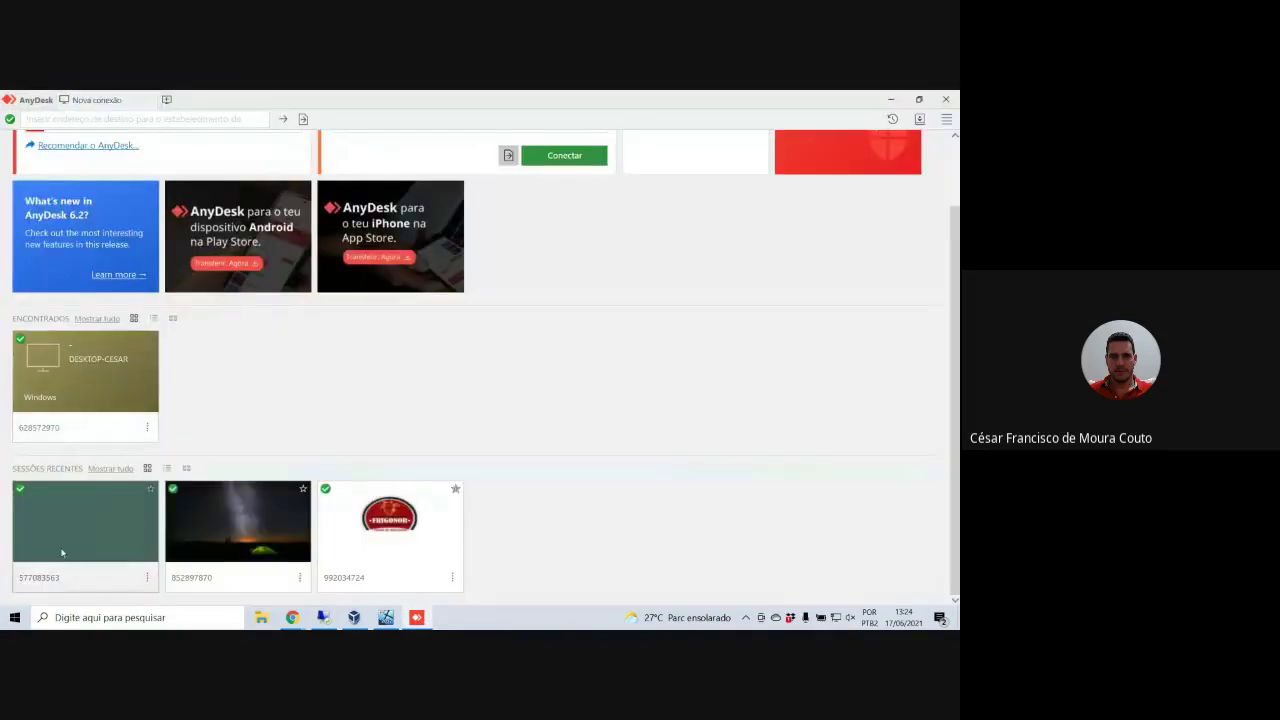
{"action": "left_click", "coordinate": [100, 547]}
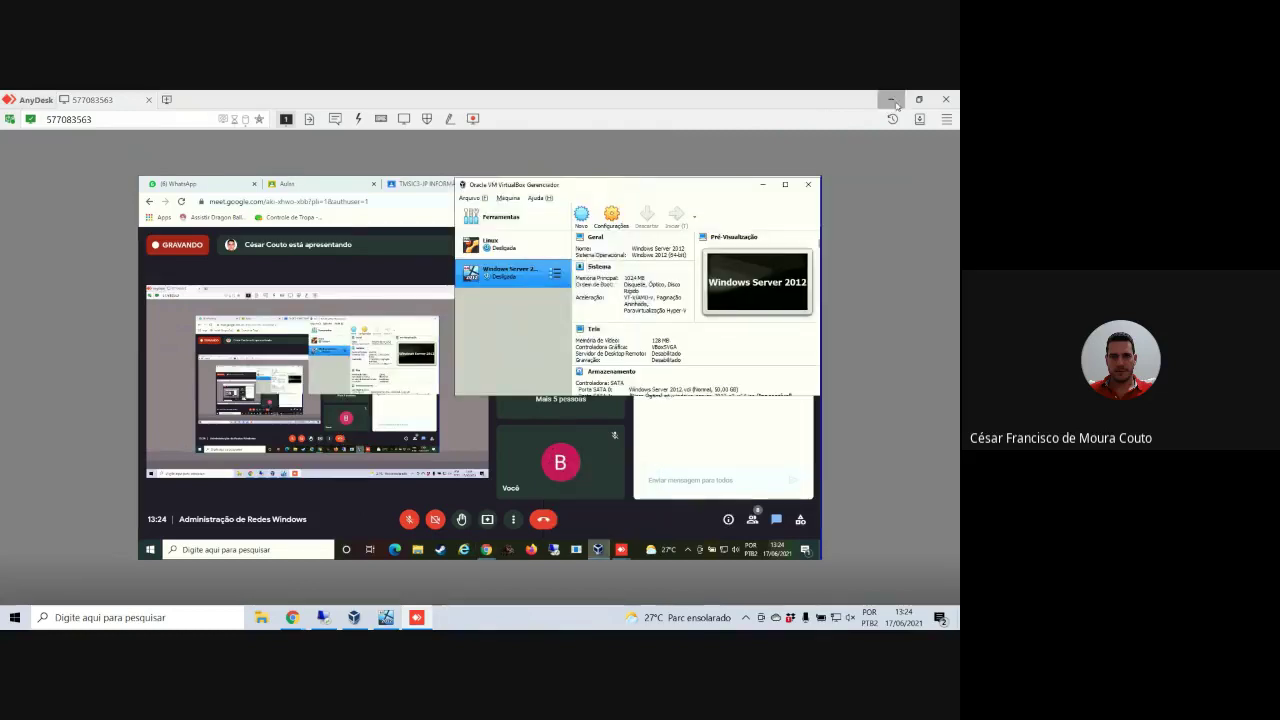
{"action": "left_click", "coordinate": [892, 100]}
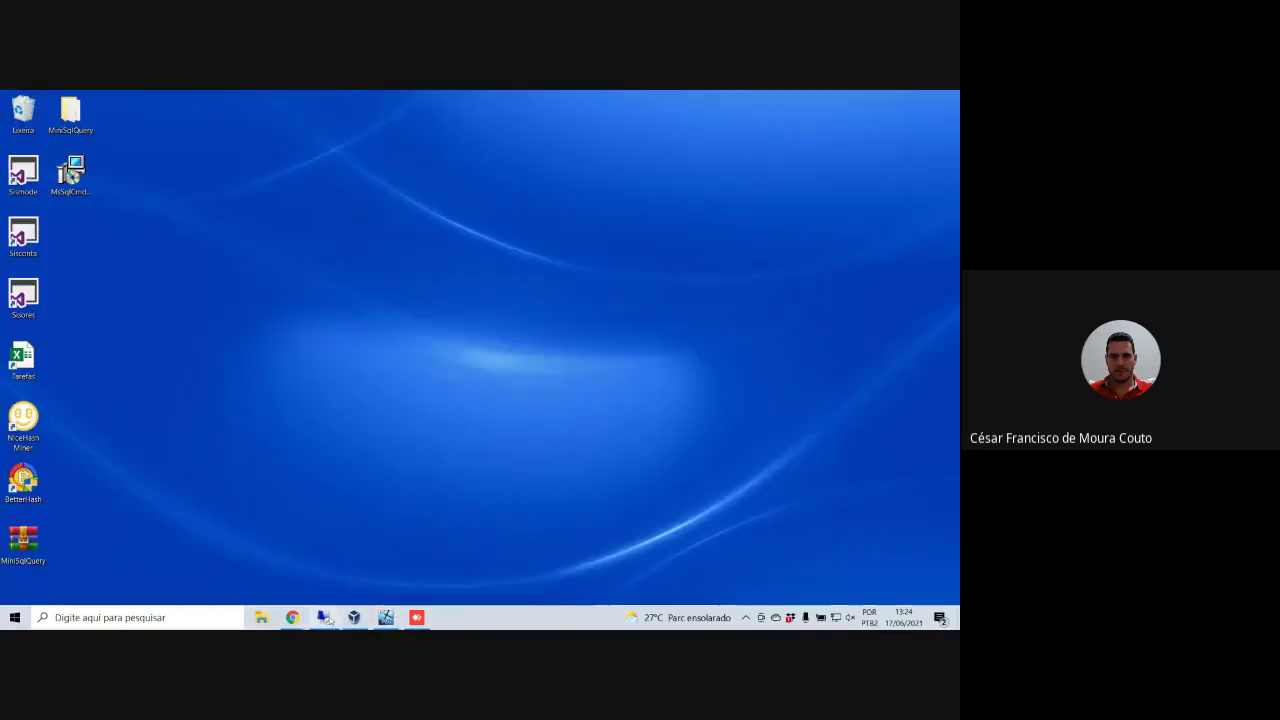
Restore the server session and Server Manager, then minimize the remote connection to Windows 10
{"action": "left_click", "coordinate": [325, 617]}
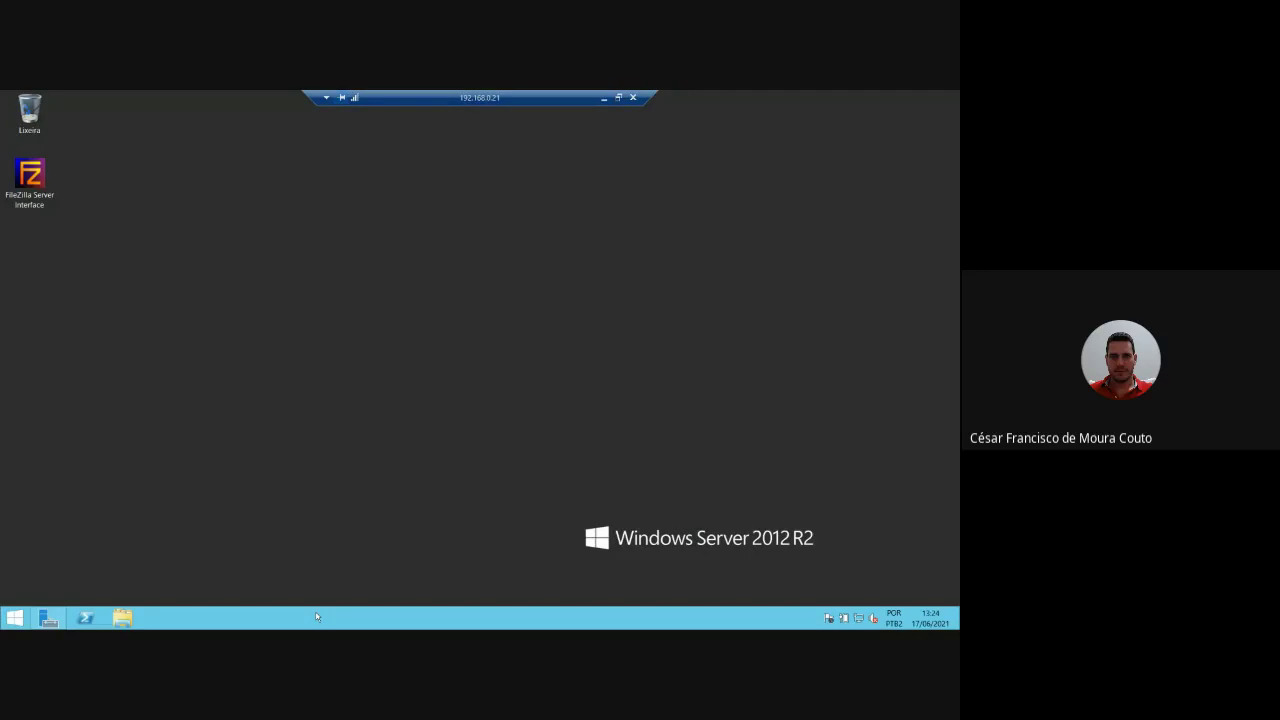
{"action": "left_click", "coordinate": [48, 621]}
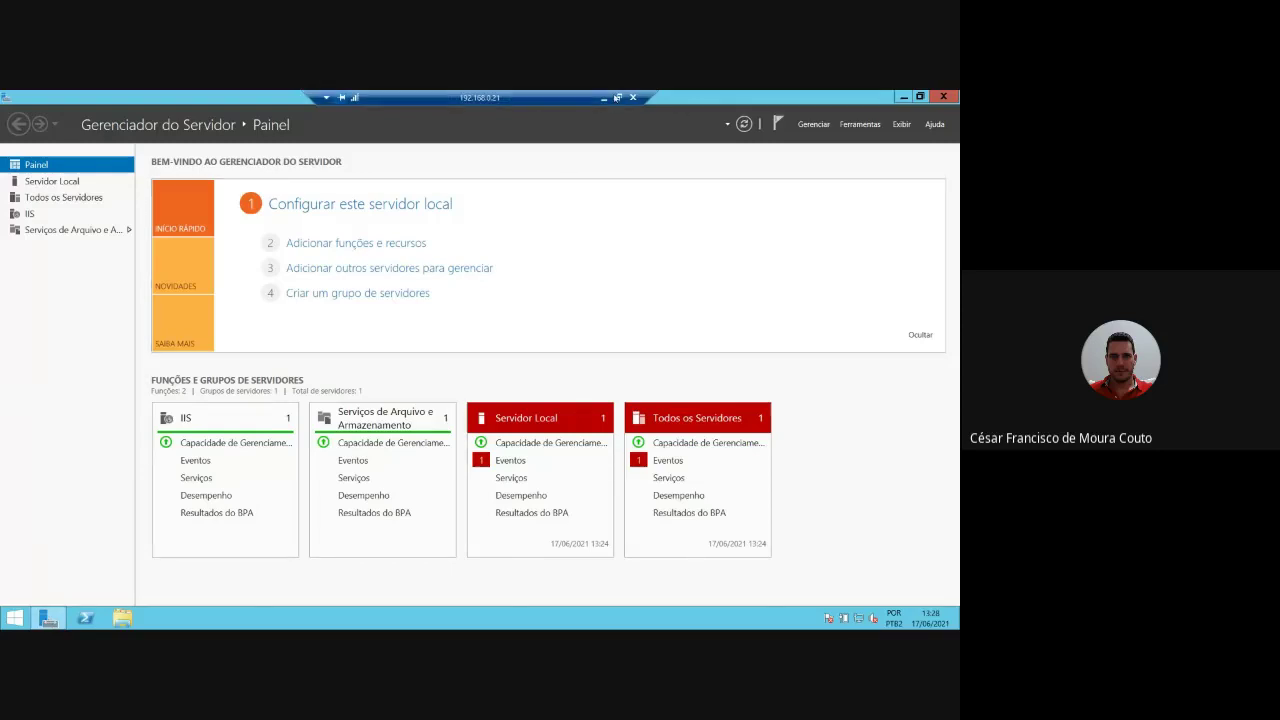
{"action": "left_click", "coordinate": [603, 97]}
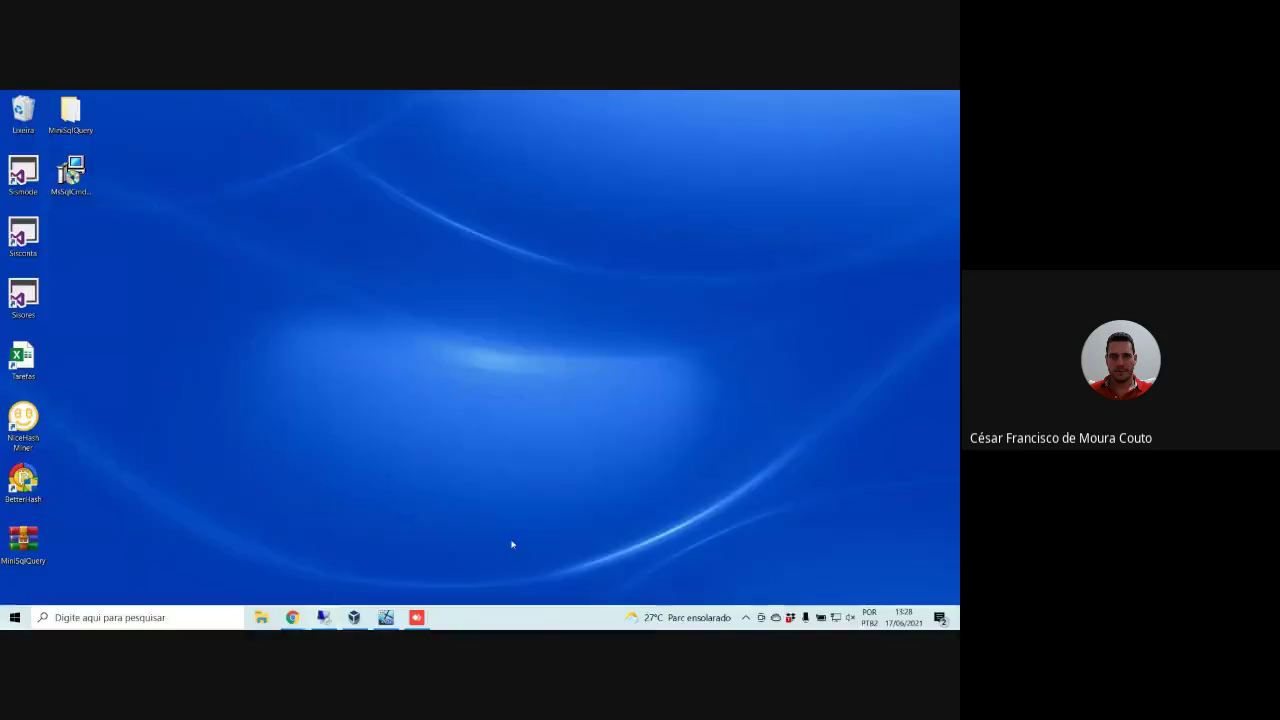
Restore the AnyDesk session showing the other computer's Remote Desktop Connection dialog
{"action": "left_click", "coordinate": [416, 617]}
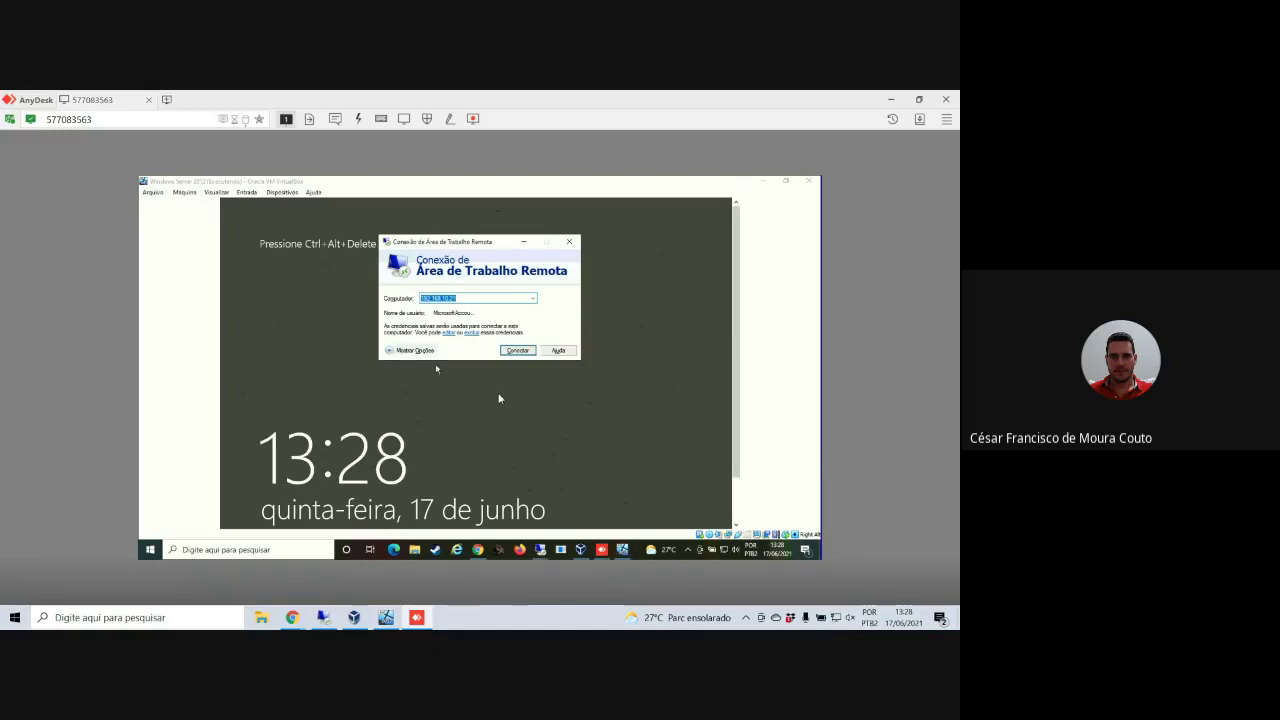
Connect Remote Desktop Connection to the server at 192.168.10.21
{"action": "key", "text": "Return"}
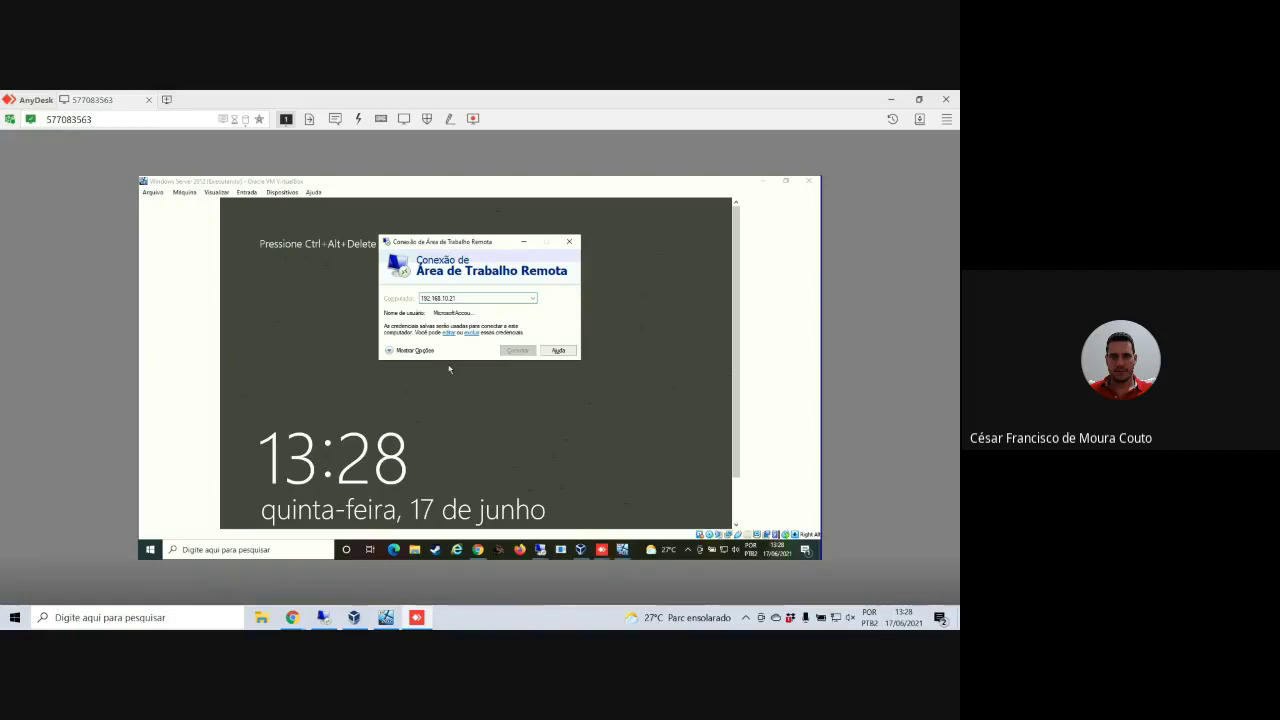
{"action": "mouse_move", "coordinate": [539, 549]}
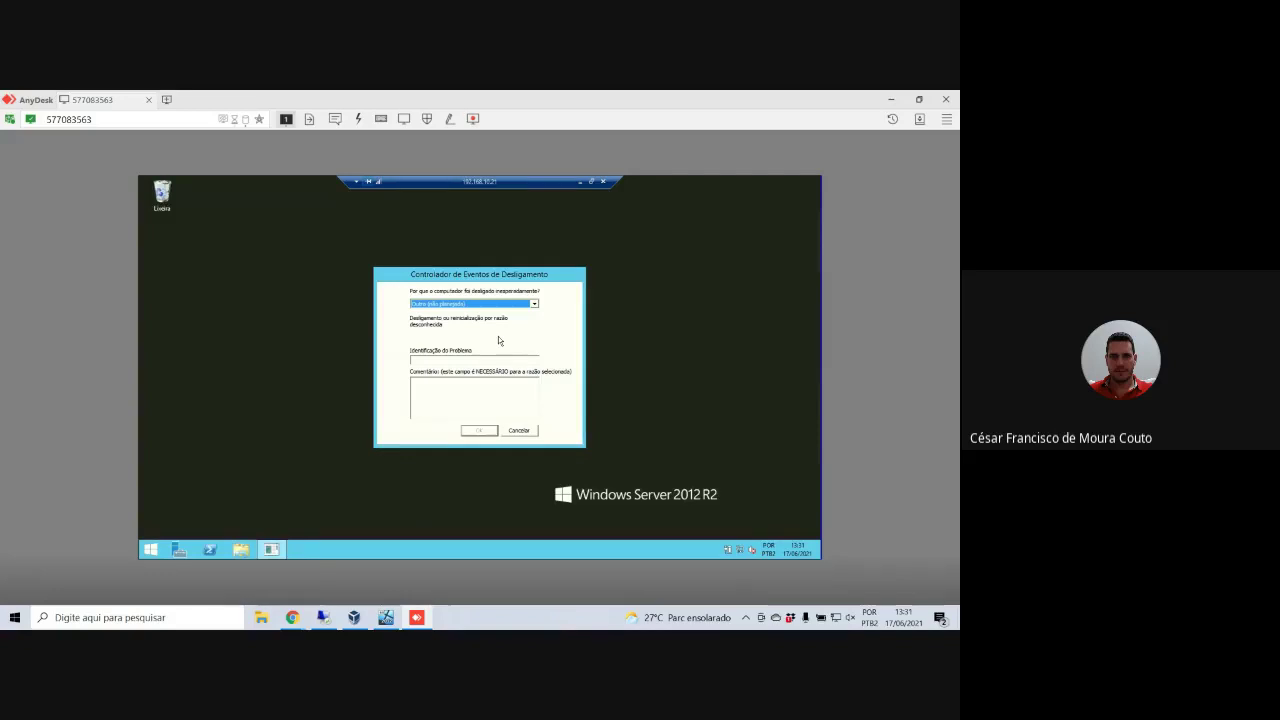
Dismiss the Shutdown Event Tracker and launch Server Manager on the remote server
{"action": "key", "text": "Escape"}
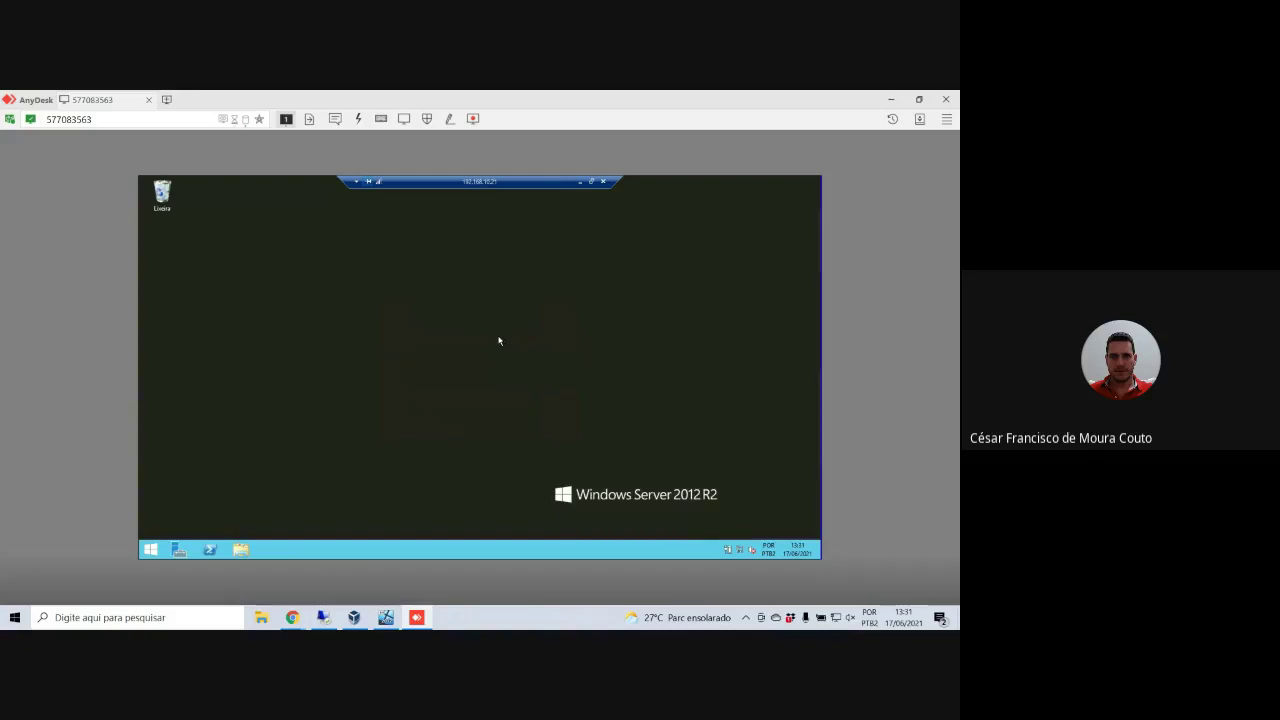
{"action": "left_click", "coordinate": [179, 556]}
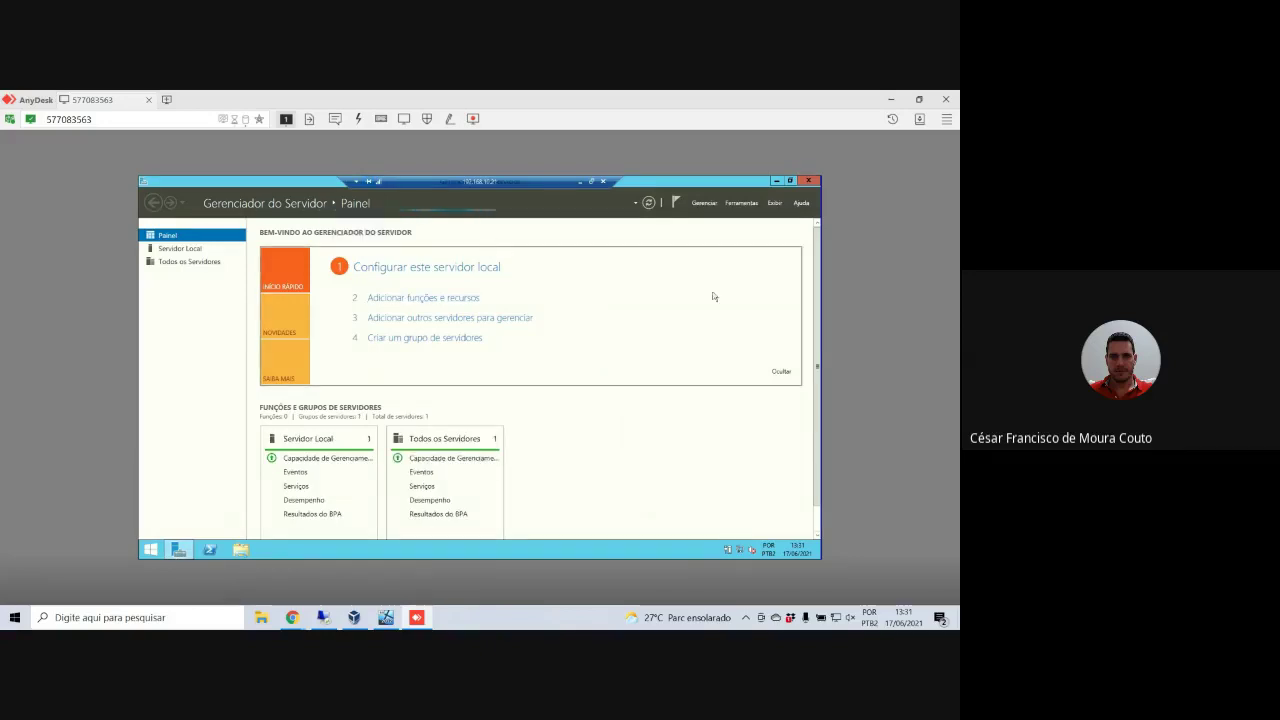
Try Gerenciar > Adicionar Funções e Recursos twice, dismissing the inventory-still-collecting message each time
{"action": "left_click", "coordinate": [705, 204]}
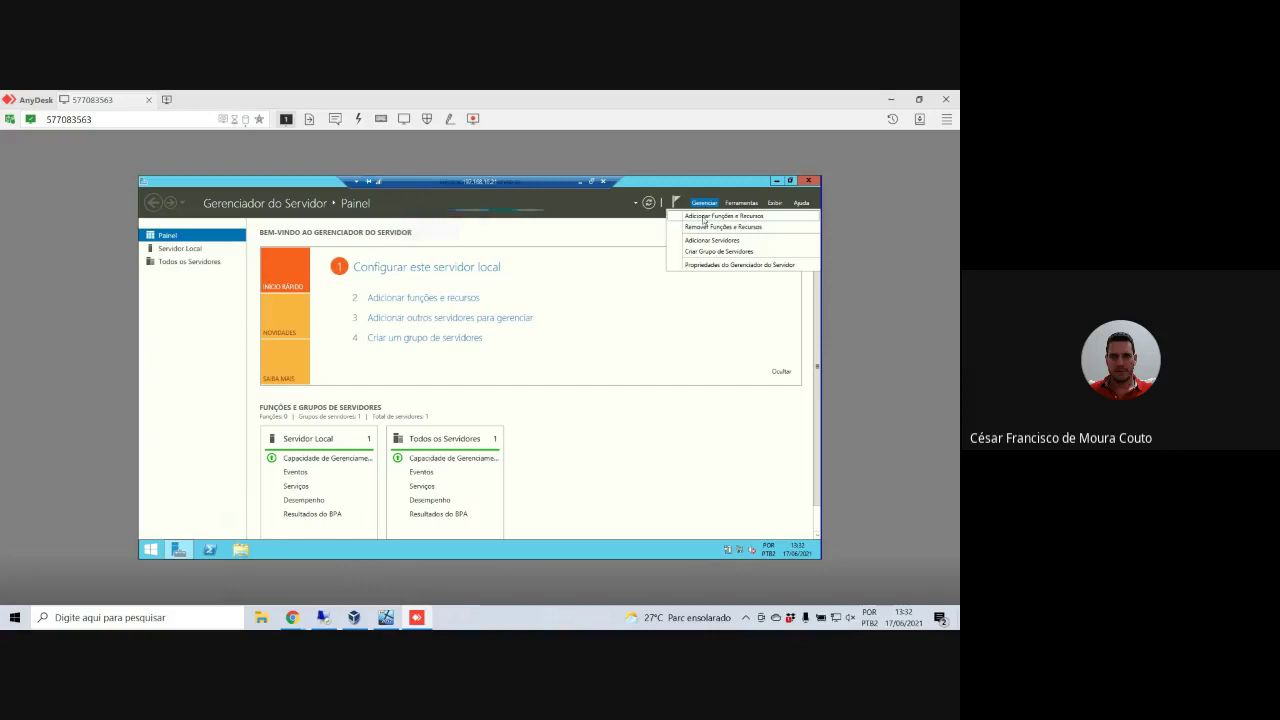
{"action": "left_click", "coordinate": [703, 217]}
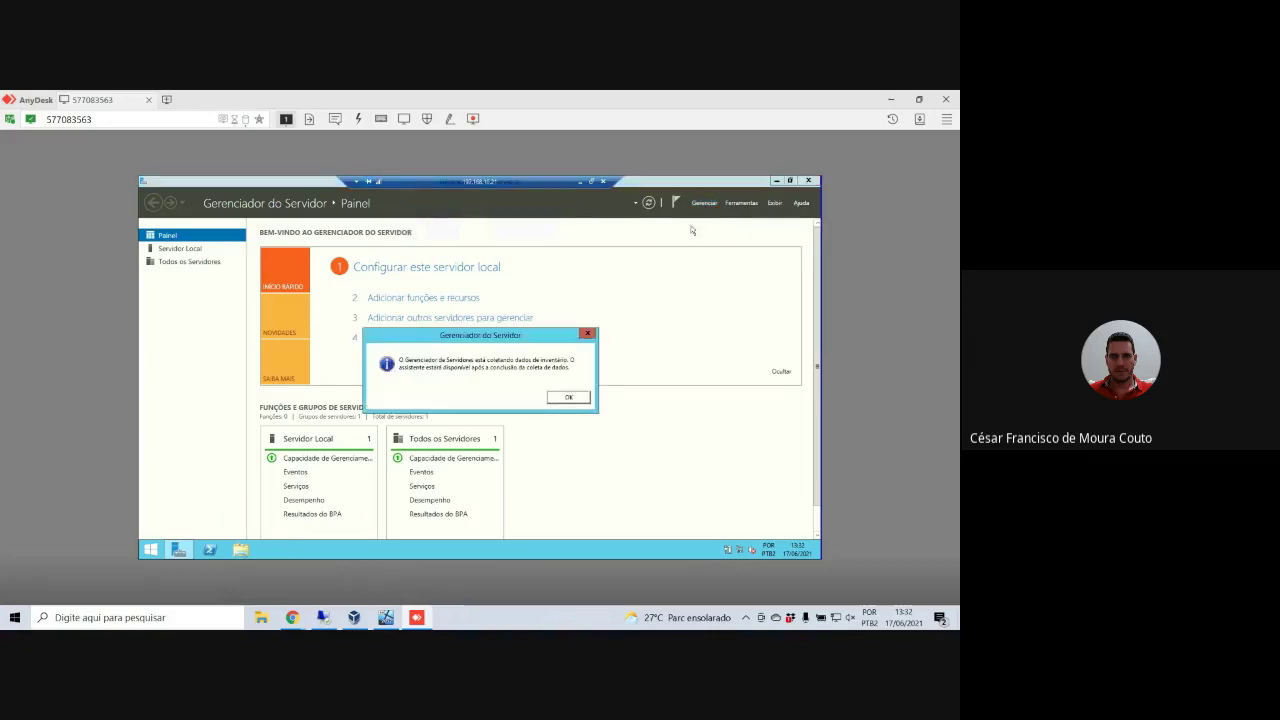
{"action": "left_click", "coordinate": [569, 398]}
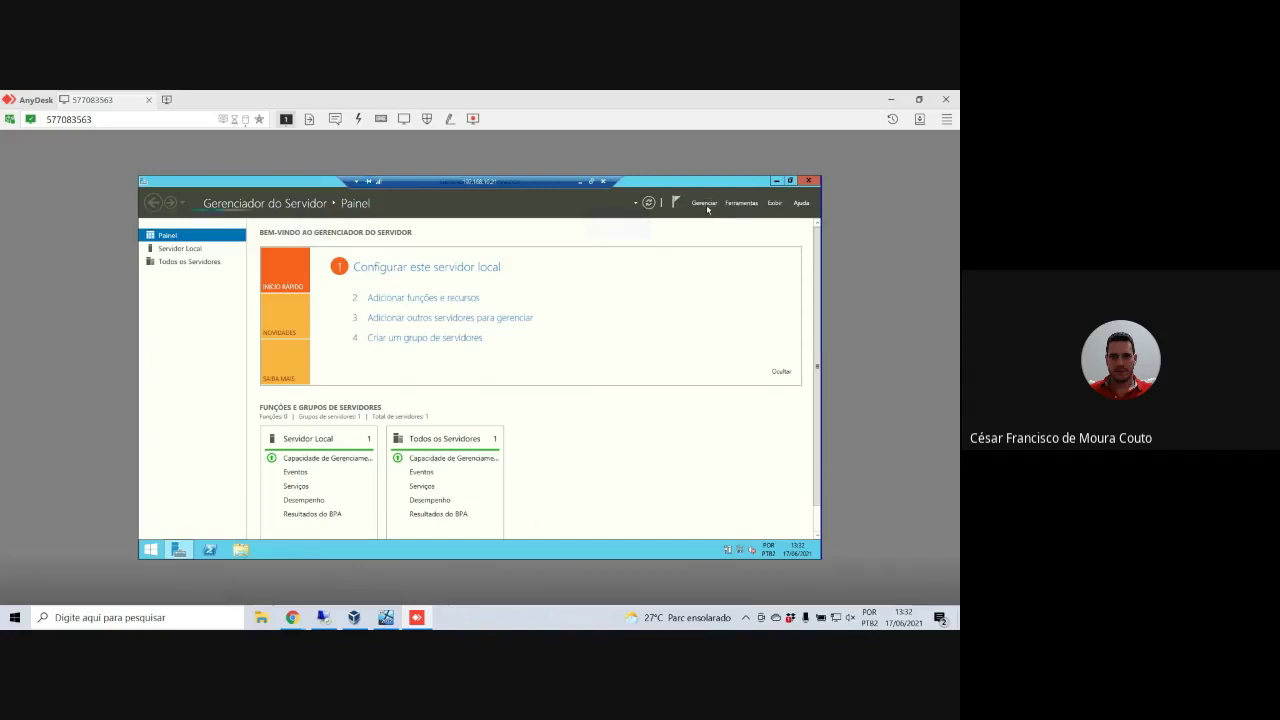
{"action": "left_click", "coordinate": [705, 203]}
{"action": "left_click", "coordinate": [706, 217]}
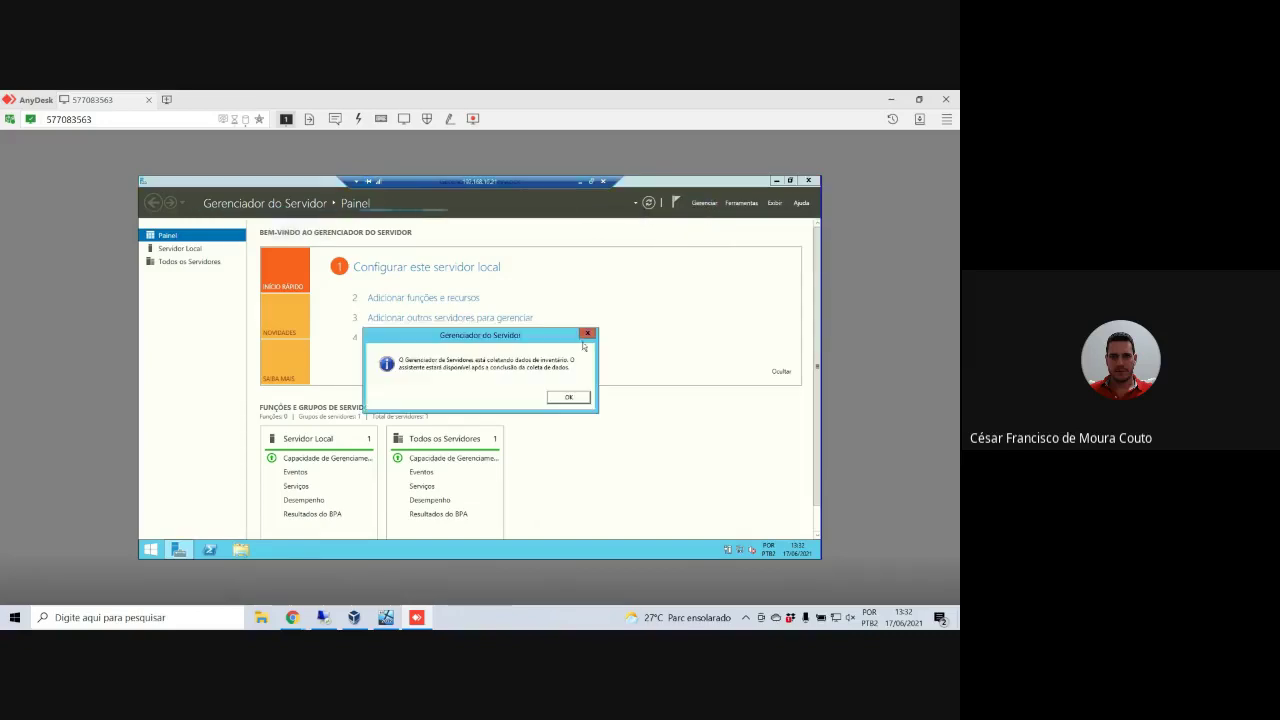
{"action": "left_click", "coordinate": [556, 401]}
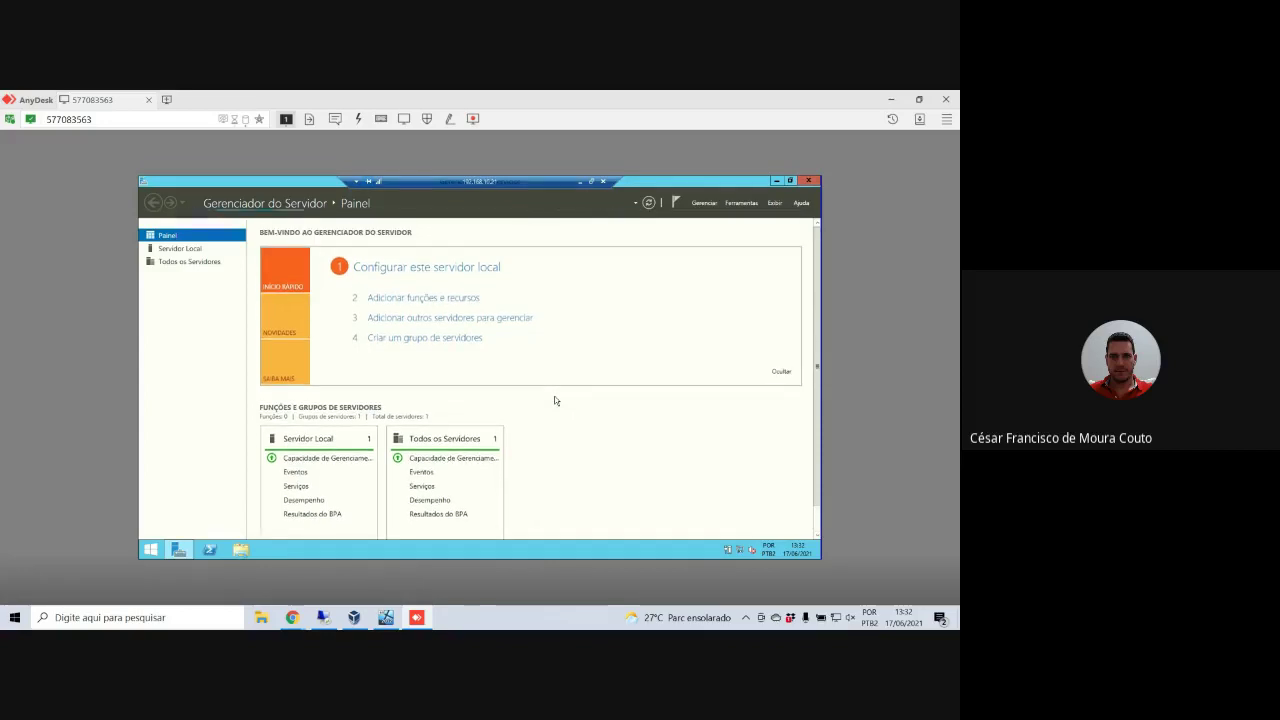
Visit Servidor Local and return to Painel until the IIS and File and Storage Services roles appear
{"action": "left_click", "coordinate": [194, 249]}
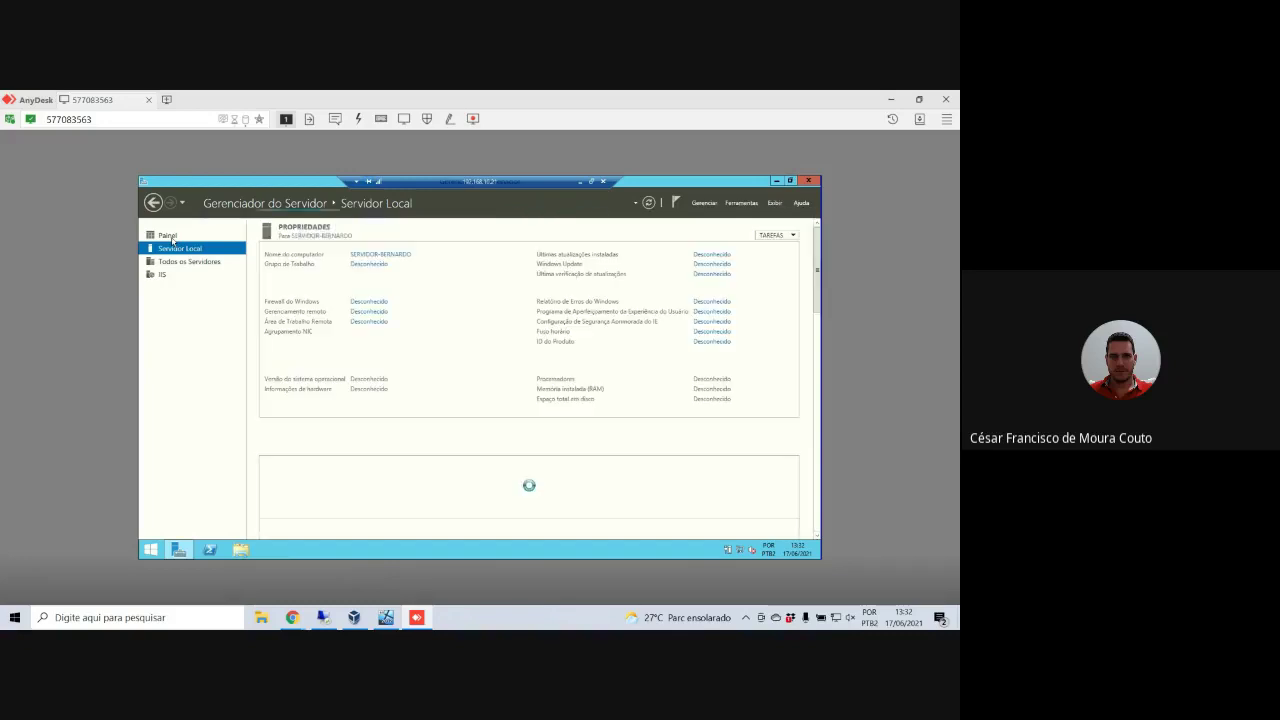
{"action": "left_click", "coordinate": [168, 236]}
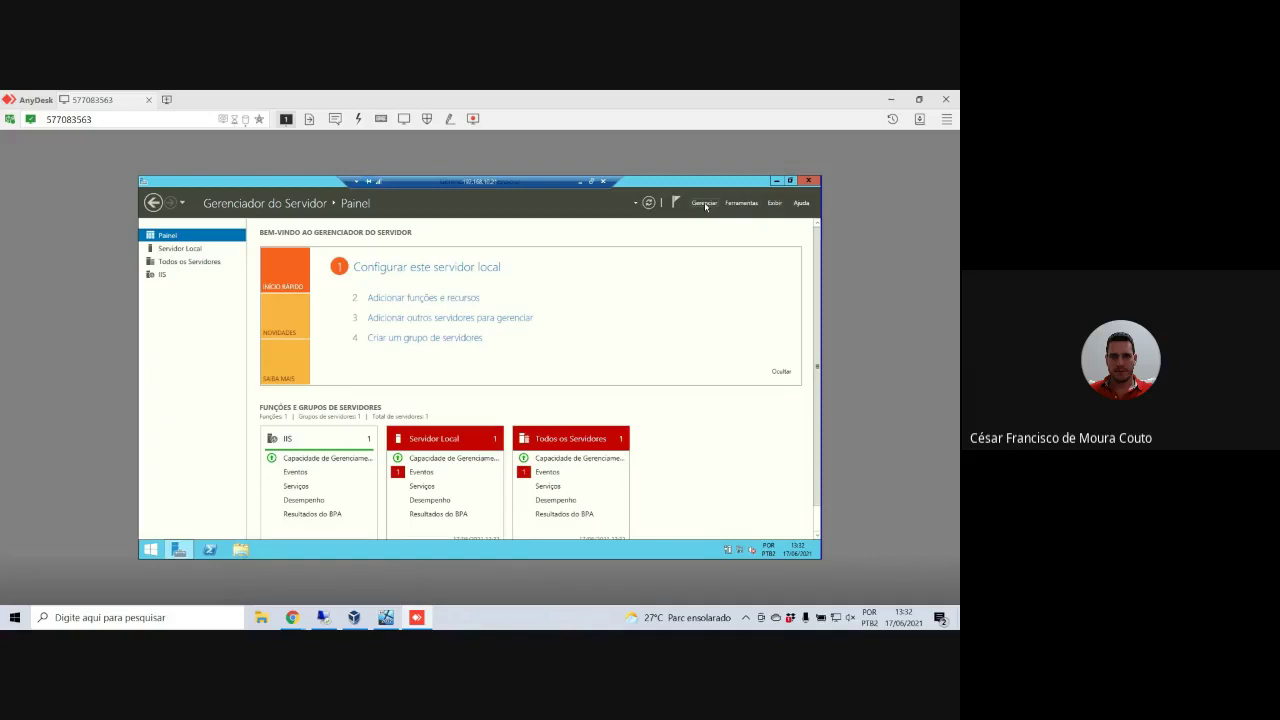
{"action": "left_click", "coordinate": [705, 204]}
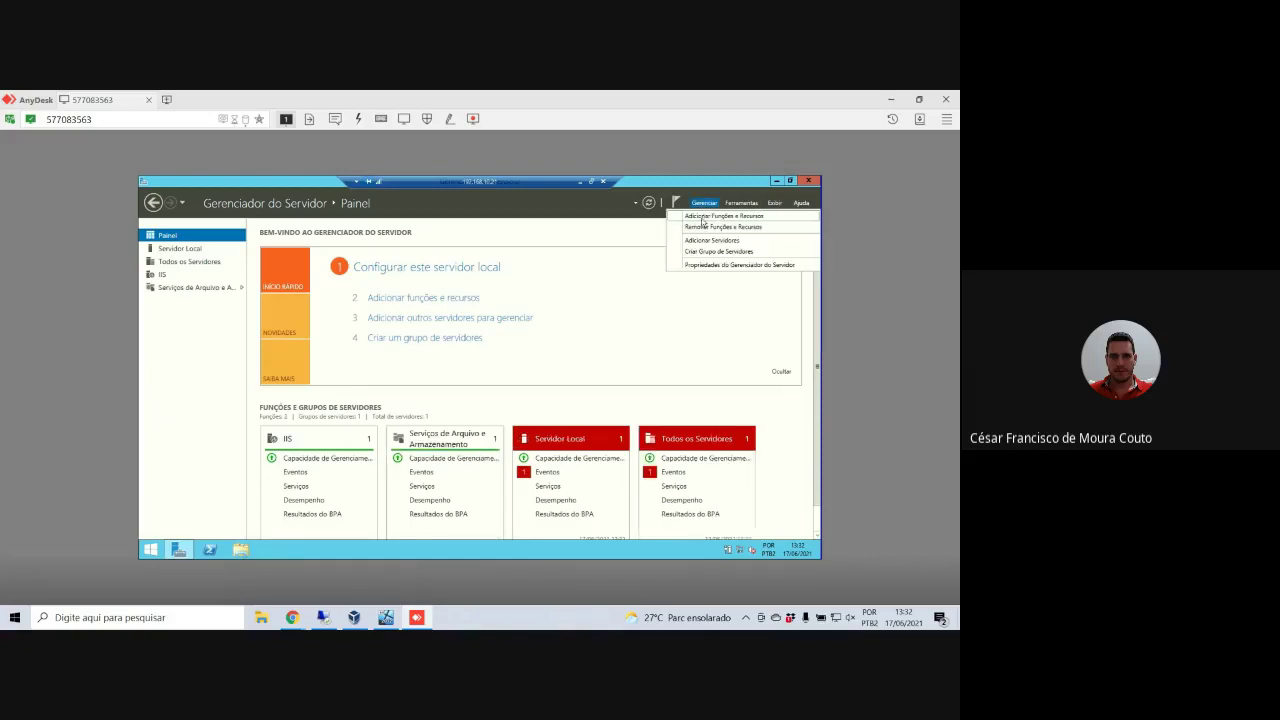
Launch Gerenciar > Adicionar Funções e Recursos on the remote server and nudge the wizard window right
{"action": "left_click", "coordinate": [702, 220]}
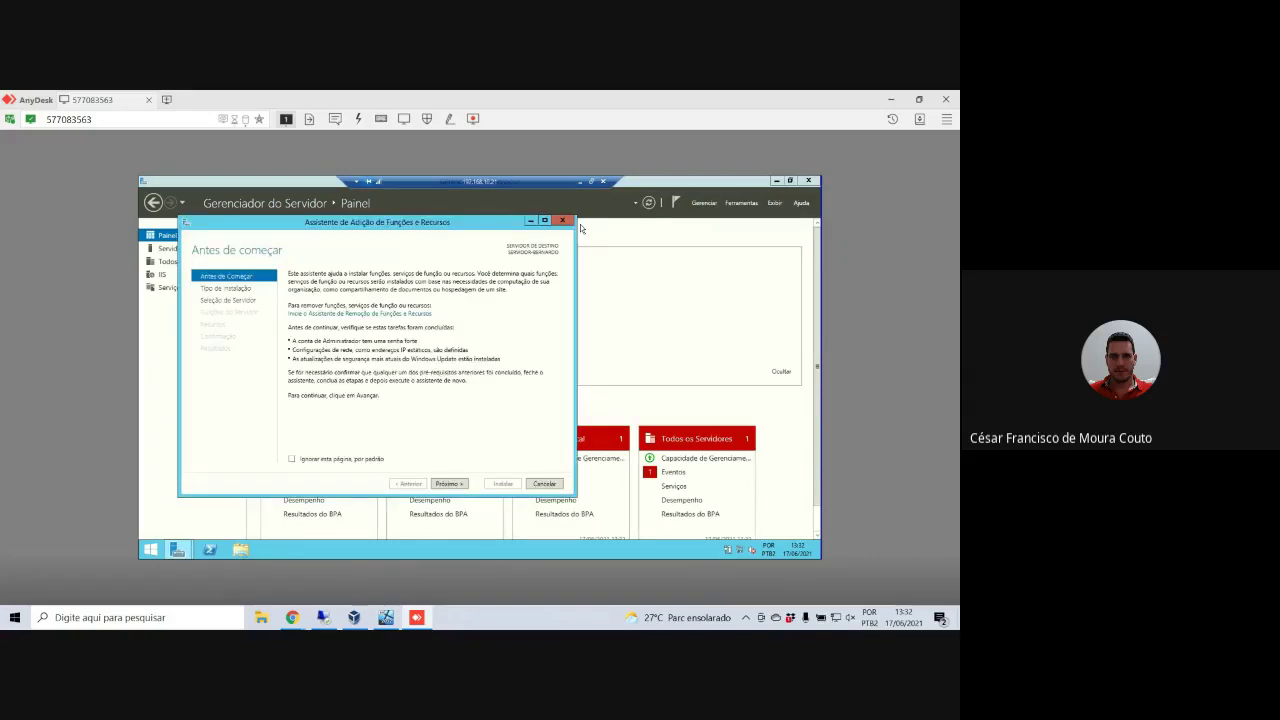
{"action": "left_click_drag", "start_coordinate": [463, 228], "coordinate": [506, 227]}
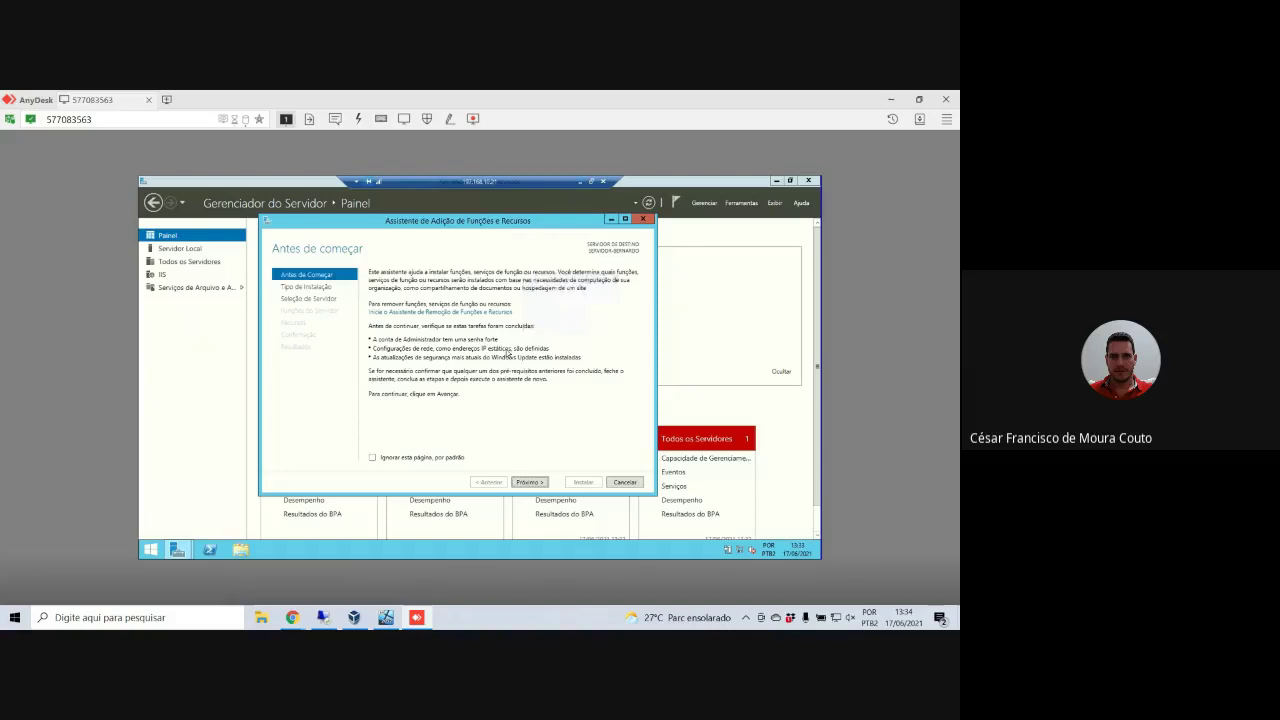
Advance the wizard past installation type and destination server to the roles page
{"action": "left_click", "coordinate": [529, 482]}
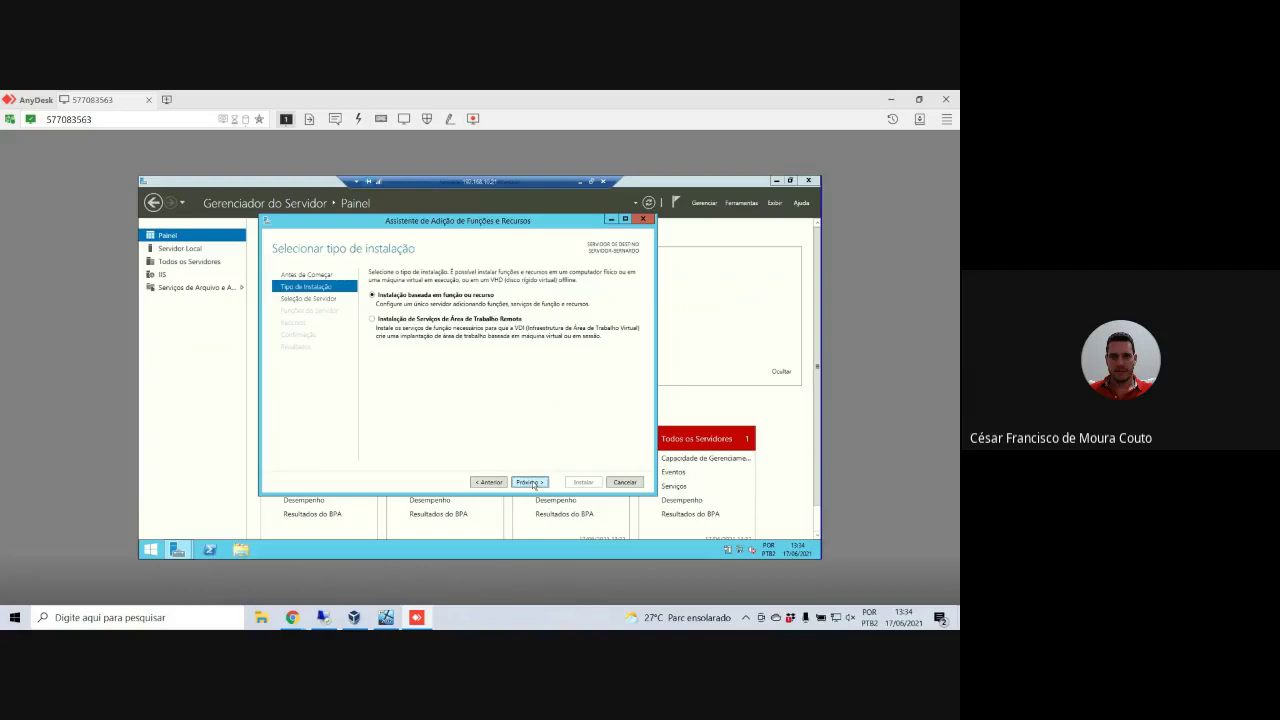
{"action": "left_click", "coordinate": [532, 483]}
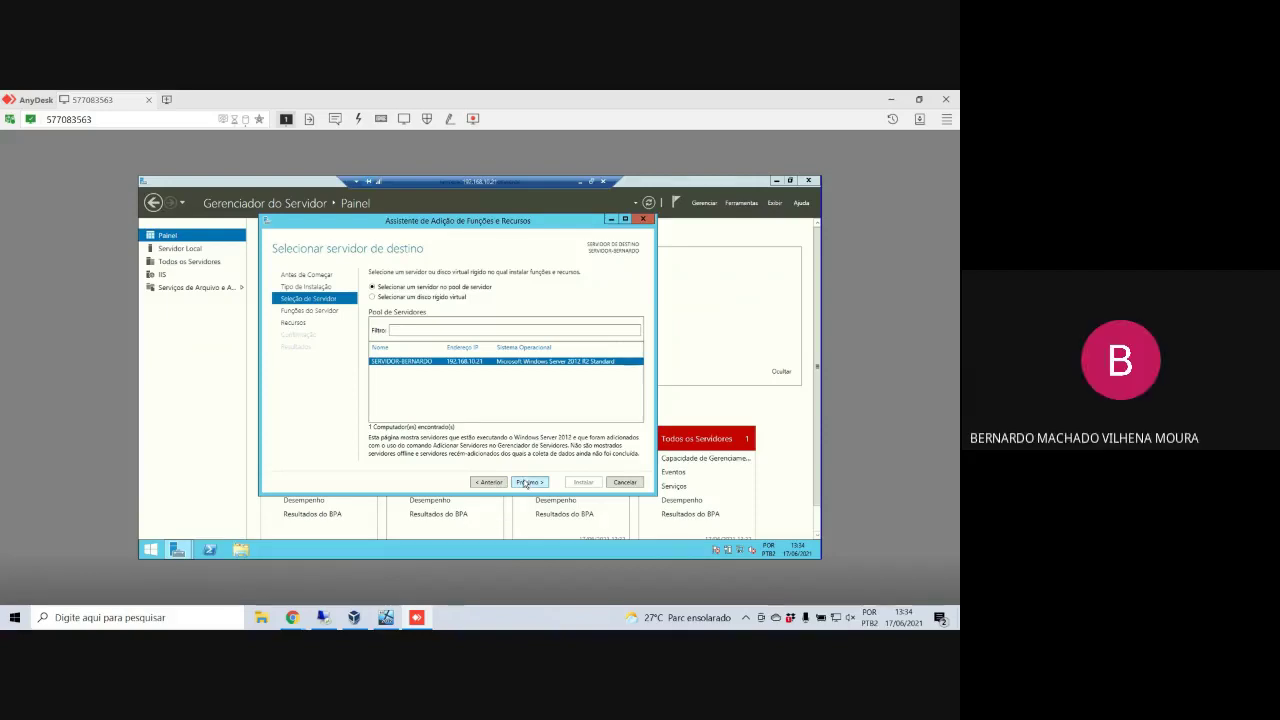
{"action": "left_click", "coordinate": [527, 482]}
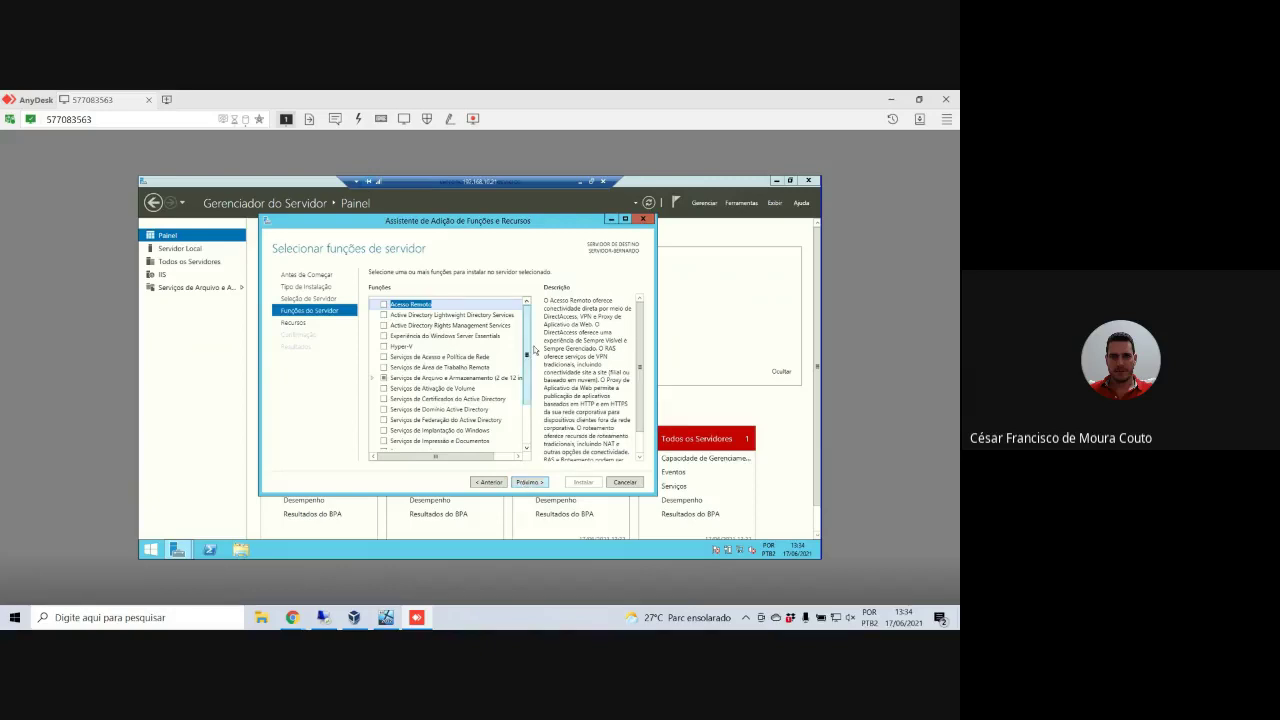
Select Servidor DHCP with its management tools and continue past Recursos to the DHCP Server page
{"action": "left_click_drag", "start_coordinate": [527, 353], "coordinate": [527, 391]}
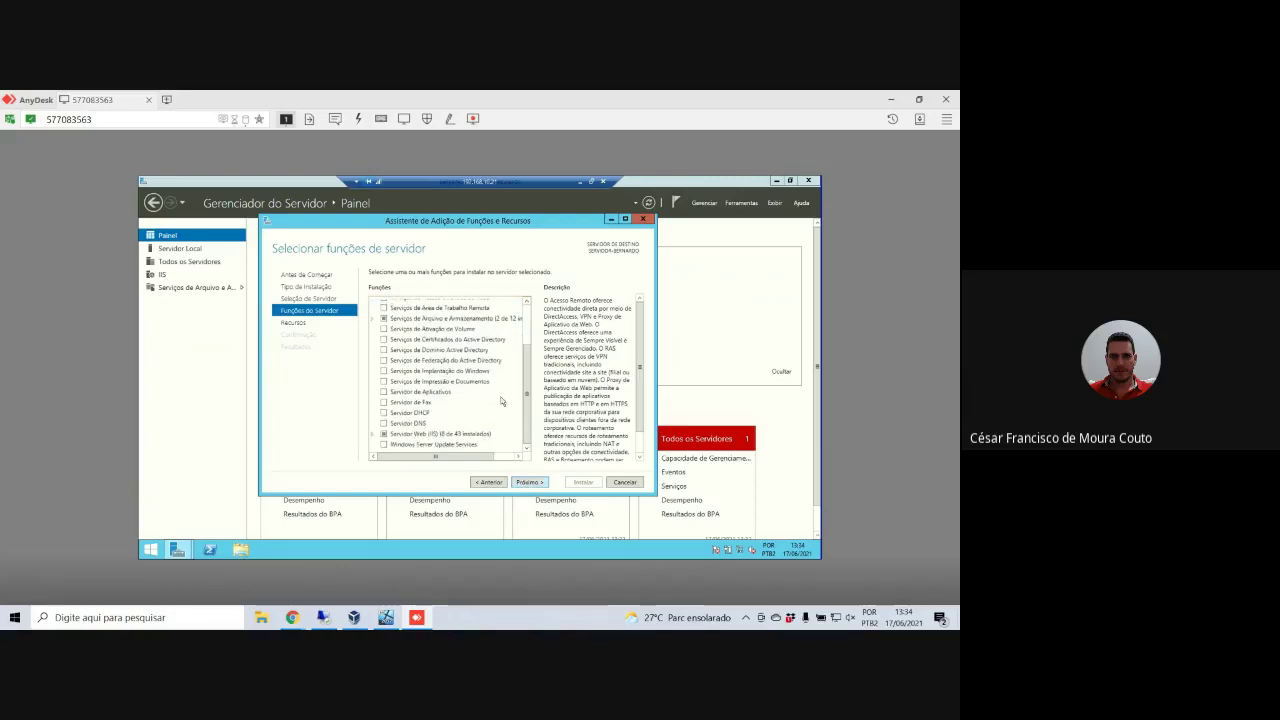
{"action": "left_click", "coordinate": [384, 413]}
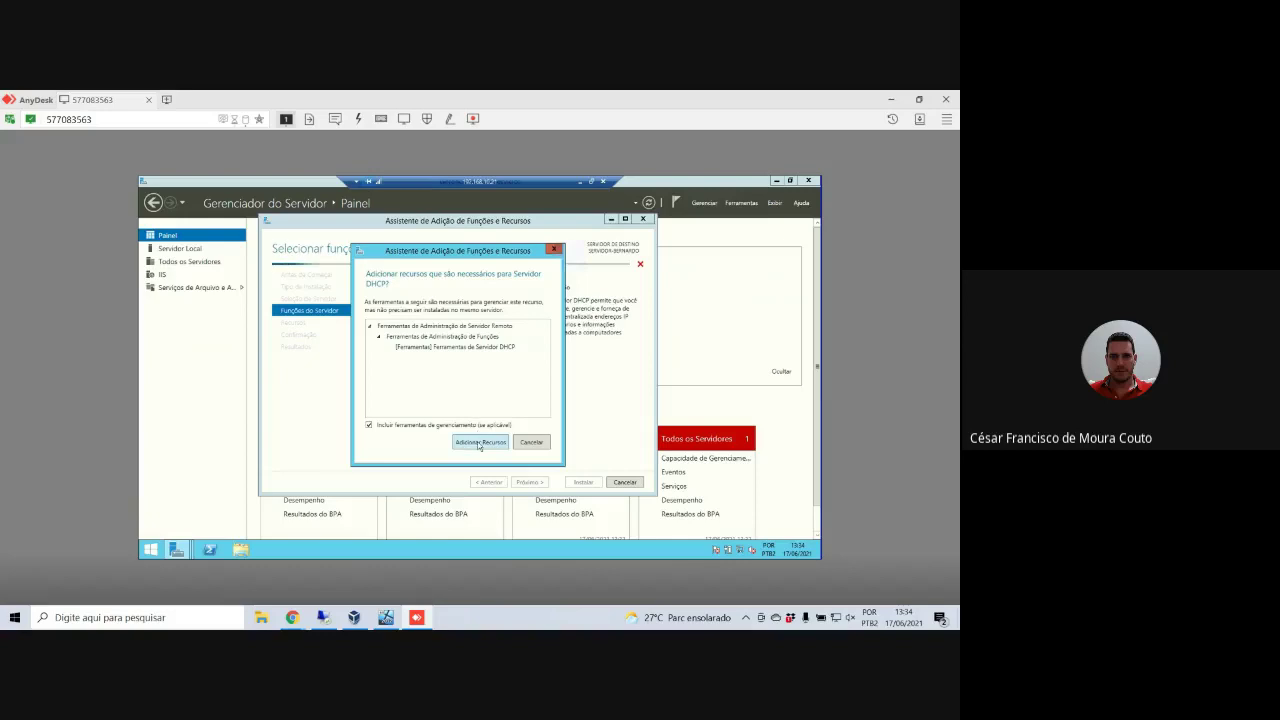
{"action": "left_click", "coordinate": [479, 443]}
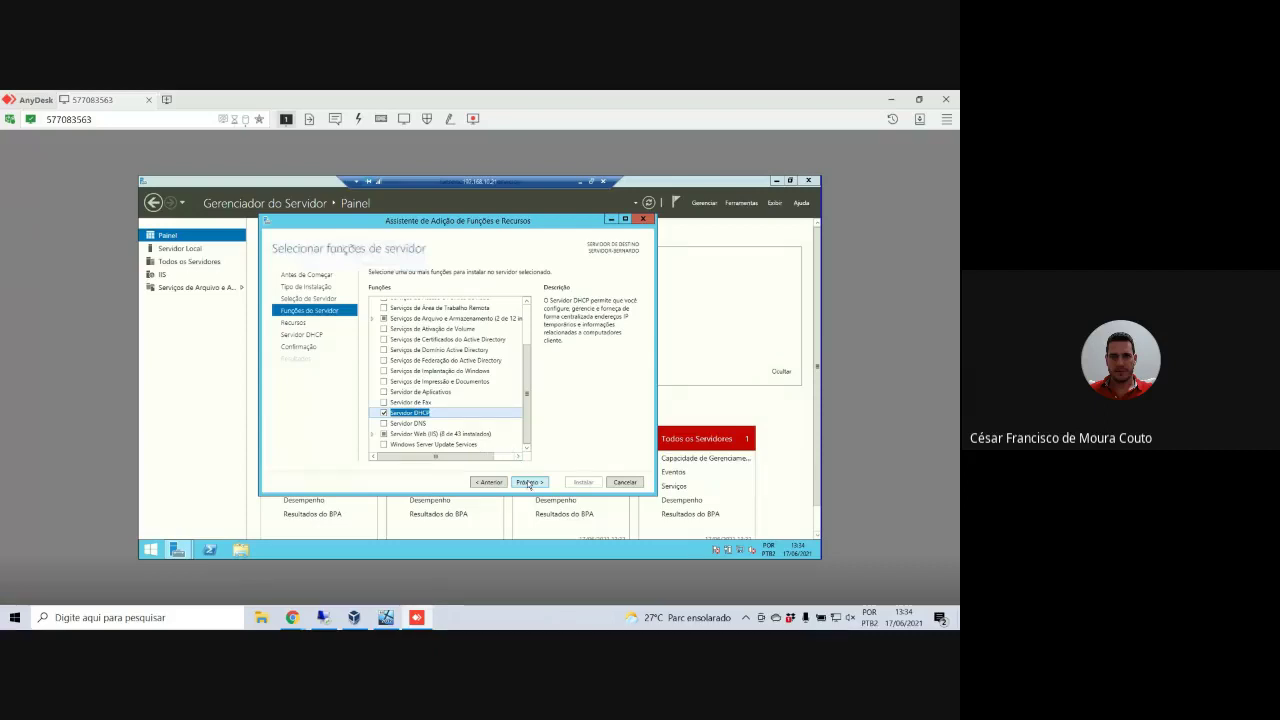
{"action": "left_click", "coordinate": [529, 482]}
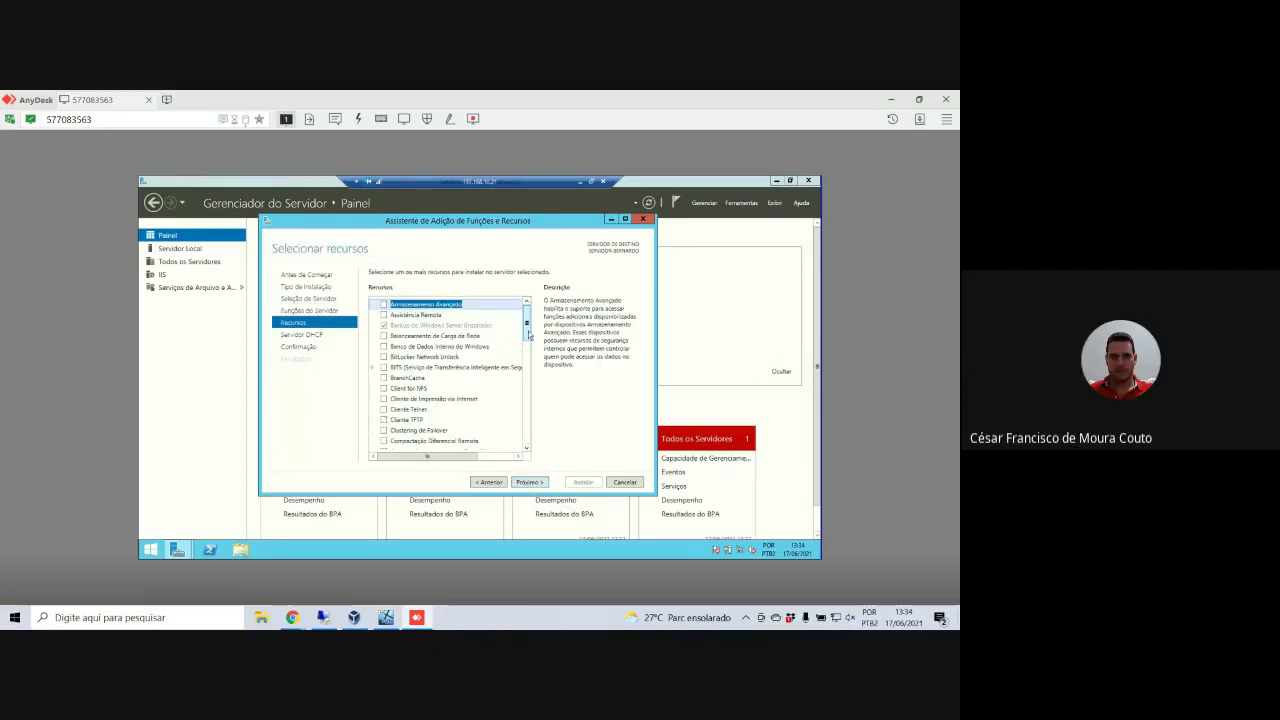
{"action": "left_click_drag", "start_coordinate": [528, 335], "coordinate": [530, 447]}
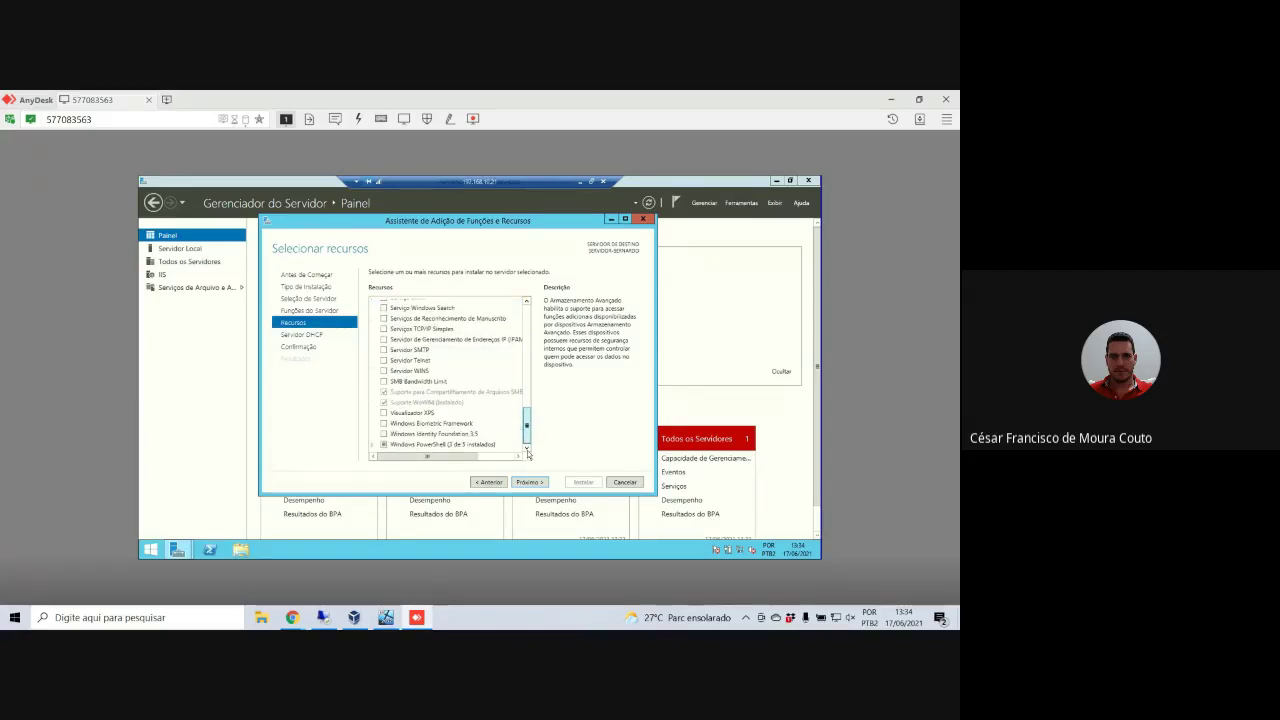
{"action": "left_click", "coordinate": [530, 483]}
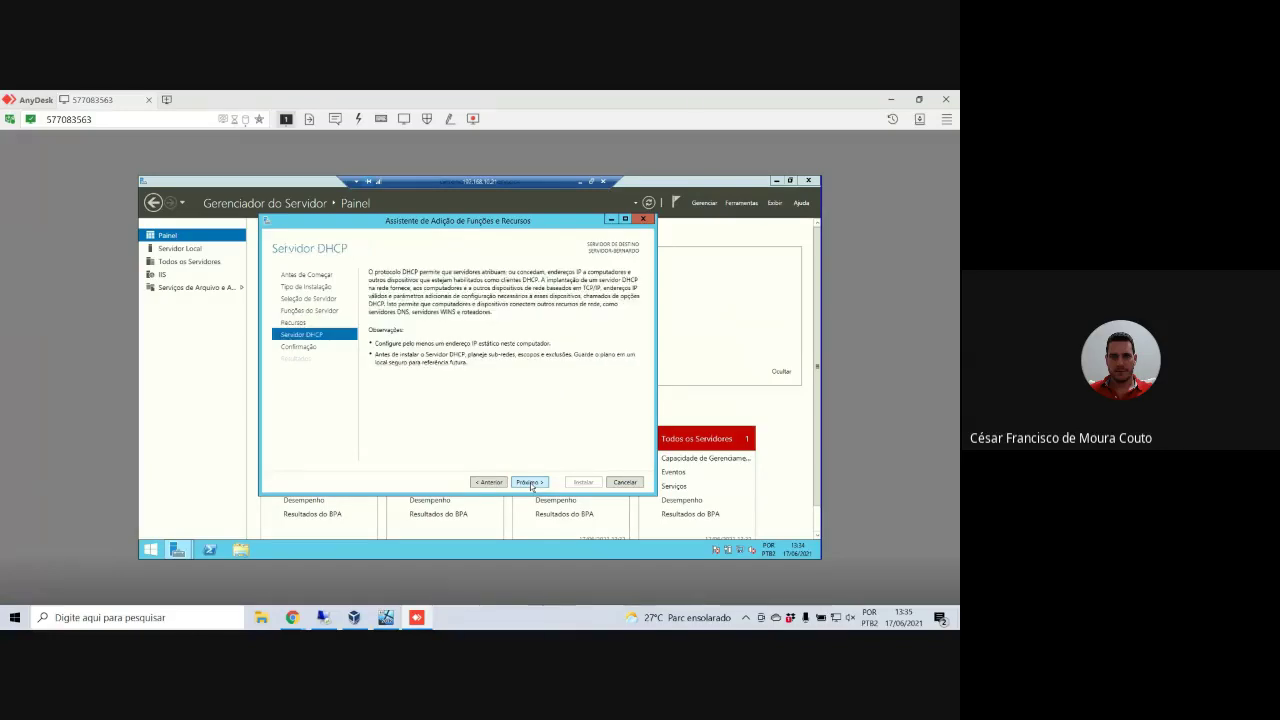
Advance to the Confirmation page and start installing the DHCP Server role
{"action": "left_click", "coordinate": [530, 483]}
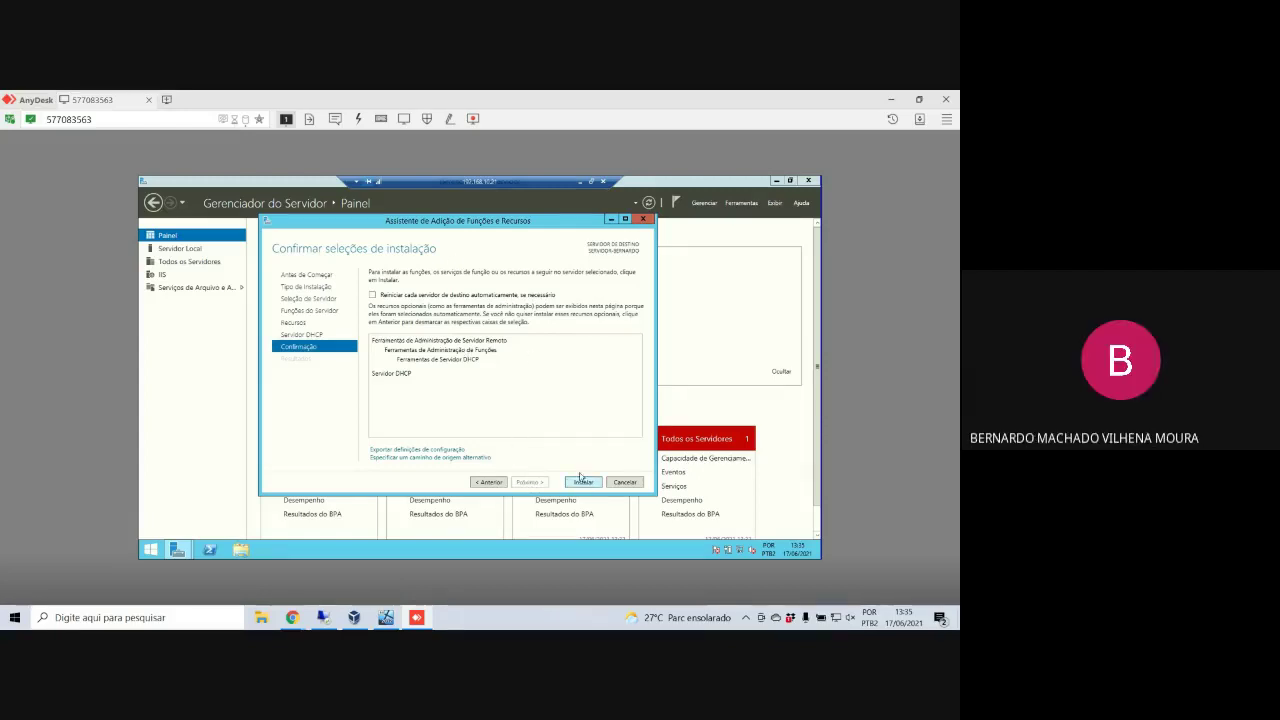
{"action": "left_click", "coordinate": [581, 480]}
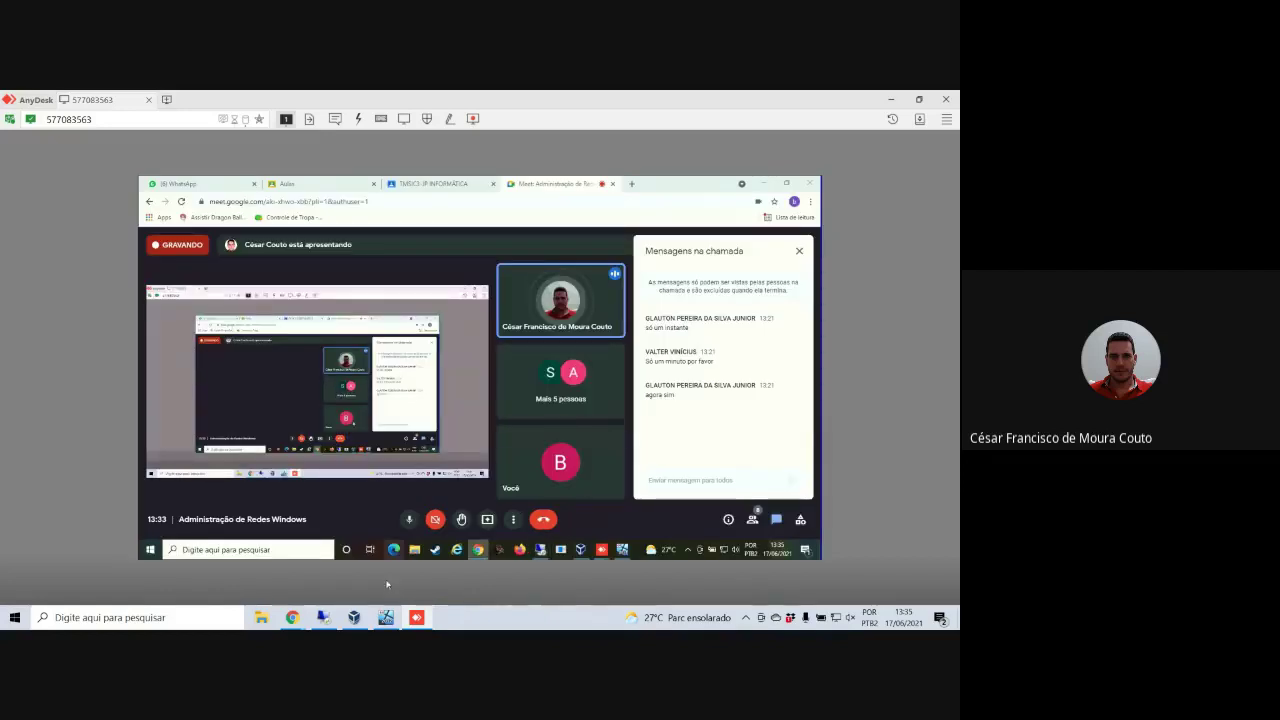
Return from Google Meet to the 192.168.0.21 remote desktop session
{"action": "mouse_move", "coordinate": [326, 621]}
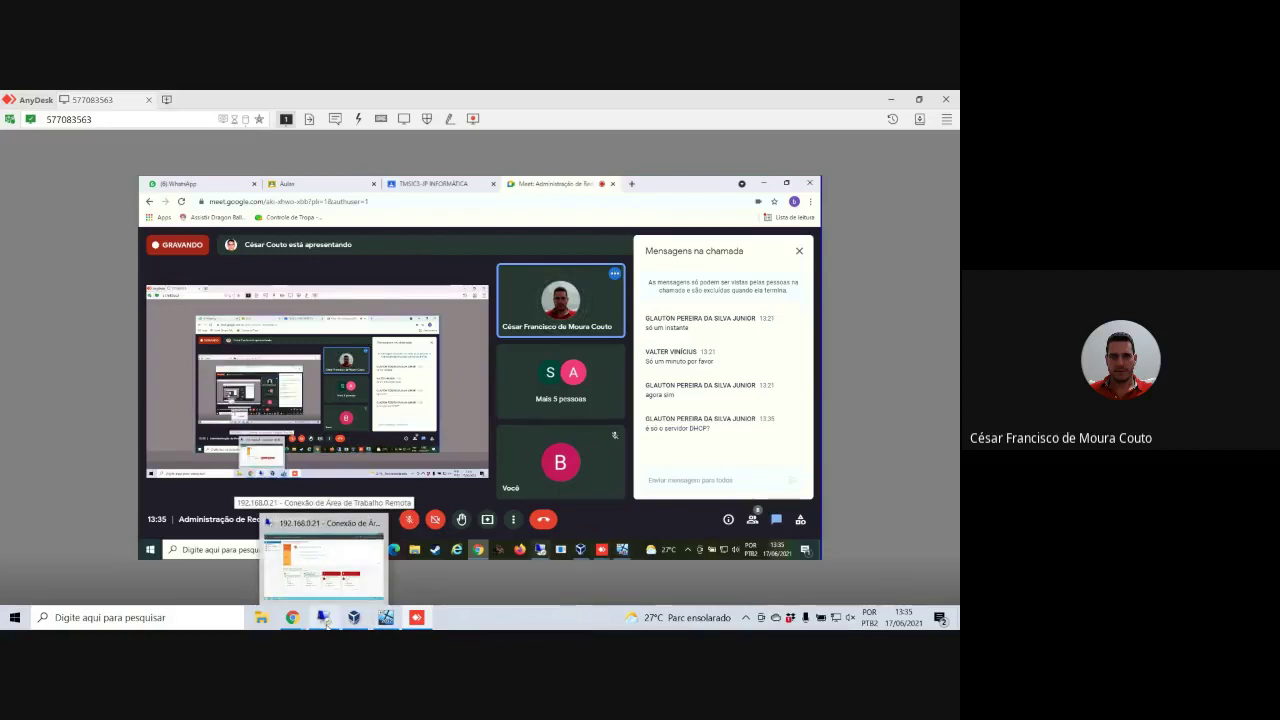
{"action": "left_click", "coordinate": [540, 549]}
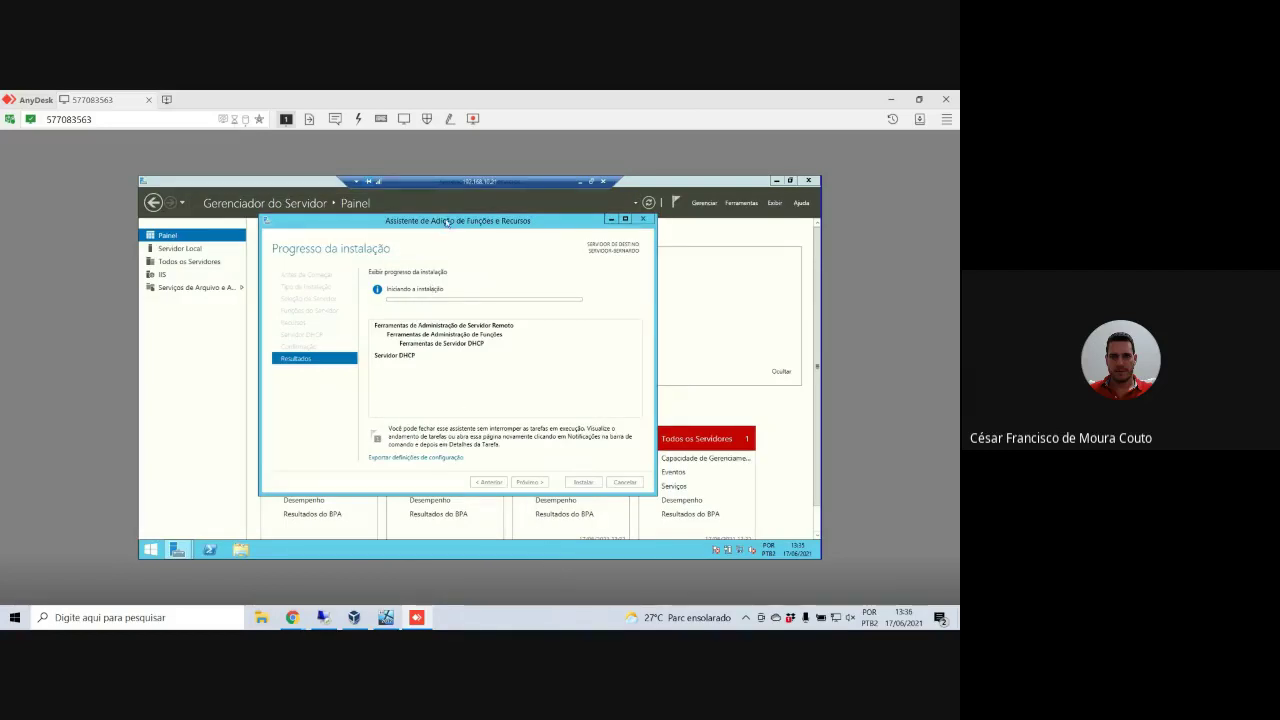
Minimize AnyDesk, restore the local RDP session and start Adicionar Funções e Recursos there
{"action": "left_click_drag", "start_coordinate": [445, 222], "coordinate": [474, 222]}
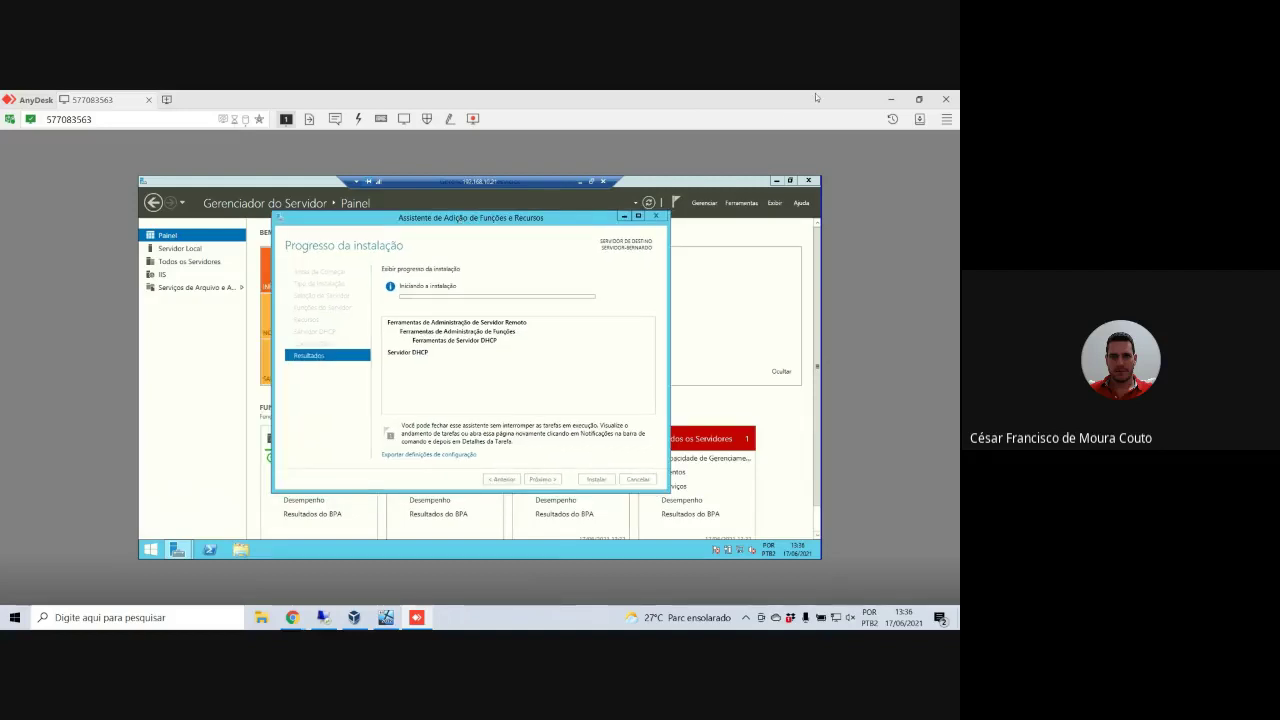
{"action": "left_click", "coordinate": [891, 99]}
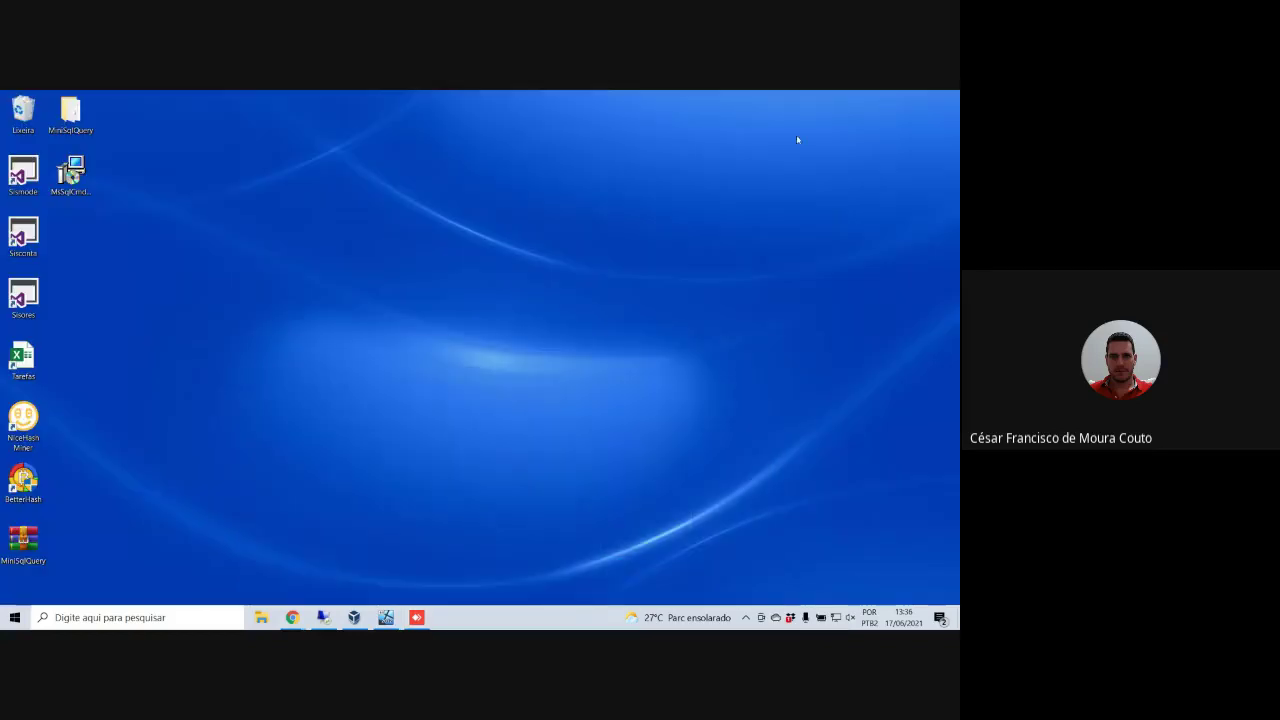
{"action": "left_click", "coordinate": [320, 618]}
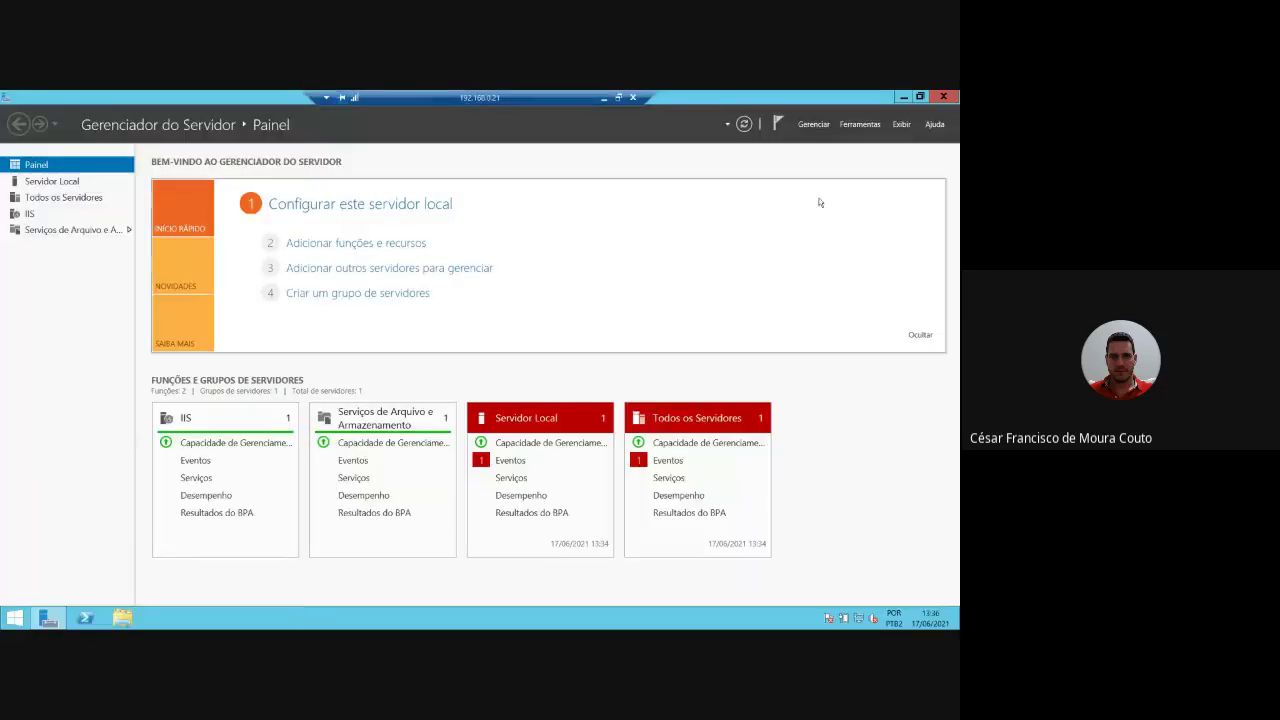
{"action": "left_click", "coordinate": [814, 125]}
{"action": "left_click", "coordinate": [804, 141]}
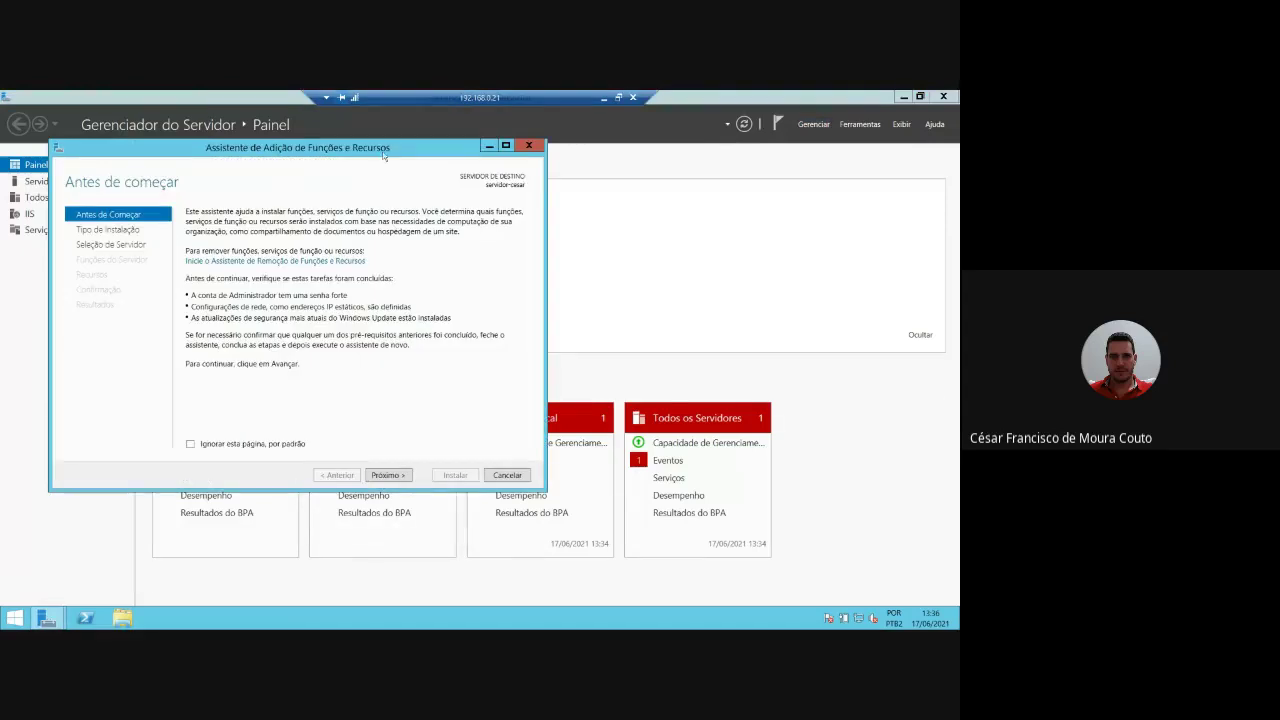
Advance the wizard with role-based installation on the listed server to the roles list
{"action": "left_click_drag", "start_coordinate": [375, 150], "coordinate": [500, 162]}
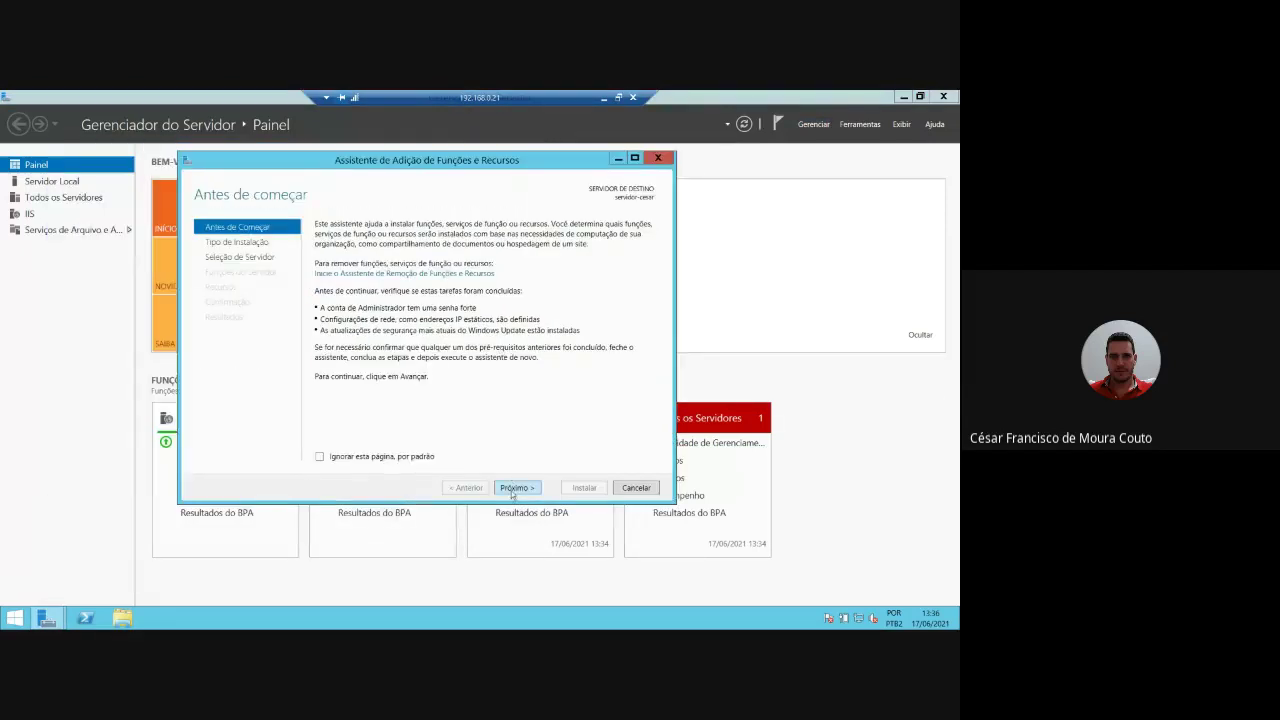
{"action": "left_click", "coordinate": [516, 488]}
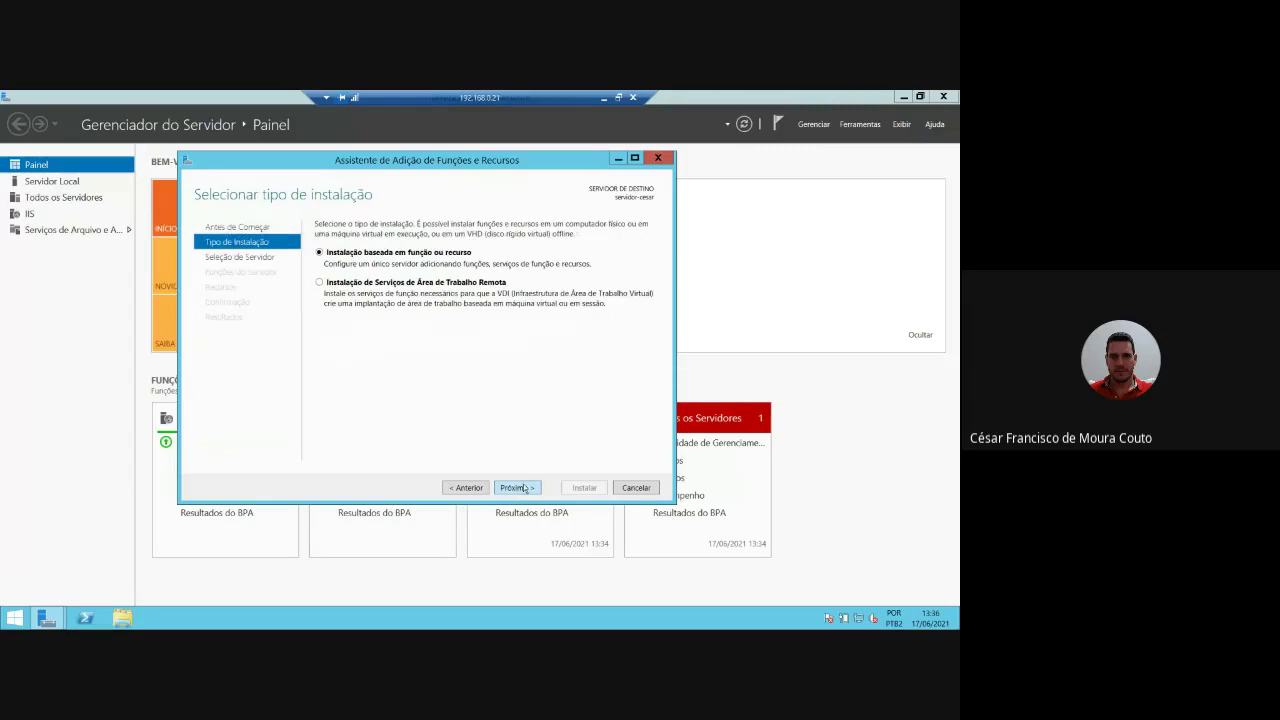
{"action": "left_click", "coordinate": [522, 488]}
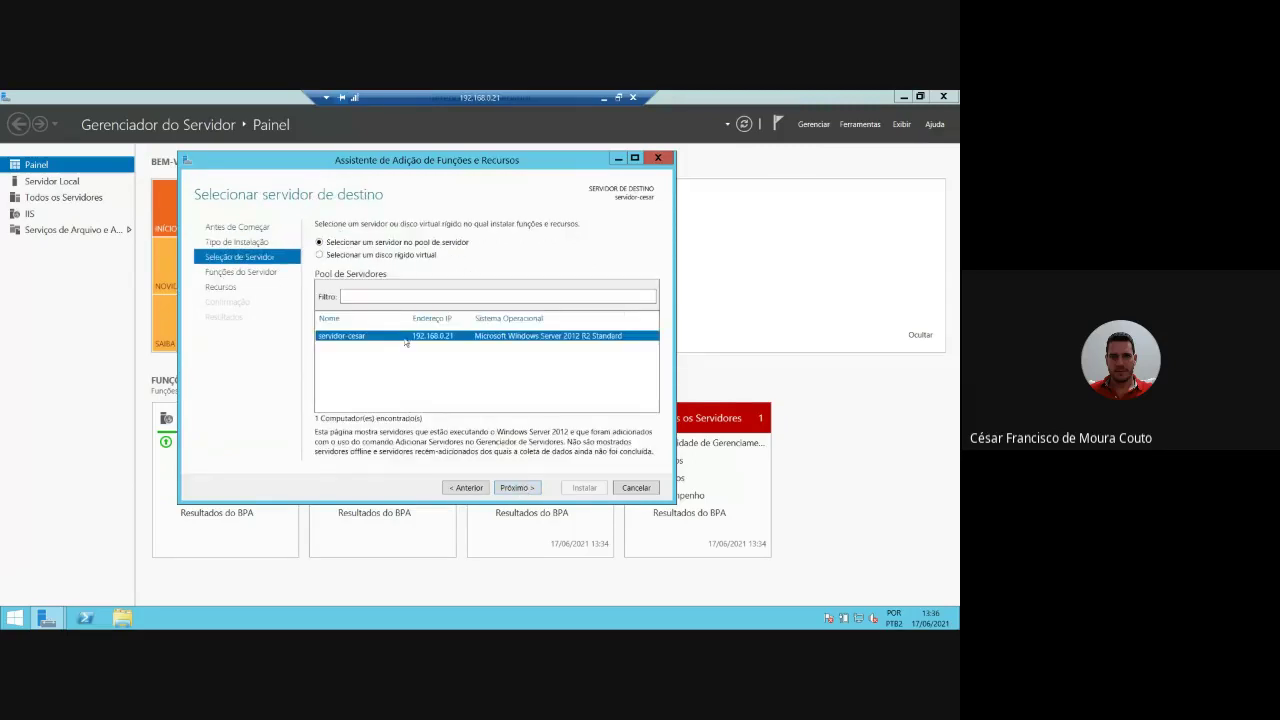
{"action": "left_click", "coordinate": [518, 490]}
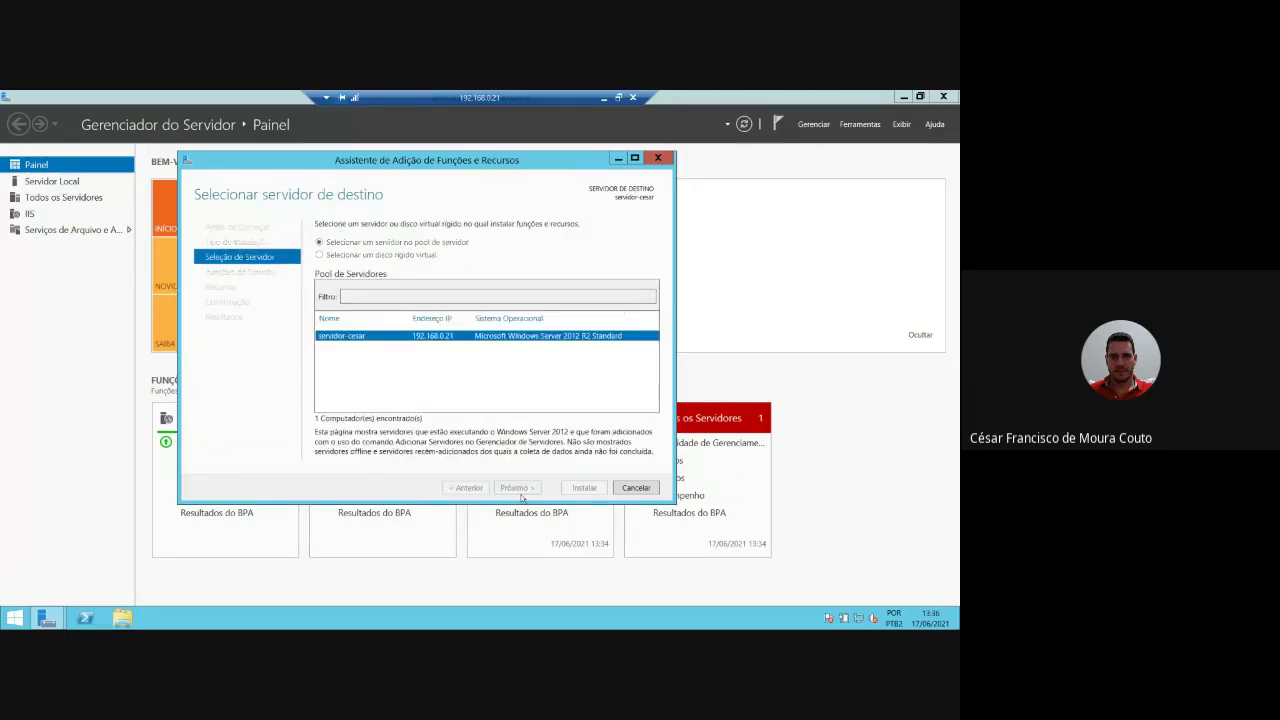
{"action": "scroll", "coordinate": [370, 392], "scroll_direction": "down", "scroll_amount": 2}
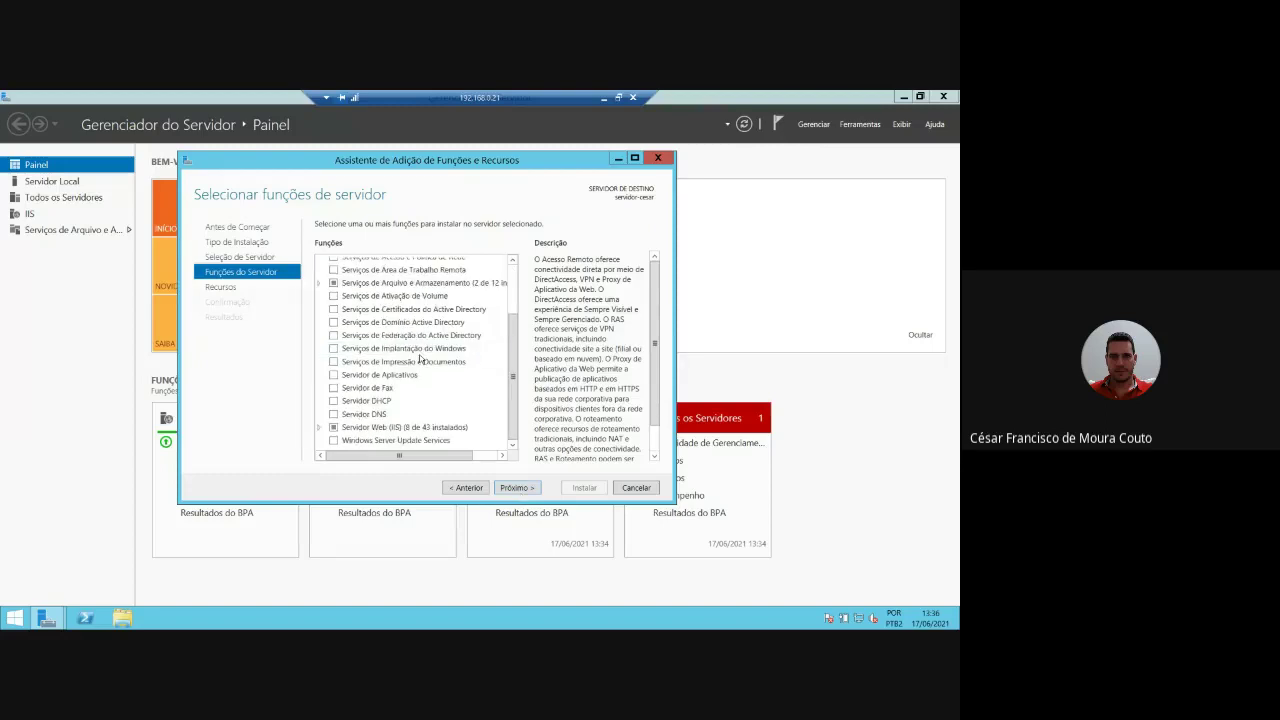
Tick Servidor DHCP with its management tools, continue to Confirmation and install it
{"action": "left_click", "coordinate": [334, 401]}
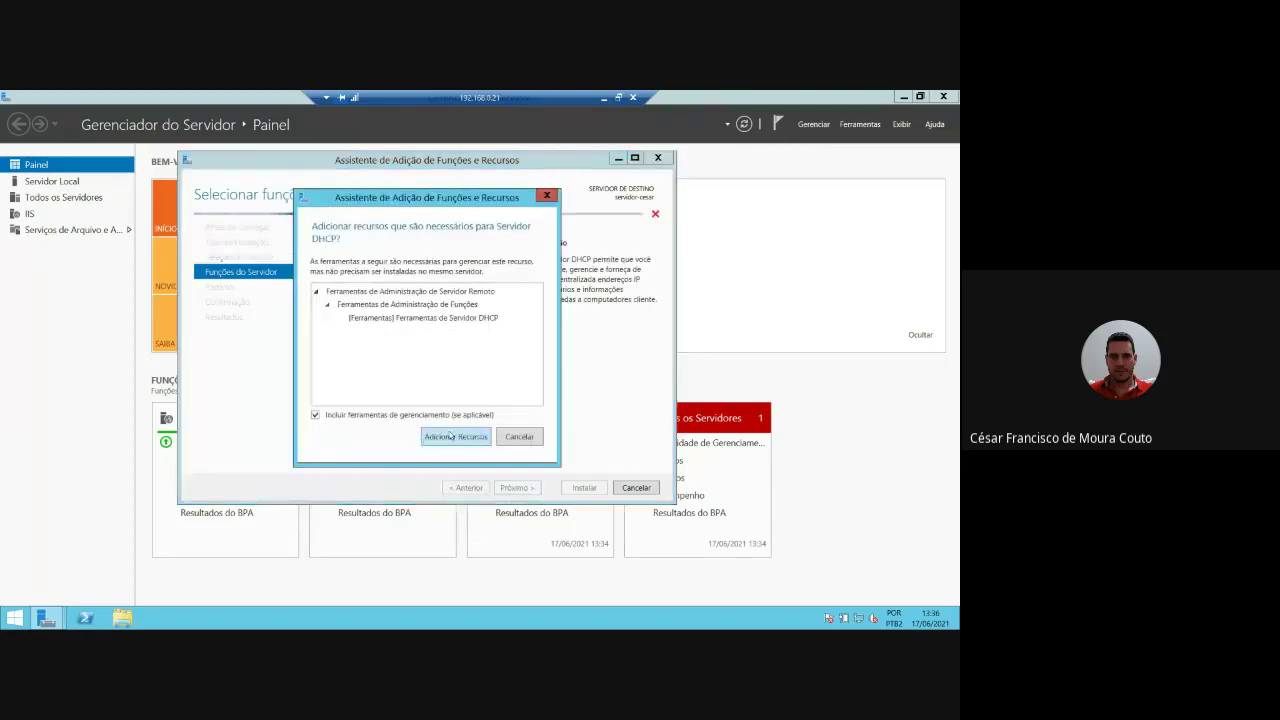
{"action": "left_click", "coordinate": [447, 437]}
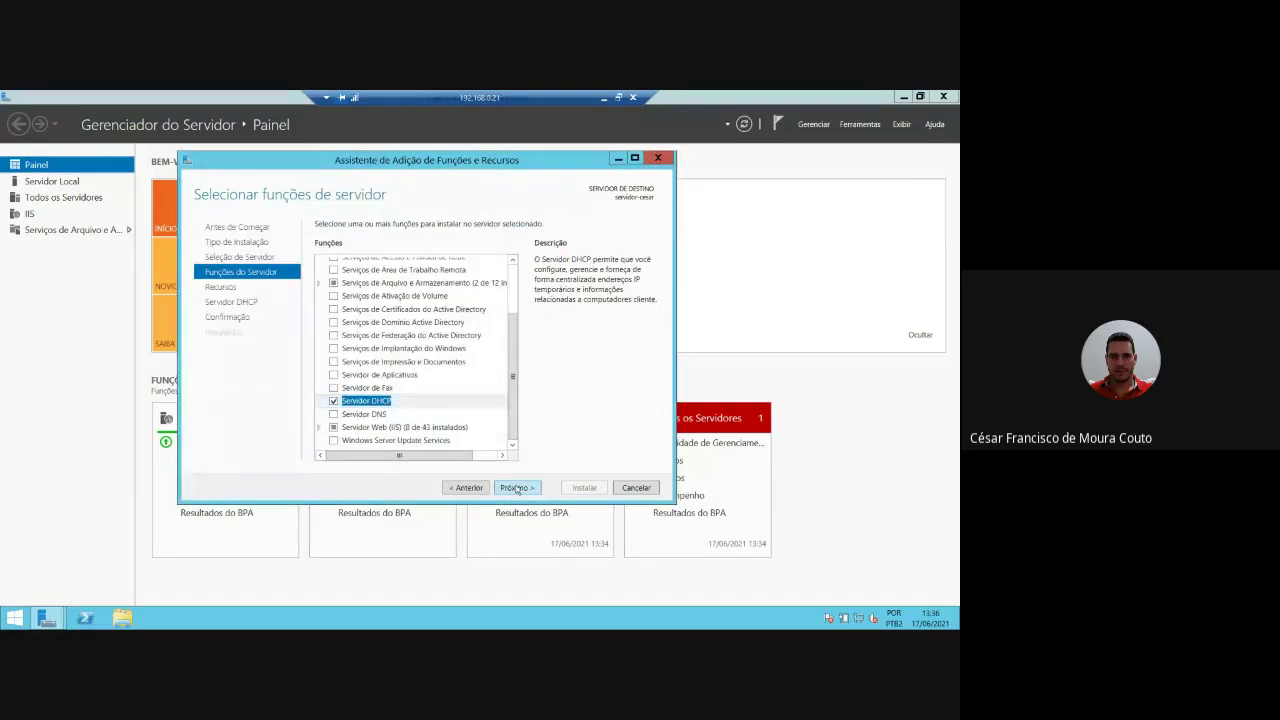
{"action": "left_click", "coordinate": [516, 488]}
{"action": "left_click", "coordinate": [518, 488]}
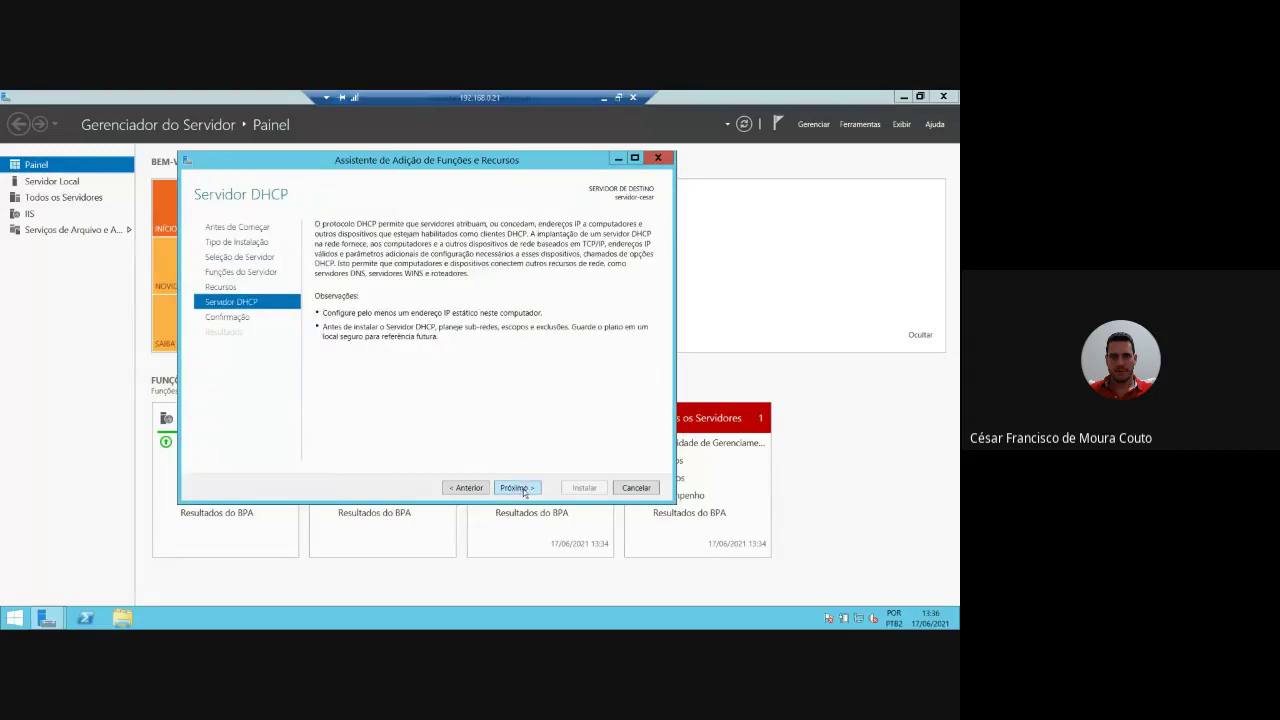
{"action": "left_click", "coordinate": [523, 490]}
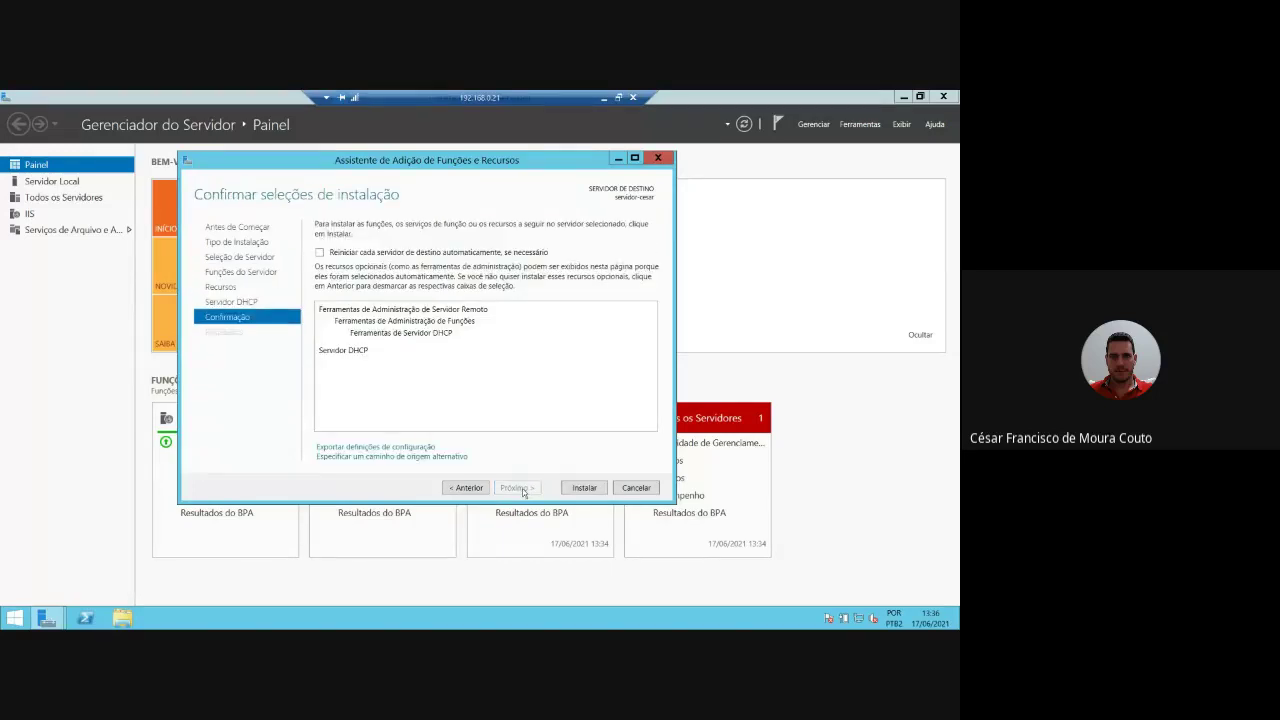
{"action": "left_click", "coordinate": [576, 490]}
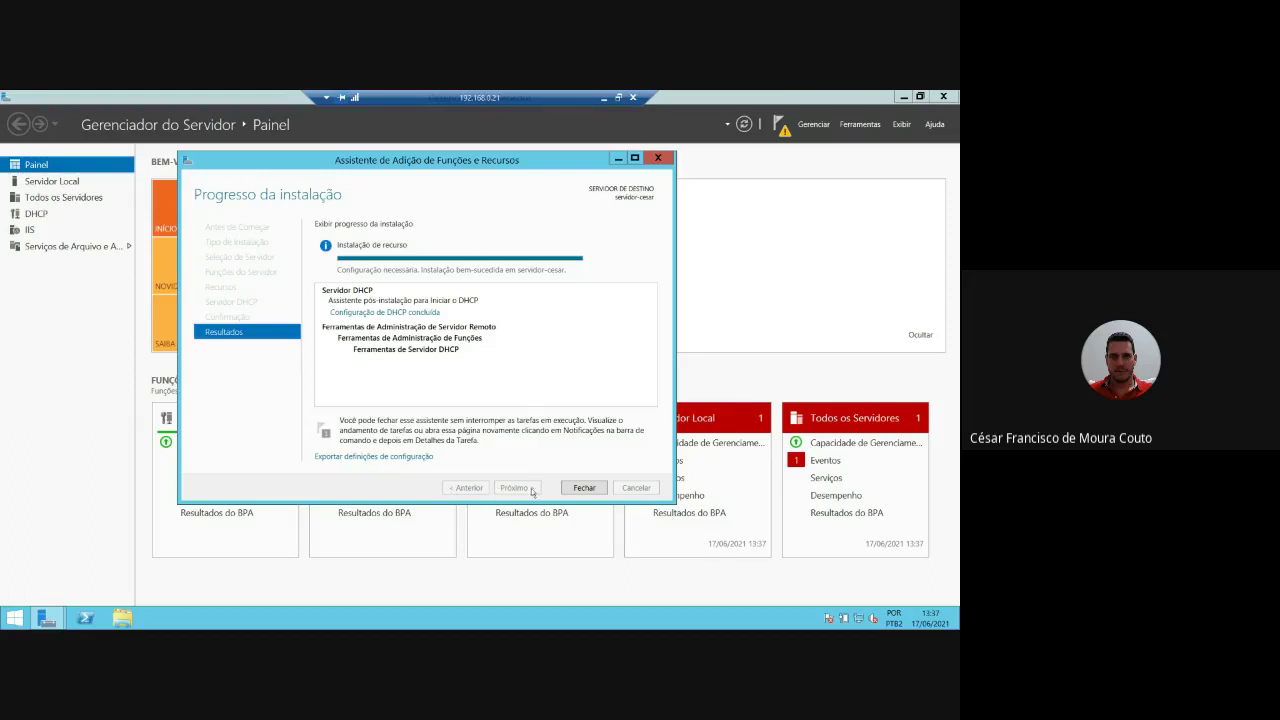
Close the wizard with Fechar once the DHCP Server installation succeeds
{"action": "left_click", "coordinate": [584, 488]}
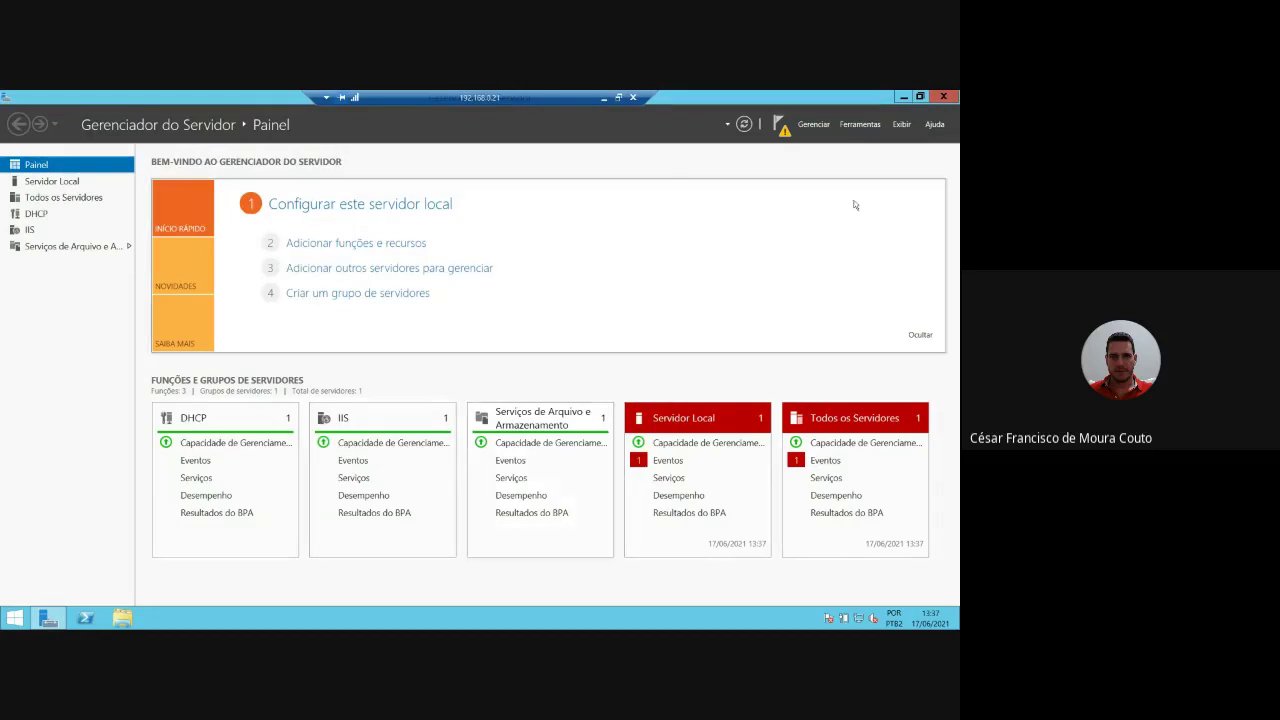
{"action": "left_click", "coordinate": [810, 125]}
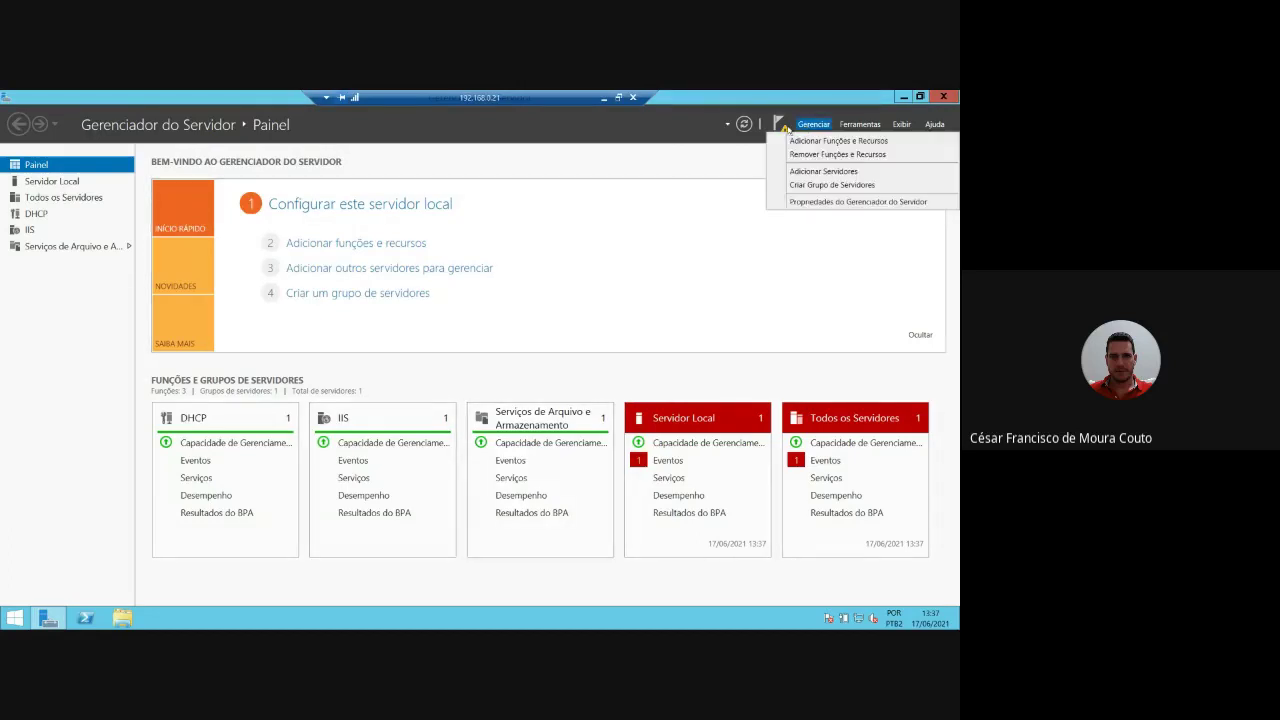
{"action": "left_click", "coordinate": [784, 128]}
{"action": "left_click", "coordinate": [786, 133]}
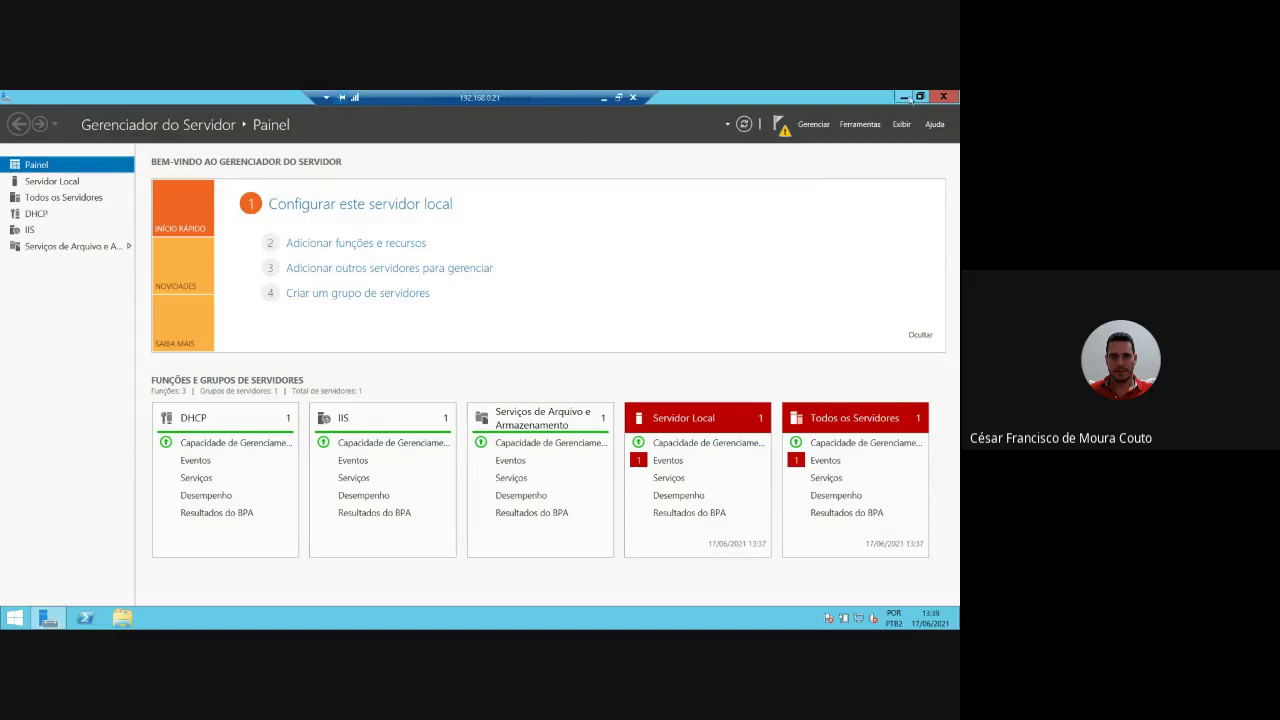
Switch to AnyDesk's 192.168.10.21 session and move its installation progress window aside
{"action": "left_click", "coordinate": [607, 100]}
{"action": "left_click", "coordinate": [418, 618]}
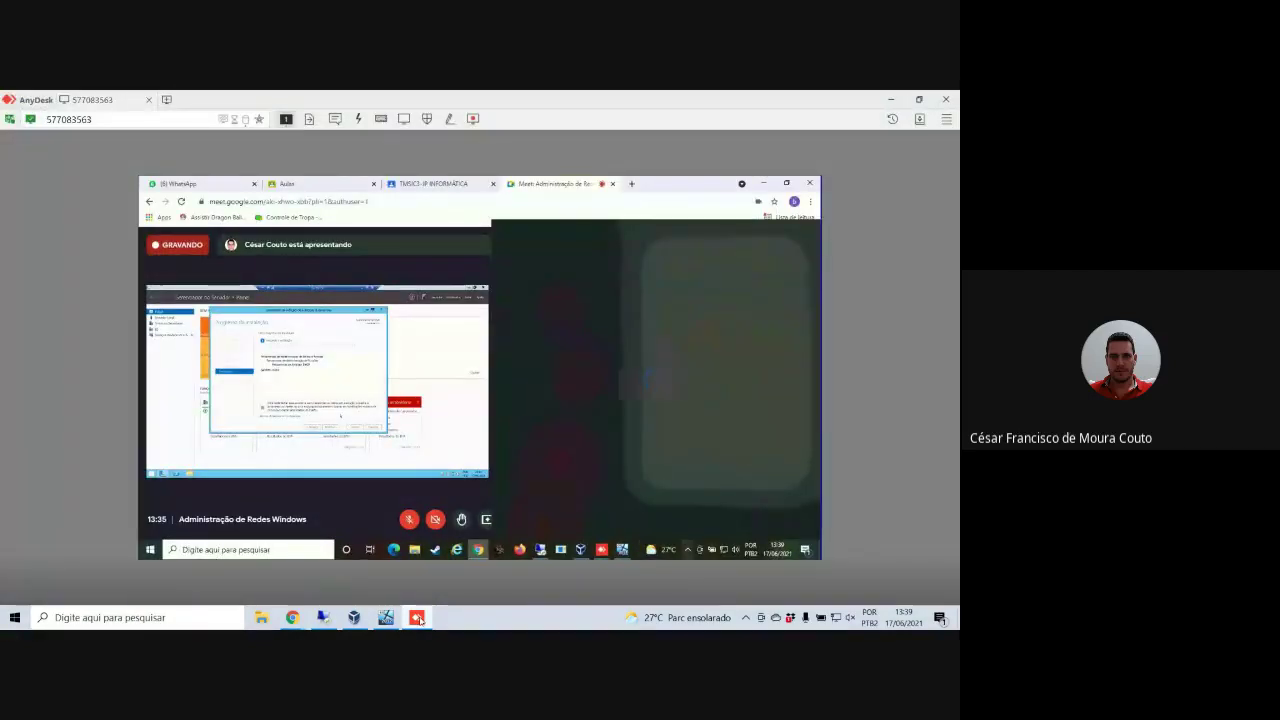
{"action": "left_click", "coordinate": [540, 550]}
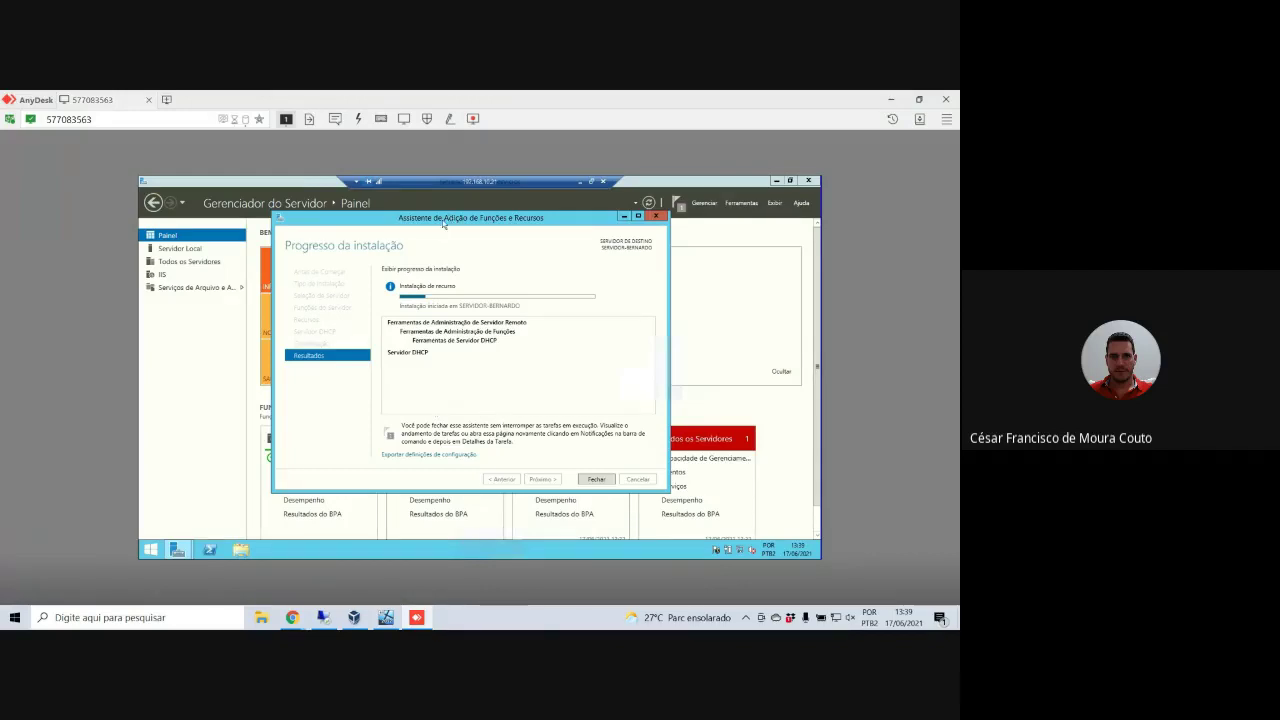
{"action": "left_click_drag", "start_coordinate": [443, 224], "coordinate": [487, 226]}
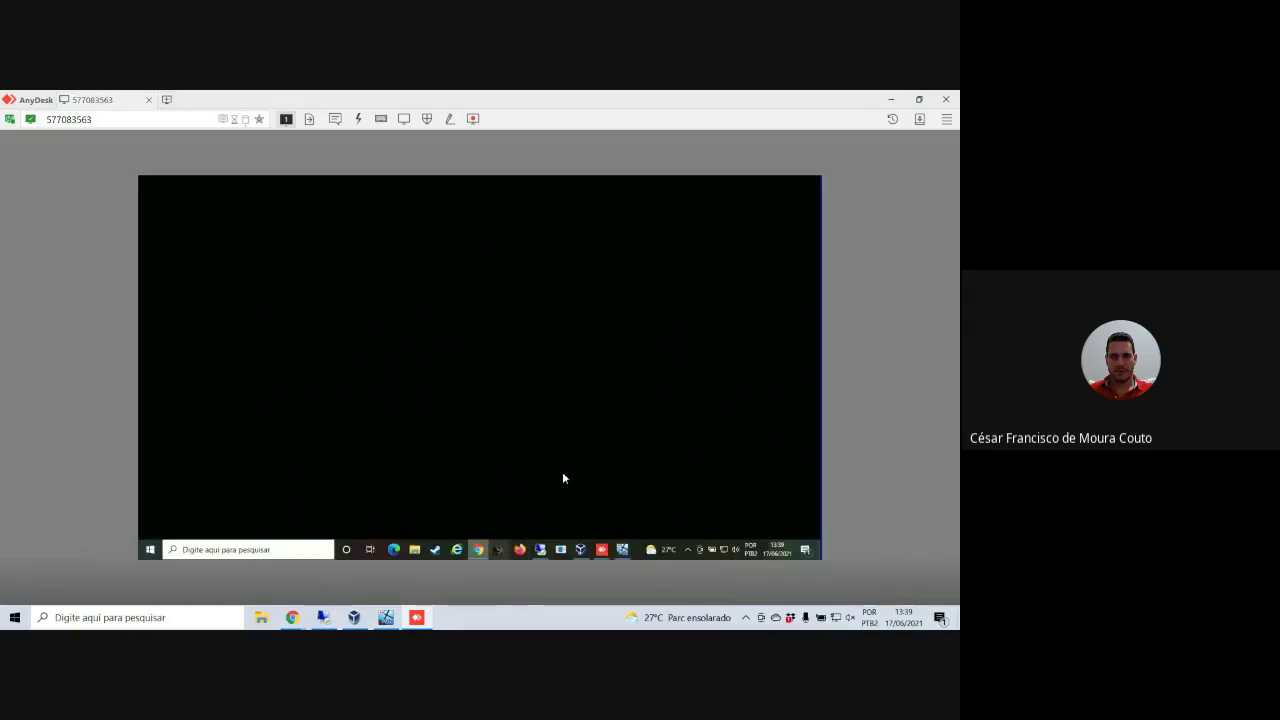
Bring the full-screen 192.168.0.21 session with the DHCP dashboard back to the front
{"action": "left_click", "coordinate": [326, 617]}
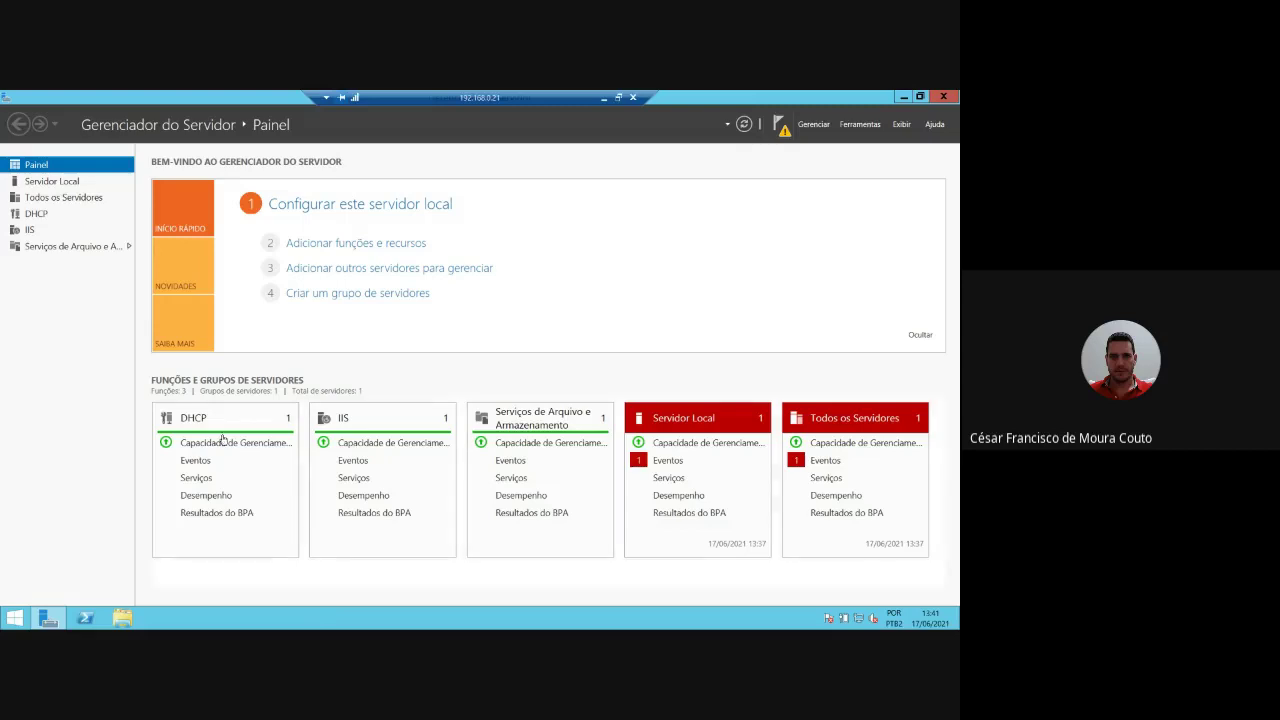
Minimize the 192.168.0.21 session and restore the 192.168.10.21 DHCP installation progress view
{"action": "left_click", "coordinate": [604, 98]}
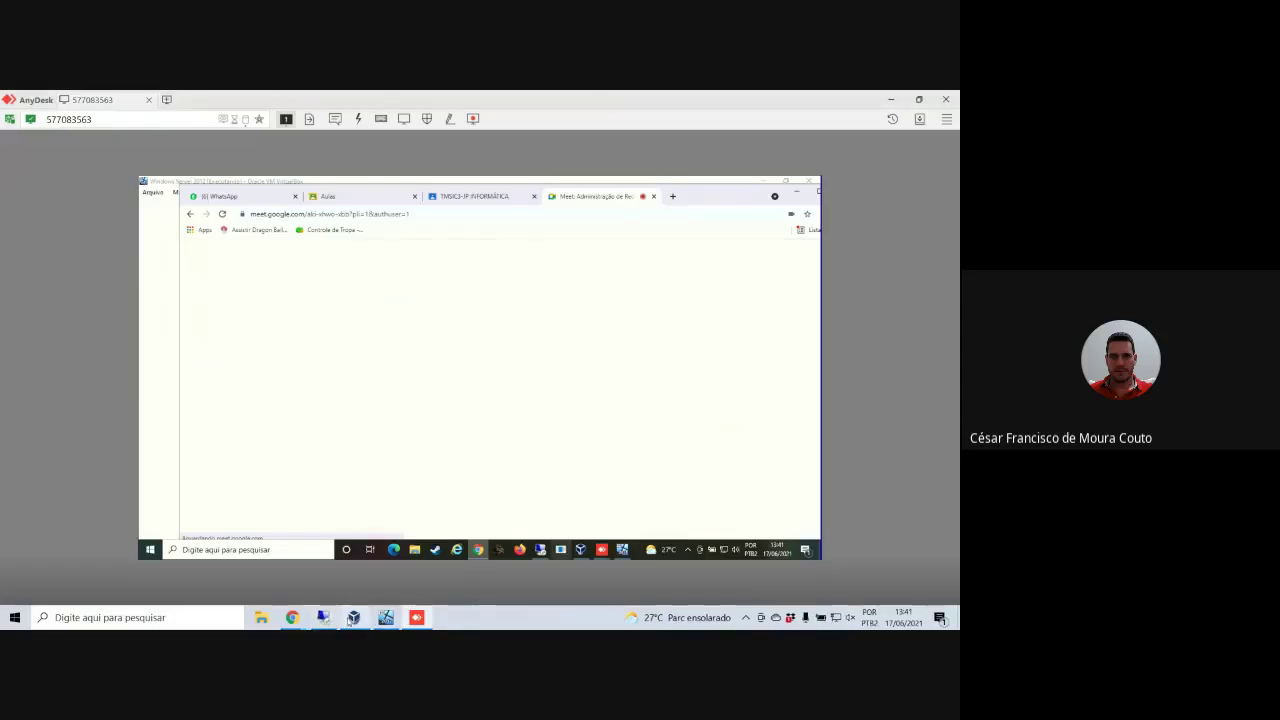
{"action": "mouse_move", "coordinate": [540, 550]}
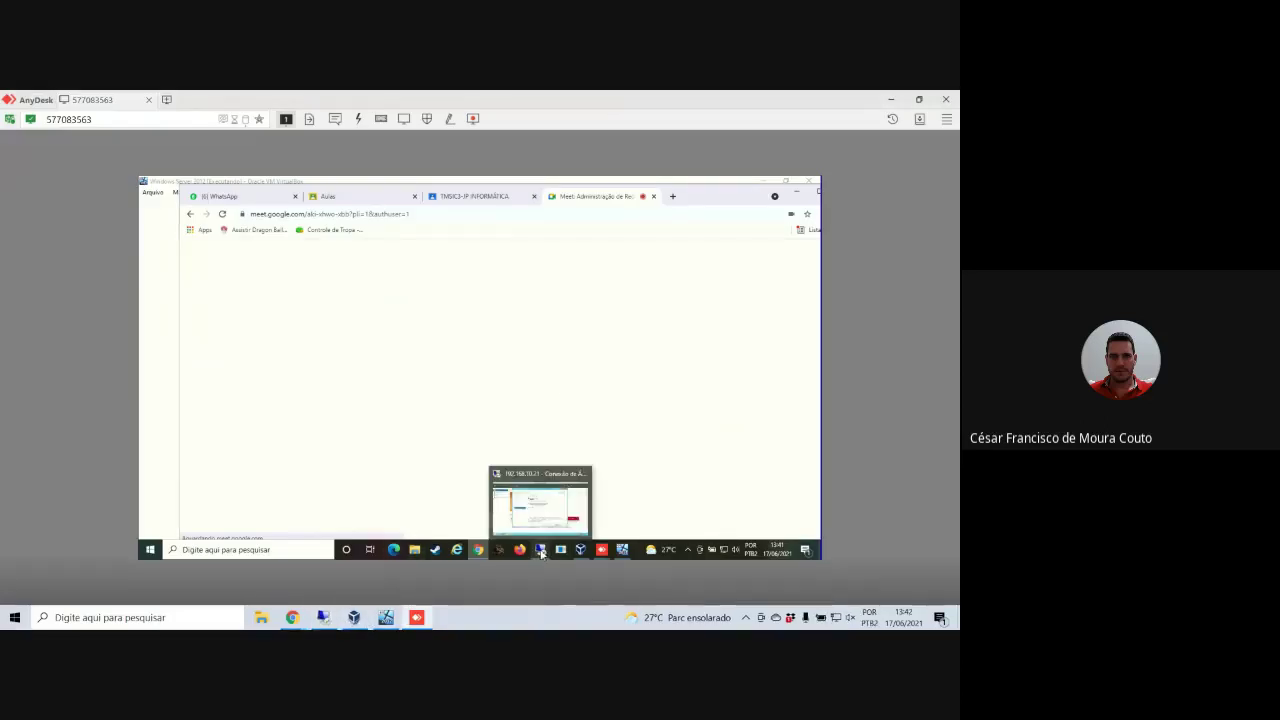
{"action": "left_click", "coordinate": [563, 509]}
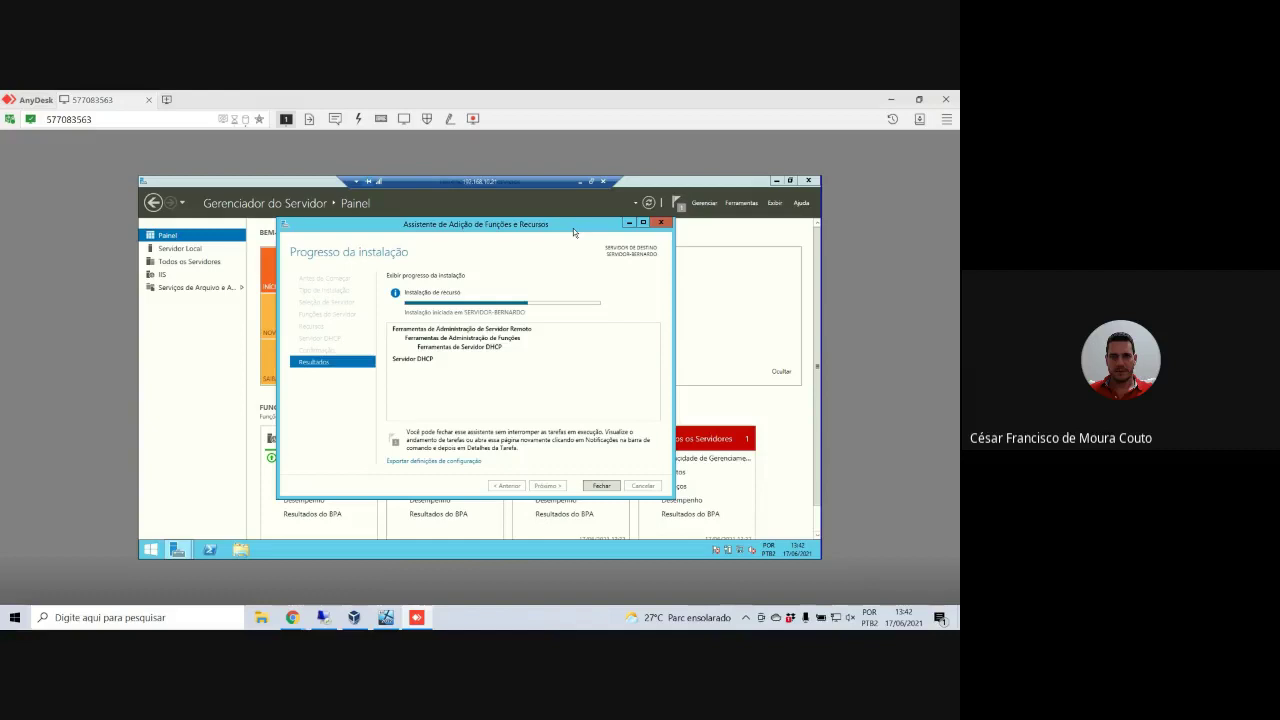
Close the finished DHCP Add Roles and Features wizard
{"action": "key", "text": "Return"}
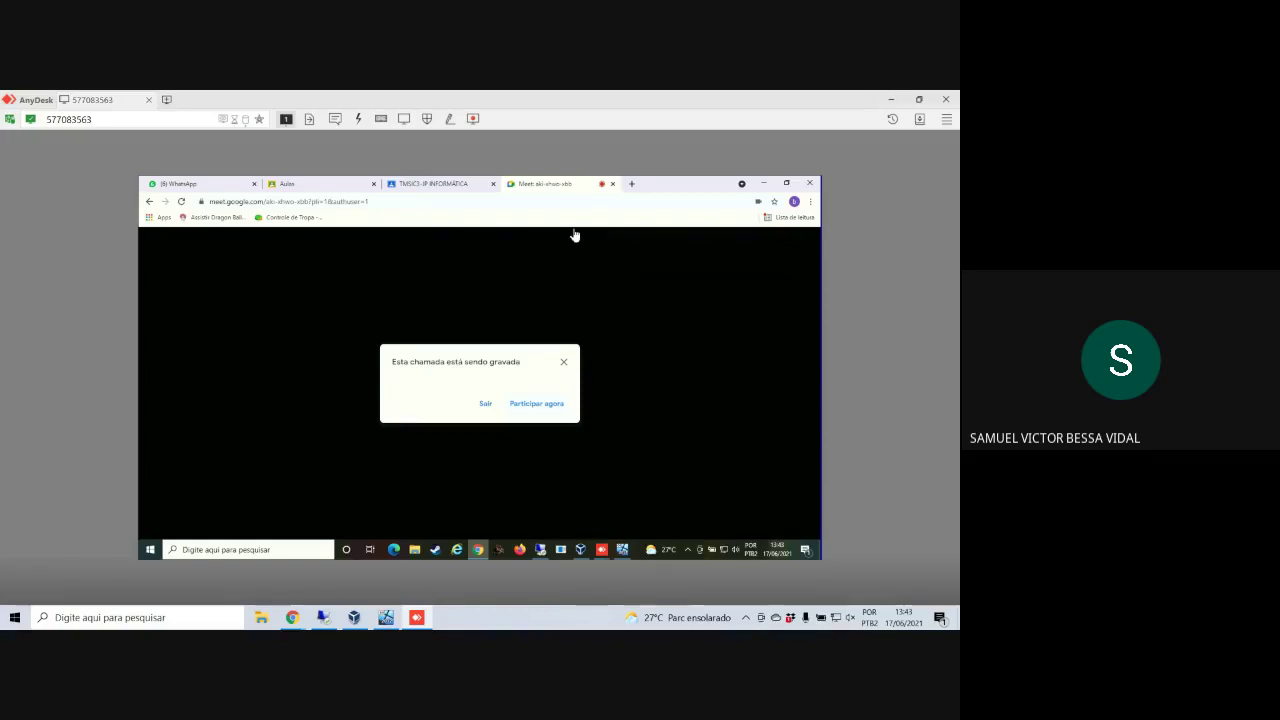
Join the recorded Meet call and minimize AnyDesk to reach the local desktop
{"action": "key", "text": "Return"}
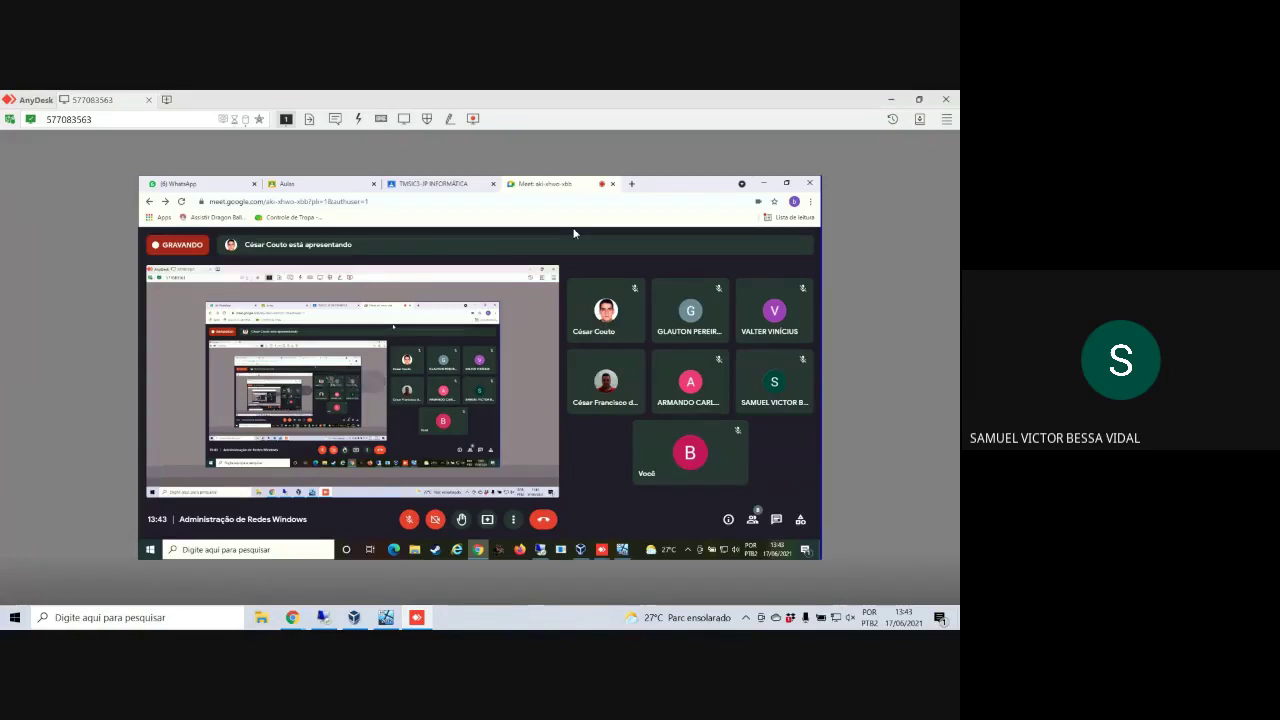
{"action": "left_click", "coordinate": [890, 99]}
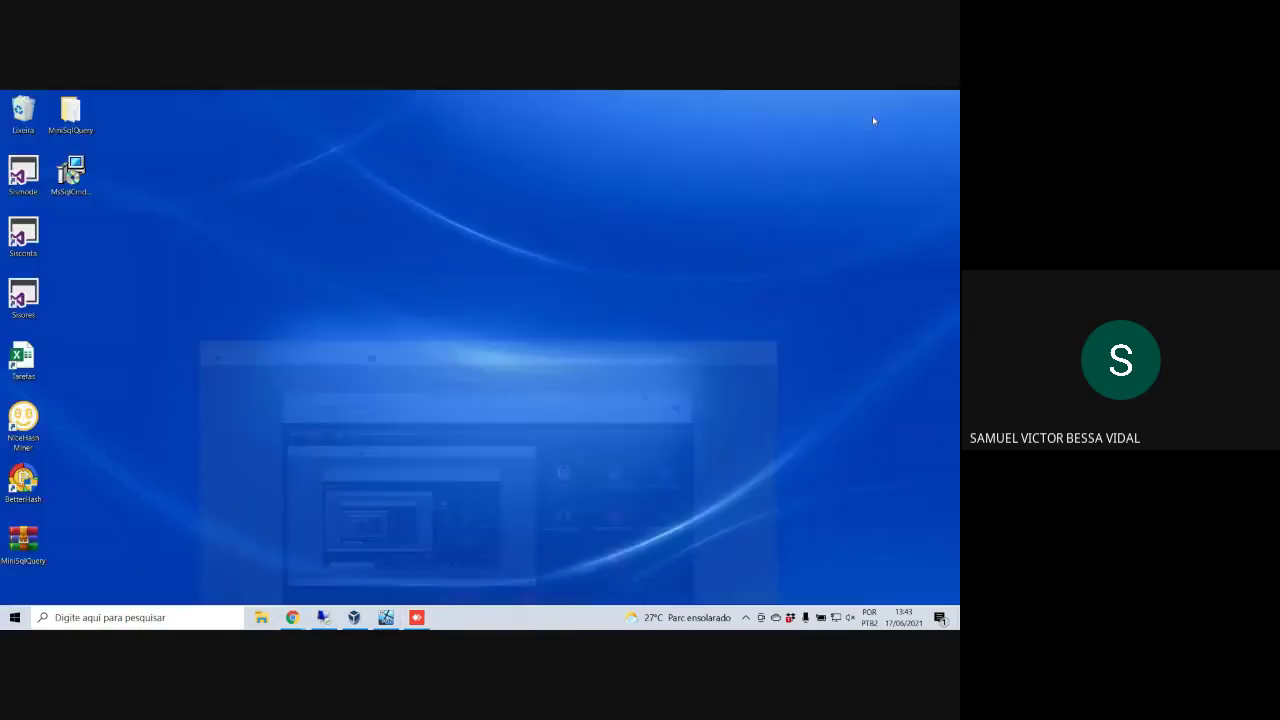
Check the local server's RDP session, set it aside, and bring AnyDesk's Meet view back
{"action": "left_click", "coordinate": [325, 618]}
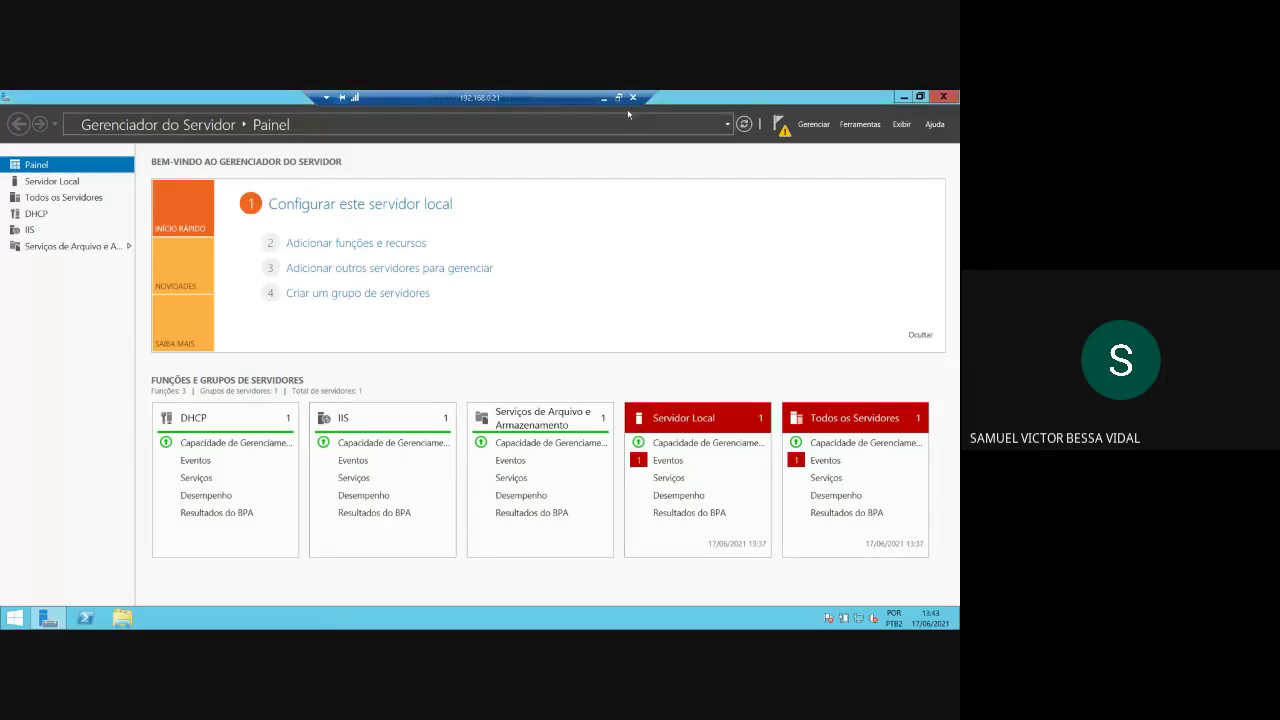
{"action": "left_click", "coordinate": [604, 98]}
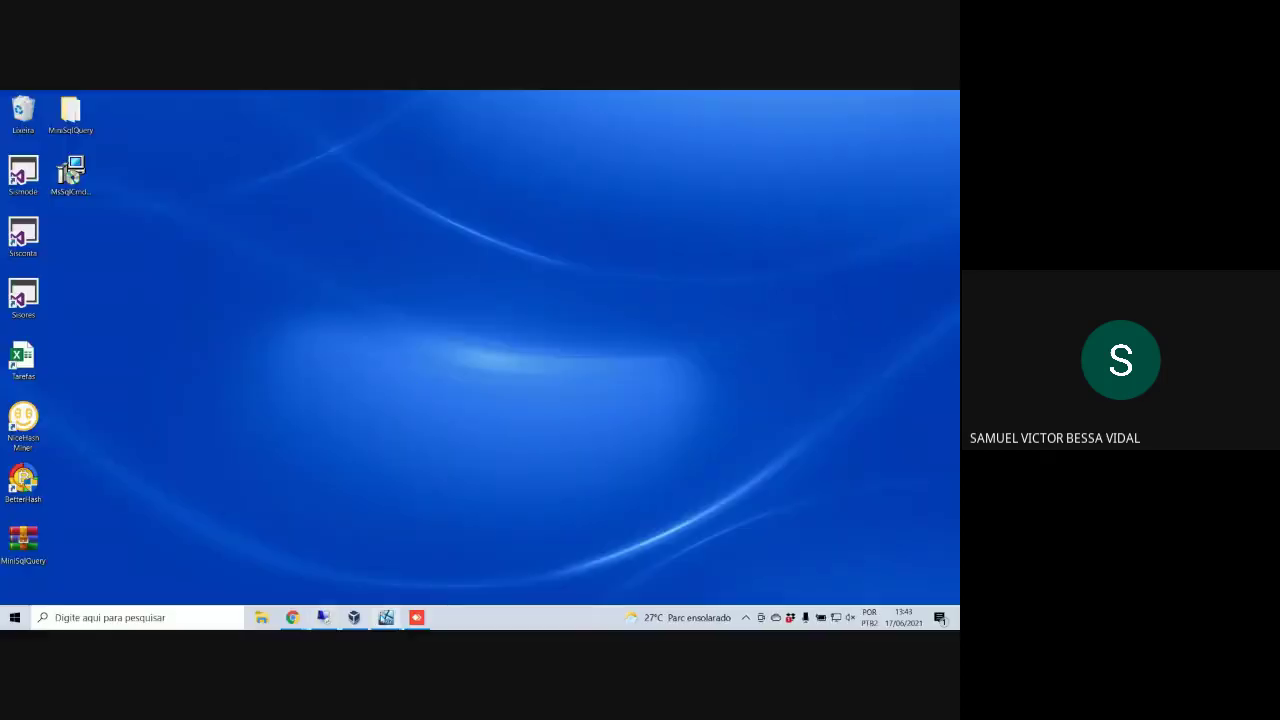
{"action": "mouse_move", "coordinate": [386, 617]}
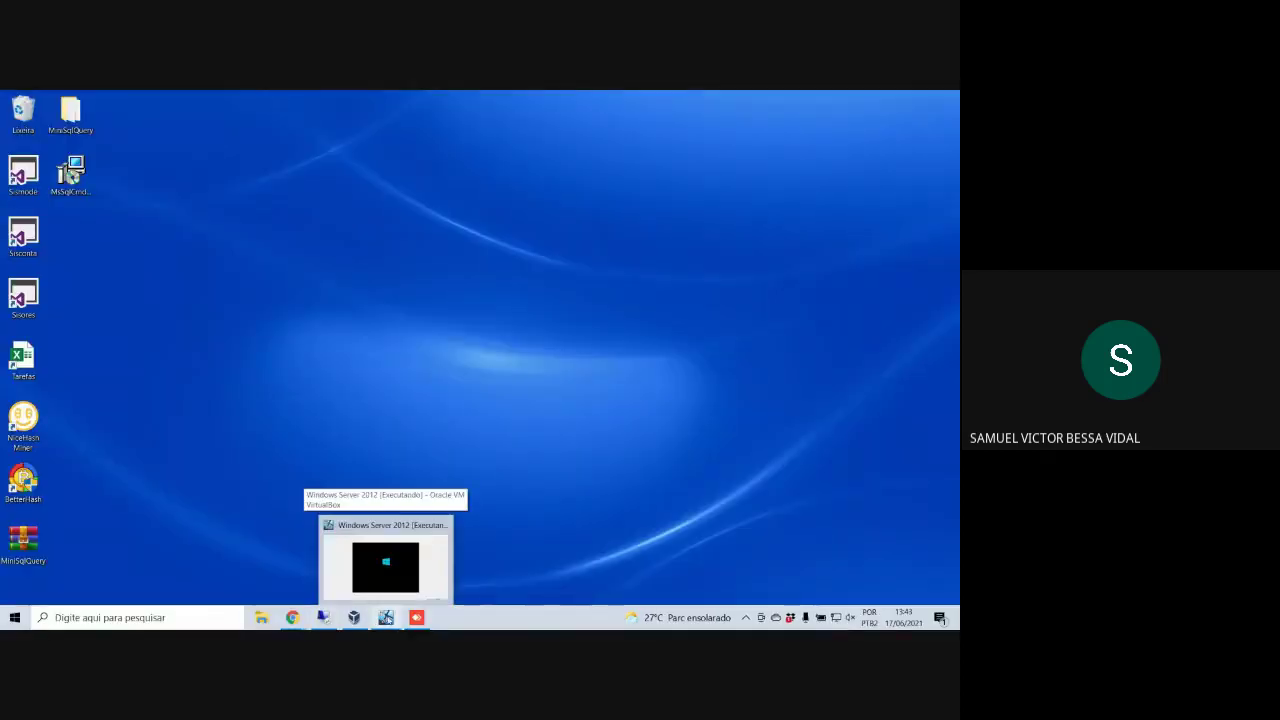
{"action": "left_click", "coordinate": [416, 617]}
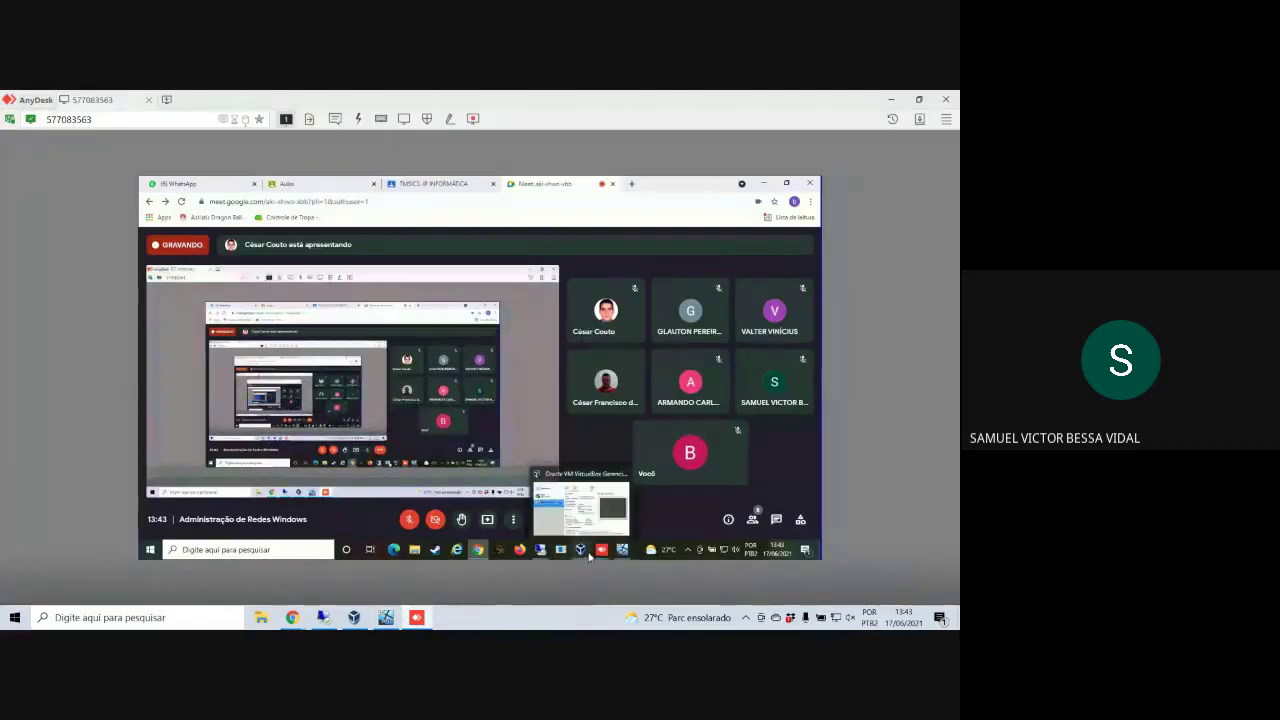
Check the VirtualBox VM and the 192.168.10.21 server's DHCP install progress, then minimize AnyDesk
{"action": "left_click", "coordinate": [581, 551]}
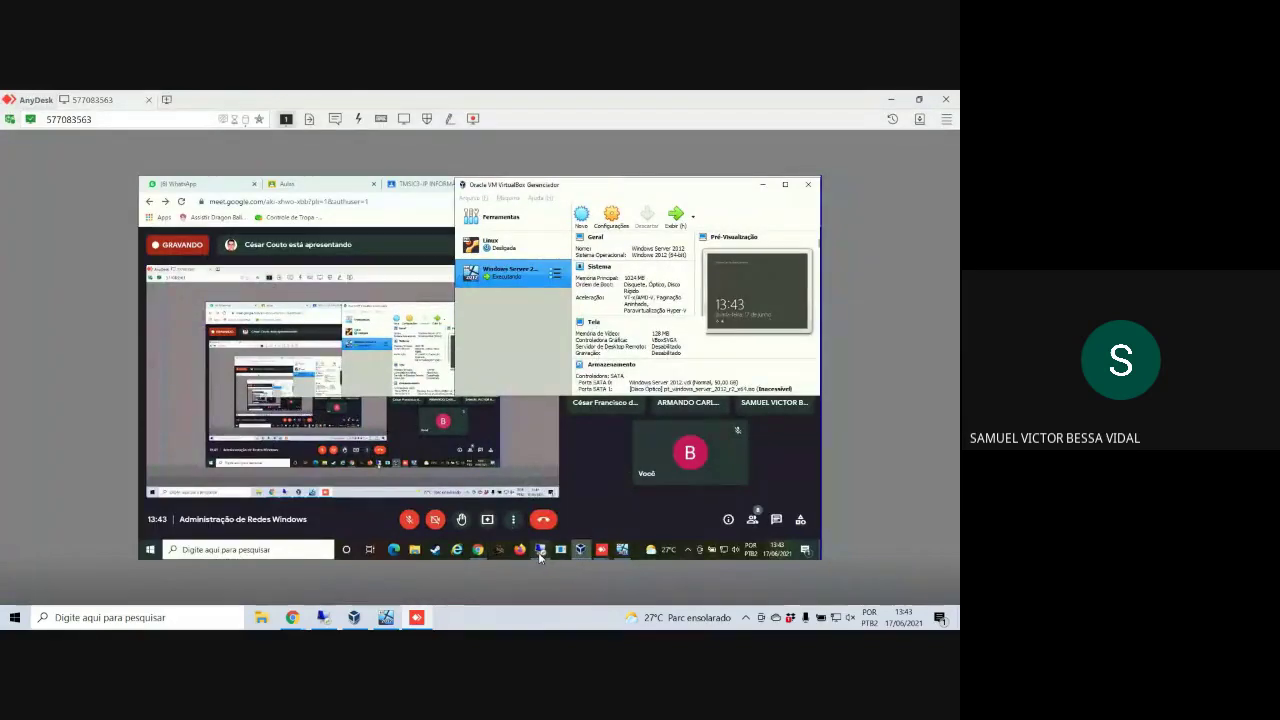
{"action": "left_click", "coordinate": [540, 553]}
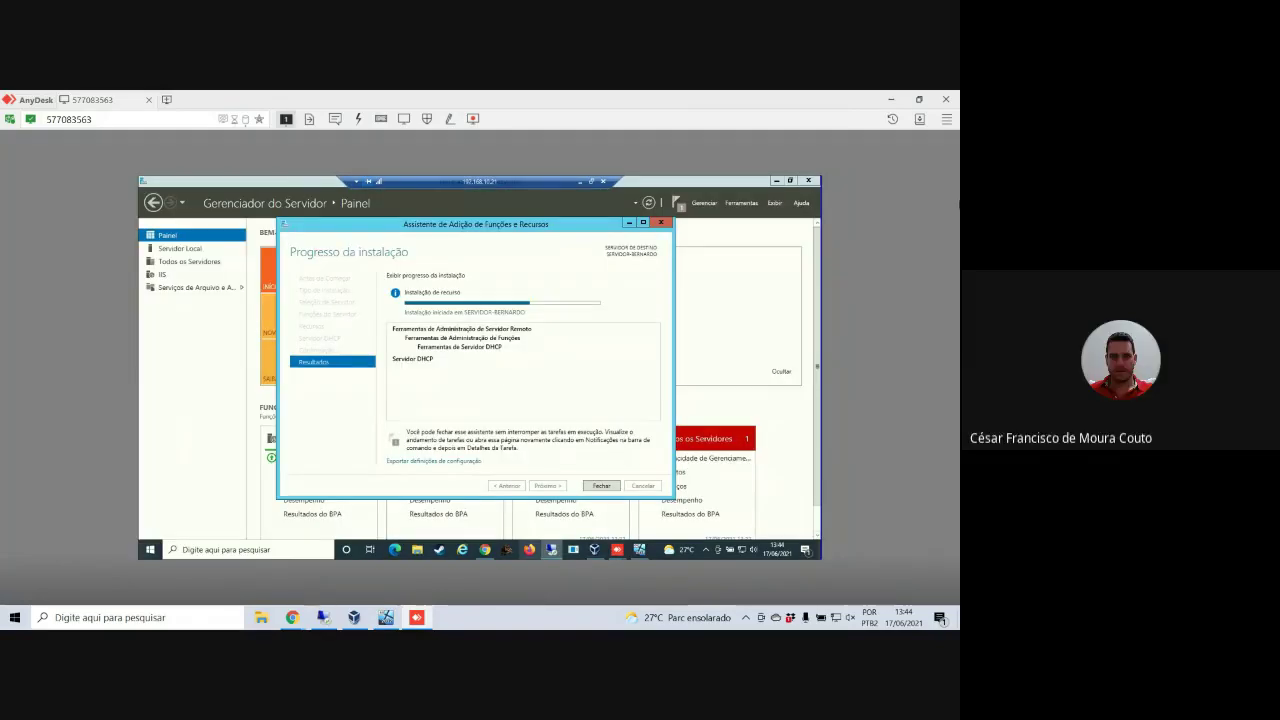
{"action": "left_click", "coordinate": [891, 99]}
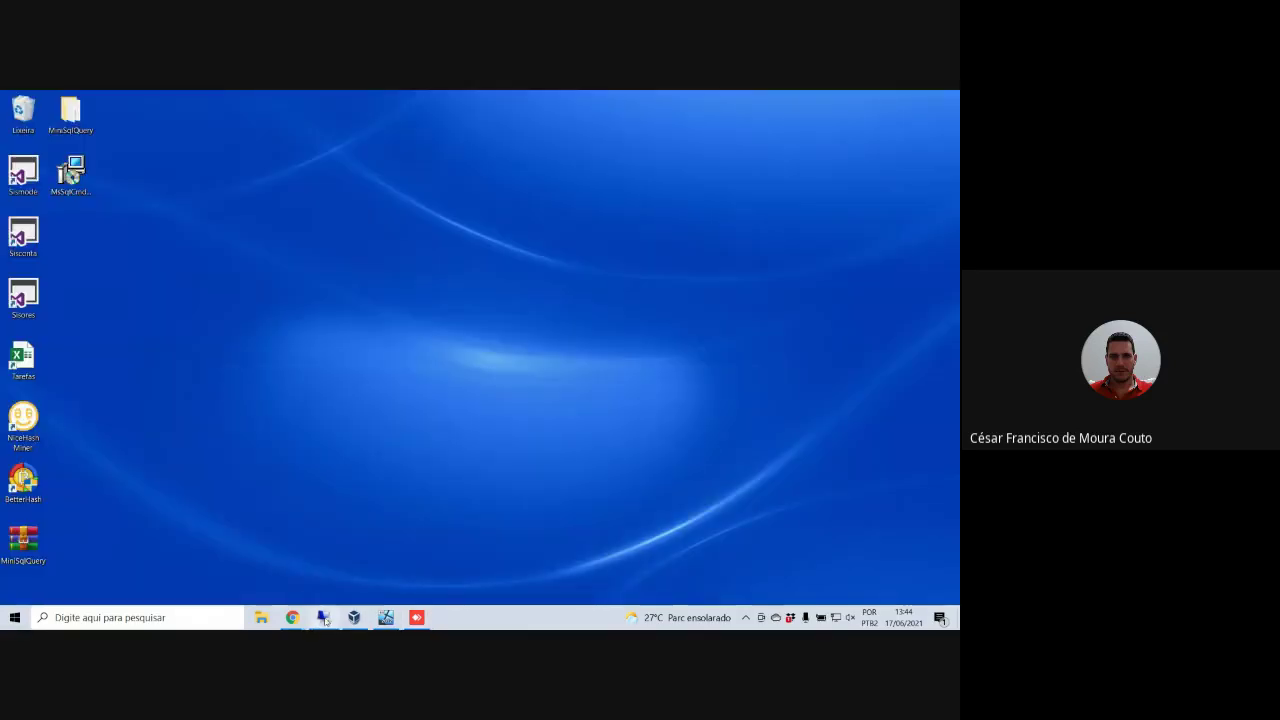
Run 'Concluir configuração de DHCP' to create the DHCP Administrators and DHCP Users groups
{"action": "left_click", "coordinate": [323, 617]}
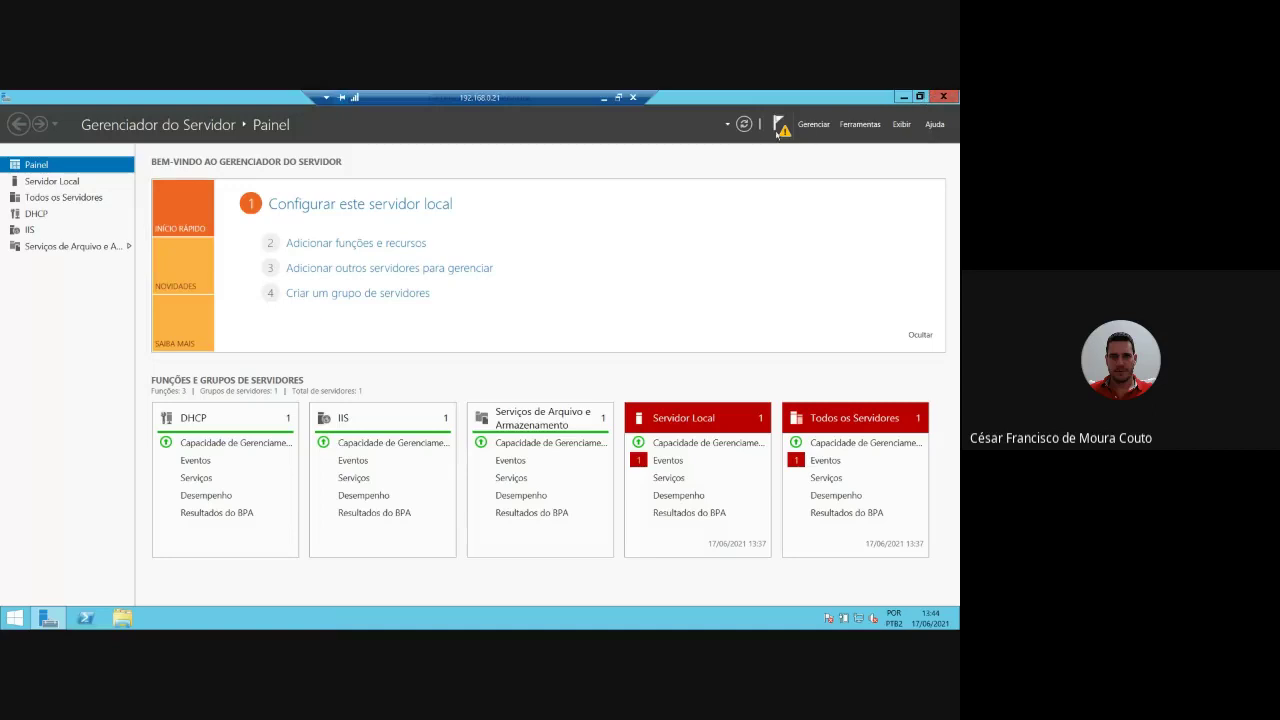
{"action": "left_click", "coordinate": [785, 137]}
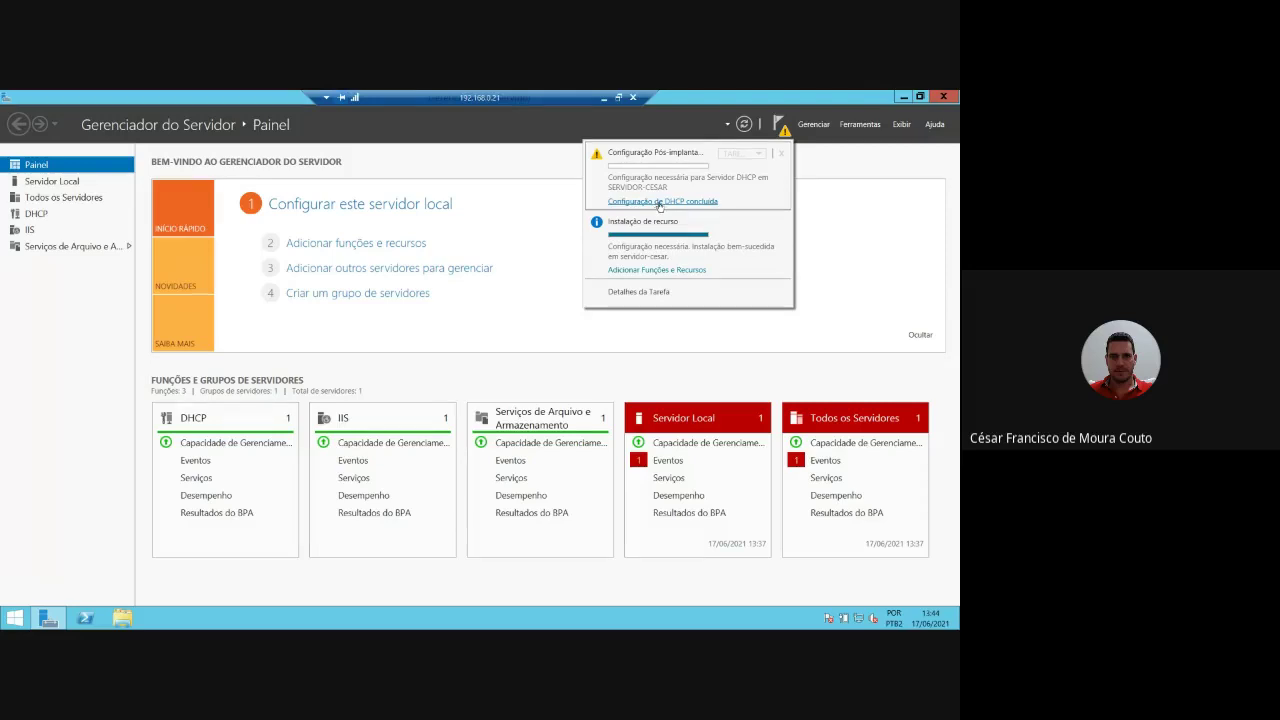
{"action": "left_click", "coordinate": [658, 203]}
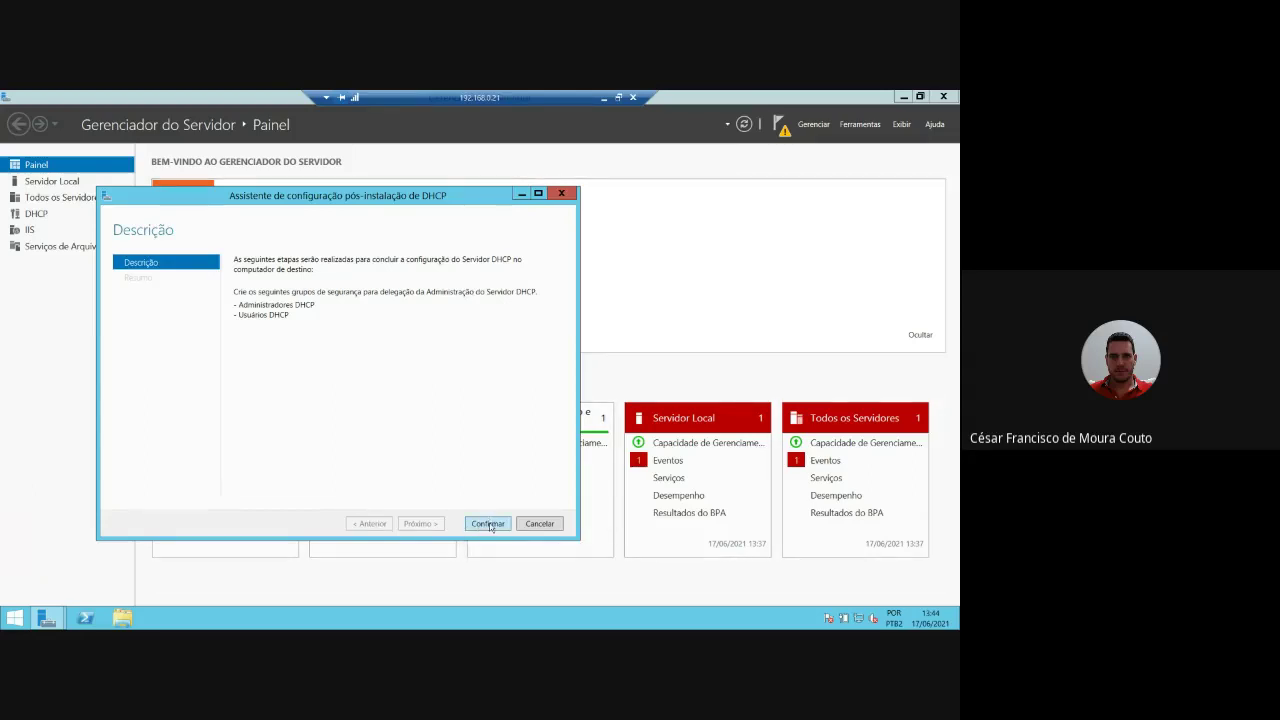
{"action": "left_click", "coordinate": [491, 527]}
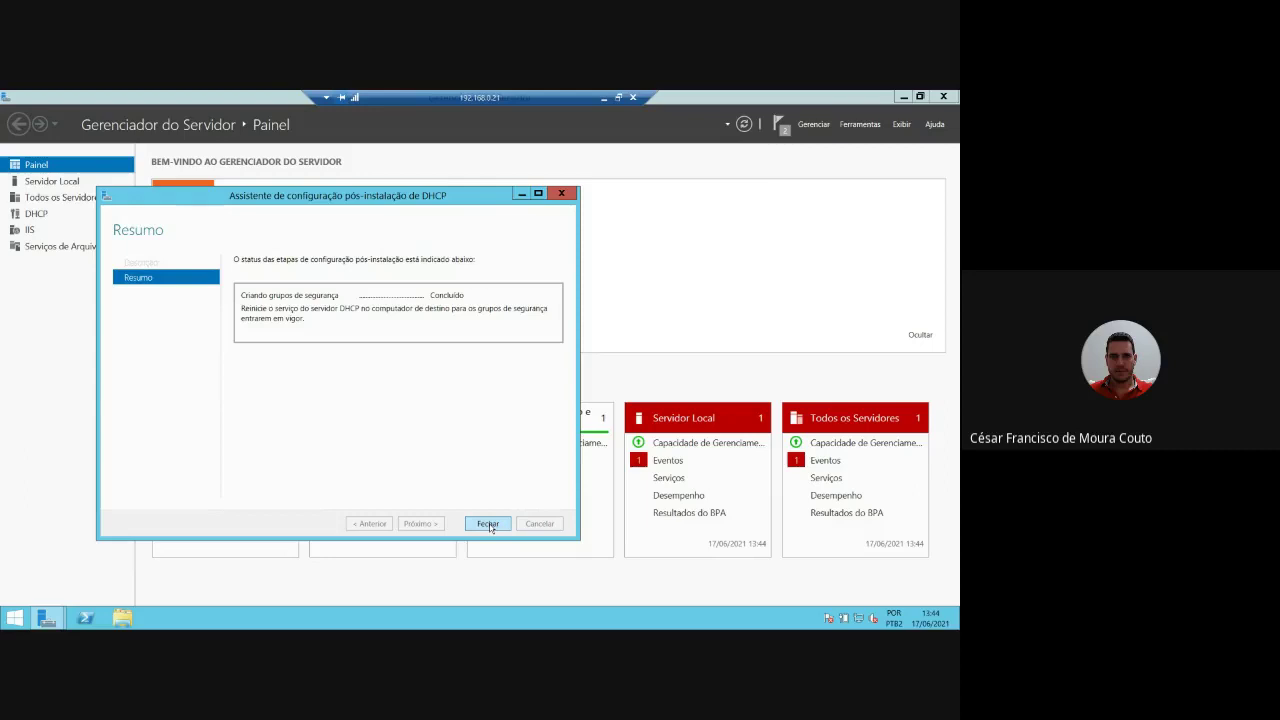
{"action": "left_click", "coordinate": [488, 524]}
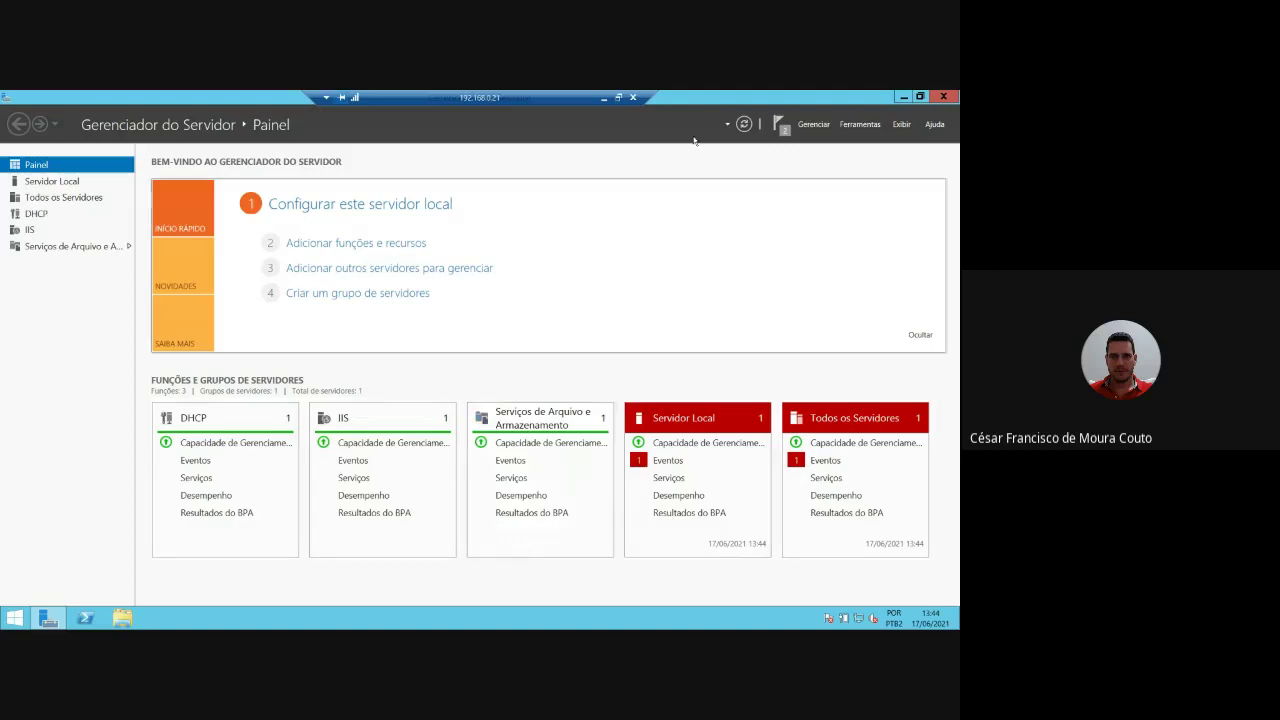
Confirm the post-deployment task finished in notifications, then open Server Manager's Ferramentas menu
{"action": "left_click", "coordinate": [780, 126]}
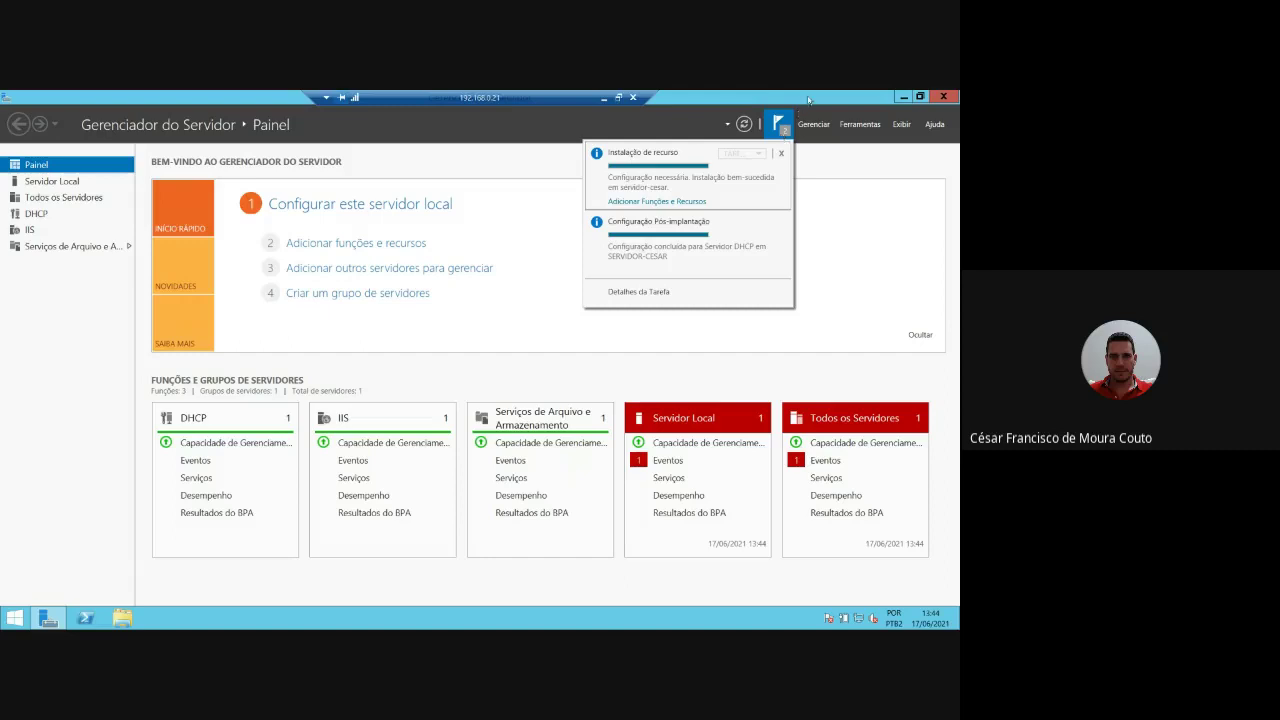
{"action": "left_click", "coordinate": [807, 103]}
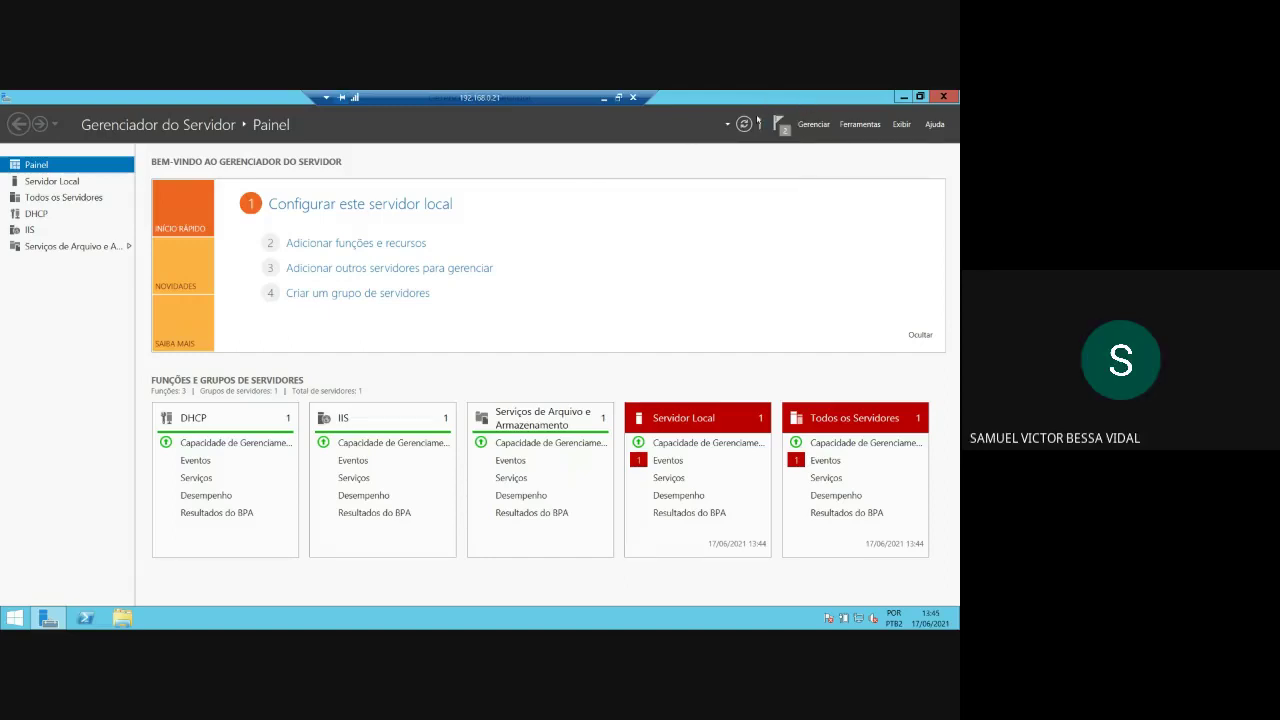
{"action": "left_click", "coordinate": [903, 96]}
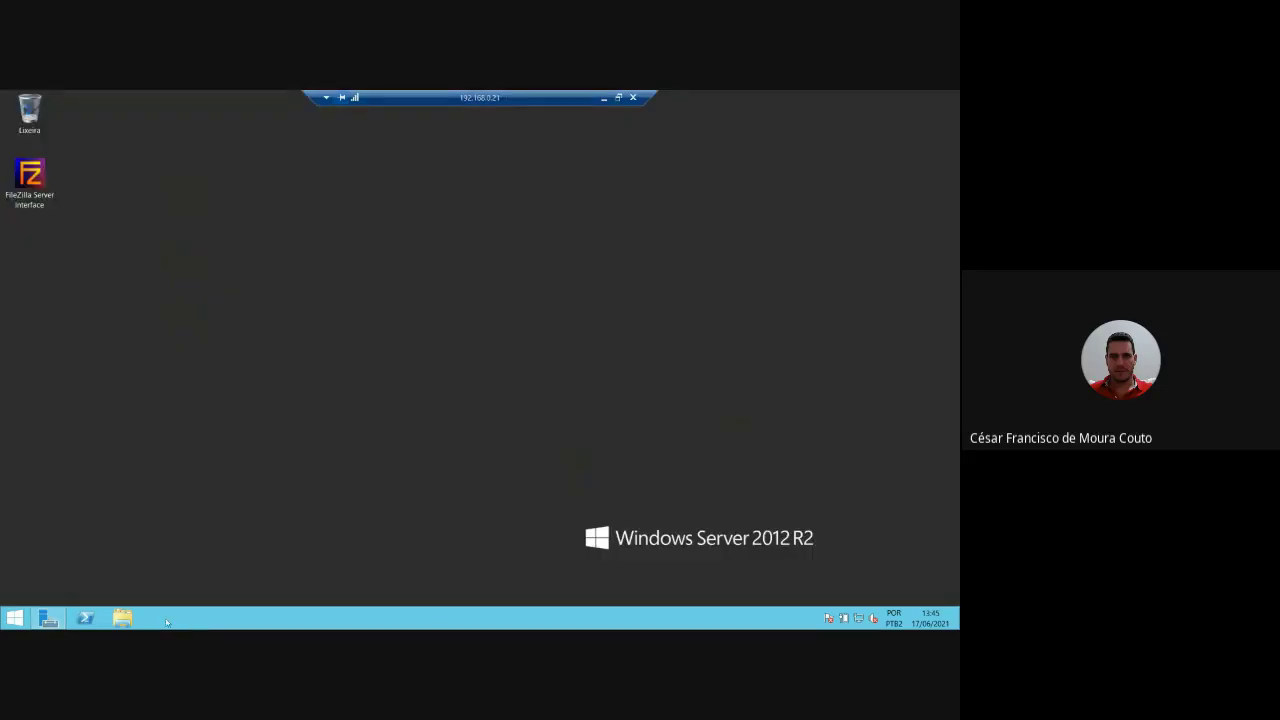
{"action": "left_click", "coordinate": [65, 621]}
{"action": "left_click", "coordinate": [860, 124]}
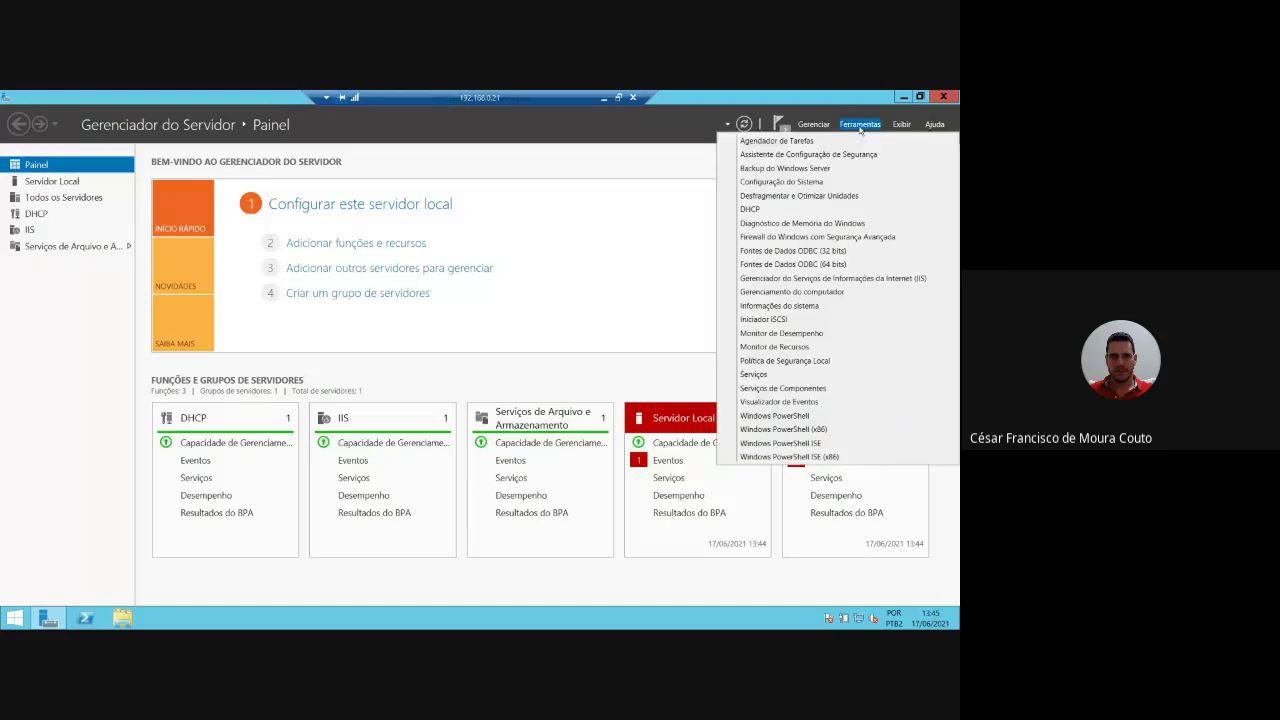
Open the DHCP console full-screen with a wider tree and expand servidor-cesar and IPv4
{"action": "left_click", "coordinate": [757, 210]}
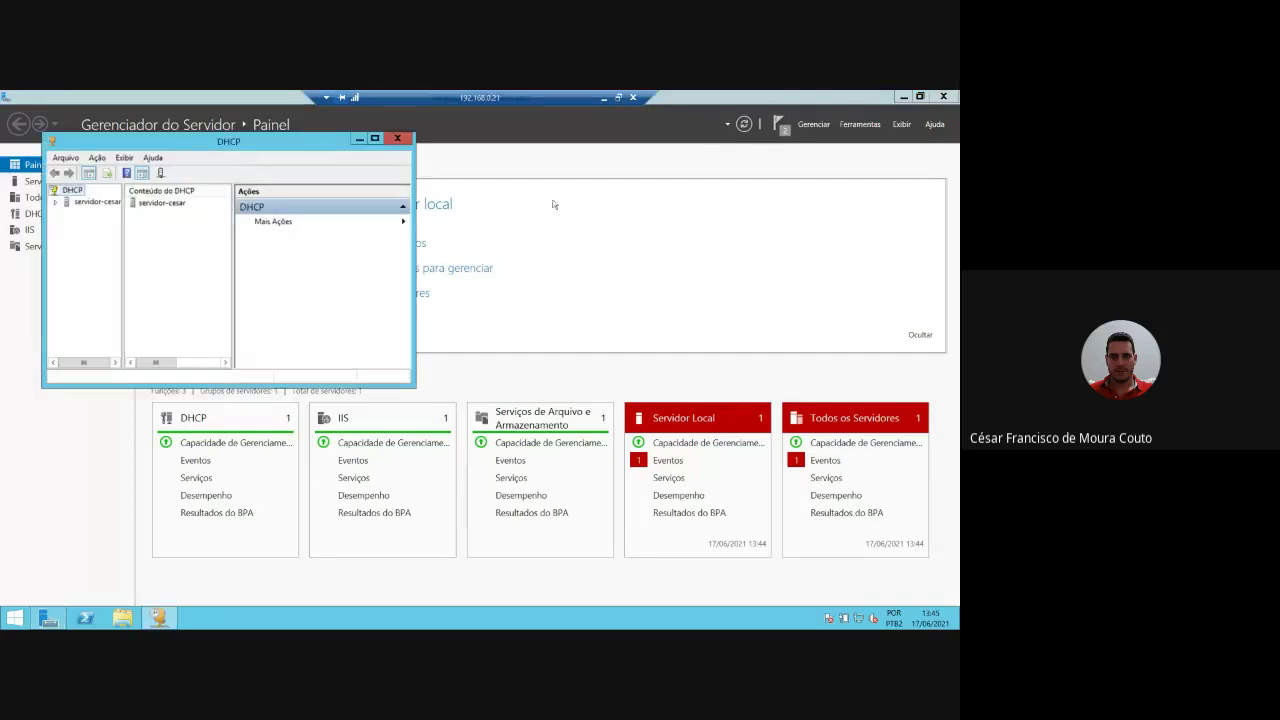
{"action": "left_click", "coordinate": [375, 138]}
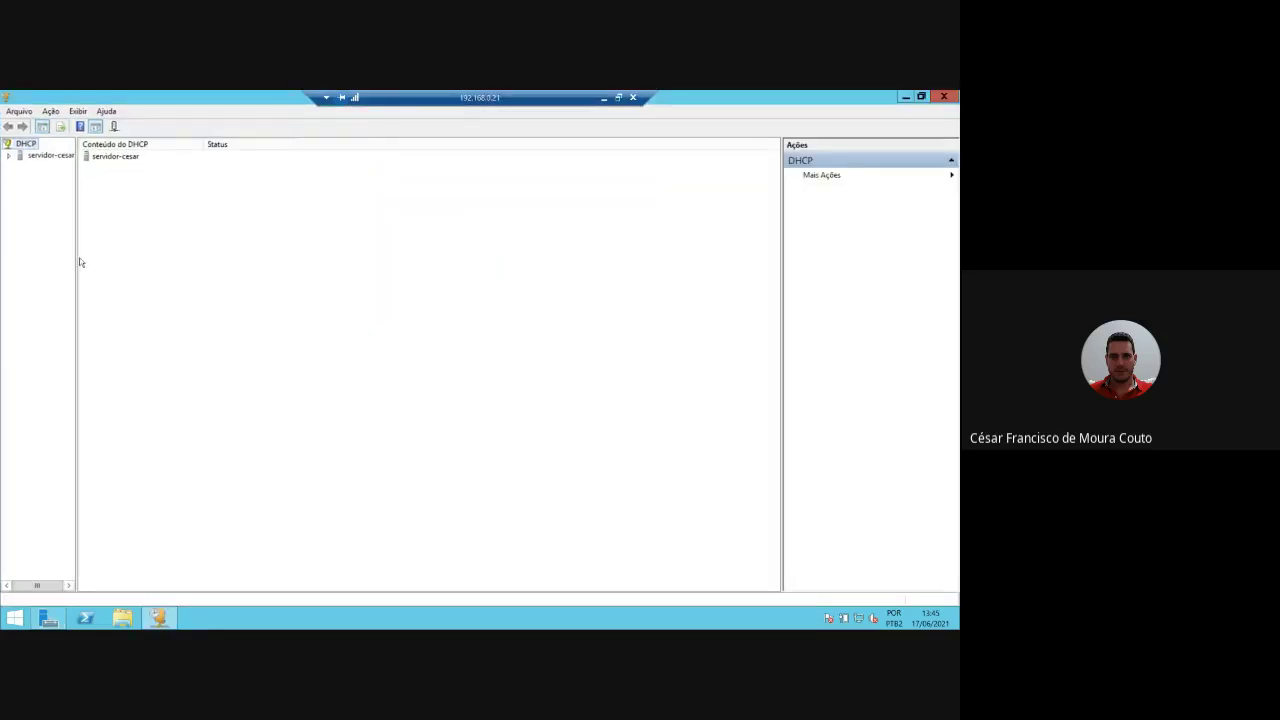
{"action": "left_click_drag", "start_coordinate": [76, 260], "coordinate": [167, 262]}
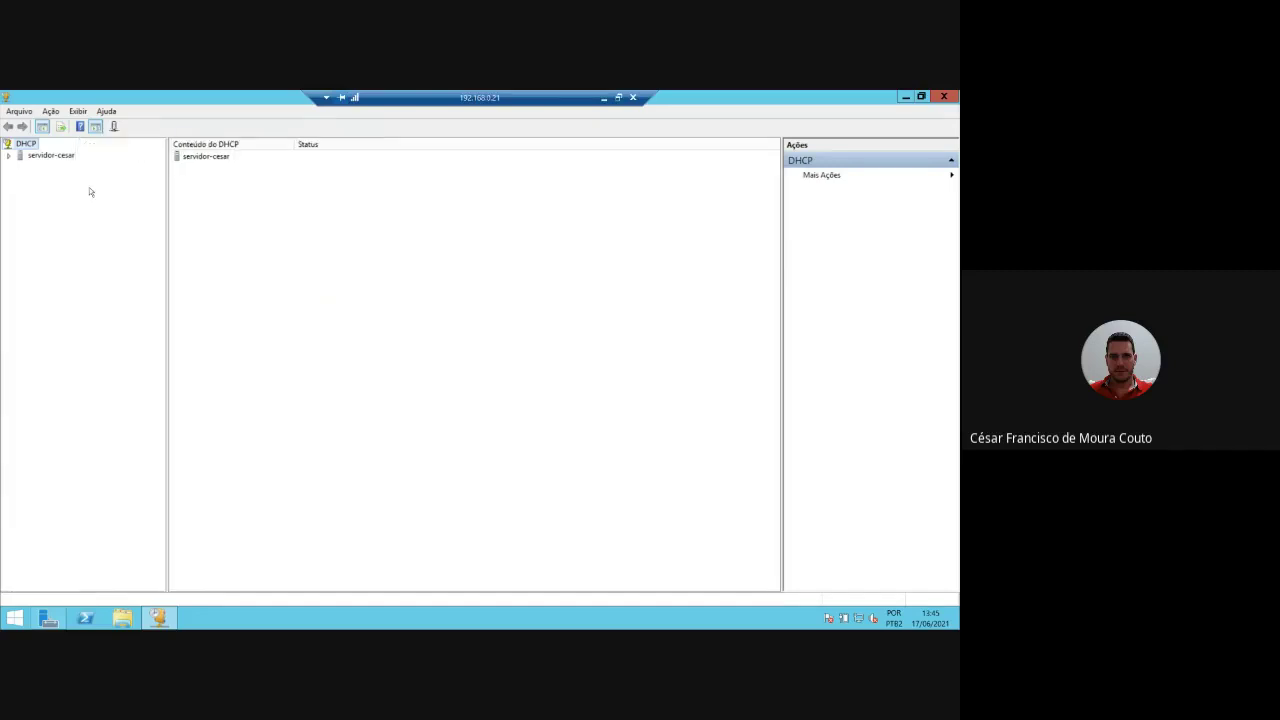
{"action": "double_click", "coordinate": [62, 157]}
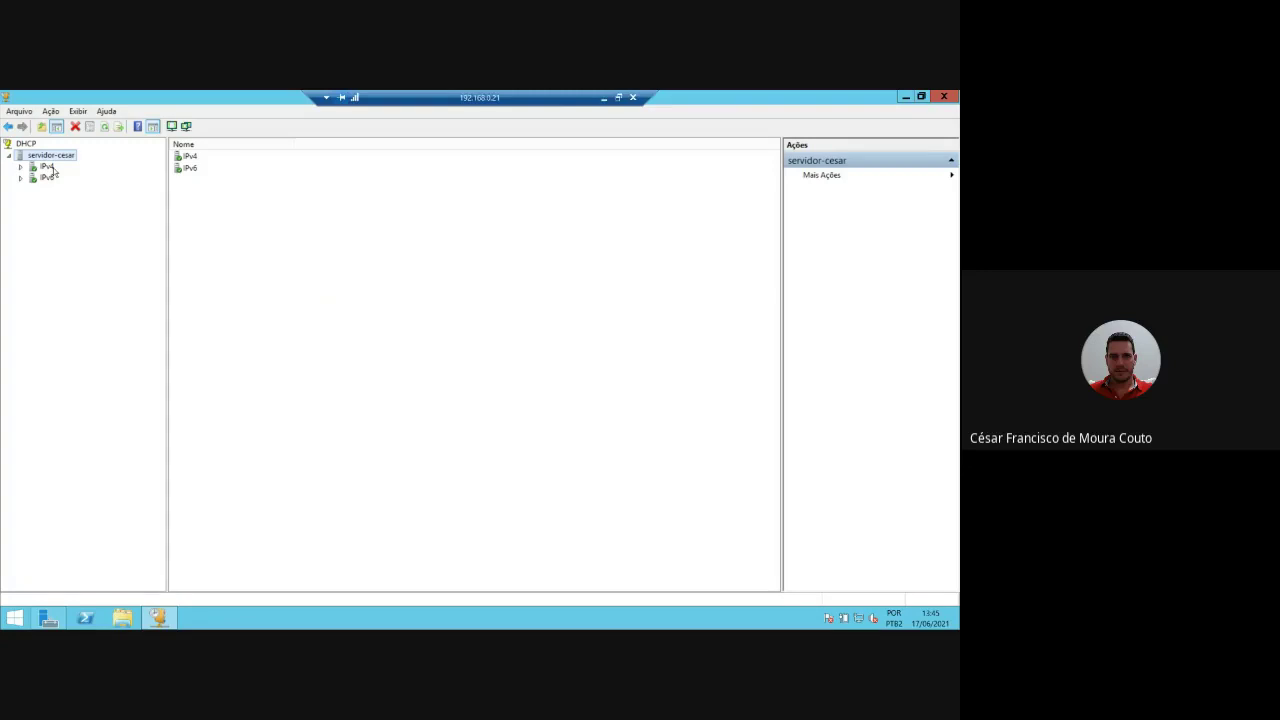
{"action": "double_click", "coordinate": [48, 167]}
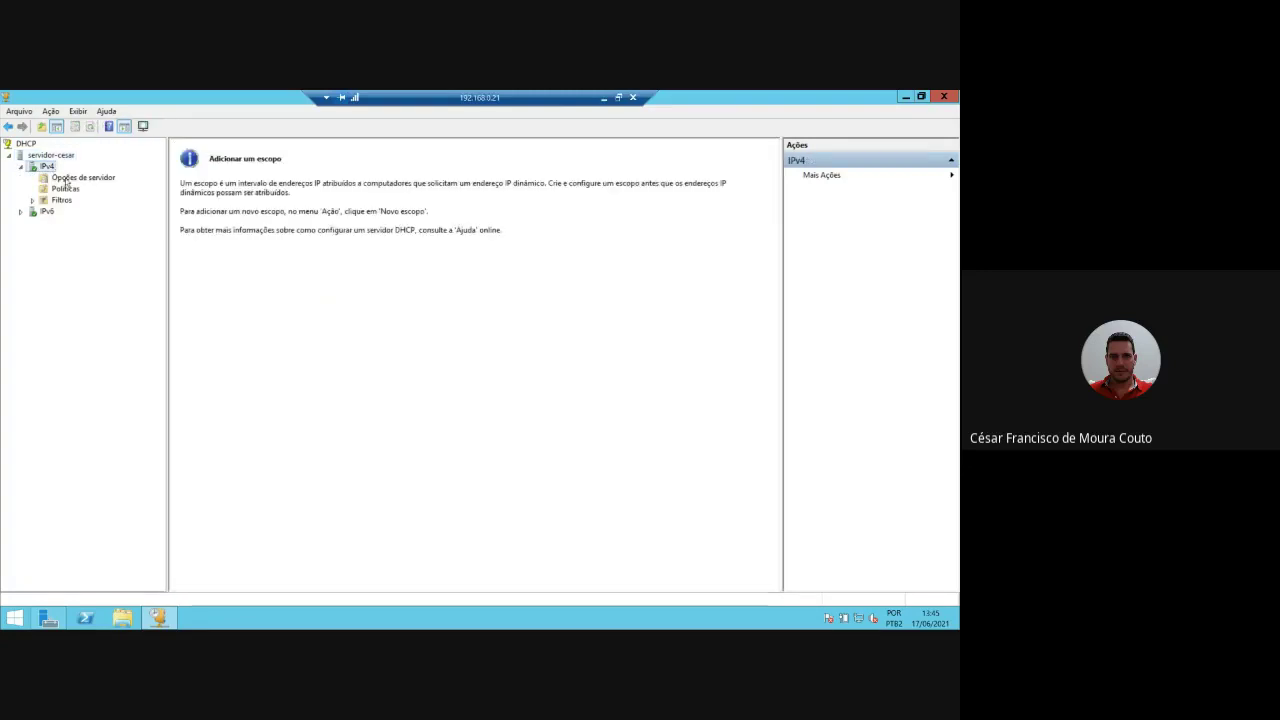
{"action": "left_click", "coordinate": [97, 180]}
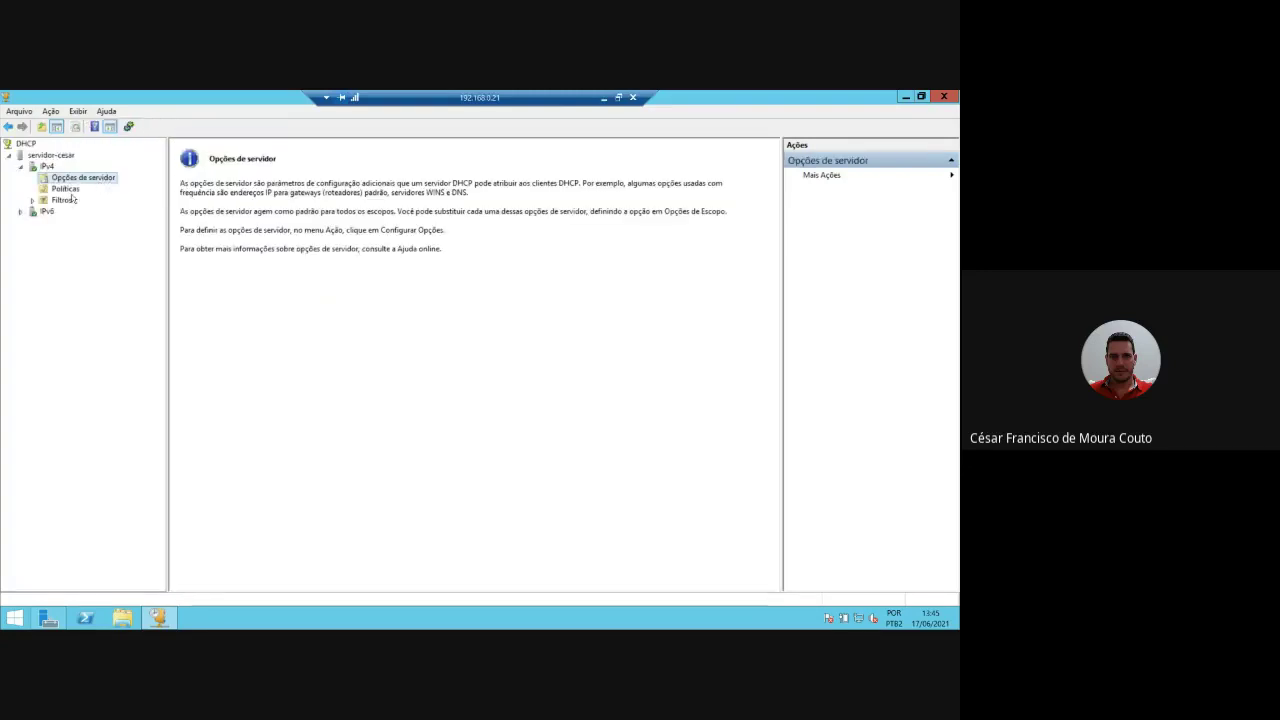
Browse Filtros, Políticas and Opções de servidor, then shrink the console to a centred window
{"action": "double_click", "coordinate": [68, 200]}
{"action": "left_click", "coordinate": [72, 189]}
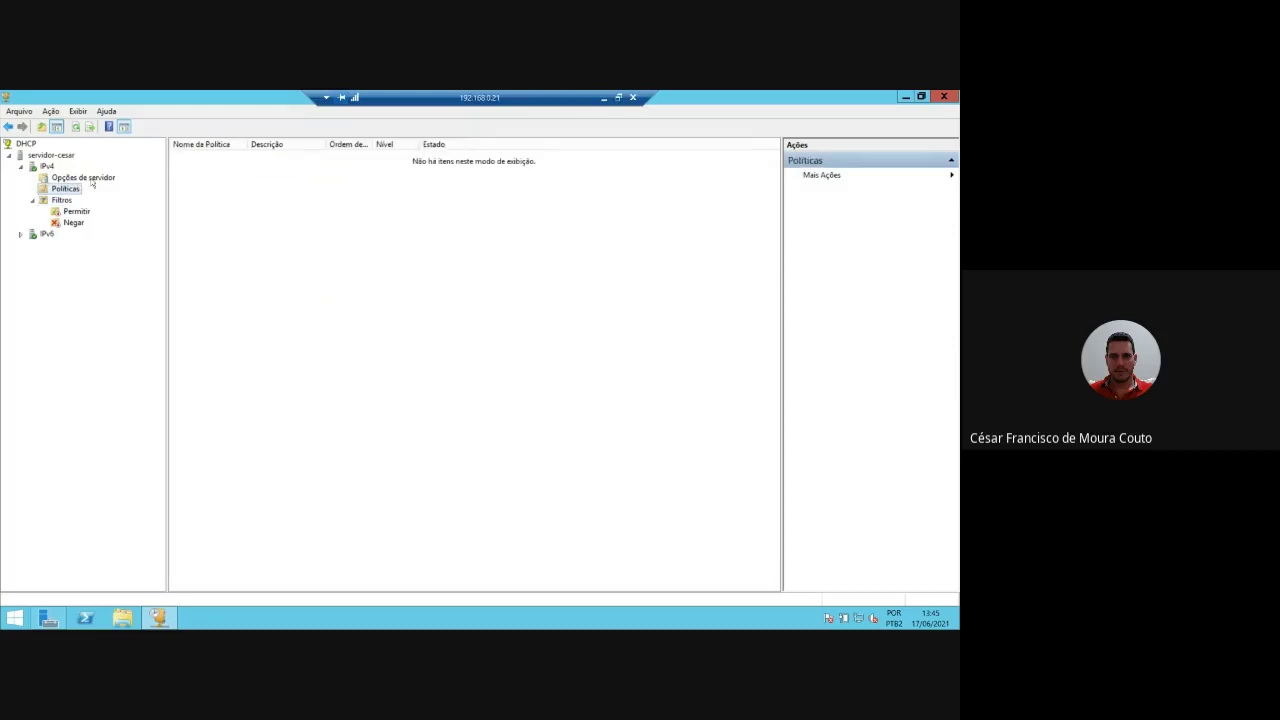
{"action": "left_click", "coordinate": [88, 178]}
{"action": "left_click", "coordinate": [32, 200]}
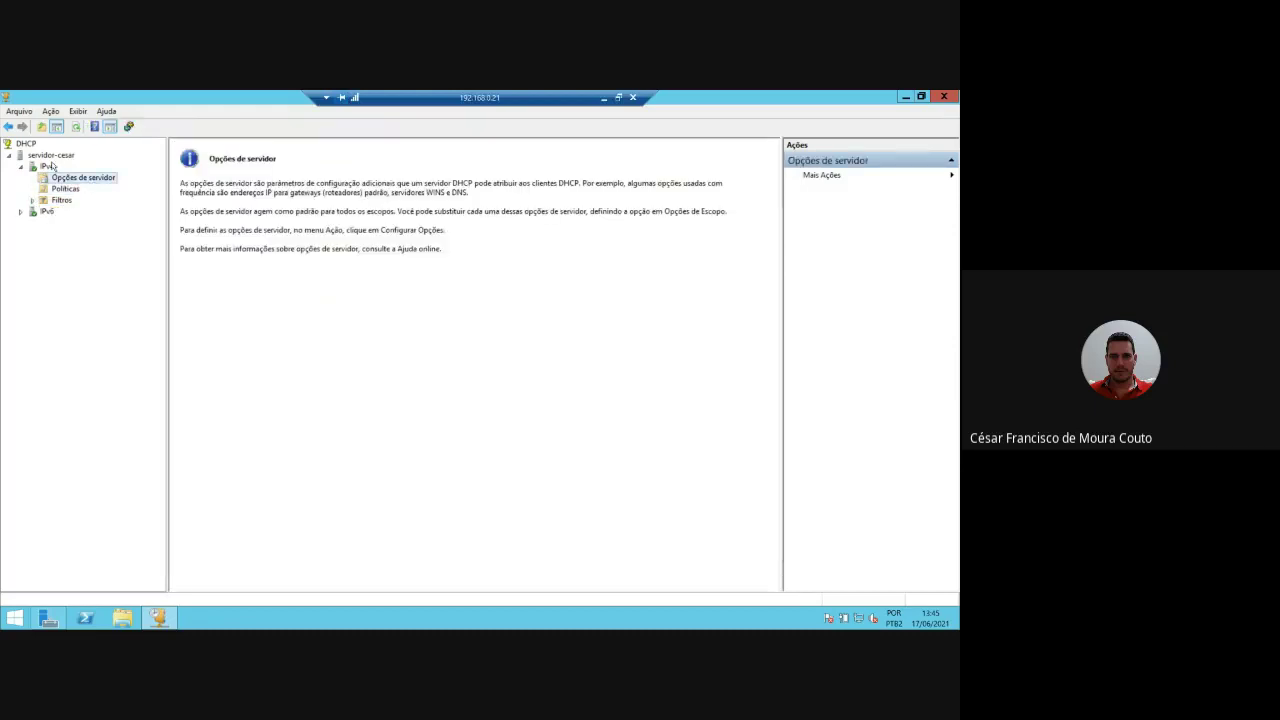
{"action": "left_click", "coordinate": [48, 166]}
{"action": "left_click", "coordinate": [64, 157]}
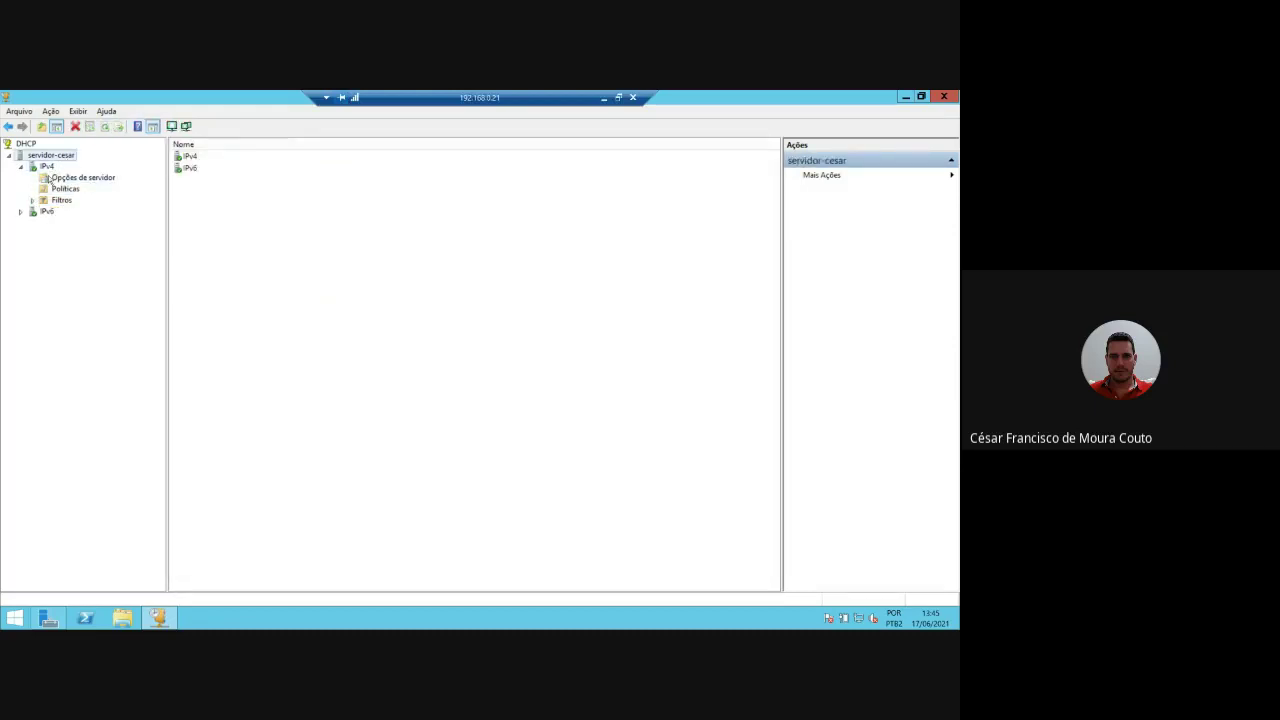
{"action": "left_click", "coordinate": [48, 178]}
{"action": "left_click", "coordinate": [47, 168]}
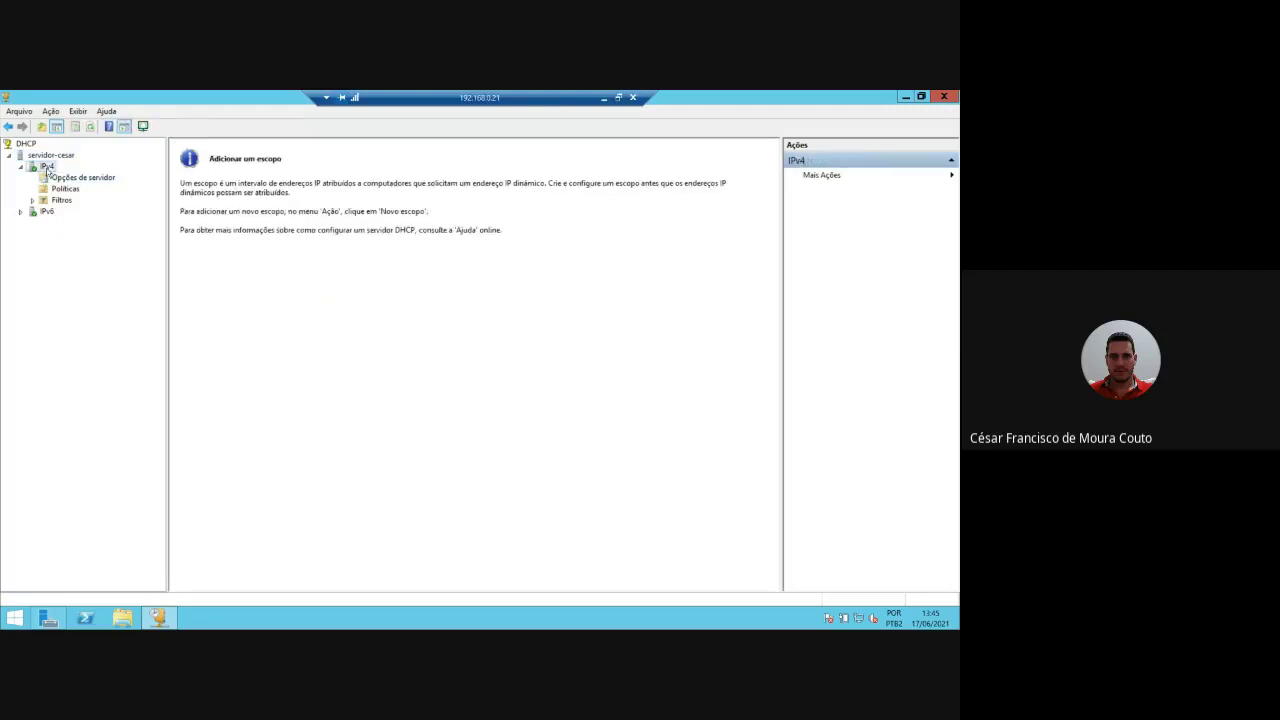
{"action": "right_click", "coordinate": [47, 168]}
{"action": "key", "text": "Escape"}
{"action": "left_click", "coordinate": [921, 97]}
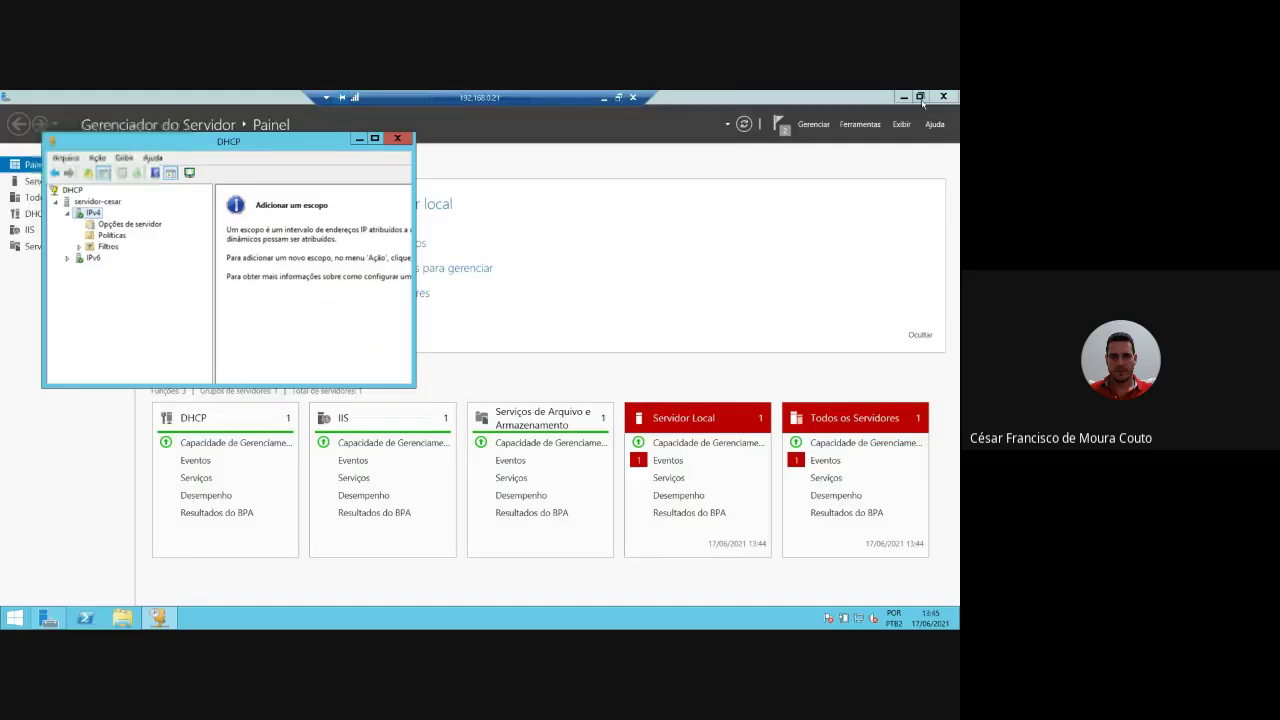
{"action": "left_click_drag", "start_coordinate": [312, 142], "coordinate": [588, 226]}
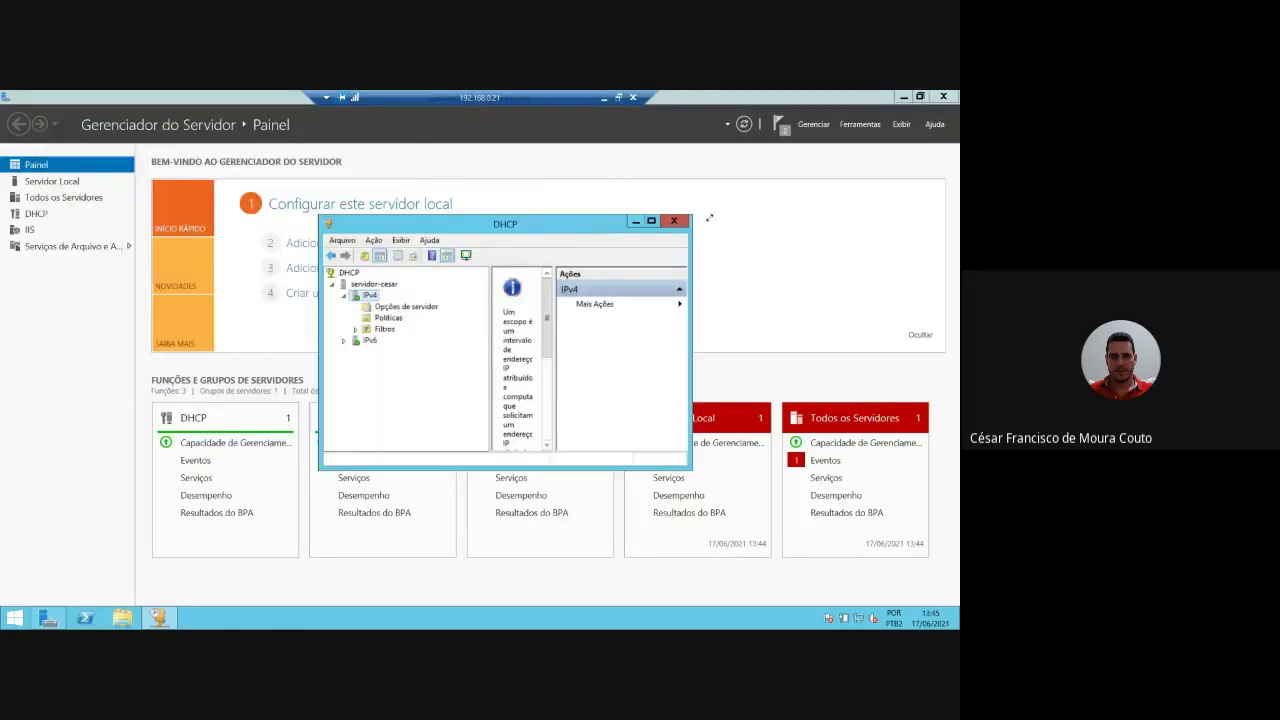
Reopen the DHCP console from Ferramentas, maximized, with wider tree and actions panes
{"action": "left_click", "coordinate": [674, 221]}
{"action": "left_click", "coordinate": [860, 124]}
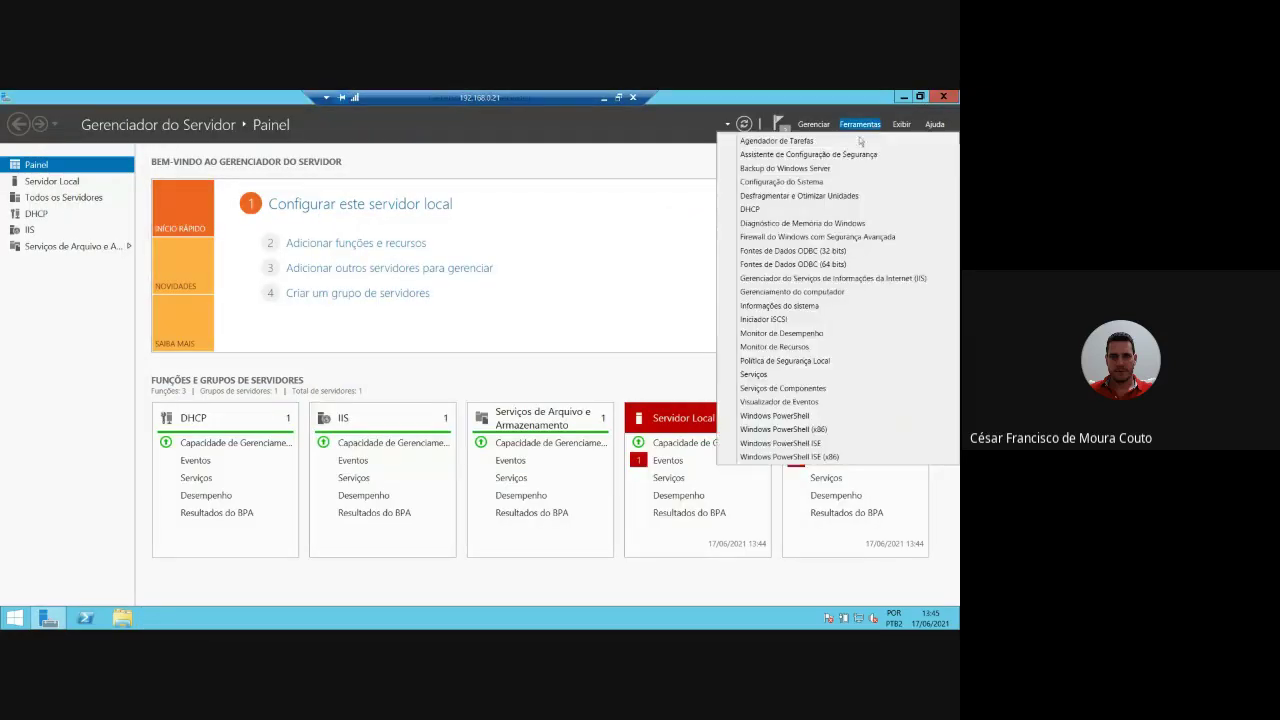
{"action": "left_click", "coordinate": [845, 209]}
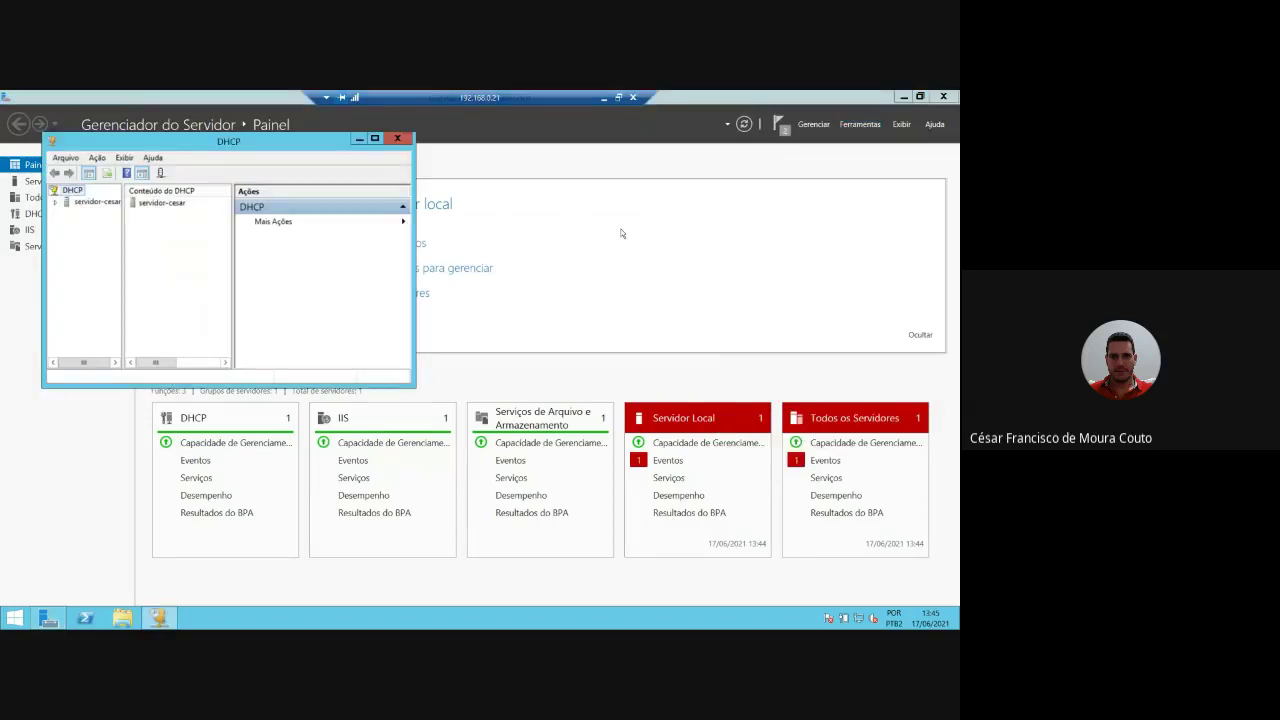
{"action": "left_click", "coordinate": [375, 139]}
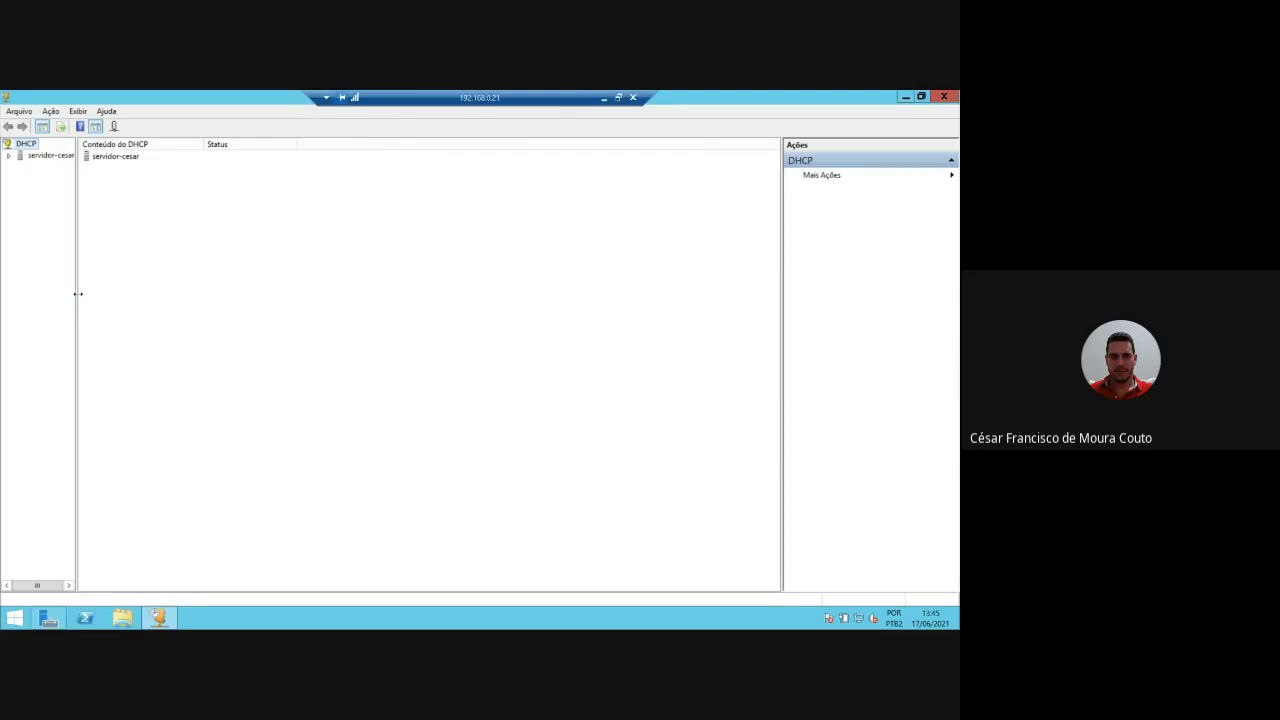
{"action": "left_click_drag", "start_coordinate": [75, 254], "coordinate": [179, 254]}
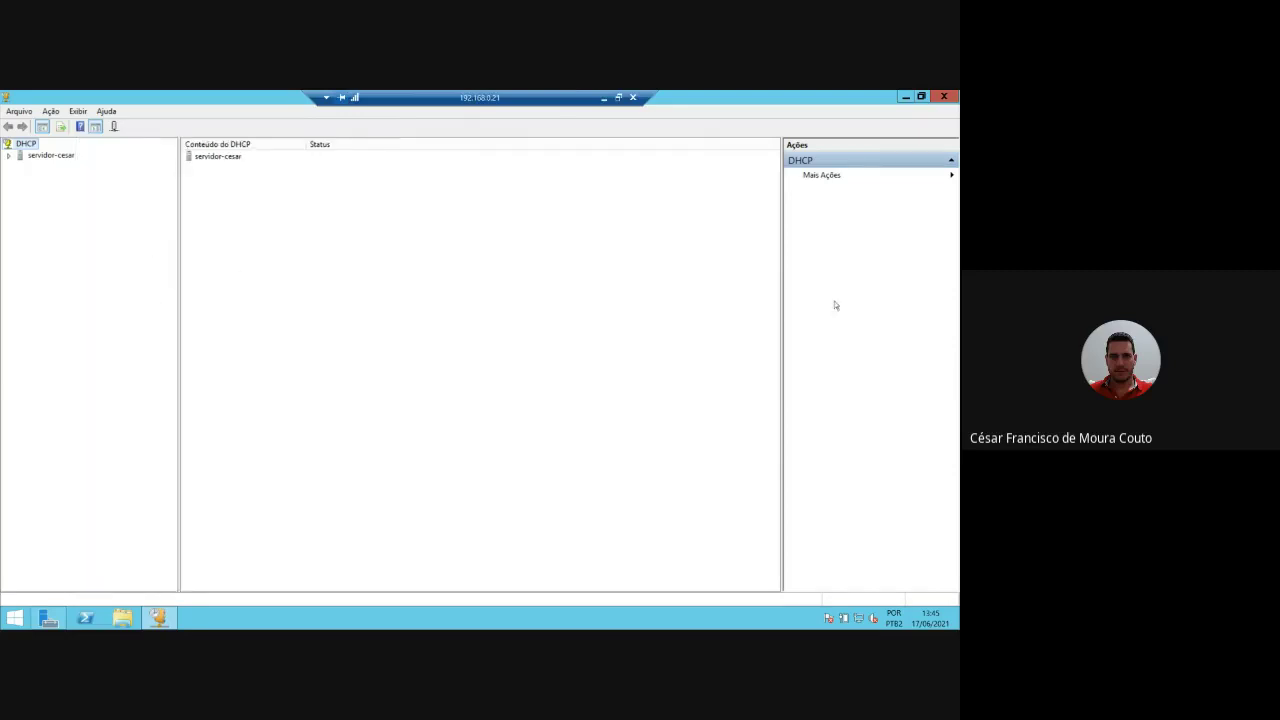
{"action": "left_click_drag", "start_coordinate": [781, 300], "coordinate": [731, 304]}
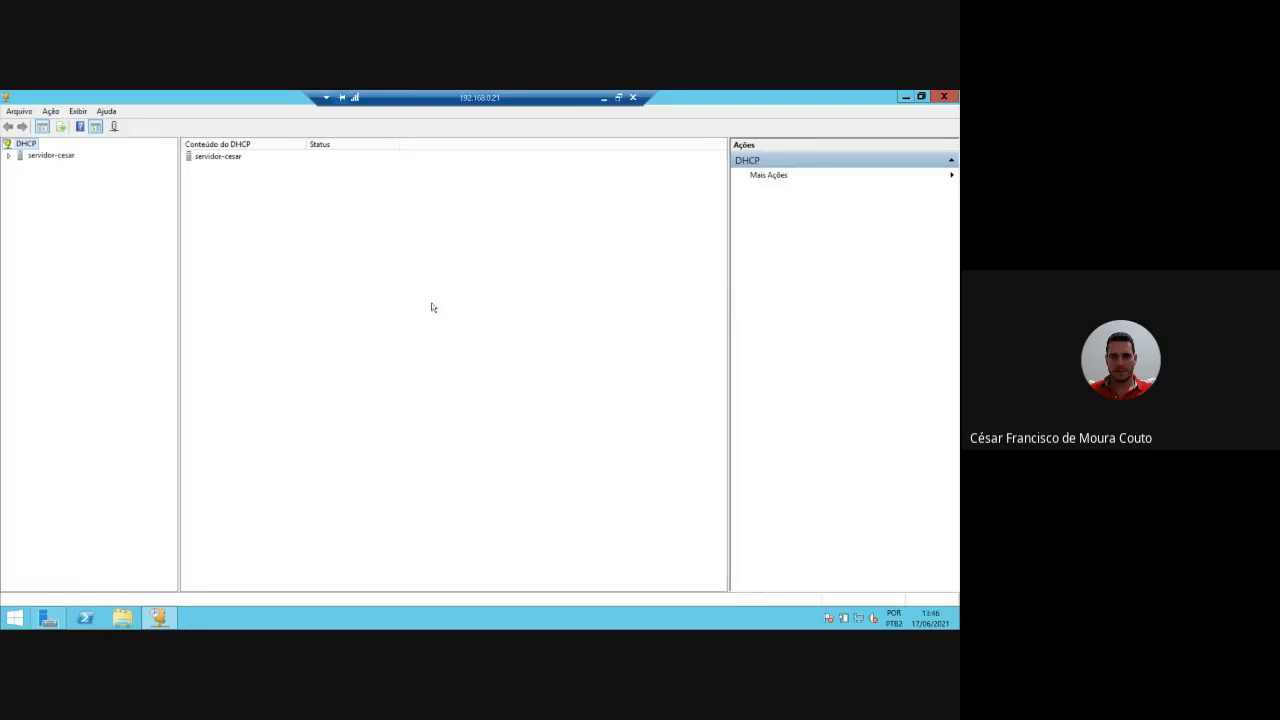
Expand servidor-cesar and its IPv4 branch to show the add-scope page
{"action": "left_click", "coordinate": [55, 156]}
{"action": "double_click", "coordinate": [55, 156]}
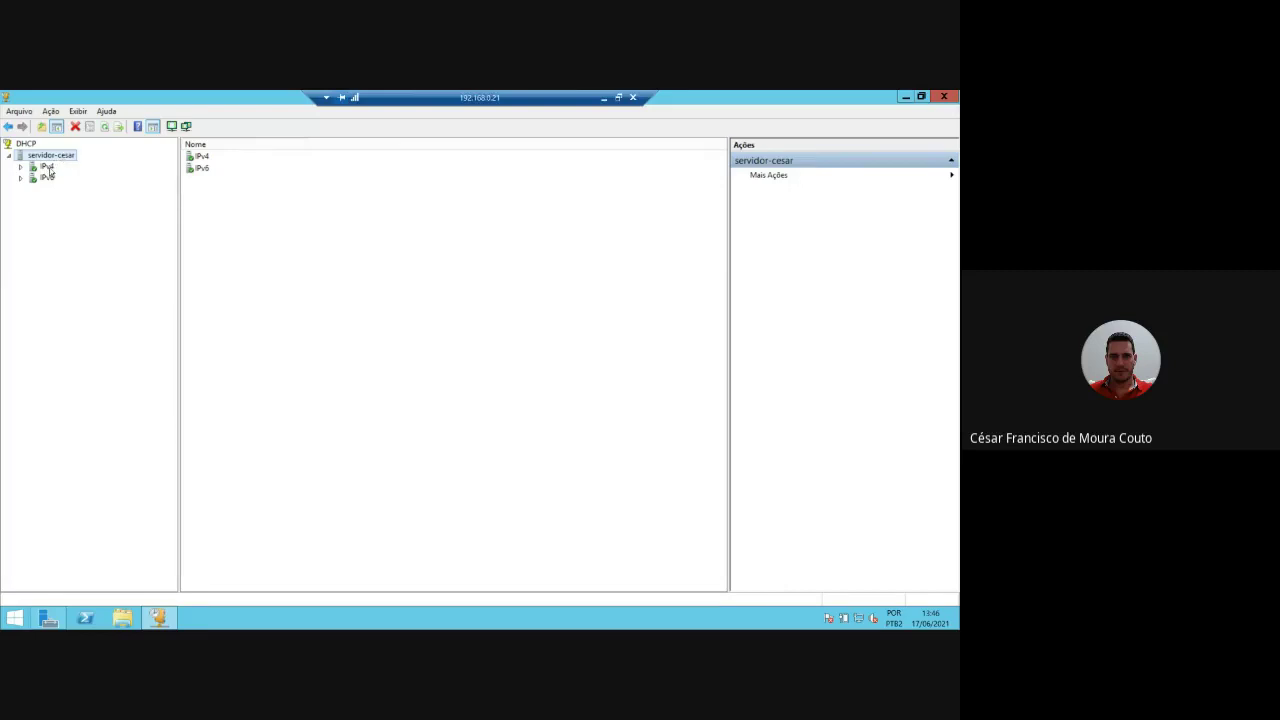
{"action": "left_click", "coordinate": [47, 167]}
{"action": "left_click", "coordinate": [20, 169]}
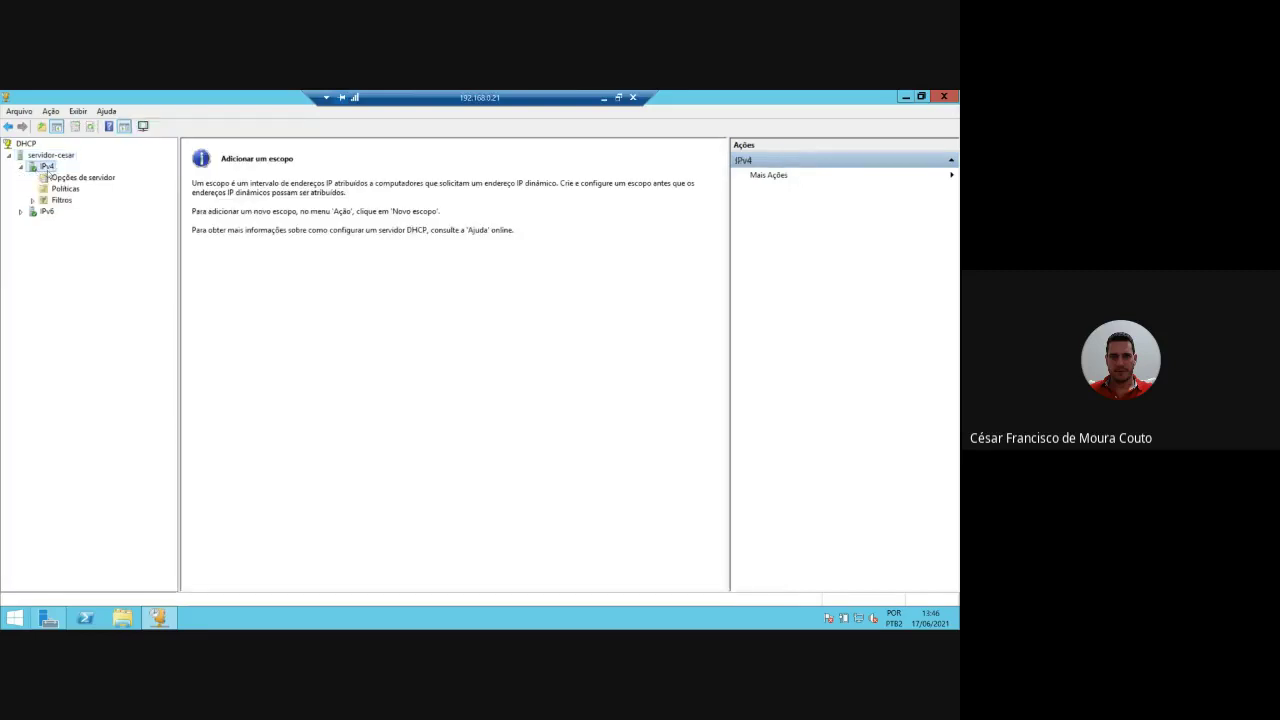
Start a New Scope under IPv4 and name it IFTM, correcting the mistyped IFRM
{"action": "right_click", "coordinate": [47, 173]}
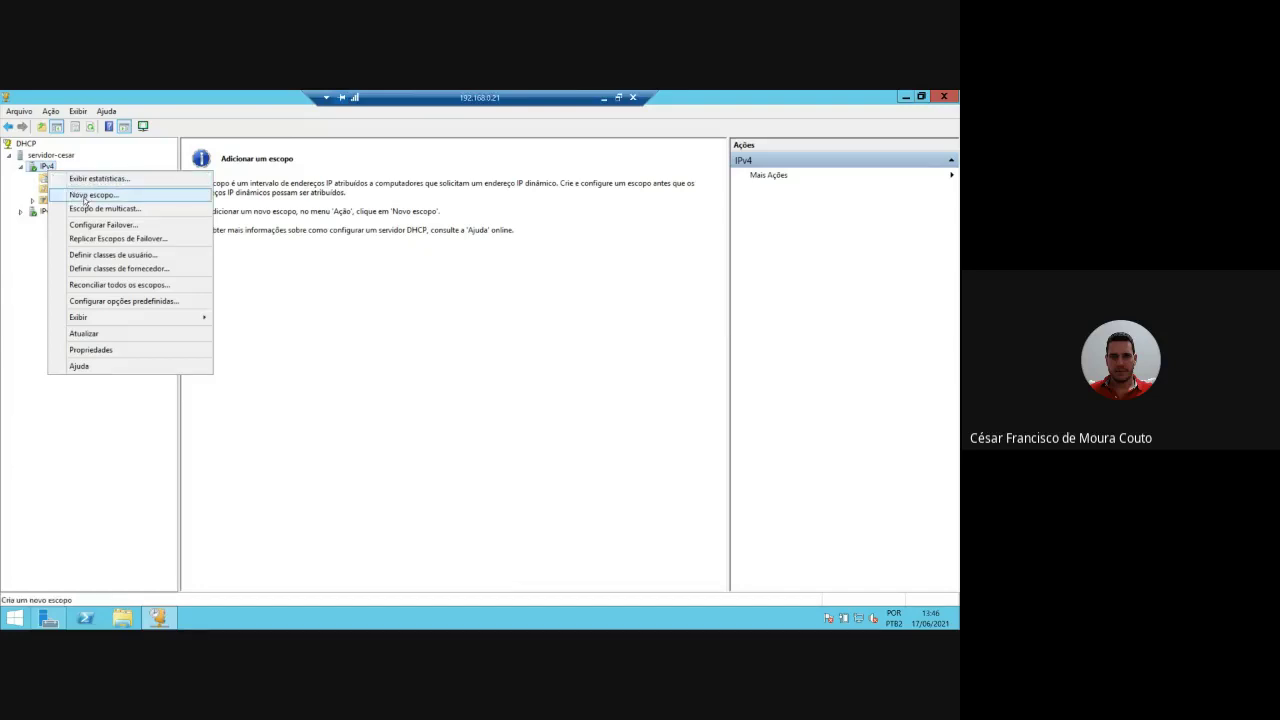
{"action": "left_click", "coordinate": [85, 196]}
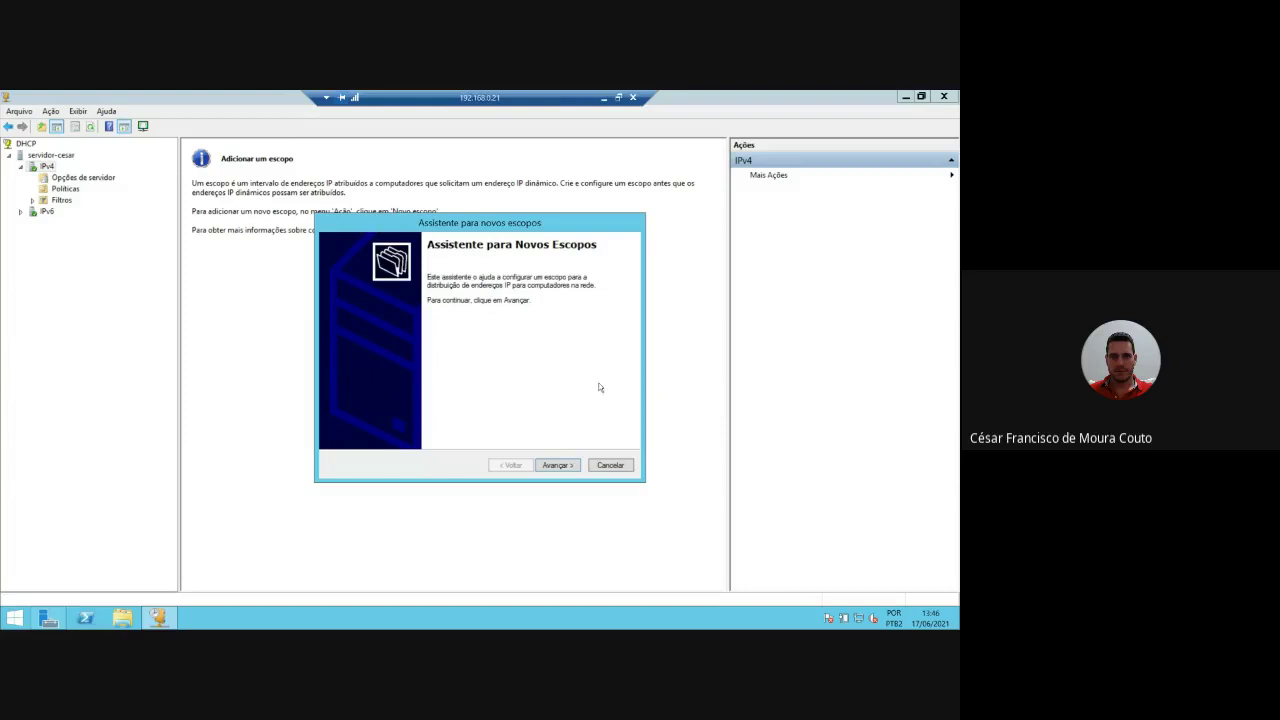
{"action": "left_click", "coordinate": [556, 466]}
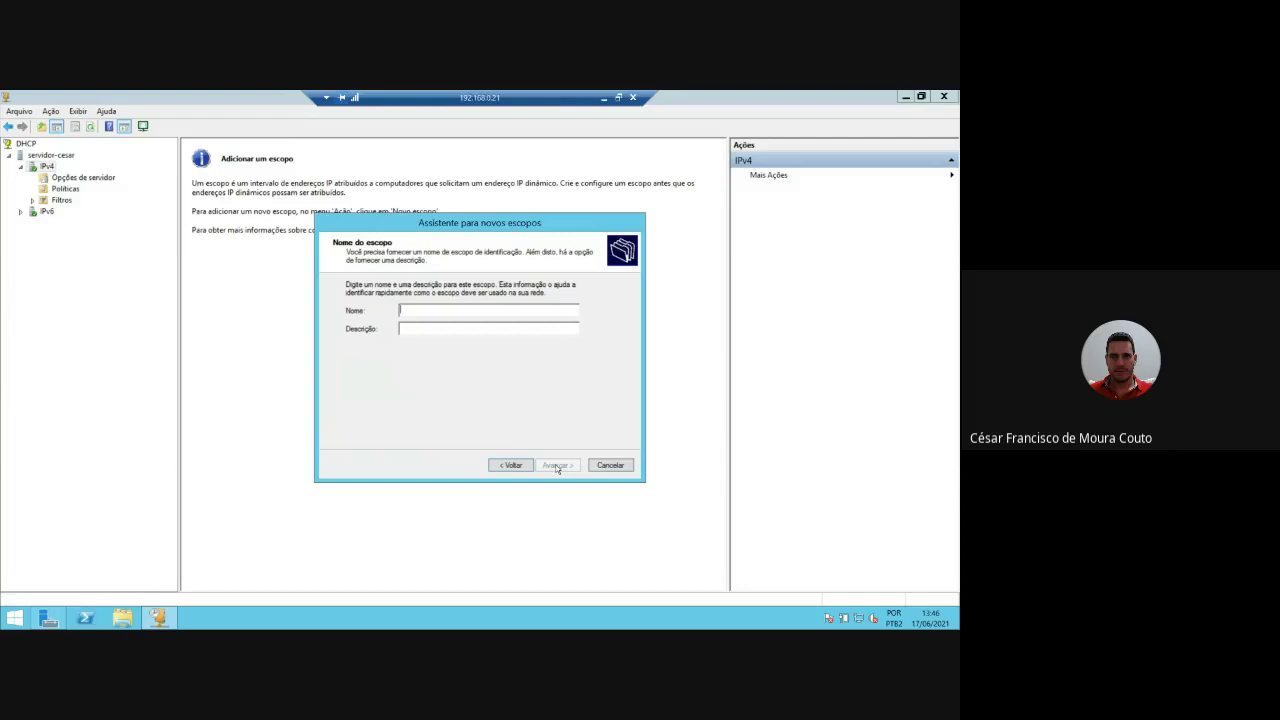
{"action": "type", "text": "IFRM"}
{"action": "left_click", "coordinate": [557, 466]}
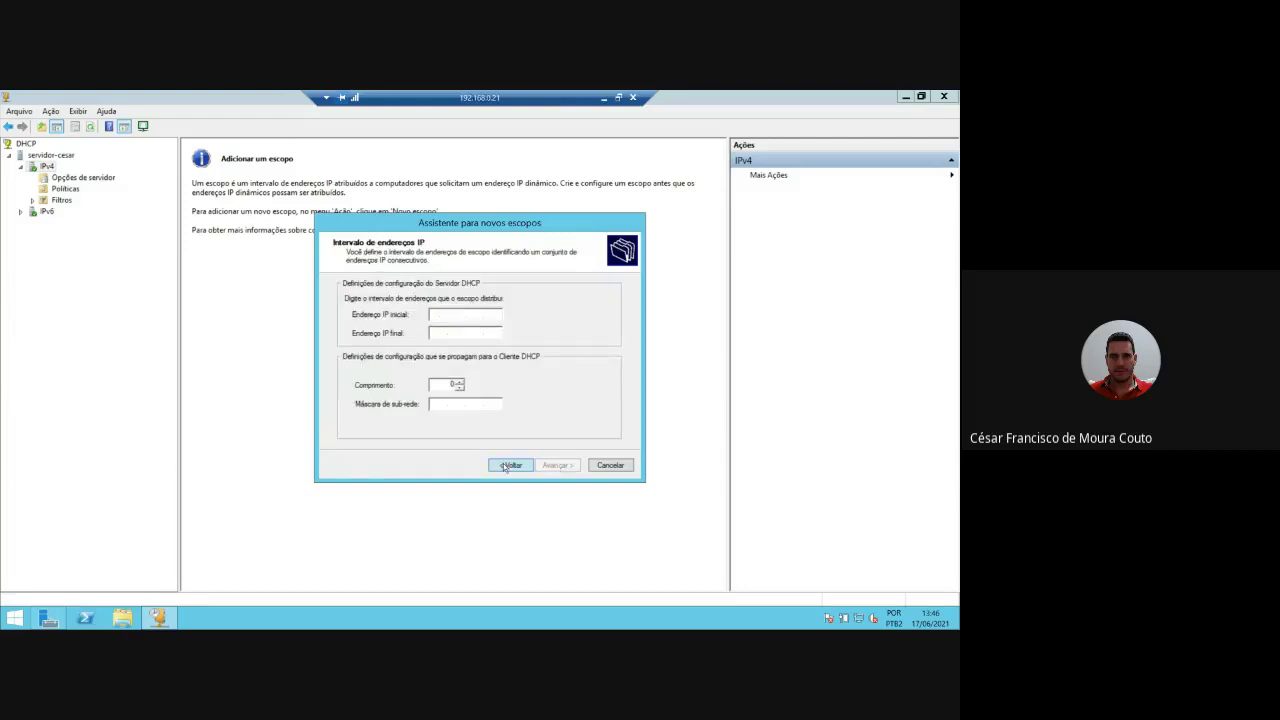
{"action": "left_click", "coordinate": [509, 465]}
{"action": "type", "text": "IFTM"}
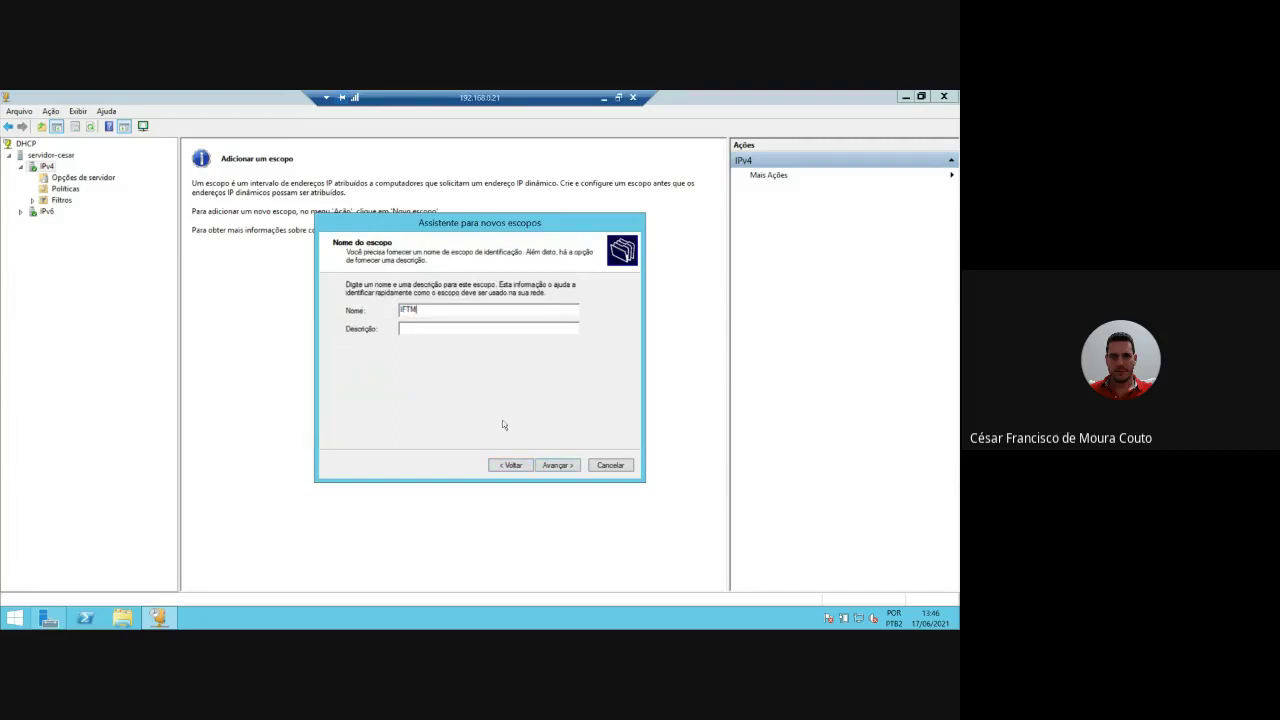
Enter the scope range 192.168.0.50–192.168.0.60 with mask 255.255.255.0, then minimize the remote session
{"action": "left_click", "coordinate": [556, 465]}
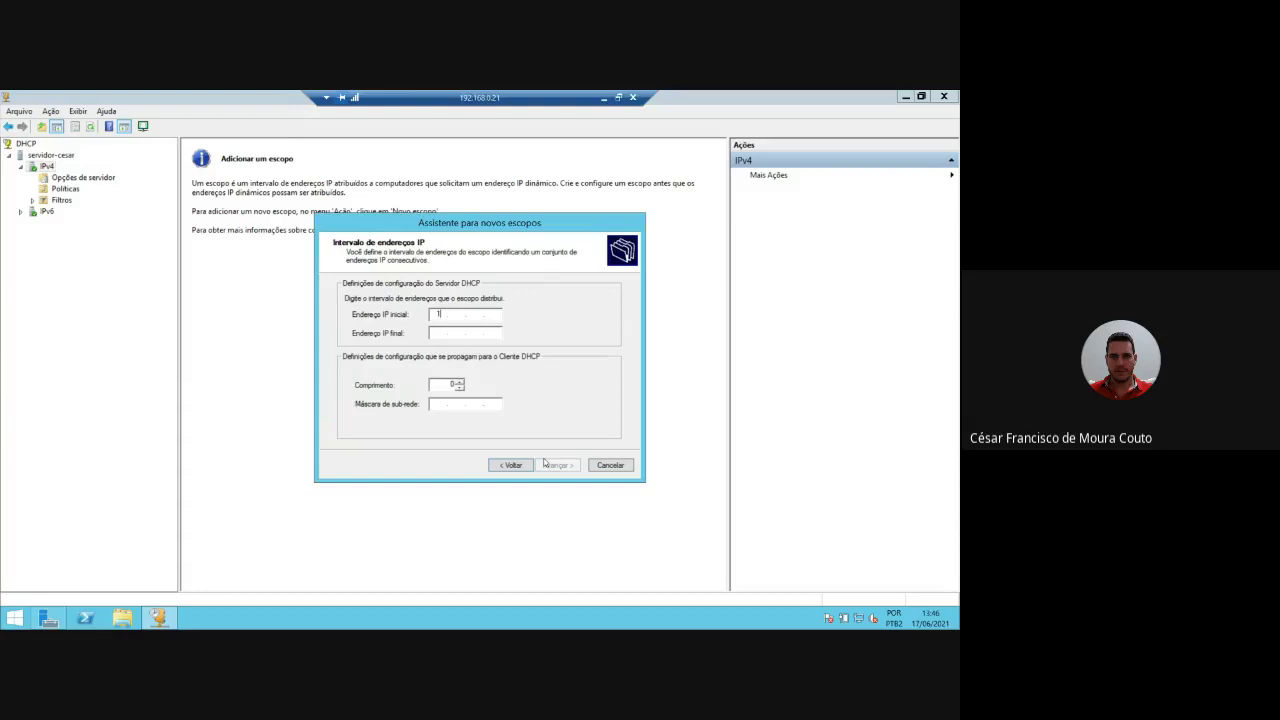
{"action": "type", "text": "92"}
{"action": "type", "text": "68.0"}
{"action": "key", "text": "Tab"}
{"action": "left_click", "coordinate": [494, 314]}
{"action": "type", "text": "5"}
{"action": "type", "text": "0"}
{"action": "type", "text": "1"}
{"action": "type", "text": "9"}
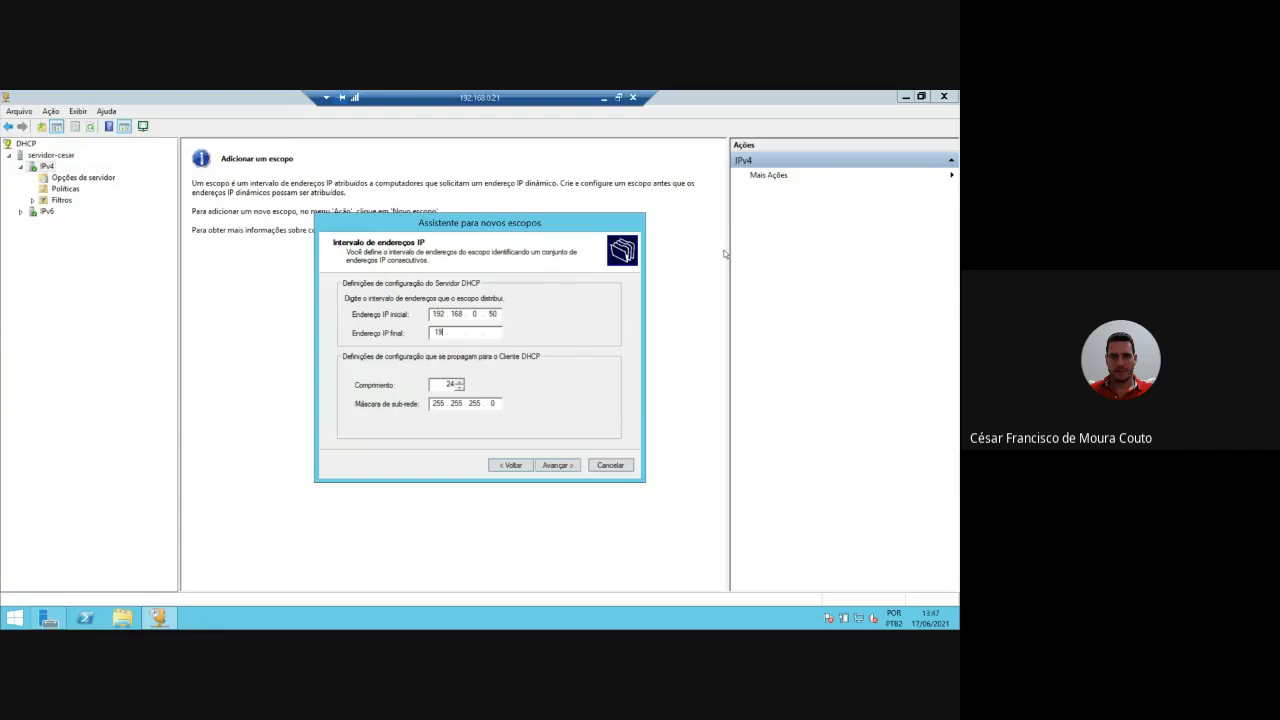
{"action": "type", "text": "2.168."}
{"action": "type", "text": "0.60"}
{"action": "double_click", "coordinate": [481, 313]}
{"action": "left_click", "coordinate": [472, 332]}
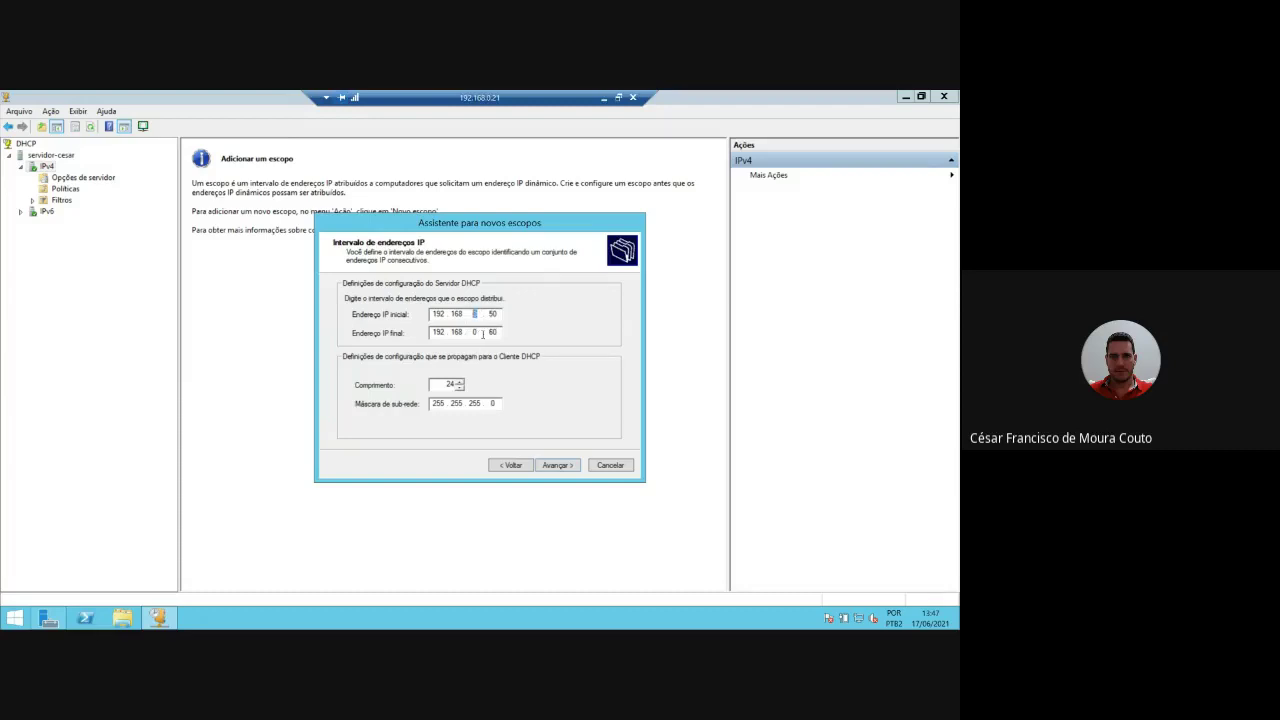
{"action": "left_click", "coordinate": [604, 98]}
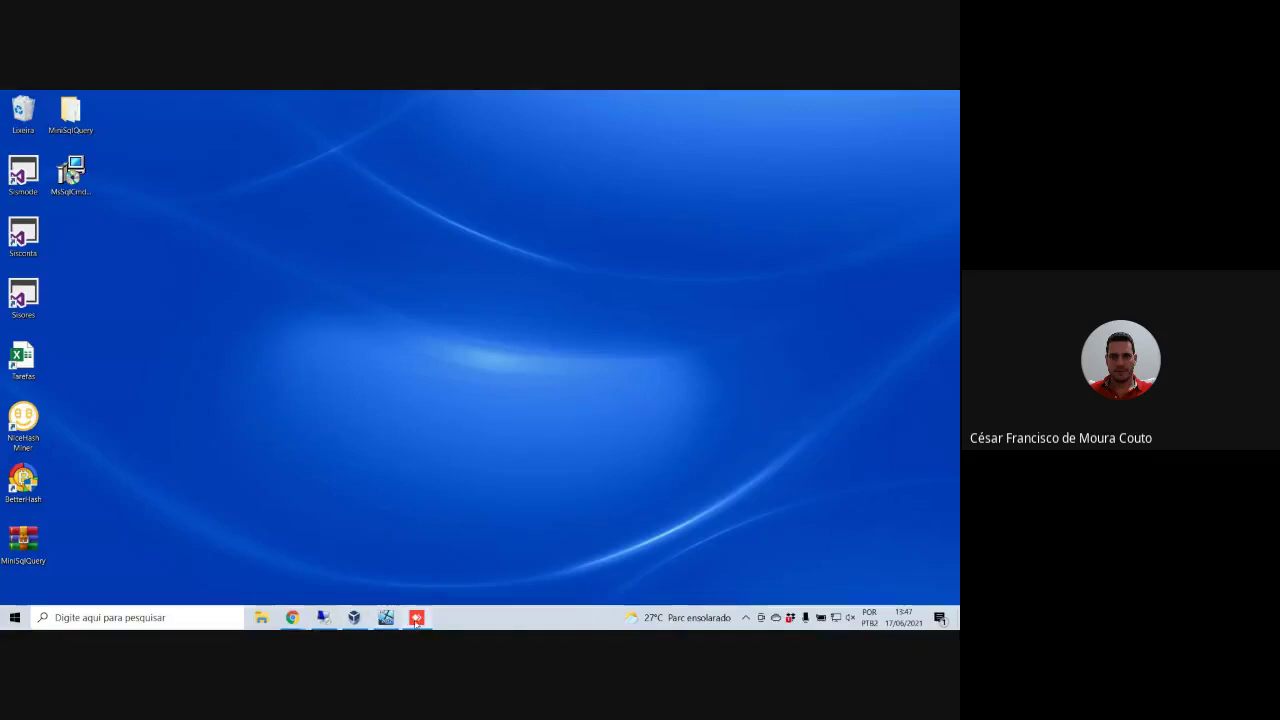
In the AnyDesk session, complete the remote server's DHCP post-install configuration to create the DHCP security groups
{"action": "left_click", "coordinate": [416, 617]}
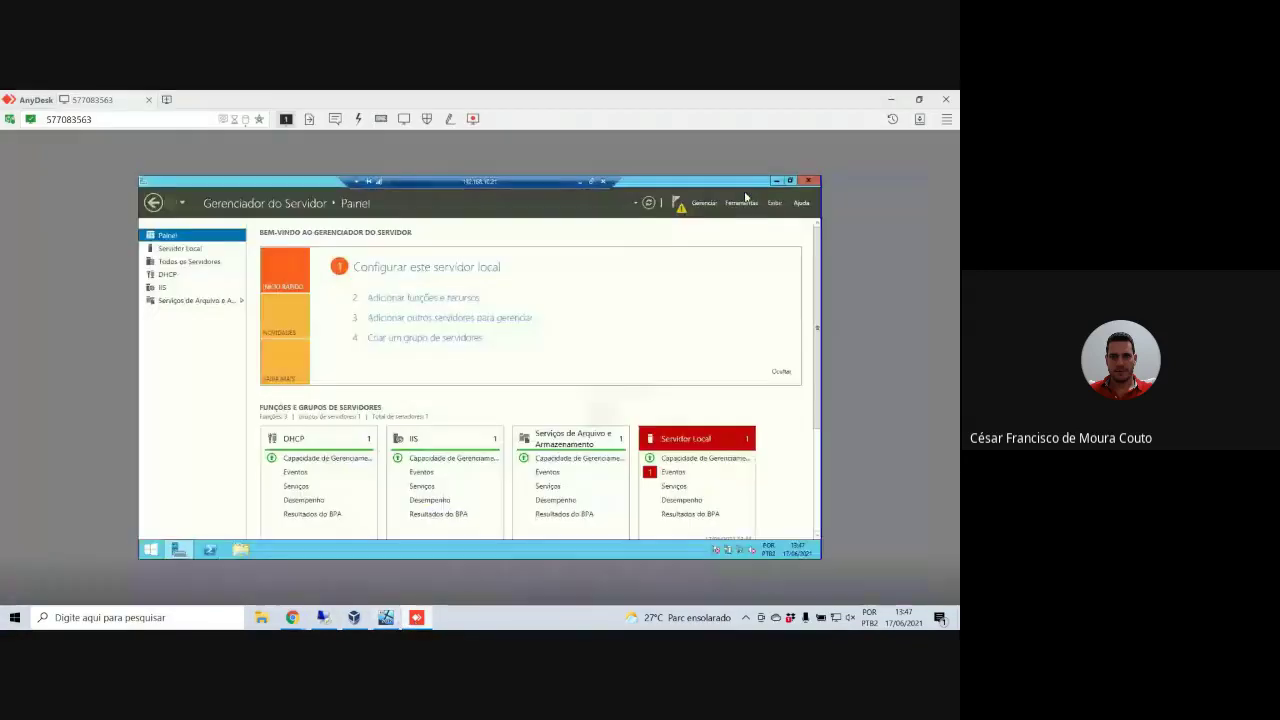
{"action": "left_click", "coordinate": [680, 204]}
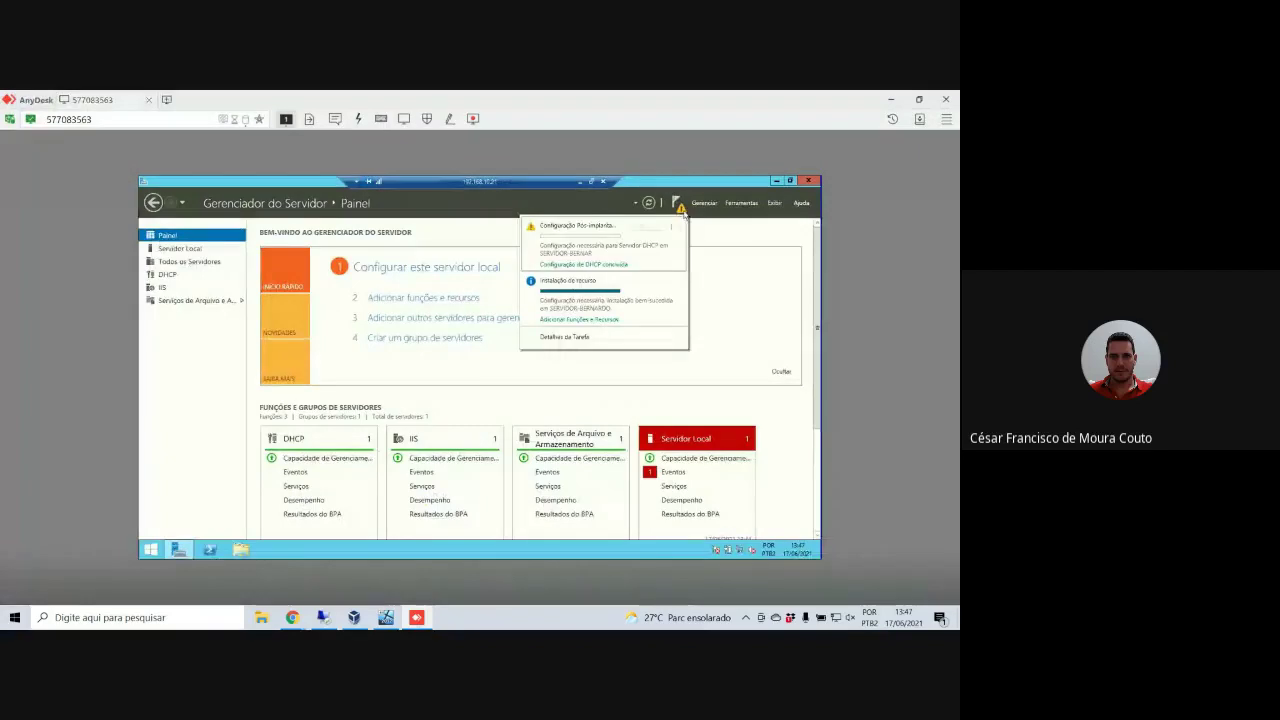
{"action": "left_click", "coordinate": [584, 264]}
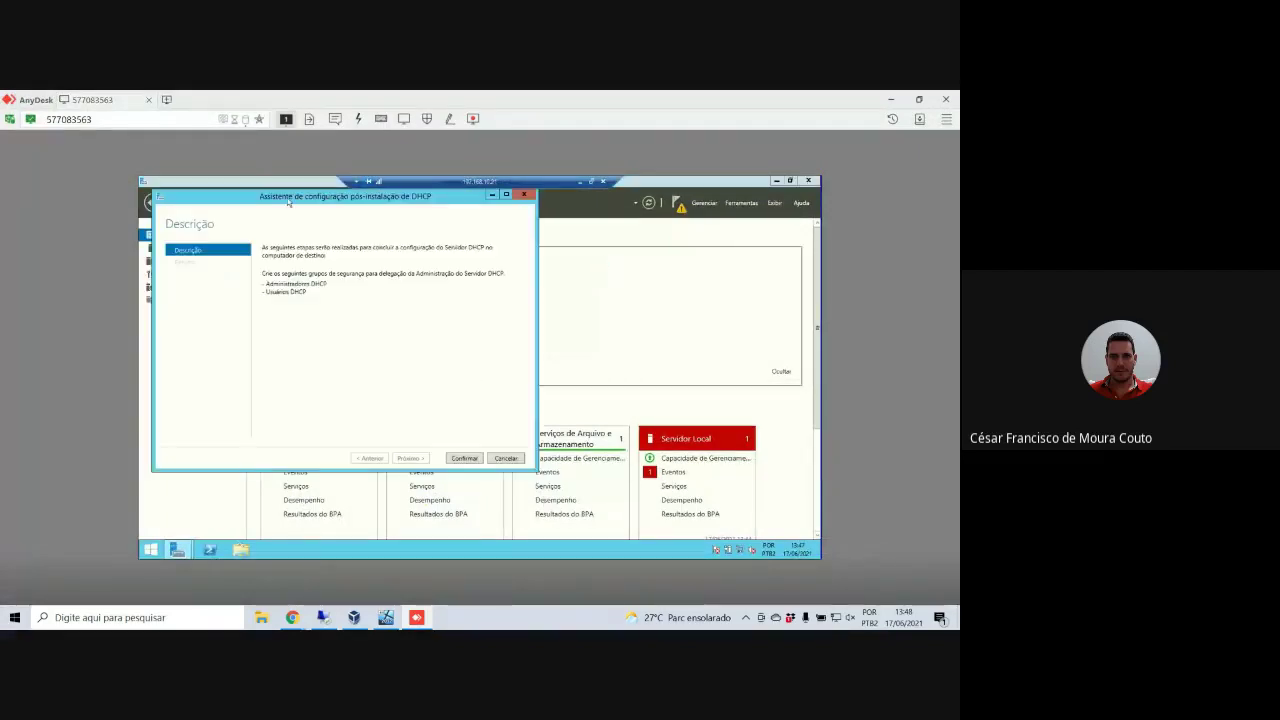
{"action": "left_click_drag", "start_coordinate": [316, 204], "coordinate": [433, 209]}
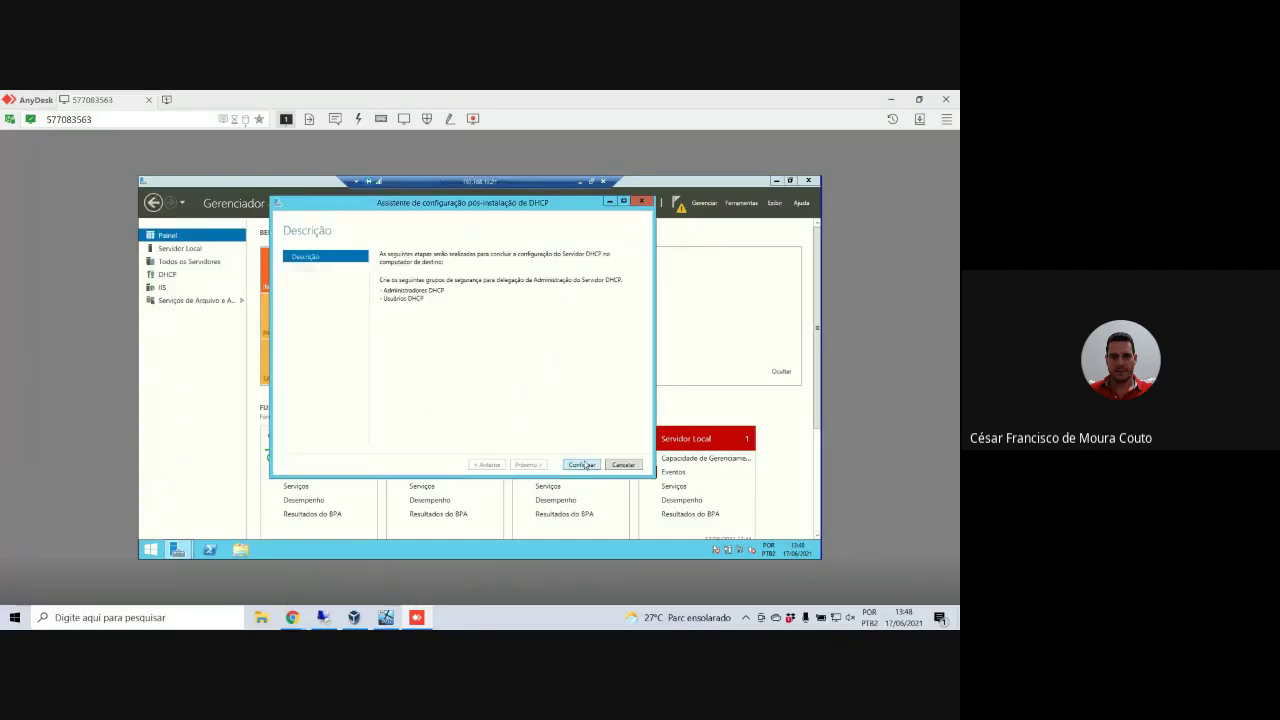
{"action": "left_click", "coordinate": [582, 465]}
{"action": "left_click", "coordinate": [588, 466]}
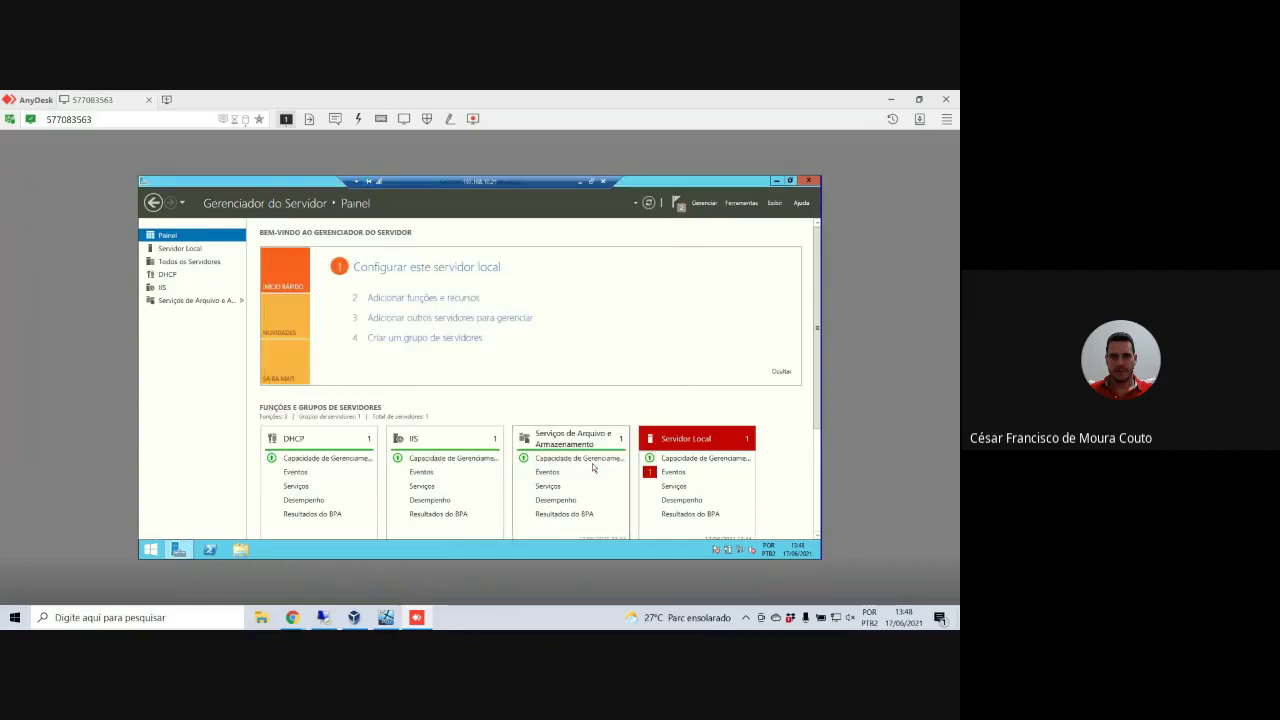
Launch the remote server's DHCP console from Ferramentas and maximize it
{"action": "left_click", "coordinate": [741, 203]}
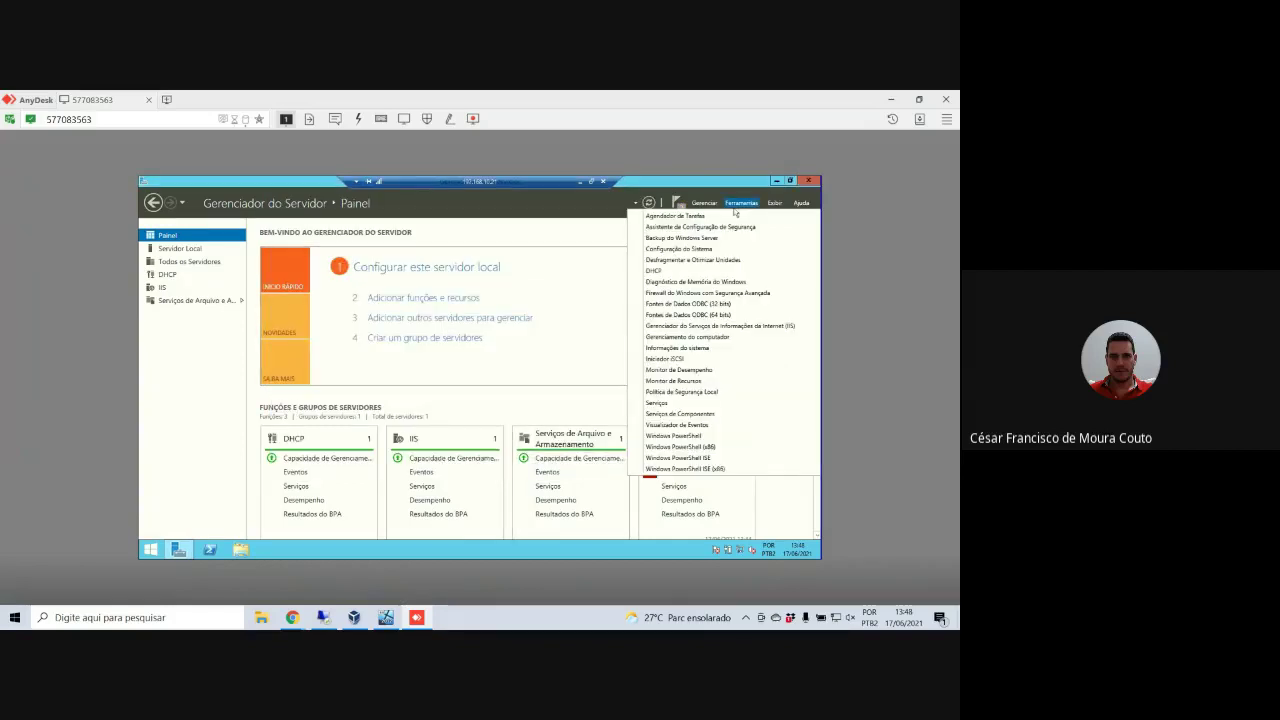
{"action": "left_click", "coordinate": [654, 271]}
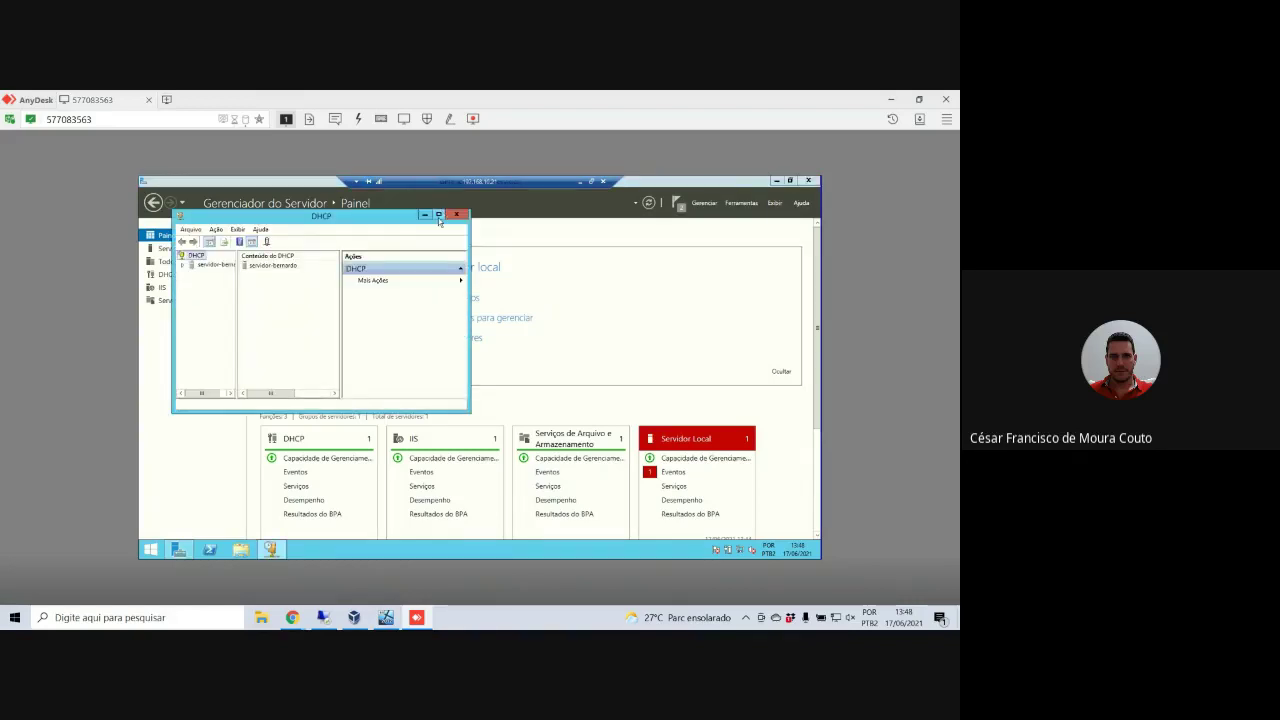
{"action": "left_click", "coordinate": [440, 214]}
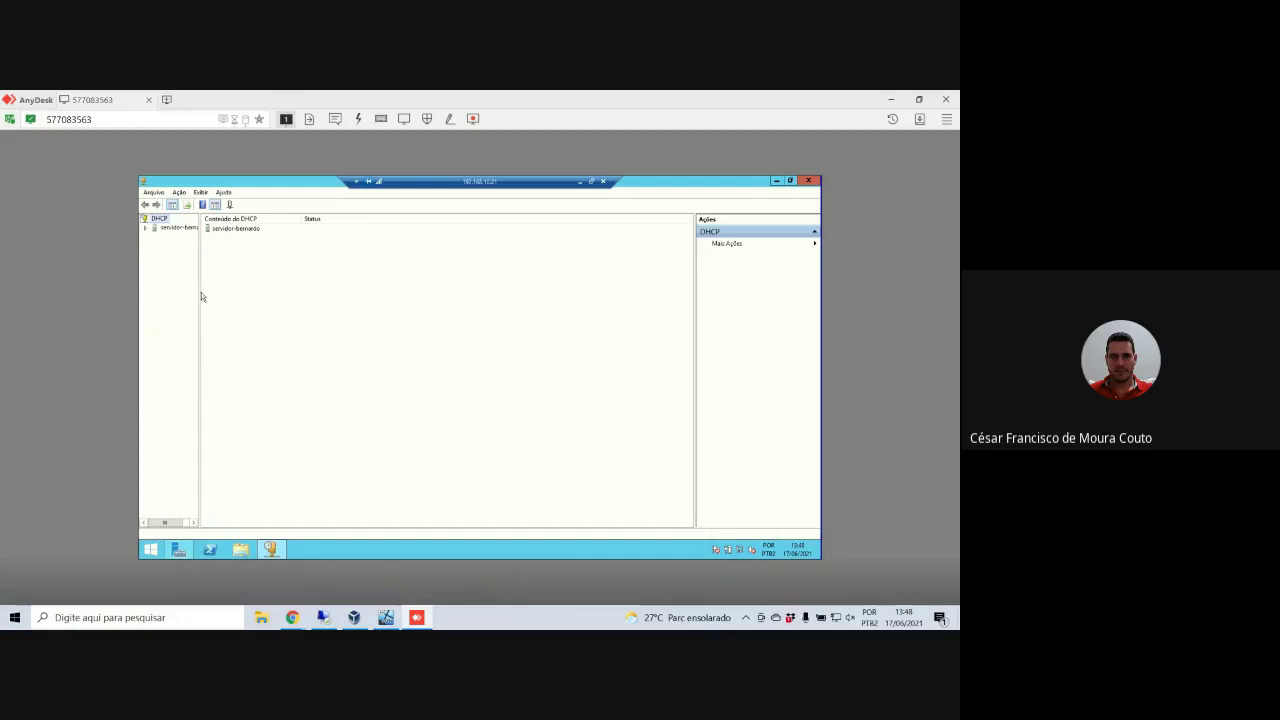
Widen the tree pane, expand the server node and open its IPv4 section
{"action": "left_click_drag", "start_coordinate": [199, 297], "coordinate": [251, 301]}
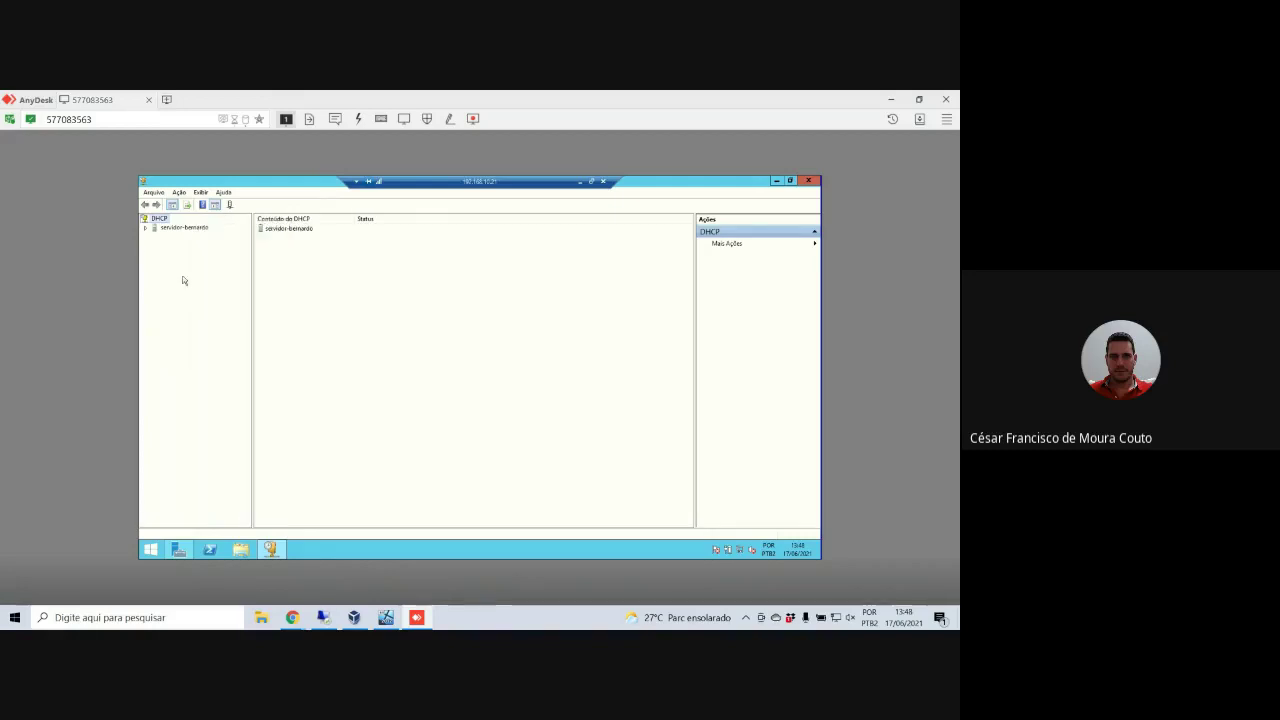
{"action": "left_click", "coordinate": [146, 228]}
{"action": "double_click", "coordinate": [175, 237]}
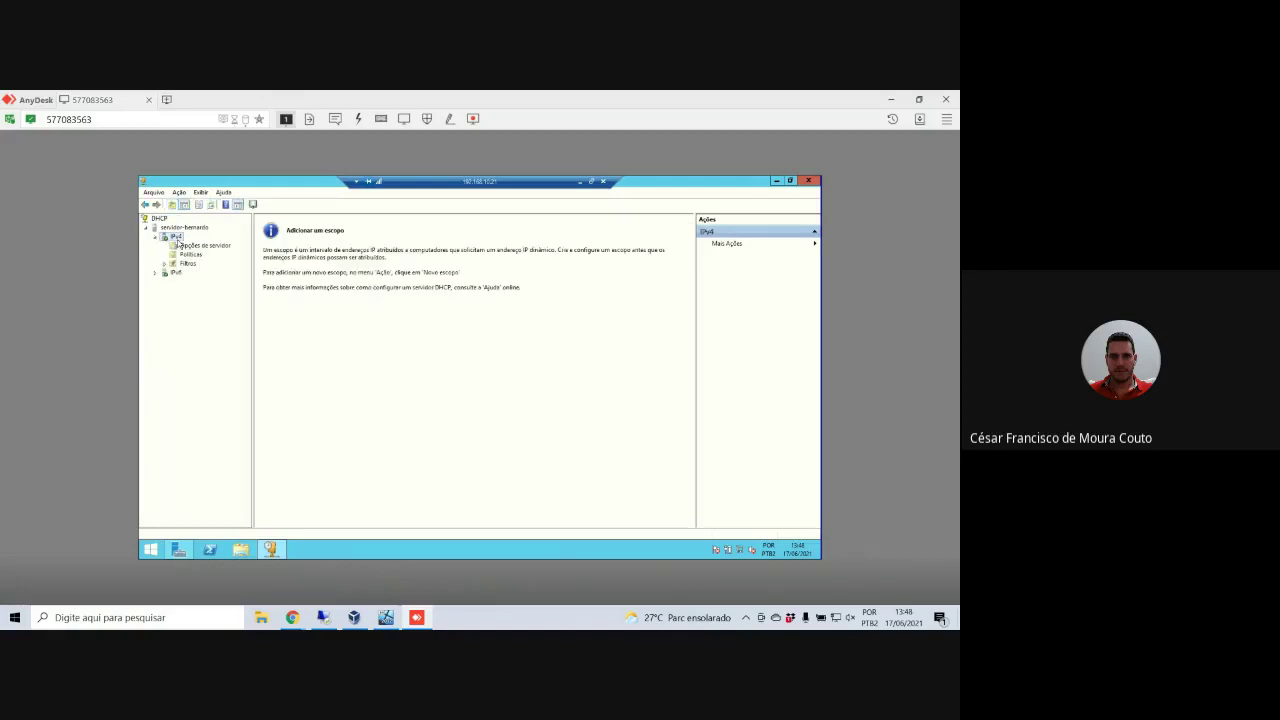
Start a new scope on IPv4 and name it IFTM
{"action": "right_click", "coordinate": [177, 238]}
{"action": "left_click", "coordinate": [200, 260]}
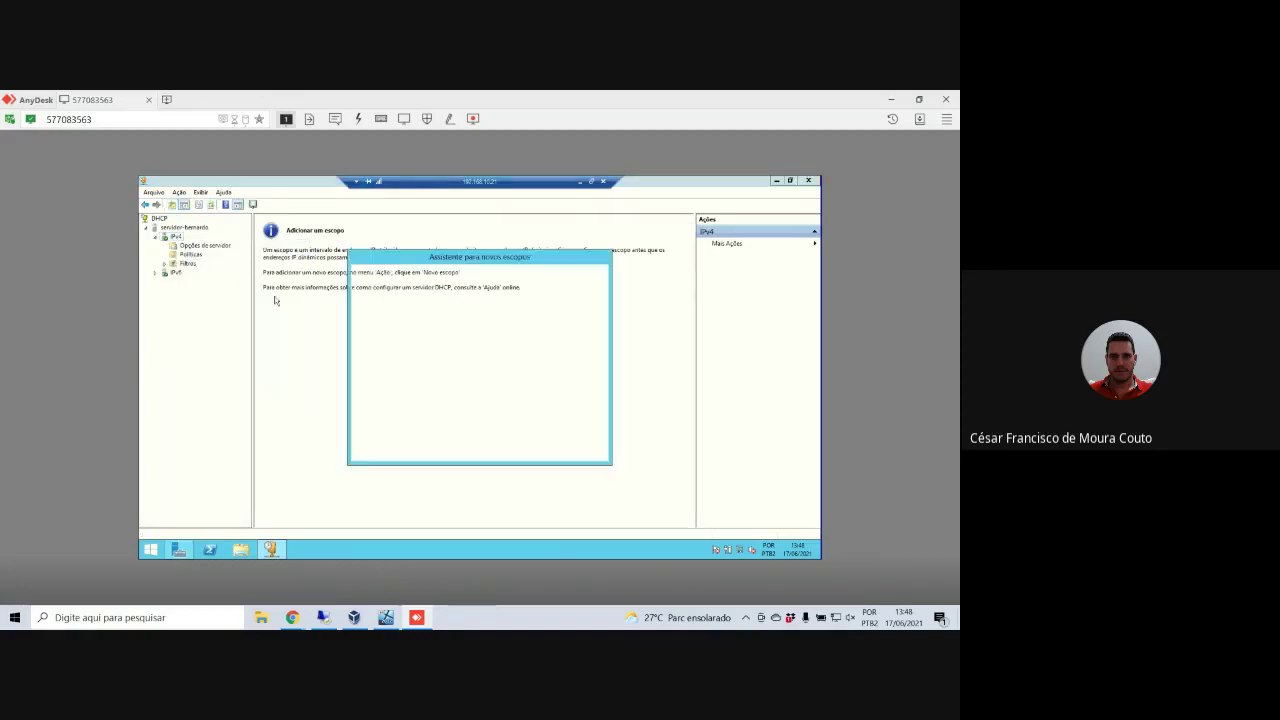
{"action": "left_click", "coordinate": [540, 451]}
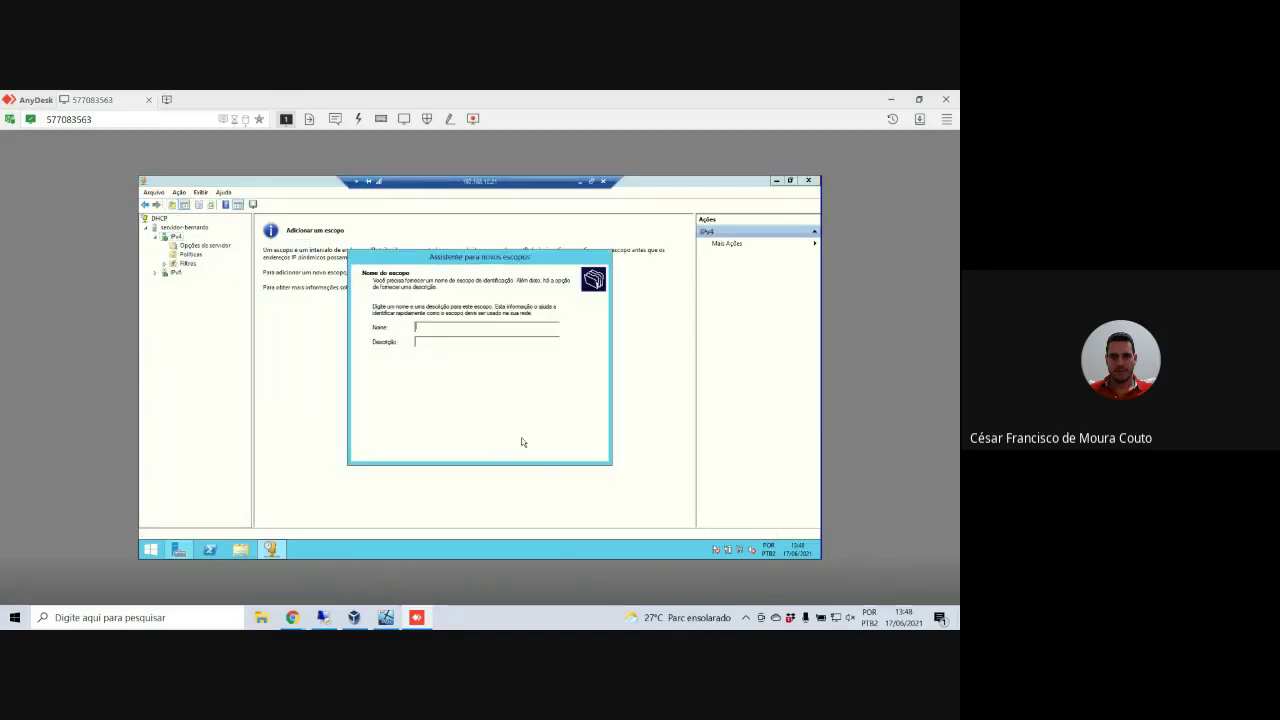
{"action": "type", "text": "IFTM"}
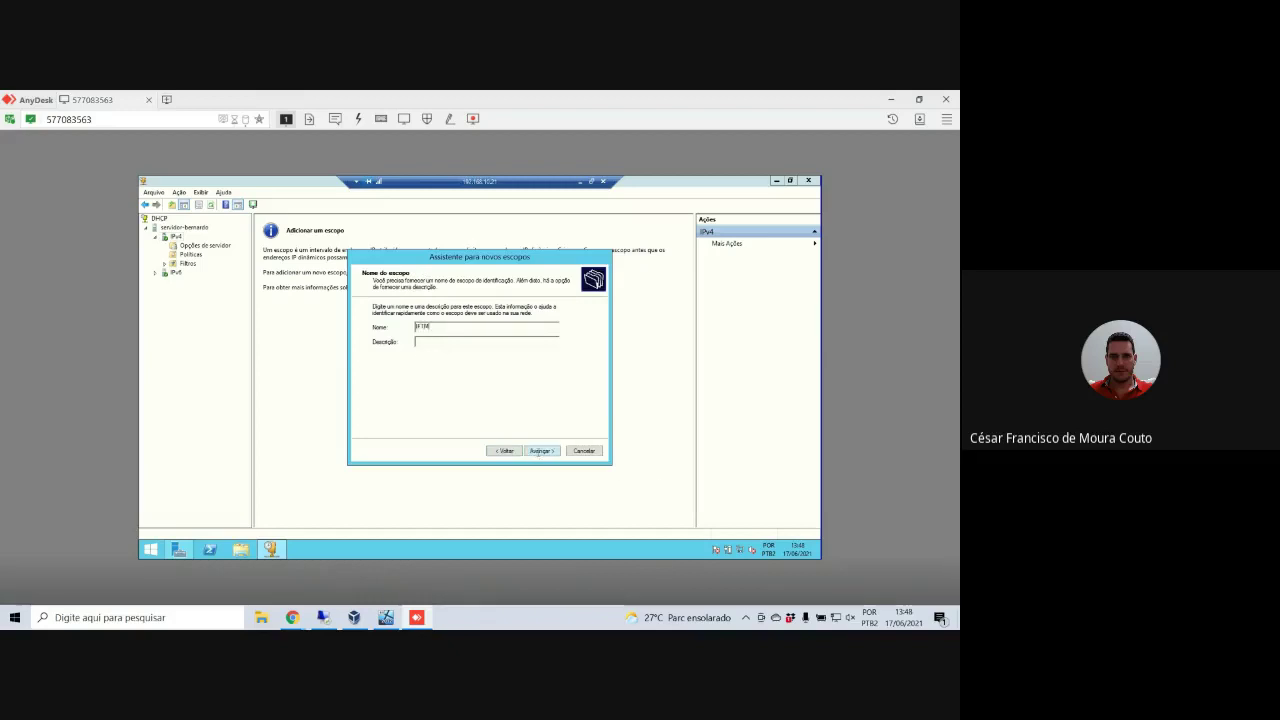
{"action": "left_click", "coordinate": [540, 451]}
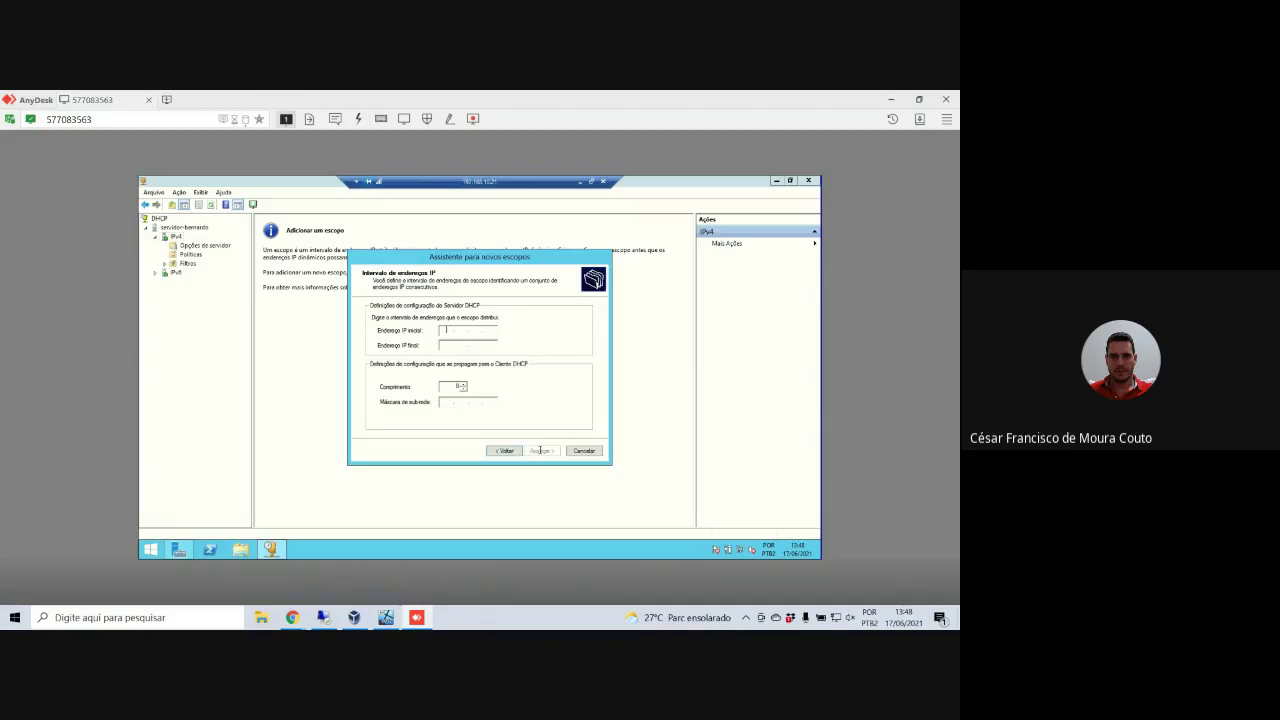
Set the scope range 192.168.10.50 to 192.168.10.60 with mask 255.255.255.0
{"action": "type", "text": "192 . "}
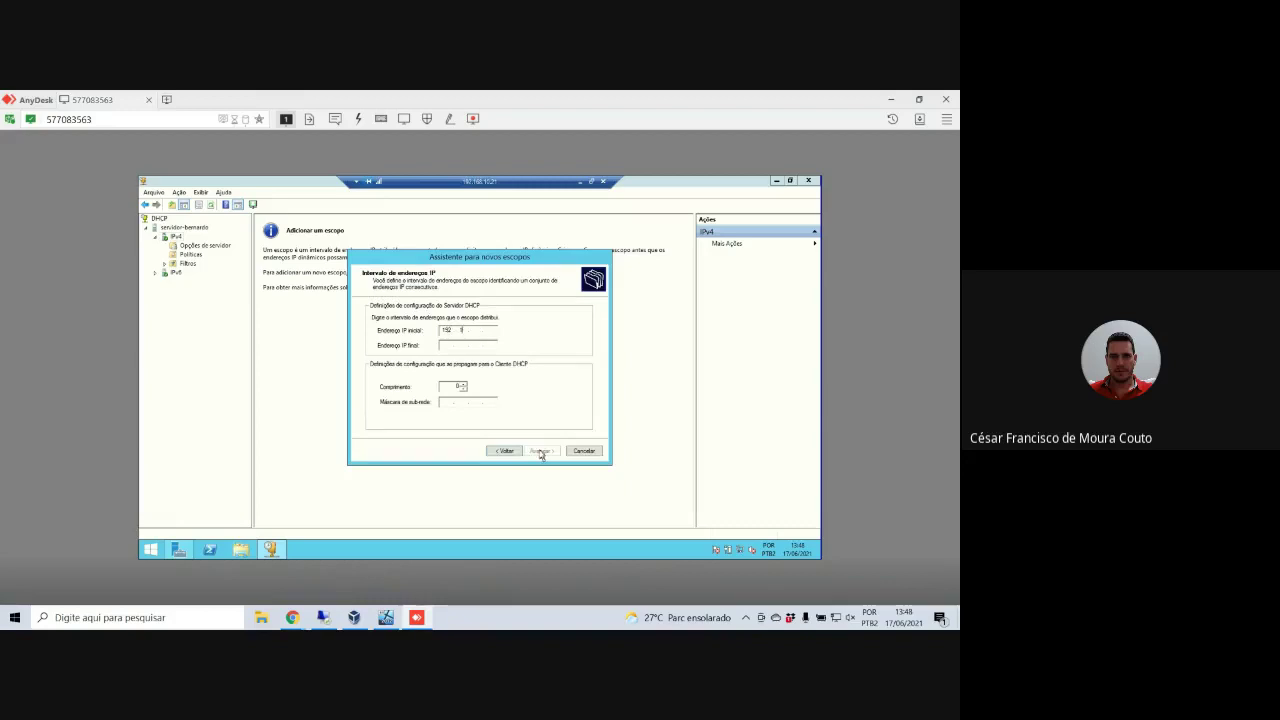
{"action": "type", "text": "168 . 10 . "}
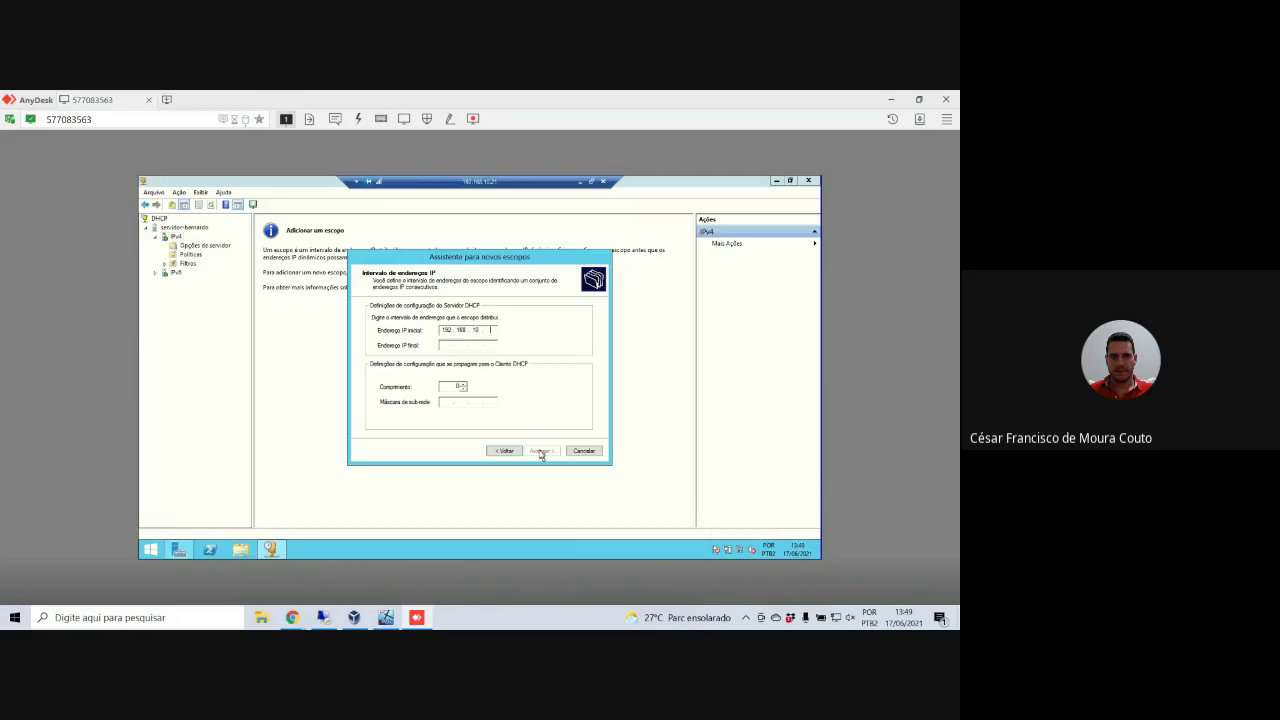
{"action": "type", "text": "50"}
{"action": "key", "text": "Tab"}
{"action": "type", "text": "192 . "}
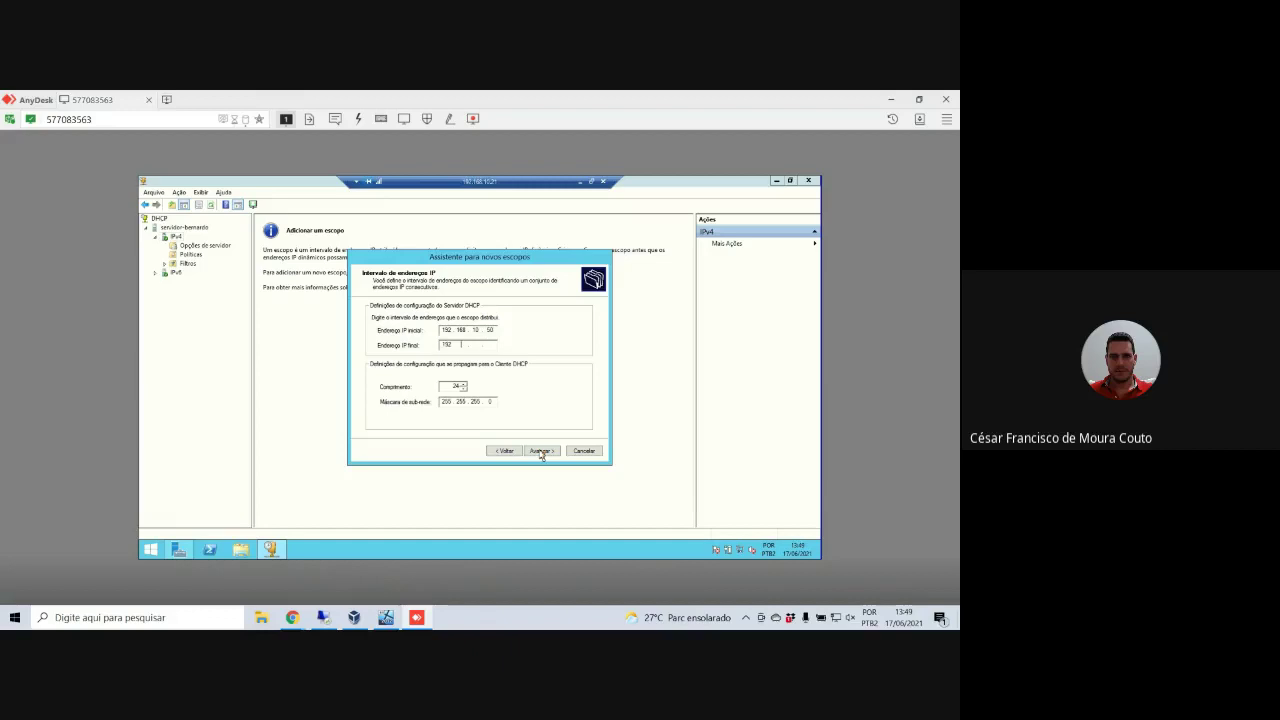
{"action": "type", "text": "168 . 10 . 6"}
{"action": "type", "text": "0 . 60"}
{"action": "left_click", "coordinate": [544, 452]}
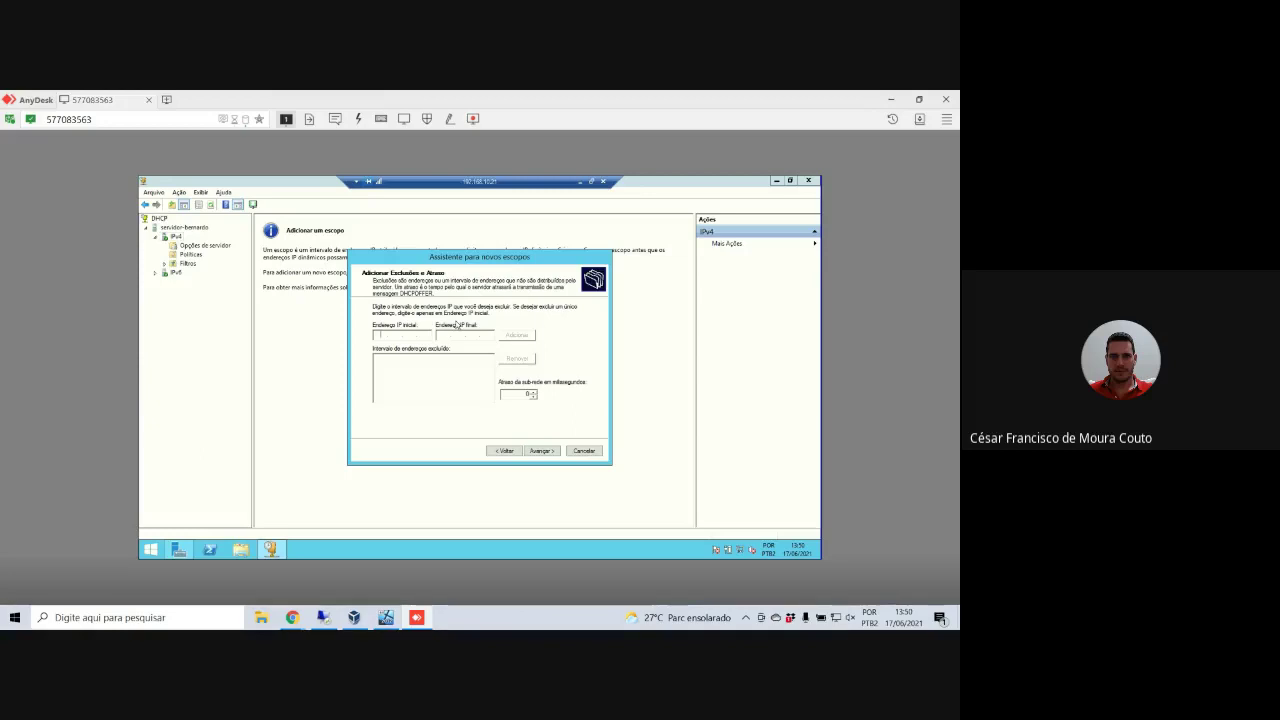
Enter the exclusion range 192.168.10.52 to 192.168.10.60 and add it to the list
{"action": "type", "text": "1"}
{"action": "type", "text": "92.168."}
{"action": "type", "text": "10"}
{"action": "type", "text": "."}
{"action": "type", "text": "50"}
{"action": "type", "text": "192"}
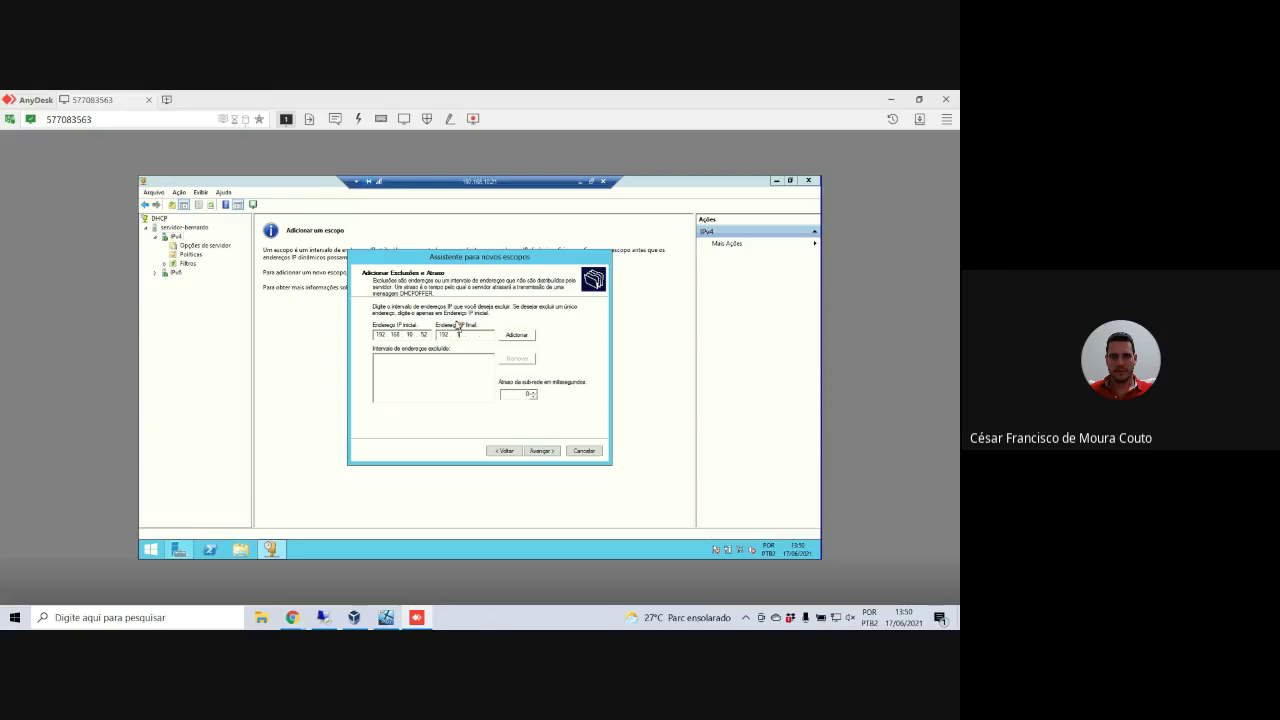
{"action": "type", "text": "168"}
{"action": "type", "text": "10.60"}
{"action": "left_click", "coordinate": [511, 336]}
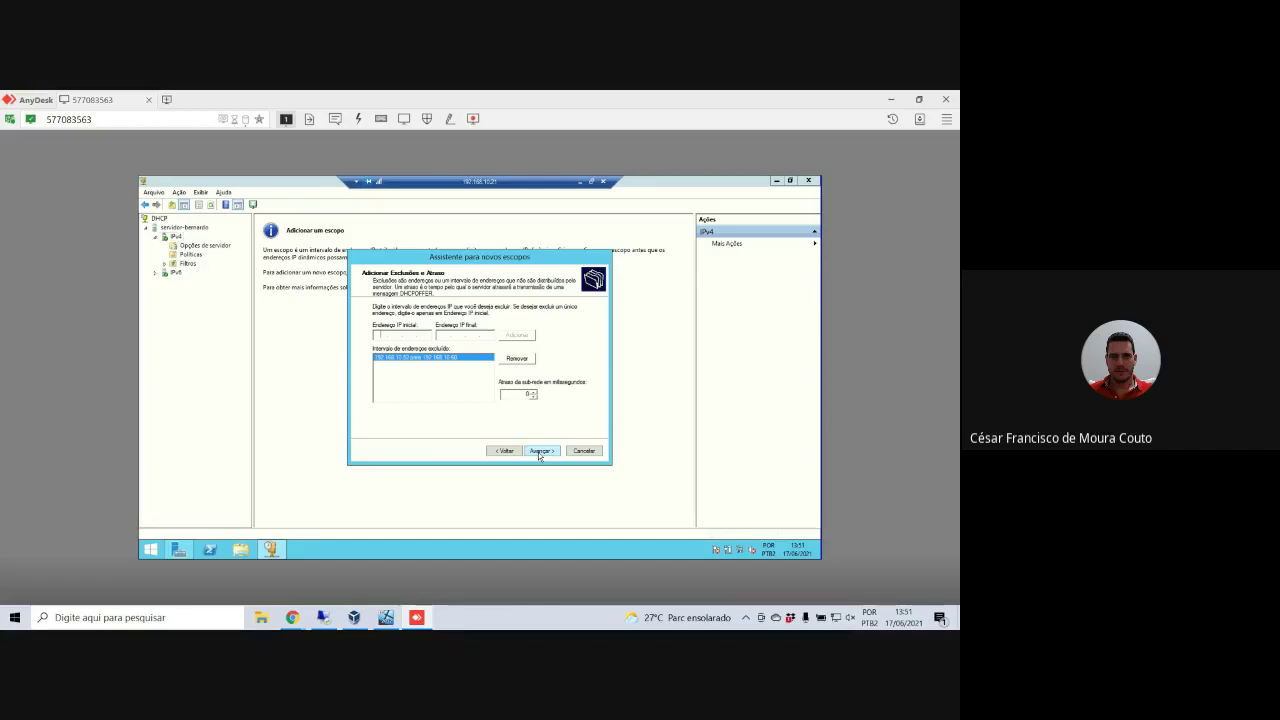
Set the lease to 1 day and choose to configure the DHCP options now
{"action": "left_click", "coordinate": [540, 451]}
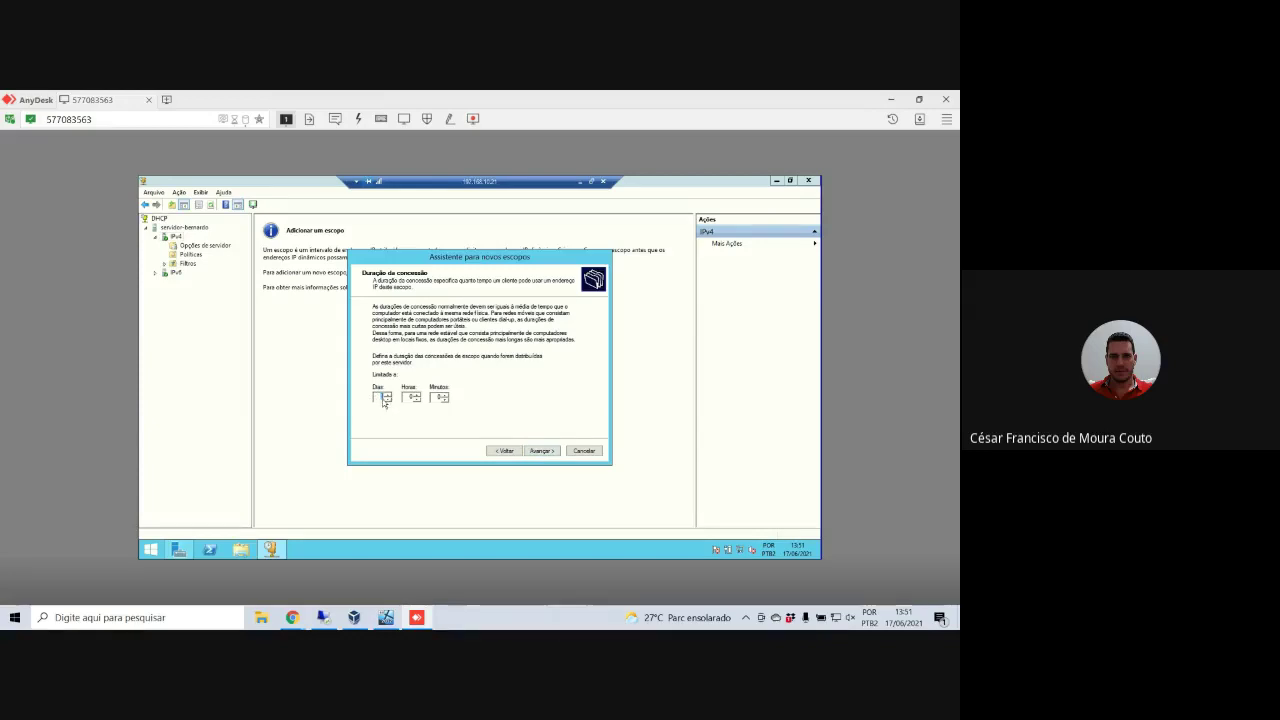
{"action": "type", "text": "1"}
{"action": "left_click", "coordinate": [411, 397]}
{"action": "left_click", "coordinate": [543, 451]}
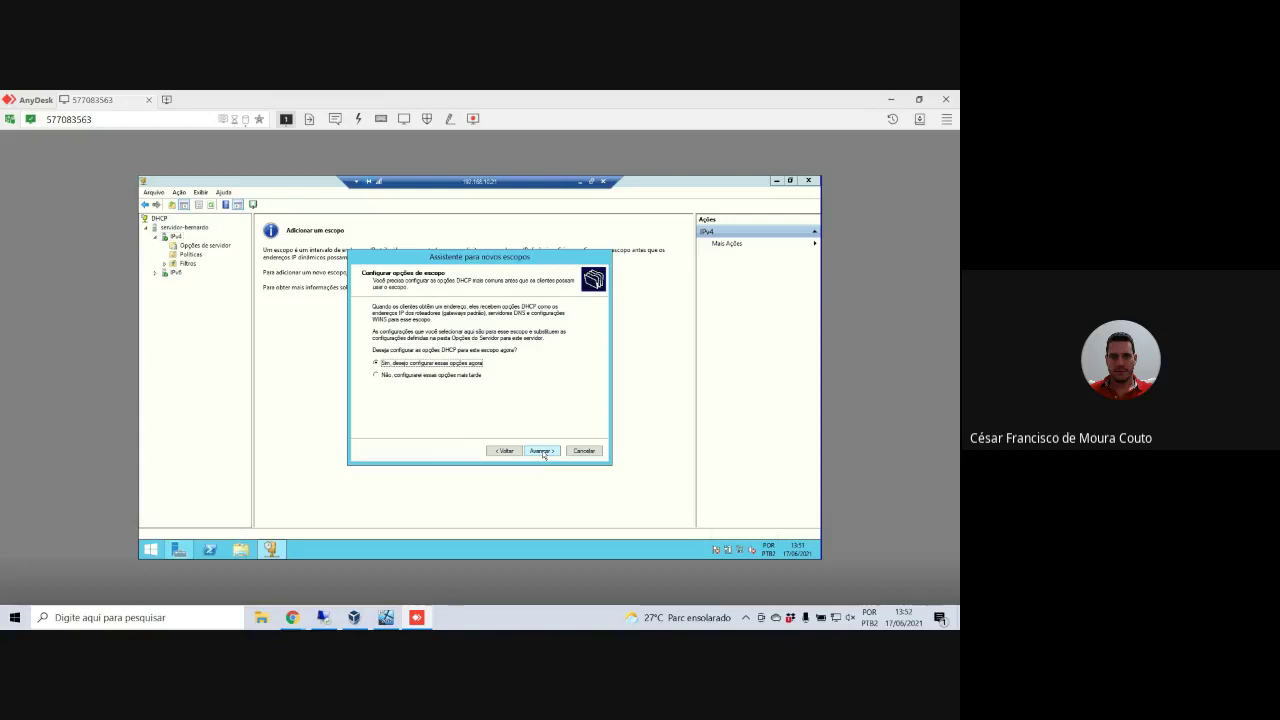
{"action": "left_click", "coordinate": [541, 451]}
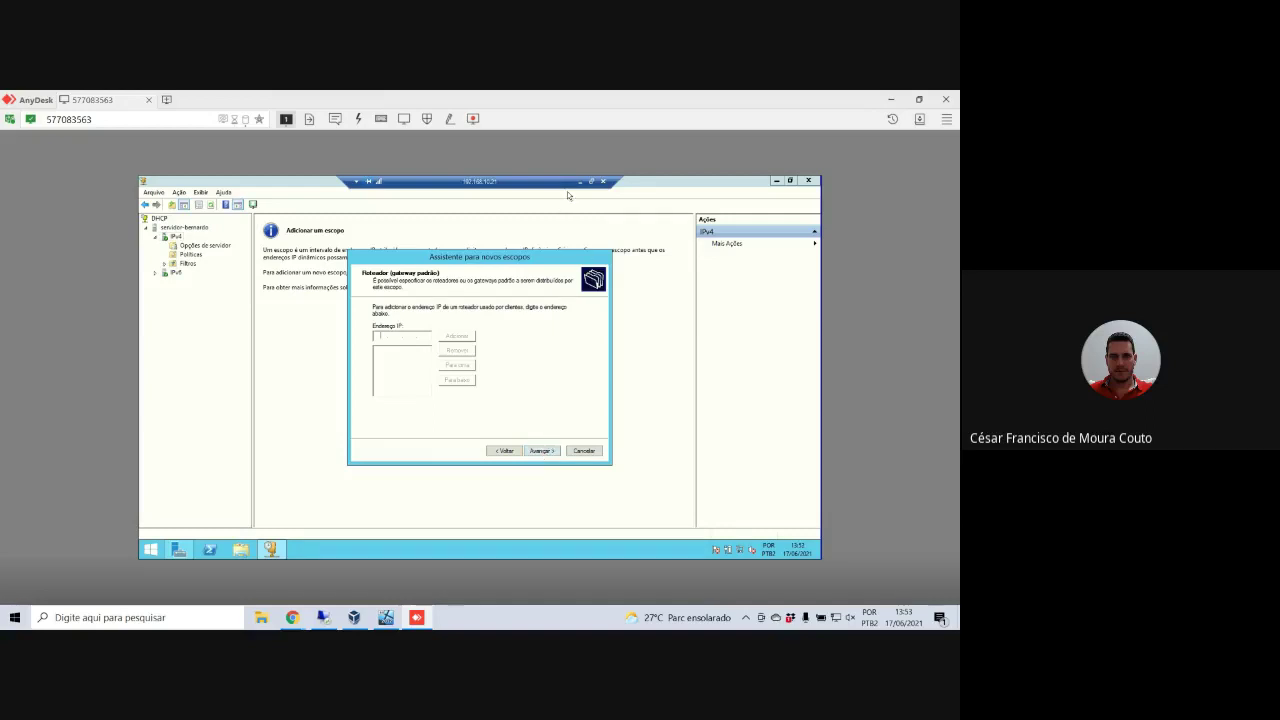
Open Executar from the remote server's Start button context menu
{"action": "right_click", "coordinate": [151, 549]}
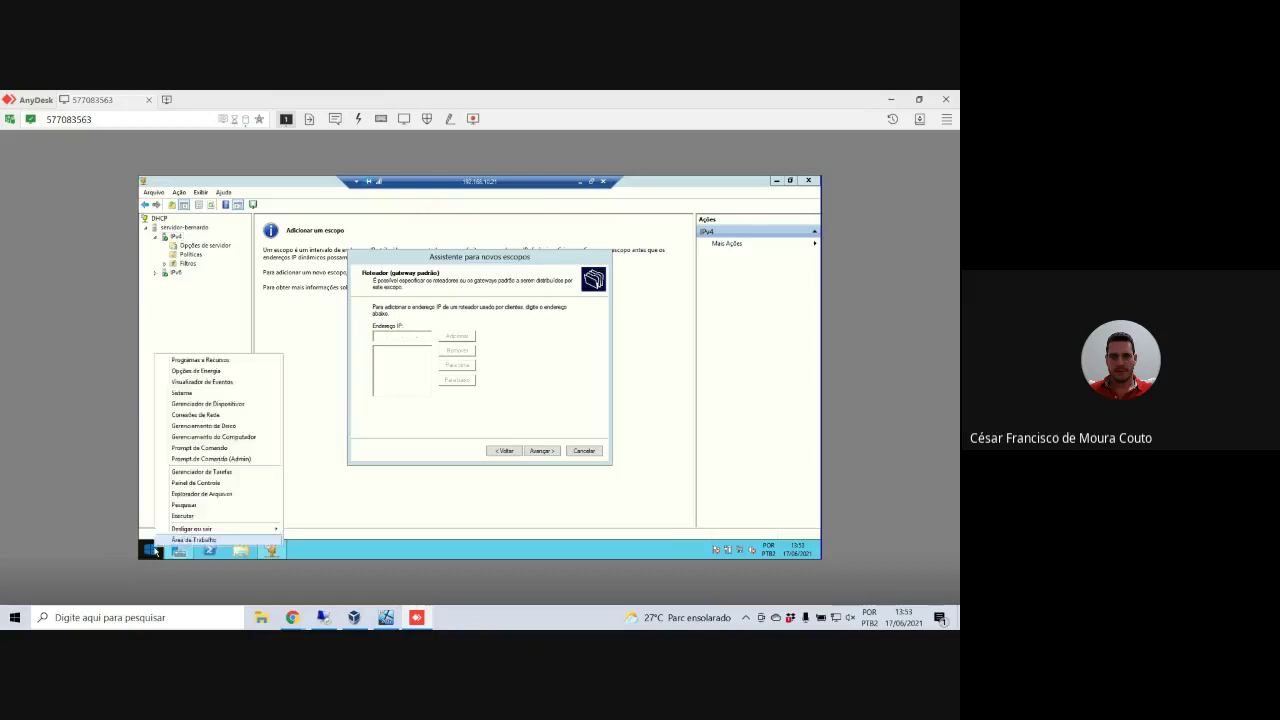
{"action": "left_click", "coordinate": [151, 549]}
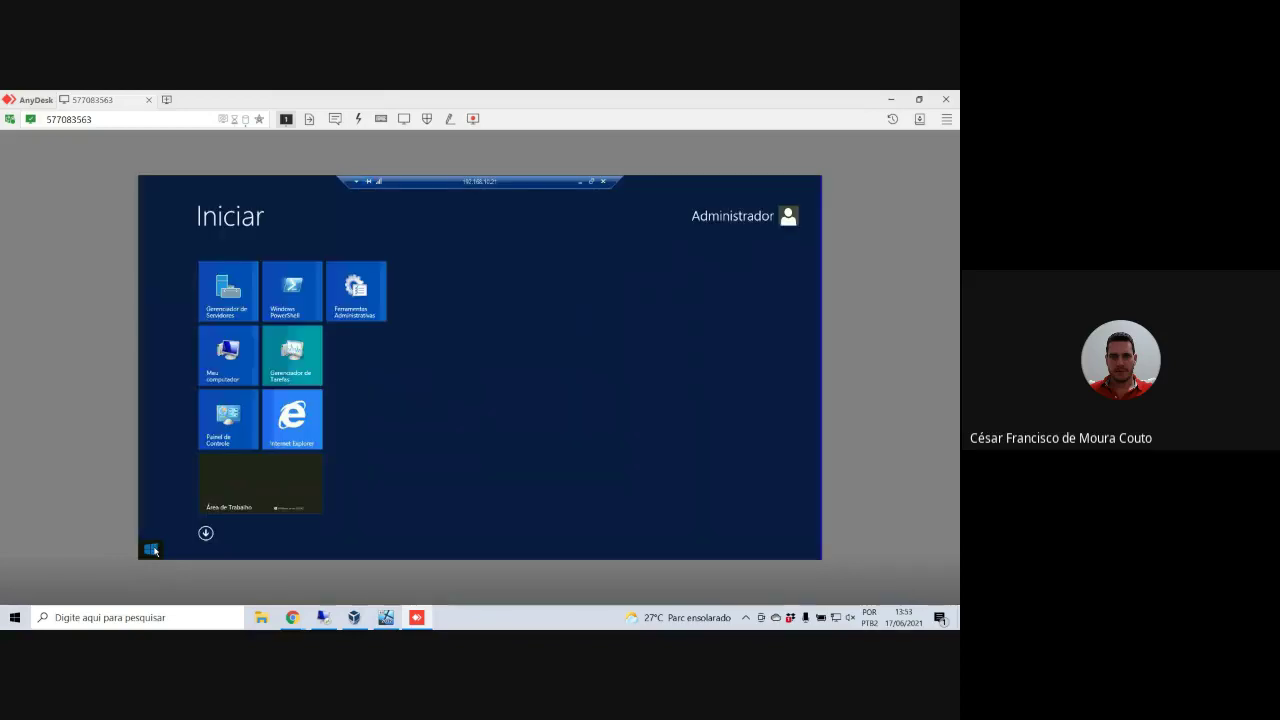
{"action": "left_click", "coordinate": [151, 549]}
{"action": "right_click", "coordinate": [155, 551]}
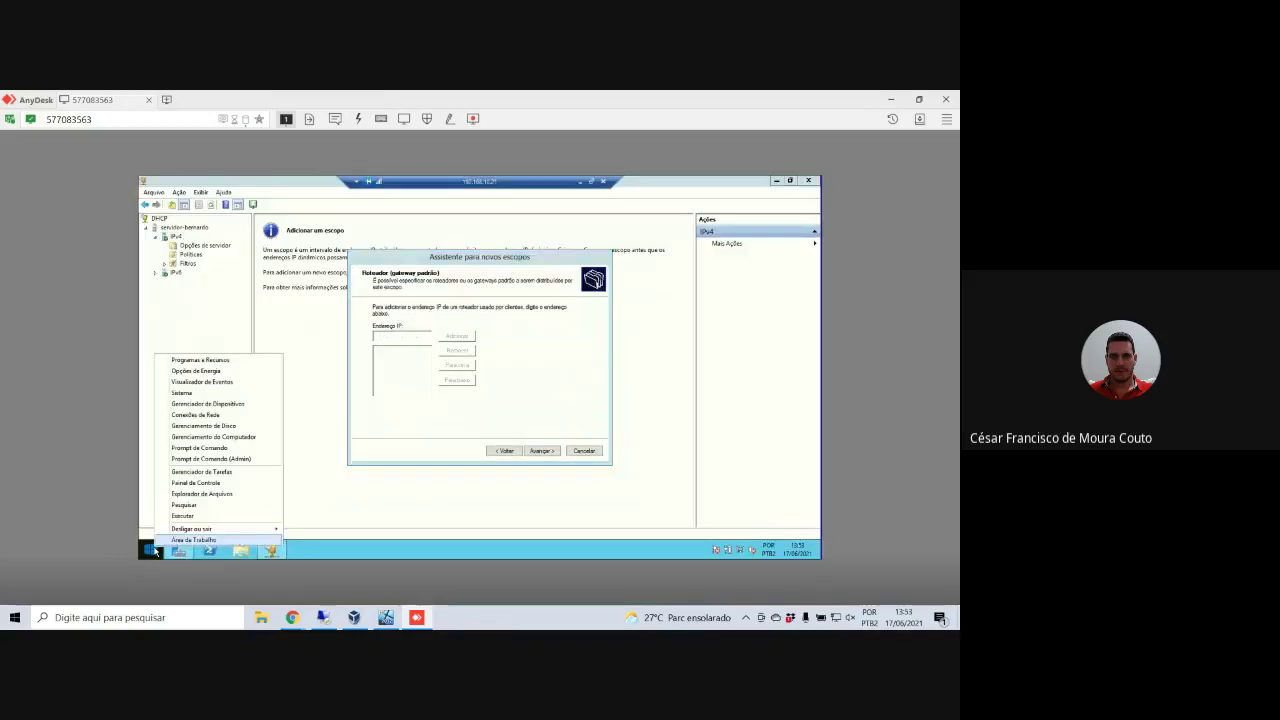
{"action": "left_click", "coordinate": [197, 515]}
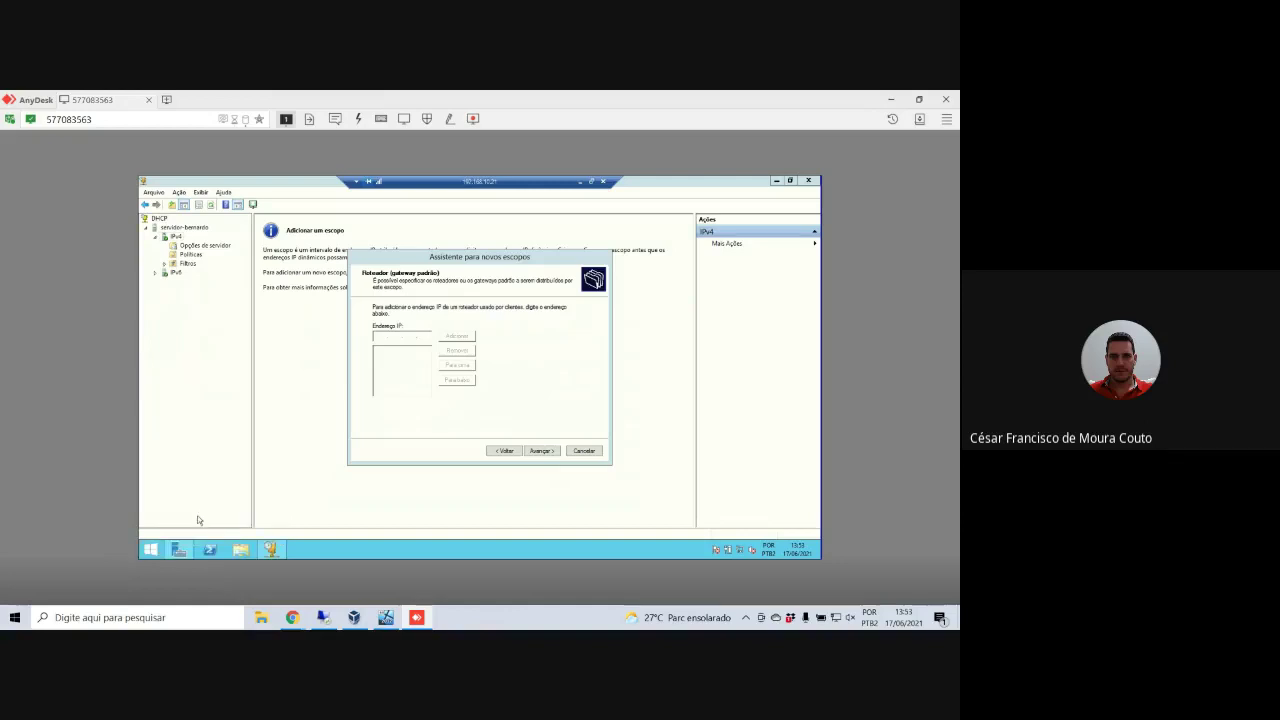
Run ipconfig in a command prompt to check the server's IP configuration
{"action": "key", "text": "Escape"}
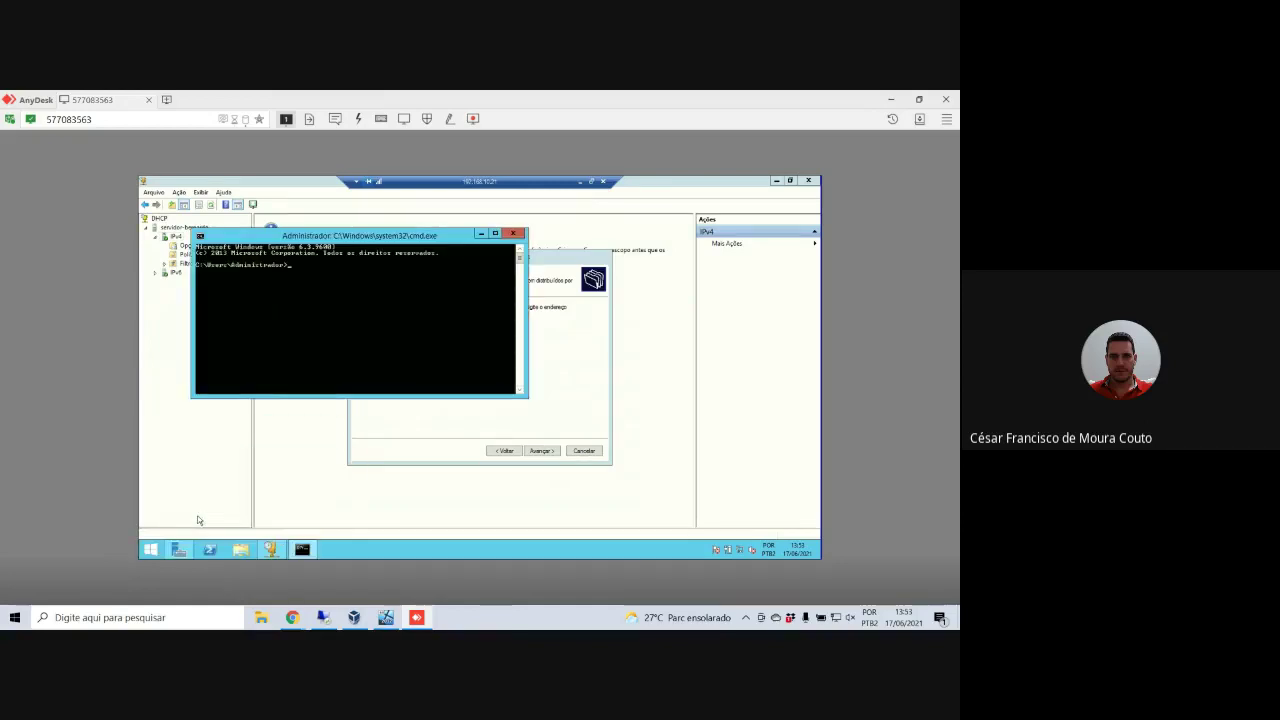
{"action": "type", "text": "IPCO"}
{"action": "key", "text": "BackSpace"}
{"action": "key", "text": "BackSpace"}
{"action": "type", "text": "ipconfig"}
{"action": "key", "text": "Return"}
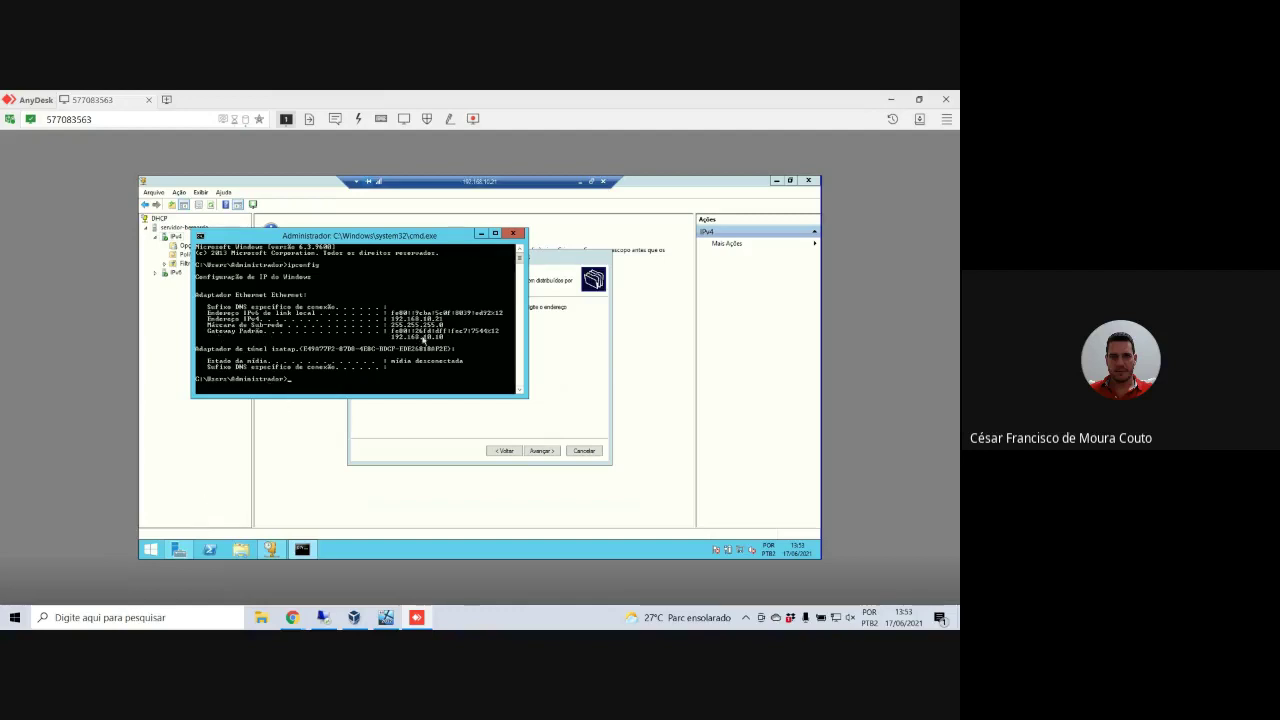
Add 192.168.10.10 as the router address and advance to the DNS settings page
{"action": "left_click", "coordinate": [547, 350]}
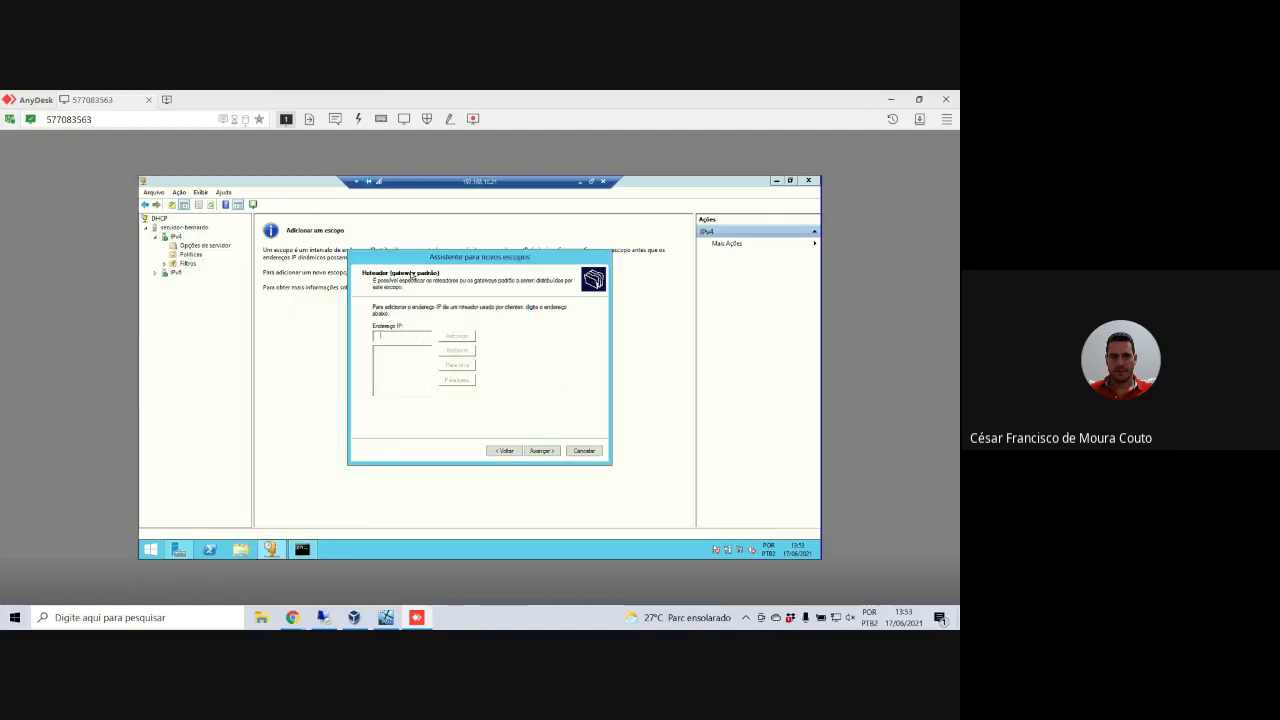
{"action": "type", "text": "192.168."}
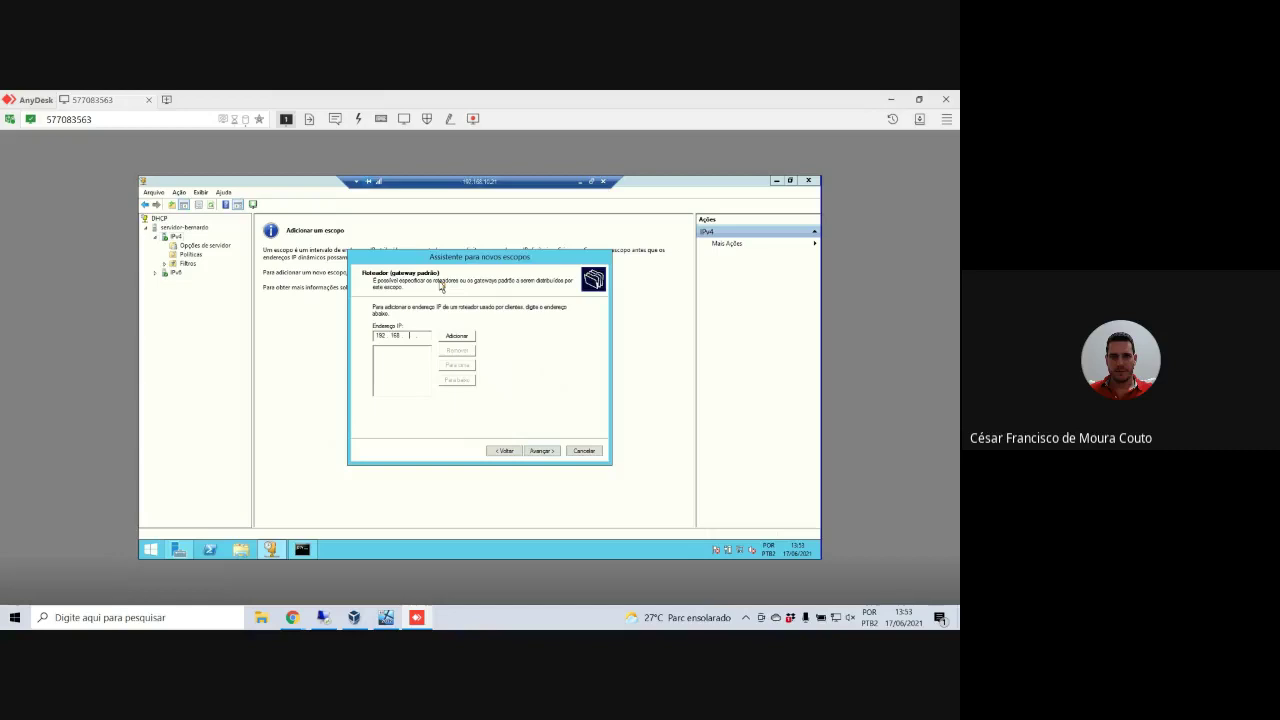
{"action": "type", "text": "10.10"}
{"action": "left_click", "coordinate": [456, 336]}
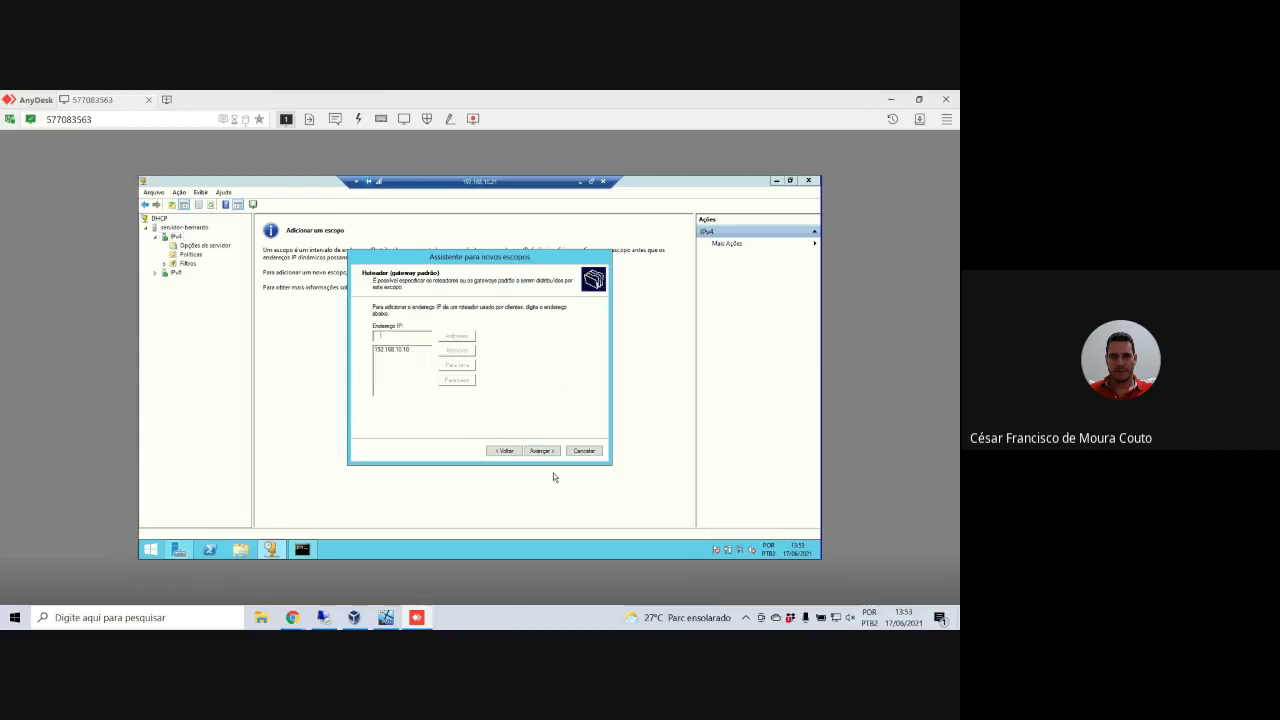
{"action": "left_click", "coordinate": [302, 549]}
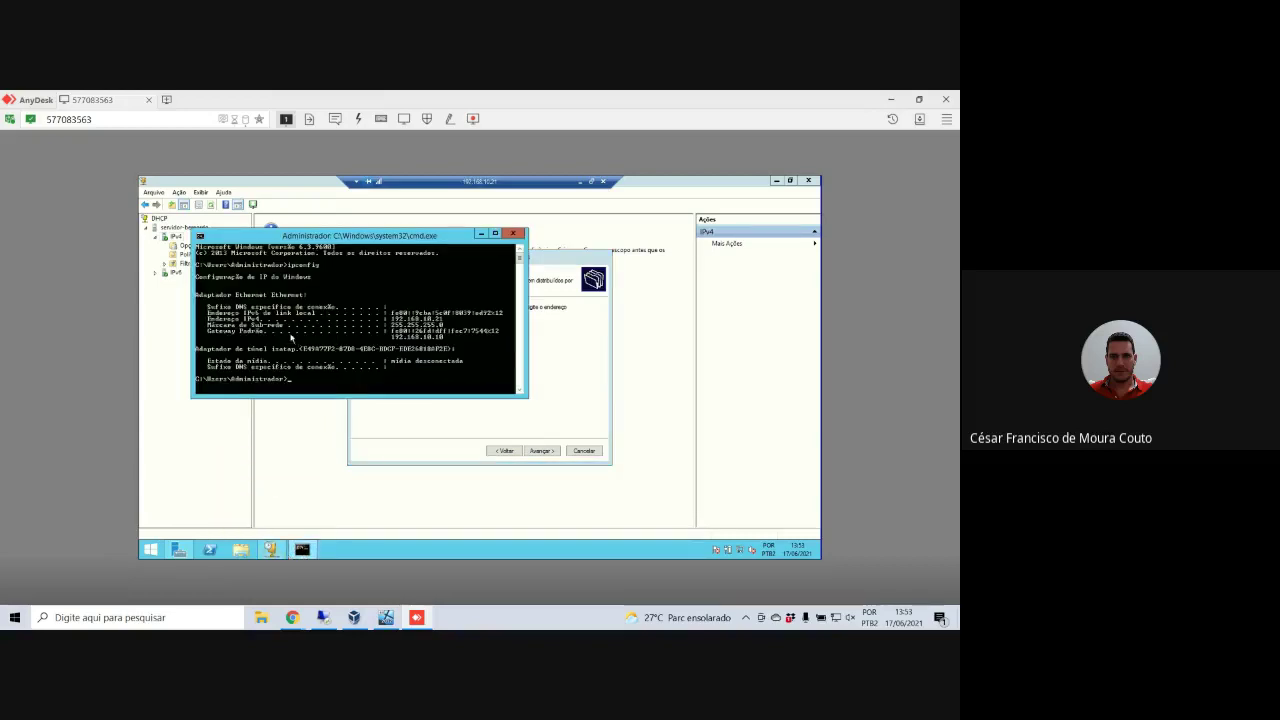
{"action": "left_click", "coordinate": [390, 430]}
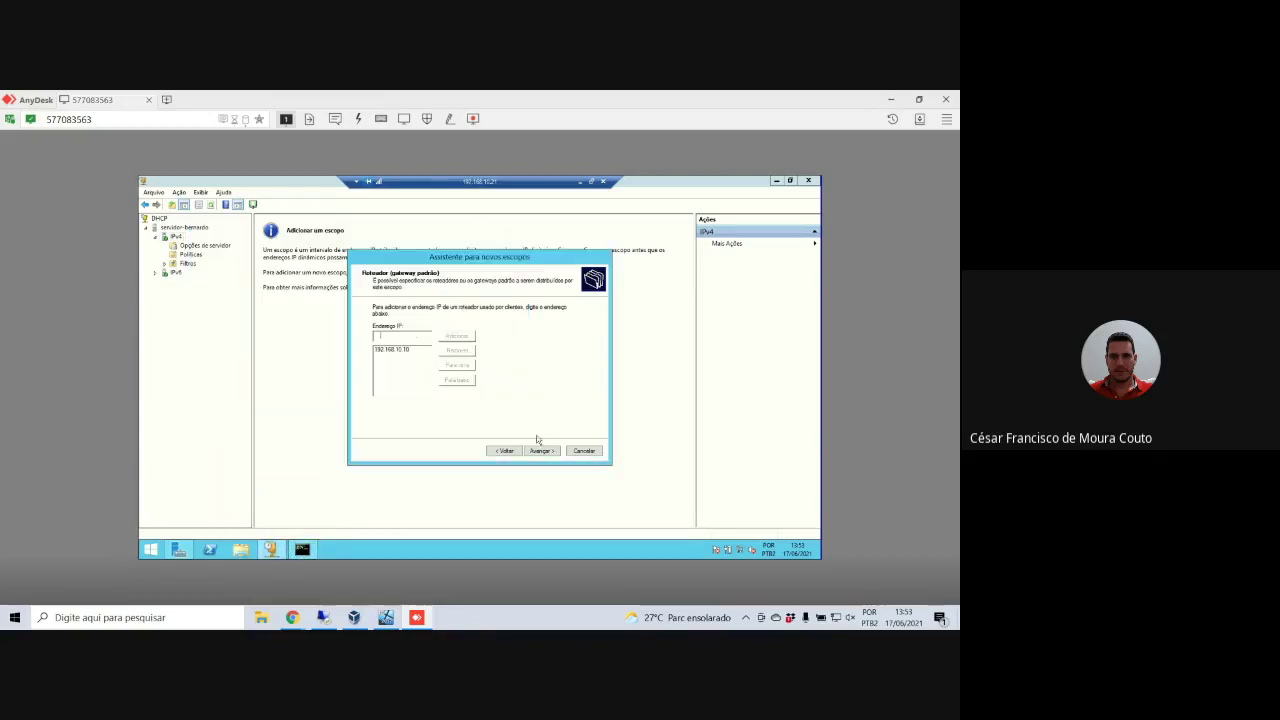
{"action": "left_click", "coordinate": [391, 350]}
{"action": "left_click", "coordinate": [541, 451]}
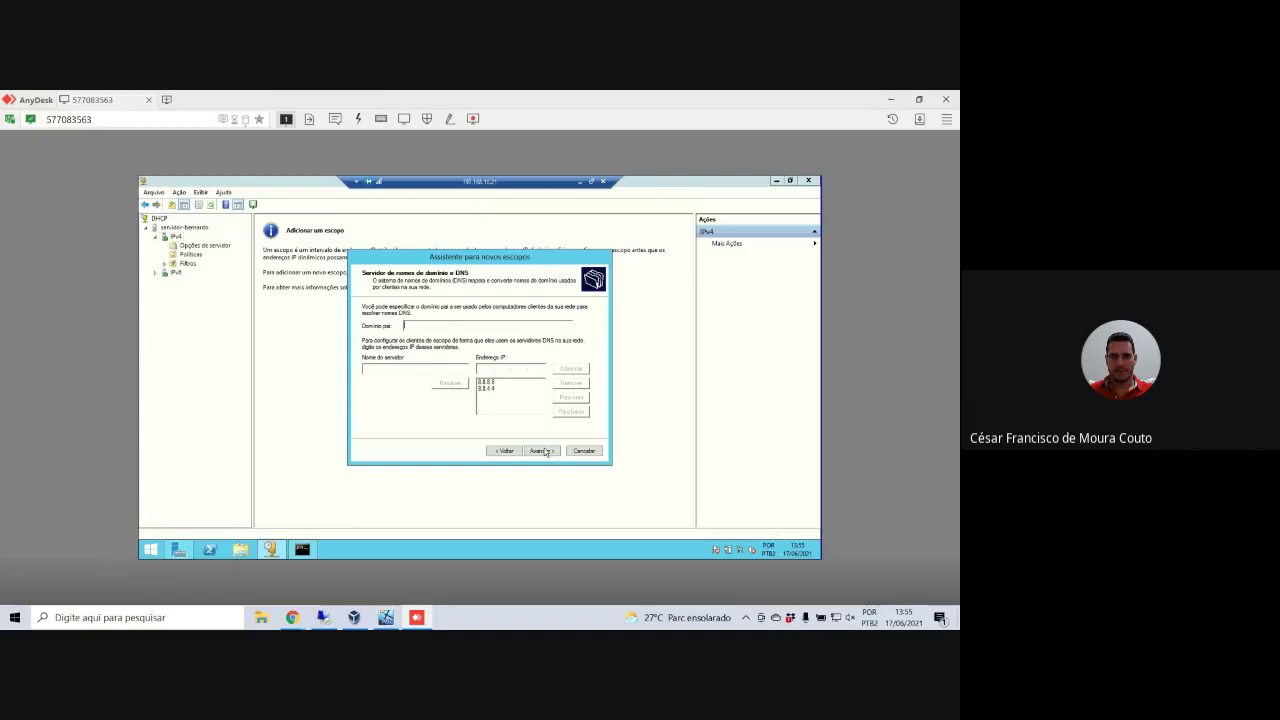
Minimize the AnyDesk window showing the DHCP Manager
{"action": "left_click", "coordinate": [888, 101]}
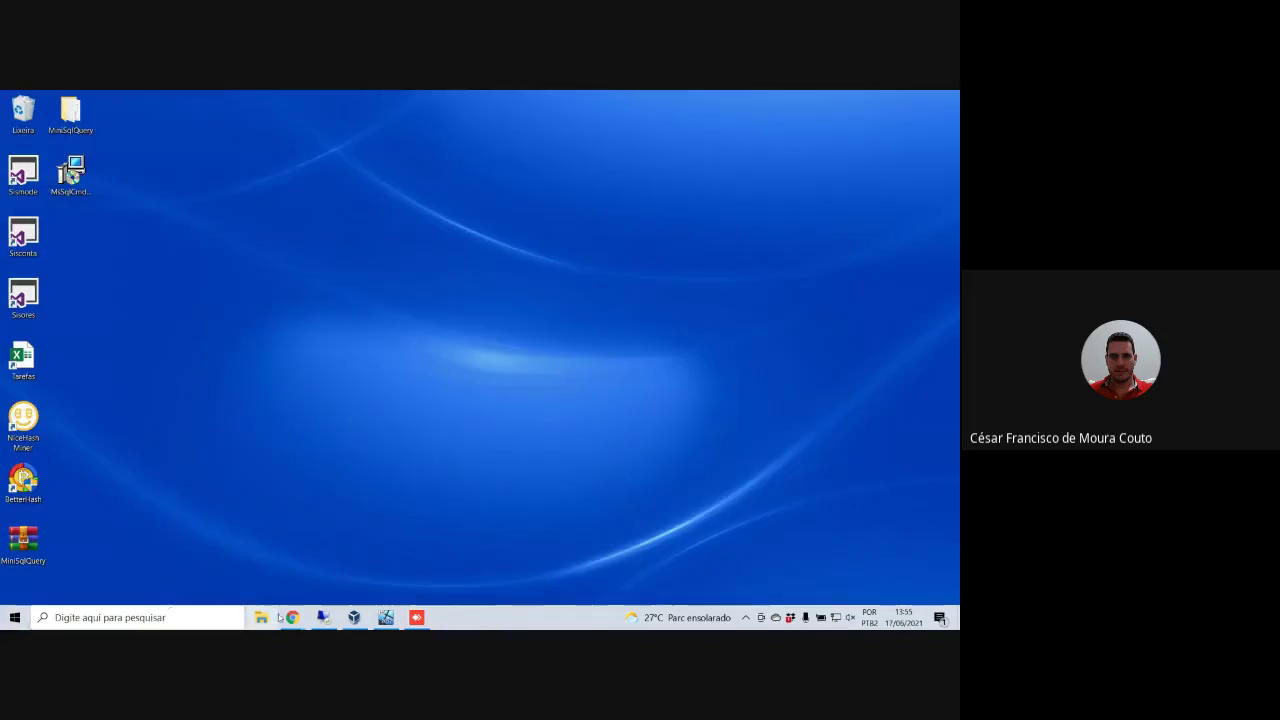
Open the router admin at 192.168.0.1 in a new Chrome tab and log in with the admin password
{"action": "mouse_move", "coordinate": [292, 617]}
{"action": "left_click", "coordinate": [235, 587]}
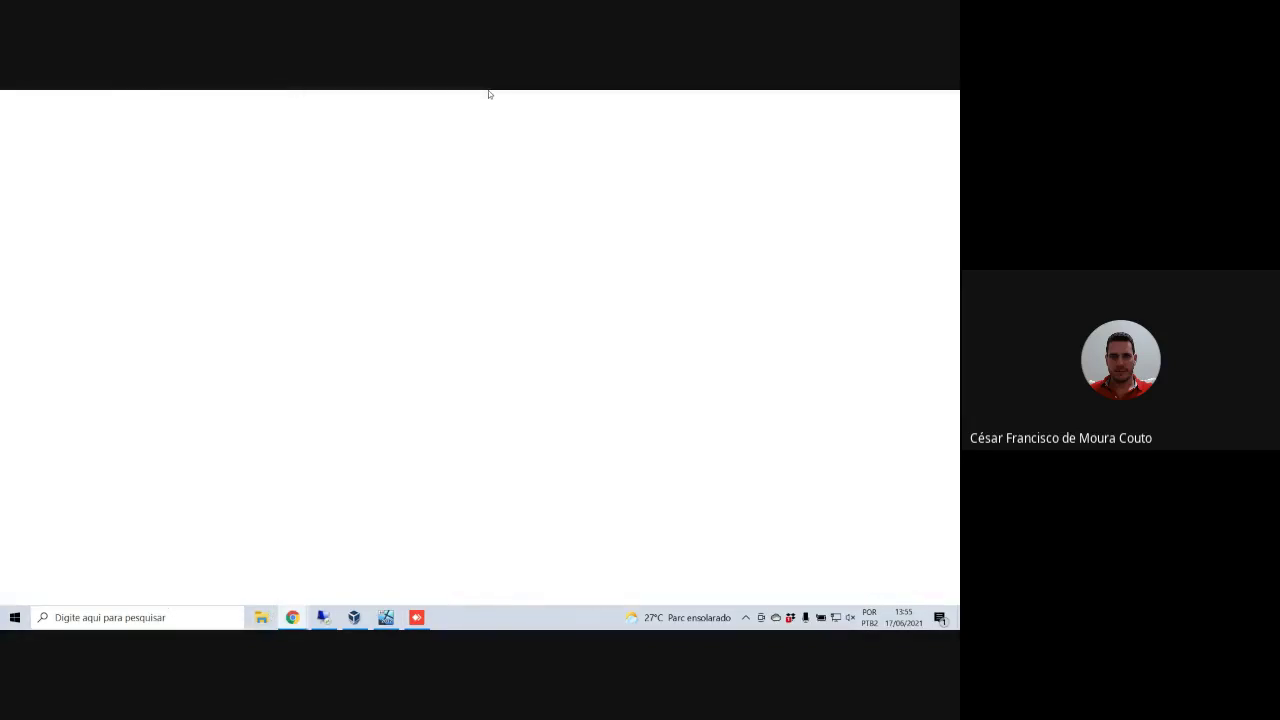
{"action": "key", "text": "ctrl+t"}
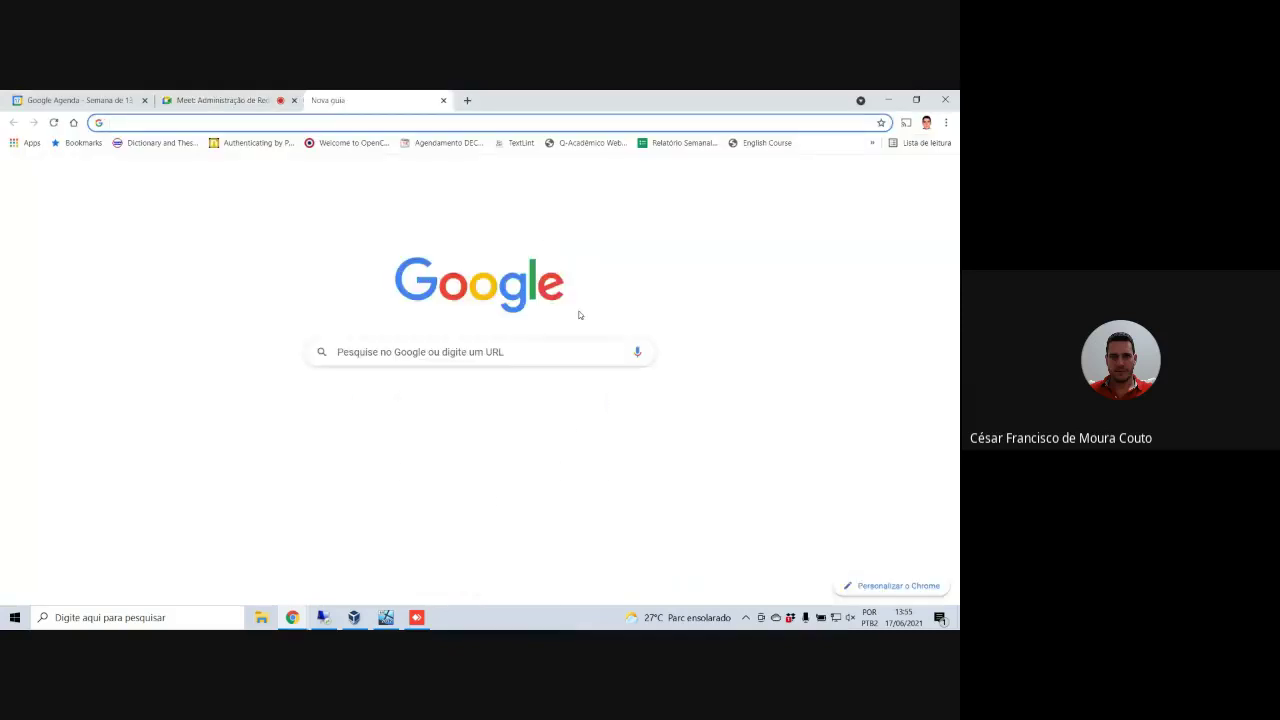
{"action": "type", "text": "192"}
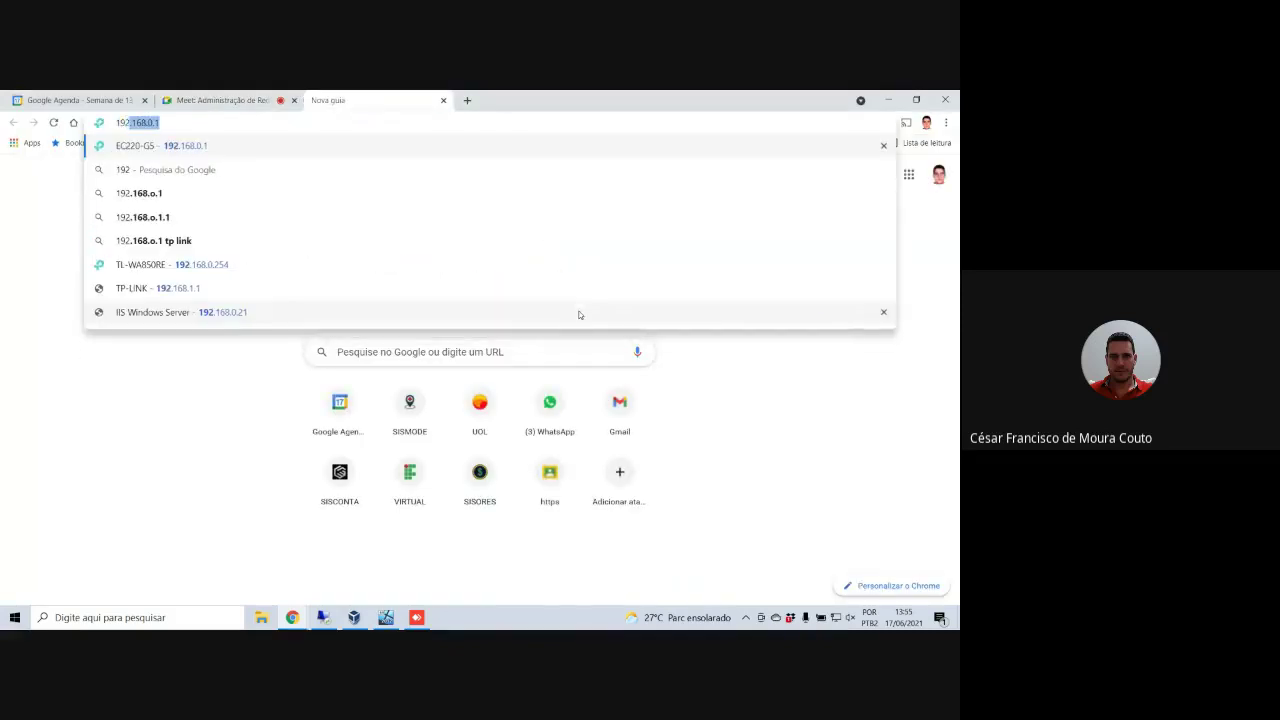
{"action": "type", "text": ".168.0.1"}
{"action": "key", "text": "Return"}
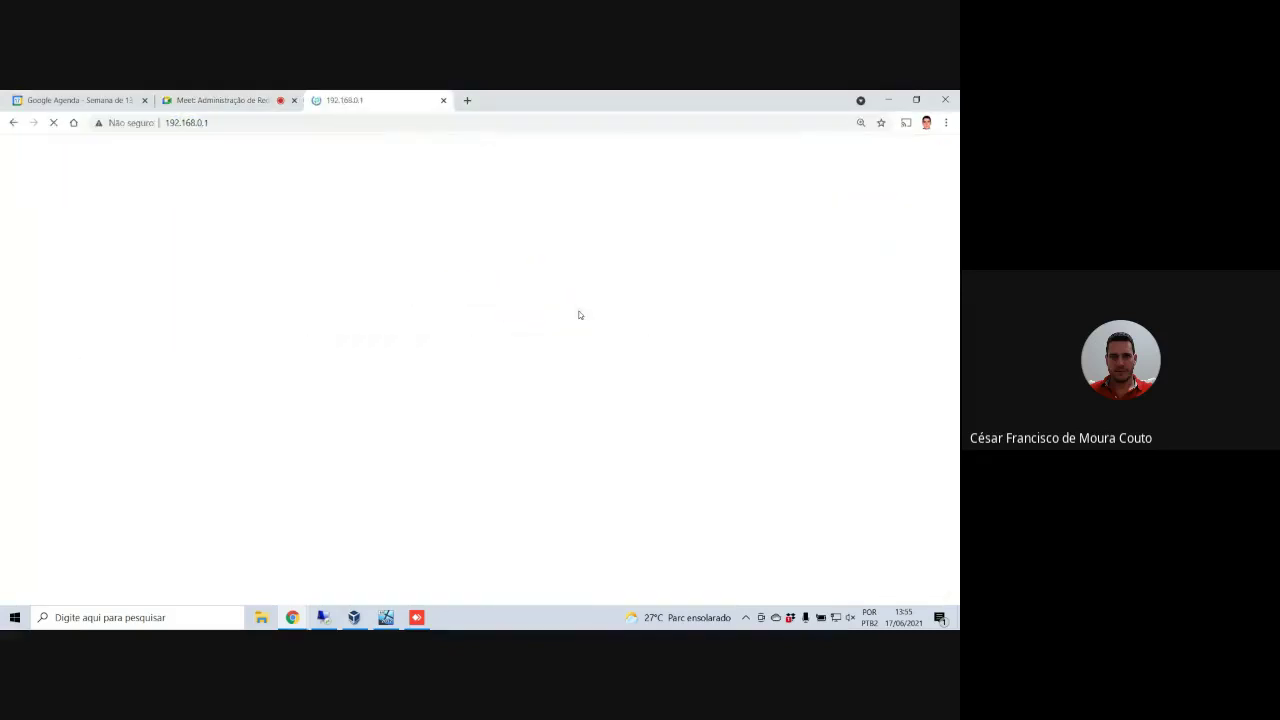
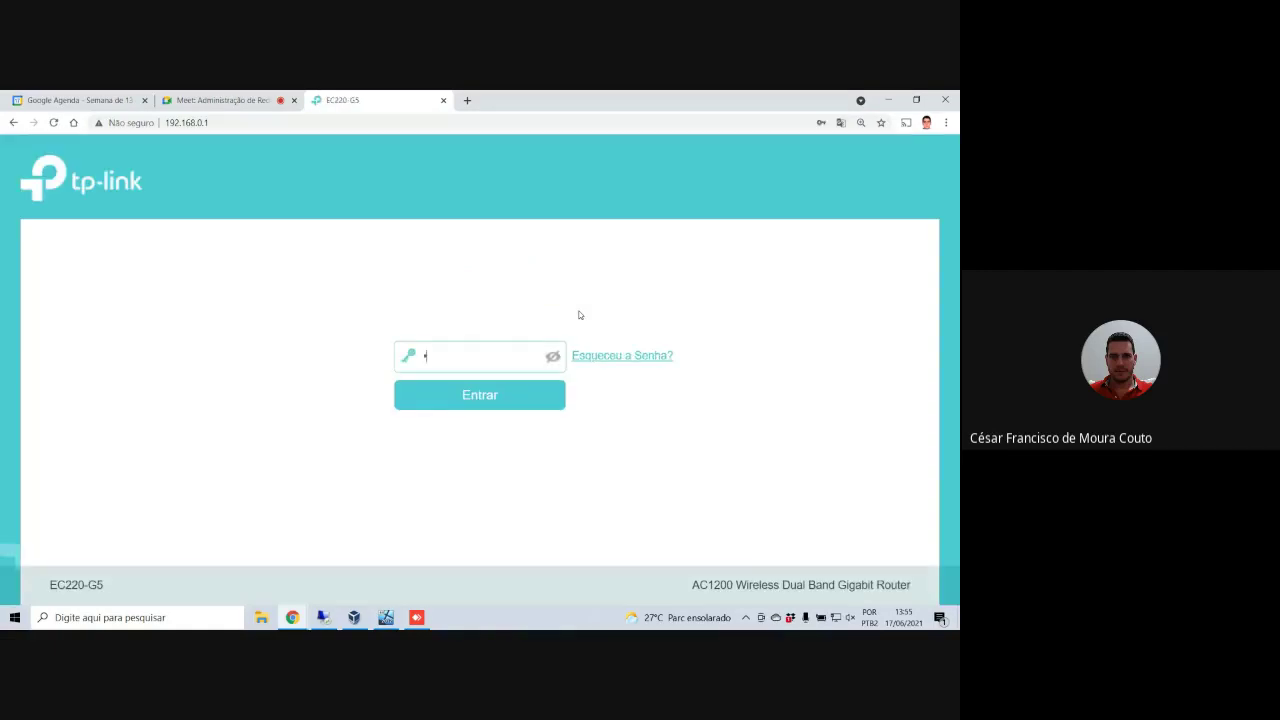
{"action": "key", "text": "Return"}
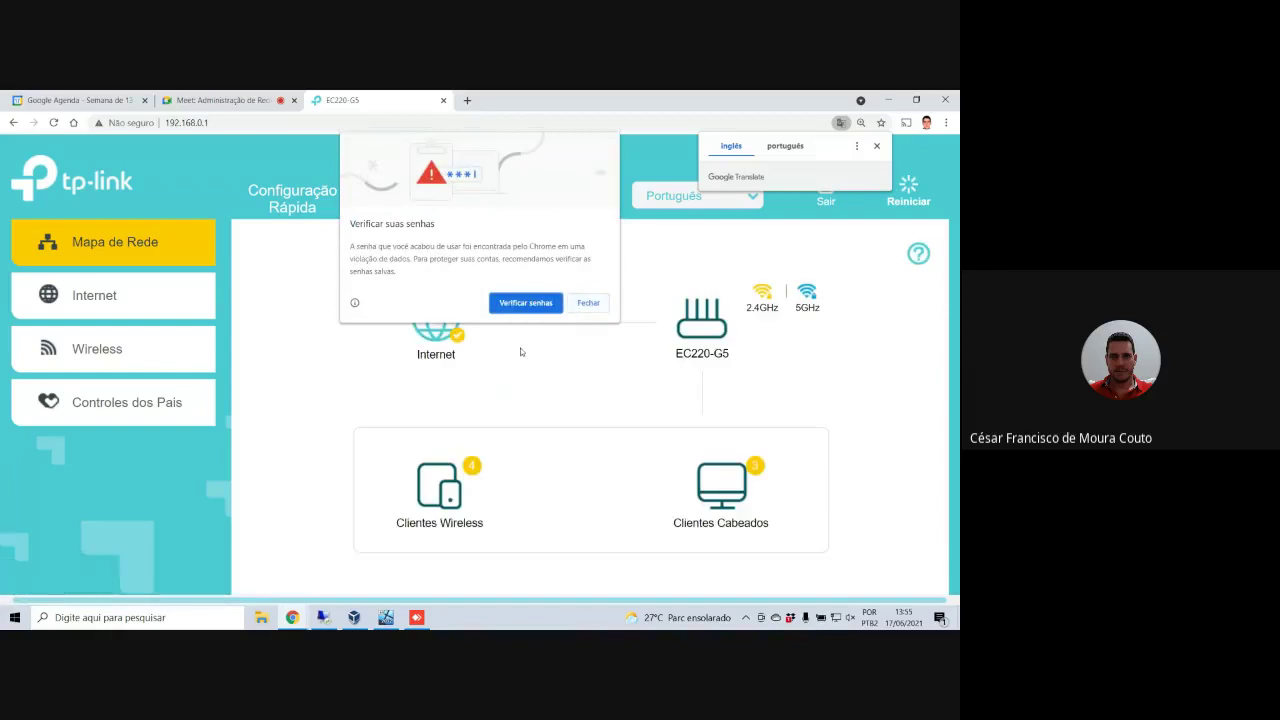
{"action": "left_click", "coordinate": [584, 306]}
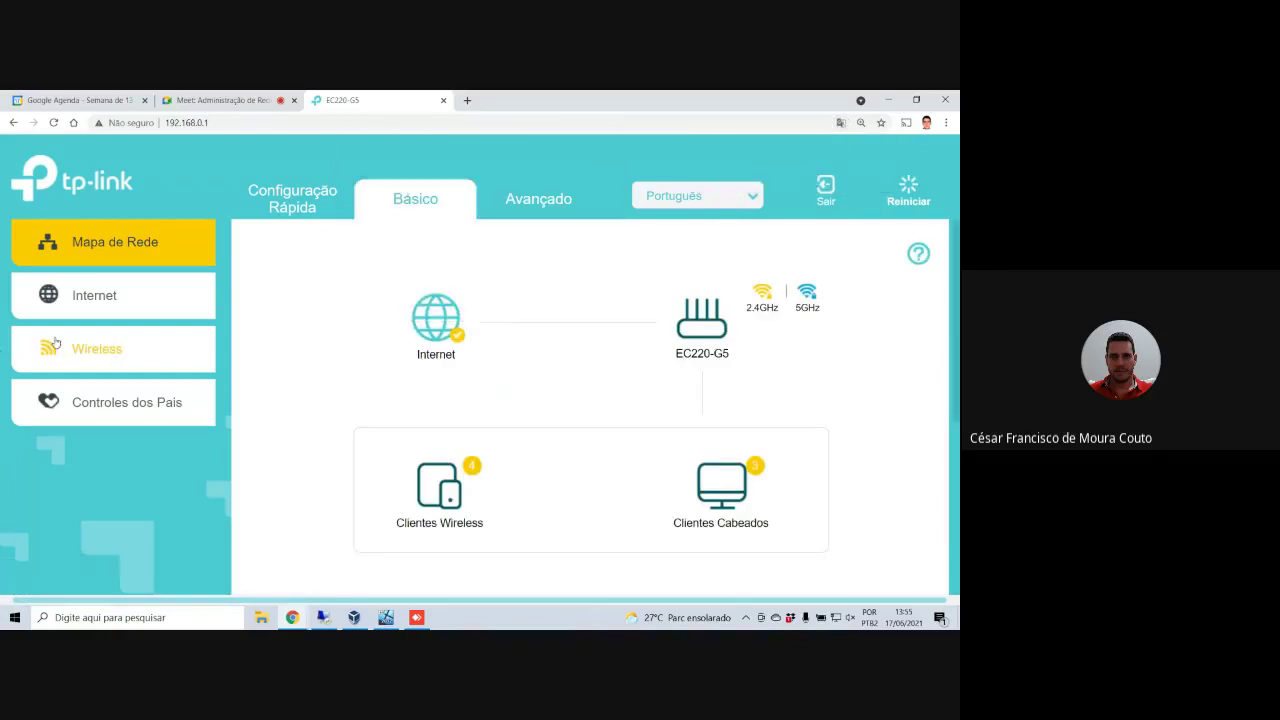
Switch to the Avançado settings and expand the Rede section
{"action": "left_click", "coordinate": [84, 303]}
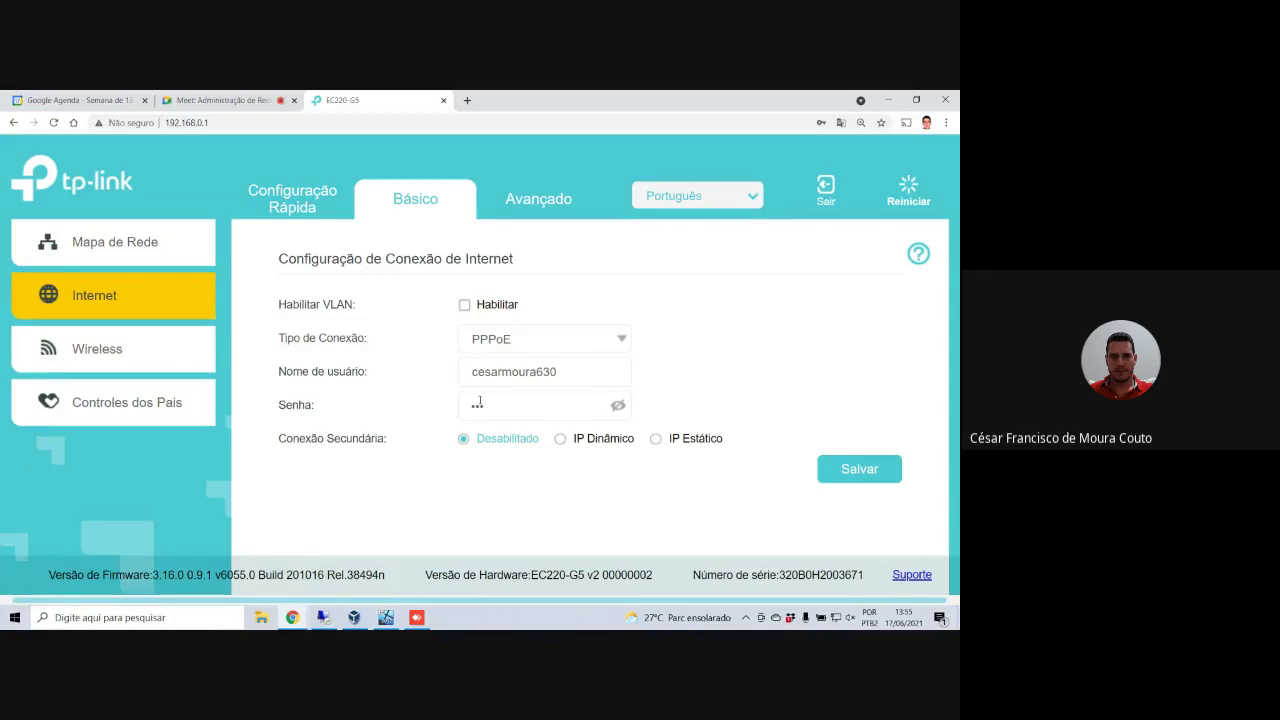
{"action": "key", "text": "ctrl+minus"}
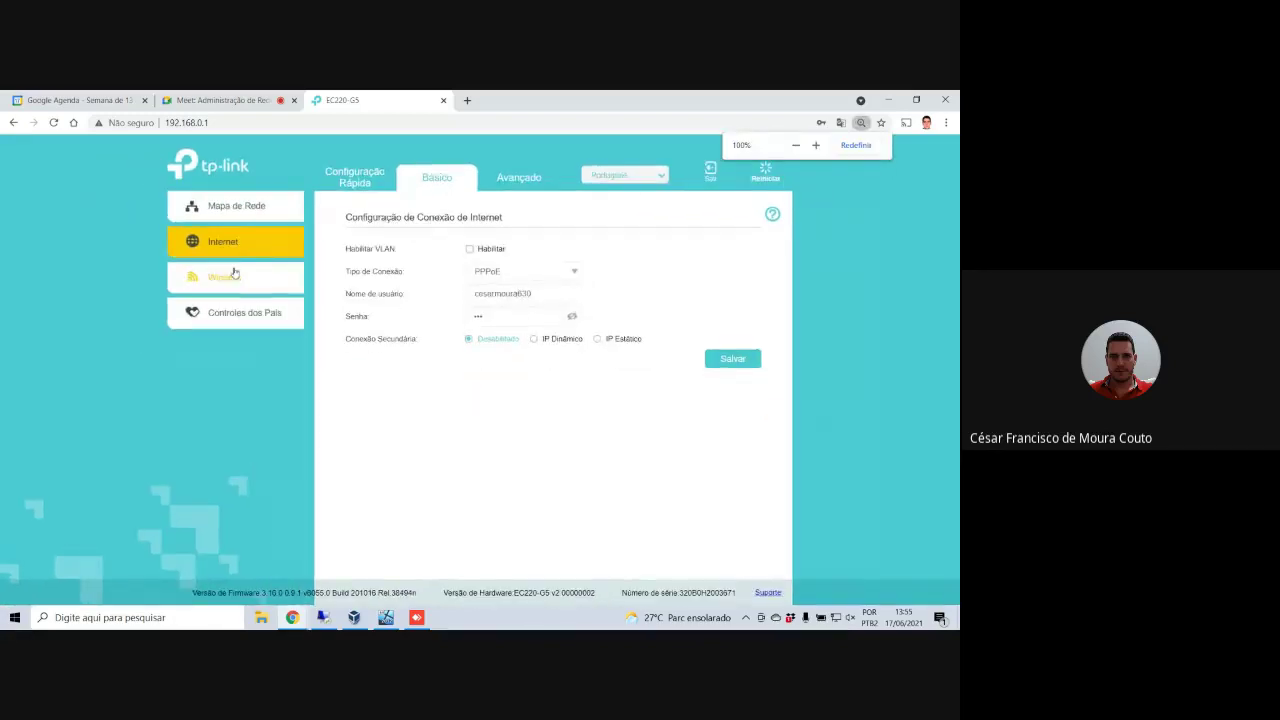
{"action": "left_click", "coordinate": [514, 180]}
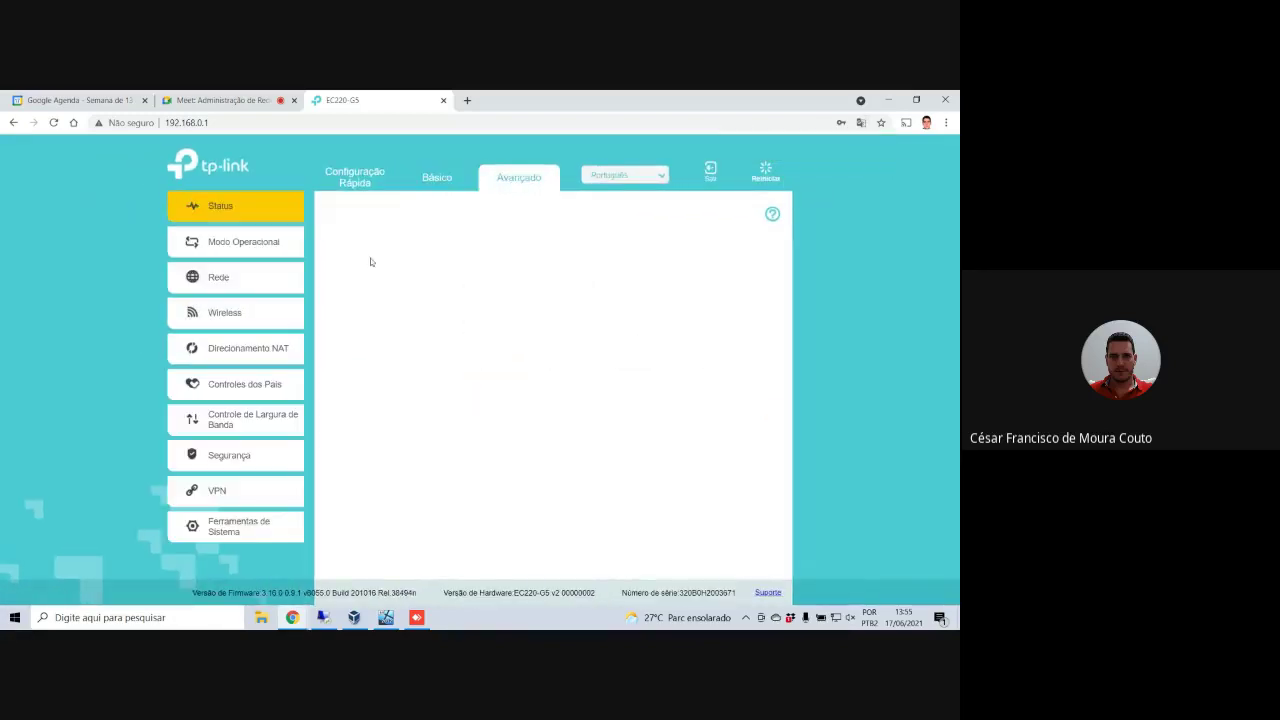
{"action": "left_click", "coordinate": [218, 277]}
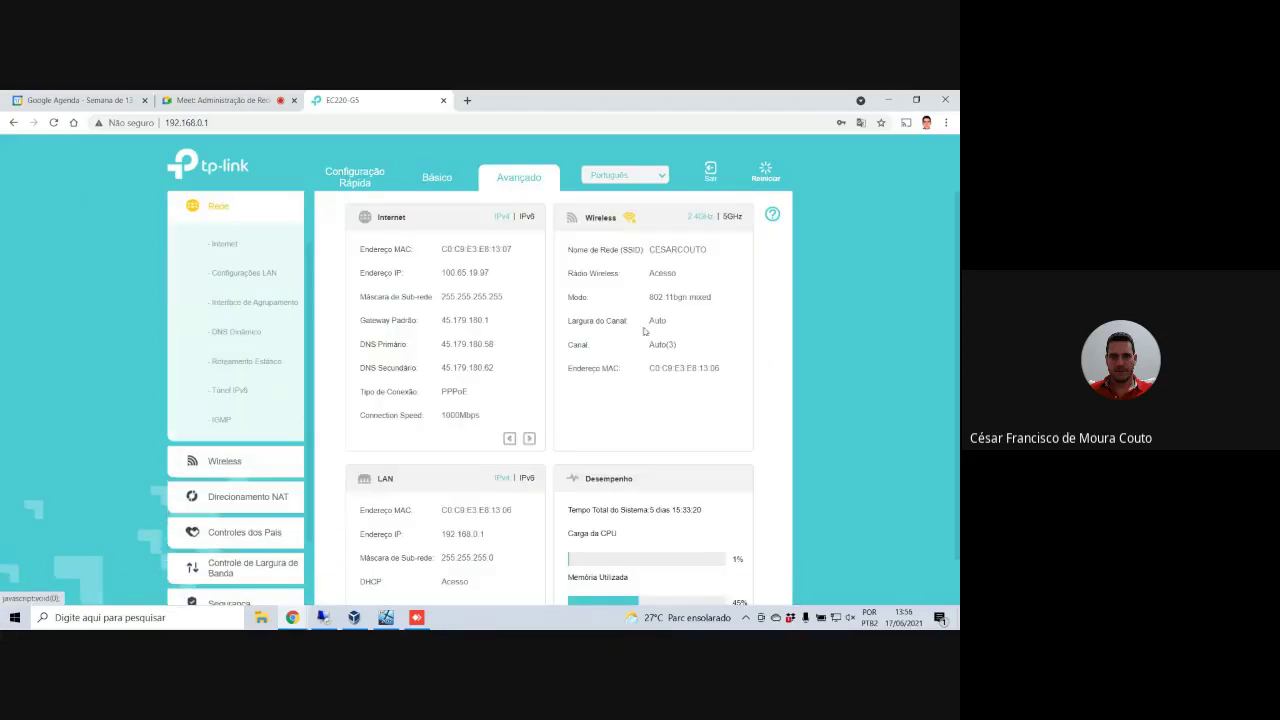
{"action": "scroll", "coordinate": [691, 340], "scroll_direction": "down", "scroll_amount": 2}
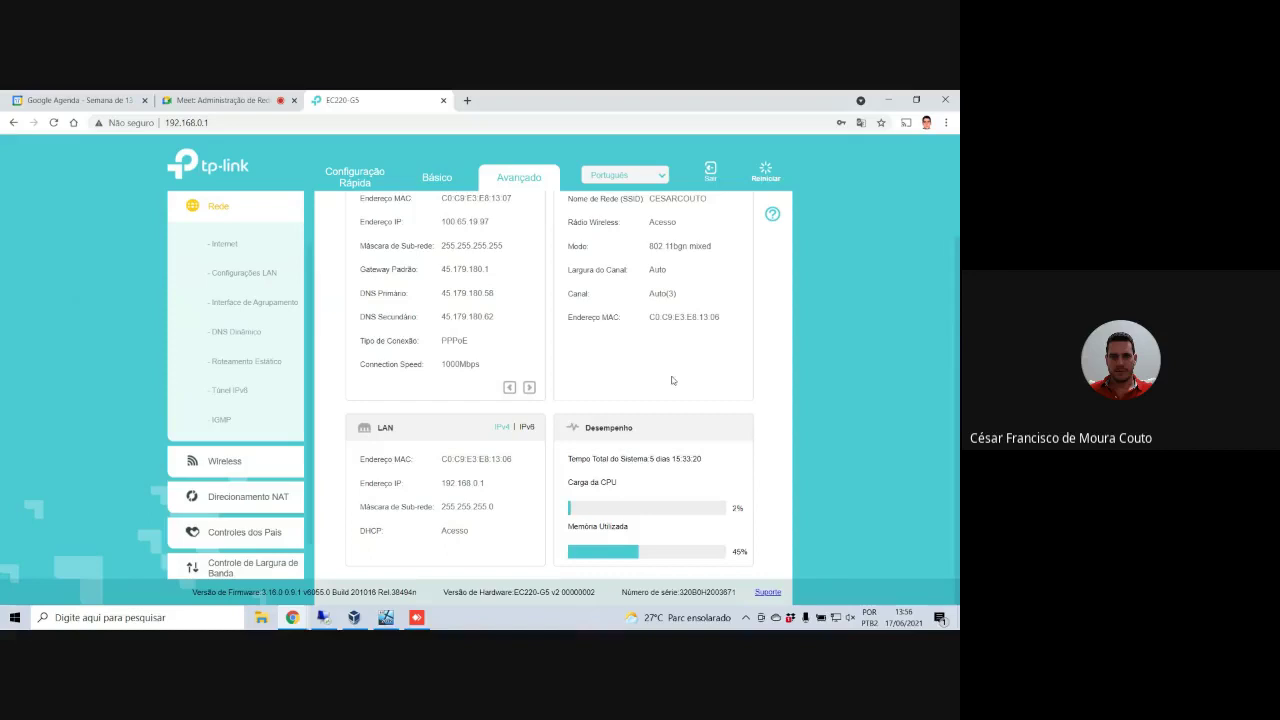
{"action": "scroll", "coordinate": [672, 380], "scroll_direction": "up", "scroll_amount": 2}
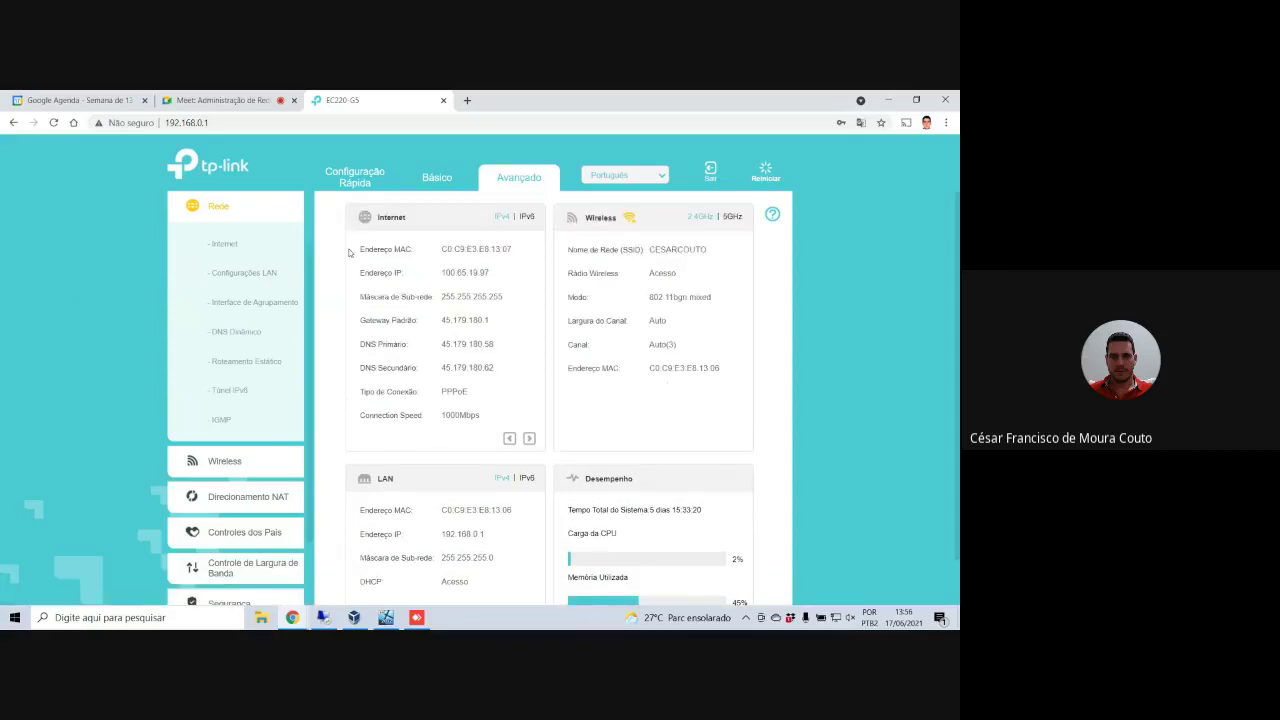
Highlight the internet IP 100.65.19.97 and the LAN IP 192.168.0.1 on the status page
{"action": "double_click", "coordinate": [400, 218]}
{"action": "left_click_drag", "start_coordinate": [440, 278], "coordinate": [492, 280]}
{"action": "left_click", "coordinate": [490, 275]}
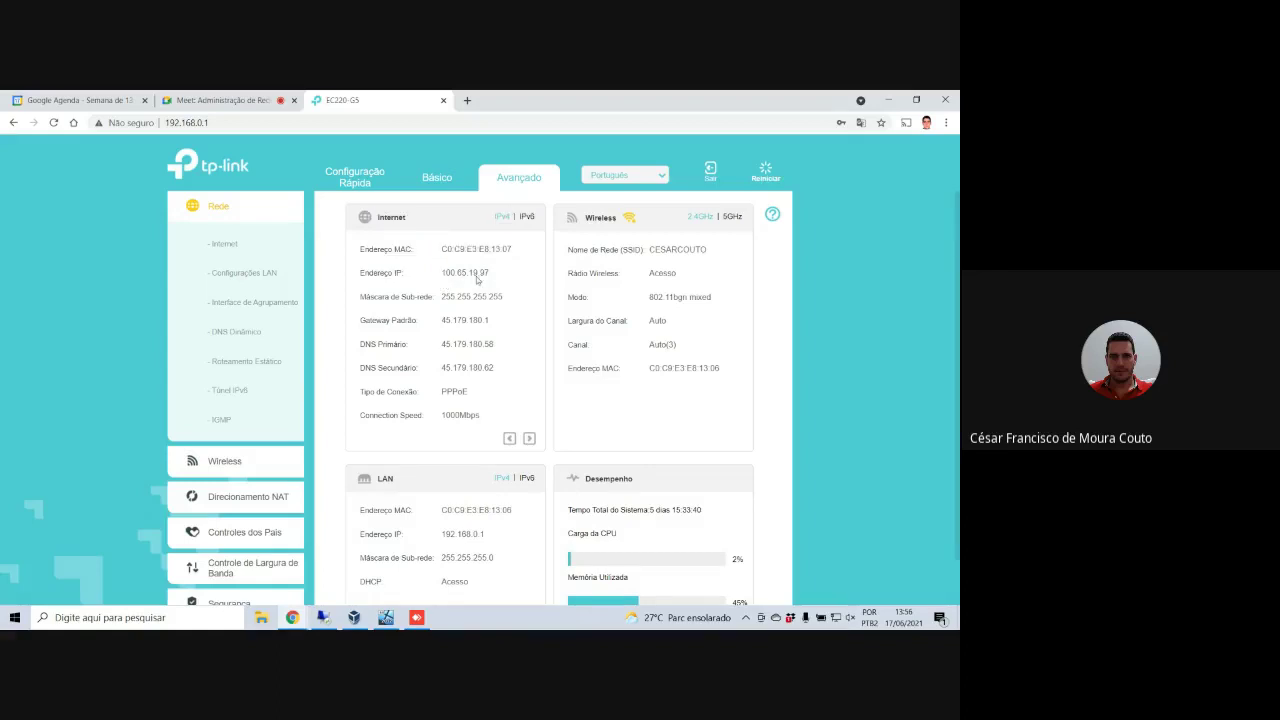
{"action": "double_click", "coordinate": [489, 277]}
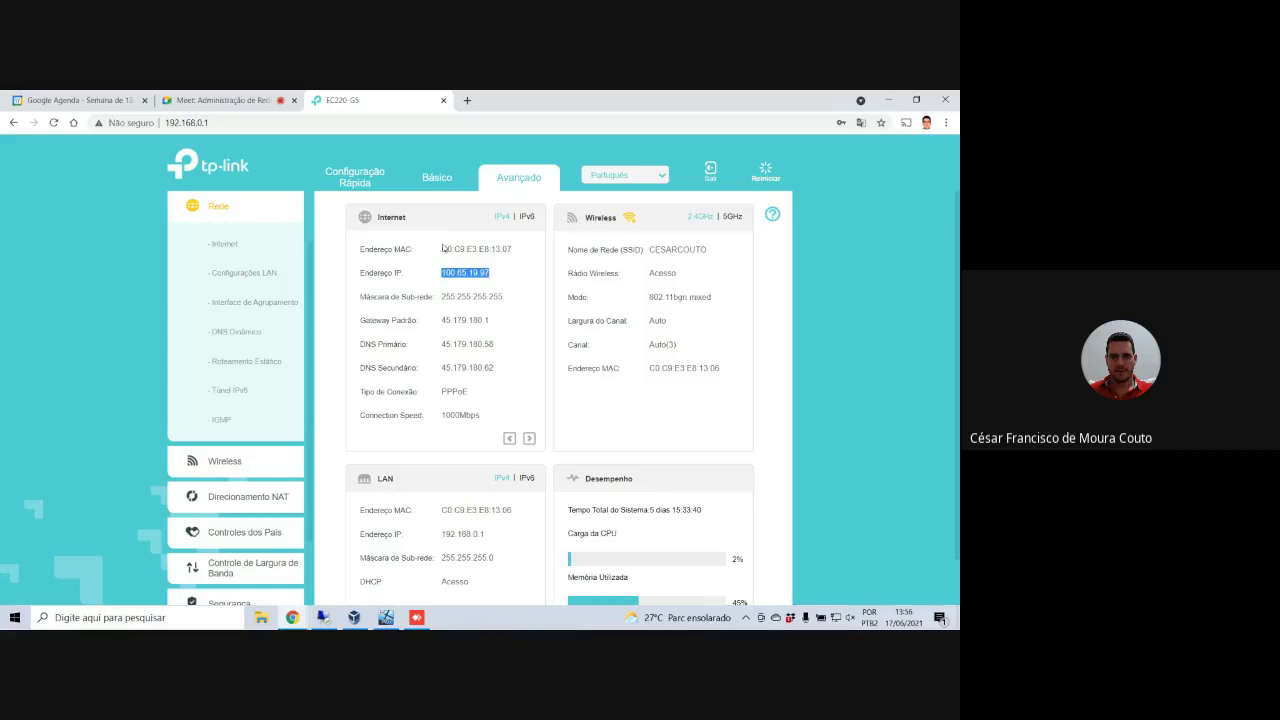
{"action": "scroll", "coordinate": [443, 374], "scroll_direction": "down", "scroll_amount": 1}
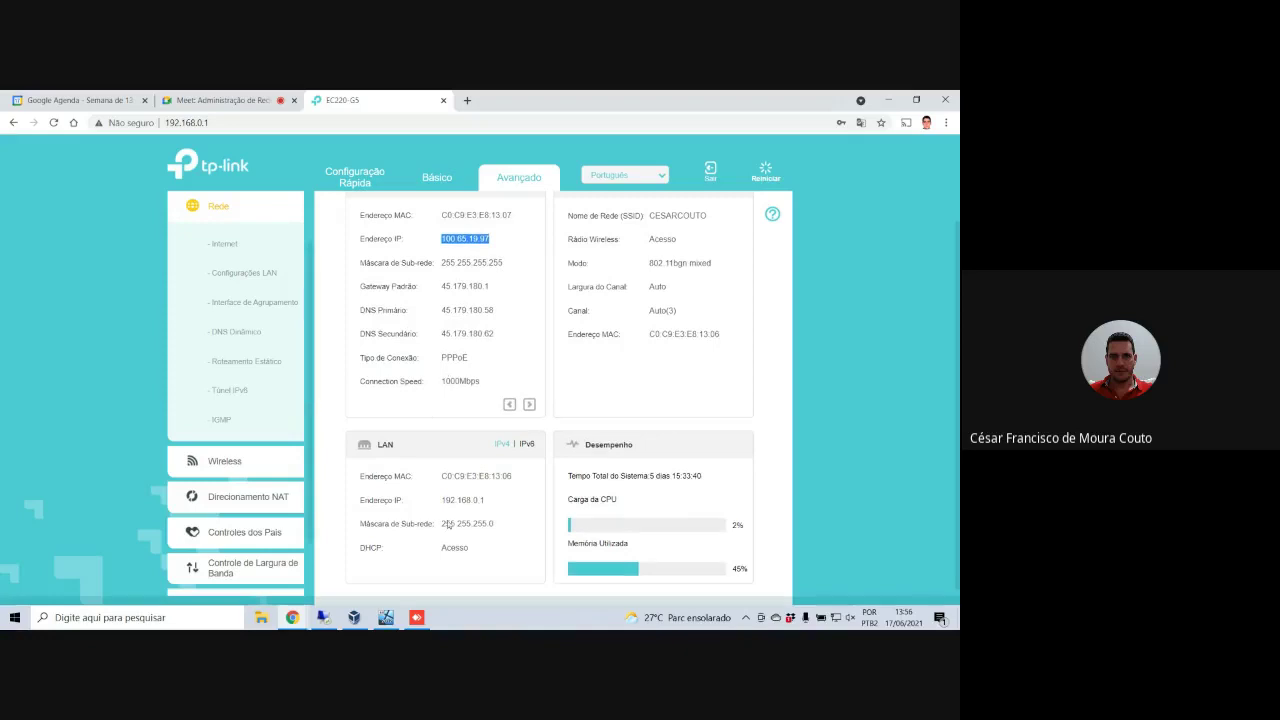
{"action": "left_click_drag", "start_coordinate": [444, 502], "coordinate": [488, 502]}
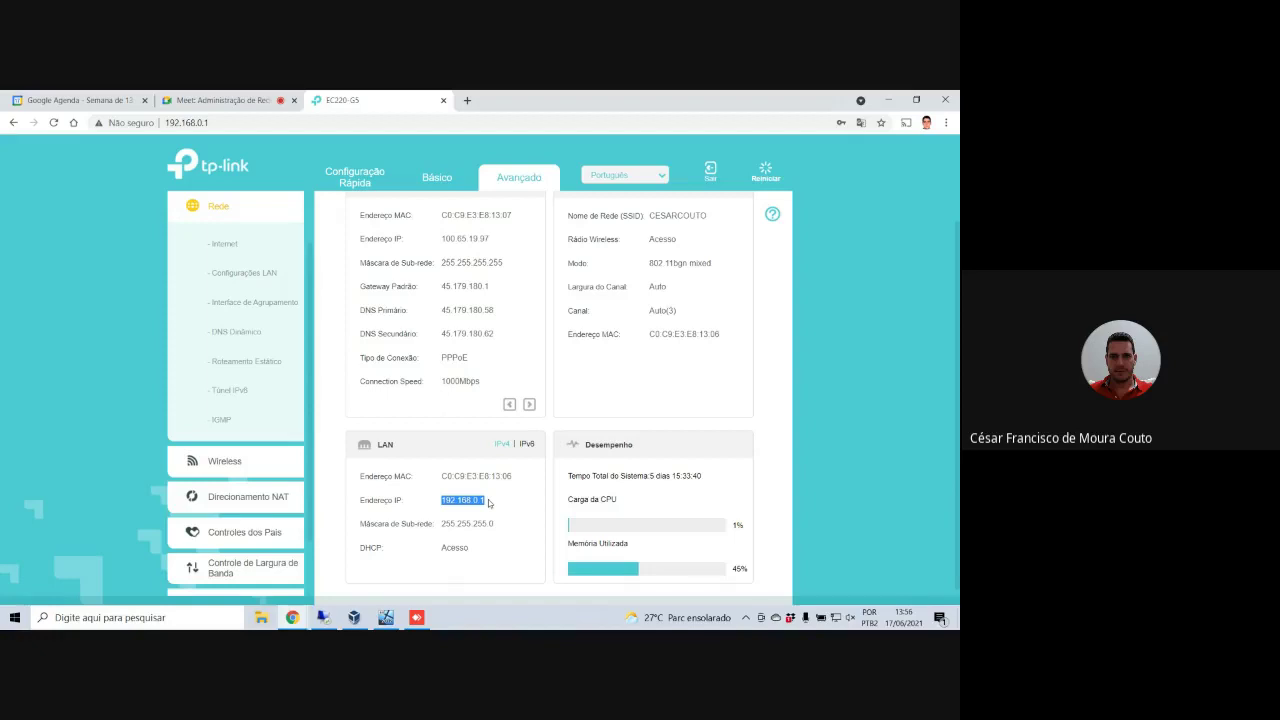
{"action": "left_click", "coordinate": [185, 205]}
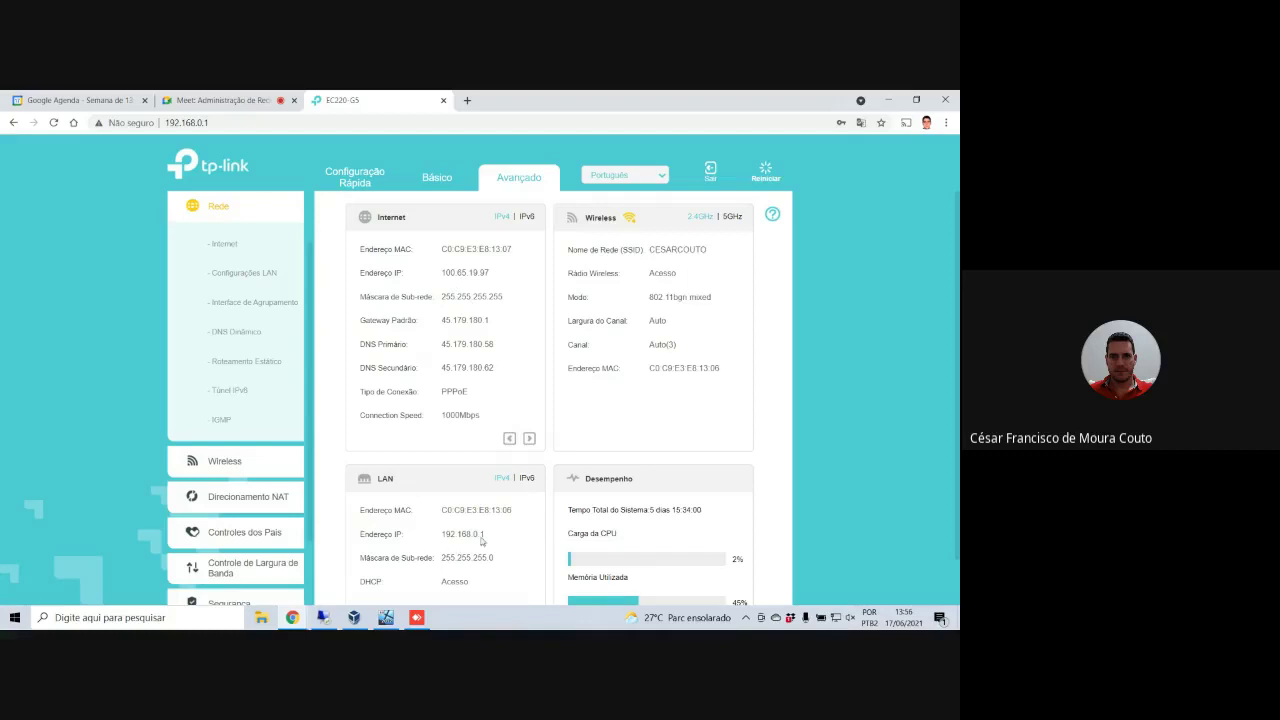
{"action": "left_click_drag", "start_coordinate": [487, 534], "coordinate": [432, 534]}
{"action": "left_click", "coordinate": [444, 279]}
{"action": "left_click_drag", "start_coordinate": [444, 279], "coordinate": [493, 285]}
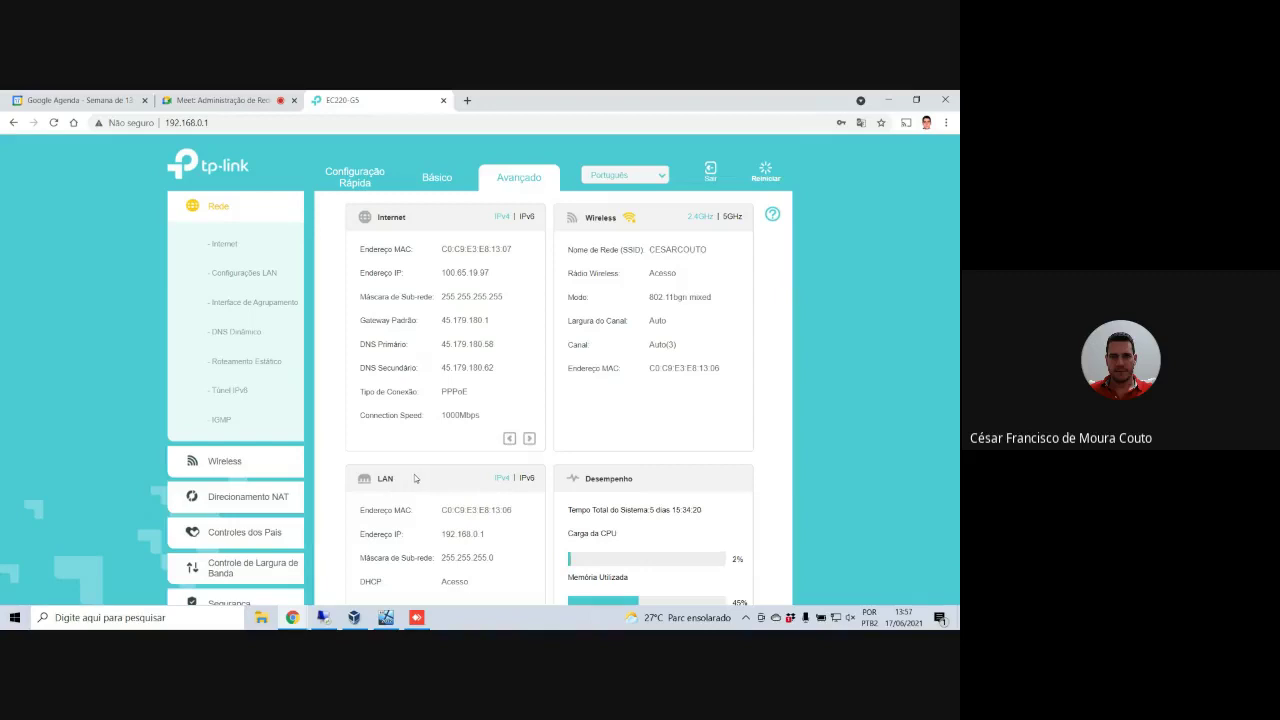
Highlight the internet MAC and IP rows and the PPPoE connection type
{"action": "left_click_drag", "start_coordinate": [360, 248], "coordinate": [455, 423]}
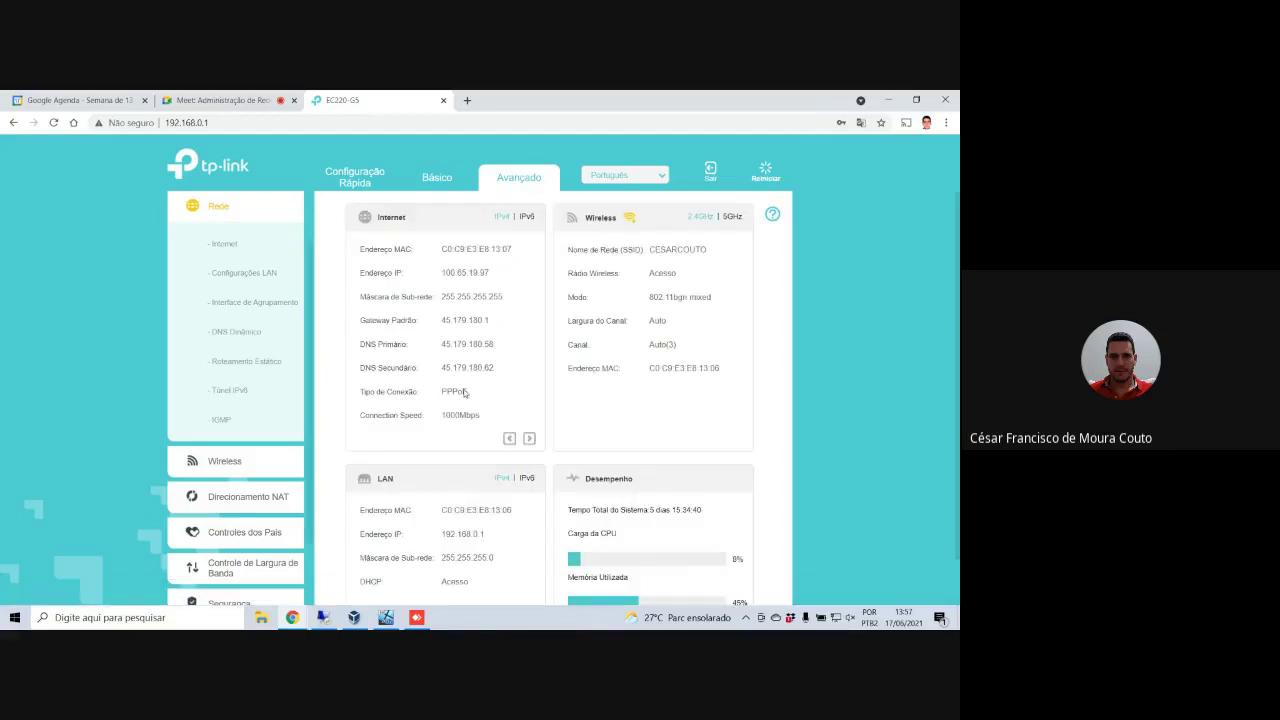
{"action": "double_click", "coordinate": [455, 391]}
{"action": "scroll", "coordinate": [424, 423], "scroll_direction": "down", "scroll_amount": 1}
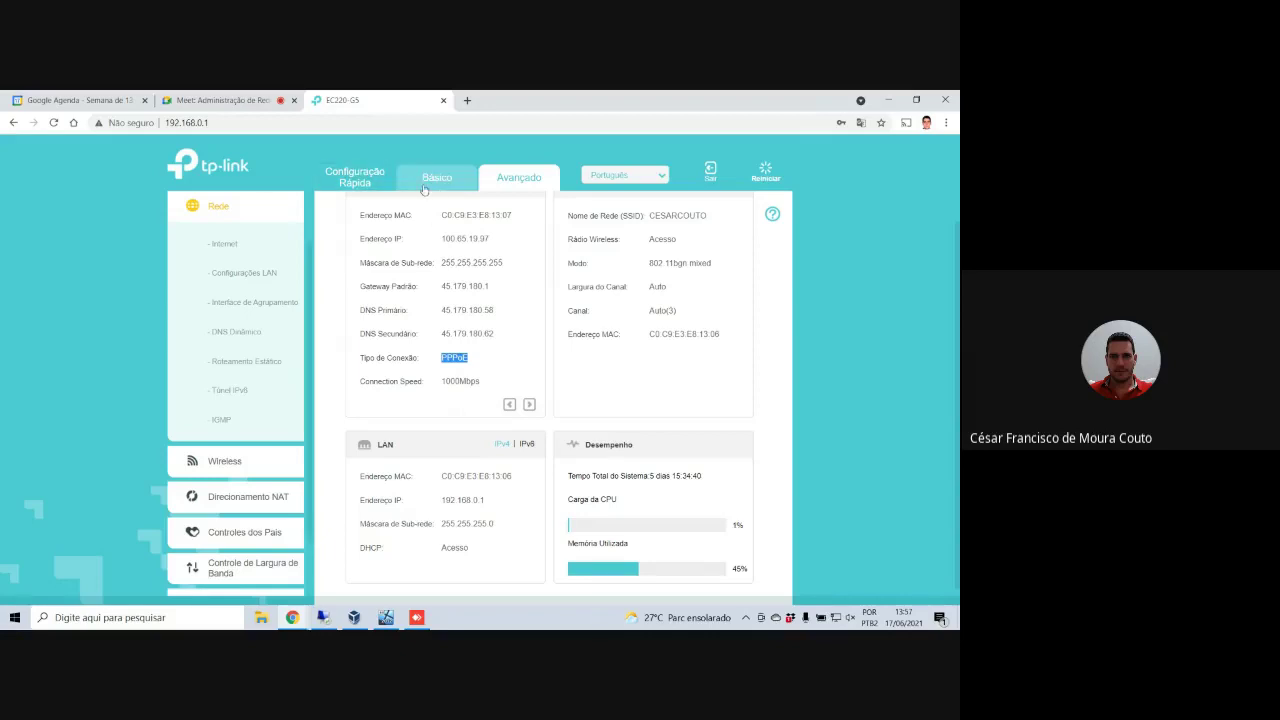
{"action": "scroll", "coordinate": [438, 295], "scroll_direction": "up", "scroll_amount": 1}
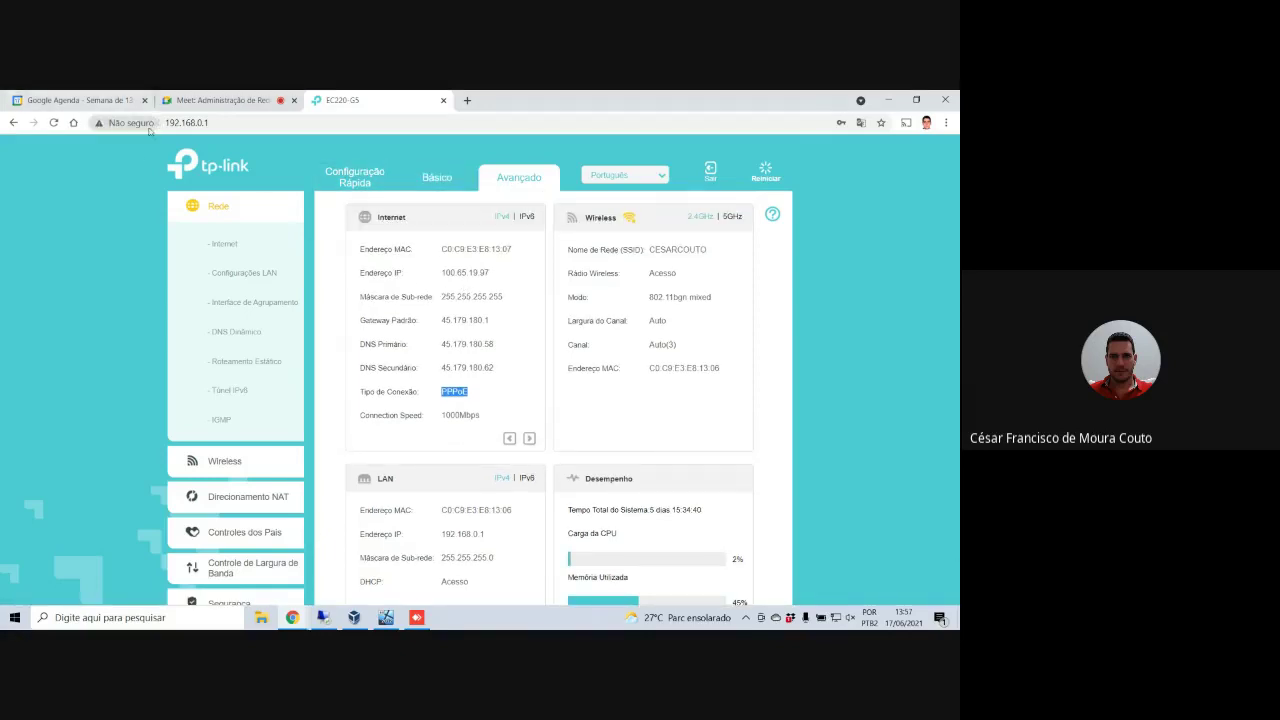
{"action": "left_click", "coordinate": [386, 617]}
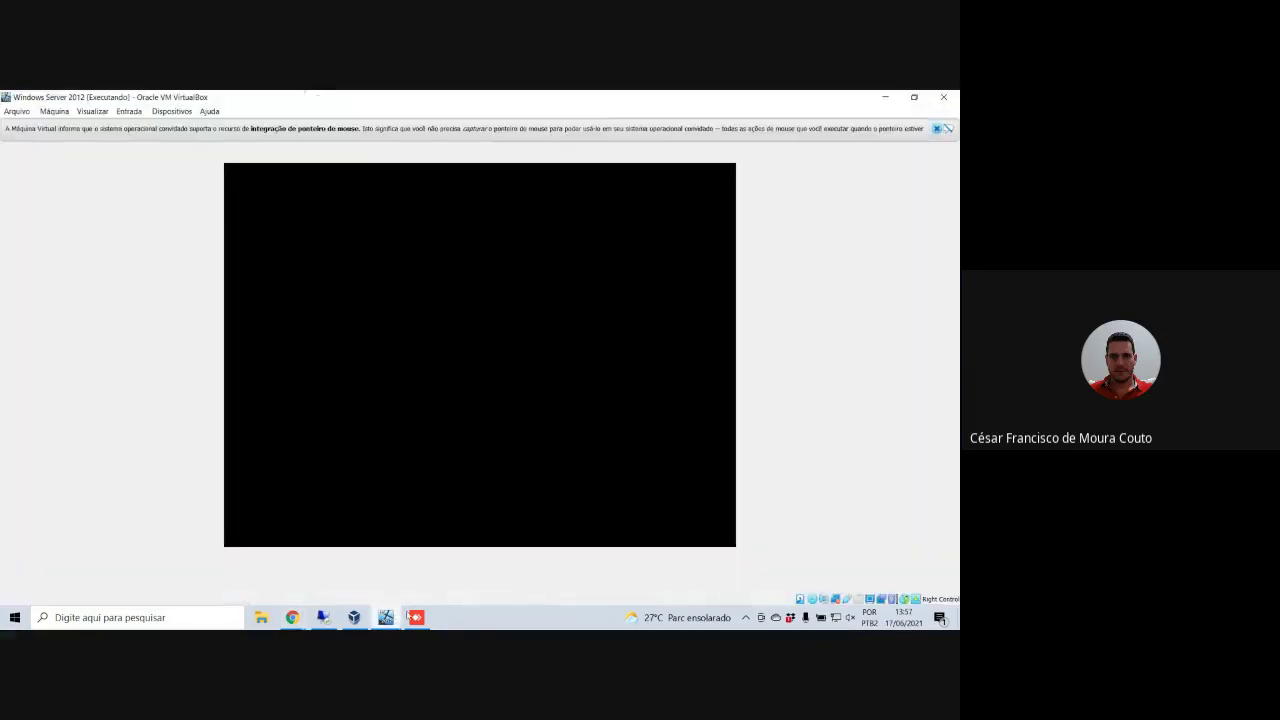
Check the DNS server entries 8.8.8.8 and 8.8.4.4 on the DNS page
{"action": "left_click", "coordinate": [416, 617]}
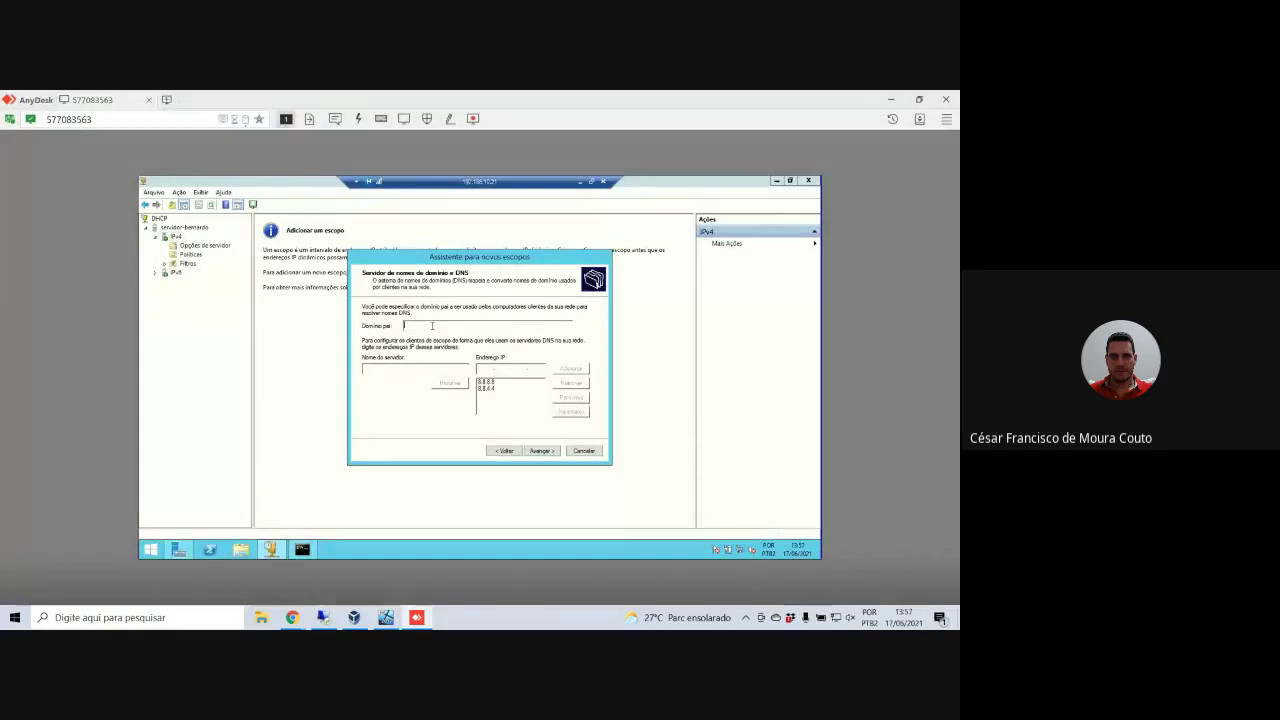
{"action": "left_click", "coordinate": [500, 451]}
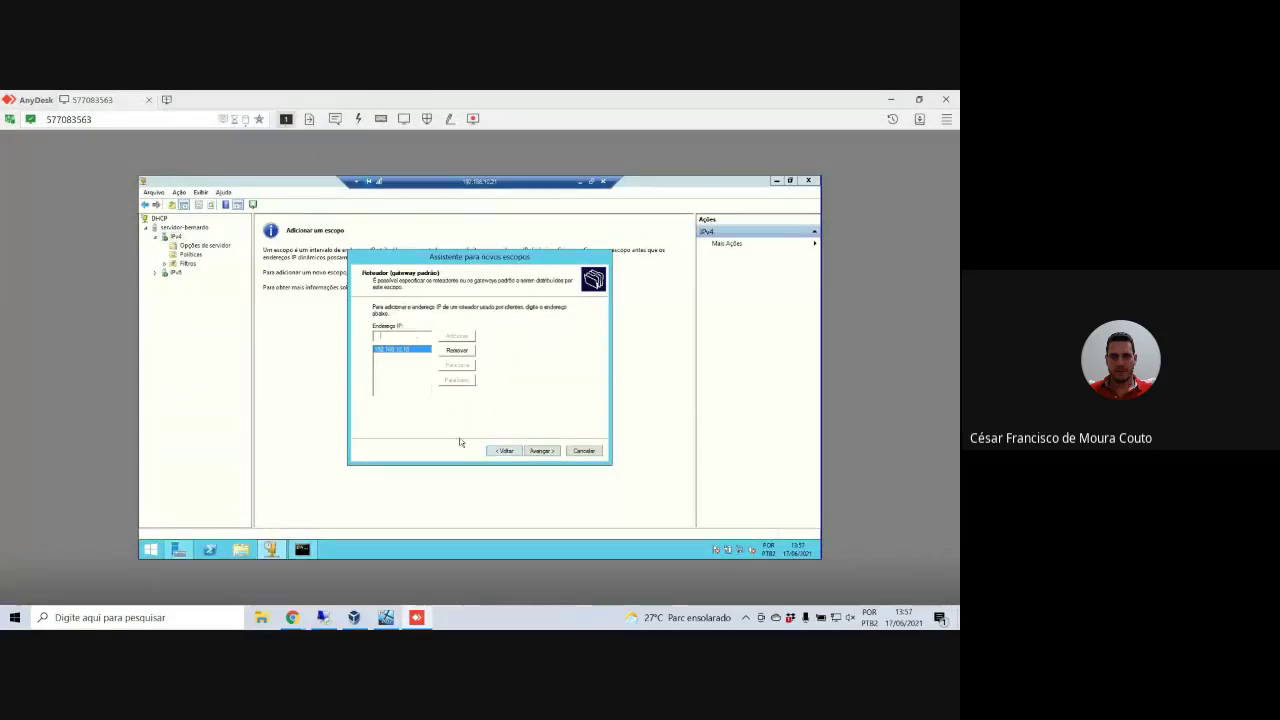
{"action": "left_click", "coordinate": [541, 451]}
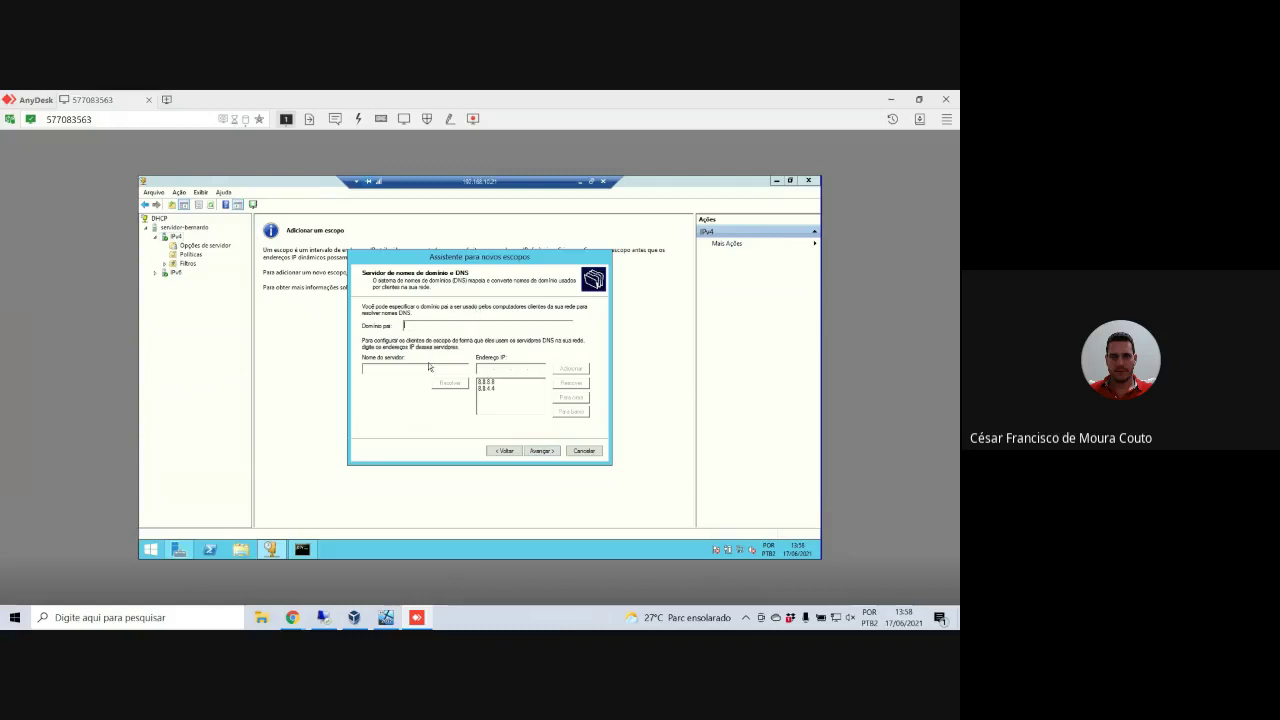
{"action": "left_click", "coordinate": [486, 383]}
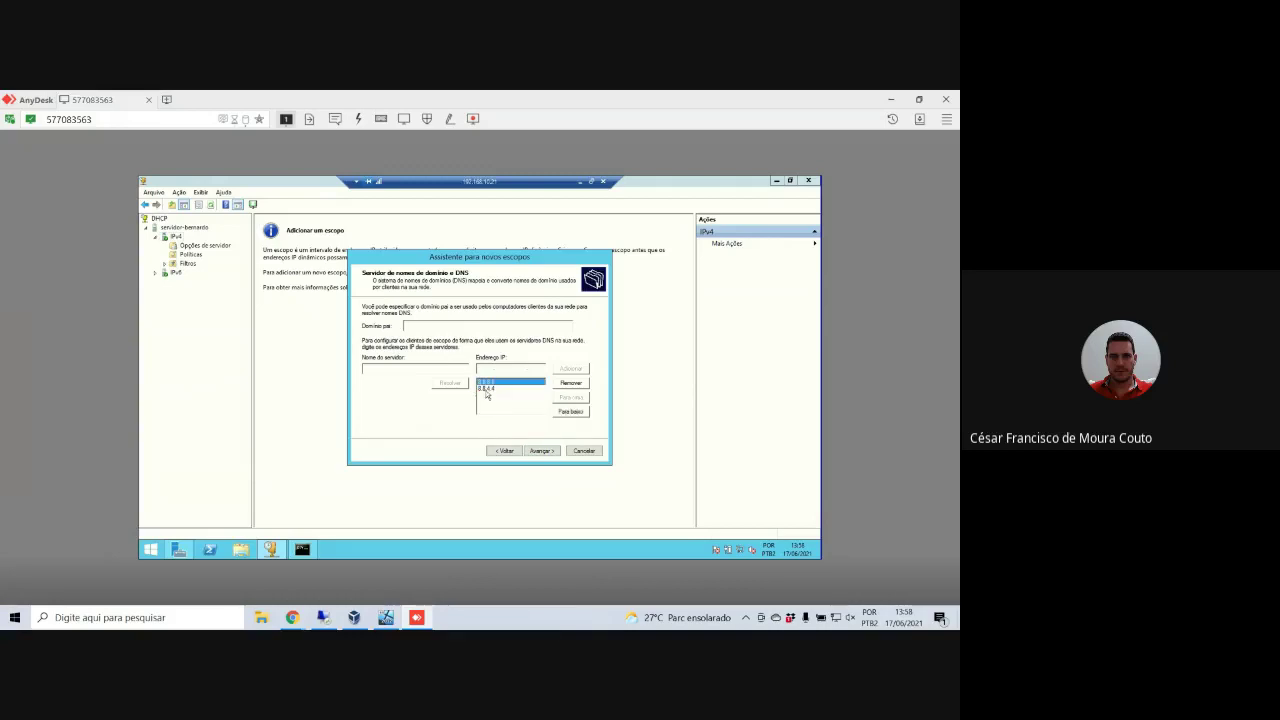
{"action": "left_click", "coordinate": [486, 389]}
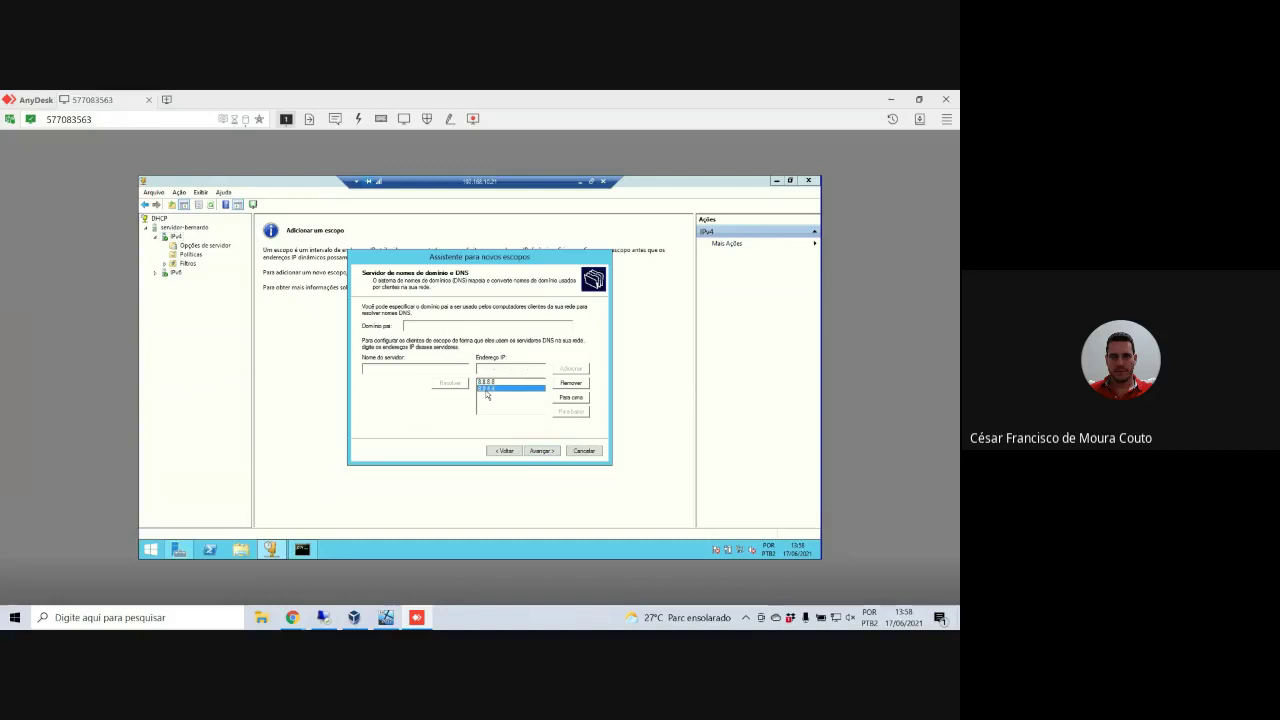
Skip the WINS page, choose to activate the scope now, and finish the wizard
{"action": "left_click", "coordinate": [541, 451]}
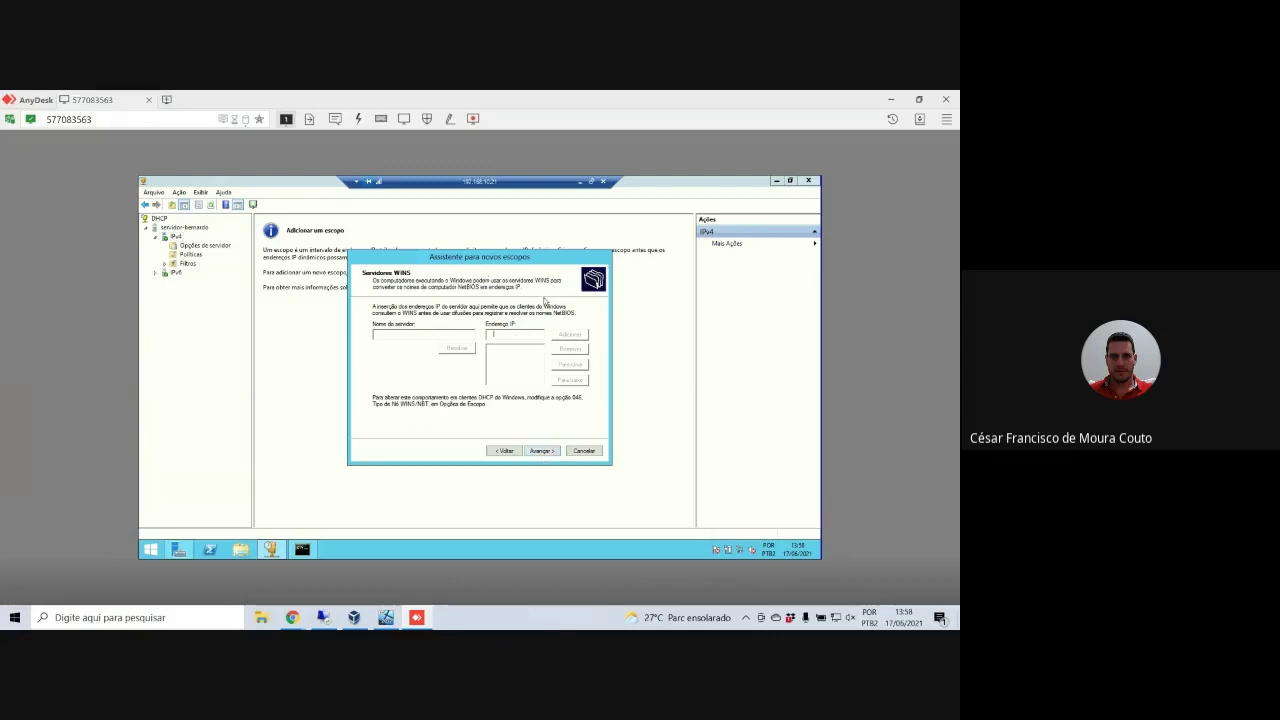
{"action": "left_click", "coordinate": [542, 451]}
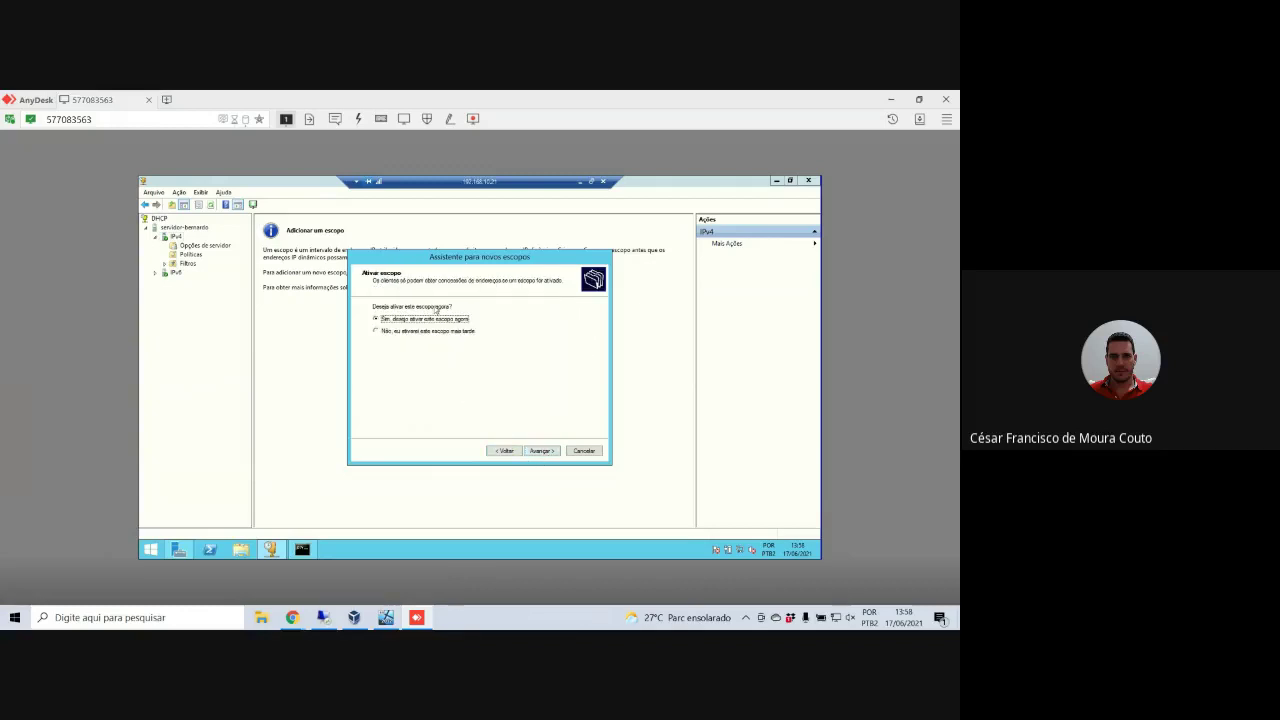
{"action": "left_click", "coordinate": [542, 451]}
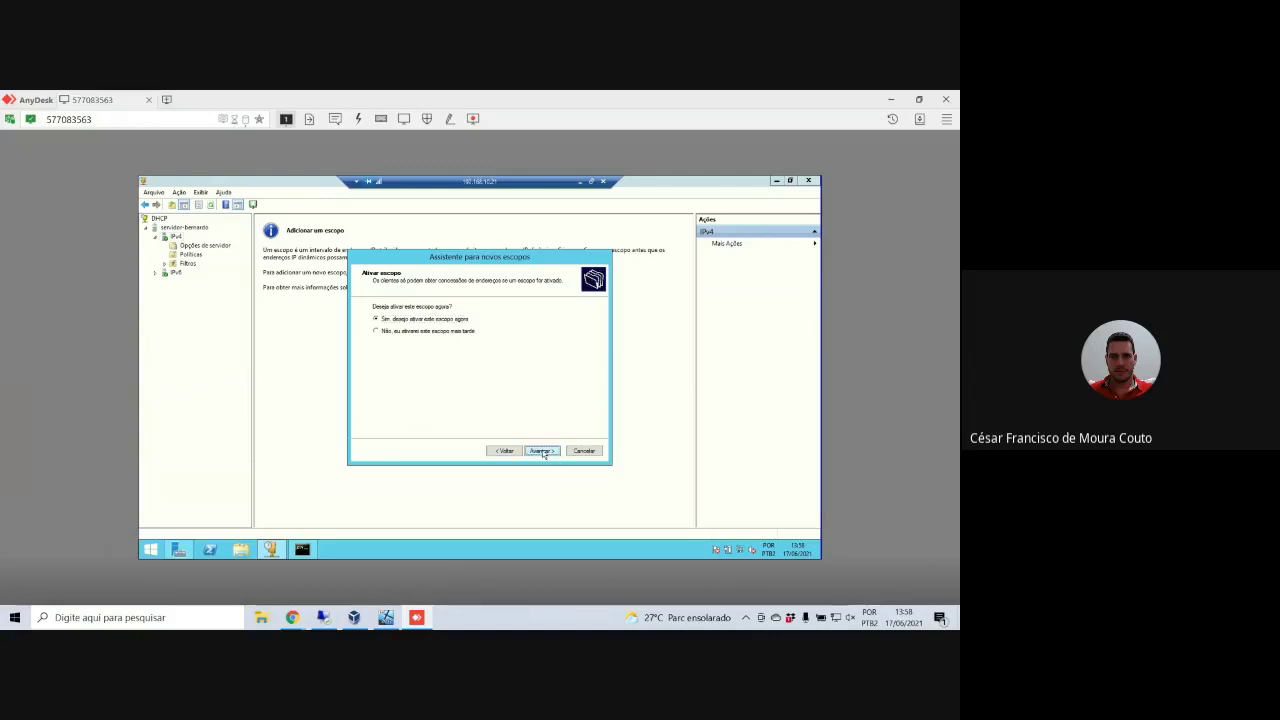
{"action": "left_click", "coordinate": [542, 451]}
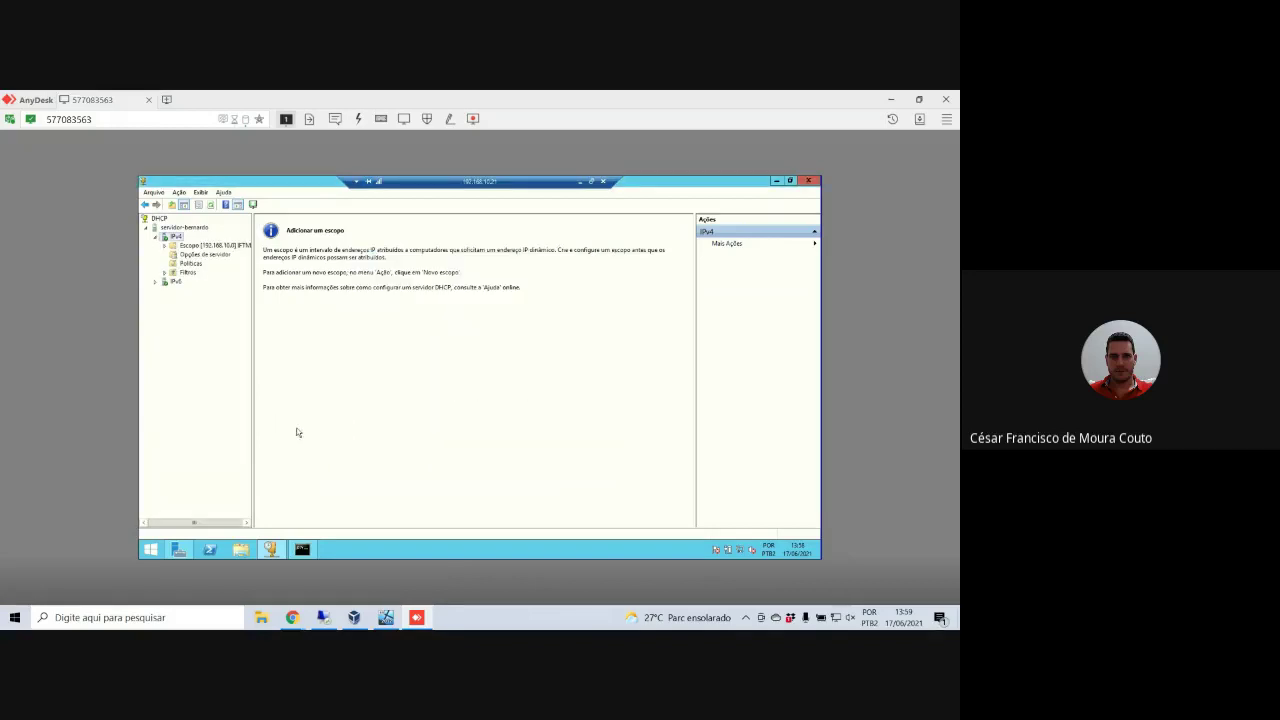
Browse the 192.168.10.0 scope's address pool ranges, reservations, scope options and active leases
{"action": "double_click", "coordinate": [214, 245]}
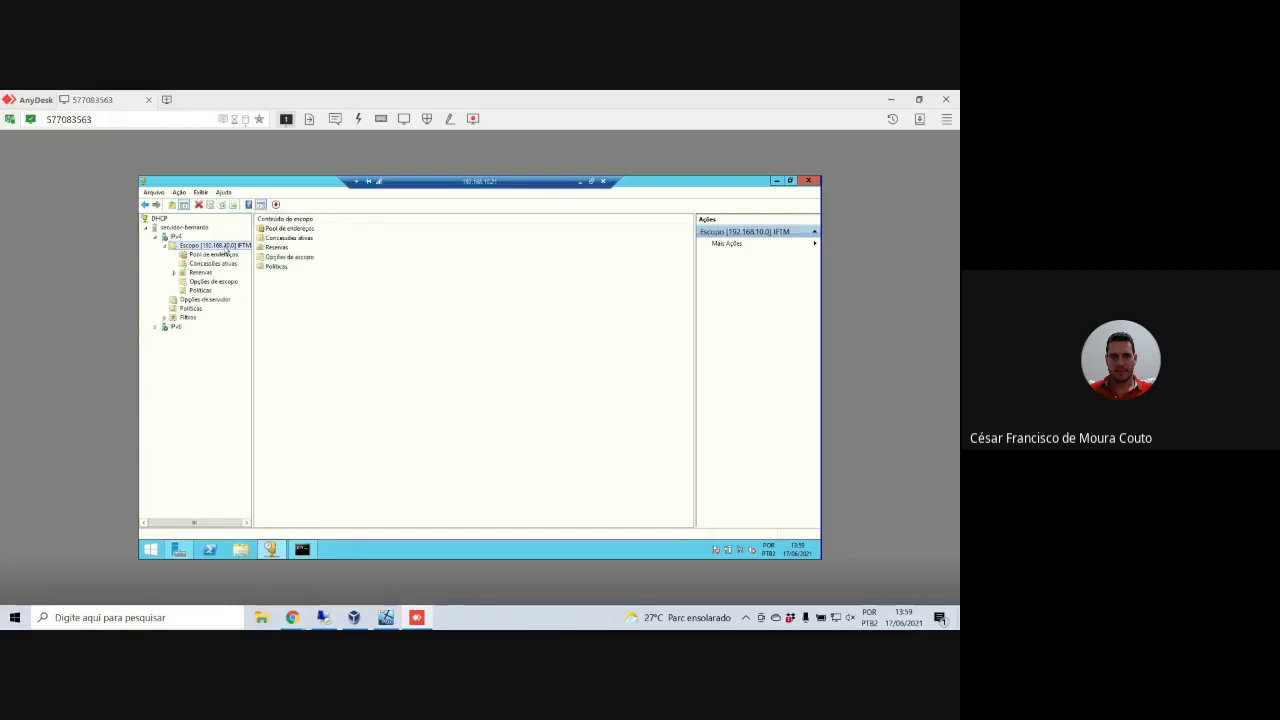
{"action": "left_click", "coordinate": [219, 265]}
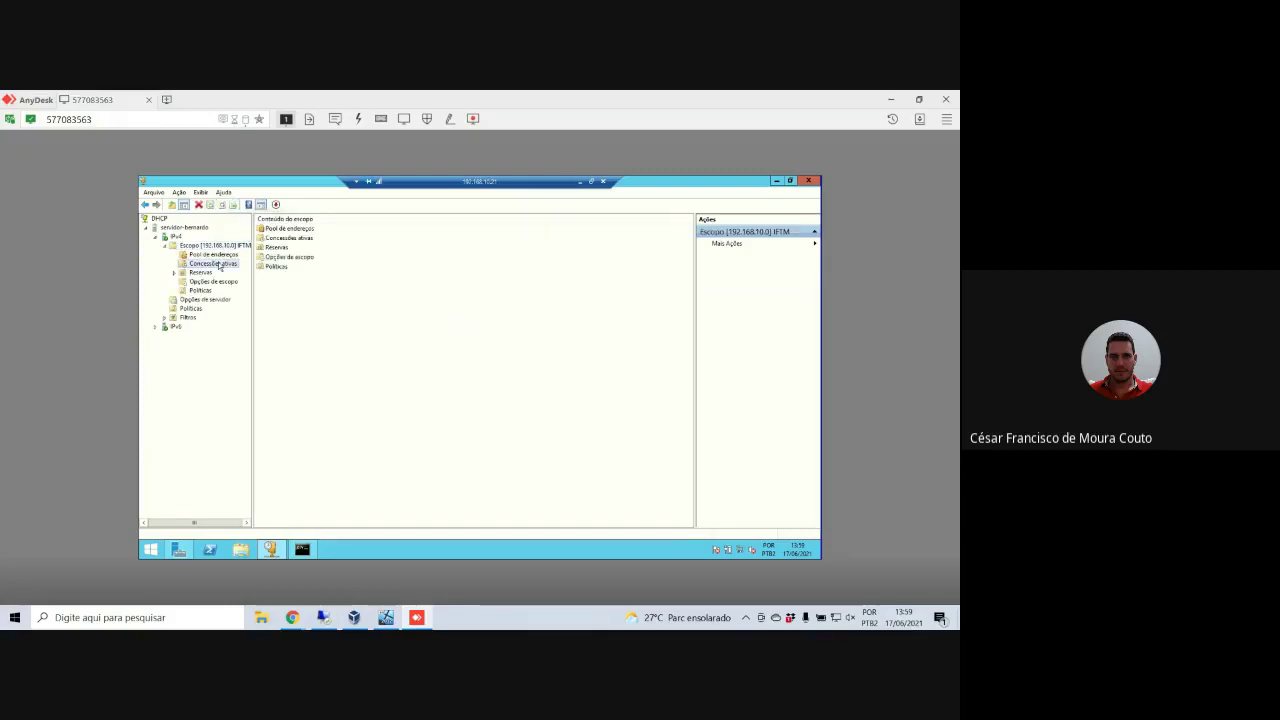
{"action": "left_click", "coordinate": [219, 246]}
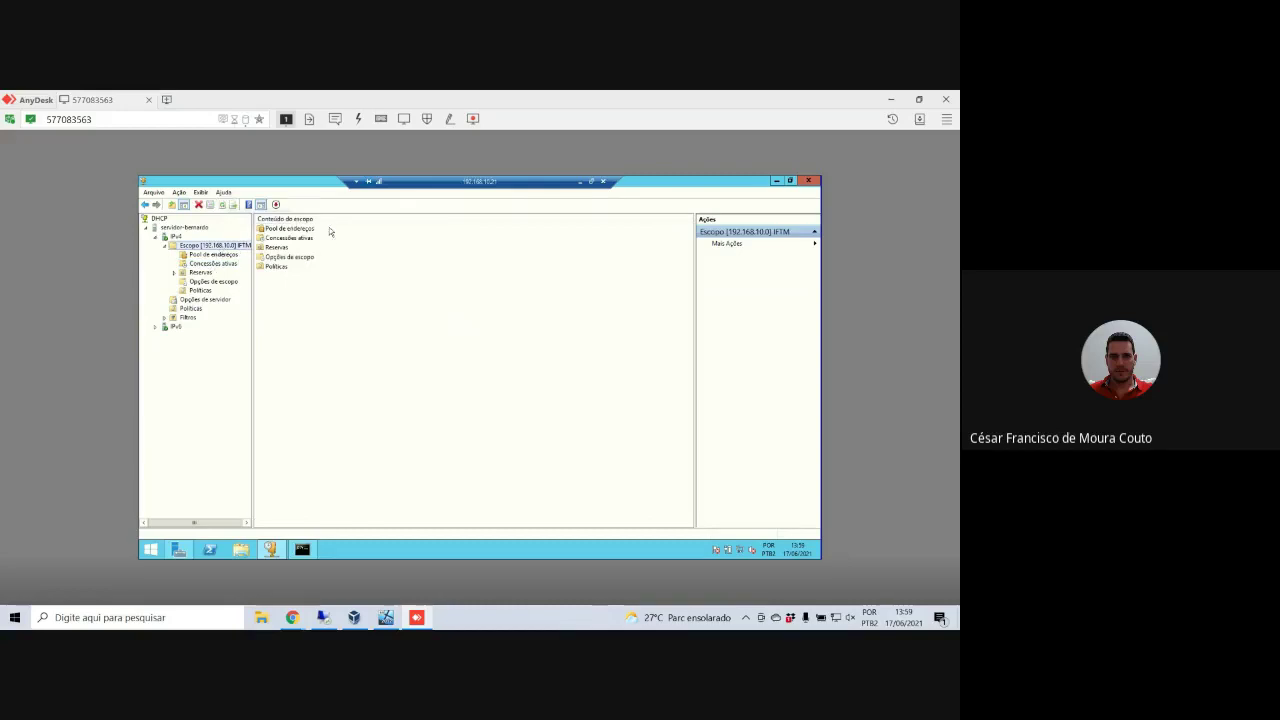
{"action": "left_click", "coordinate": [222, 257]}
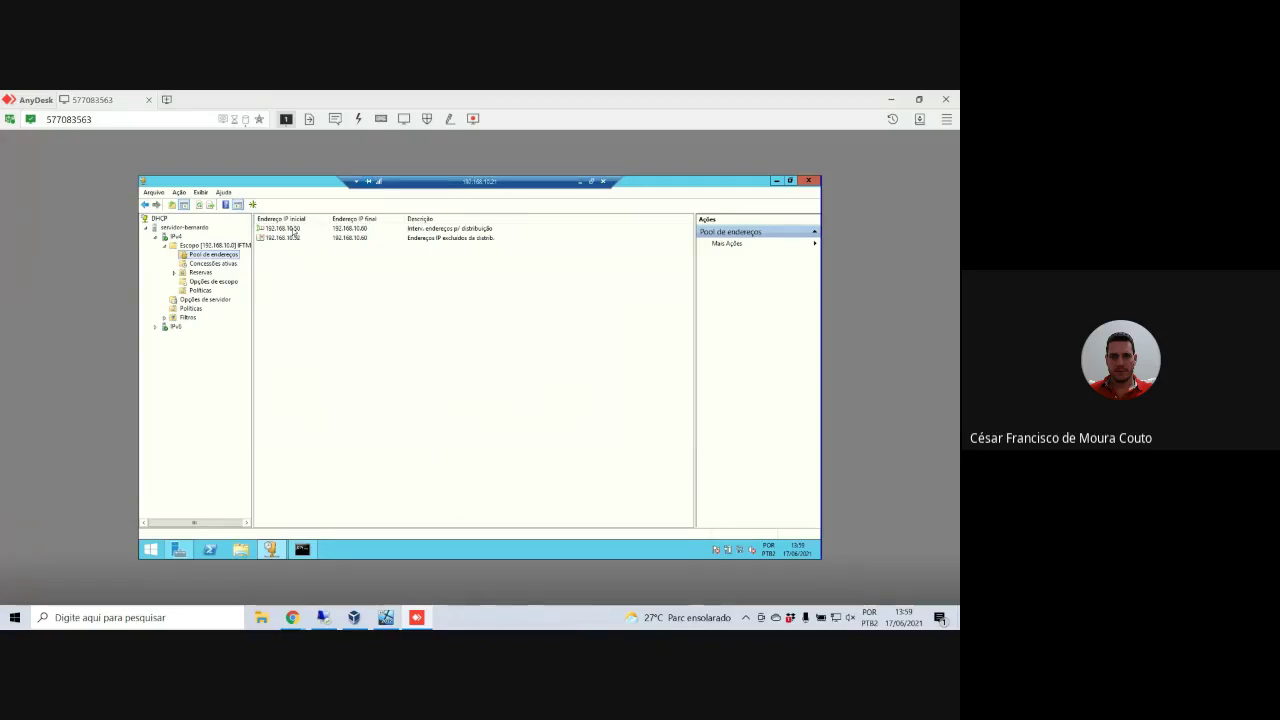
{"action": "left_click", "coordinate": [294, 230]}
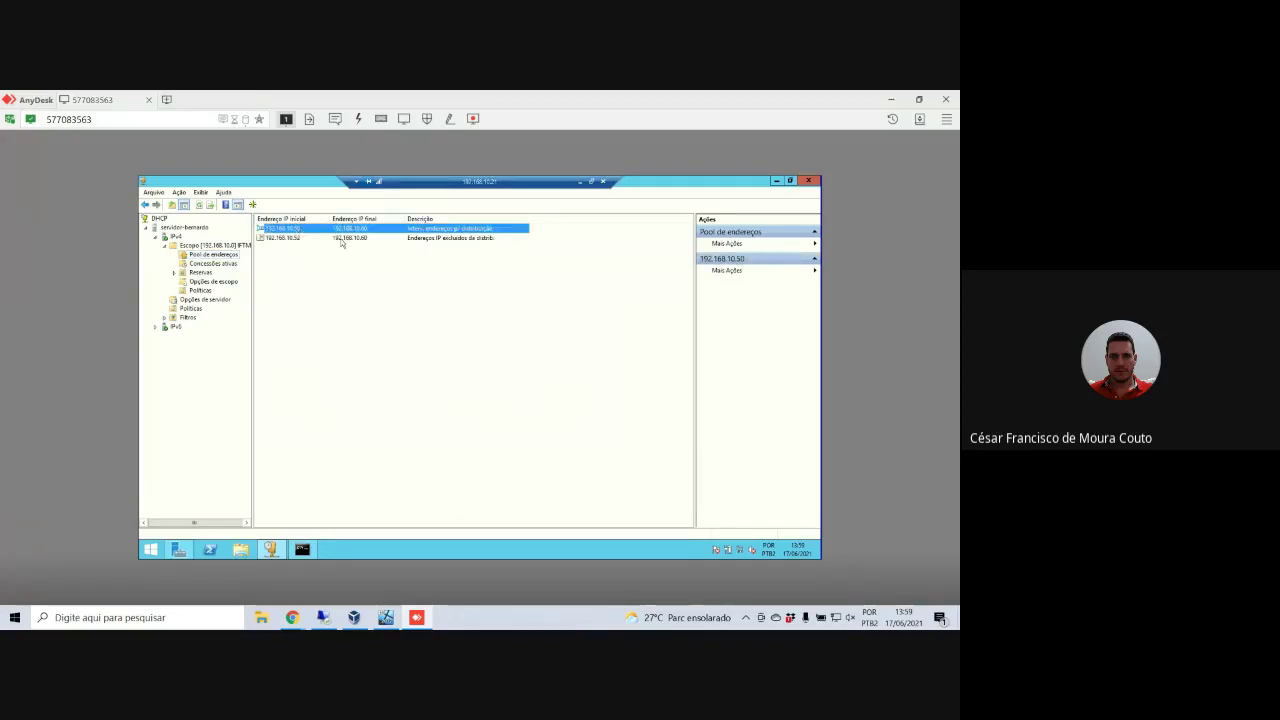
{"action": "left_click", "coordinate": [288, 239]}
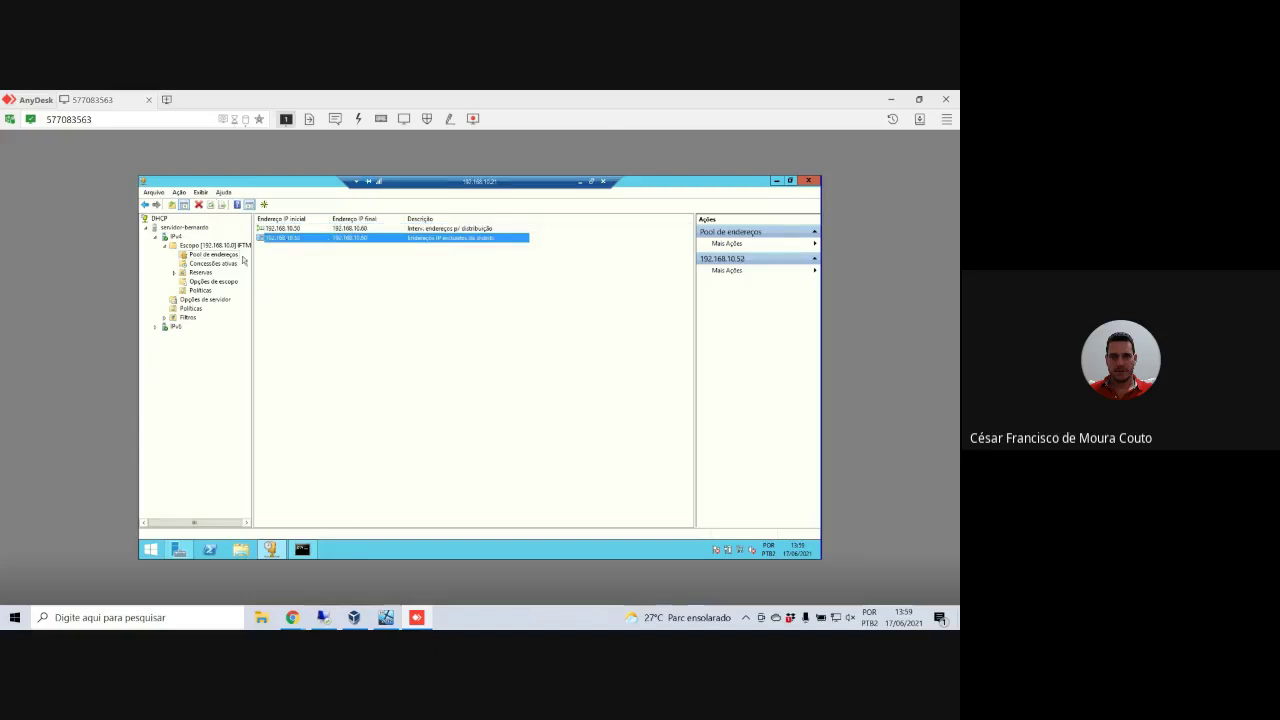
{"action": "left_click", "coordinate": [200, 272]}
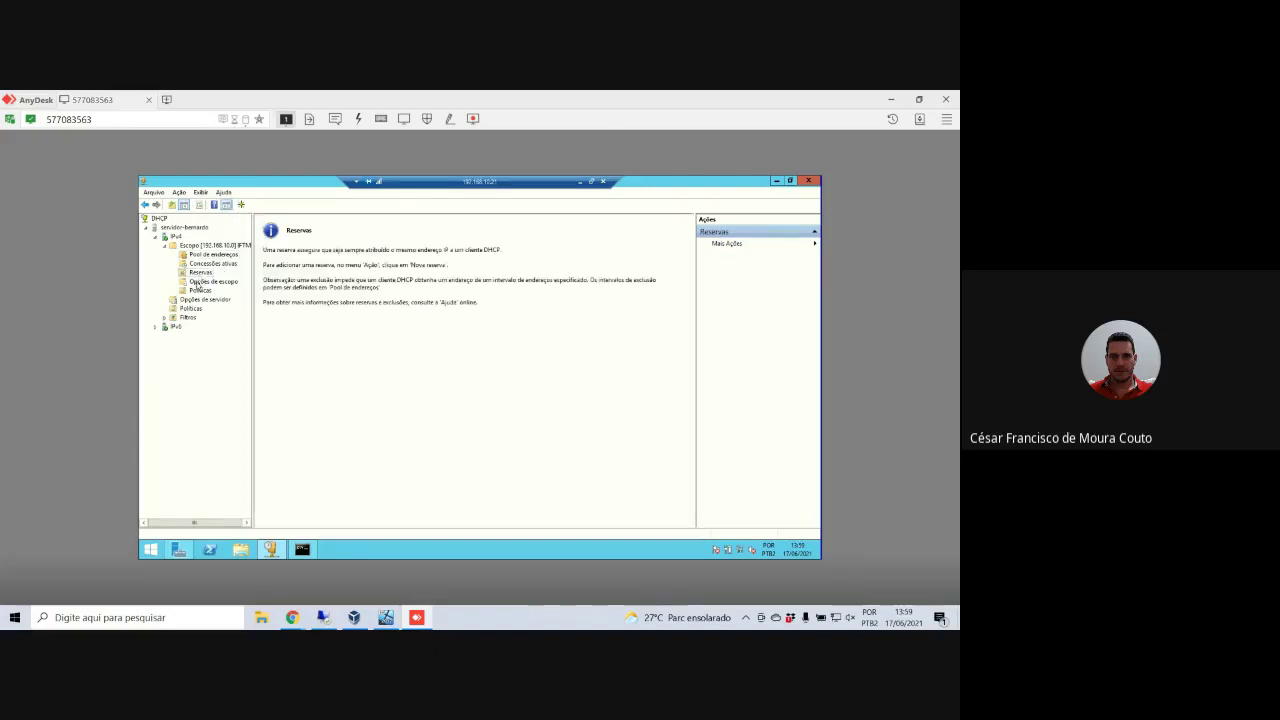
{"action": "left_click", "coordinate": [220, 282]}
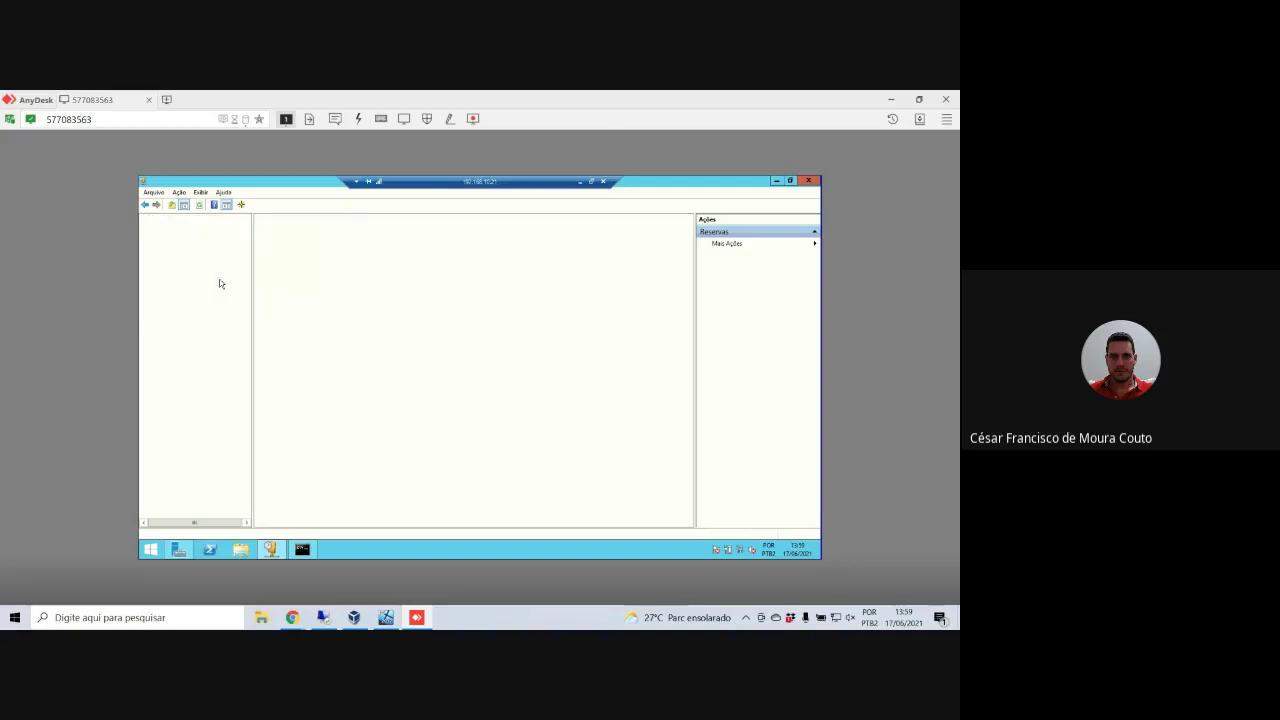
{"action": "left_click", "coordinate": [228, 264]}
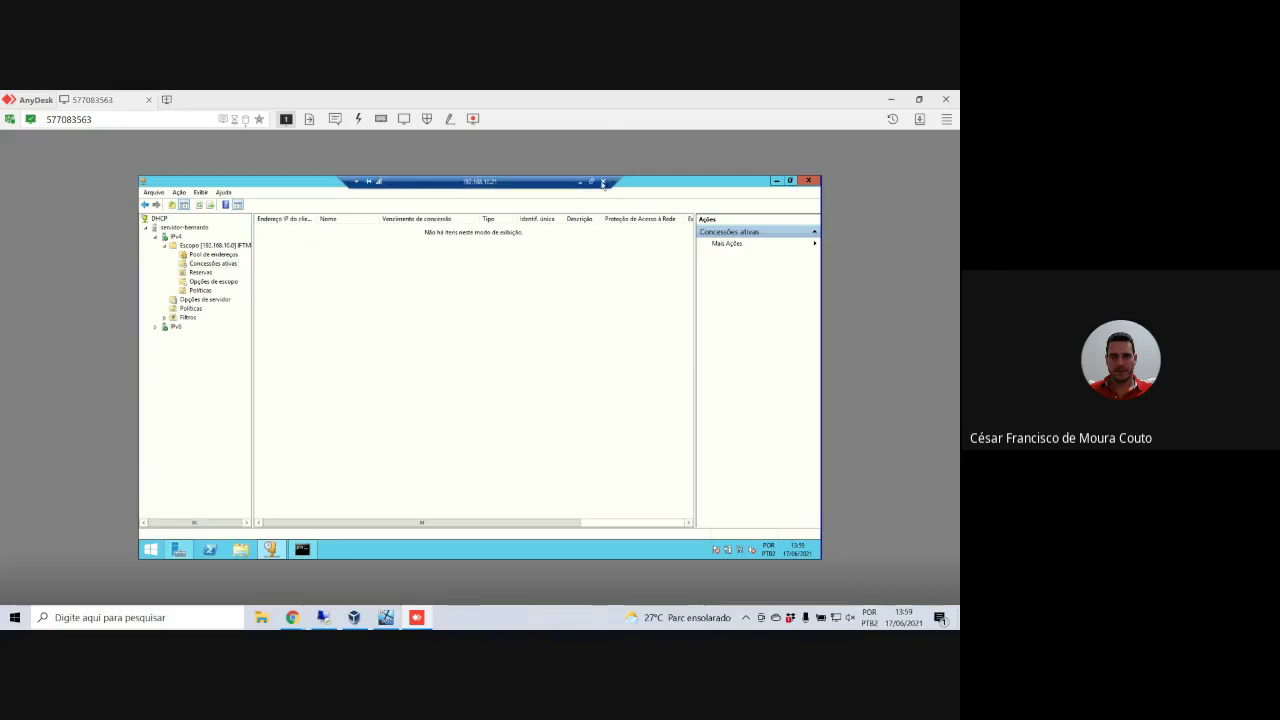
Minimize AnyDesk and Chrome, then bring the Windows Server 2012 VirtualBox window forward
{"action": "left_click", "coordinate": [892, 99]}
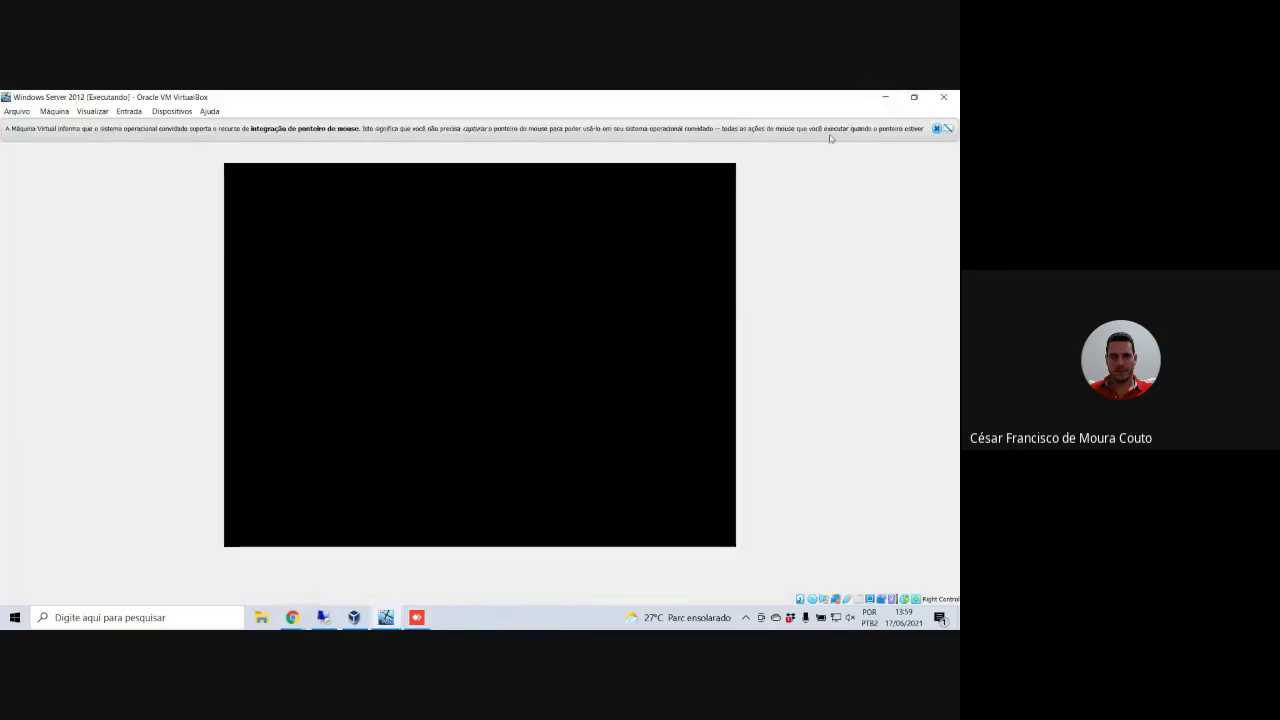
{"action": "left_click", "coordinate": [885, 97]}
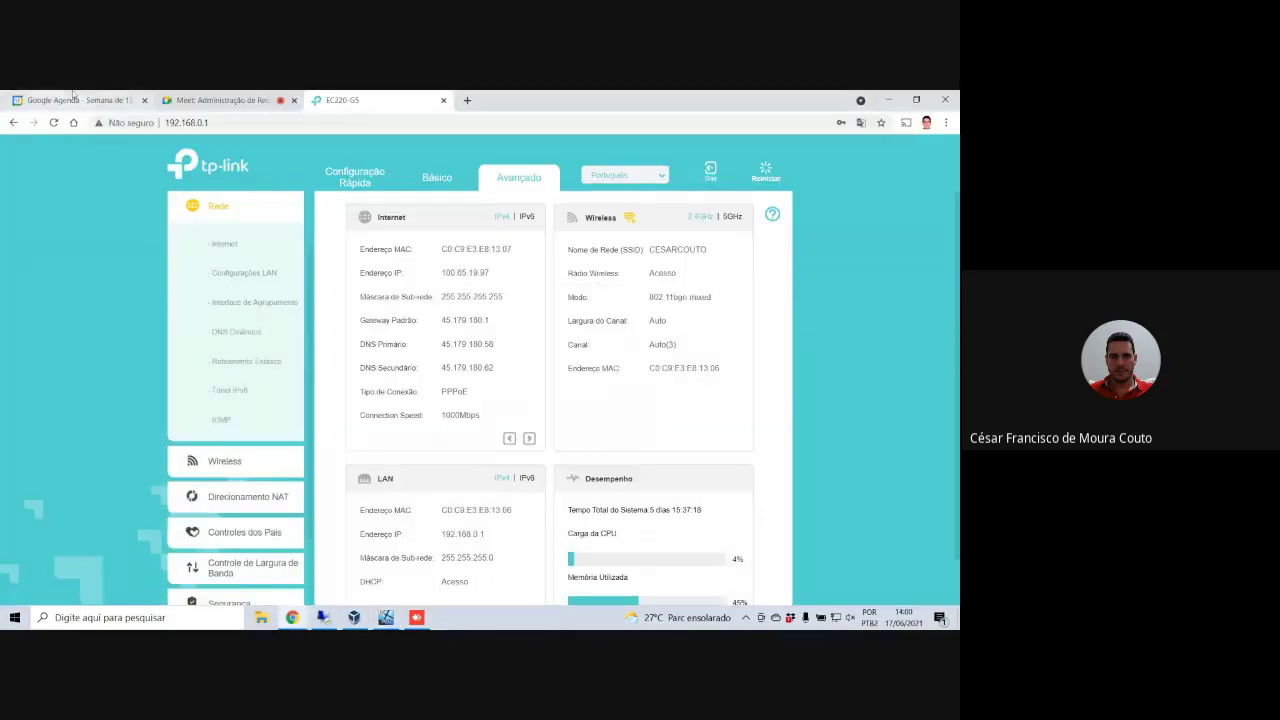
{"action": "left_click", "coordinate": [72, 96]}
{"action": "left_click", "coordinate": [229, 101]}
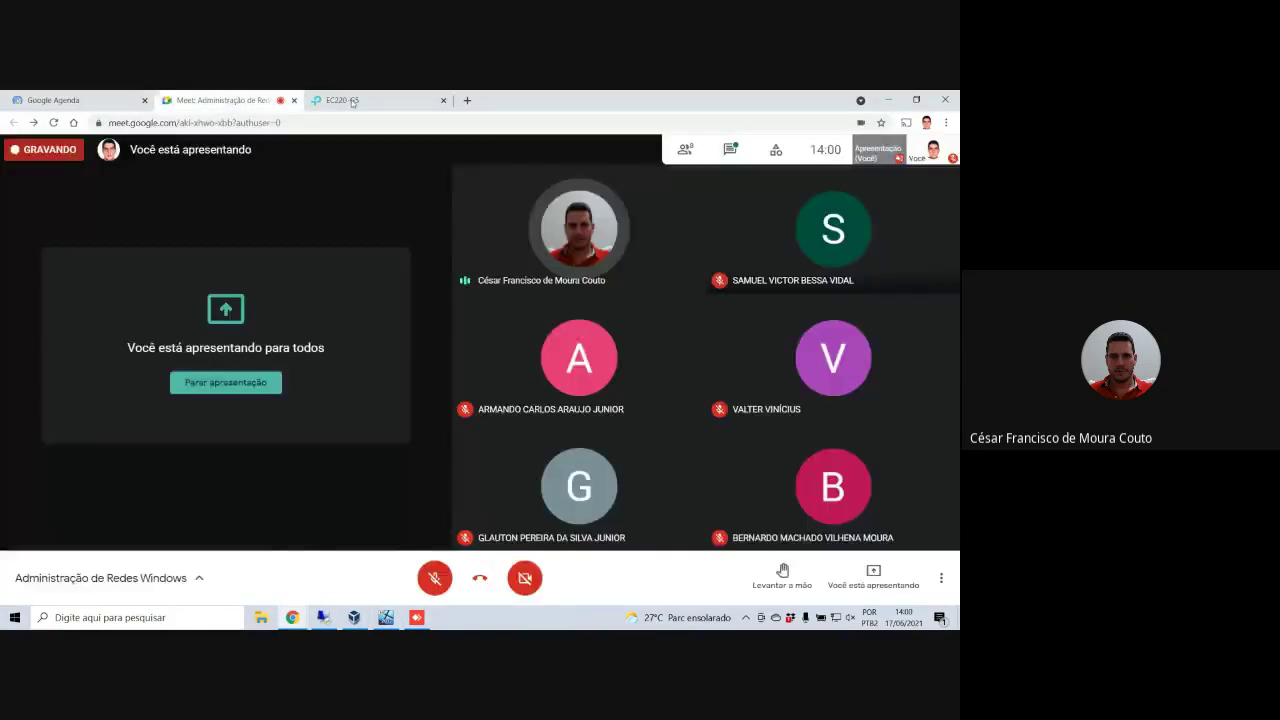
{"action": "left_click", "coordinate": [352, 101]}
{"action": "left_click", "coordinate": [888, 100]}
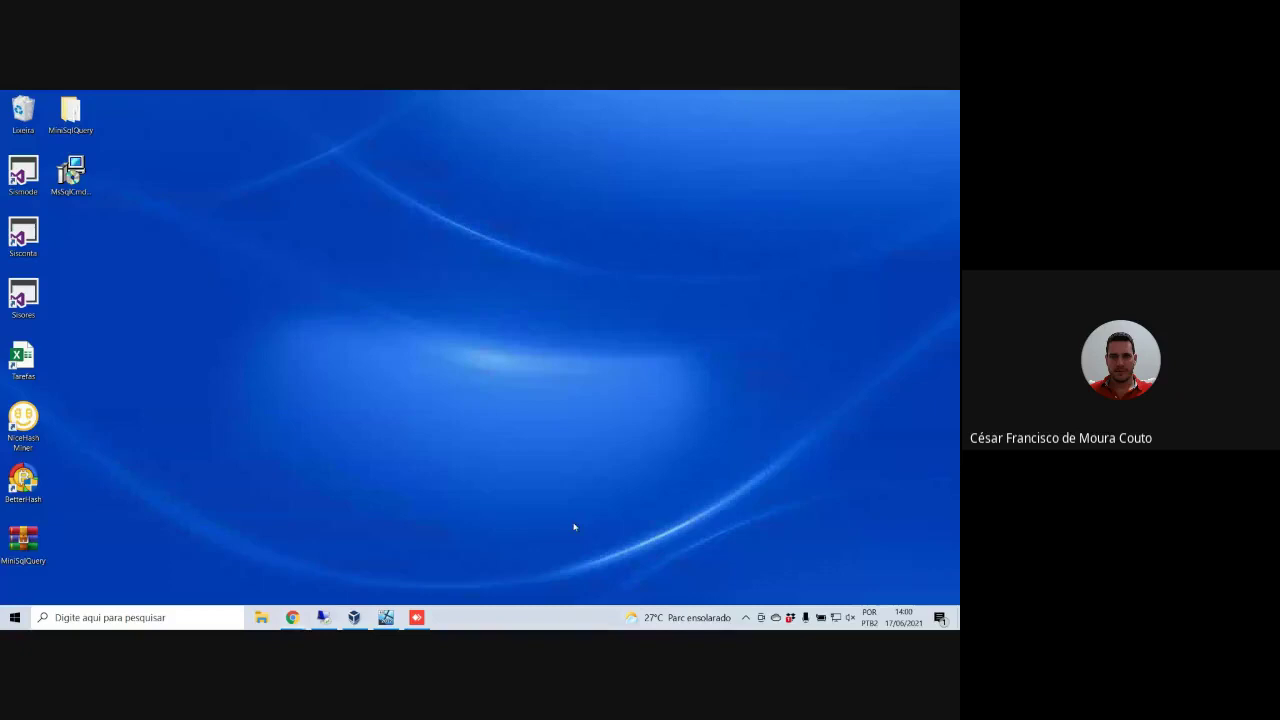
{"action": "left_click", "coordinate": [360, 619]}
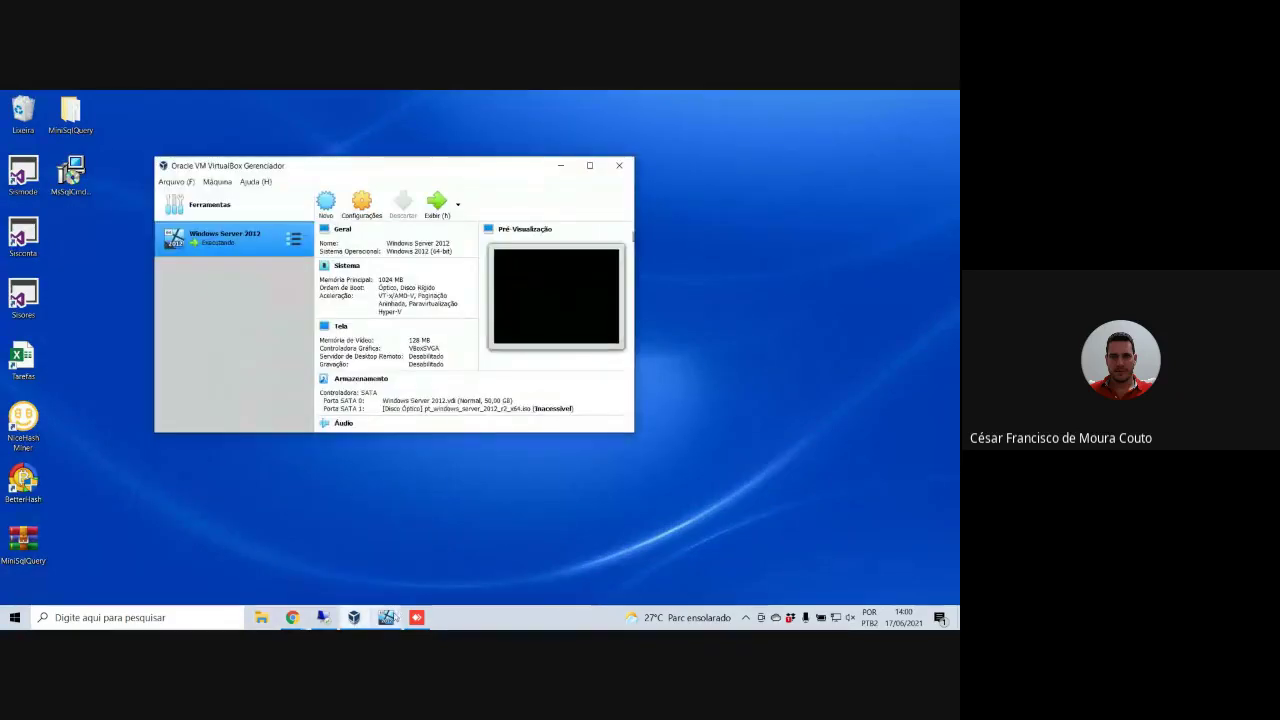
{"action": "left_click", "coordinate": [320, 617]}
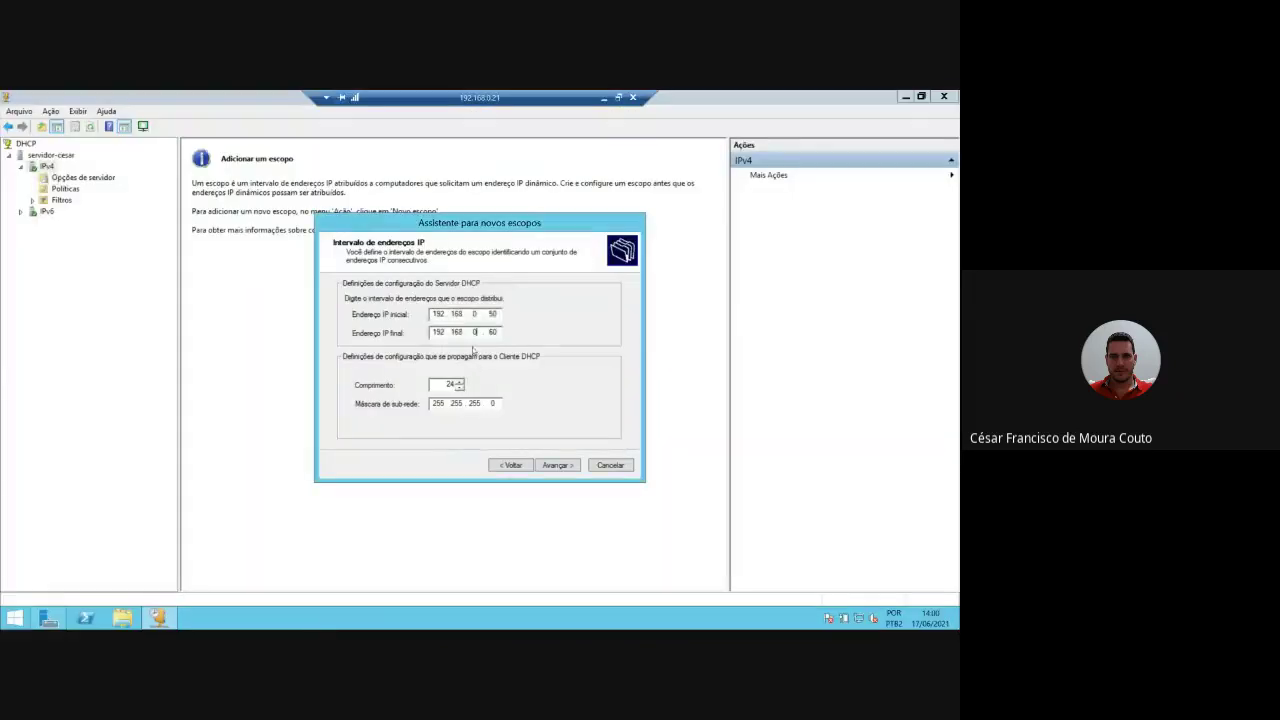
Add the exclusion range 192.168.0.52 to 192.168.0.60, correcting an invalid IP error
{"action": "left_click", "coordinate": [558, 466]}
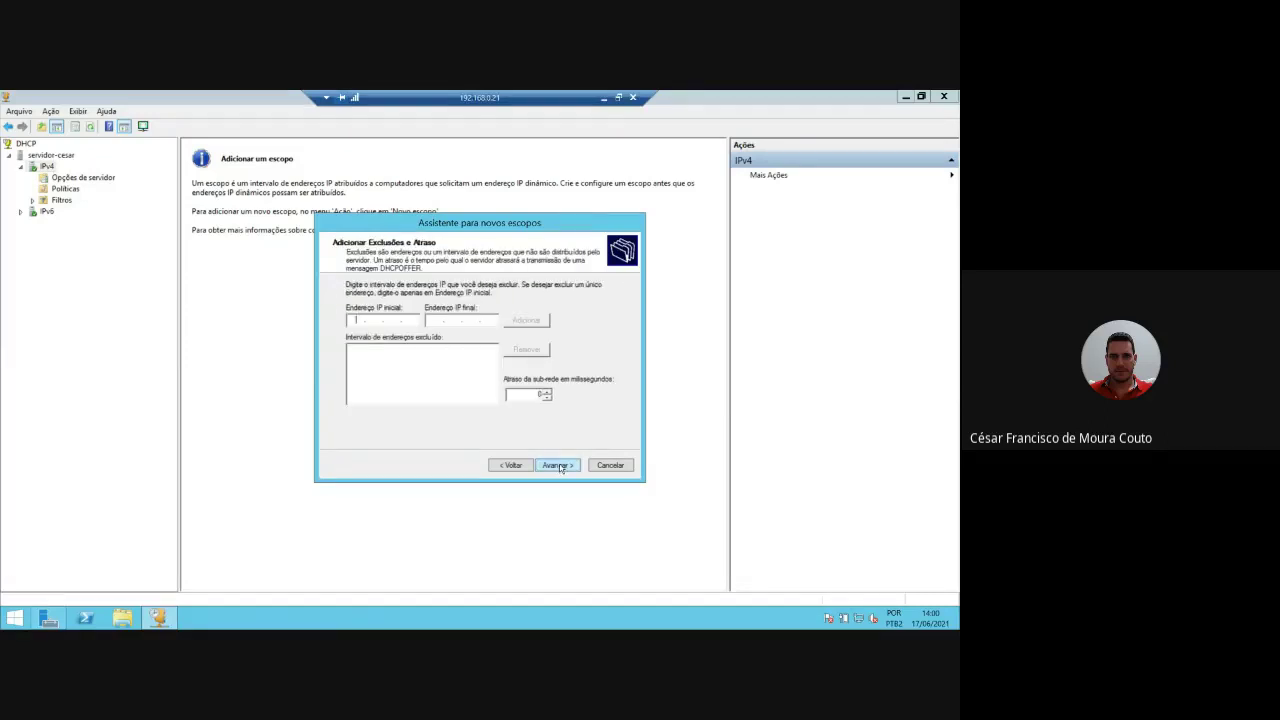
{"action": "type", "text": "192 . 168"}
{"action": "type", "text": "0.52"}
{"action": "left_click", "coordinate": [558, 466]}
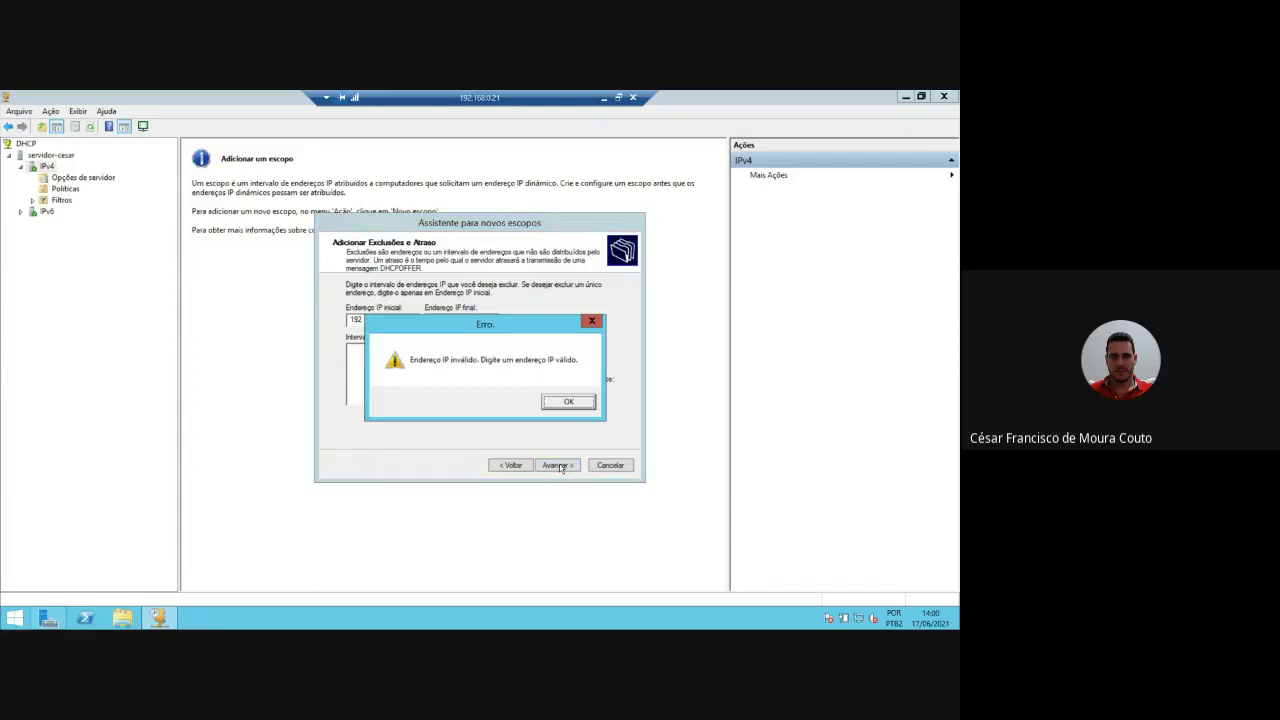
{"action": "left_click", "coordinate": [568, 401]}
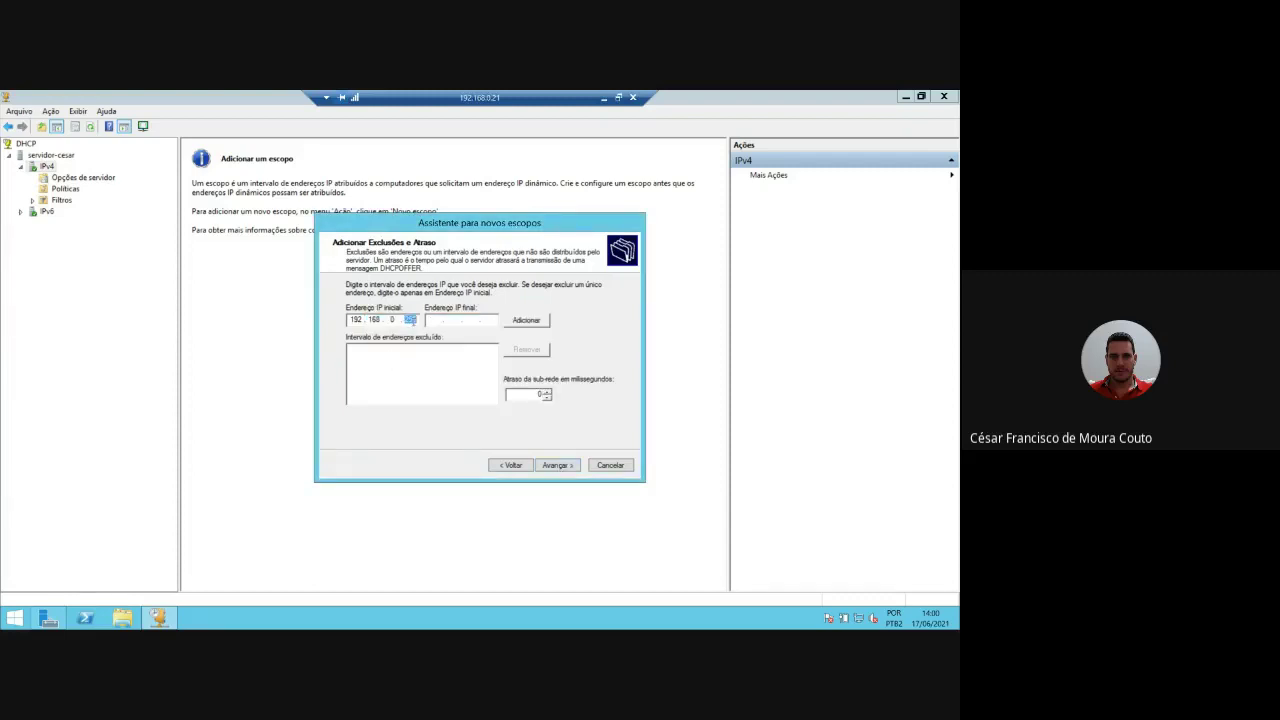
{"action": "type", "text": "52"}
{"action": "left_click", "coordinate": [429, 320]}
{"action": "type", "text": "192.168.0.60"}
{"action": "left_click", "coordinate": [526, 320]}
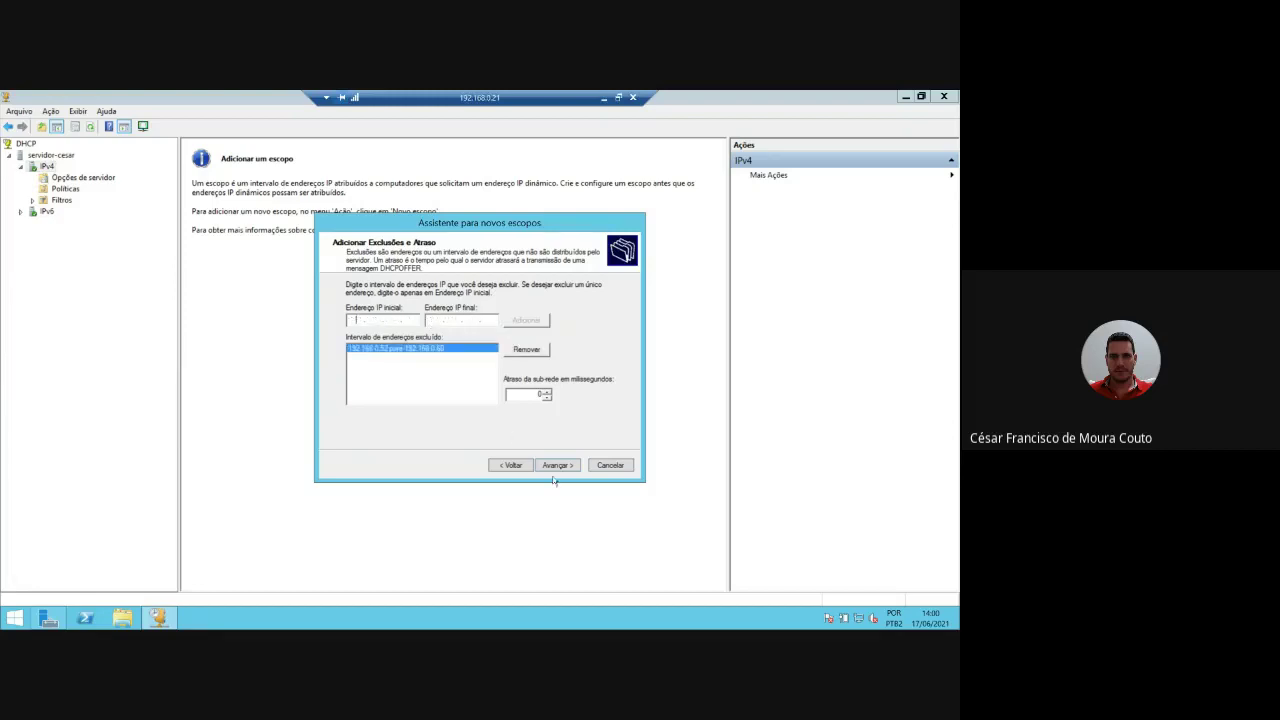
Pass the lease, gateway, DNS and WINS pages, activate the scope now, and finish the wizard
{"action": "left_click", "coordinate": [545, 464]}
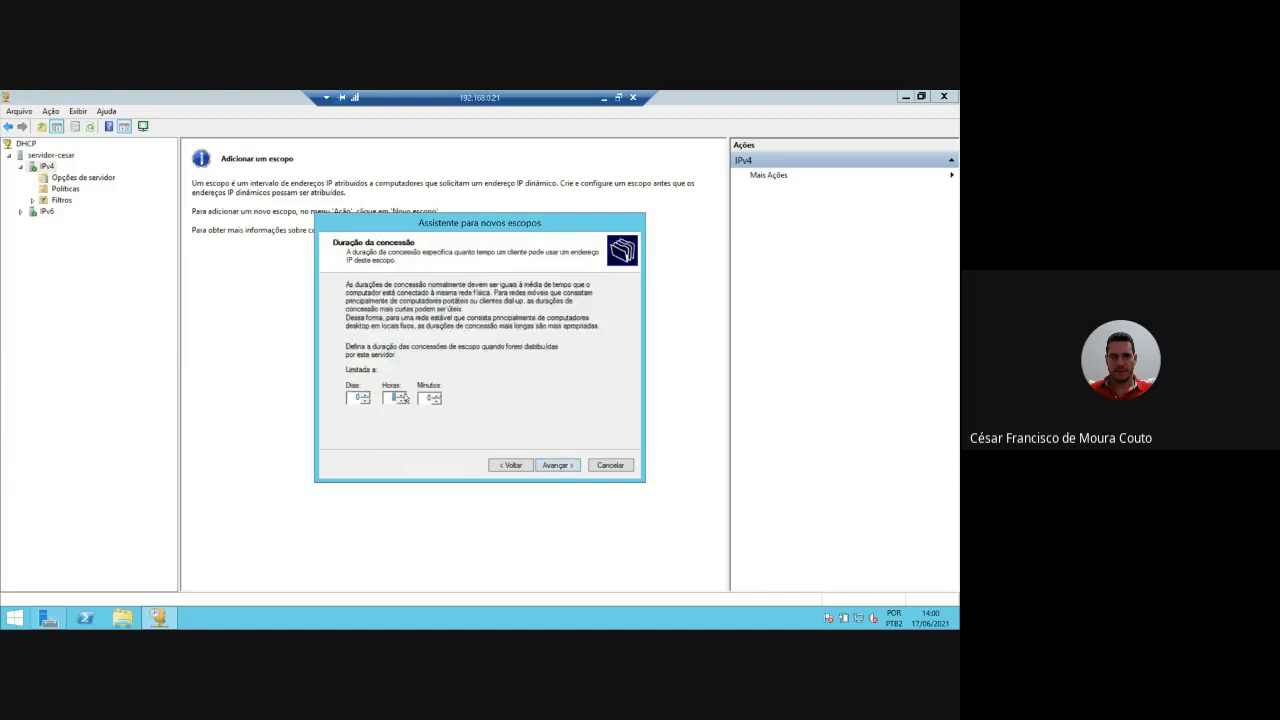
{"action": "left_click", "coordinate": [564, 468]}
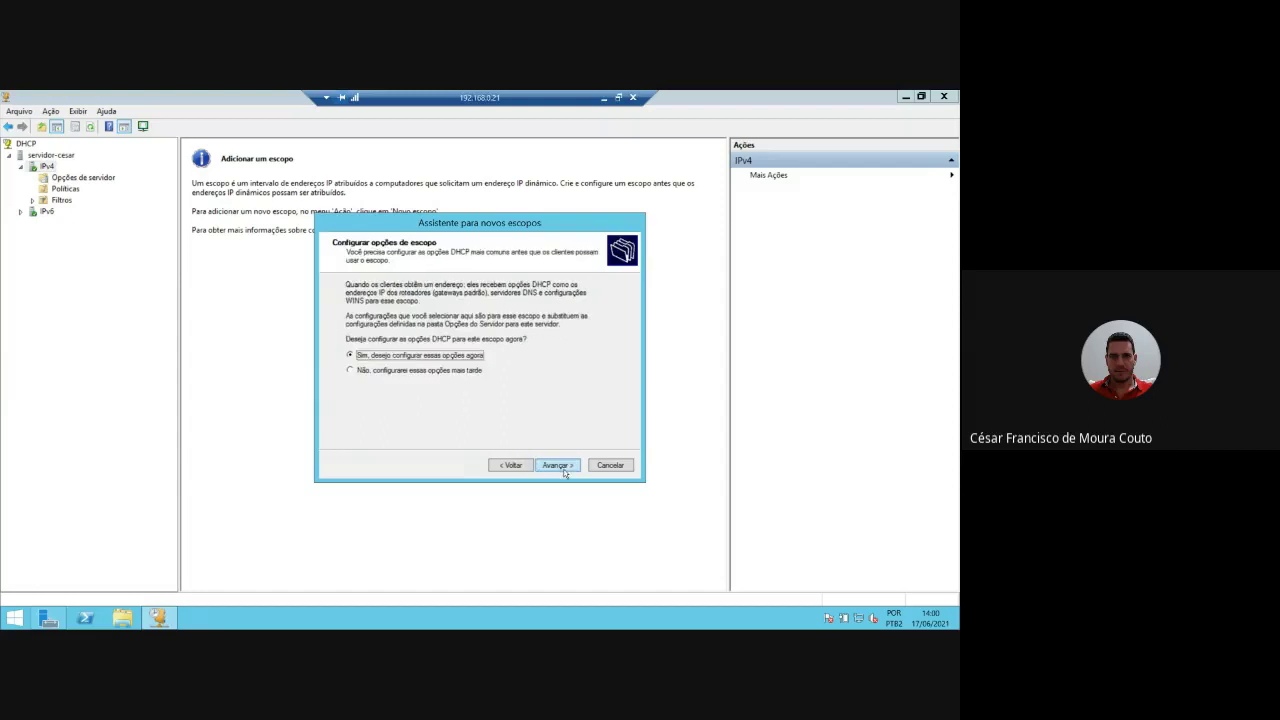
{"action": "left_click", "coordinate": [563, 468]}
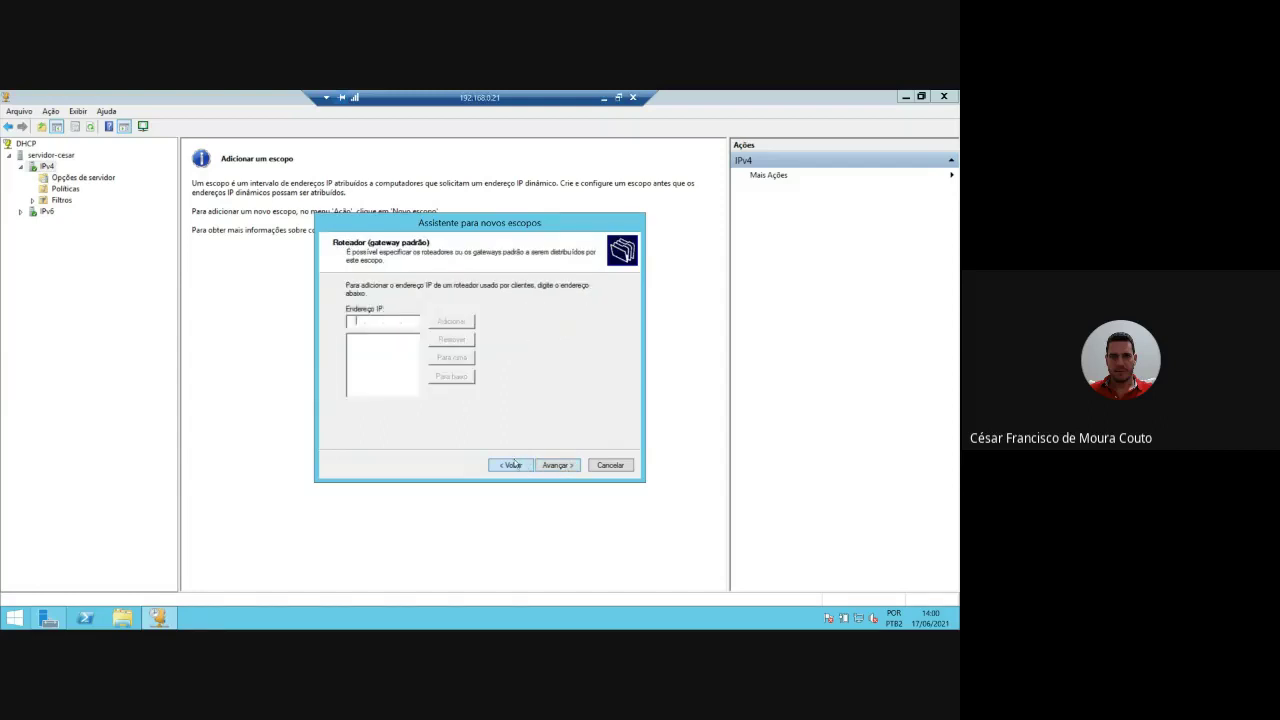
{"action": "type", "text": "192 . 168 . 0 . 1"}
{"action": "left_click", "coordinate": [557, 466]}
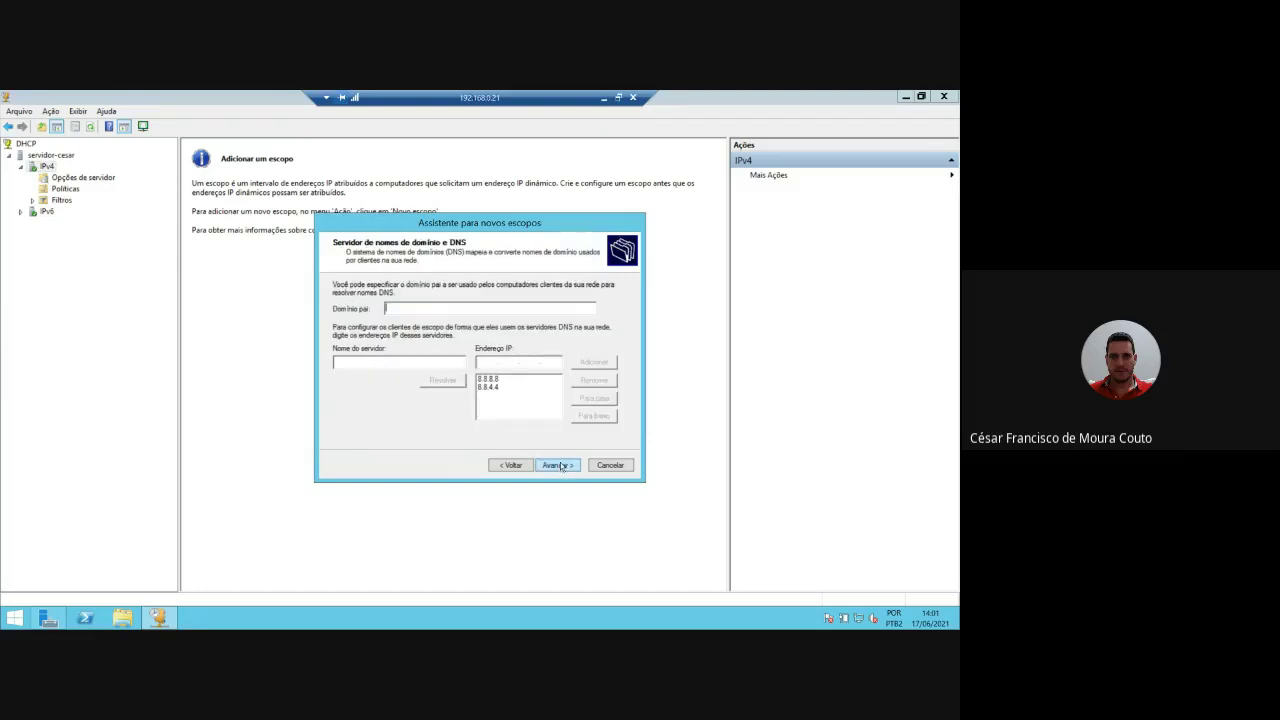
{"action": "left_click", "coordinate": [561, 466]}
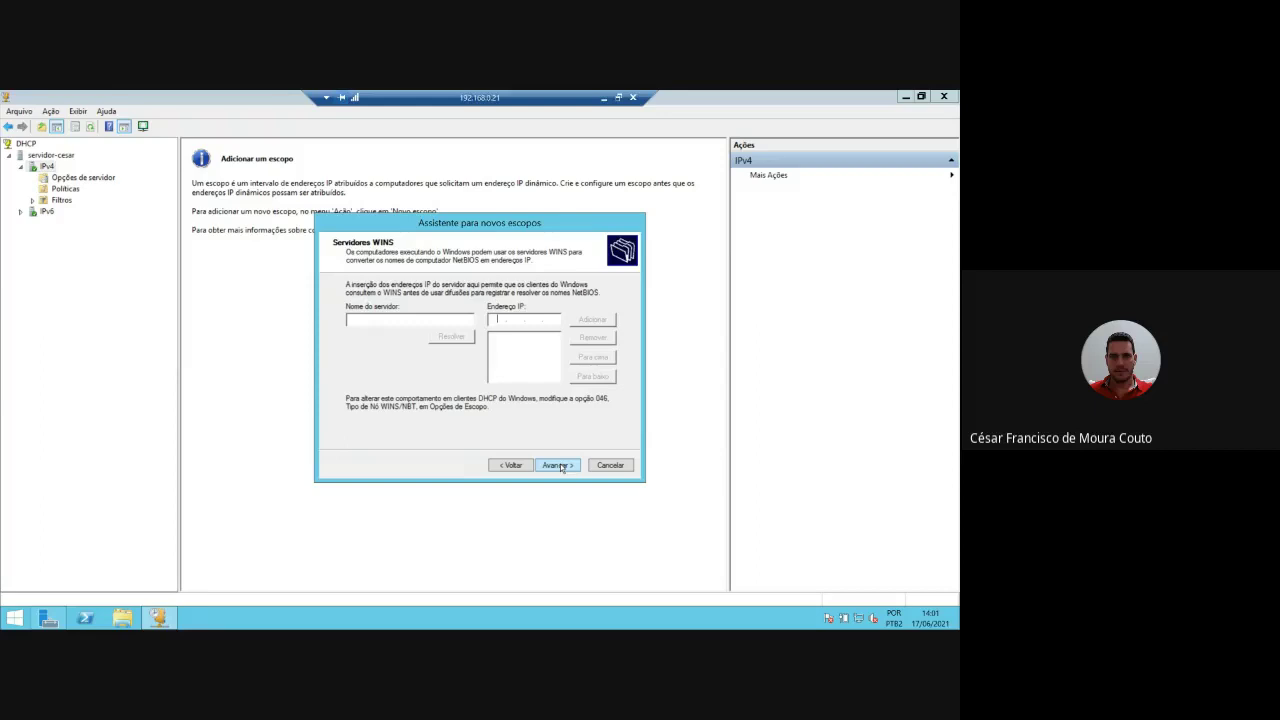
{"action": "left_click", "coordinate": [561, 466]}
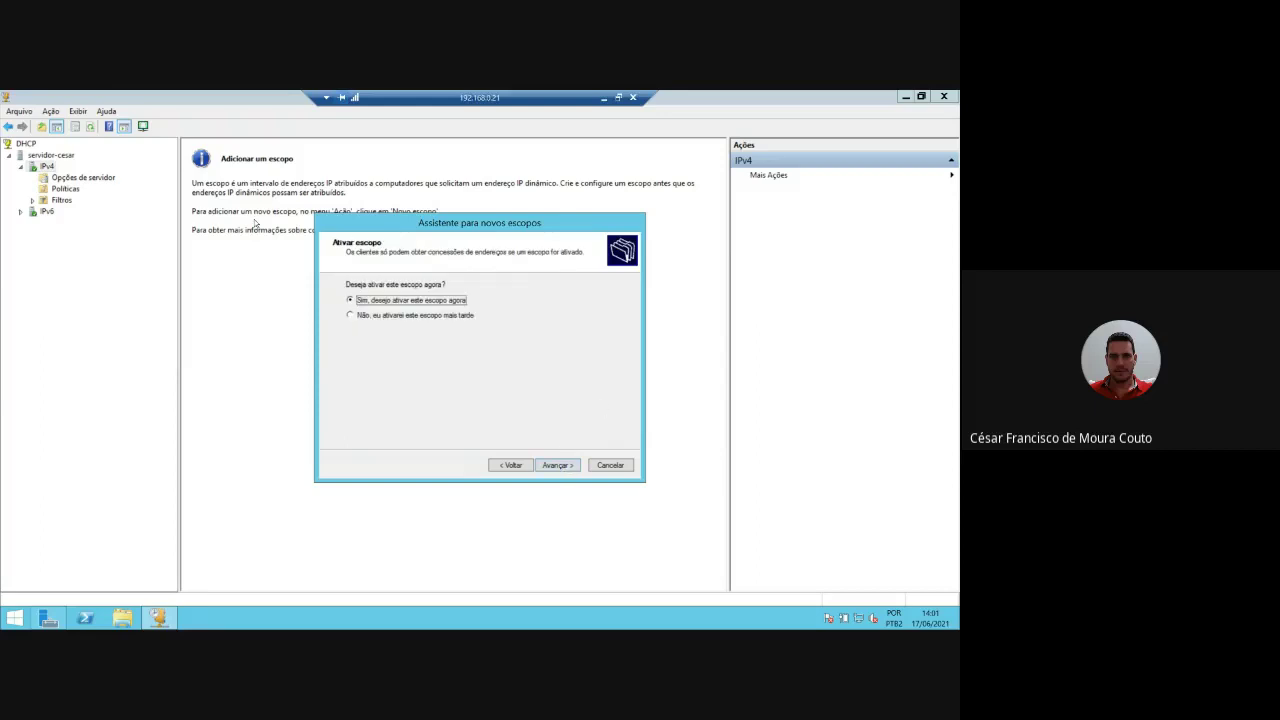
{"action": "left_click", "coordinate": [560, 466]}
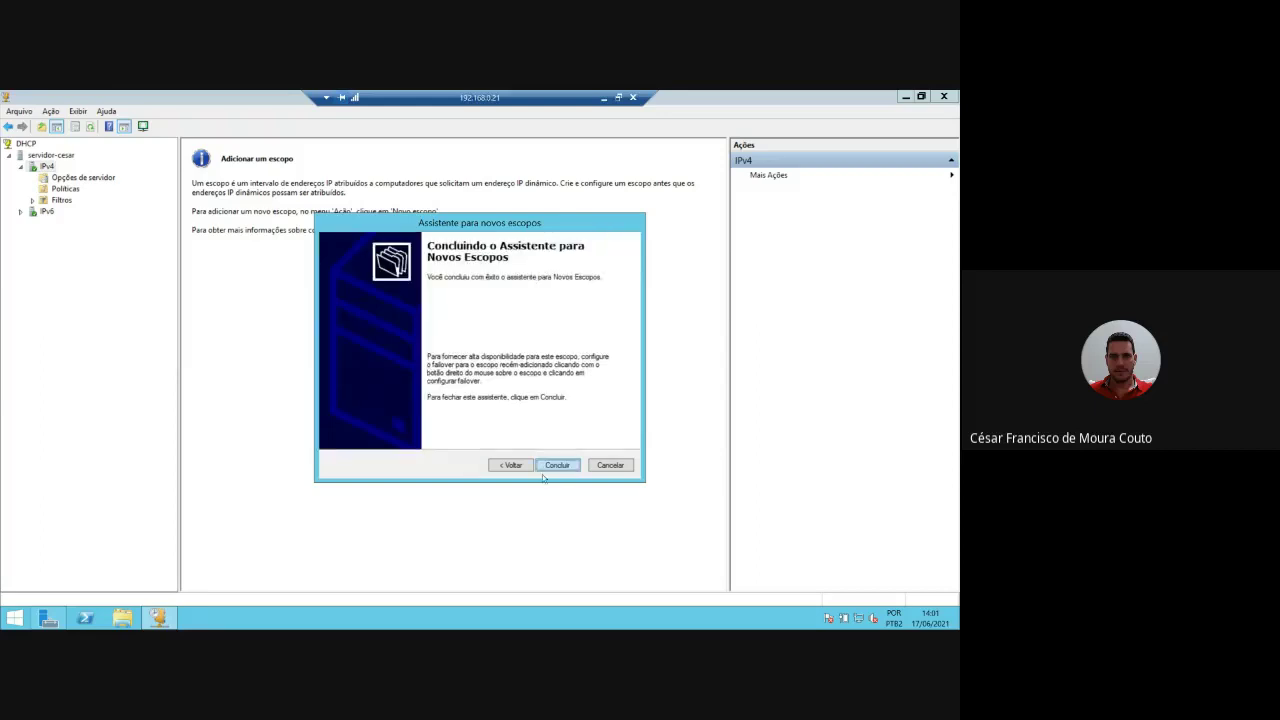
{"action": "left_click", "coordinate": [556, 467]}
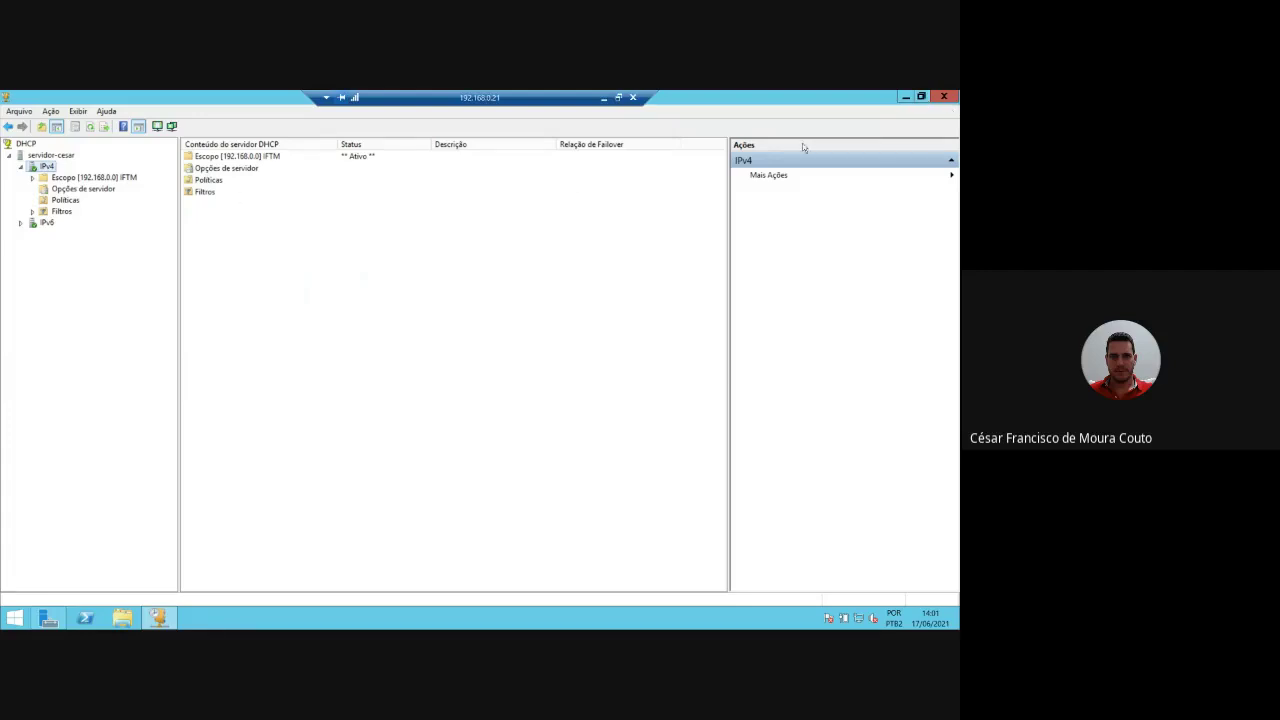
{"action": "left_click", "coordinate": [904, 96]}
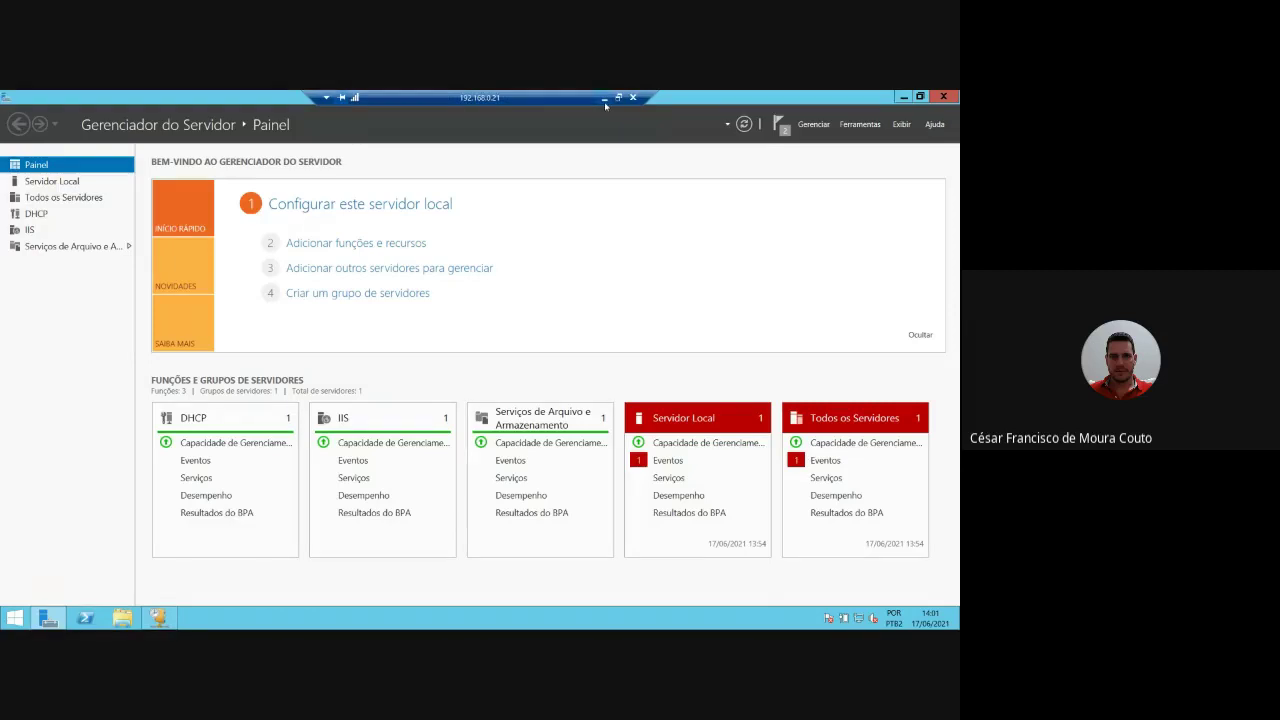
{"action": "left_click", "coordinate": [604, 97]}
Disable the TP-Link router's DHCP server under LAN settings, save, then minimize Chrome and VirtualBox
{"action": "mouse_move", "coordinate": [291, 617]}
{"action": "left_click", "coordinate": [225, 560]}
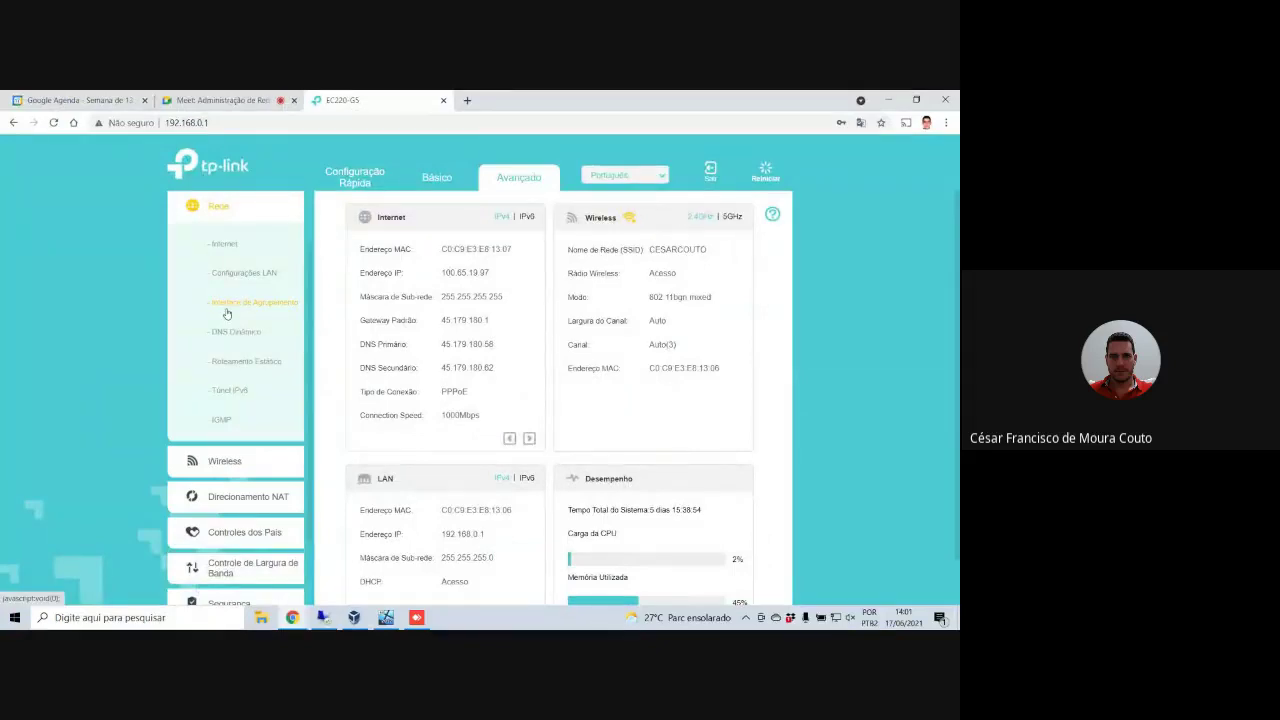
{"action": "left_click", "coordinate": [240, 273]}
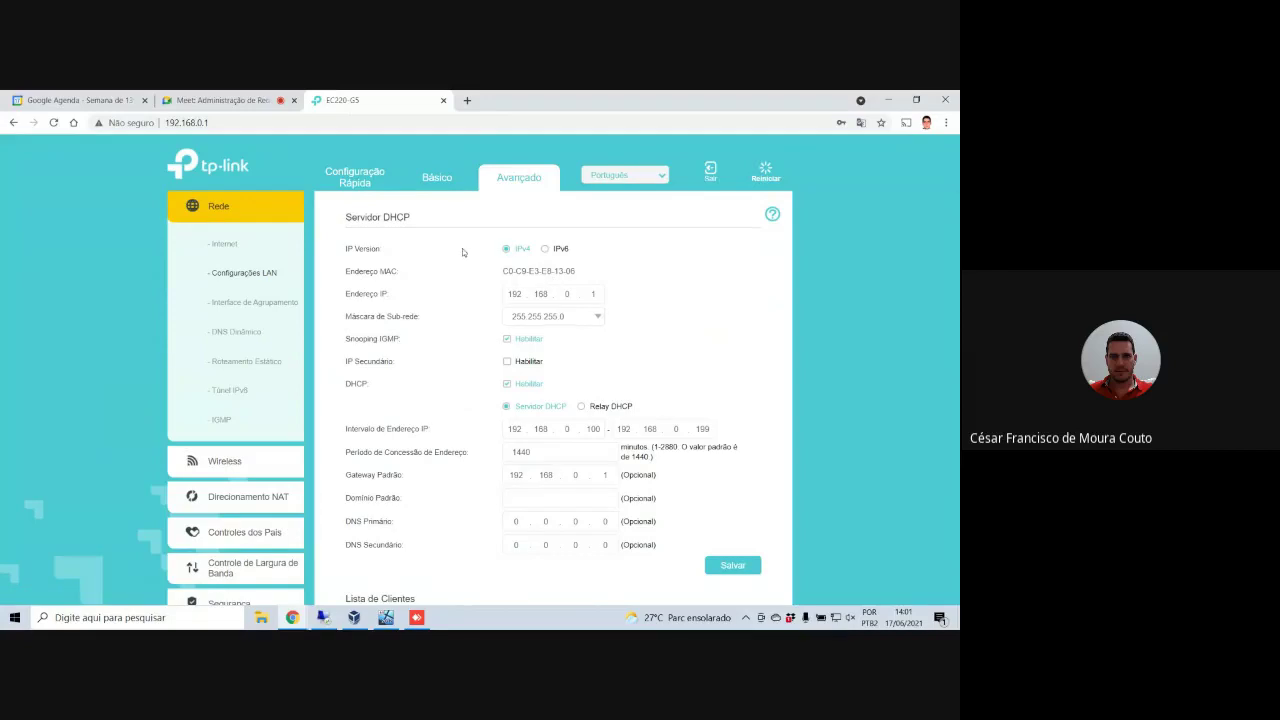
{"action": "scroll", "coordinate": [555, 264], "scroll_direction": "down", "scroll_amount": 1}
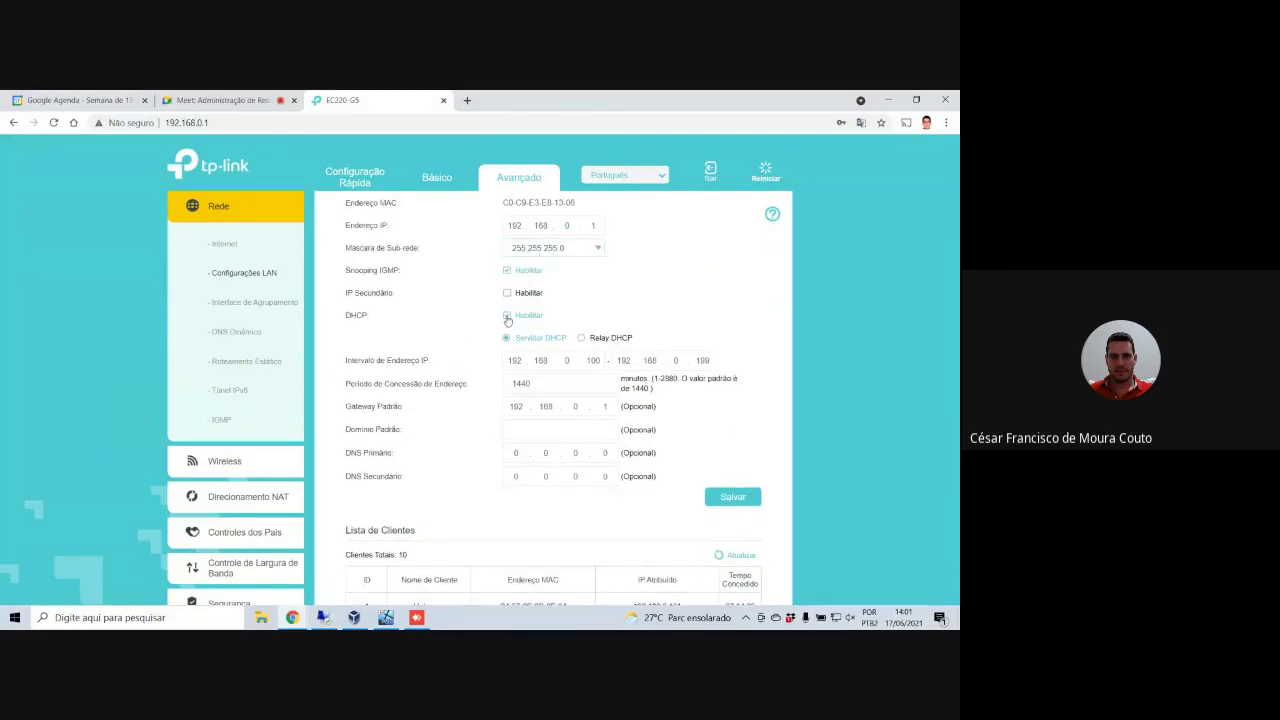
{"action": "left_click", "coordinate": [507, 316]}
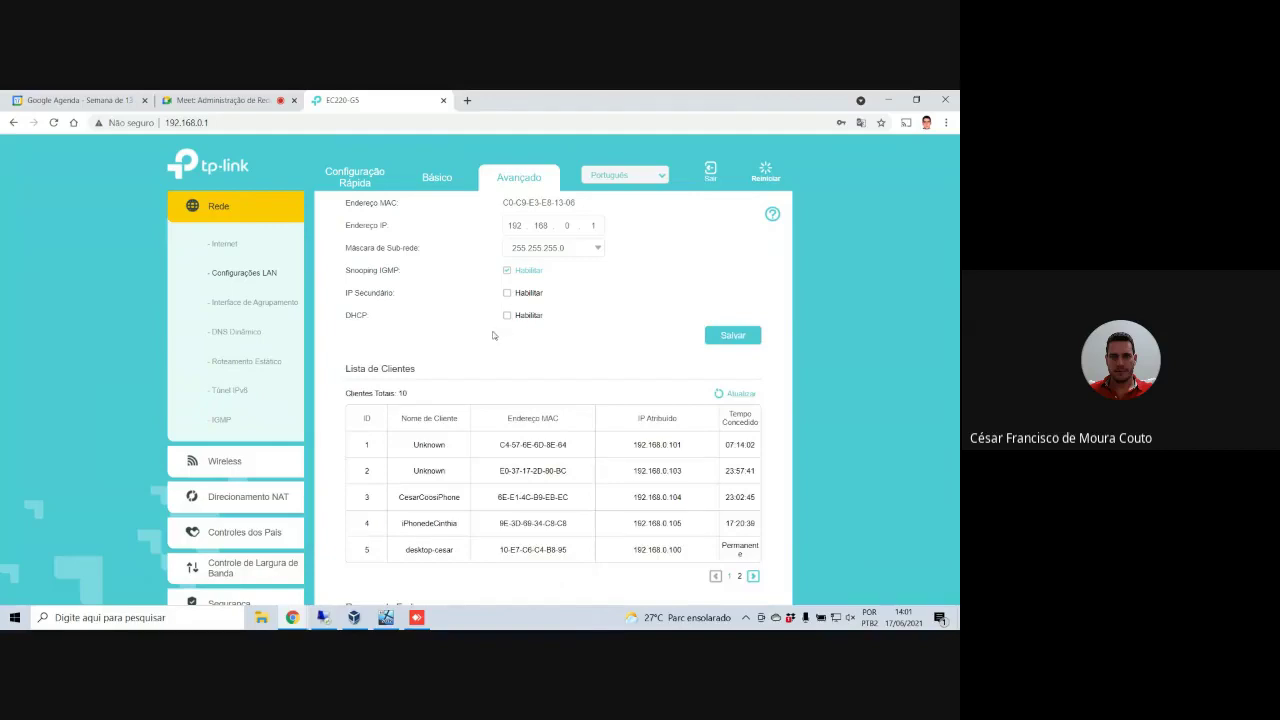
{"action": "scroll", "coordinate": [496, 338], "scroll_direction": "up", "scroll_amount": 1}
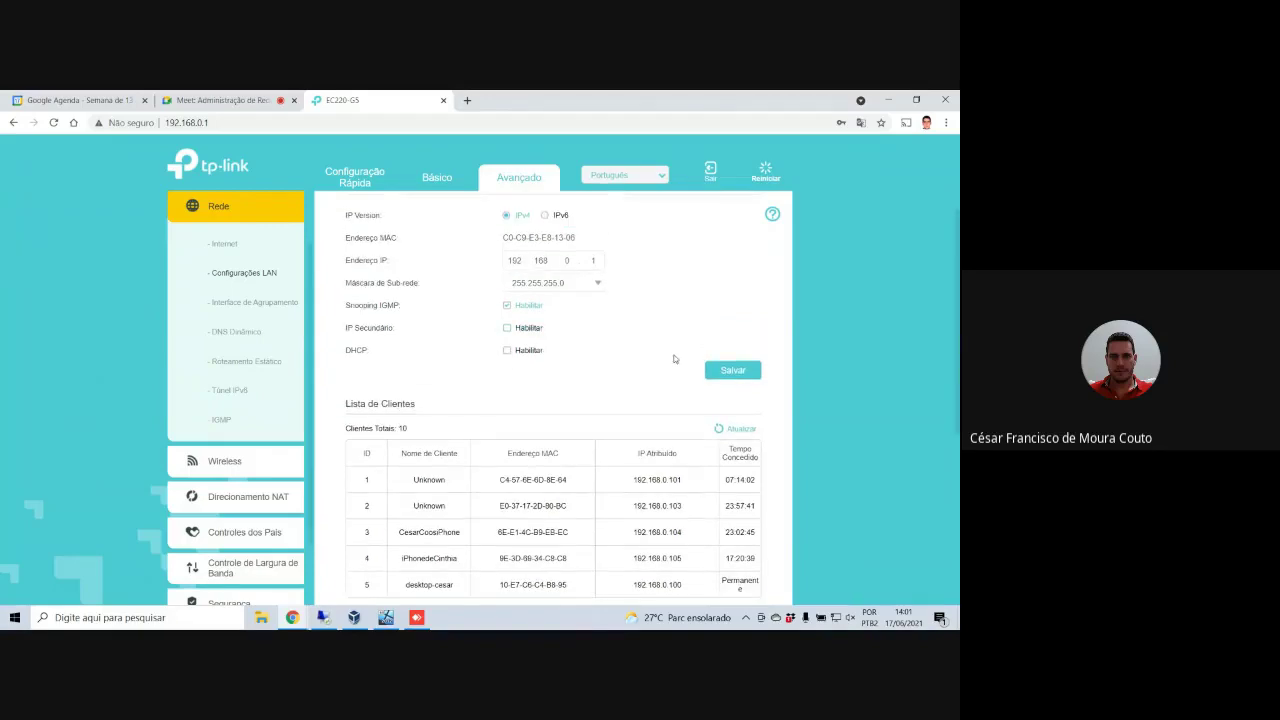
{"action": "scroll", "coordinate": [496, 338], "scroll_direction": "up", "scroll_amount": 1}
{"action": "left_click", "coordinate": [741, 410]}
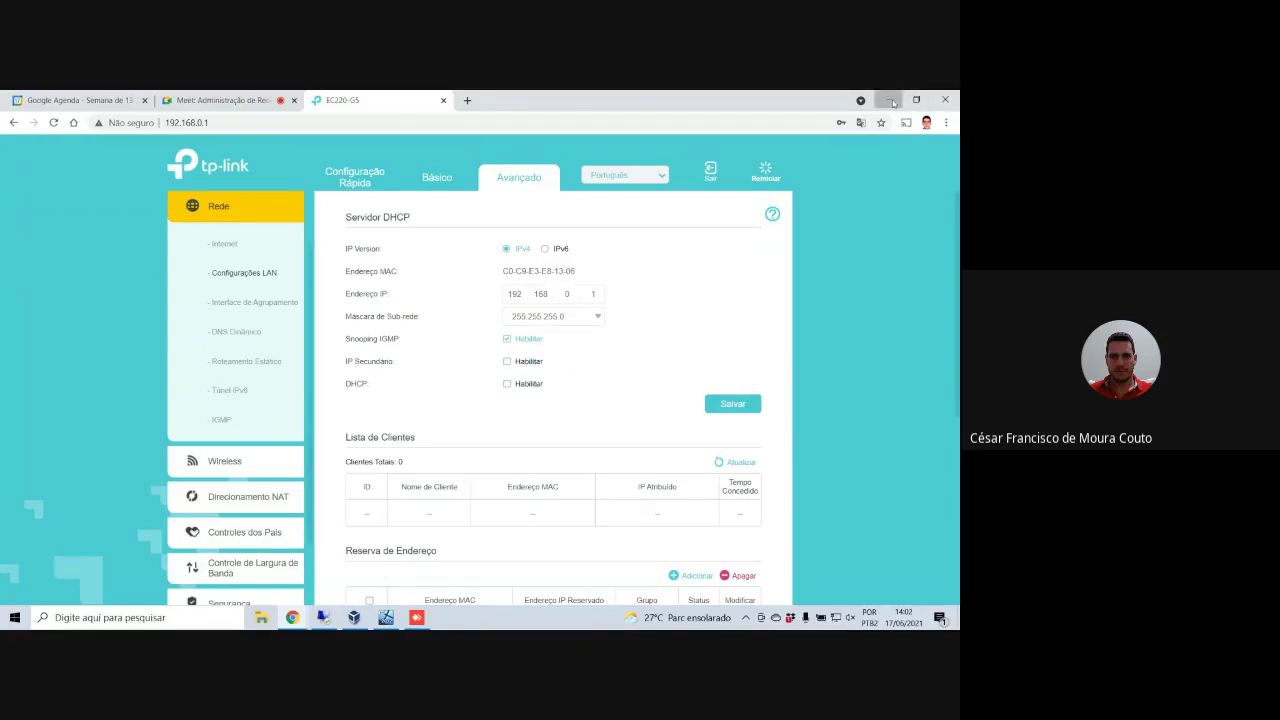
{"action": "left_click", "coordinate": [893, 102]}
{"action": "left_click", "coordinate": [560, 163]}
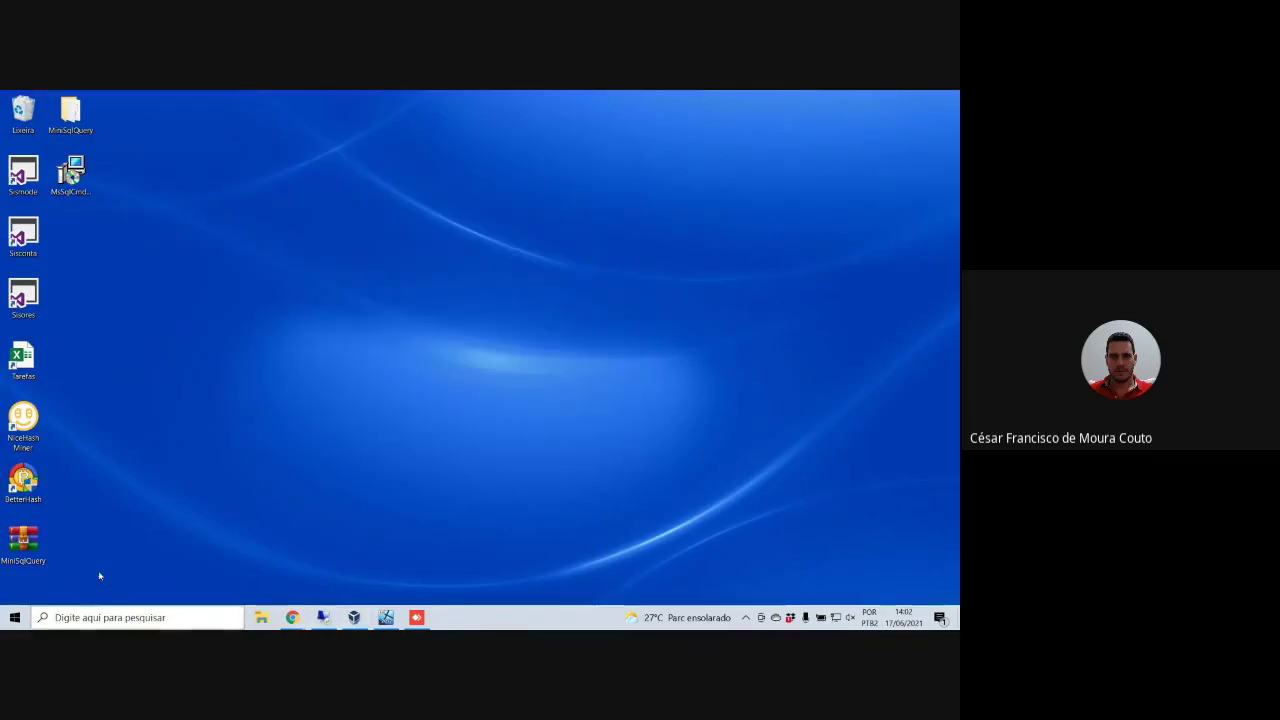
Open Command Prompt and run ipconfig to list this PC's network configuration
{"action": "key", "text": "super+s"}
{"action": "type", "text": "cmd"}
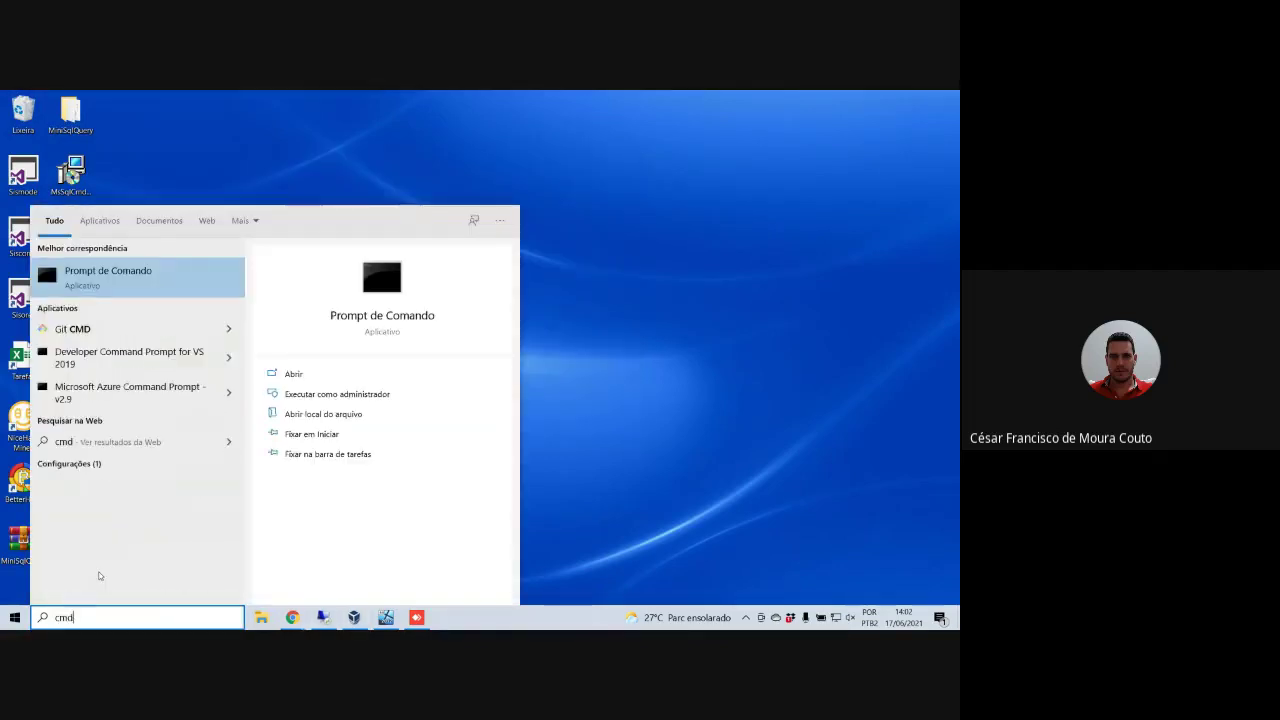
{"action": "key", "text": "Return"}
{"action": "type", "text": "c"}
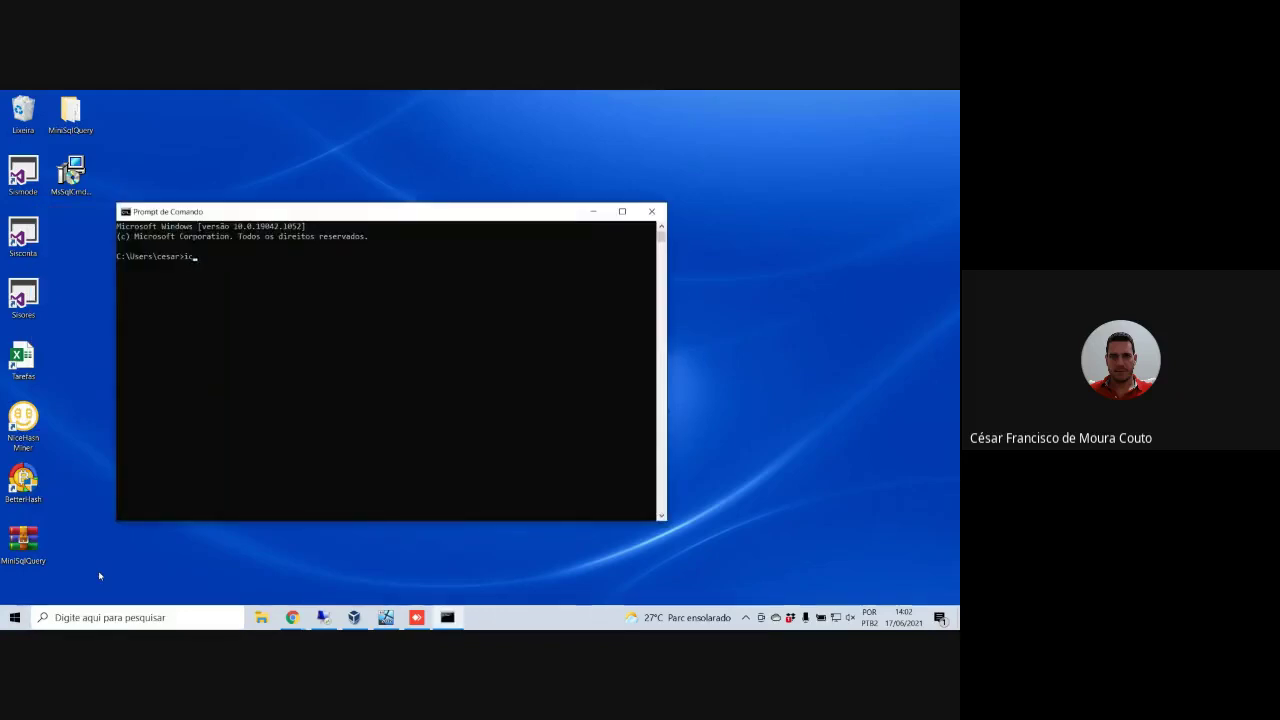
{"action": "key", "text": "BackSpace"}
{"action": "type", "text": "pconfig"}
{"action": "key", "text": "Return"}
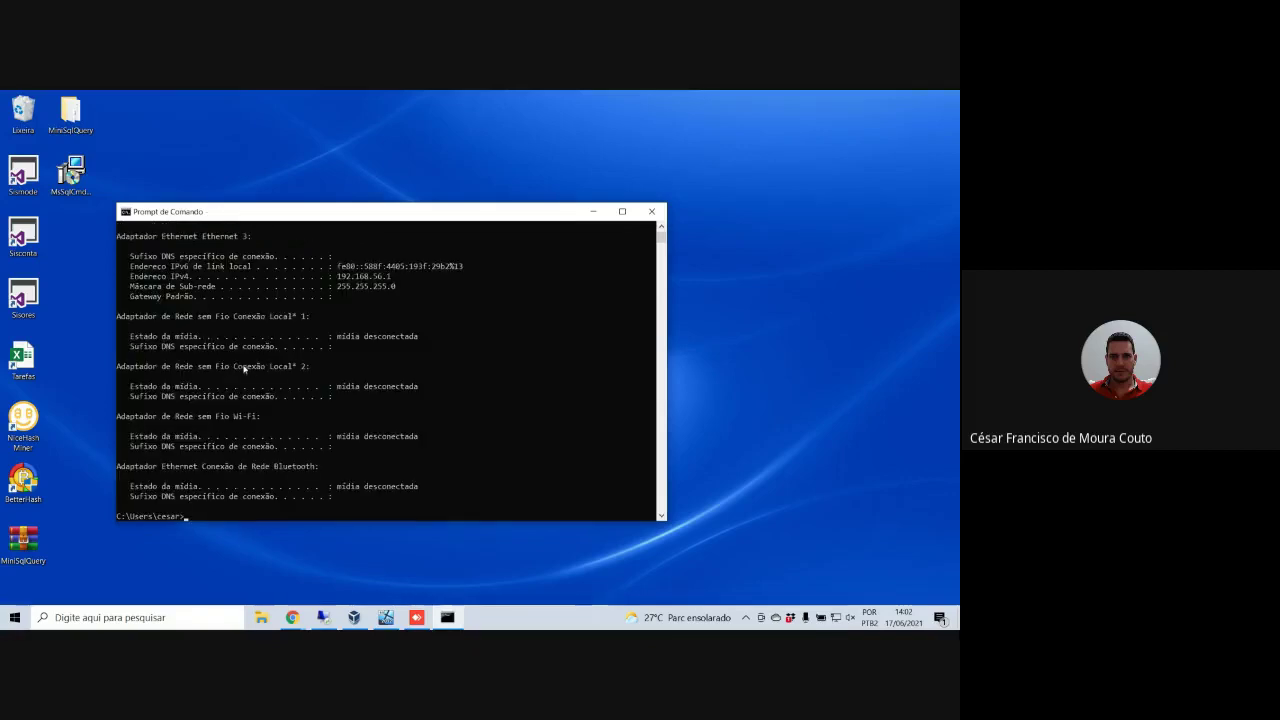
Highlight the IPv4 address 192.168.0.106, then enter the ipconfig /release command
{"action": "scroll", "coordinate": [316, 406], "scroll_direction": "up", "scroll_amount": 4}
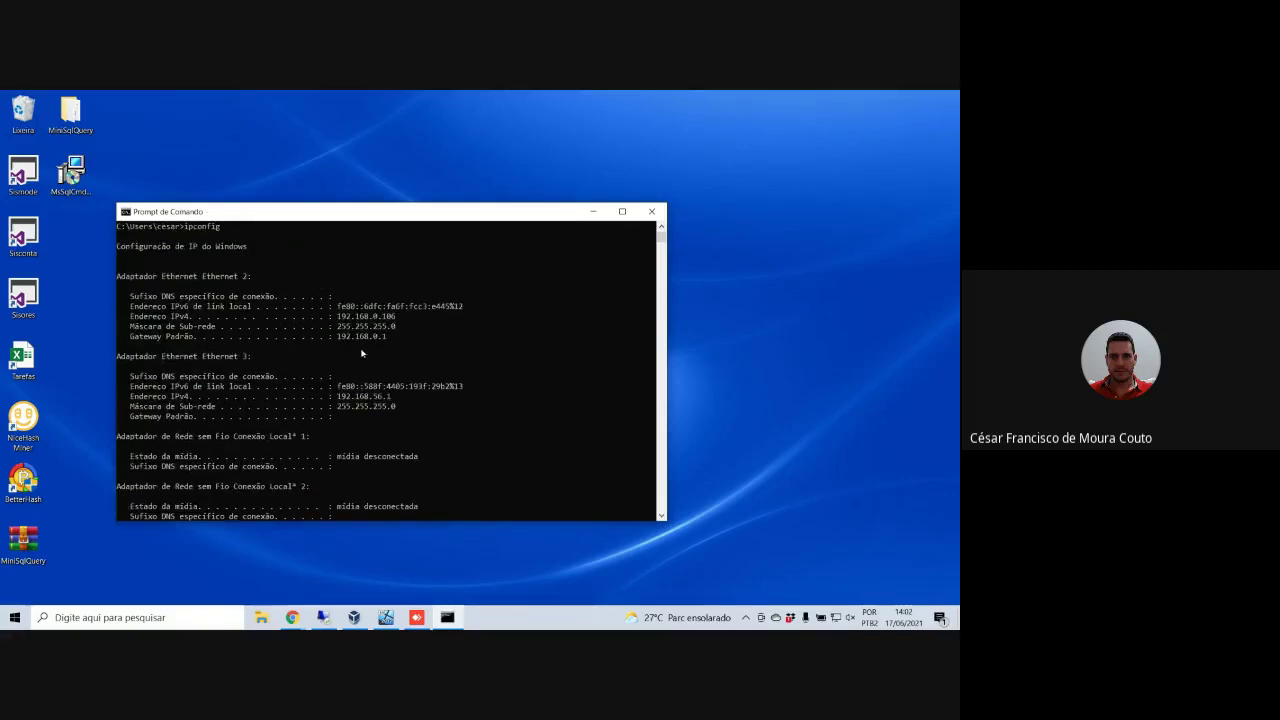
{"action": "left_click_drag", "start_coordinate": [399, 317], "coordinate": [337, 319]}
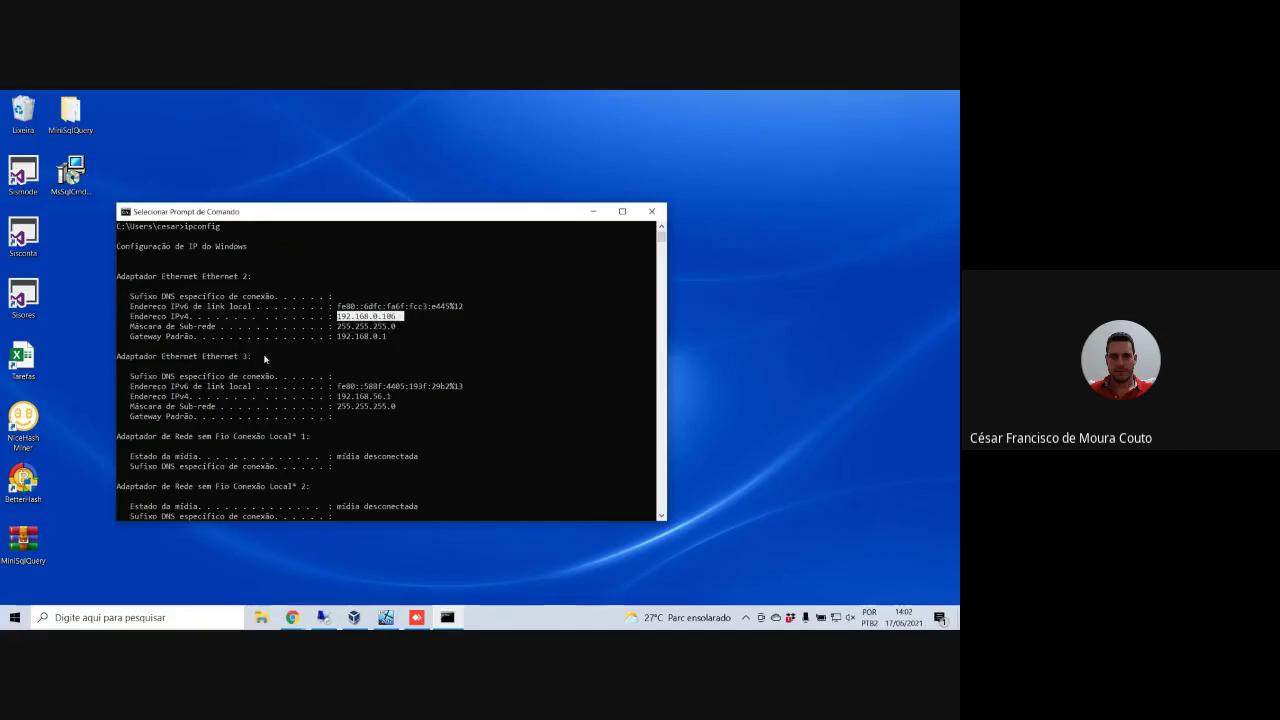
{"action": "scroll", "coordinate": [235, 415], "scroll_direction": "down", "scroll_amount": 1}
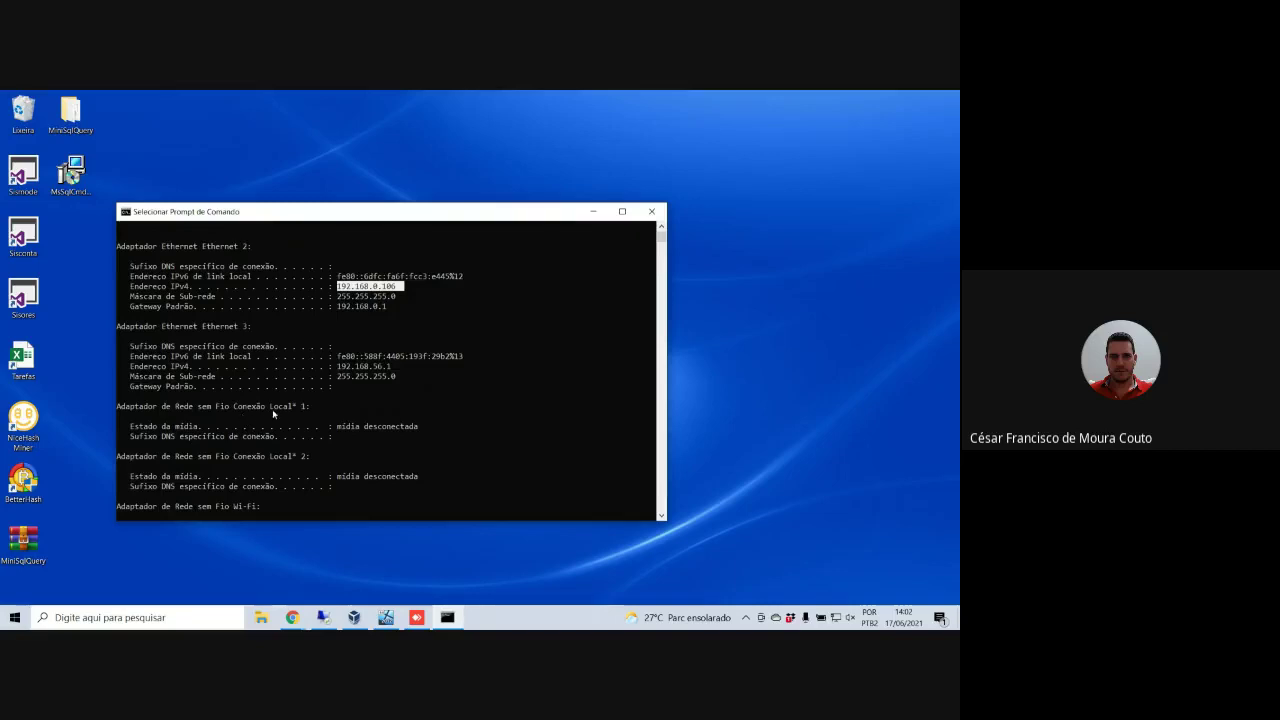
{"action": "scroll", "coordinate": [267, 414], "scroll_direction": "down", "scroll_amount": 2}
{"action": "scroll", "coordinate": [267, 414], "scroll_direction": "down", "scroll_amount": 2}
{"action": "scroll", "coordinate": [267, 414], "scroll_direction": "up", "scroll_amount": 5}
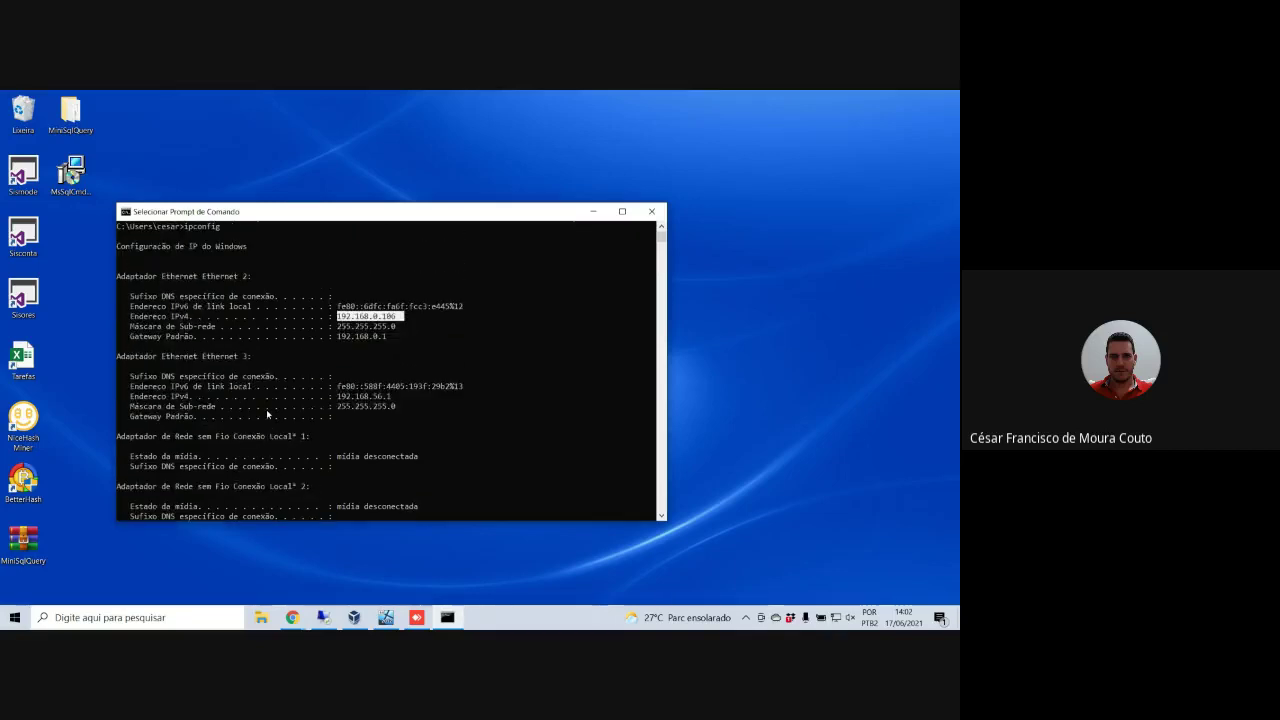
{"action": "scroll", "coordinate": [267, 414], "scroll_direction": "up", "scroll_amount": 1}
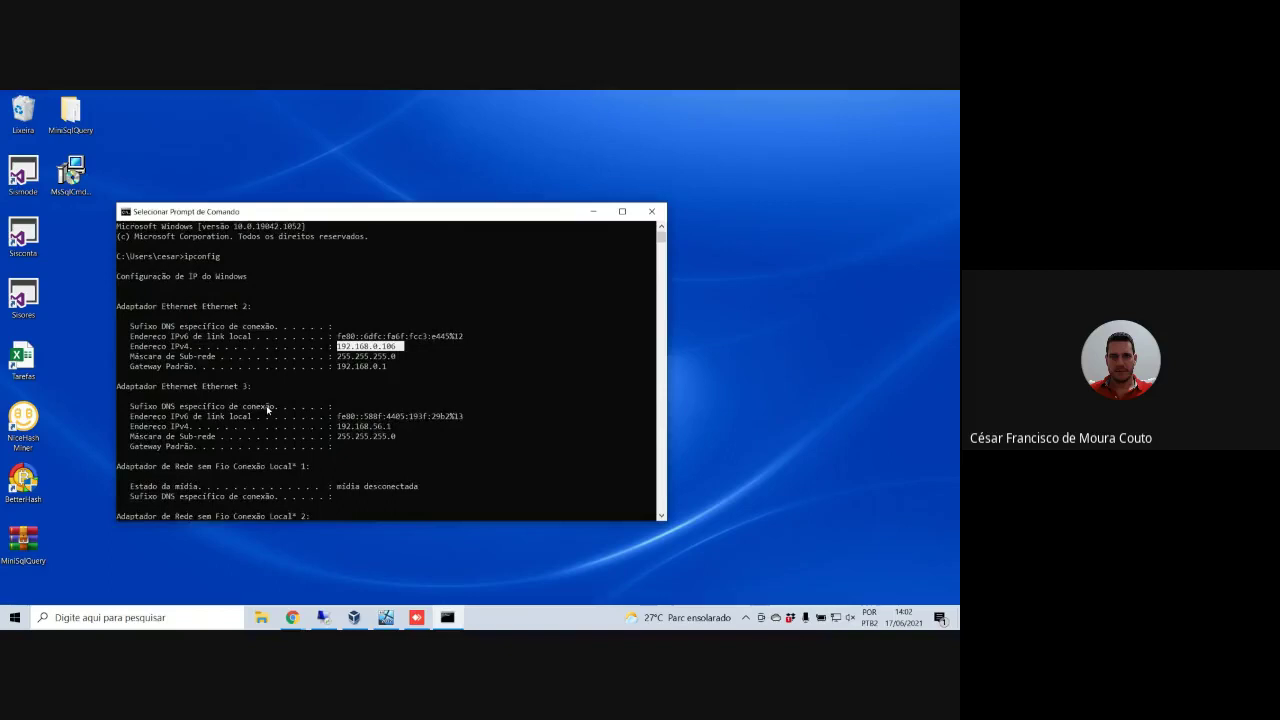
{"action": "scroll", "coordinate": [267, 408], "scroll_direction": "down", "scroll_amount": 9}
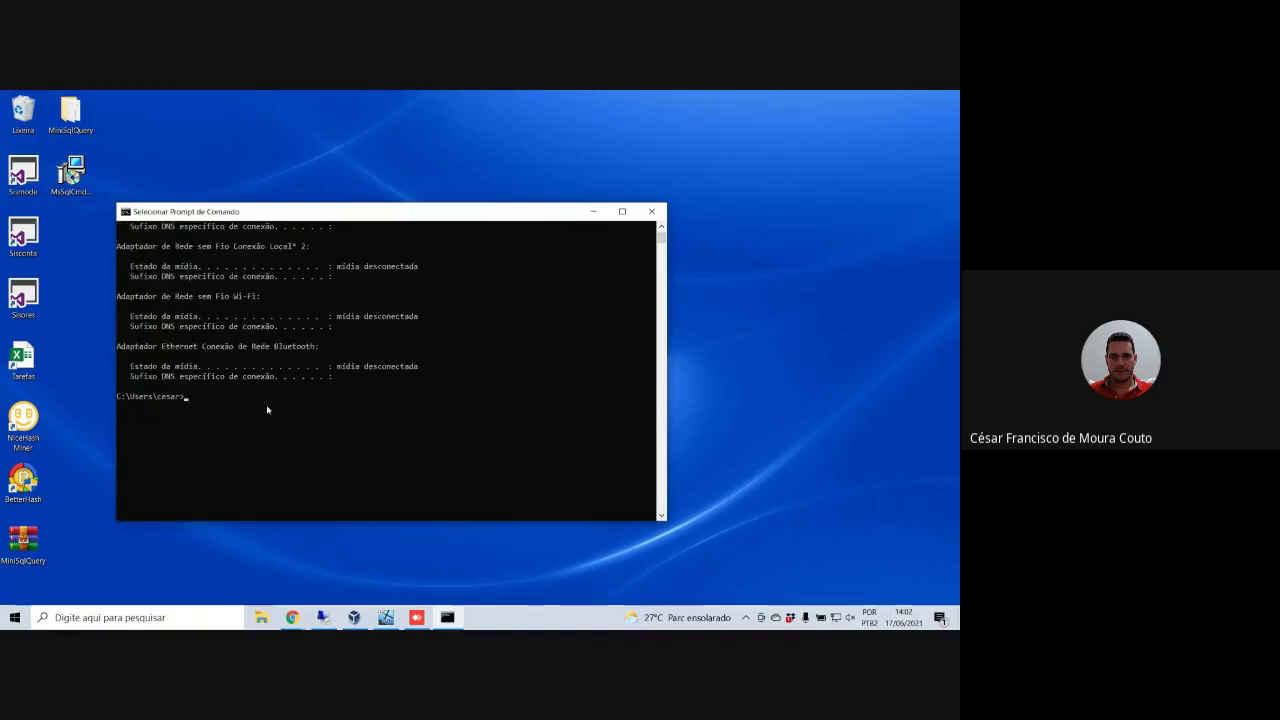
{"action": "key", "text": "Escape"}
{"action": "type", "text": "ipconfig"}
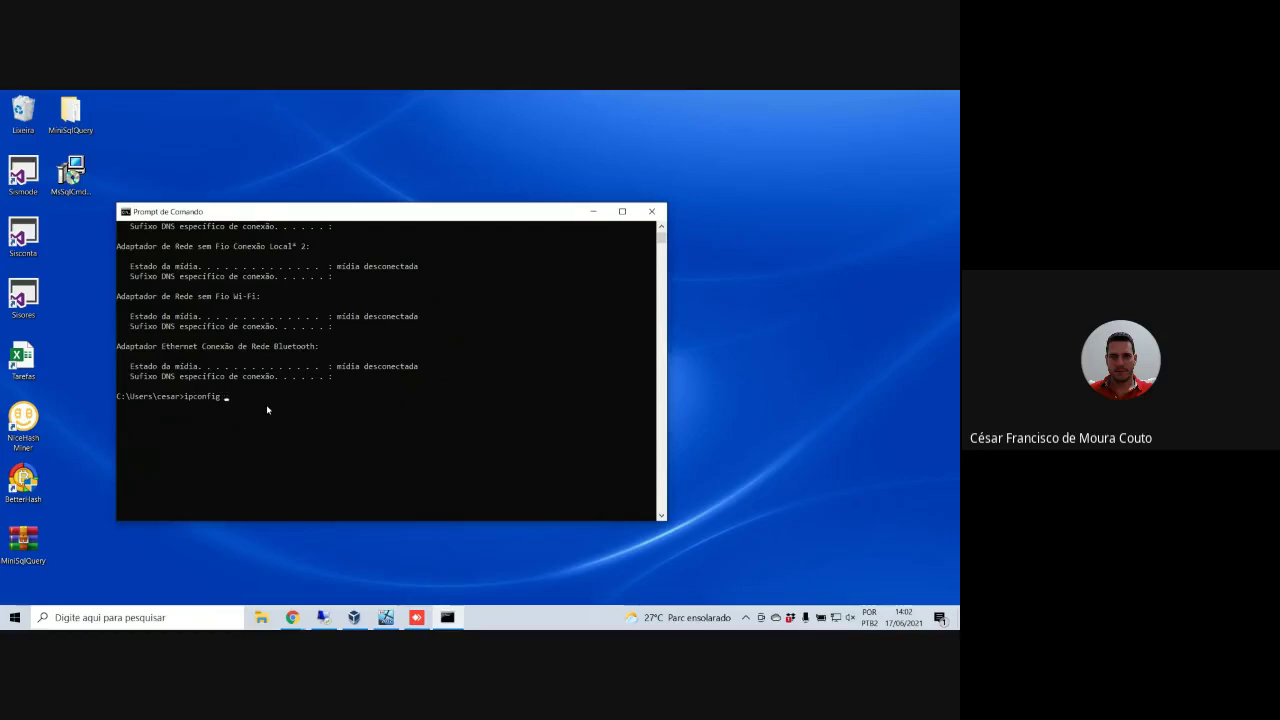
{"action": "type", "text": "ase"}
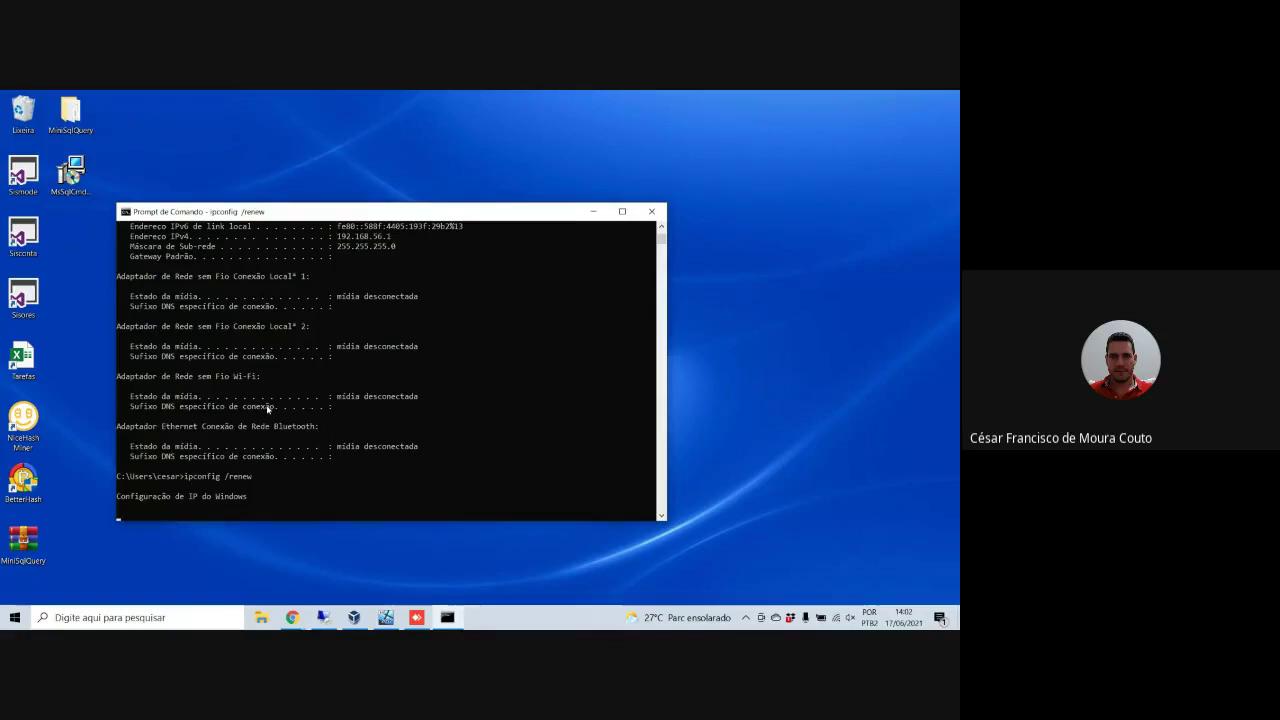
Move the console window up and right, and briefly check the Wi-Fi network list
{"action": "left_click_drag", "start_coordinate": [527, 214], "coordinate": [587, 185]}
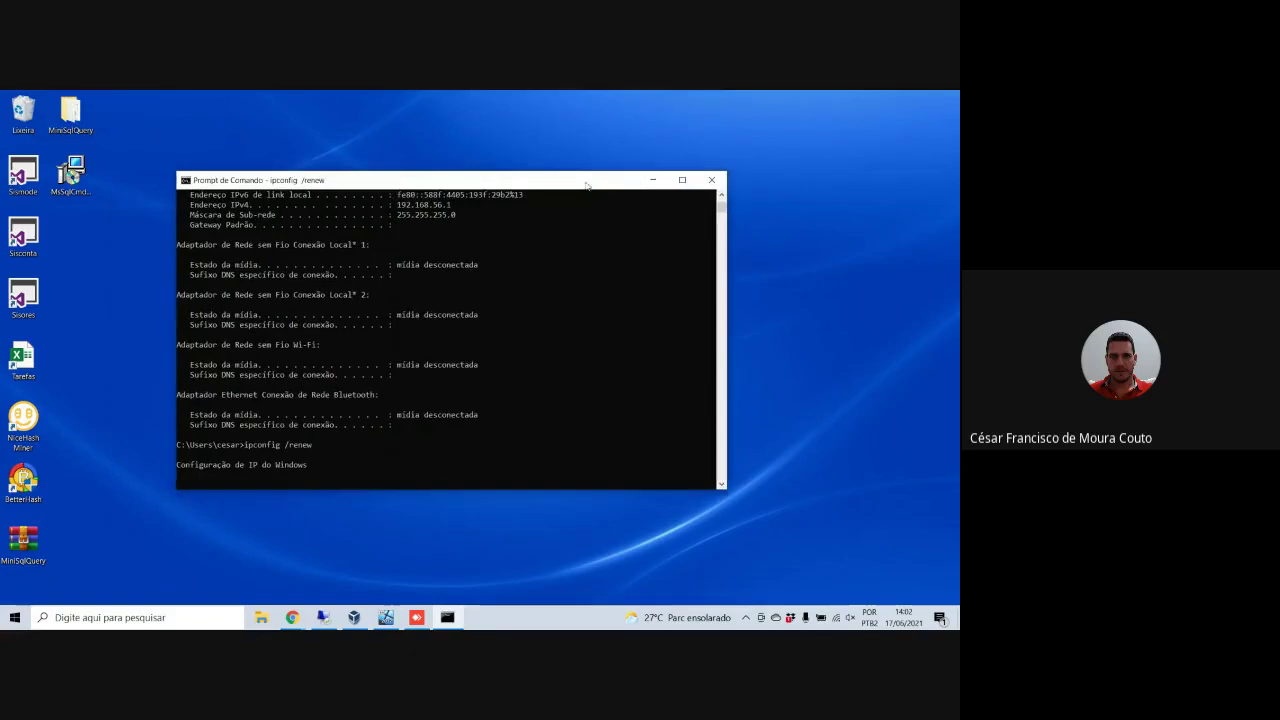
{"action": "left_click", "coordinate": [840, 624]}
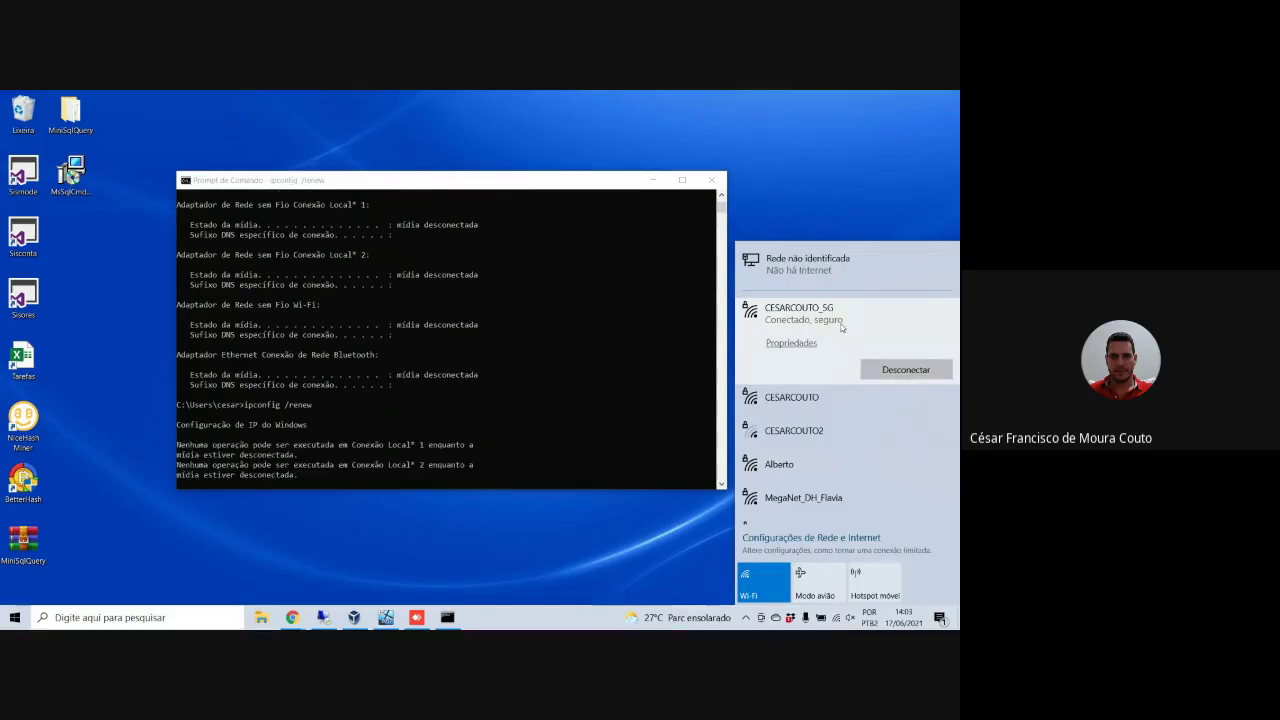
{"action": "left_click", "coordinate": [566, 398]}
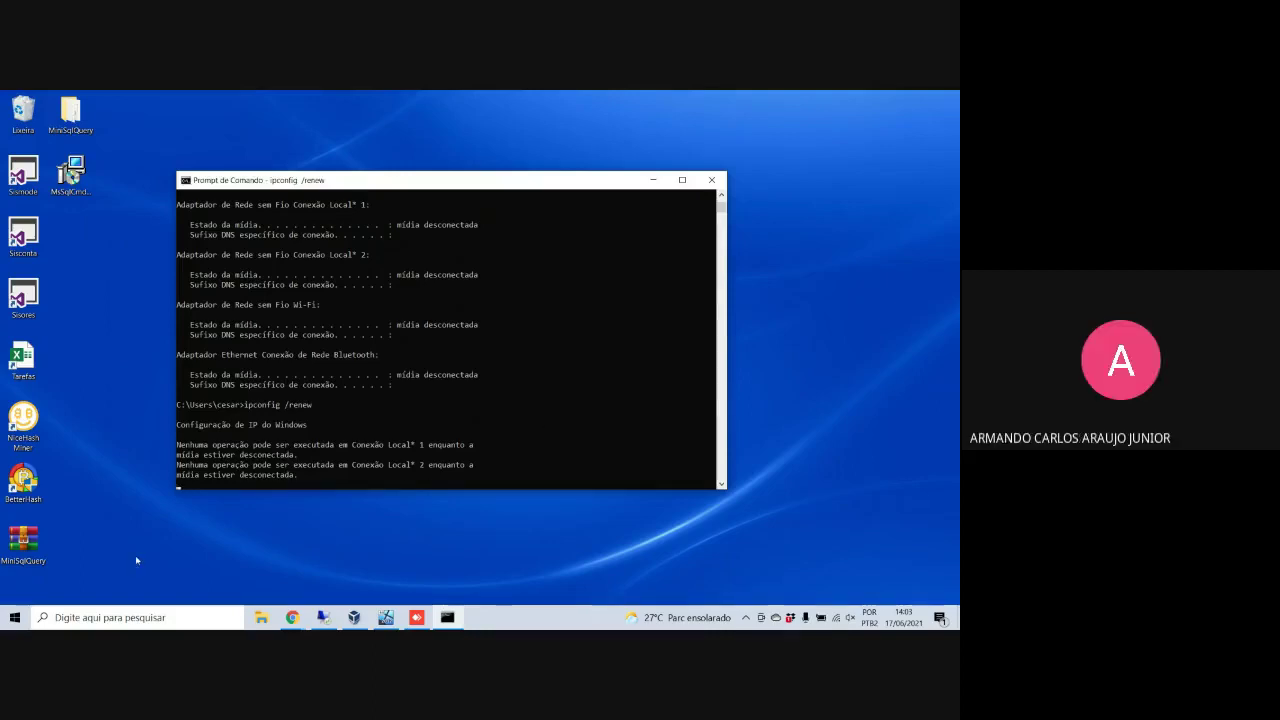
{"action": "right_click", "coordinate": [8, 621]}
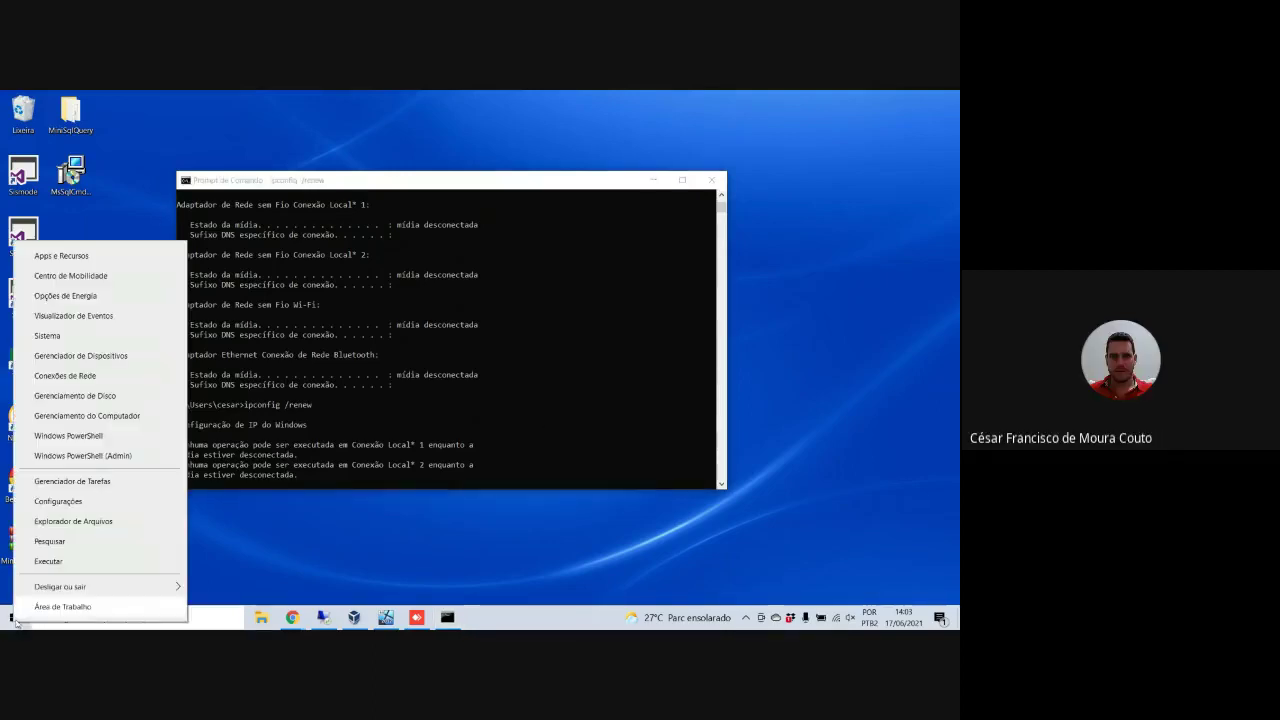
{"action": "left_click", "coordinate": [314, 584]}
Launch a second Command Prompt window from a cmd search
{"action": "left_click", "coordinate": [155, 617]}
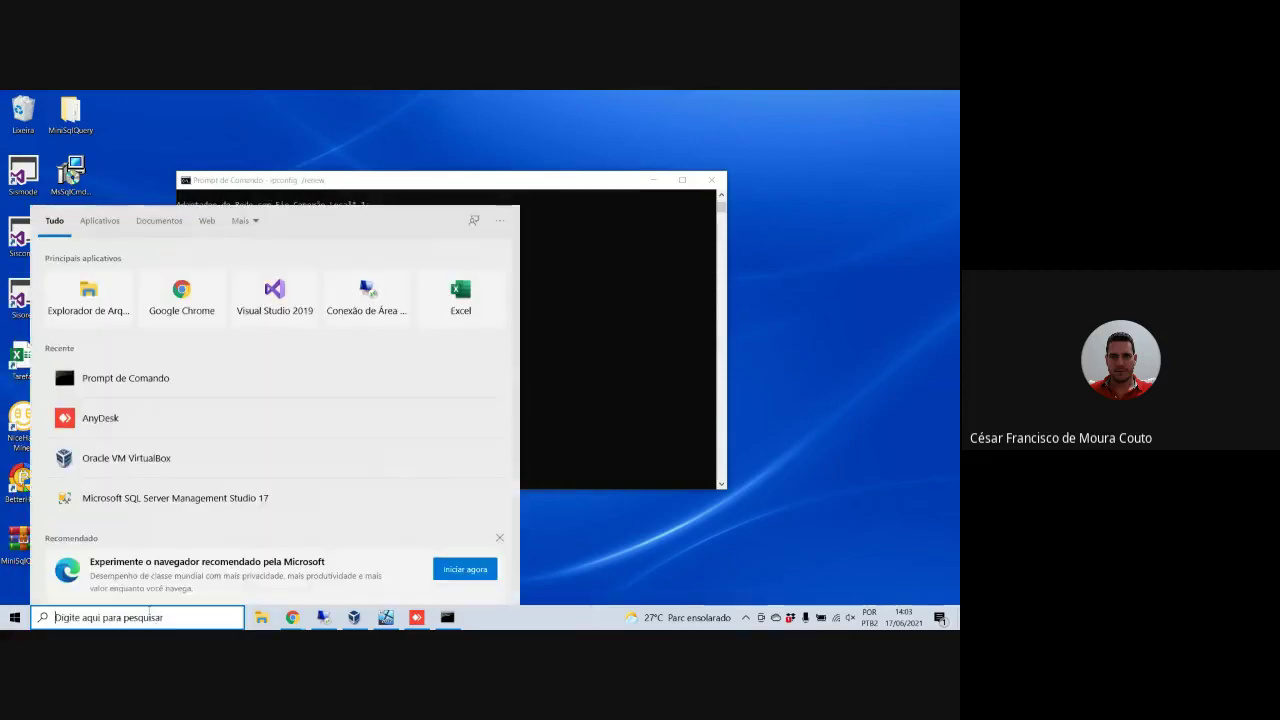
{"action": "type", "text": "cmd"}
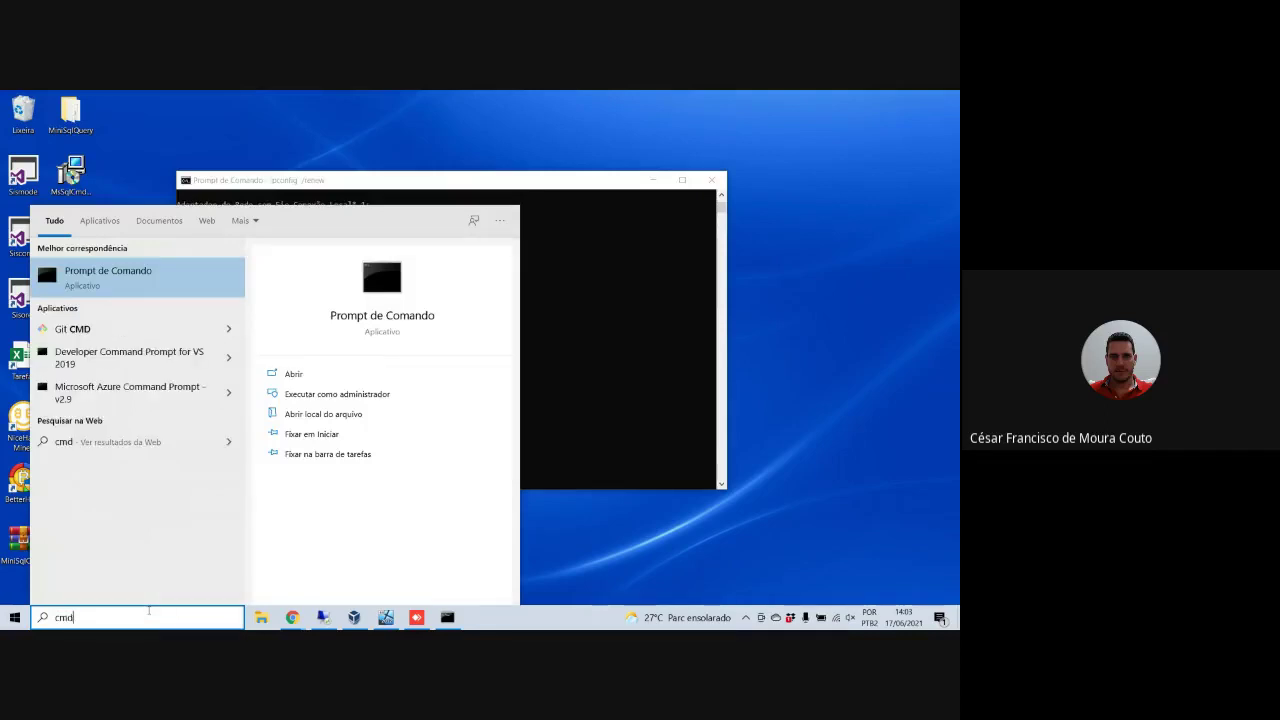
{"action": "key", "text": "Return"}
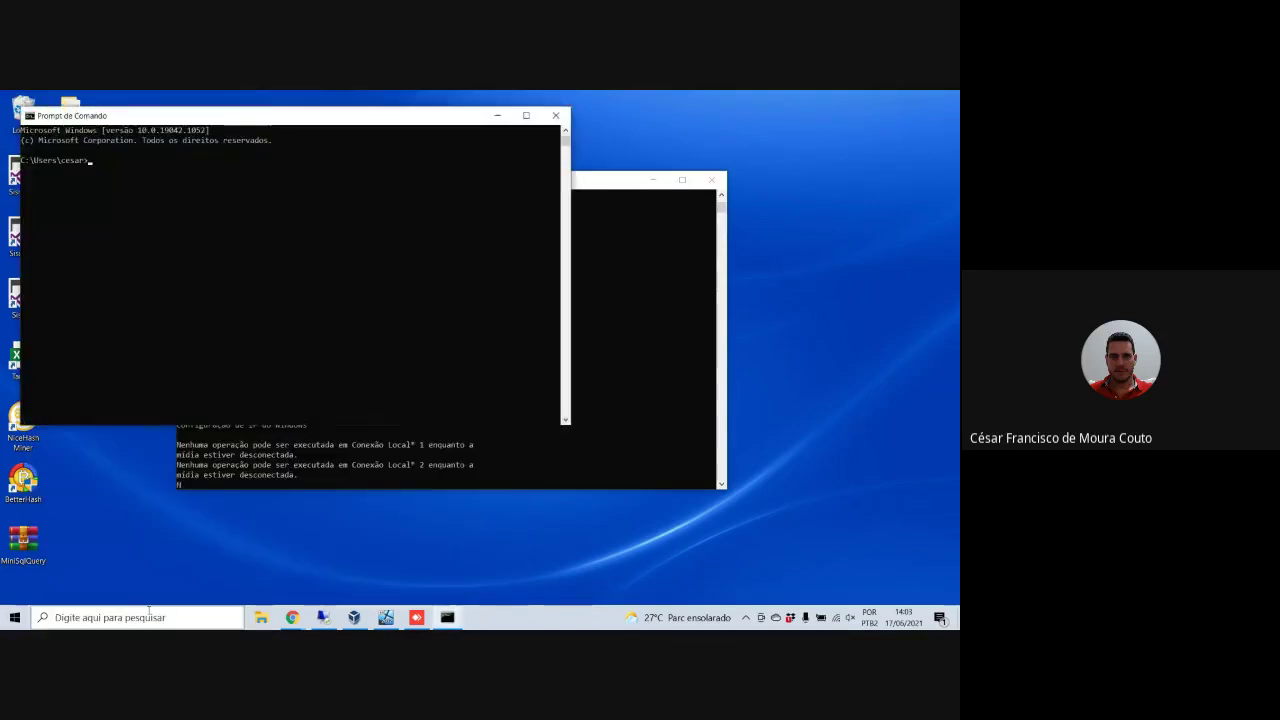
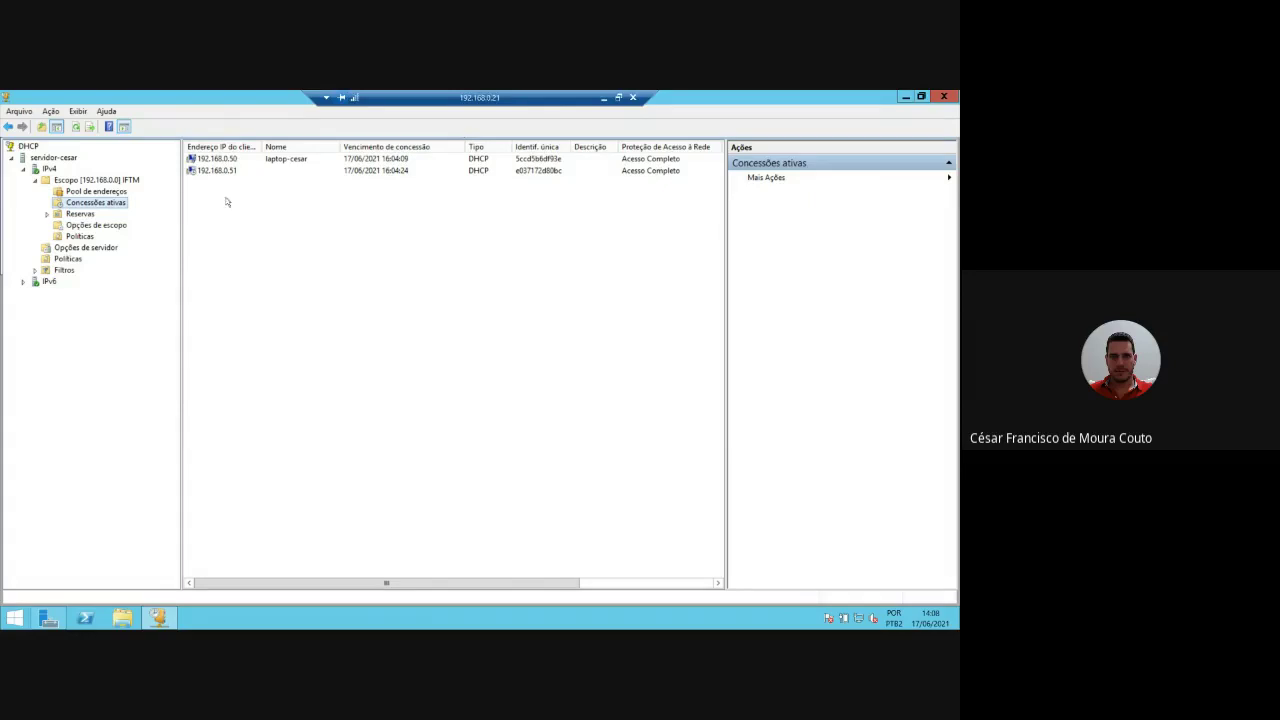
Review the active leases 192.168.0.50 (laptop-cesar) and 192.168.0.51 in the lease list
{"action": "left_click", "coordinate": [239, 160]}
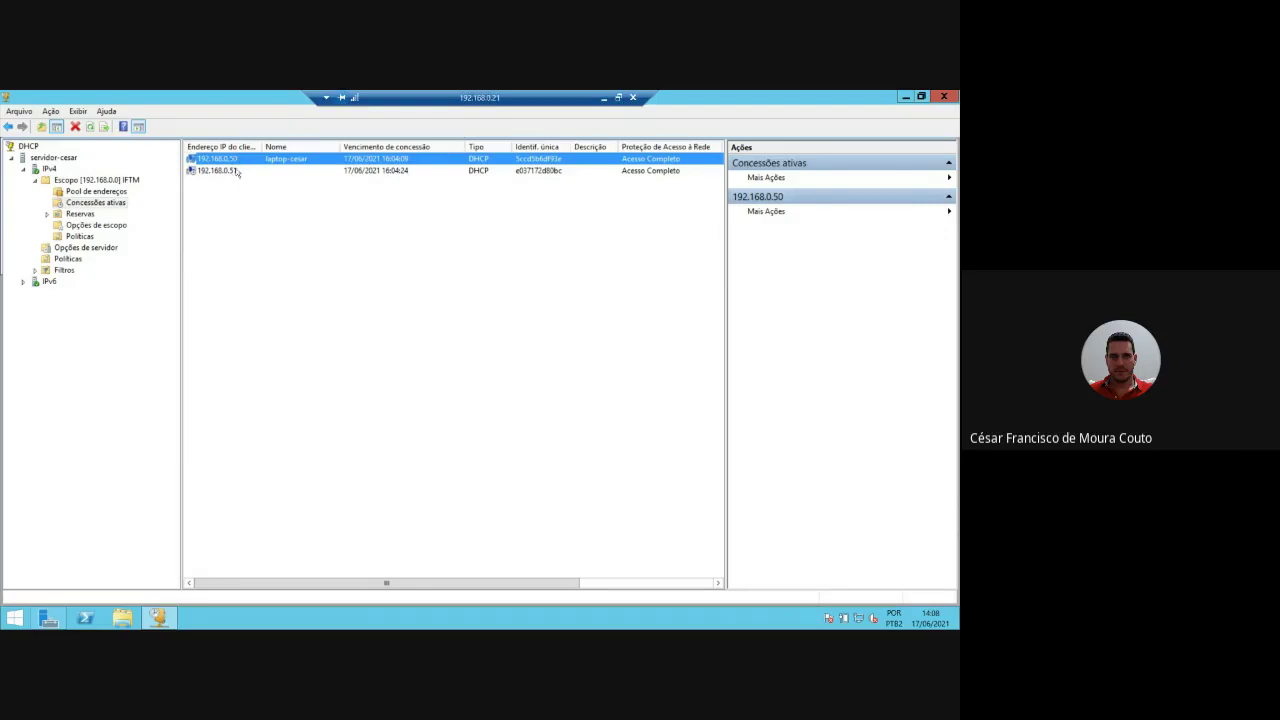
{"action": "left_click", "coordinate": [226, 176]}
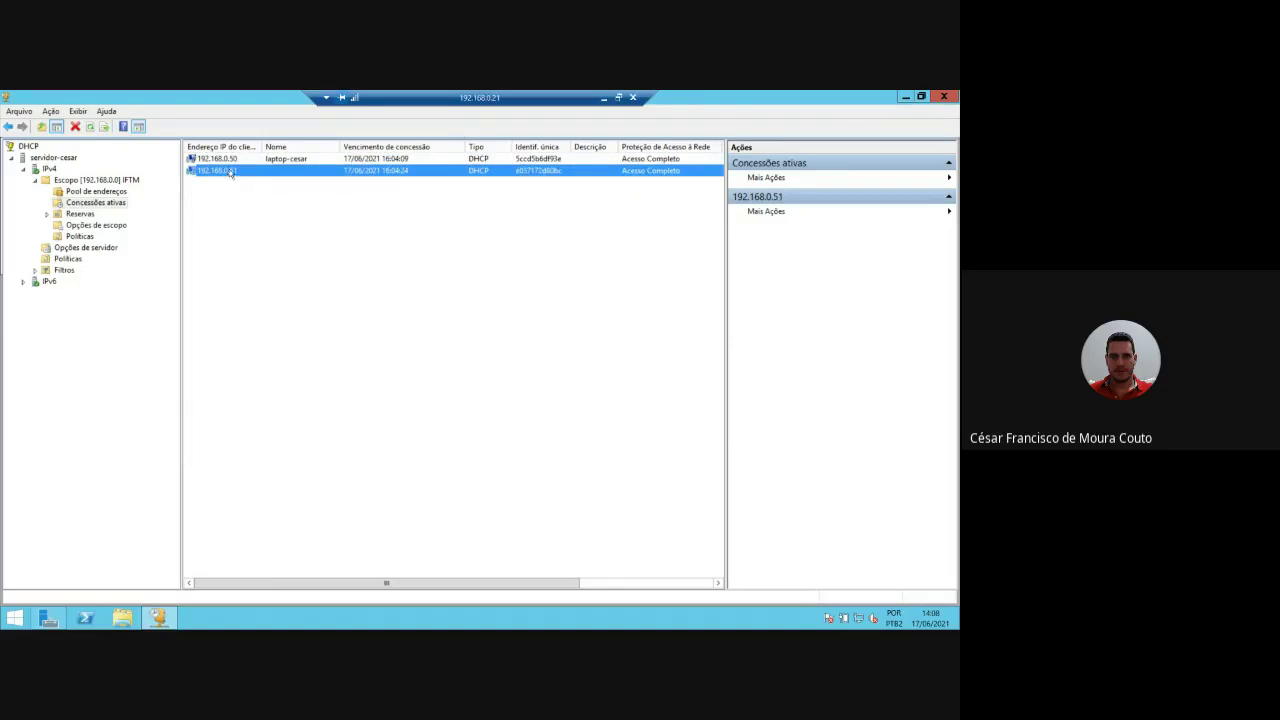
{"action": "left_click", "coordinate": [234, 161]}
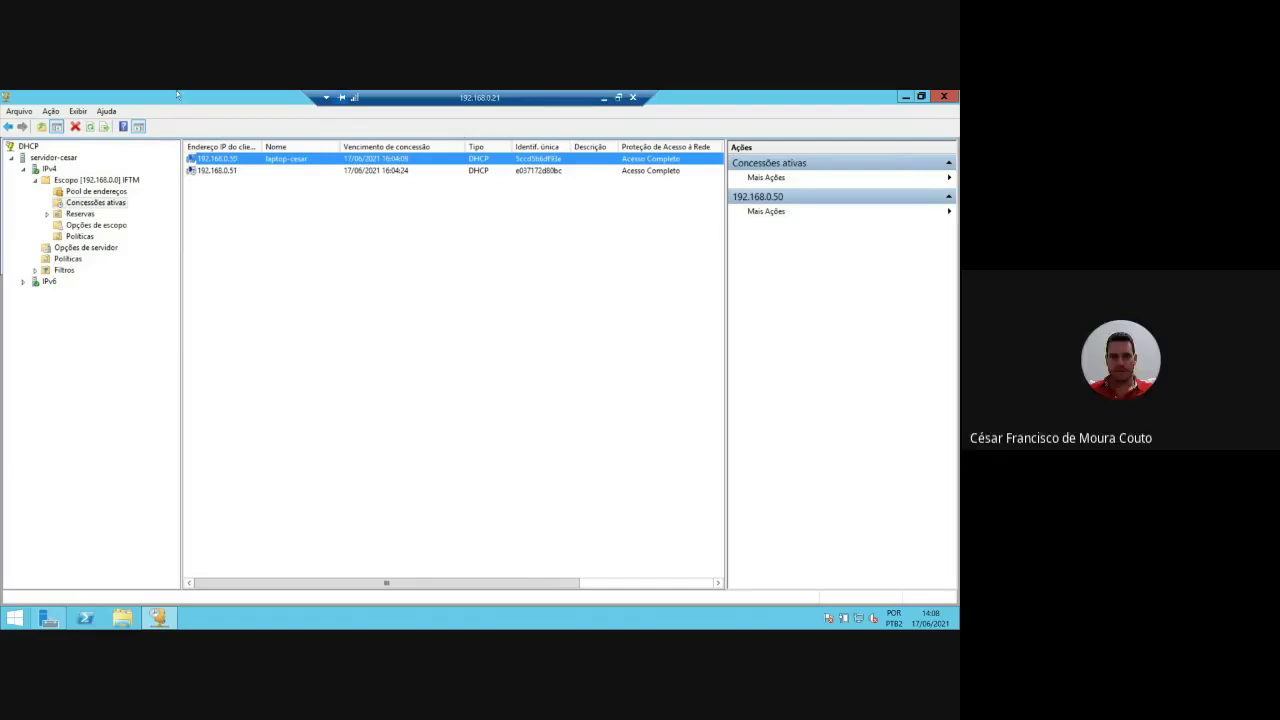
{"action": "left_click", "coordinate": [279, 259]}
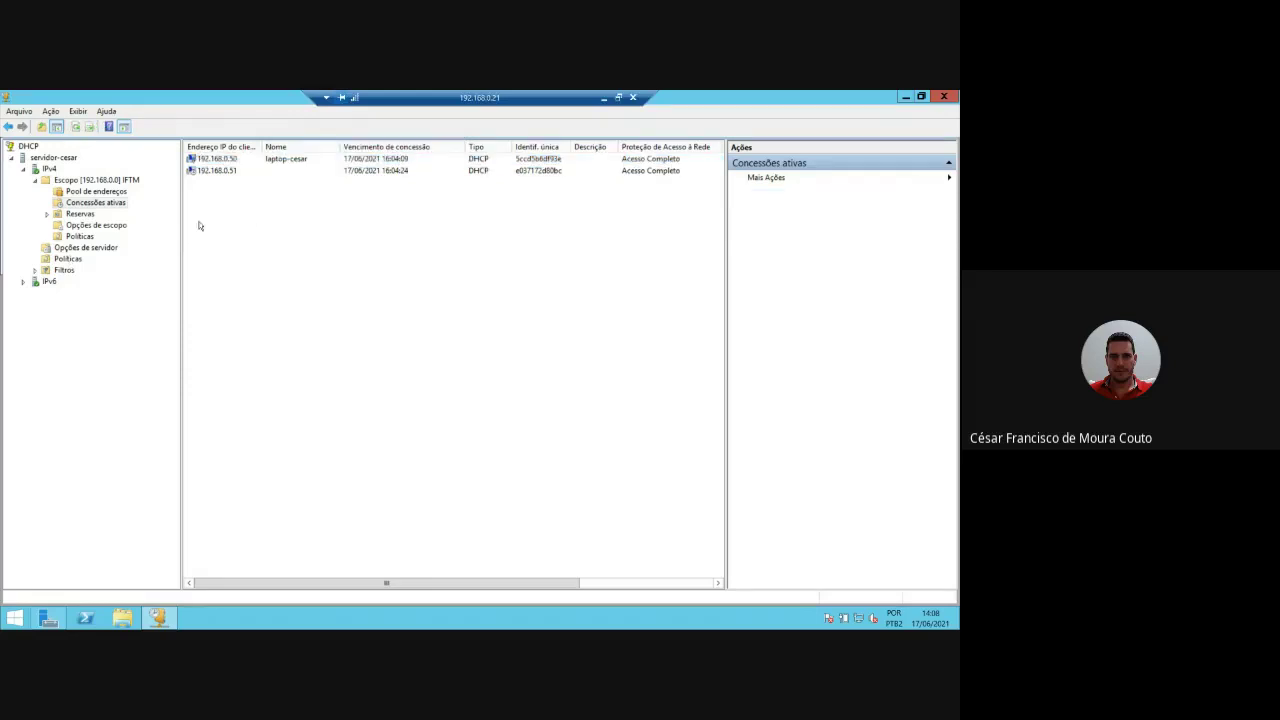
{"action": "left_click", "coordinate": [294, 163]}
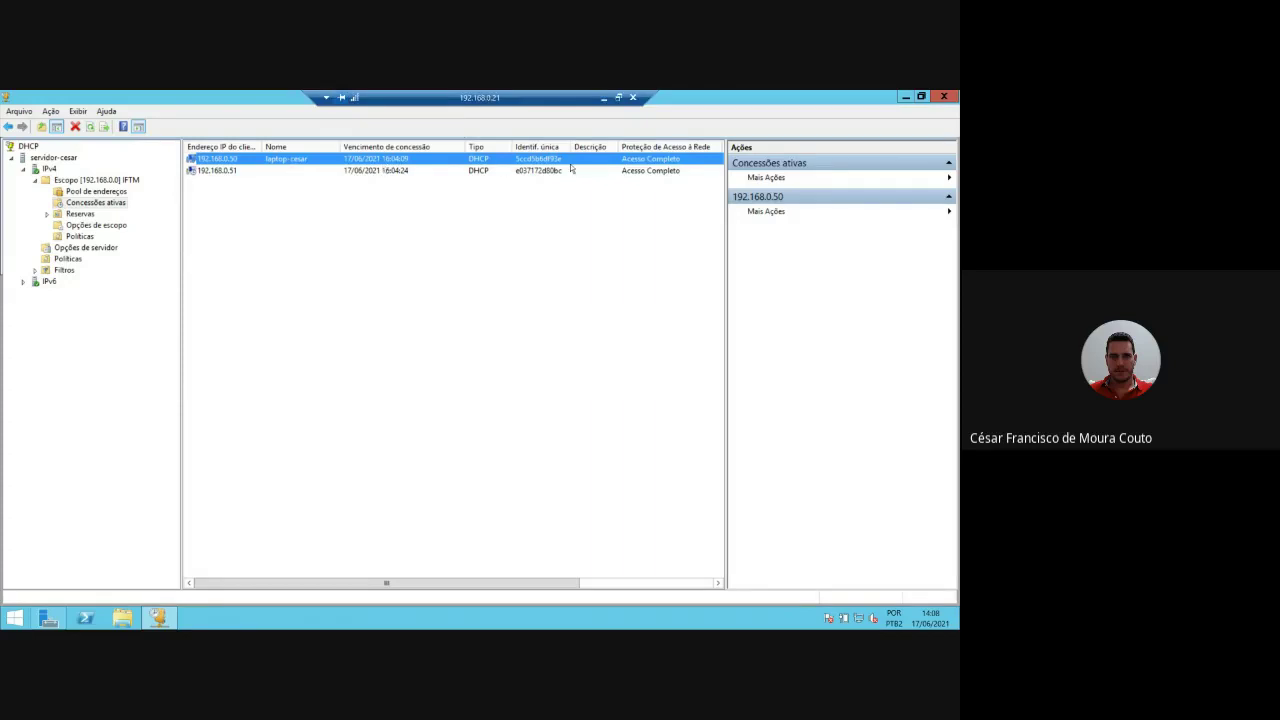
{"action": "left_click", "coordinate": [230, 174]}
{"action": "key", "text": "Up"}
Minimize the DHCP console and then Server Manager
{"action": "left_click", "coordinate": [920, 97]}
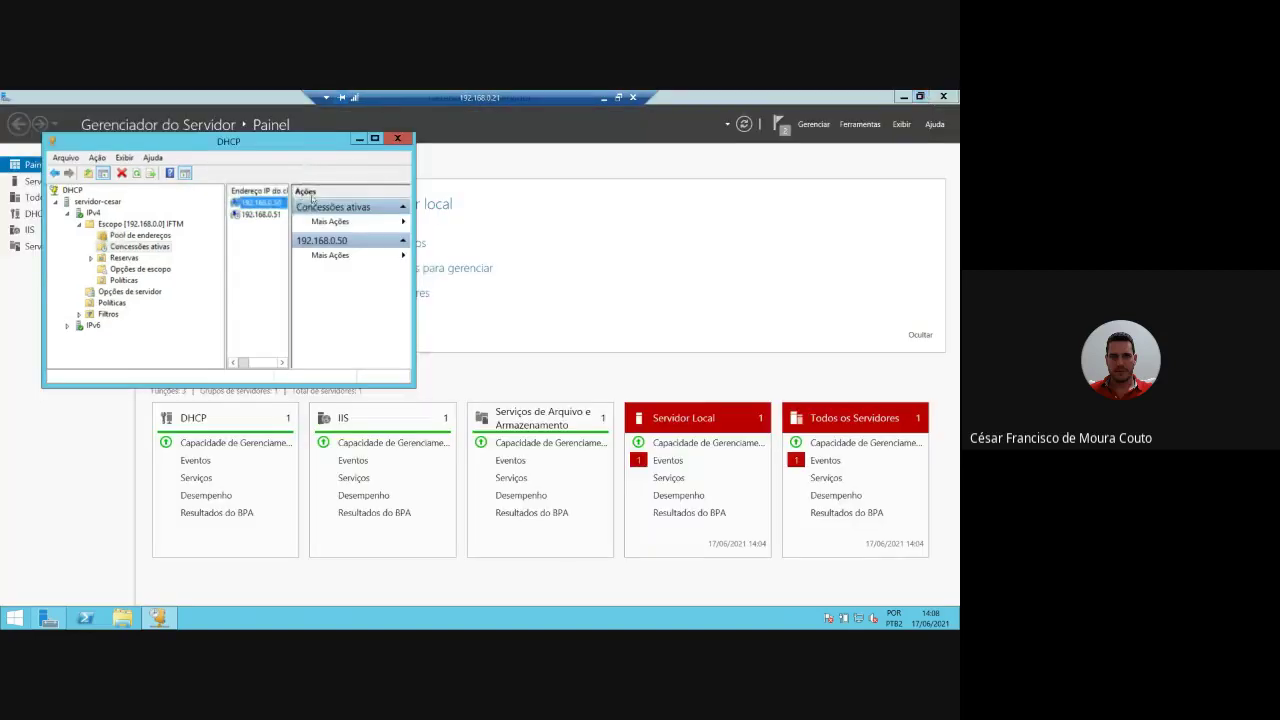
{"action": "left_click", "coordinate": [376, 138]}
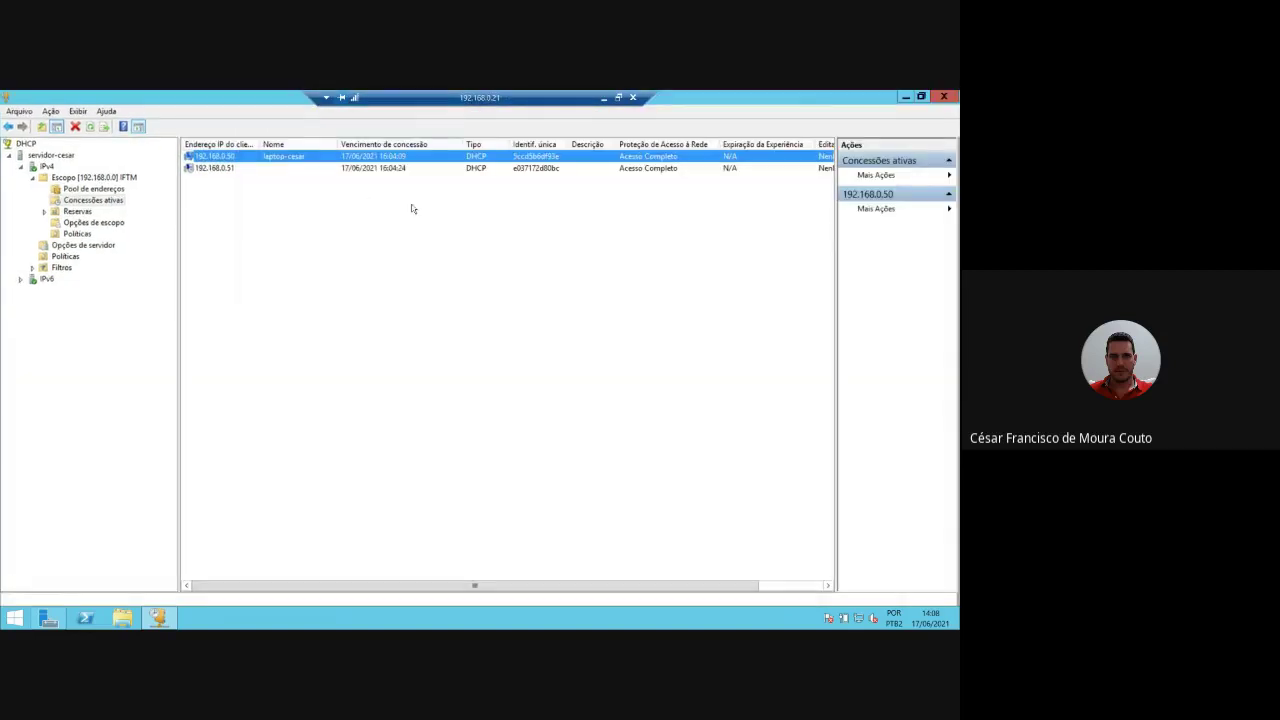
{"action": "left_click", "coordinate": [905, 97]}
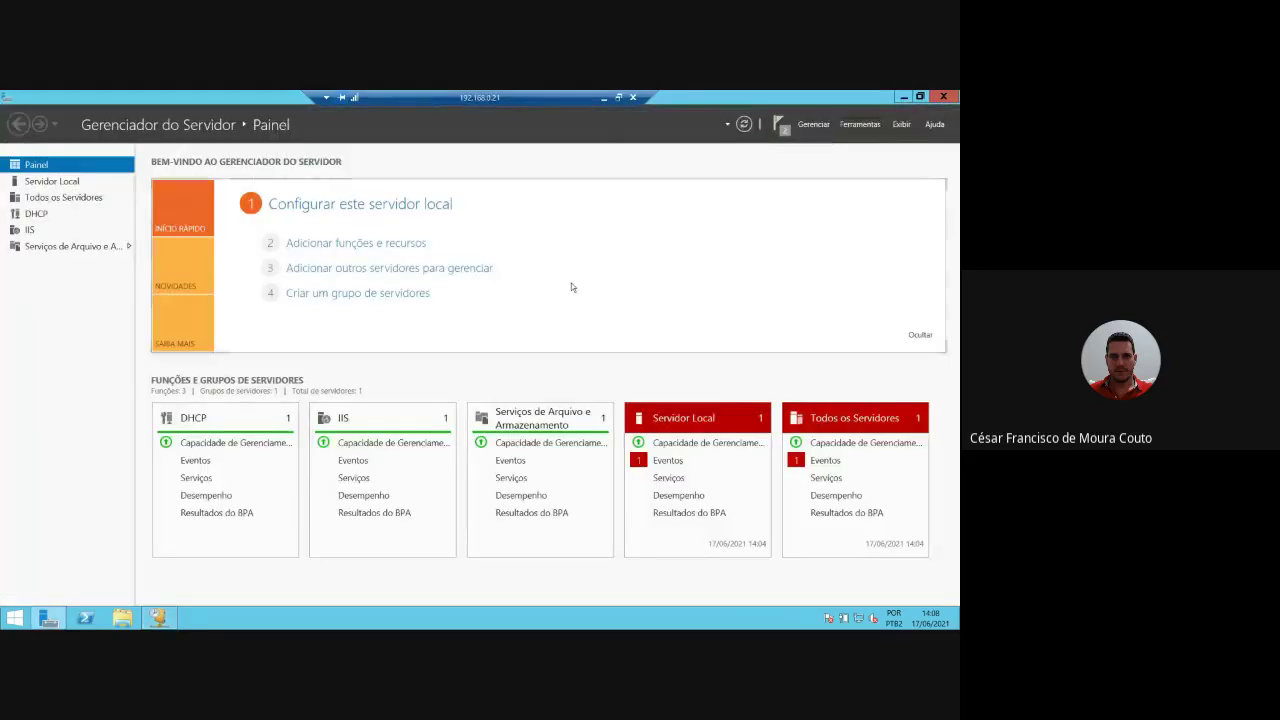
{"action": "left_click", "coordinate": [905, 97]}
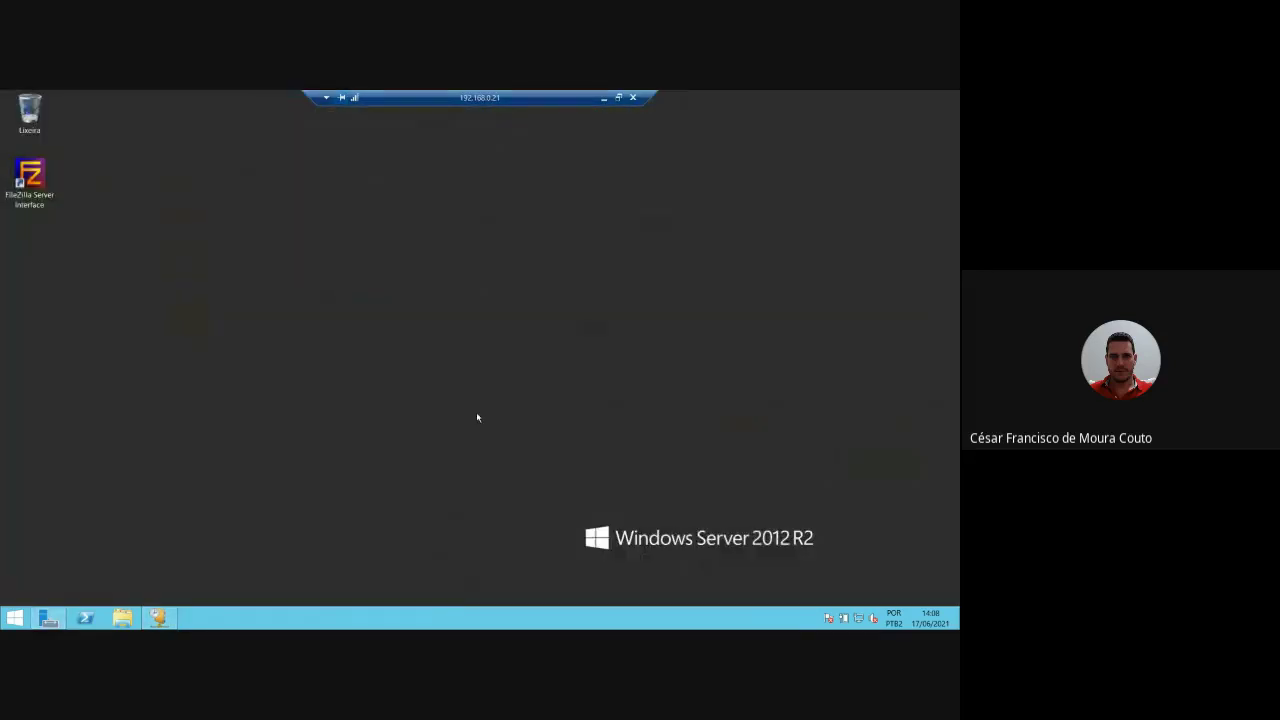
Open the Run prompt prefilled with 'cmd' from the Start right-click menu, then minimize the remote session
{"action": "right_click", "coordinate": [5, 624]}
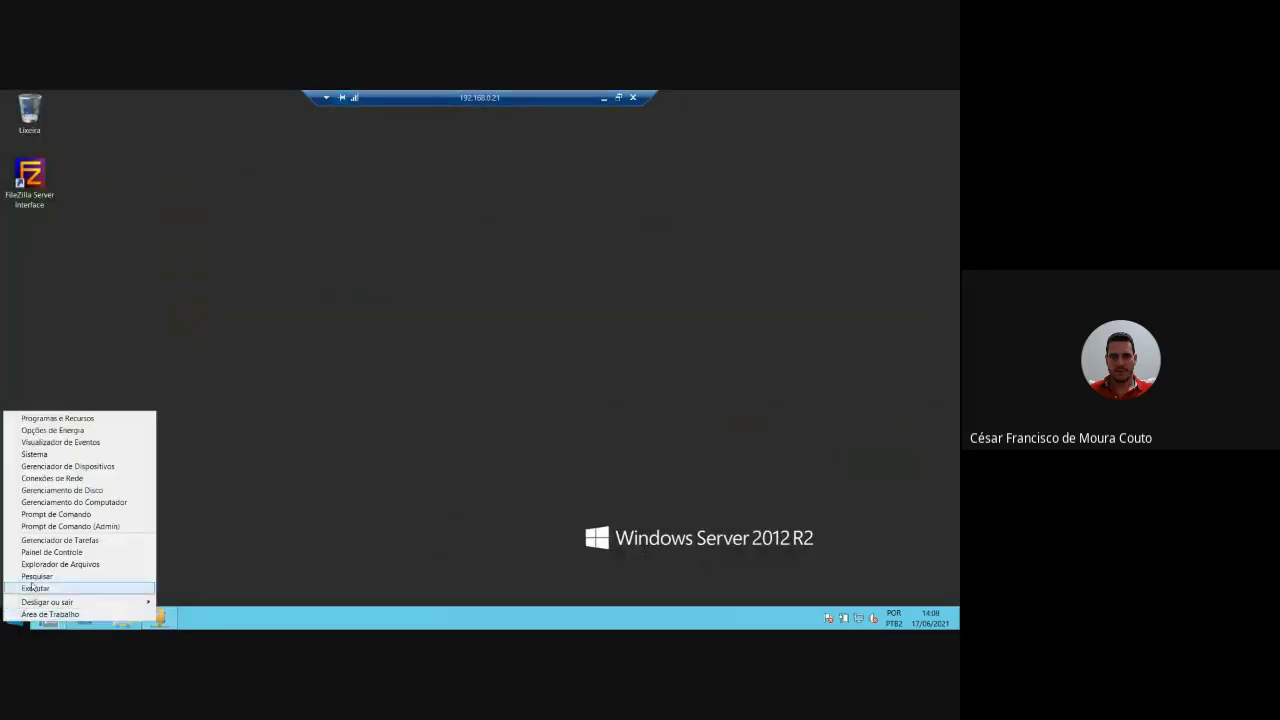
{"action": "left_click", "coordinate": [15, 626]}
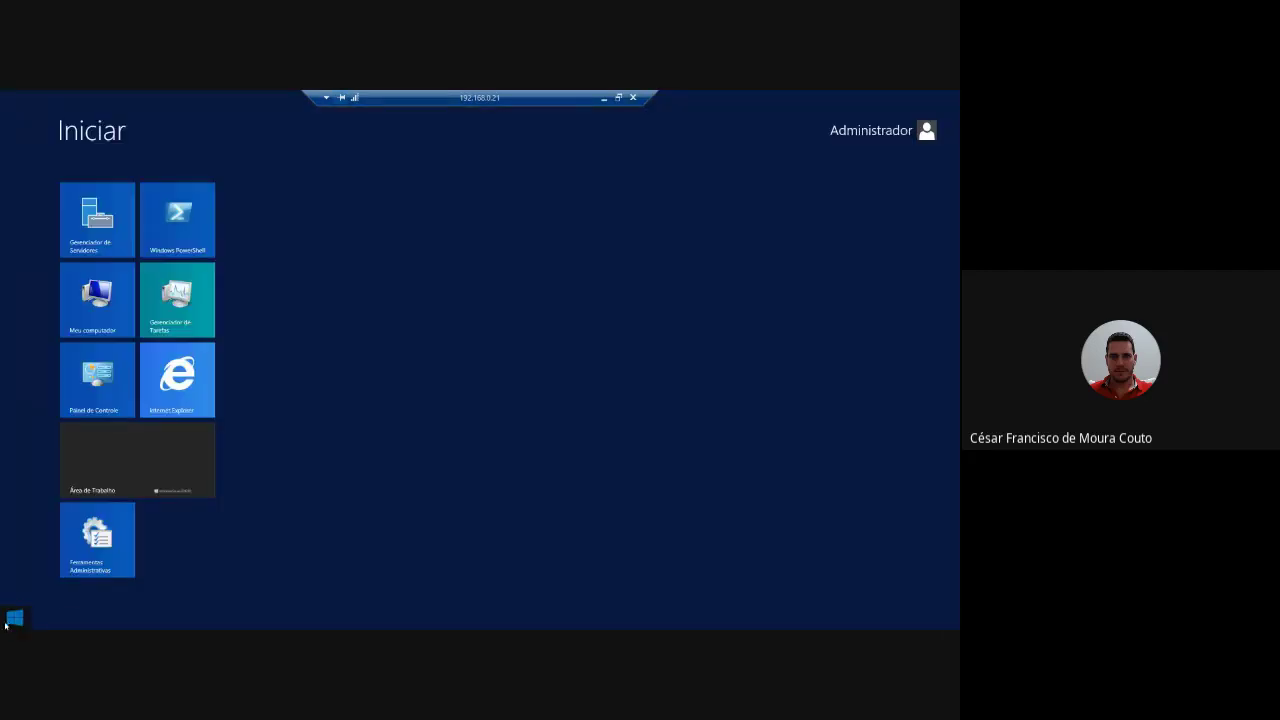
{"action": "left_click", "coordinate": [152, 481]}
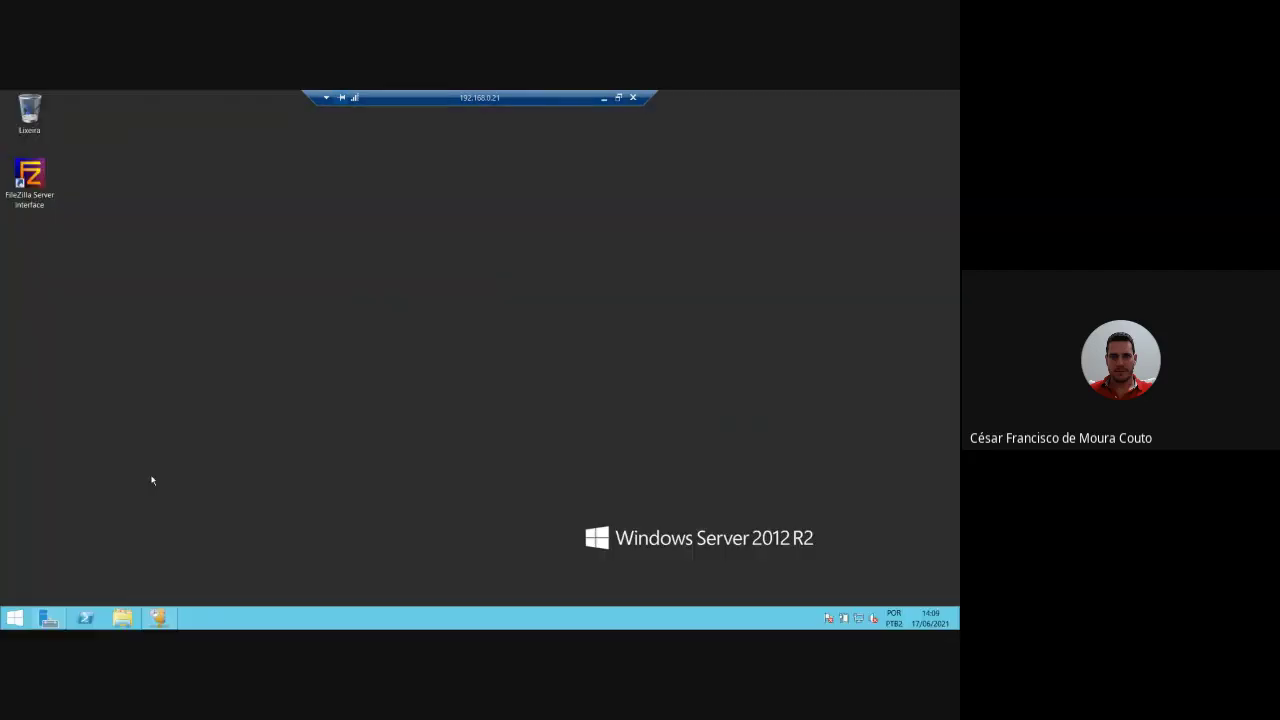
{"action": "right_click", "coordinate": [10, 620]}
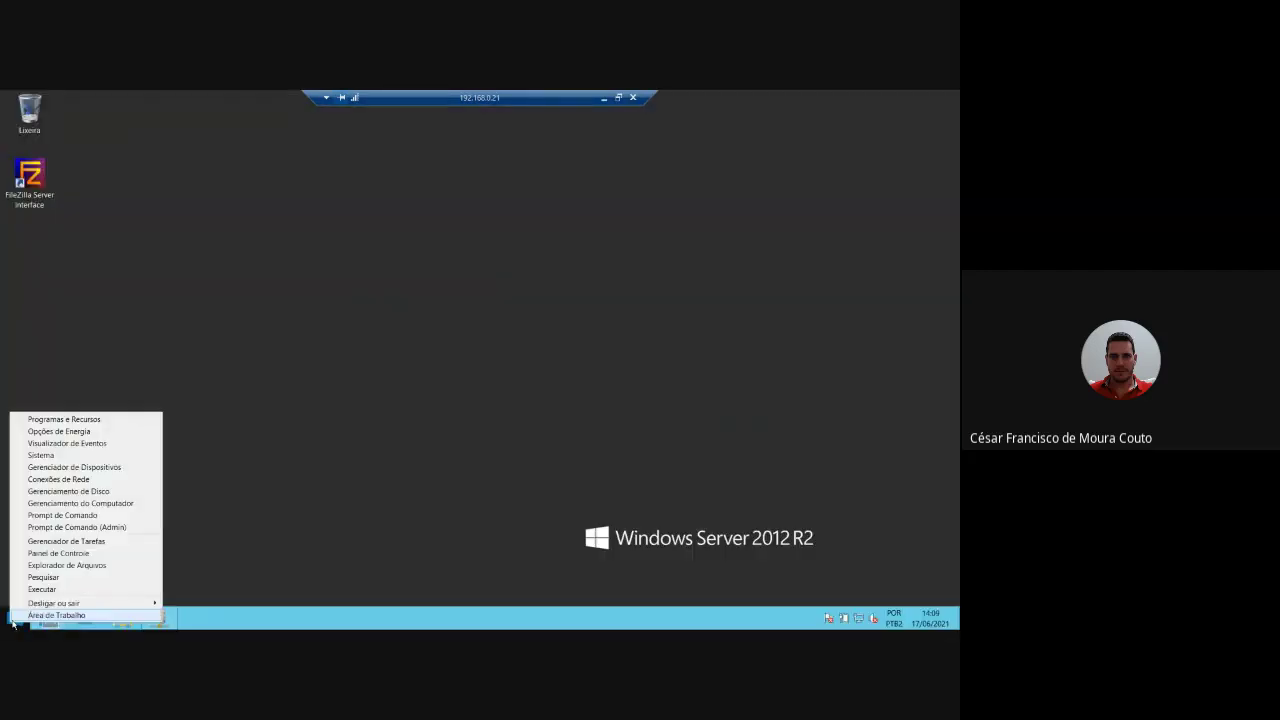
{"action": "left_click", "coordinate": [94, 590]}
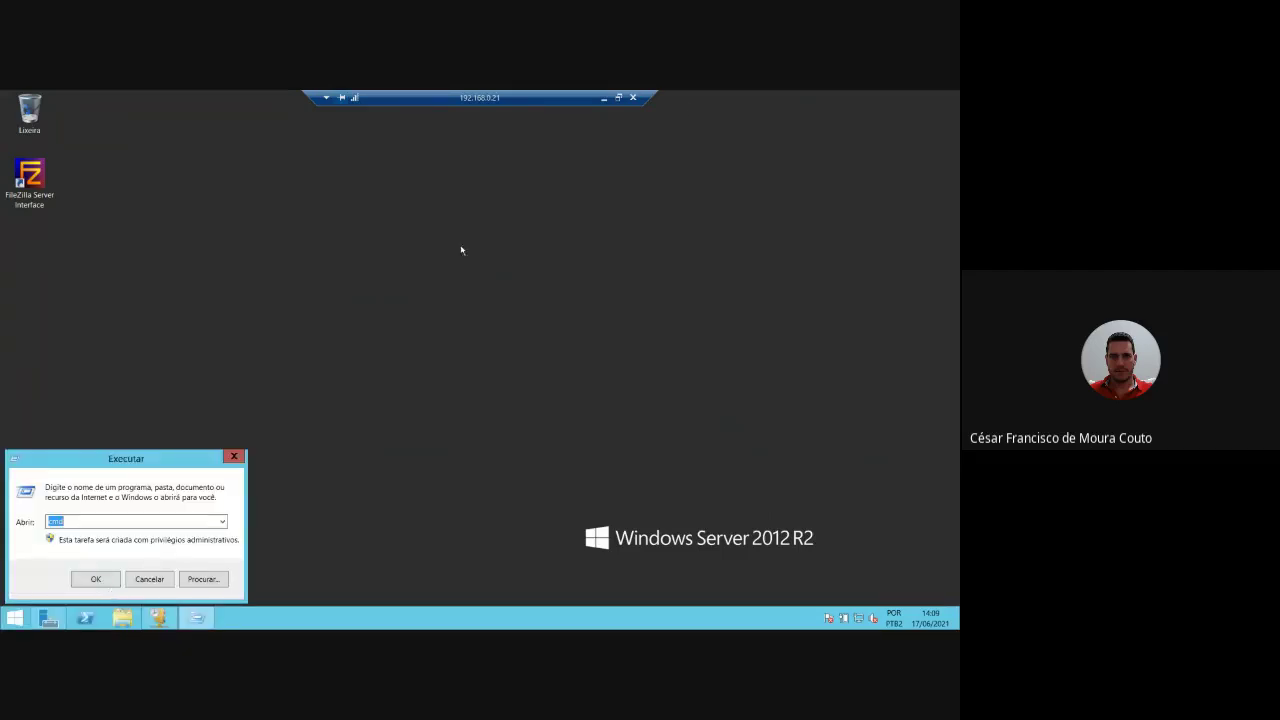
{"action": "left_click", "coordinate": [604, 97]}
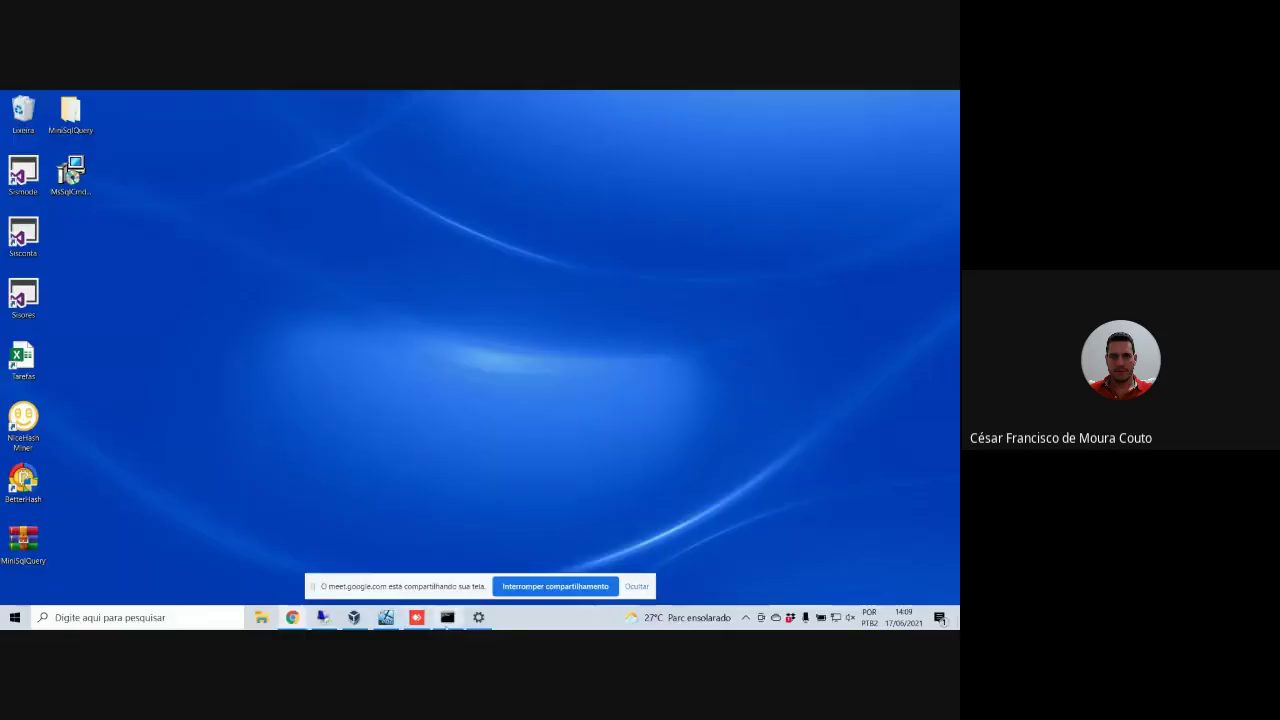
Run ipconfig on the laptop, showing Ethernet 2 at 192.168.0.101 via gateway 192.168.0.1
{"action": "left_click", "coordinate": [447, 617]}
{"action": "scroll", "coordinate": [489, 367], "scroll_direction": "up", "scroll_amount": 2}
{"action": "scroll", "coordinate": [489, 367], "scroll_direction": "up", "scroll_amount": 3}
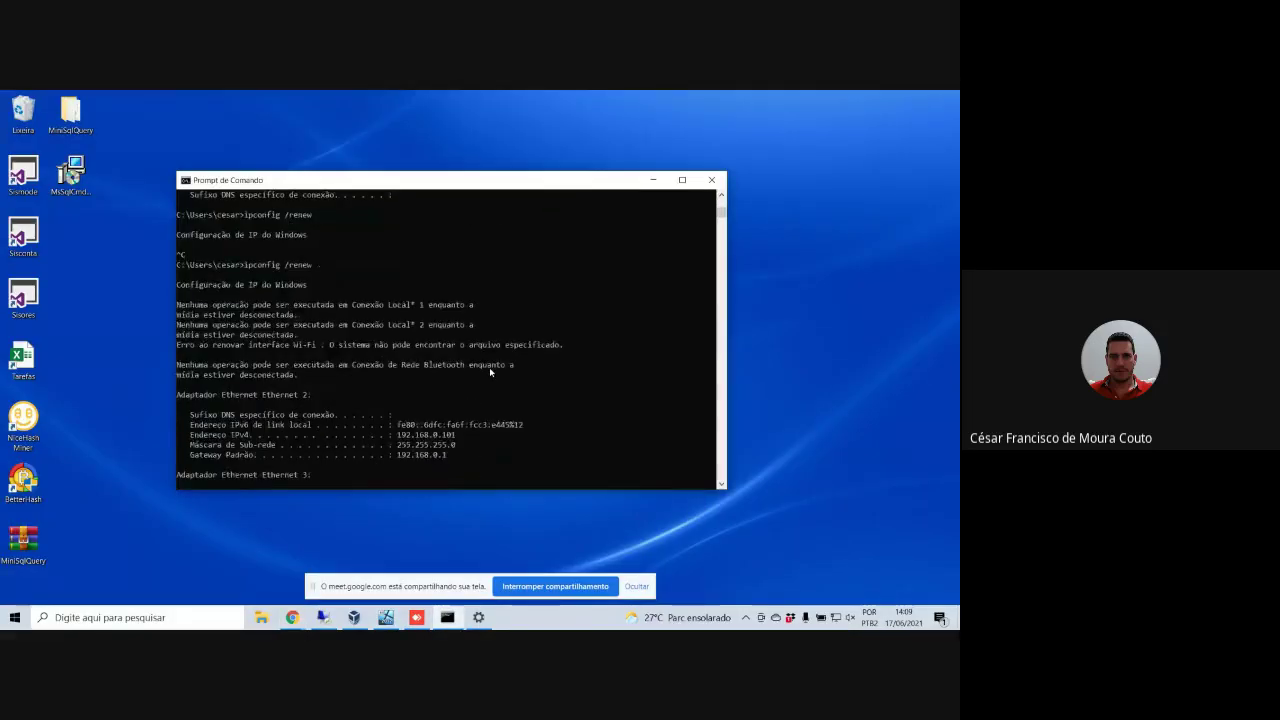
{"action": "scroll", "coordinate": [489, 367], "scroll_direction": "down", "scroll_amount": 12}
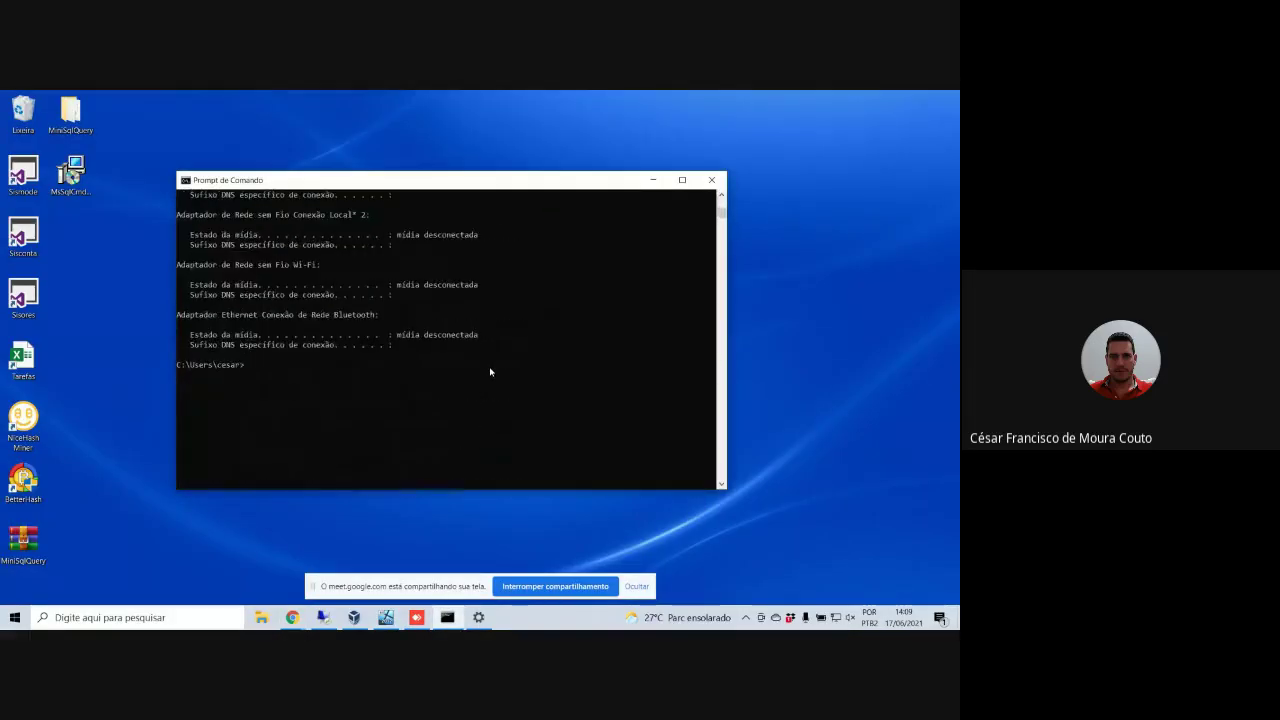
{"action": "key", "text": "Up"}
{"action": "key", "text": "BackSpace"}
{"action": "key", "text": "BackSpace"}
{"action": "key", "text": "BackSpace"}
{"action": "key", "text": "BackSpace"}
{"action": "key", "text": "BackSpace"}
{"action": "key", "text": "Return"}
{"action": "scroll", "coordinate": [490, 372], "scroll_direction": "up", "scroll_amount": 4}
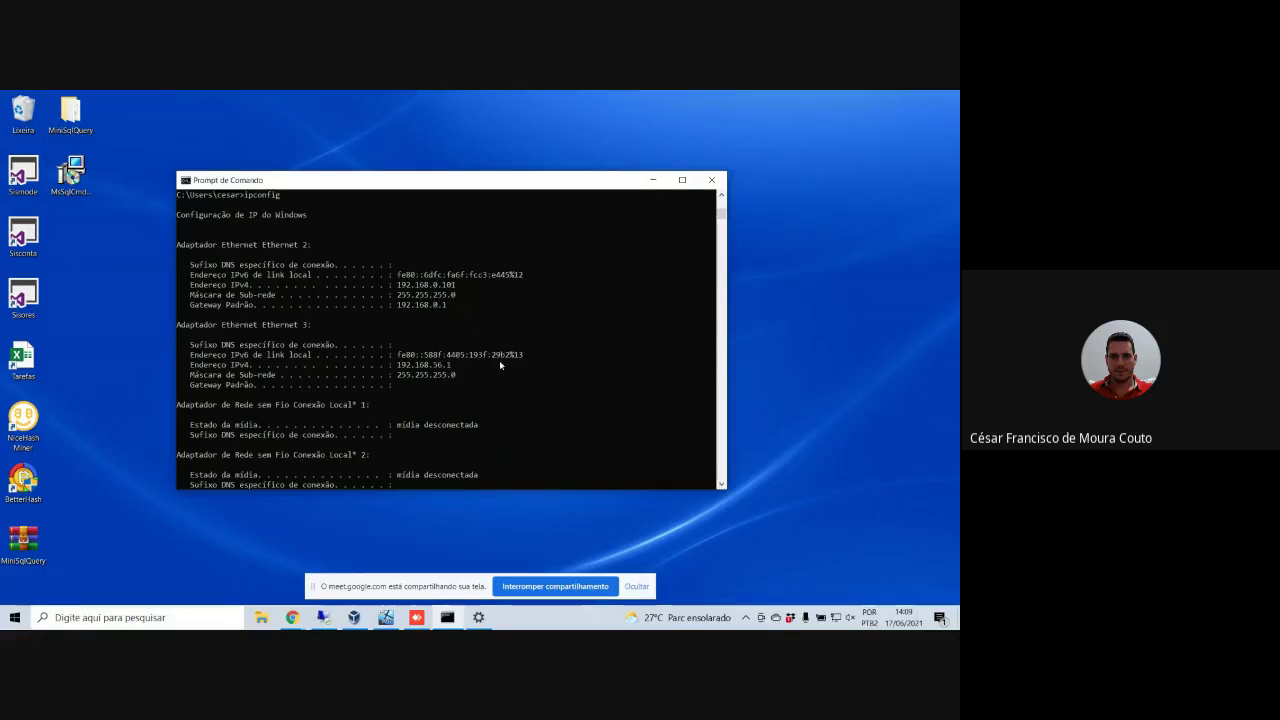
Hide the Meet sharing bar and switch via VirtualBox back to the remote server session
{"action": "left_click", "coordinate": [630, 587]}
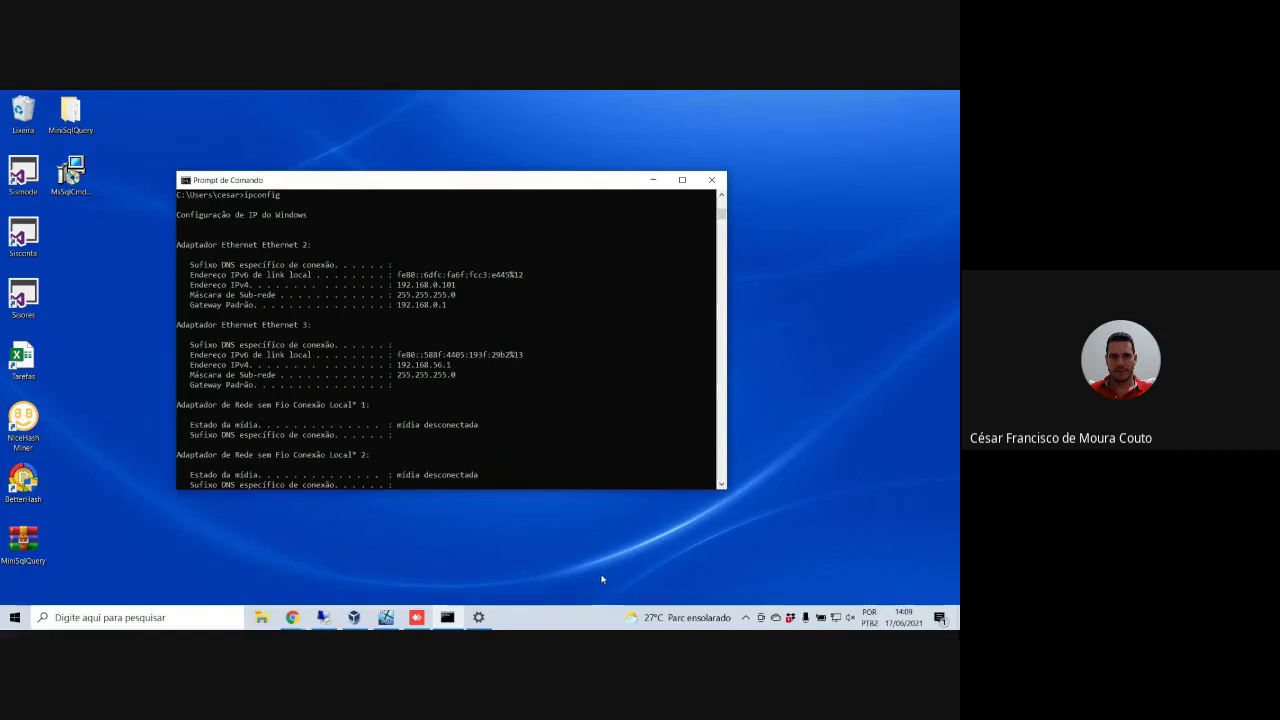
{"action": "left_click", "coordinate": [354, 617]}
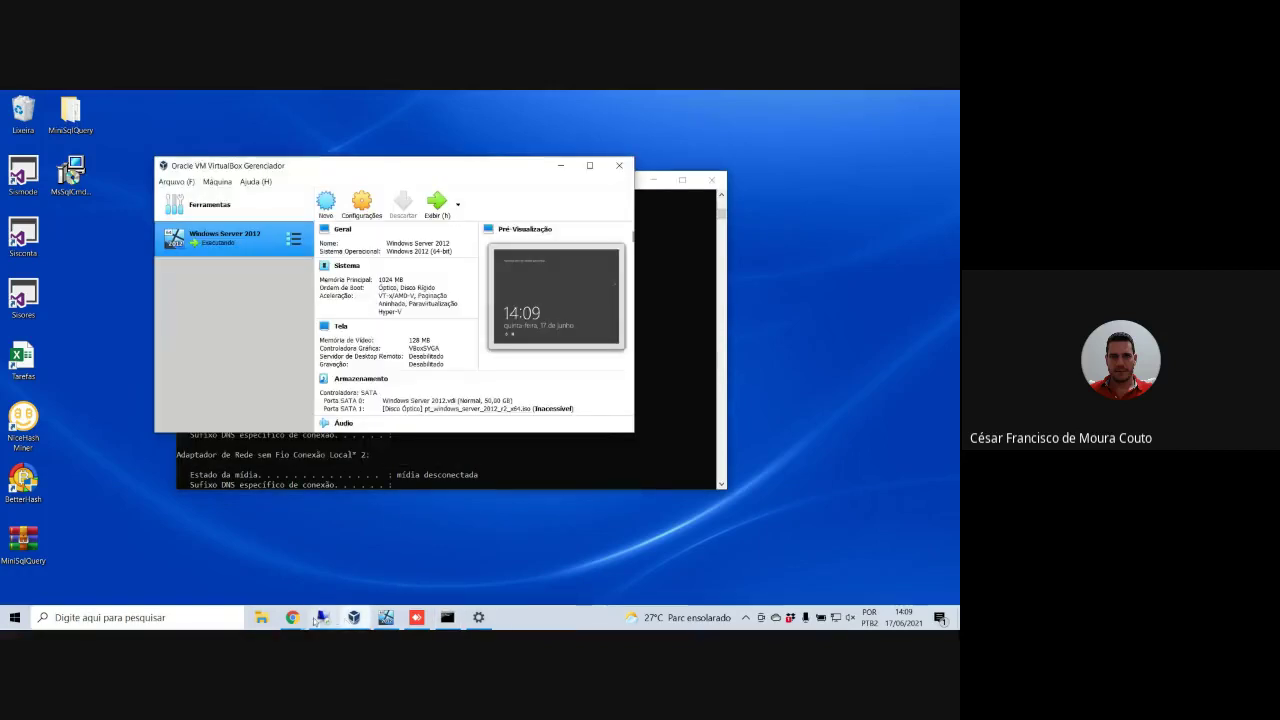
{"action": "left_click", "coordinate": [320, 617]}
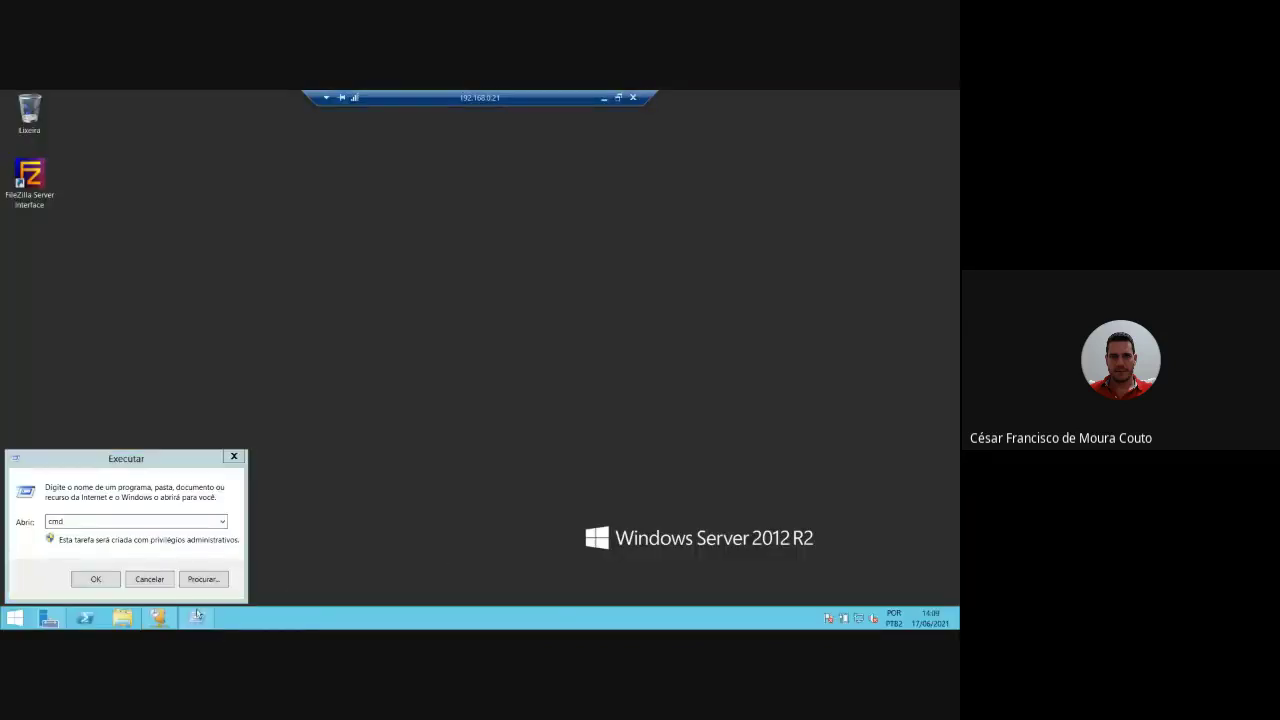
Delete the 192.168.0.52–192.168.0.60 exclusion range from the scope's address pool
{"action": "left_click", "coordinate": [158, 617]}
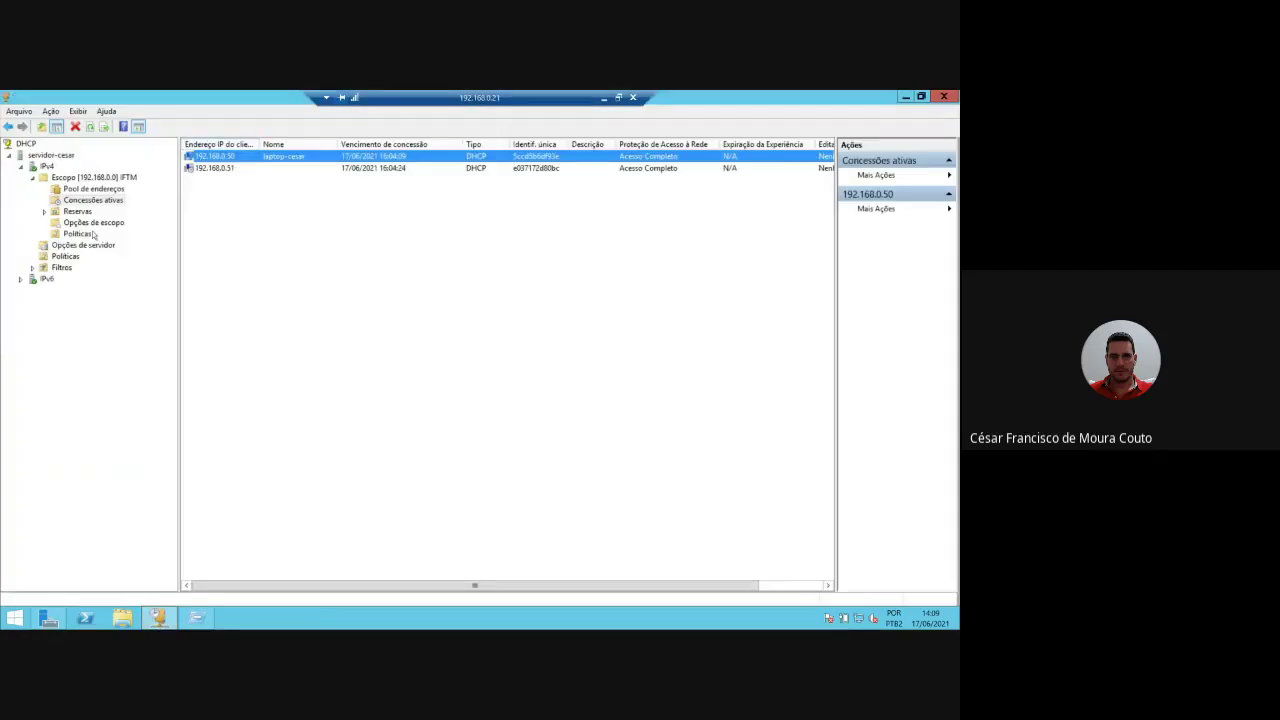
{"action": "left_click", "coordinate": [118, 189]}
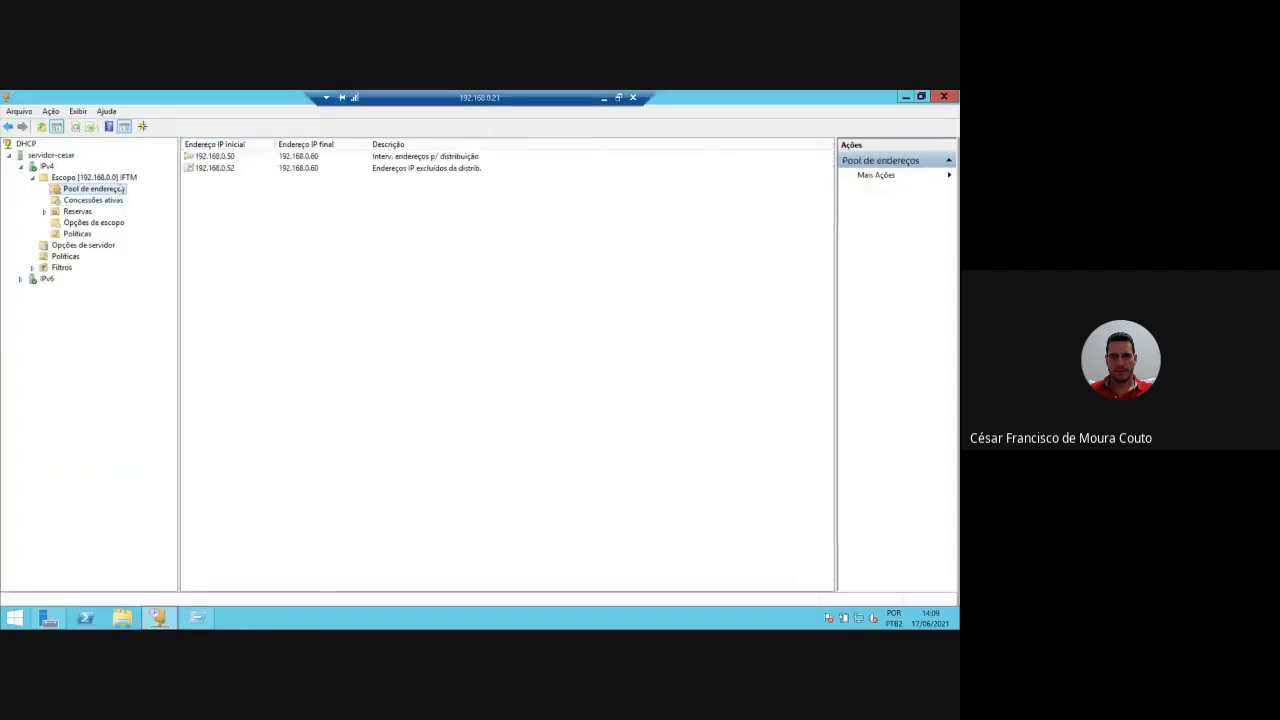
{"action": "right_click", "coordinate": [124, 180]}
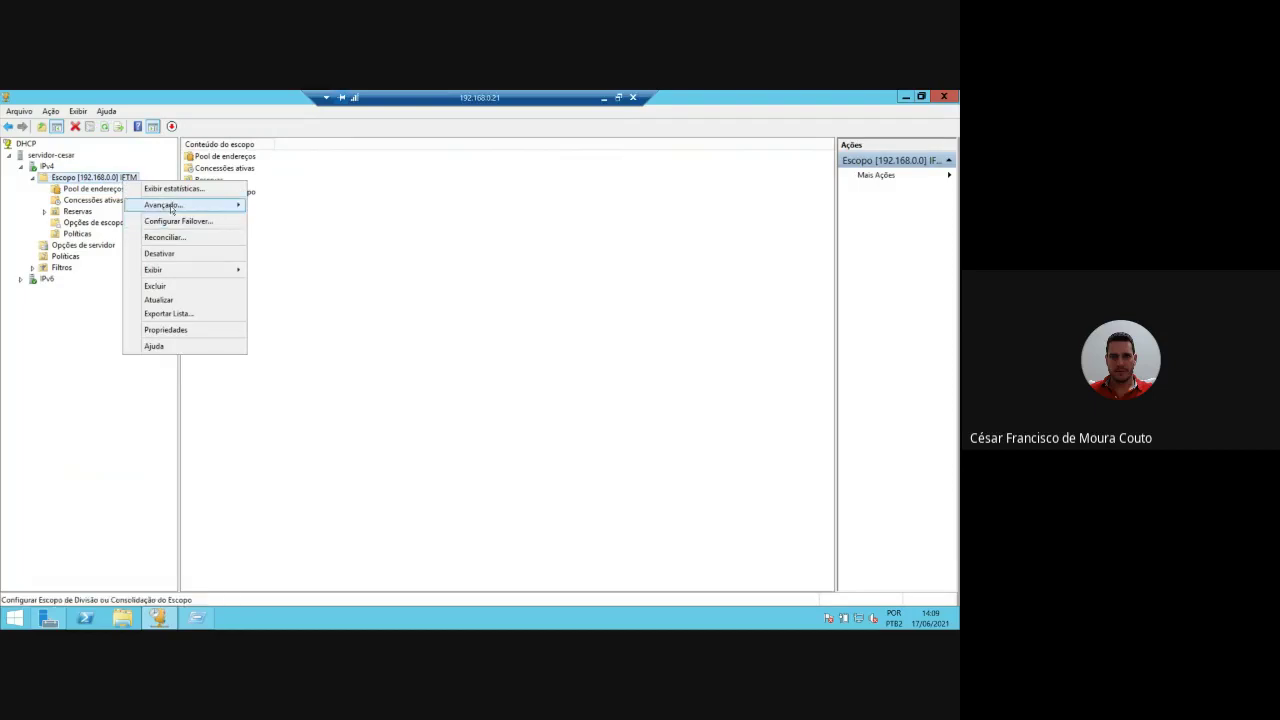
{"action": "left_click", "coordinate": [349, 350]}
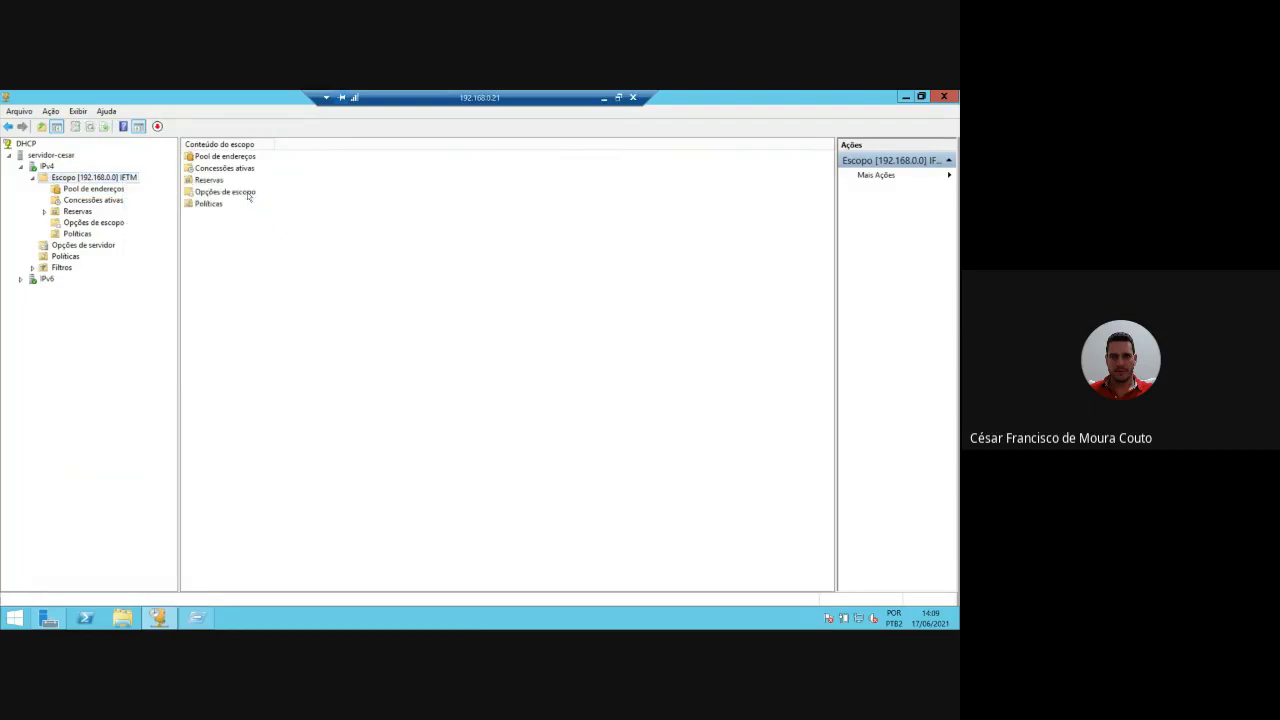
{"action": "double_click", "coordinate": [250, 160]}
{"action": "left_click", "coordinate": [241, 172]}
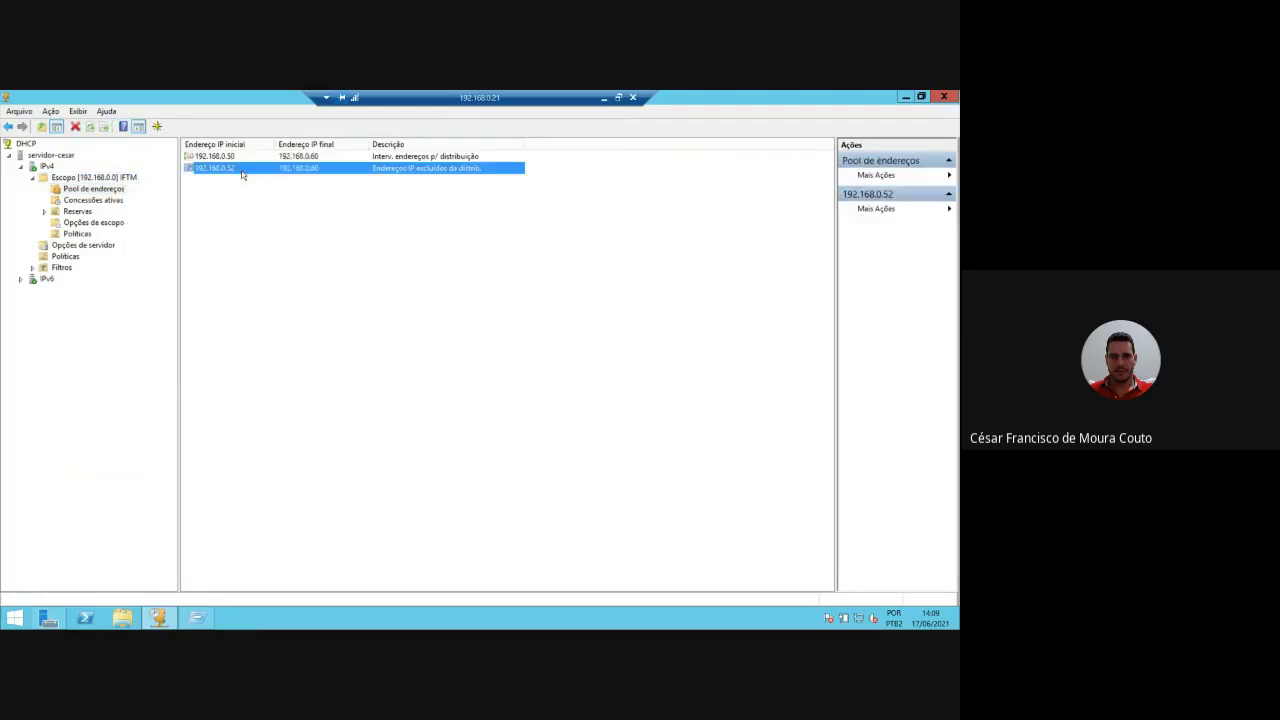
{"action": "right_click", "coordinate": [242, 171]}
{"action": "left_click", "coordinate": [273, 179]}
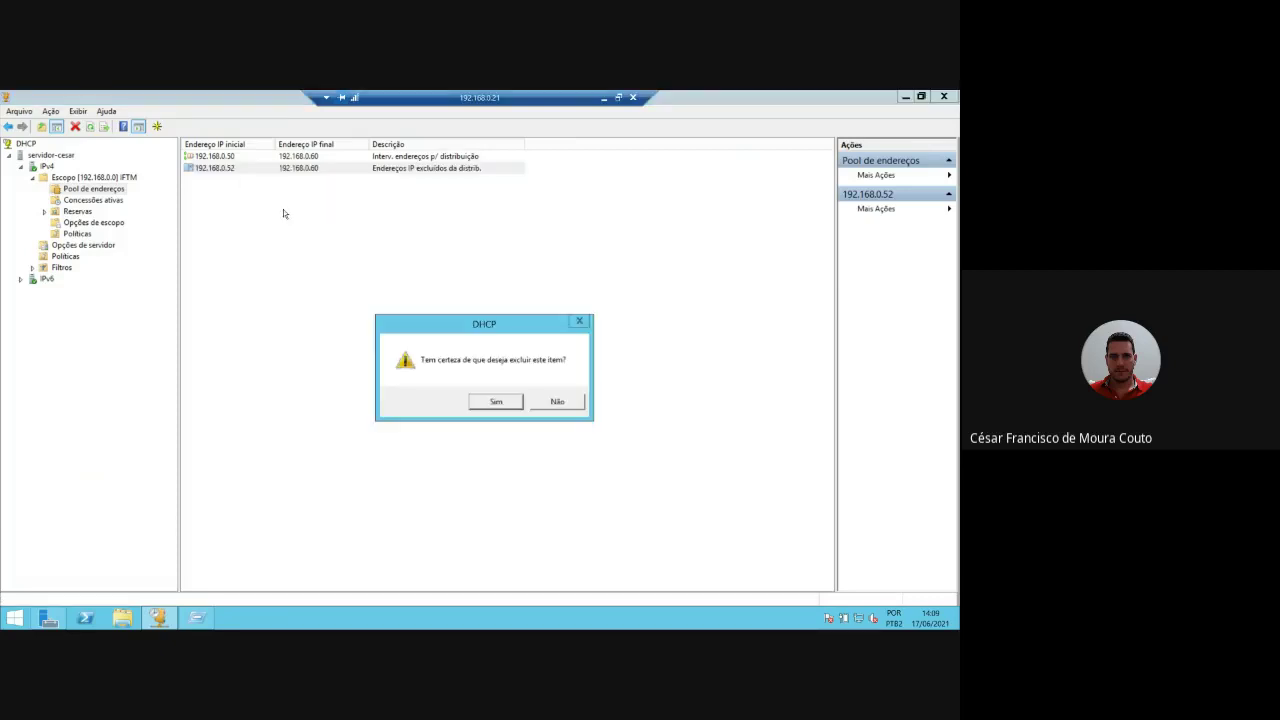
{"action": "left_click", "coordinate": [497, 404]}
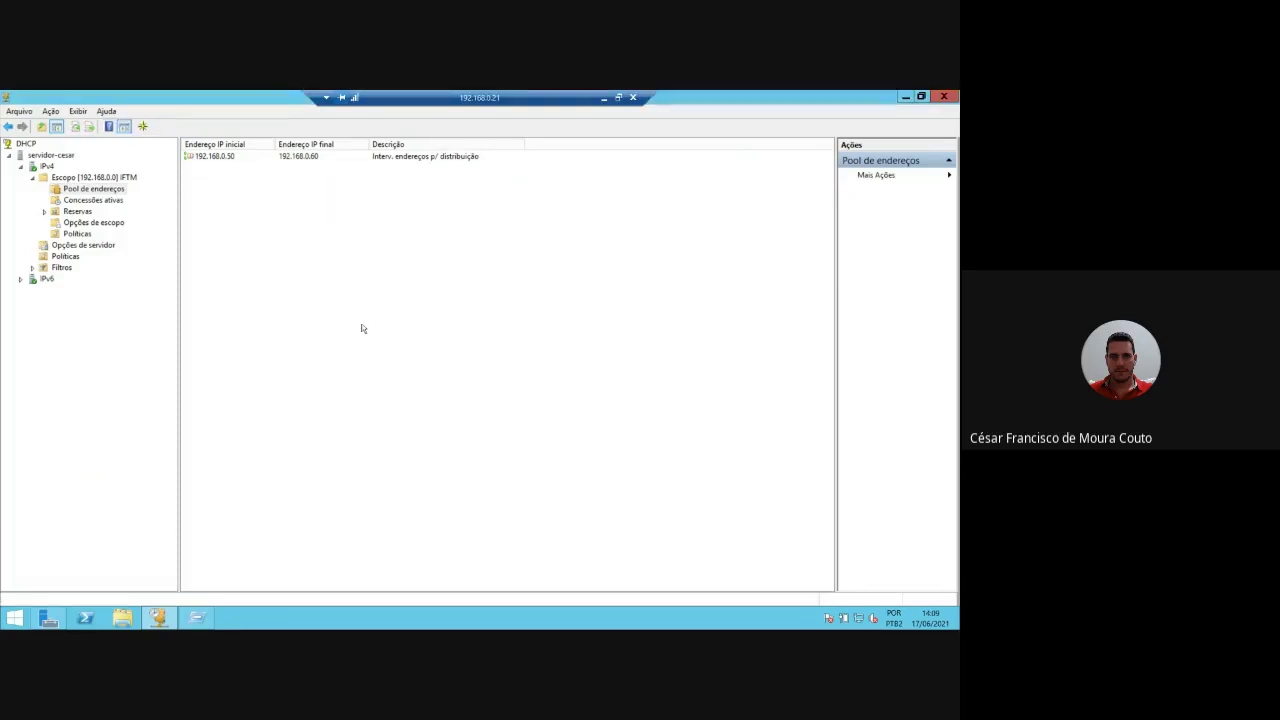
Delete both active leases, 192.168.0.50 and 192.168.0.51, and confirm with Sim
{"action": "left_click", "coordinate": [308, 158]}
{"action": "left_click", "coordinate": [212, 236]}
{"action": "left_click", "coordinate": [94, 222]}
{"action": "left_click", "coordinate": [100, 200]}
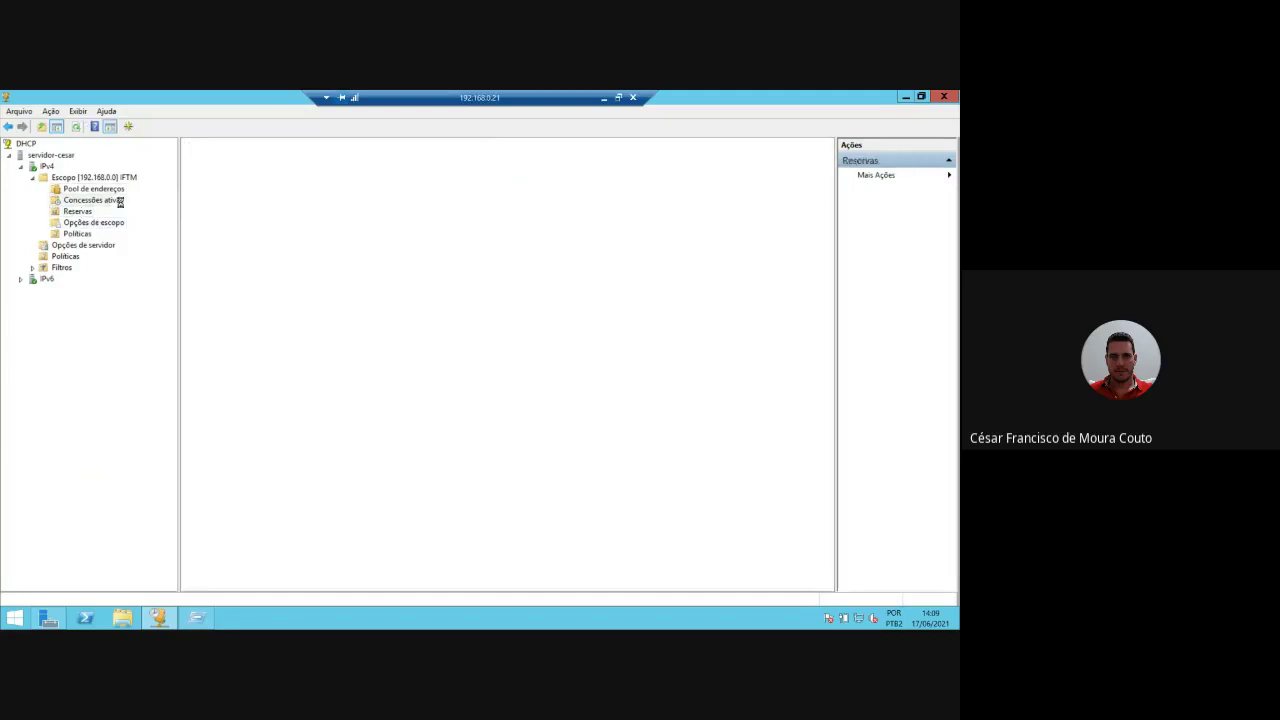
{"action": "left_click_drag", "start_coordinate": [291, 237], "coordinate": [190, 160]}
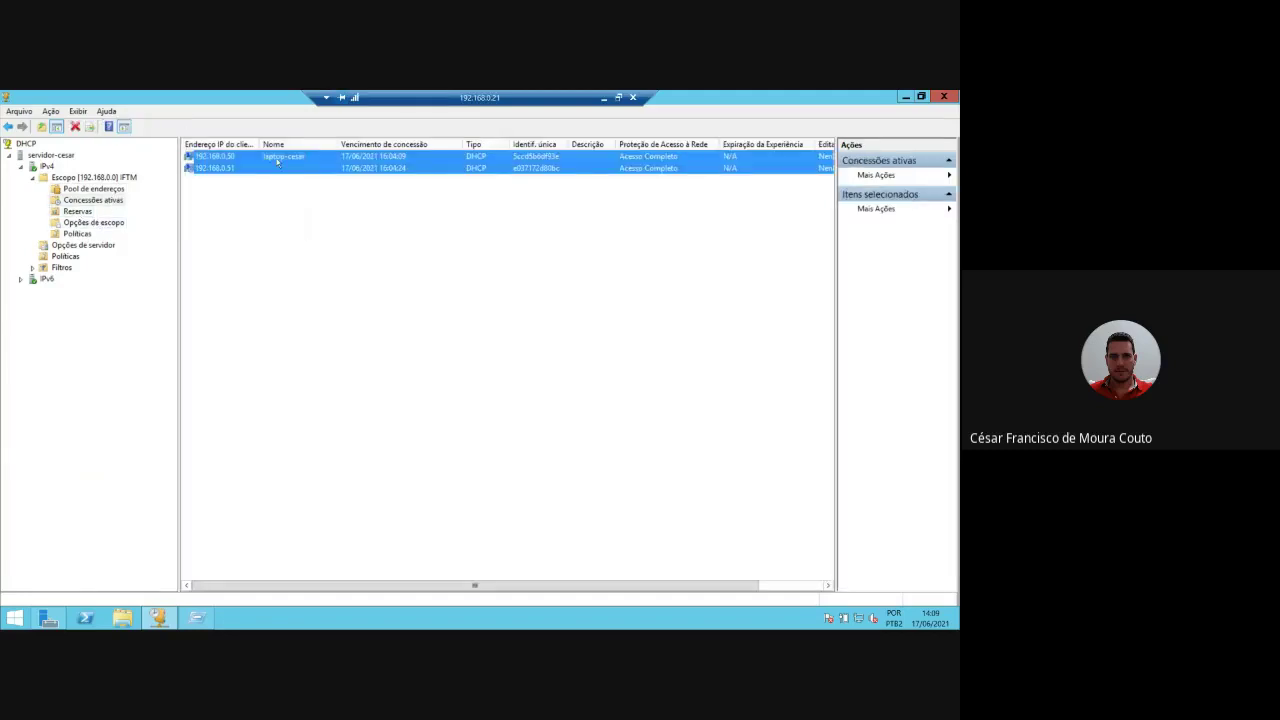
{"action": "right_click", "coordinate": [279, 164]}
{"action": "left_click", "coordinate": [315, 197]}
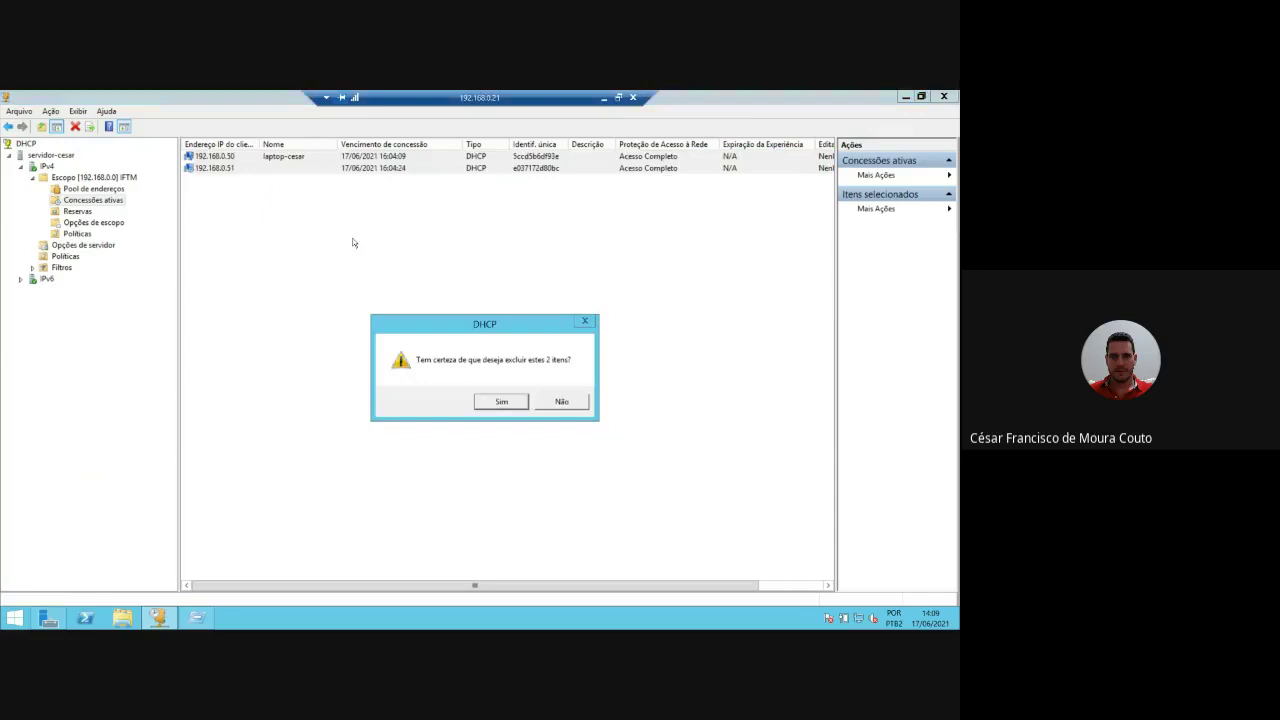
{"action": "left_click", "coordinate": [500, 408]}
Review the address pool, reservations, scope options and policies, then minimize the remote session
{"action": "left_click", "coordinate": [110, 190]}
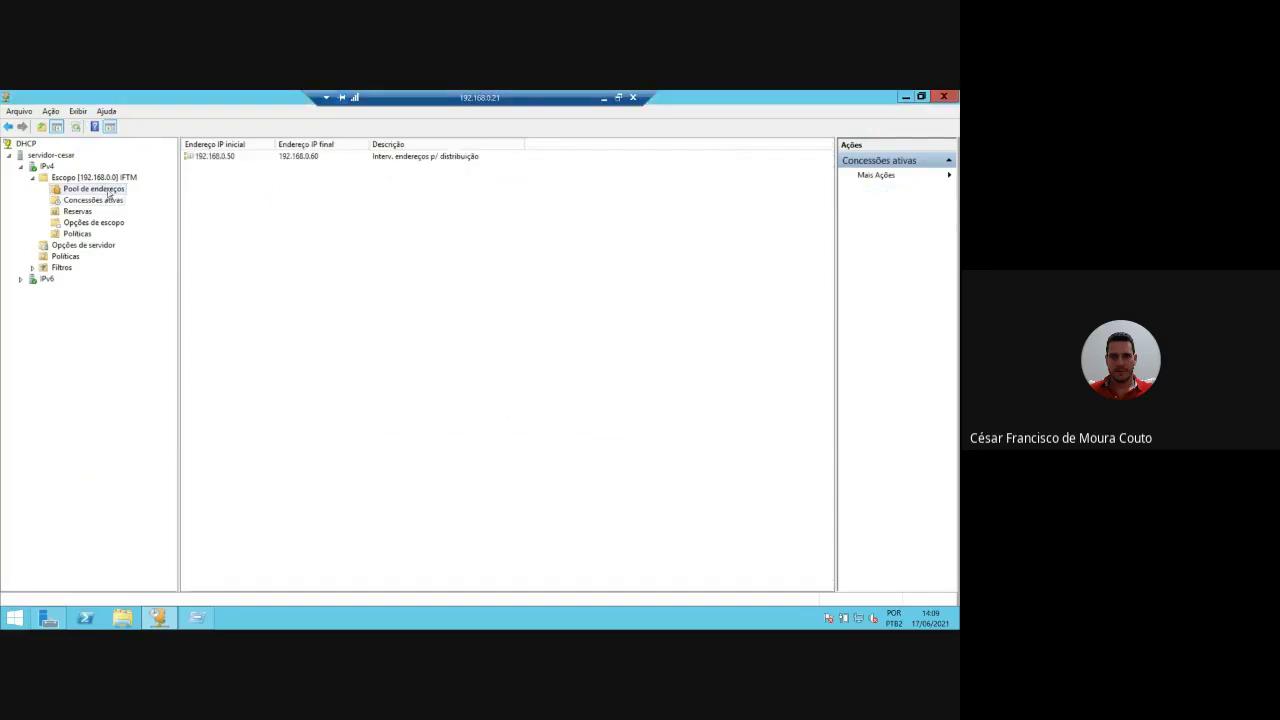
{"action": "left_click", "coordinate": [234, 160]}
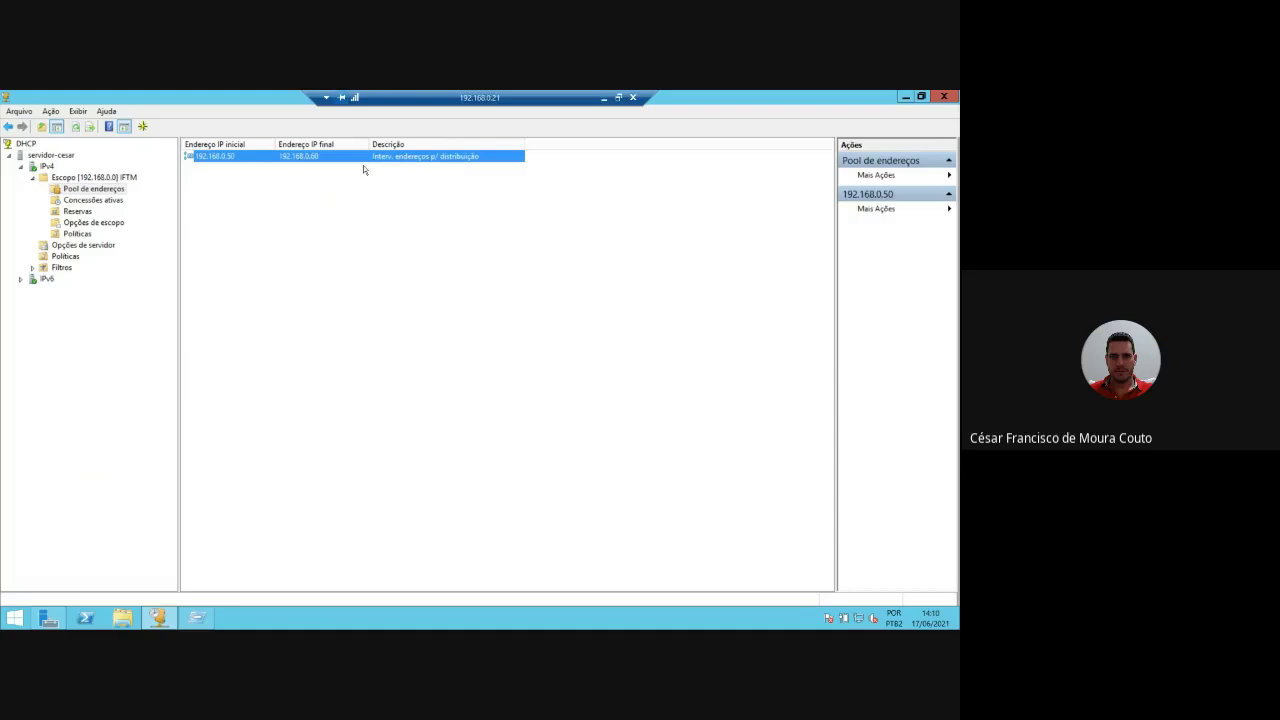
{"action": "left_click", "coordinate": [76, 212]}
{"action": "left_click", "coordinate": [95, 201]}
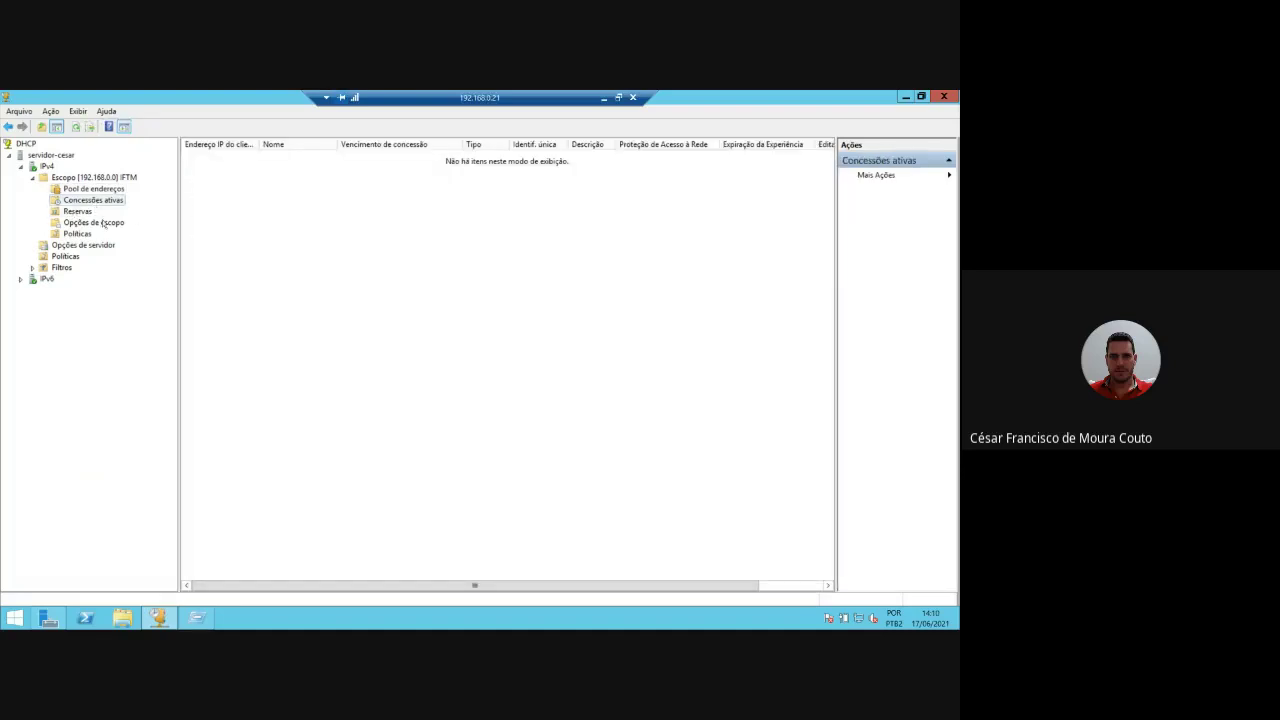
{"action": "left_click", "coordinate": [104, 222]}
{"action": "left_click", "coordinate": [77, 233]}
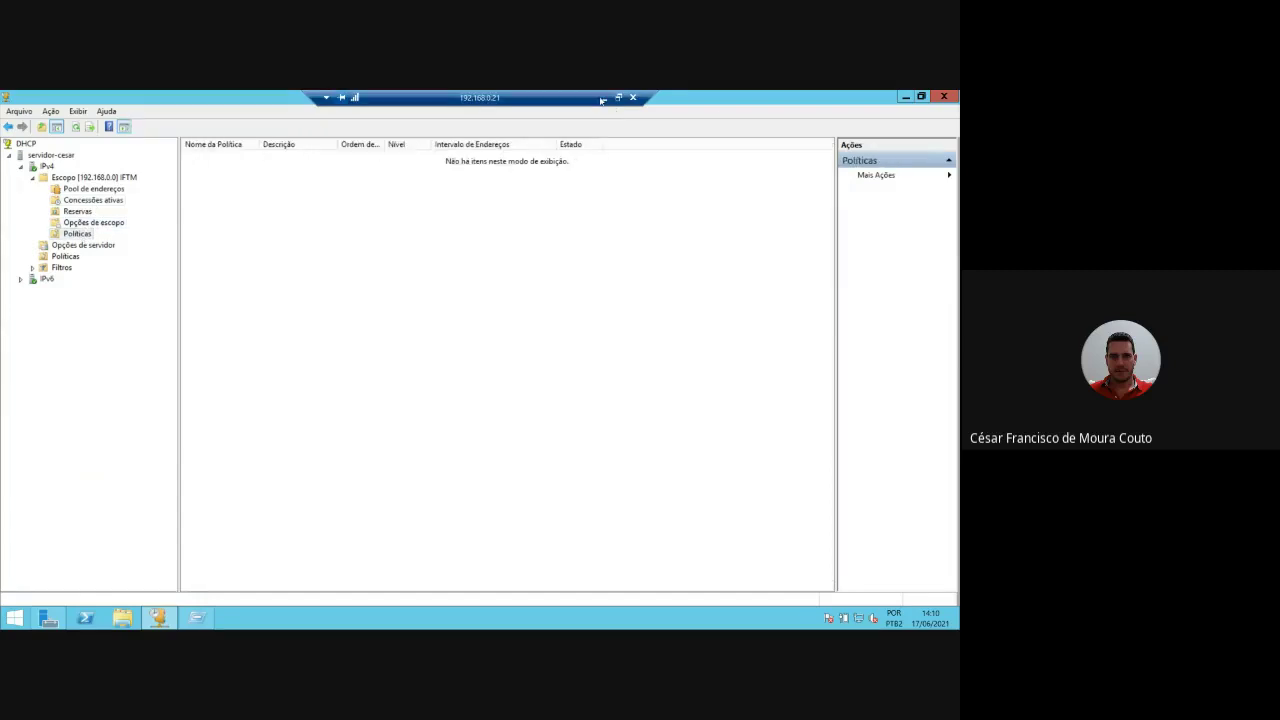
{"action": "left_click", "coordinate": [603, 98]}
{"action": "left_click", "coordinate": [292, 617]}
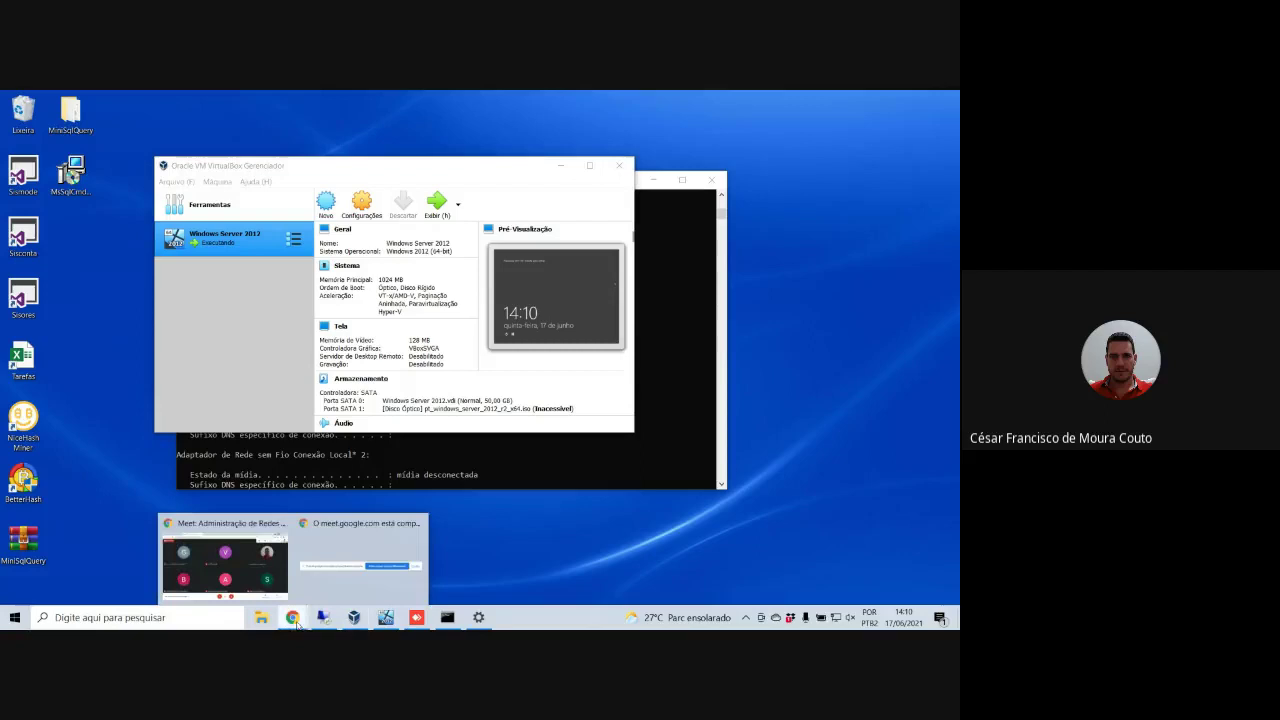
Switch to the router admin tab at 192.168.0.1 and log in with the router password
{"action": "left_click", "coordinate": [251, 568]}
{"action": "left_click", "coordinate": [378, 100]}
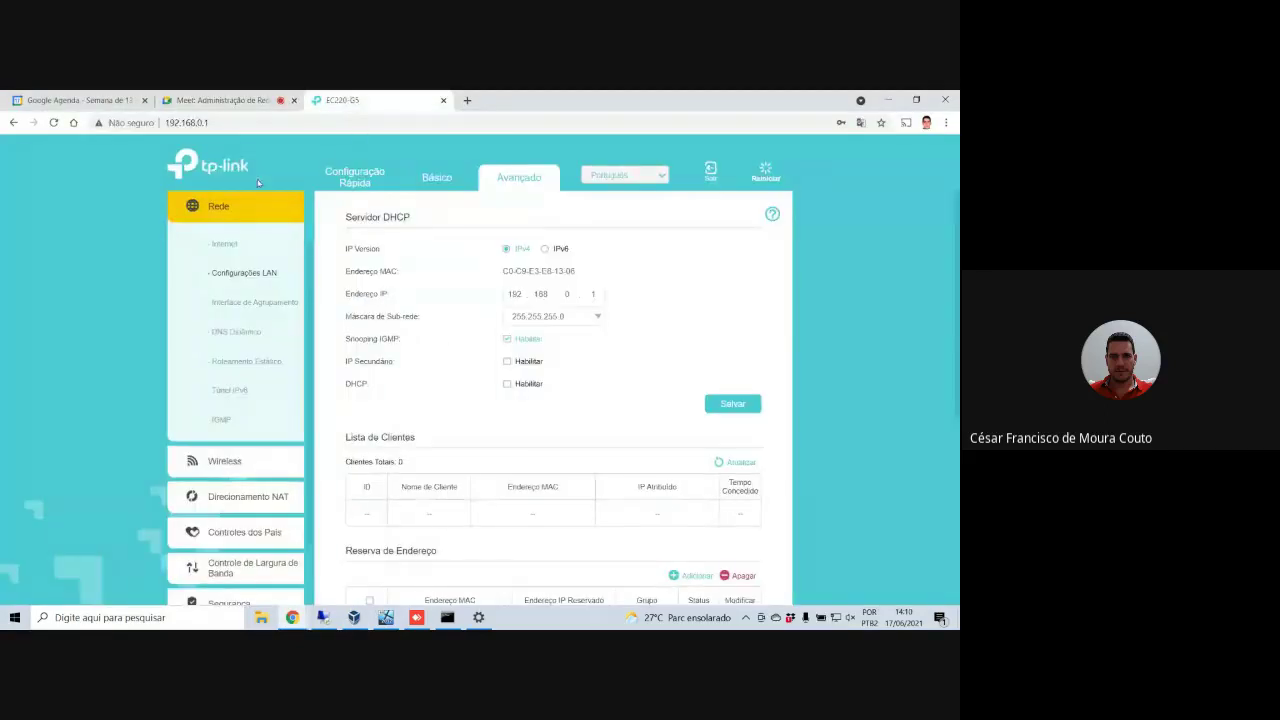
{"action": "left_click", "coordinate": [53, 122]}
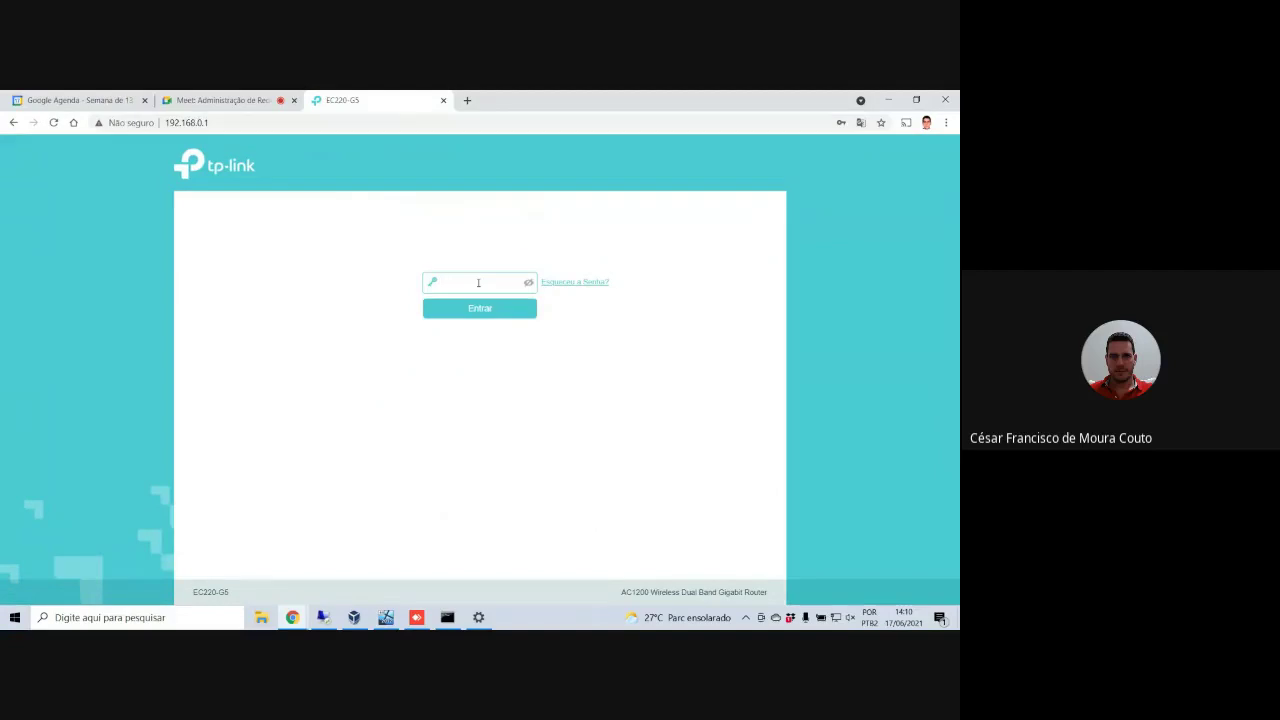
{"action": "key", "text": "Return"}
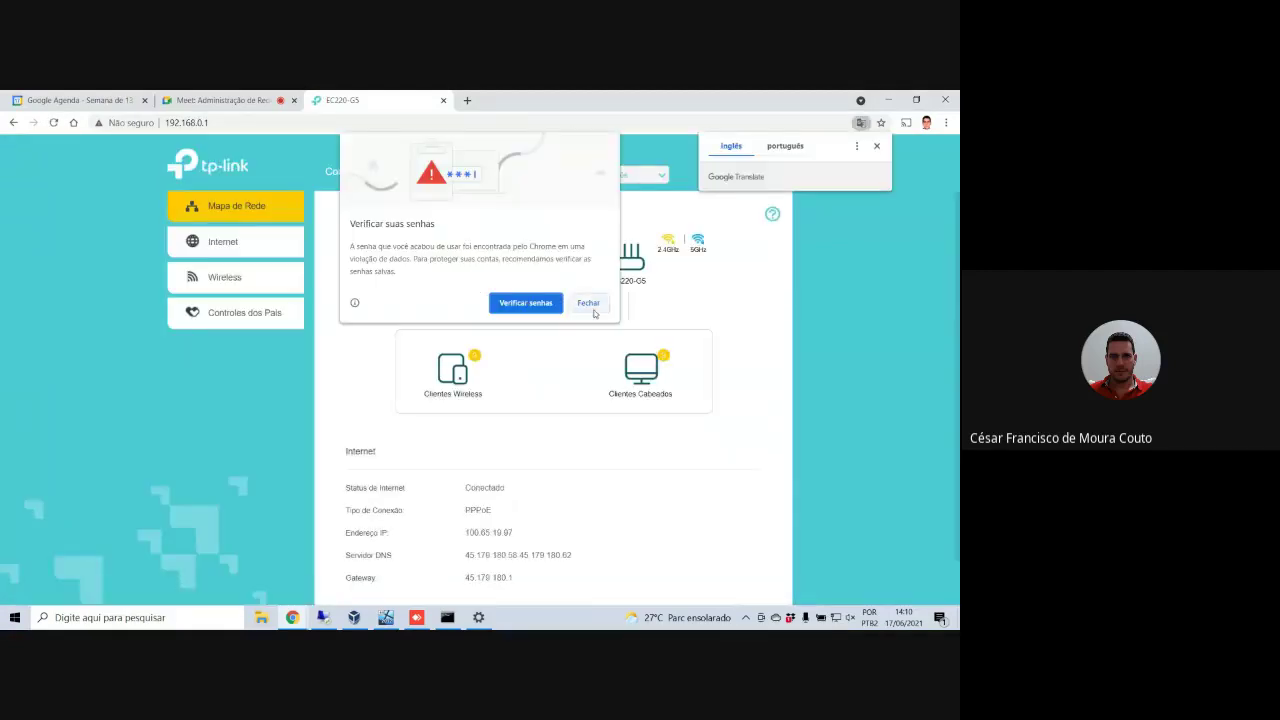
{"action": "left_click", "coordinate": [590, 307]}
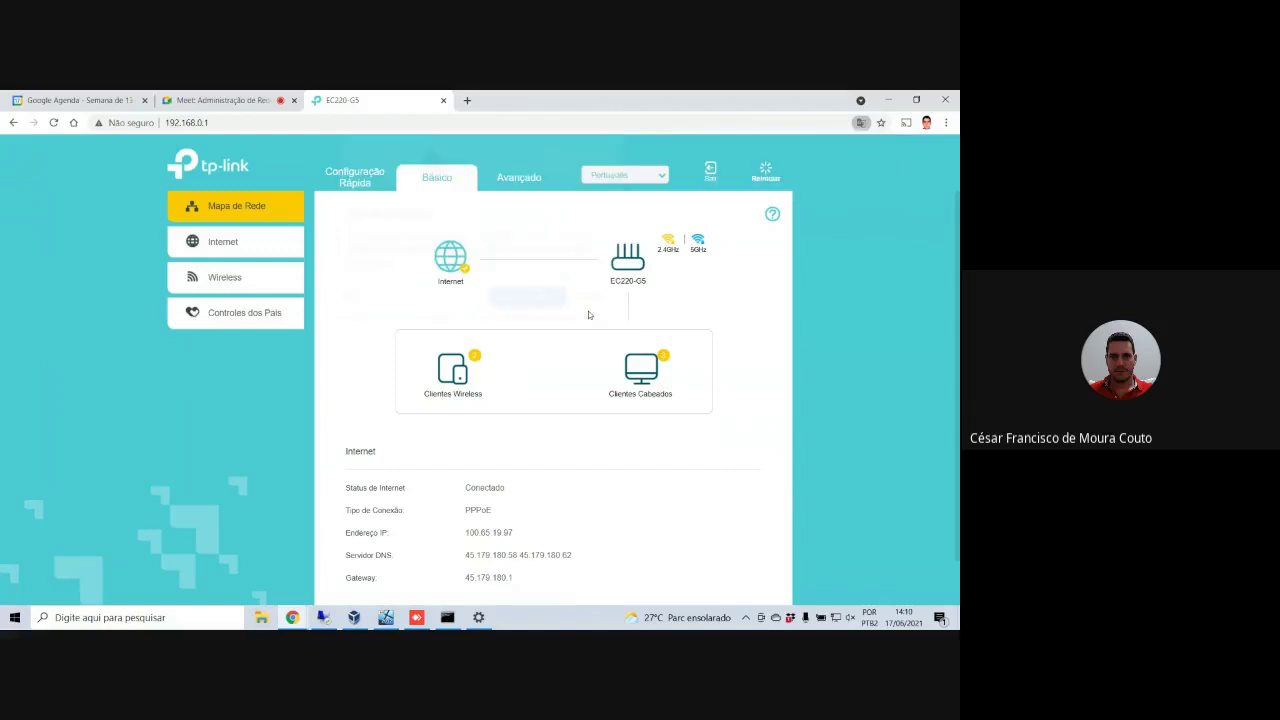
Untick DHCP Habilitar under Avançado > Rede > Configurações LAN and save
{"action": "left_click", "coordinate": [368, 184]}
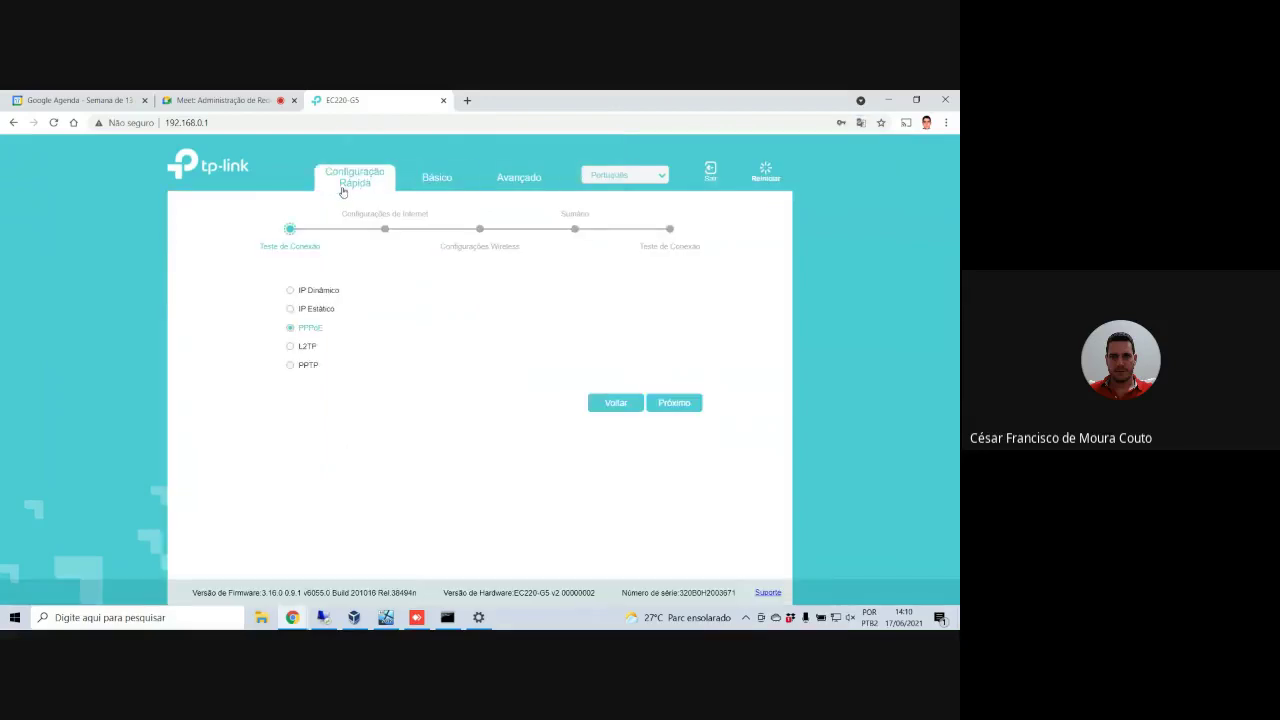
{"action": "left_click", "coordinate": [455, 180]}
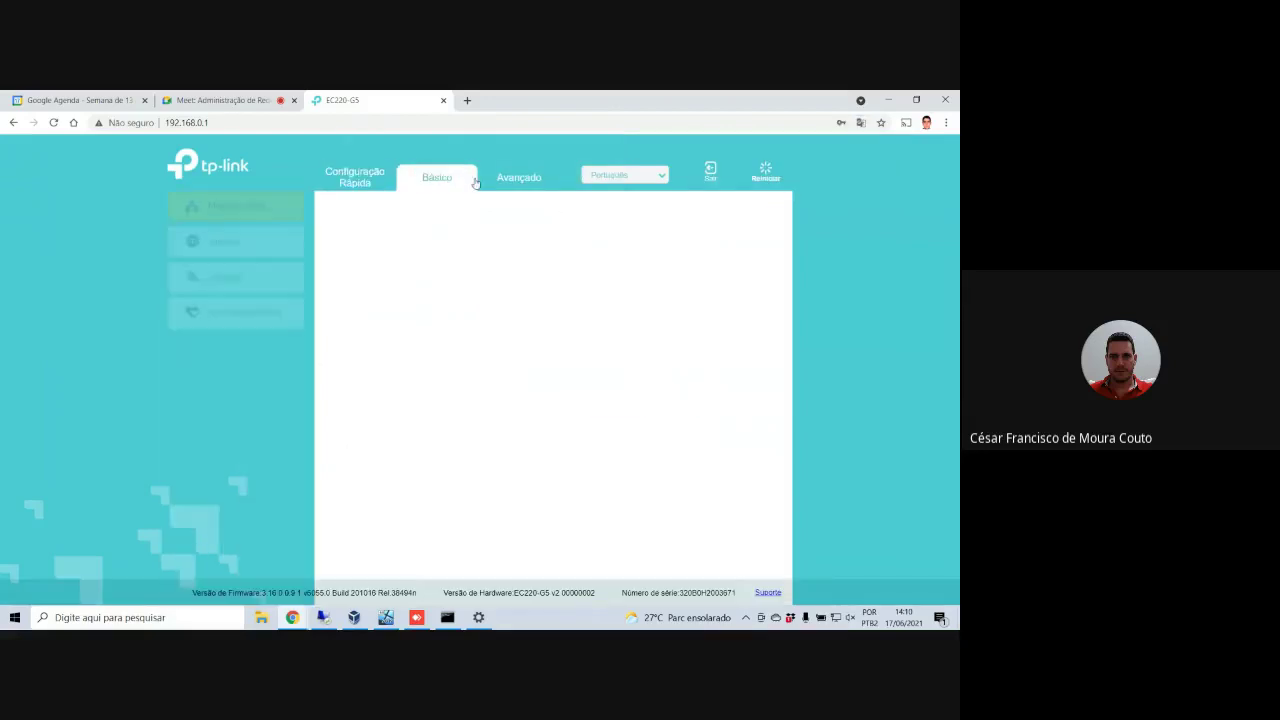
{"action": "left_click", "coordinate": [535, 179]}
{"action": "left_click", "coordinate": [213, 280]}
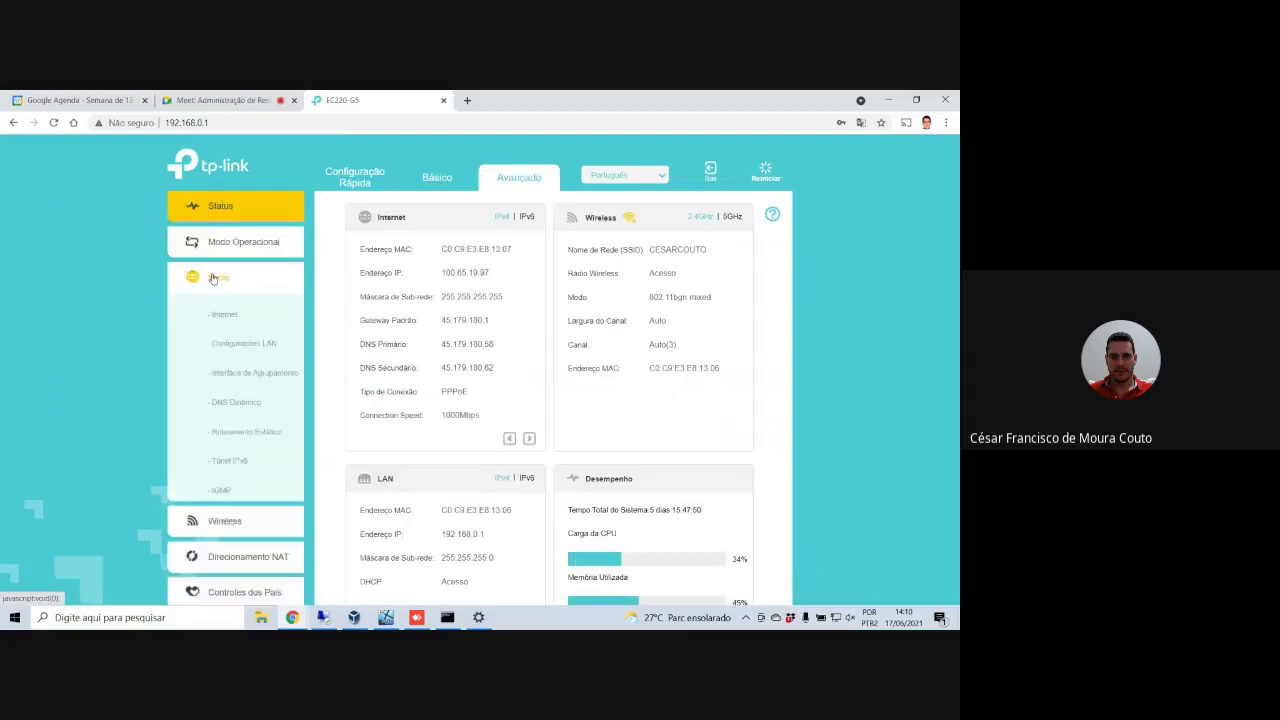
{"action": "left_click", "coordinate": [282, 274]}
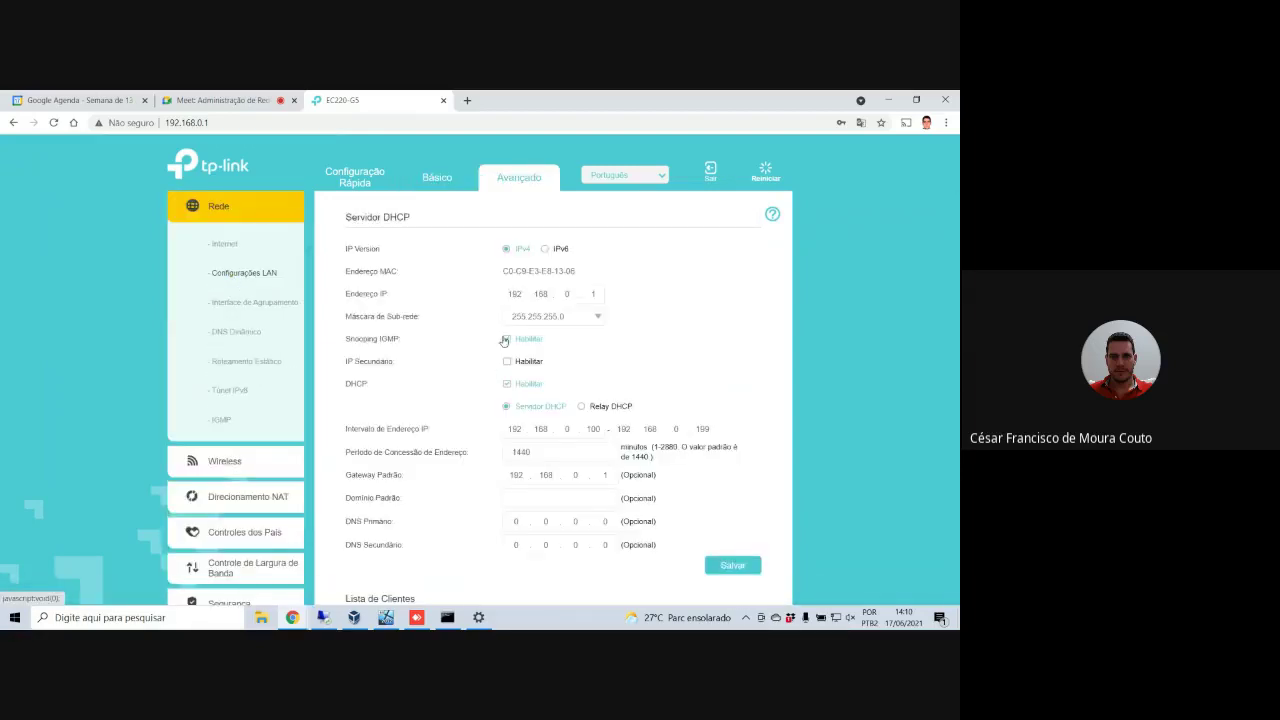
{"action": "left_click", "coordinate": [506, 384]}
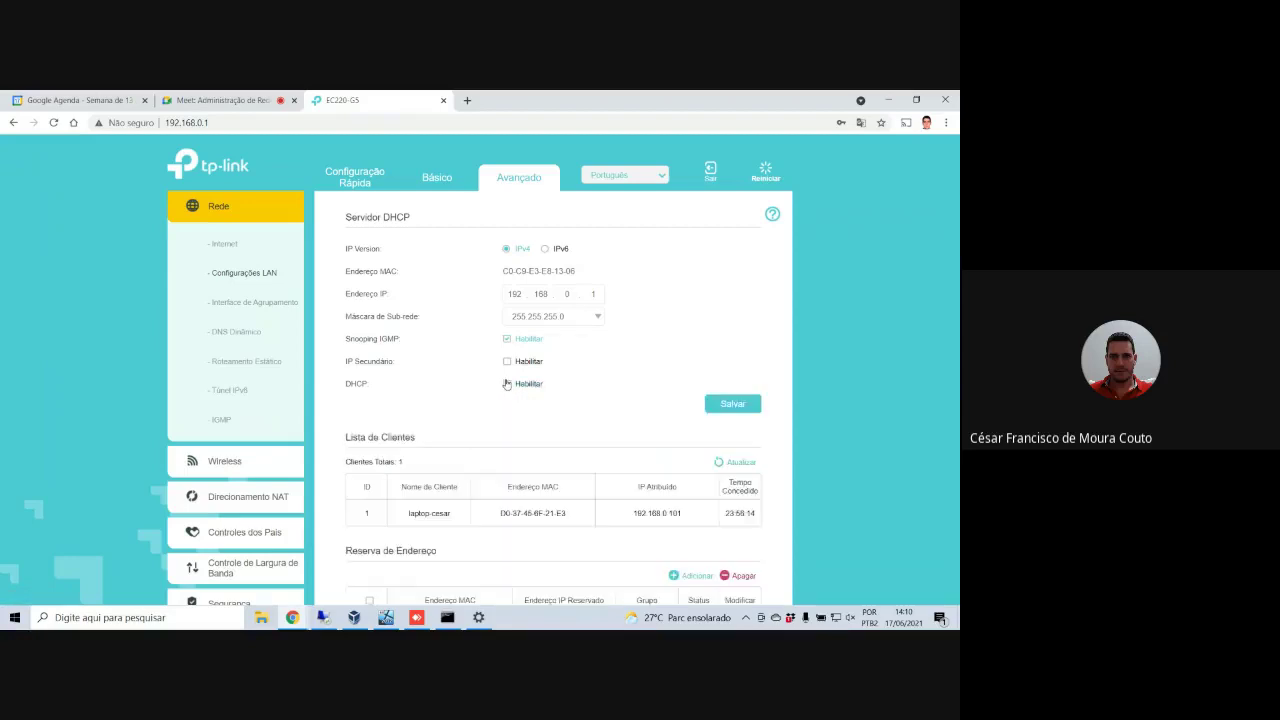
{"action": "left_click", "coordinate": [733, 404]}
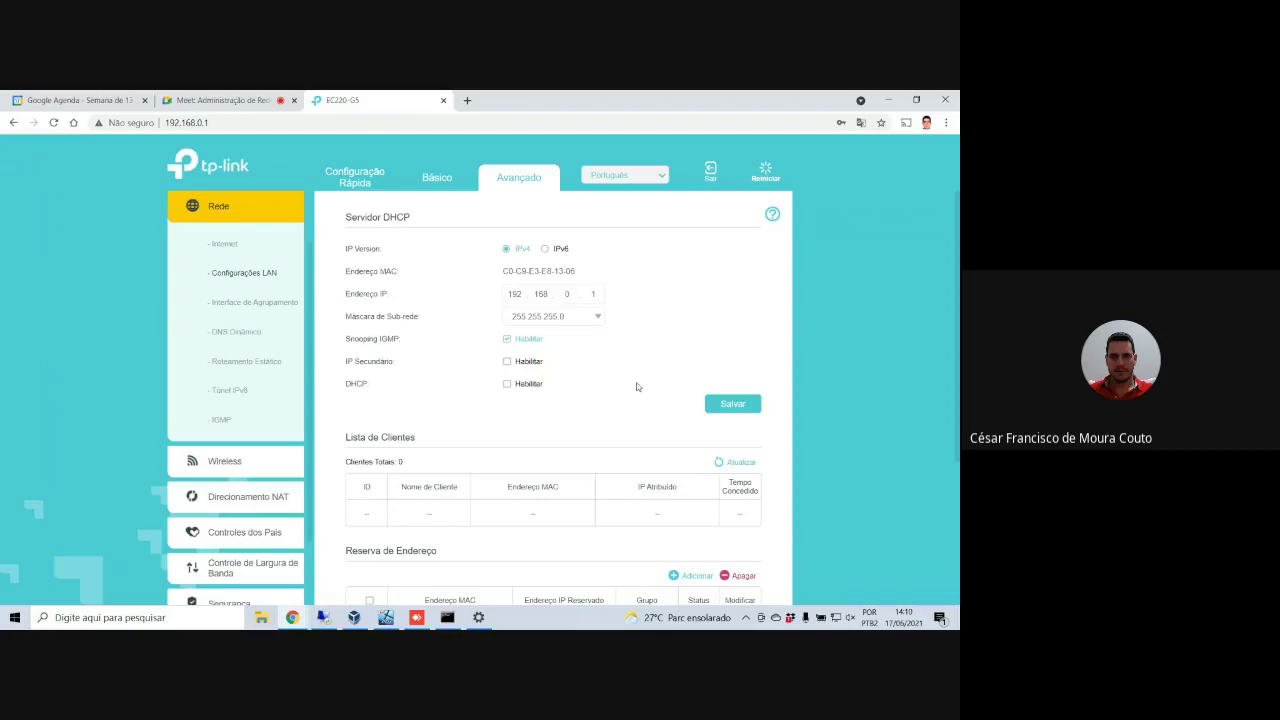
Check that the DHCP client list is empty, then return to the Meet tab
{"action": "scroll", "coordinate": [636, 385], "scroll_direction": "down", "scroll_amount": 3}
{"action": "scroll", "coordinate": [650, 370], "scroll_direction": "up", "scroll_amount": 2}
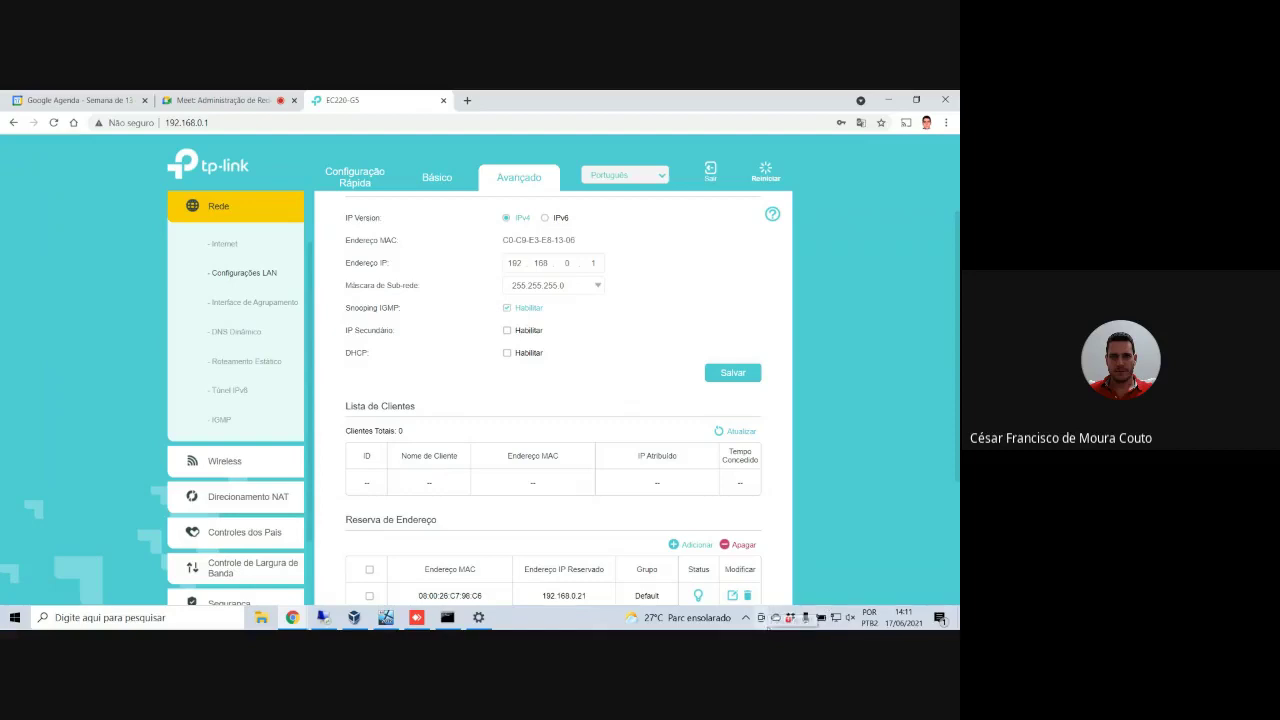
{"action": "left_click", "coordinate": [199, 103]}
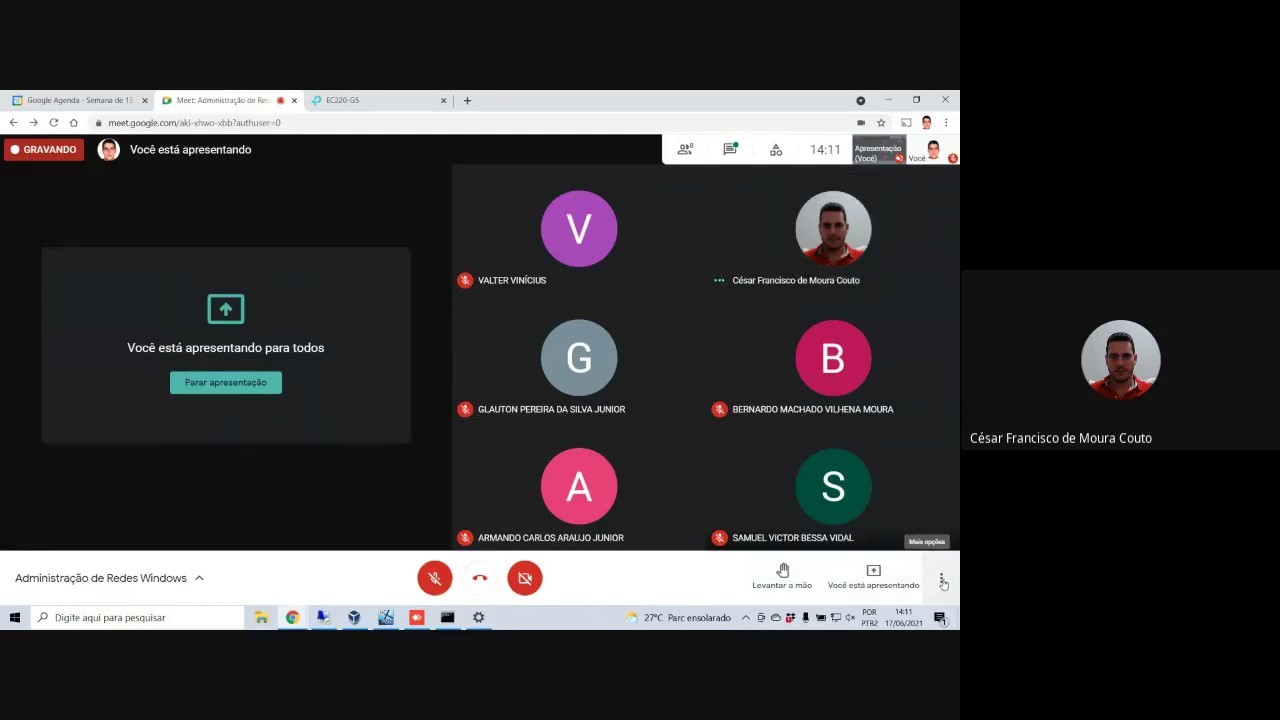
Turn the Meet camera on and minimize the Chrome window
{"action": "left_click", "coordinate": [942, 583]}
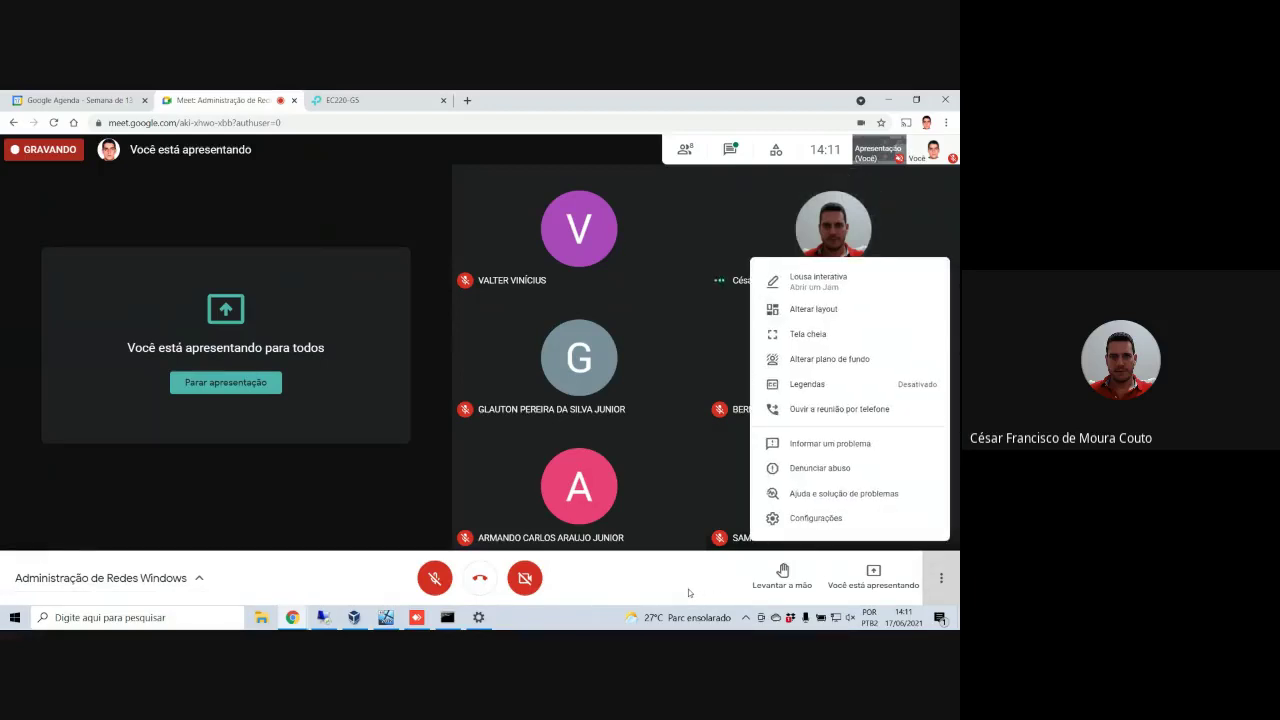
{"action": "left_click", "coordinate": [522, 590]}
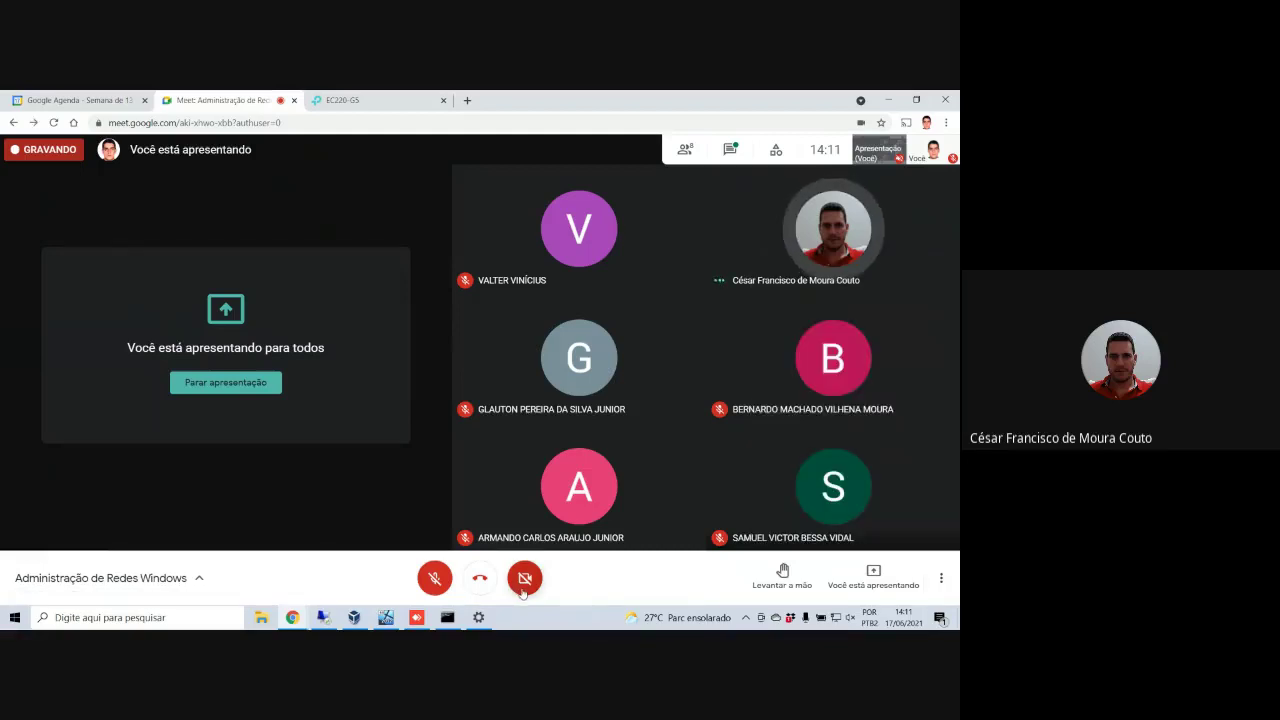
{"action": "left_click", "coordinate": [525, 579]}
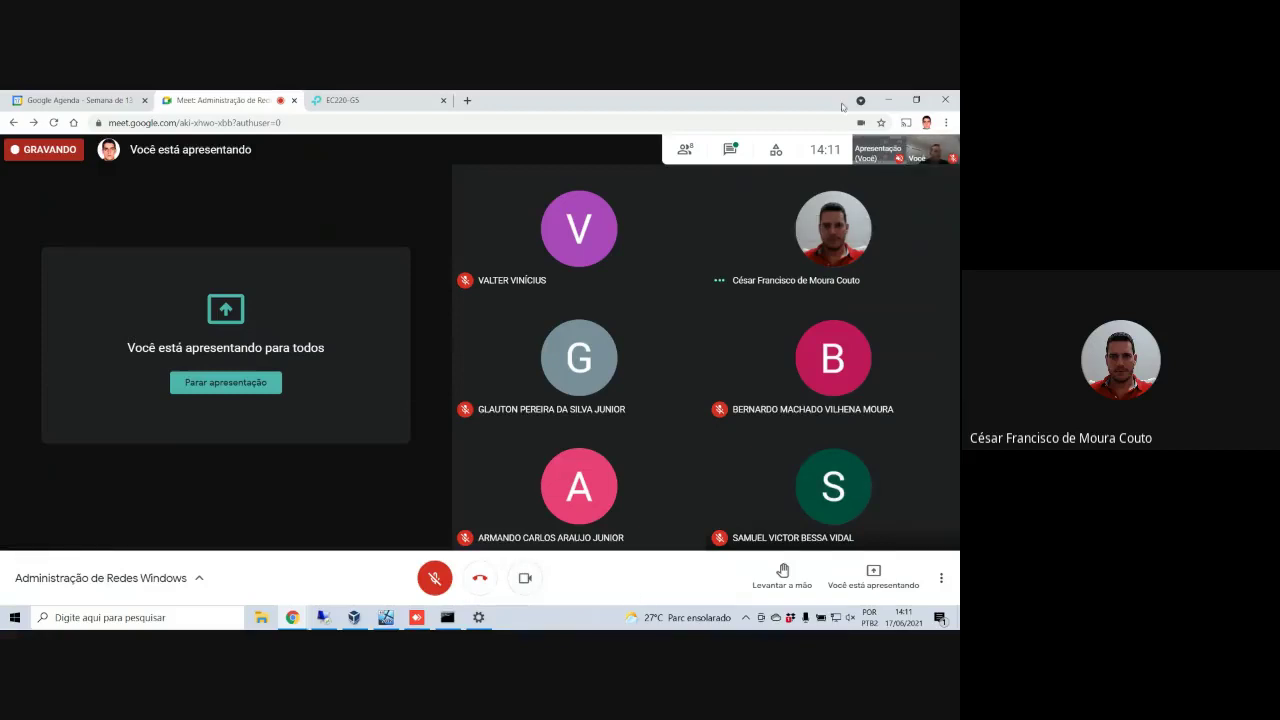
{"action": "left_click", "coordinate": [887, 100]}
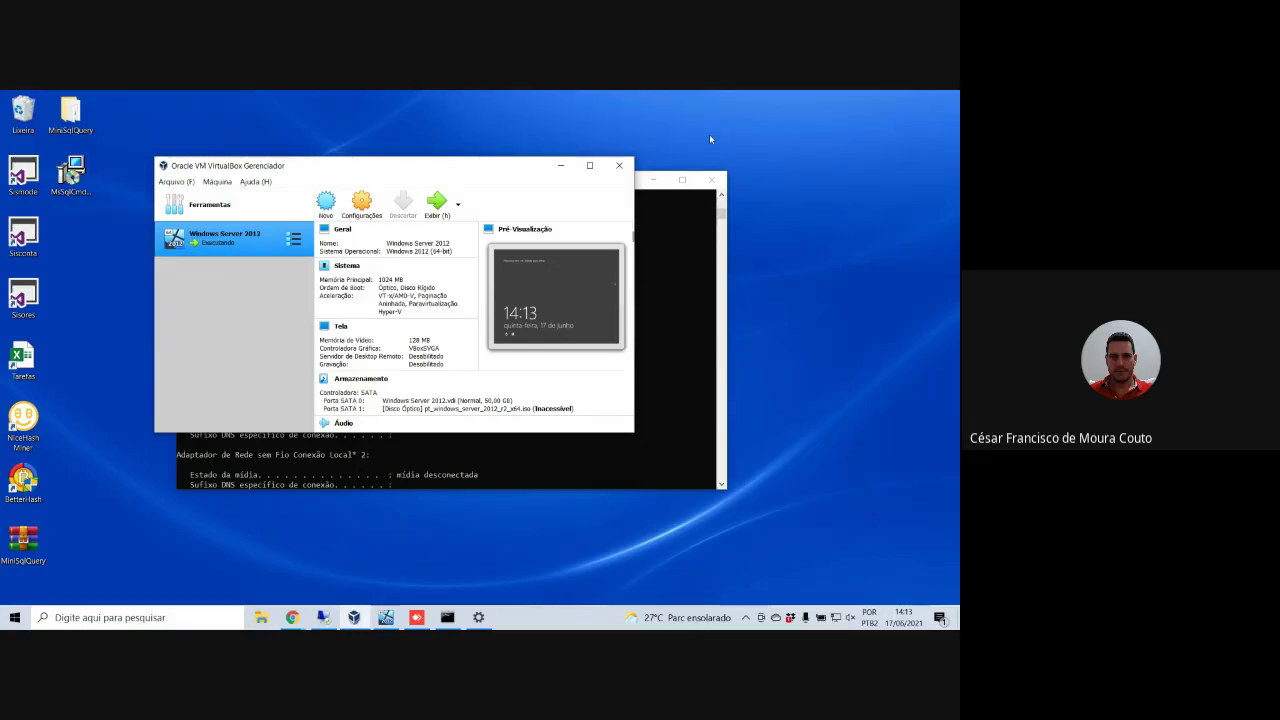
Minimize VirtualBox Manager and restore the Remote Desktop session to 192.168.0.21
{"action": "mouse_move", "coordinate": [286, 623]}
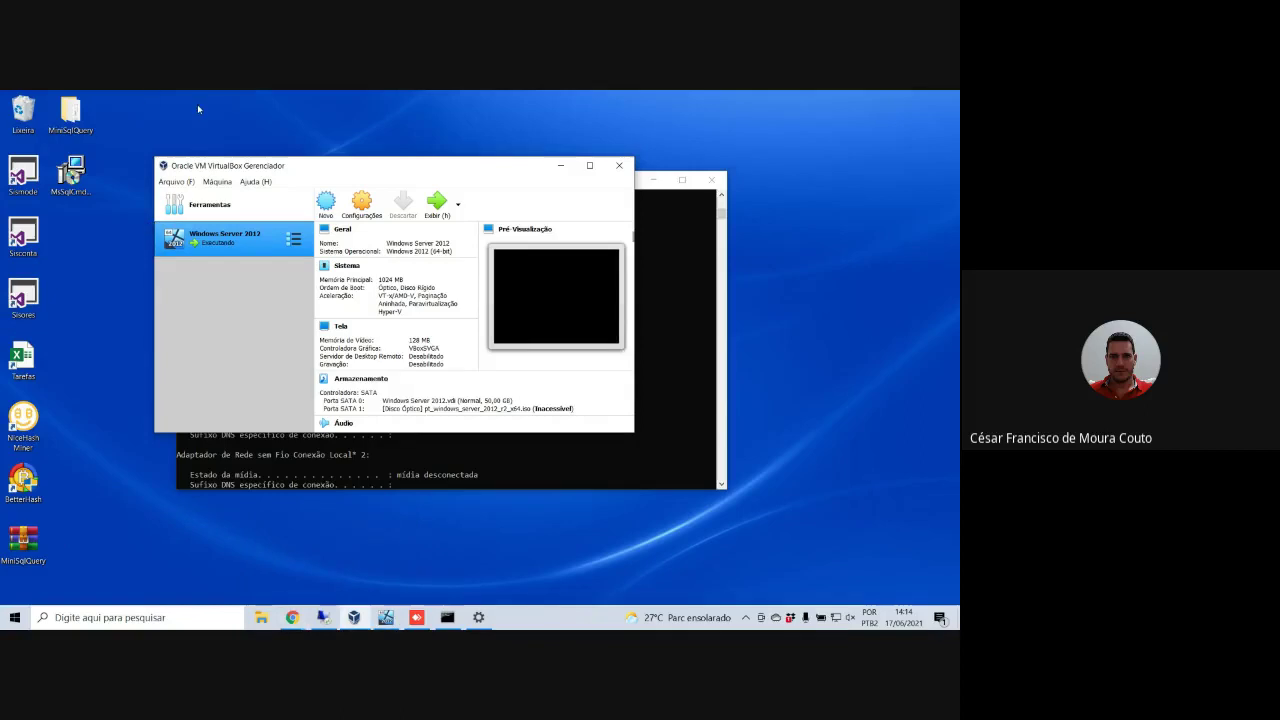
{"action": "left_click", "coordinate": [561, 166]}
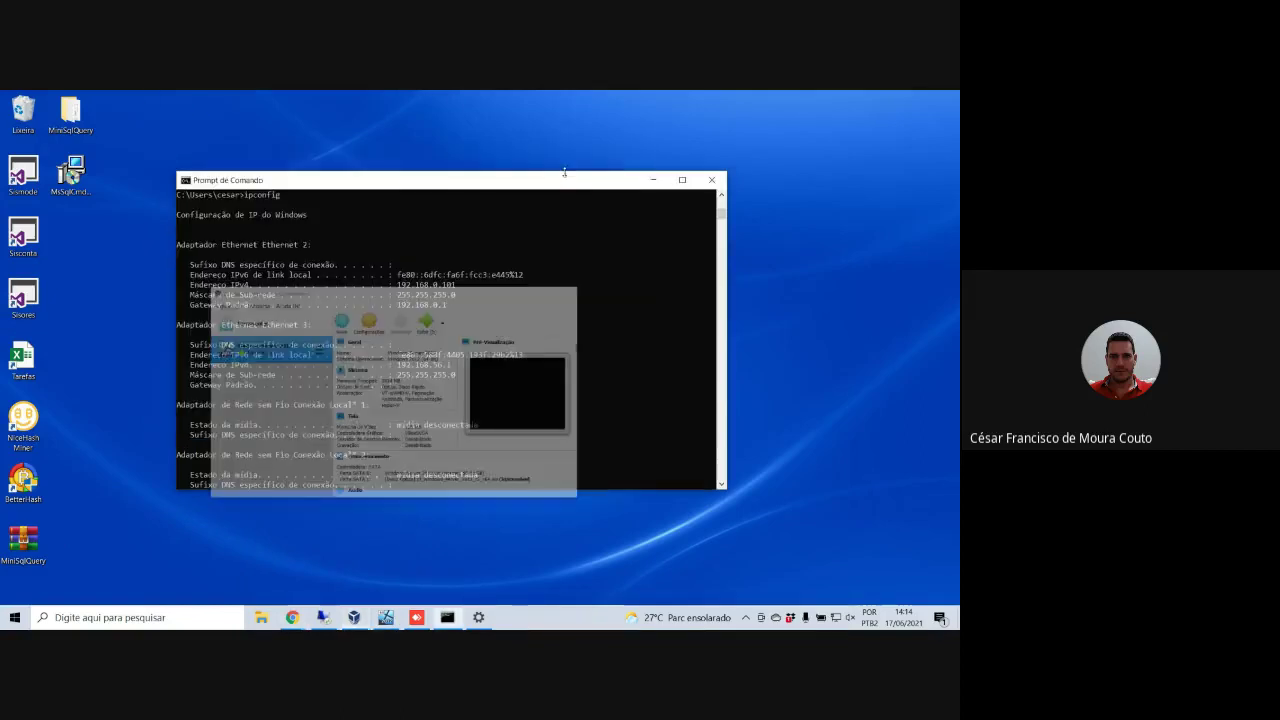
{"action": "left_click", "coordinate": [323, 618]}
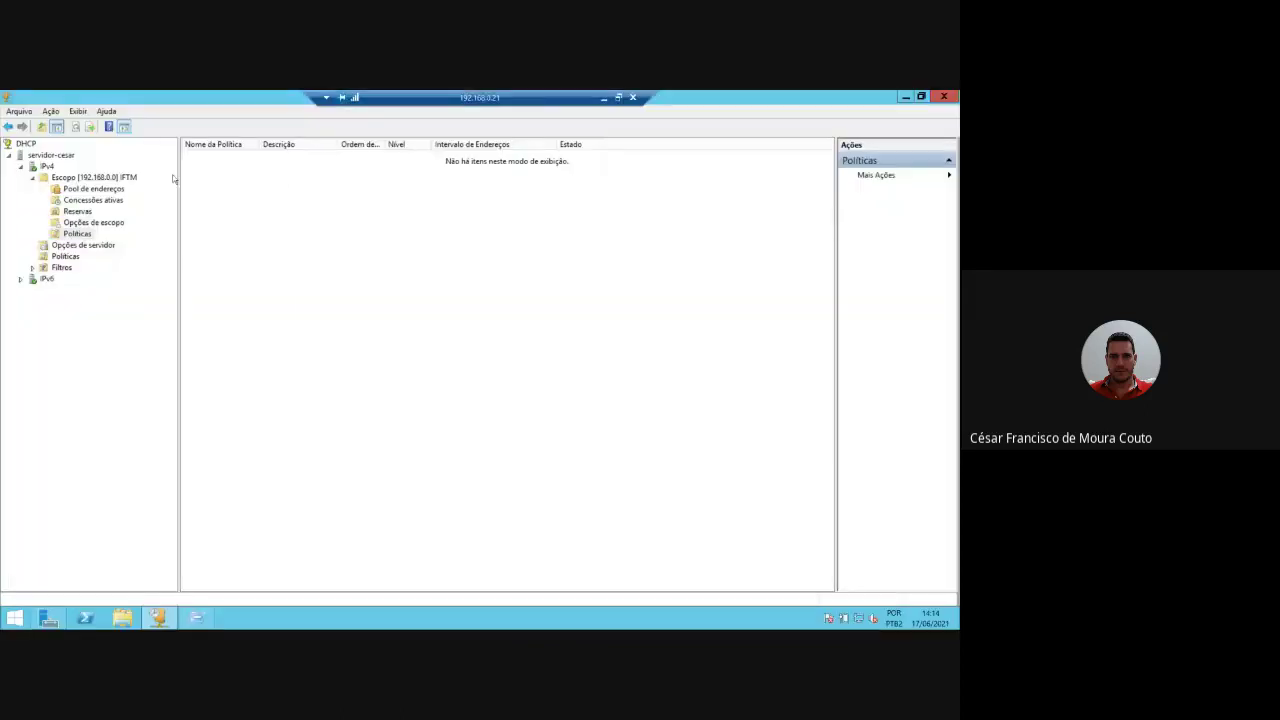
Refresh Concessões ativas to list 192.168.0.50 (laptop) and 192.168.0.51 (phone), then minimize the session
{"action": "left_click", "coordinate": [100, 200]}
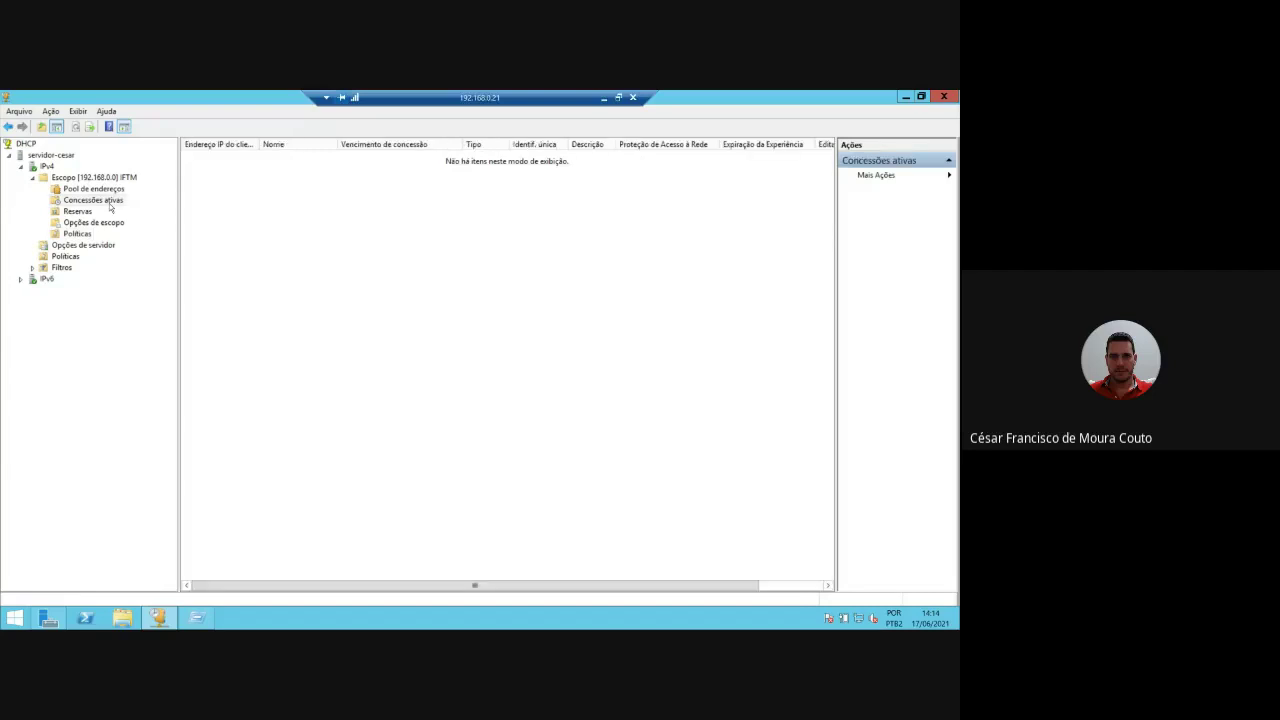
{"action": "right_click", "coordinate": [323, 269]}
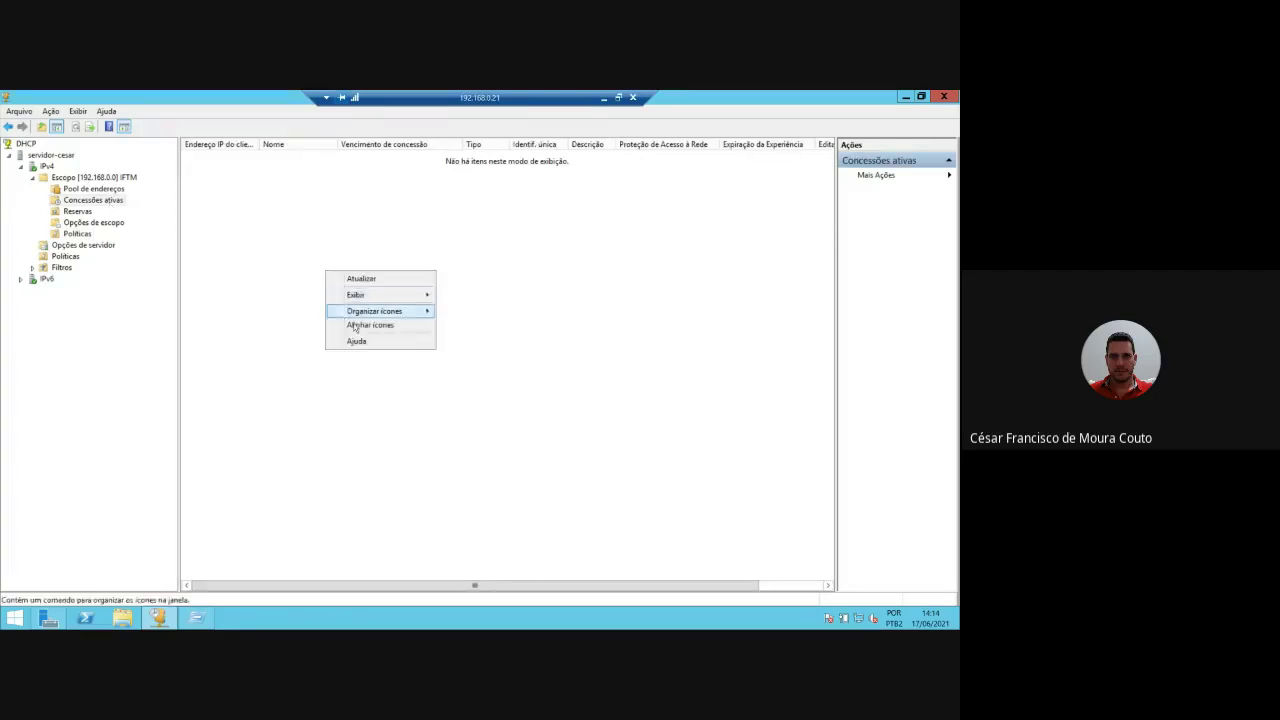
{"action": "left_click", "coordinate": [387, 282]}
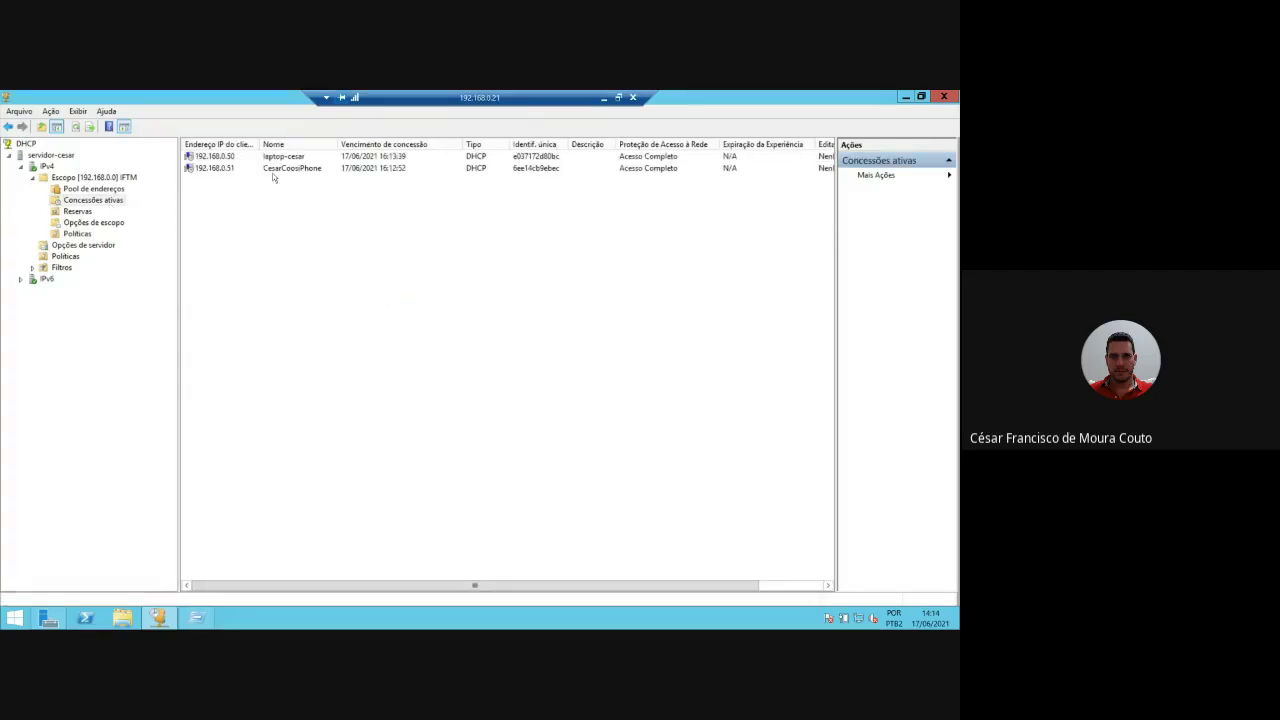
{"action": "left_click", "coordinate": [303, 170]}
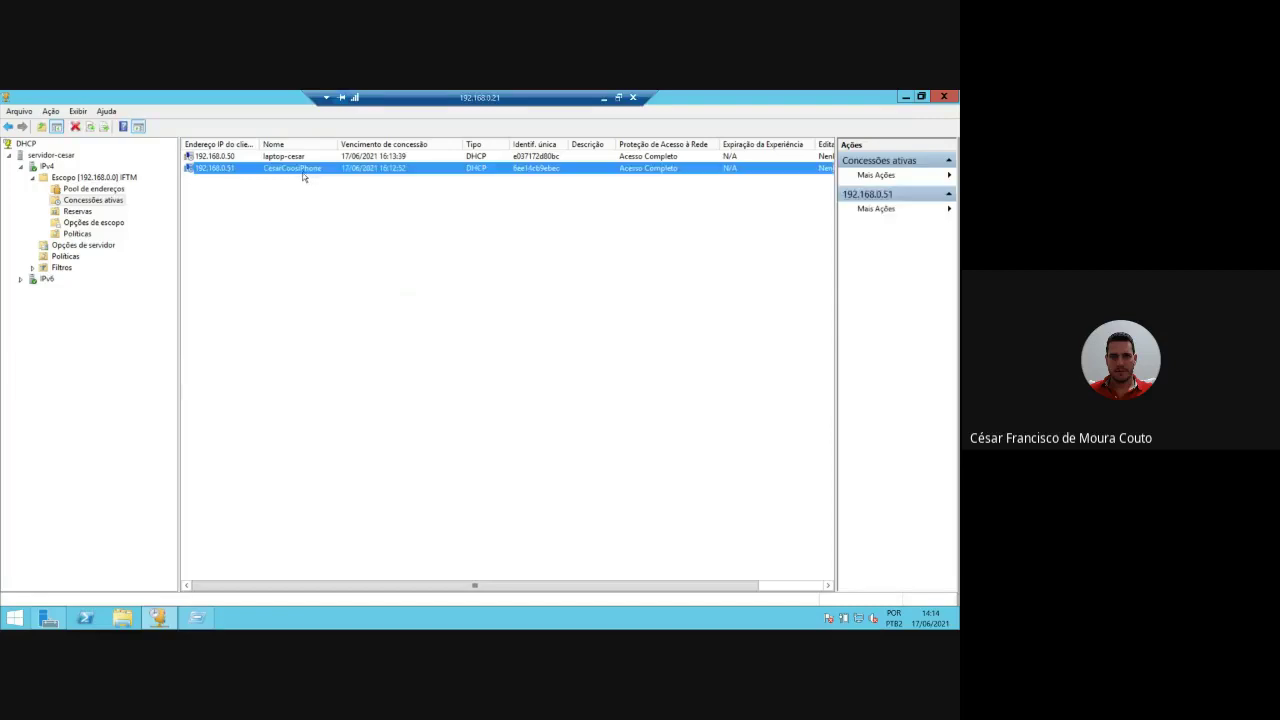
{"action": "left_click", "coordinate": [340, 252]}
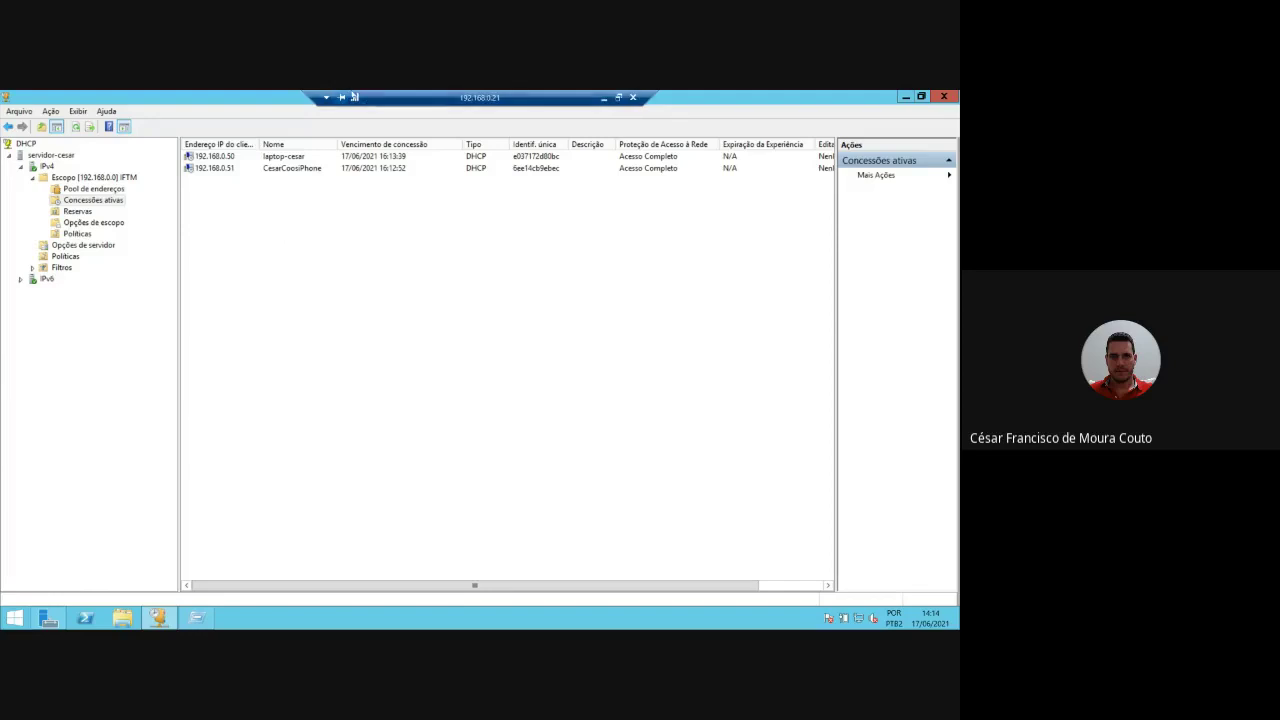
{"action": "left_click", "coordinate": [604, 98]}
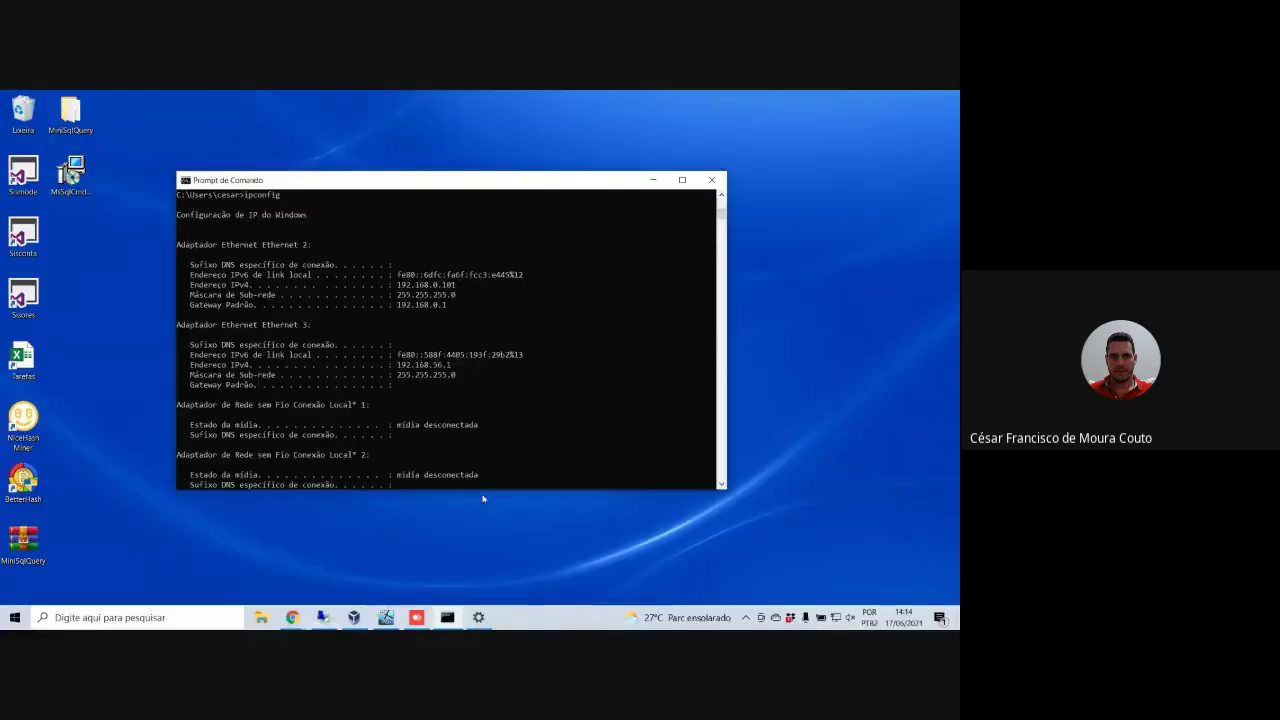
Turn off the Google Meet camera and minimize the meeting window
{"action": "mouse_move", "coordinate": [292, 617]}
{"action": "left_click", "coordinate": [246, 577]}
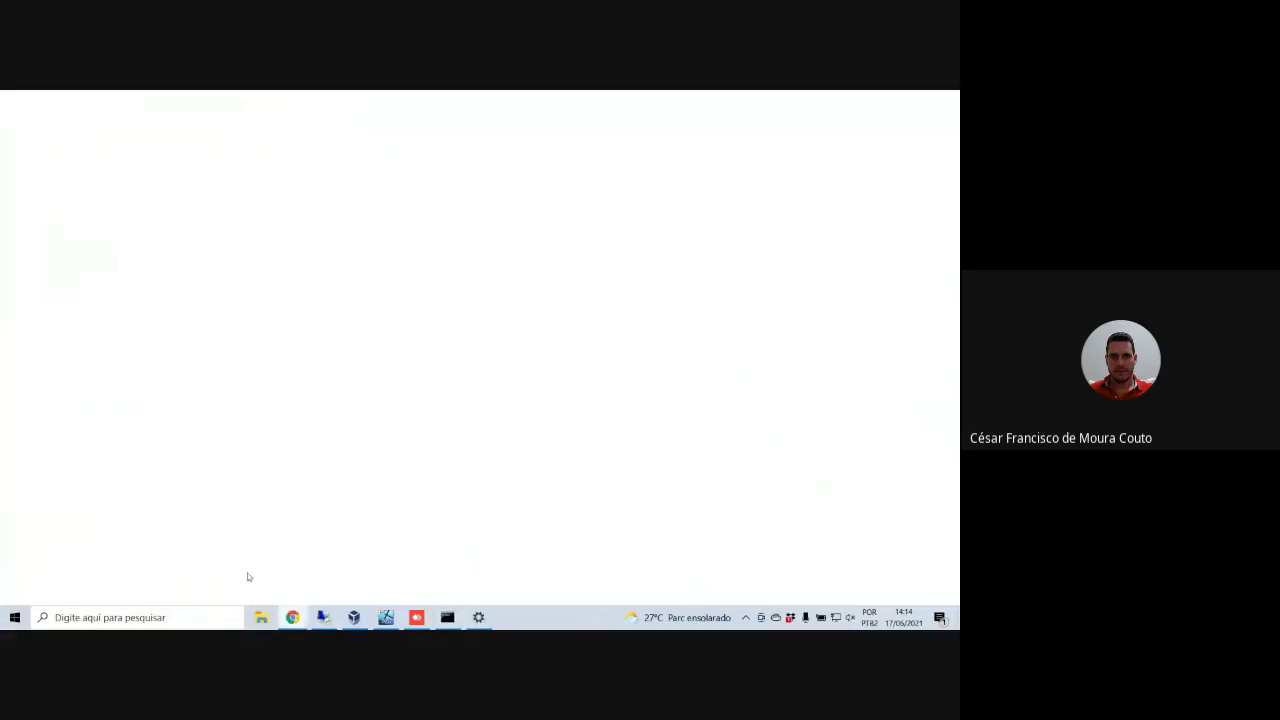
{"action": "left_click", "coordinate": [525, 577]}
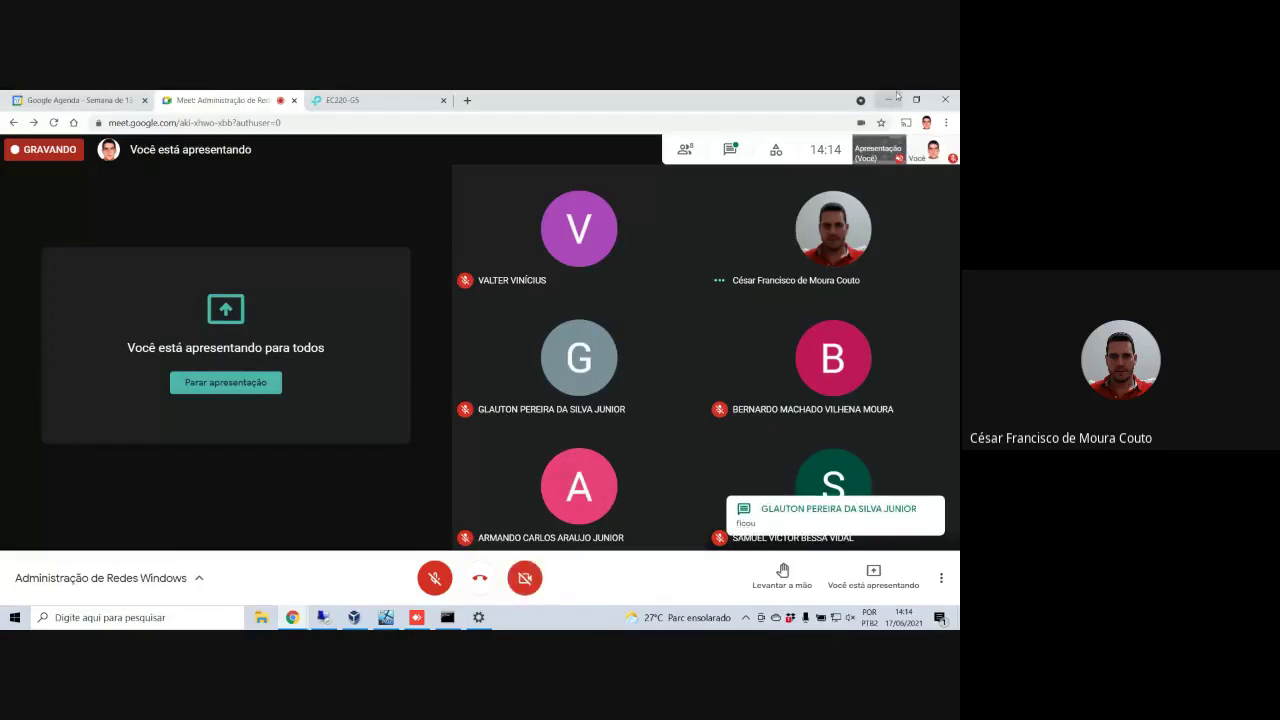
{"action": "left_click", "coordinate": [888, 100]}
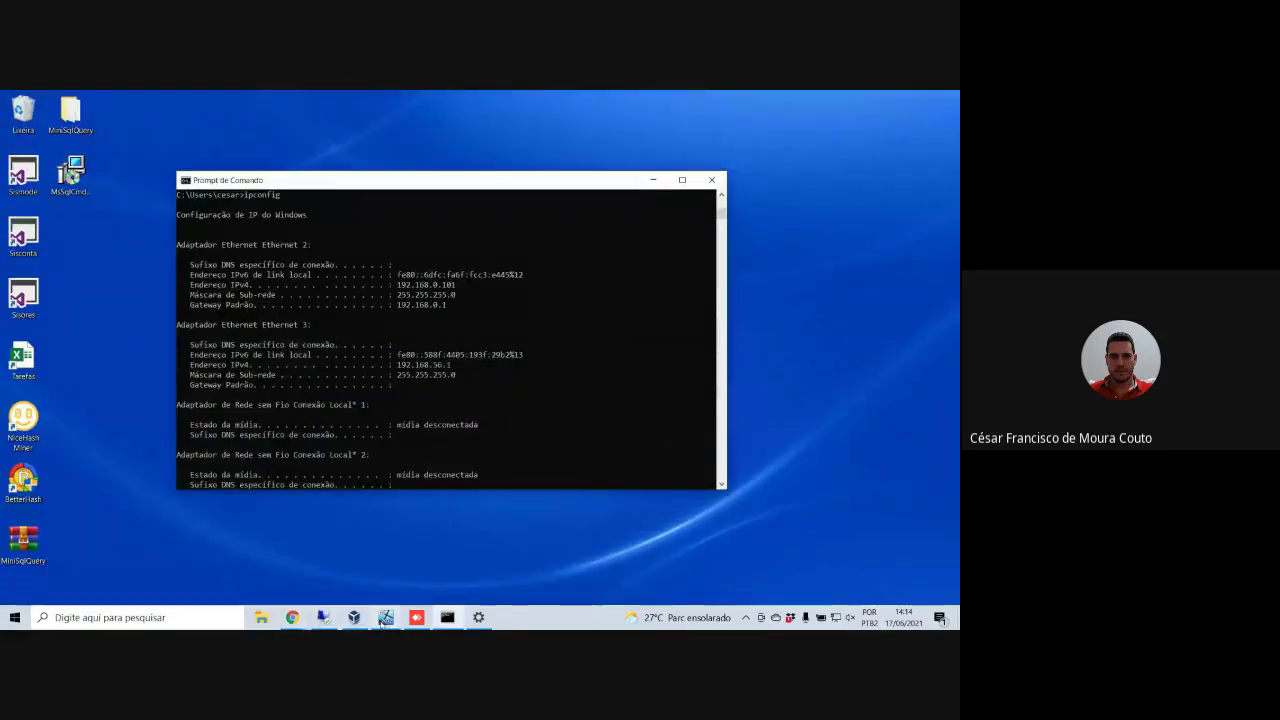
Minimize the Windows Server VM window and reopen the Remote Desktop session to 192.168.0.21
{"action": "left_click", "coordinate": [385, 617]}
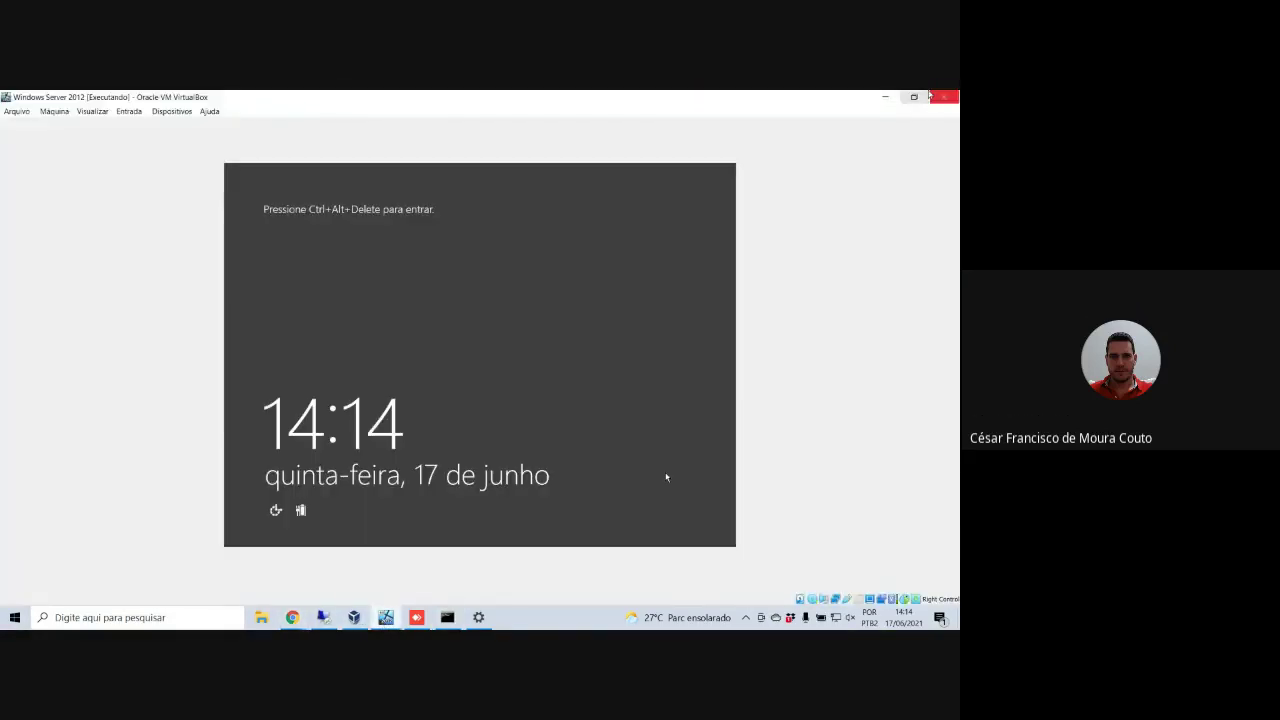
{"action": "left_click", "coordinate": [895, 97]}
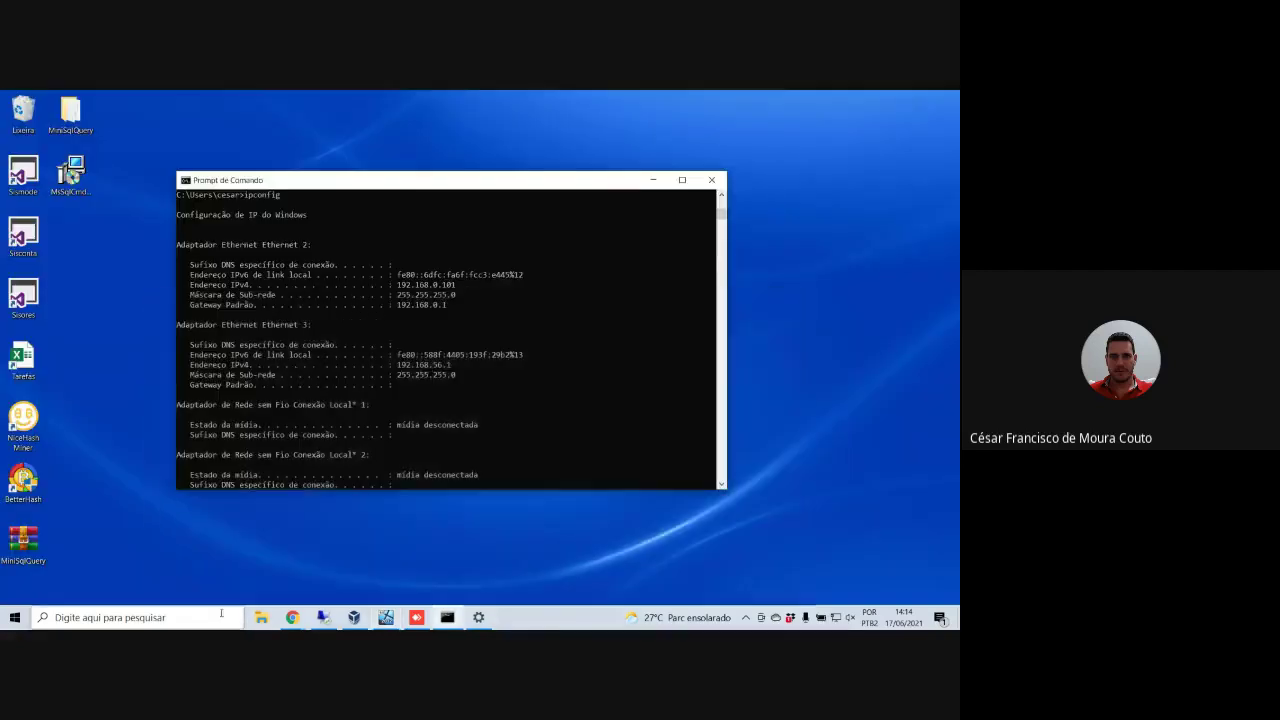
{"action": "left_click", "coordinate": [323, 617]}
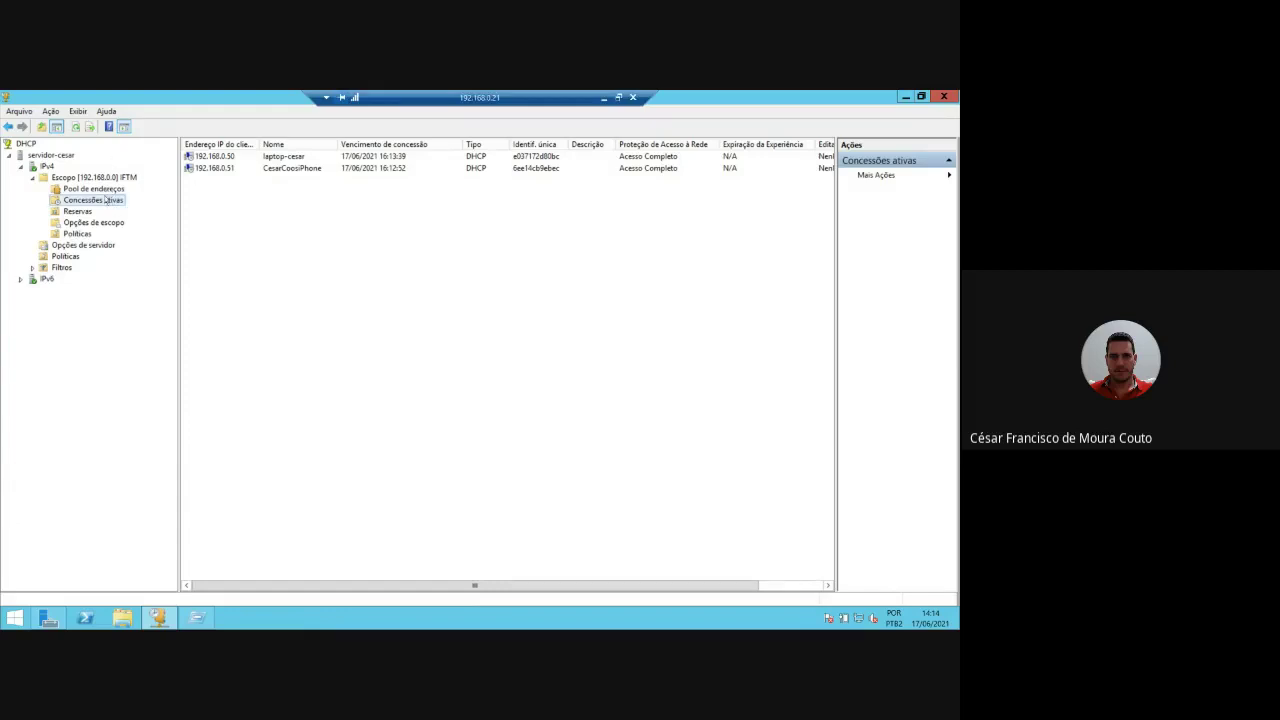
Browse Pool de endereços and Opções de servidor, then open the 192.168.0.0 IFTM scope's Propriedades
{"action": "left_click", "coordinate": [107, 192]}
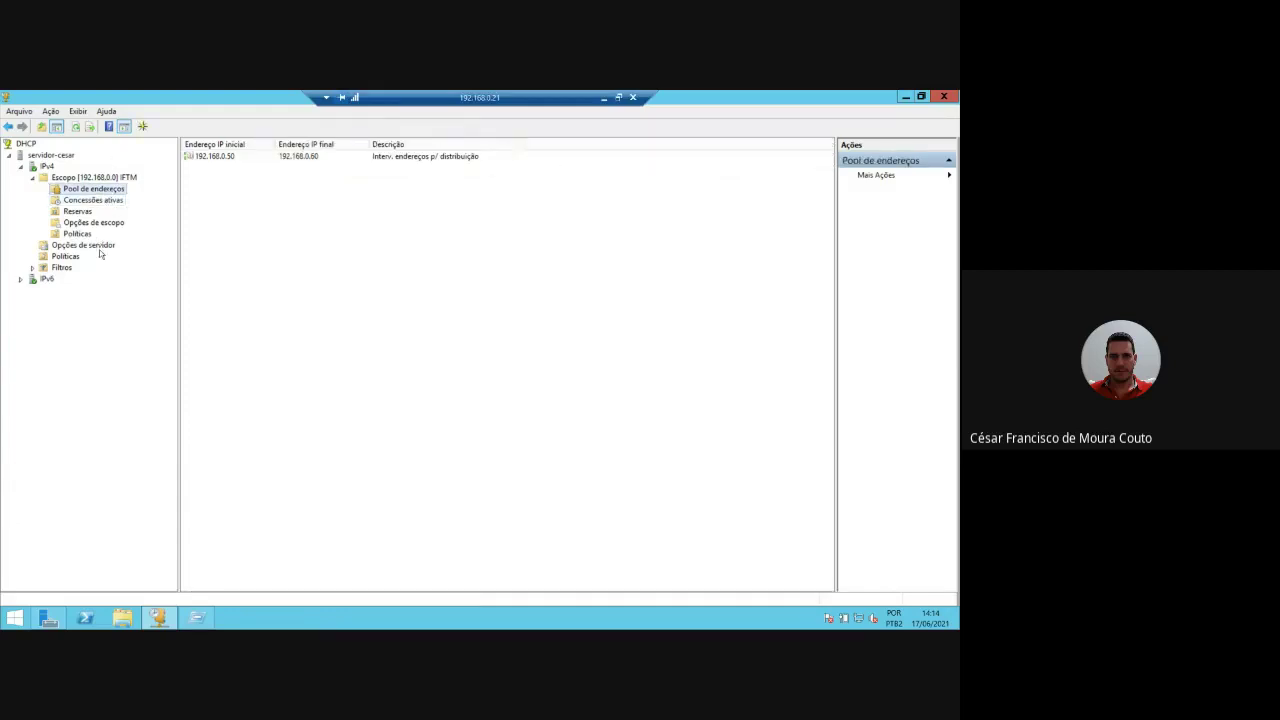
{"action": "left_click", "coordinate": [102, 246]}
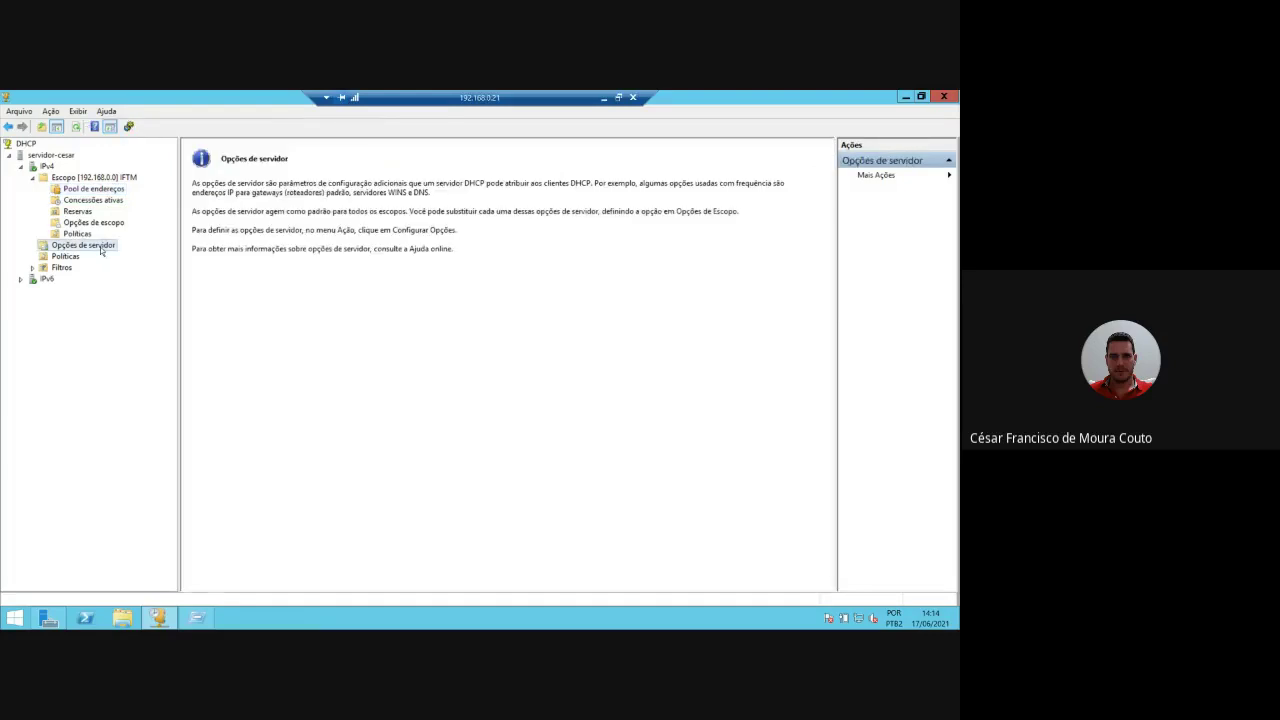
{"action": "left_click", "coordinate": [115, 179]}
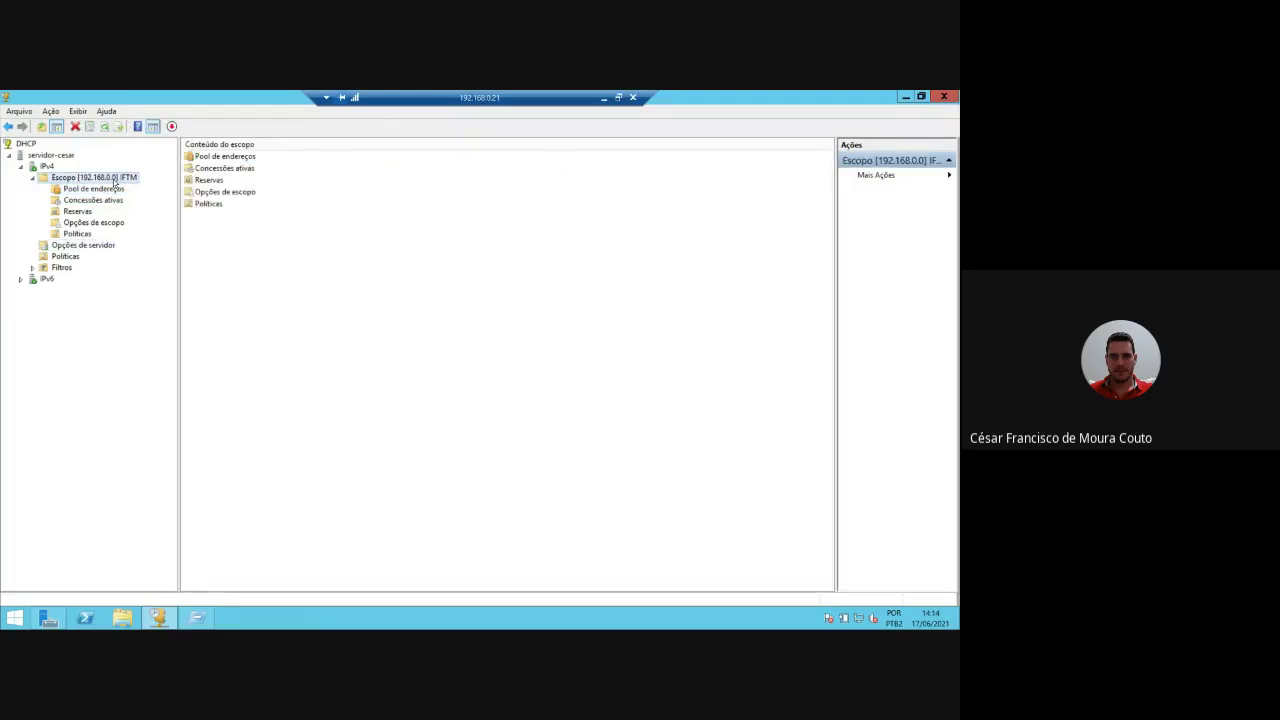
{"action": "right_click", "coordinate": [115, 181]}
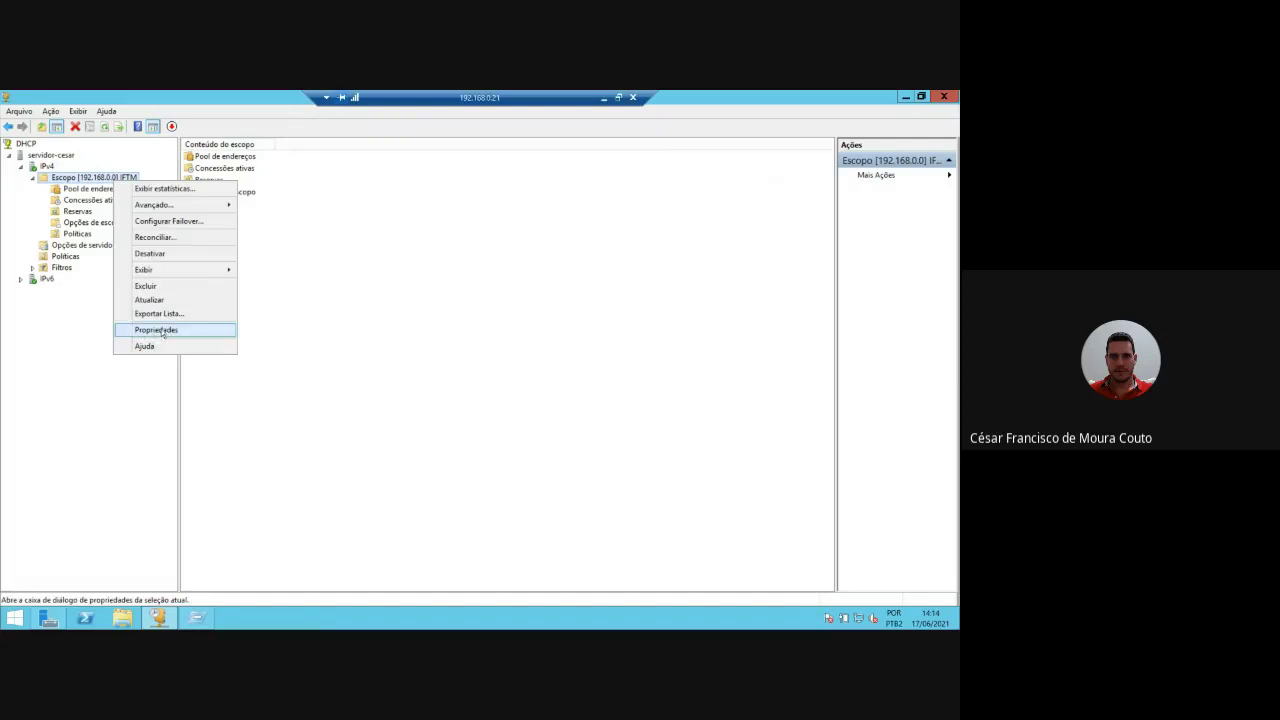
{"action": "left_click", "coordinate": [158, 334]}
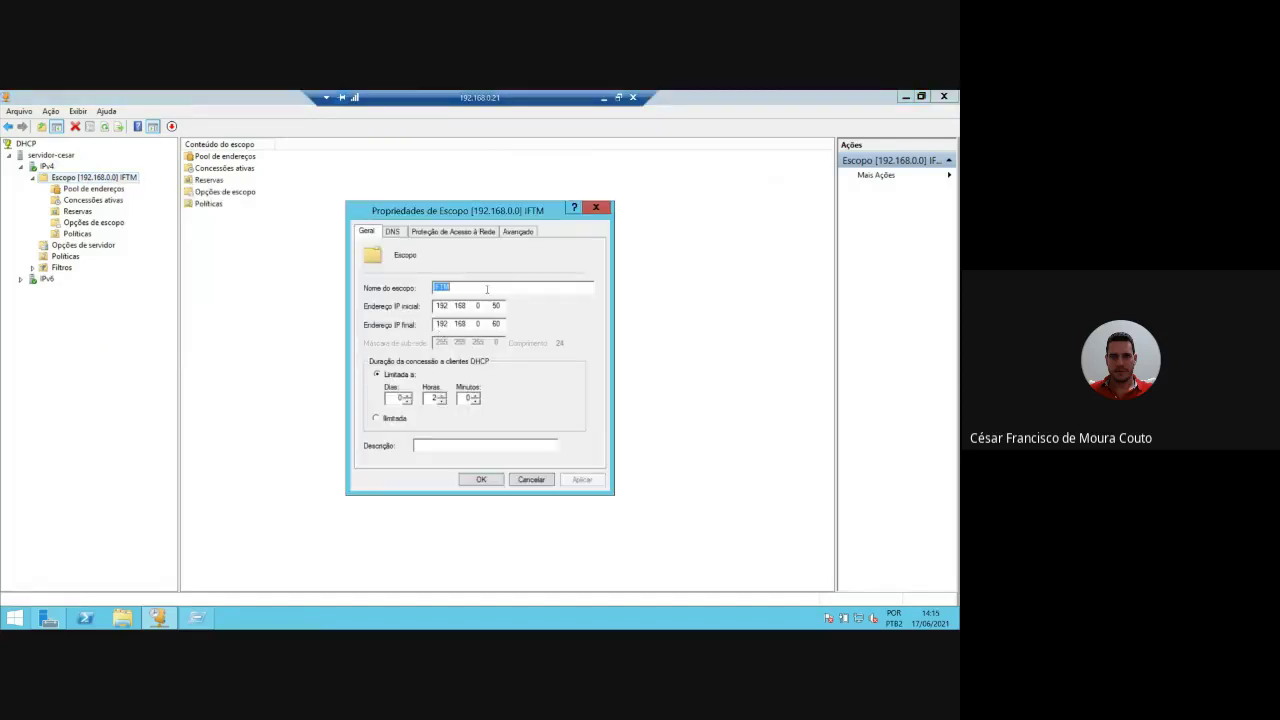
Review the General, DNS, Network Access Protection and Advanced tabs, closing without changes
{"action": "left_click", "coordinate": [394, 234]}
{"action": "left_click", "coordinate": [433, 236]}
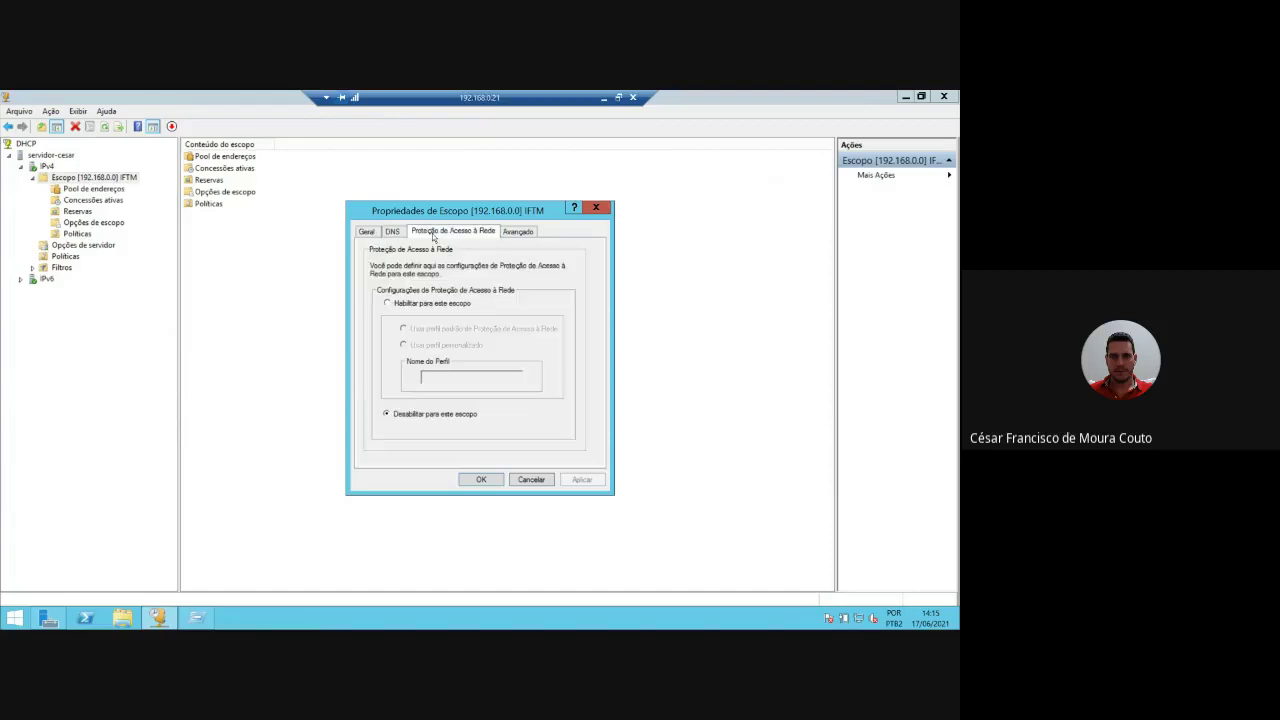
{"action": "left_click", "coordinate": [517, 233]}
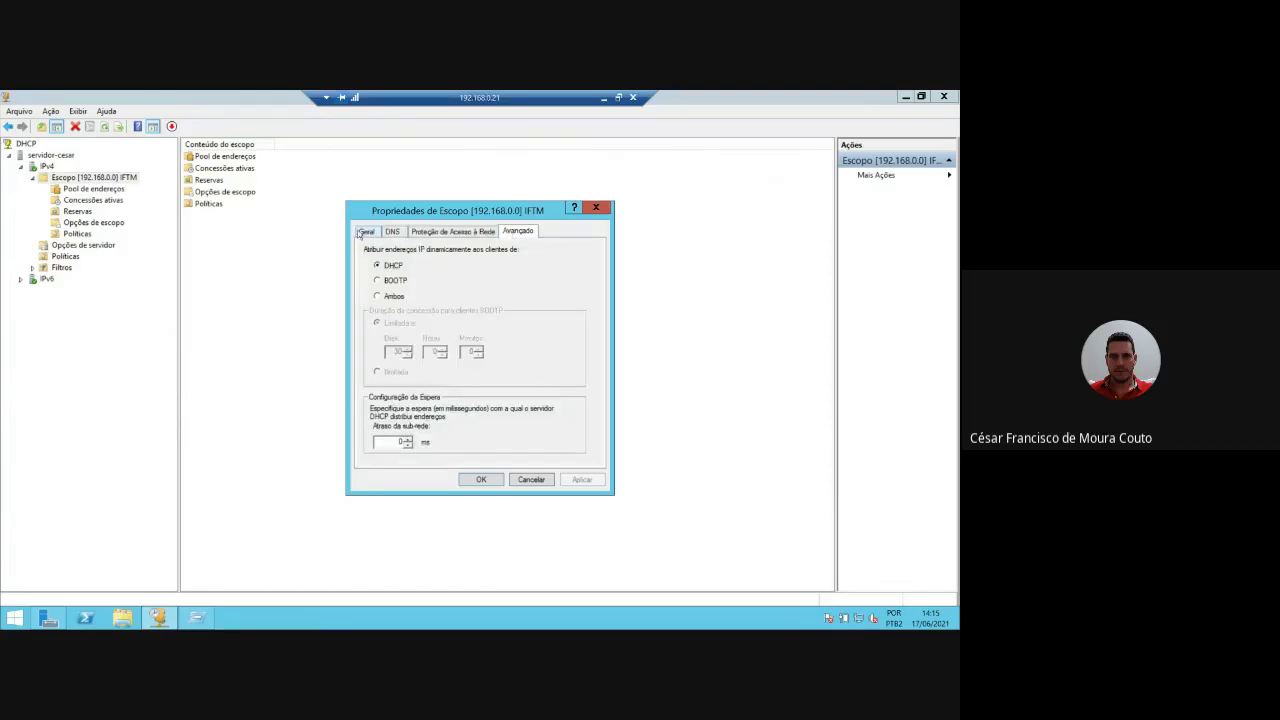
{"action": "left_click", "coordinate": [367, 236]}
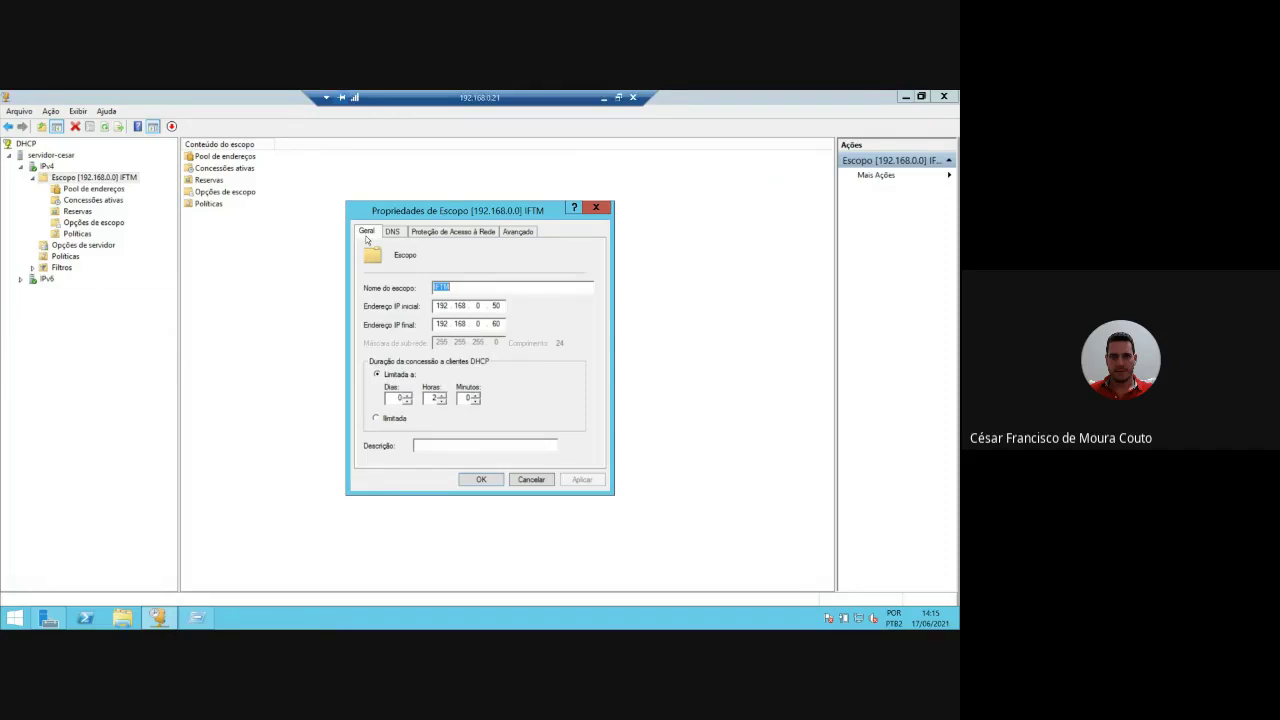
{"action": "left_click", "coordinate": [392, 236]}
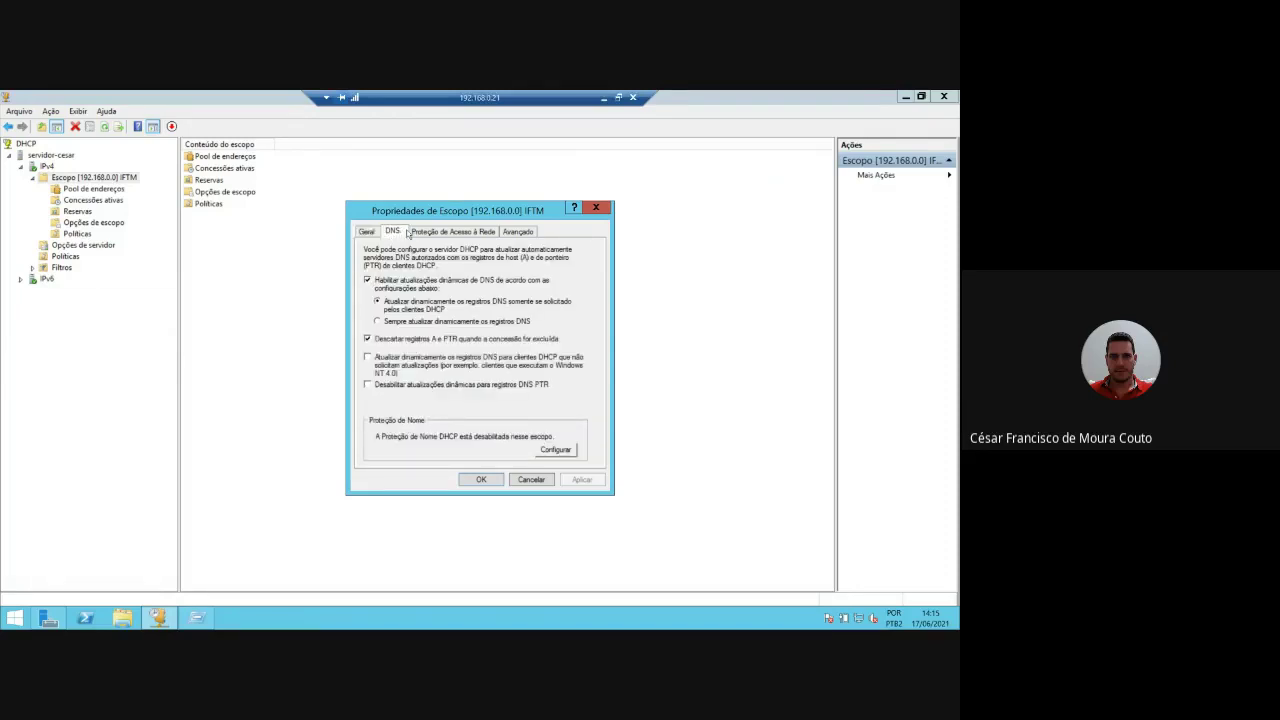
{"action": "left_click", "coordinate": [426, 232]}
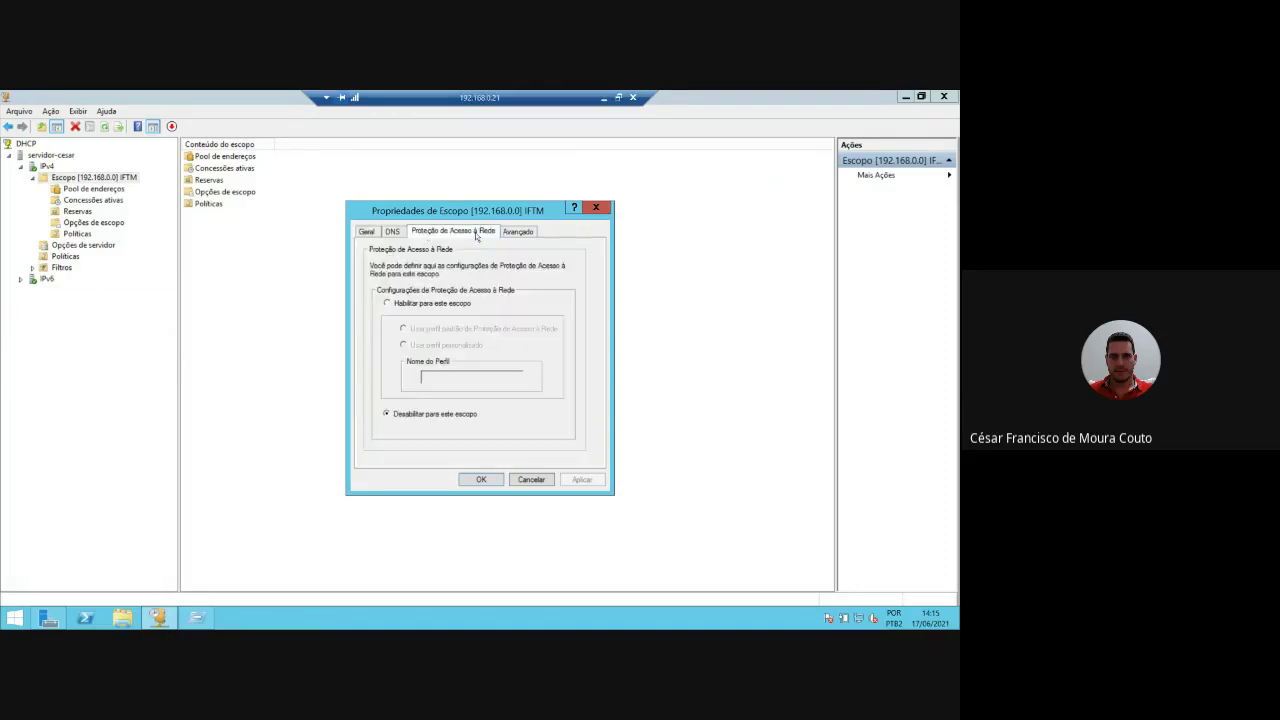
{"action": "left_click", "coordinate": [533, 232]}
{"action": "left_click", "coordinate": [596, 208]}
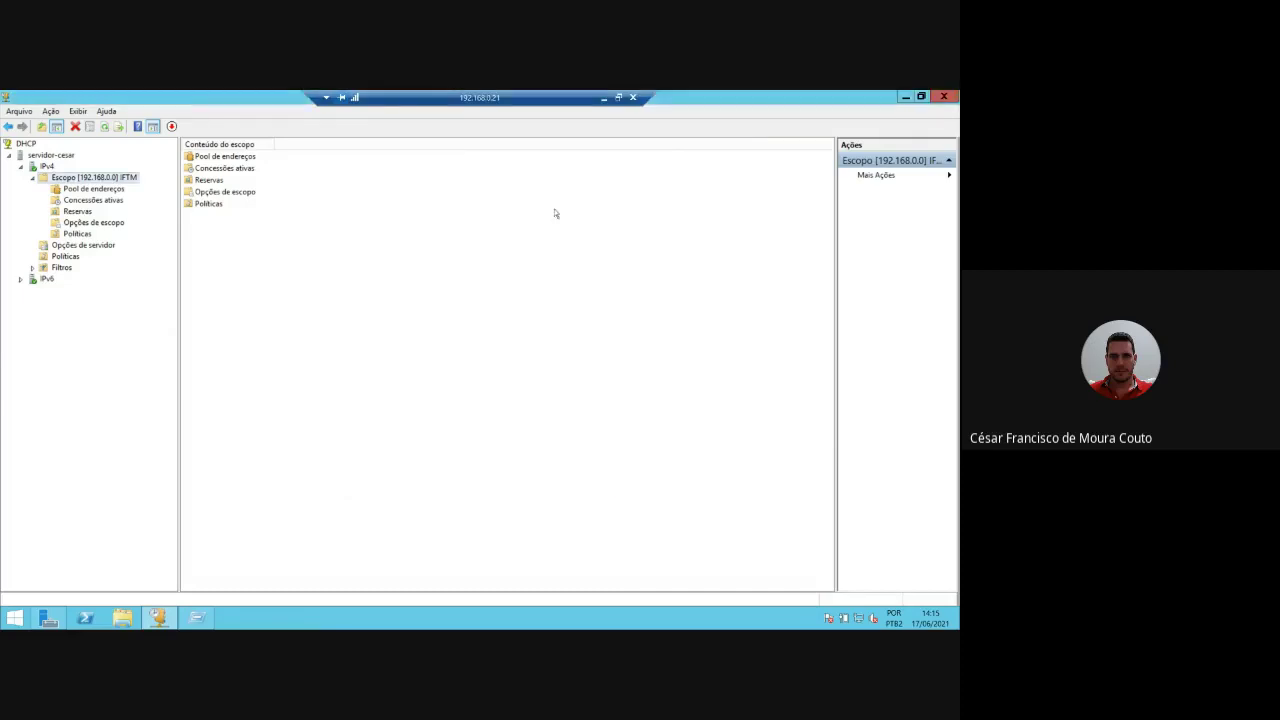
Browse the scope's policies, options, reservations, active leases and address pool nodes
{"action": "left_click", "coordinate": [233, 202]}
{"action": "double_click", "coordinate": [237, 192]}
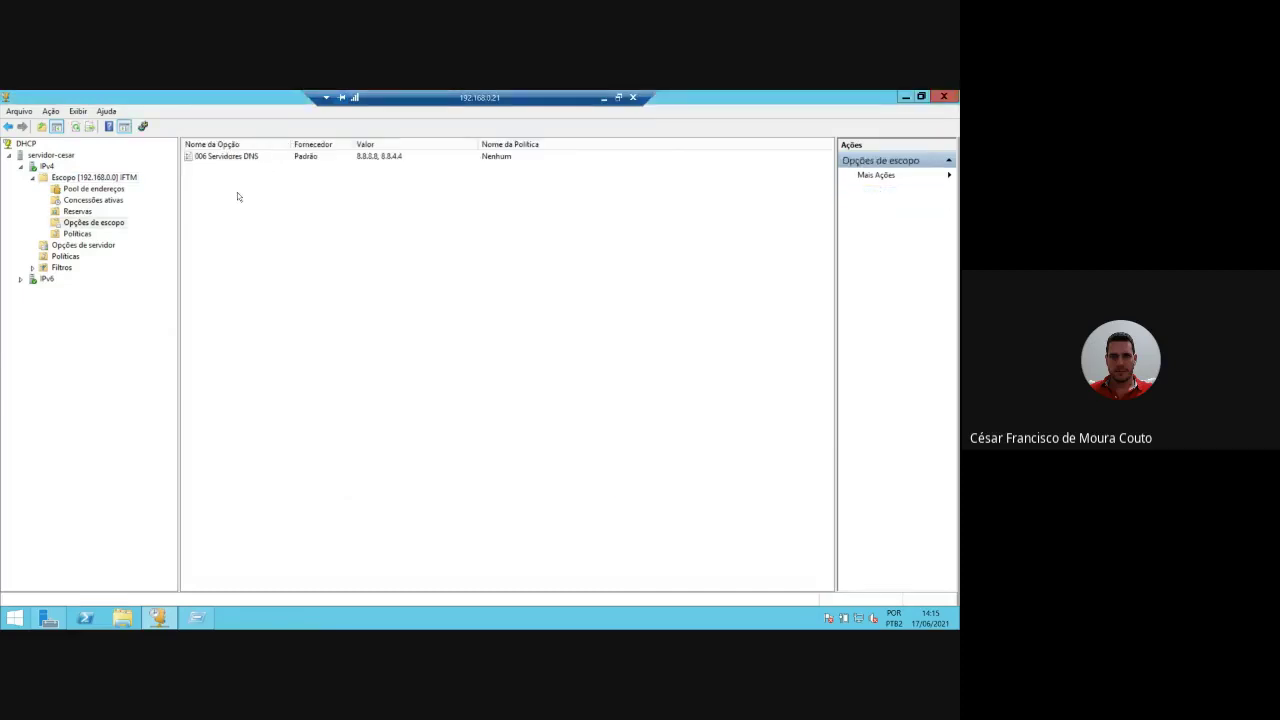
{"action": "left_click", "coordinate": [86, 235]}
{"action": "left_click", "coordinate": [86, 212]}
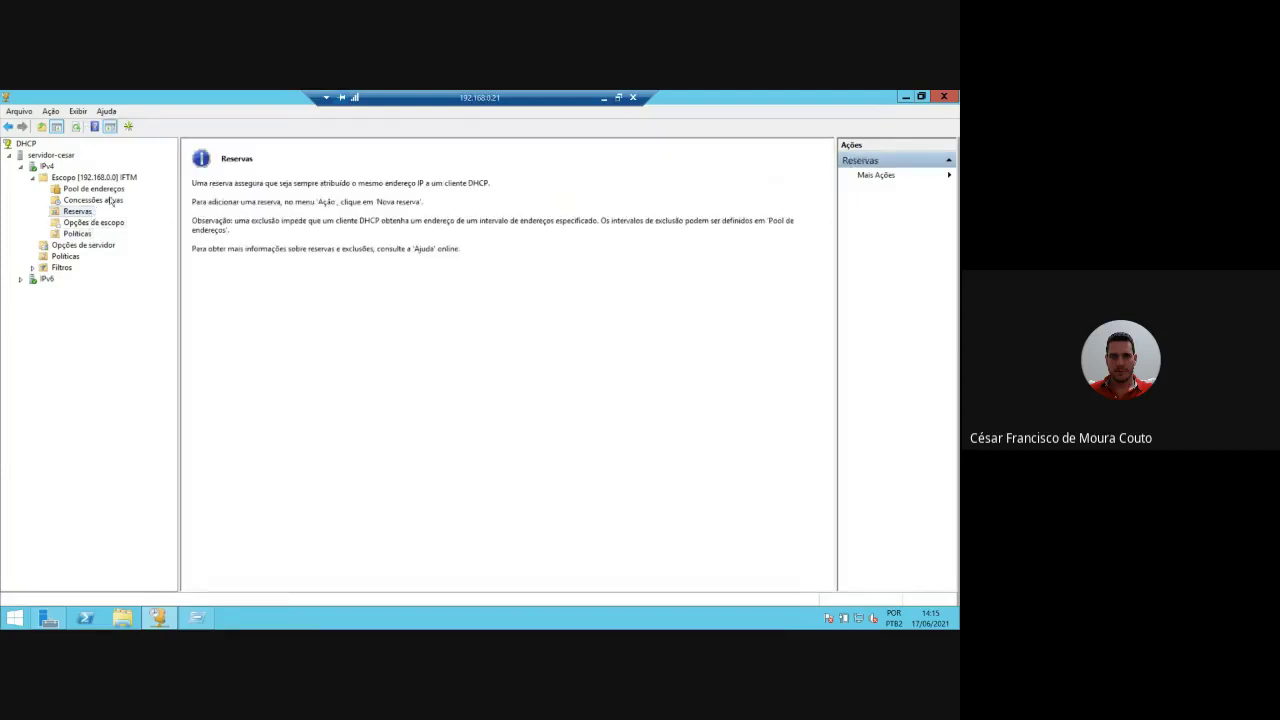
{"action": "left_click", "coordinate": [104, 200]}
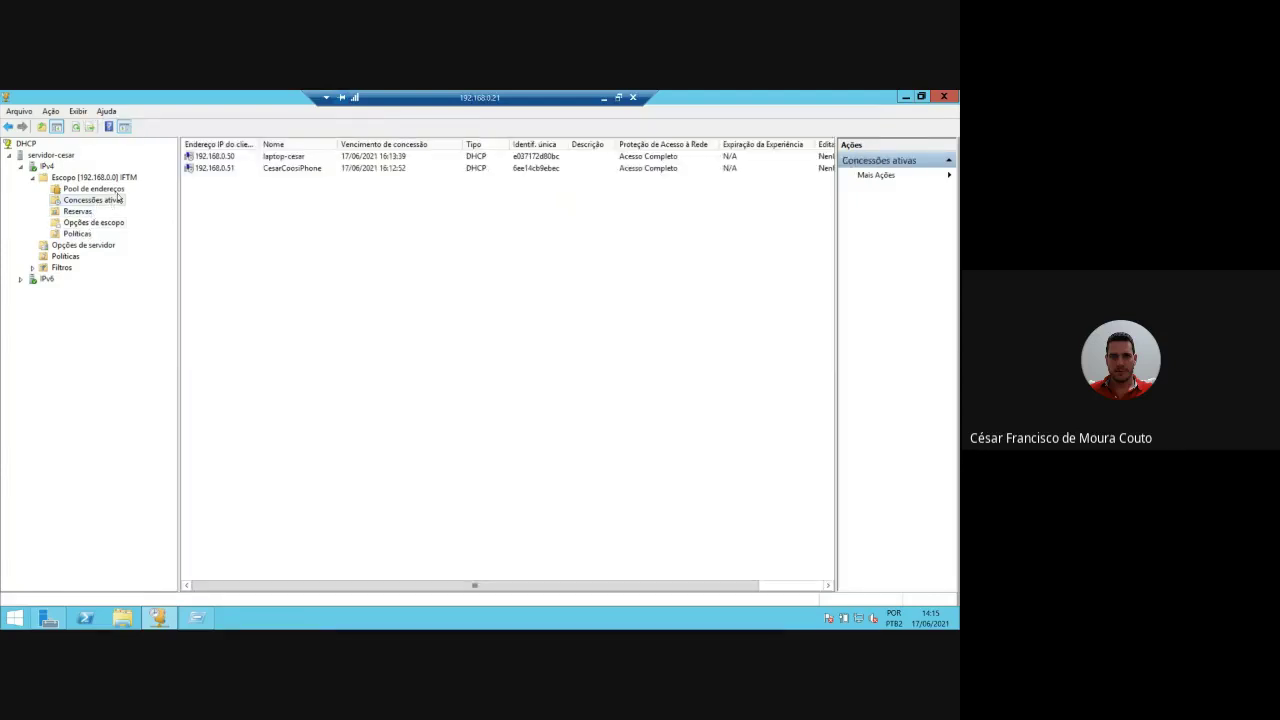
{"action": "left_click", "coordinate": [117, 191]}
Inspect the context menus of the 192.168.0.50–192.168.0.60 pool range and the scope
{"action": "left_click", "coordinate": [218, 158]}
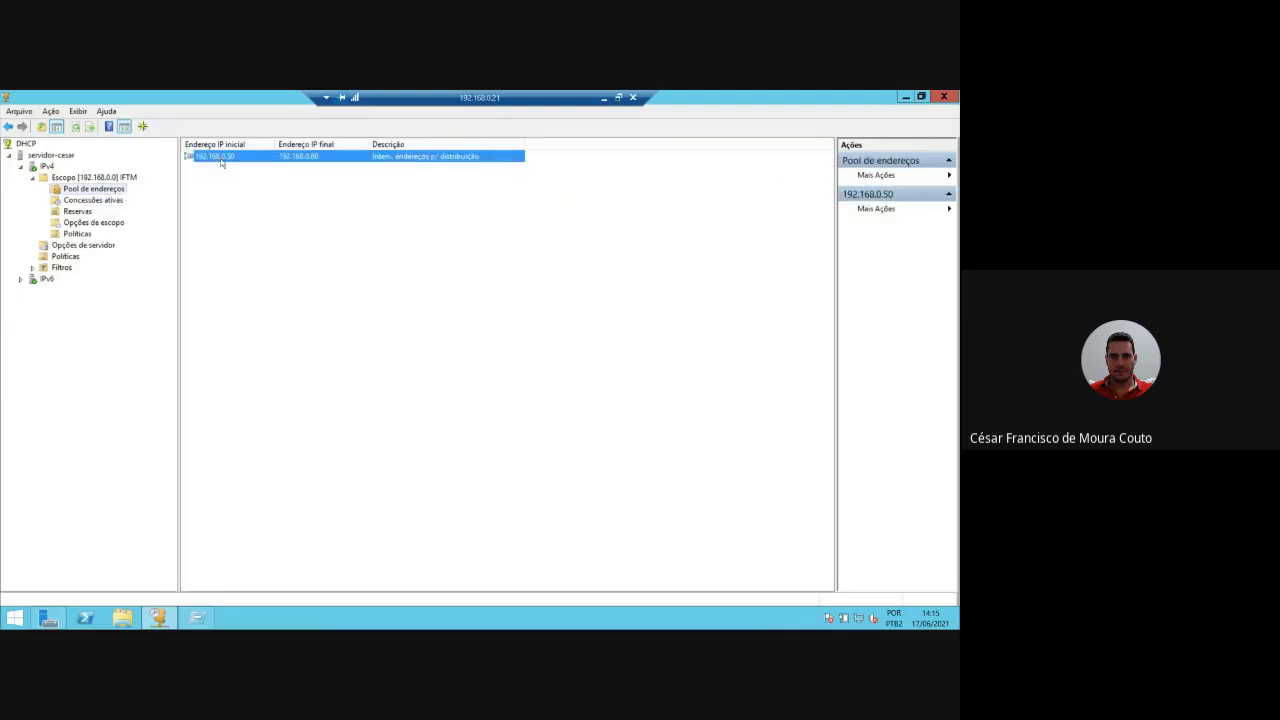
{"action": "right_click", "coordinate": [222, 163]}
{"action": "left_click", "coordinate": [186, 182]}
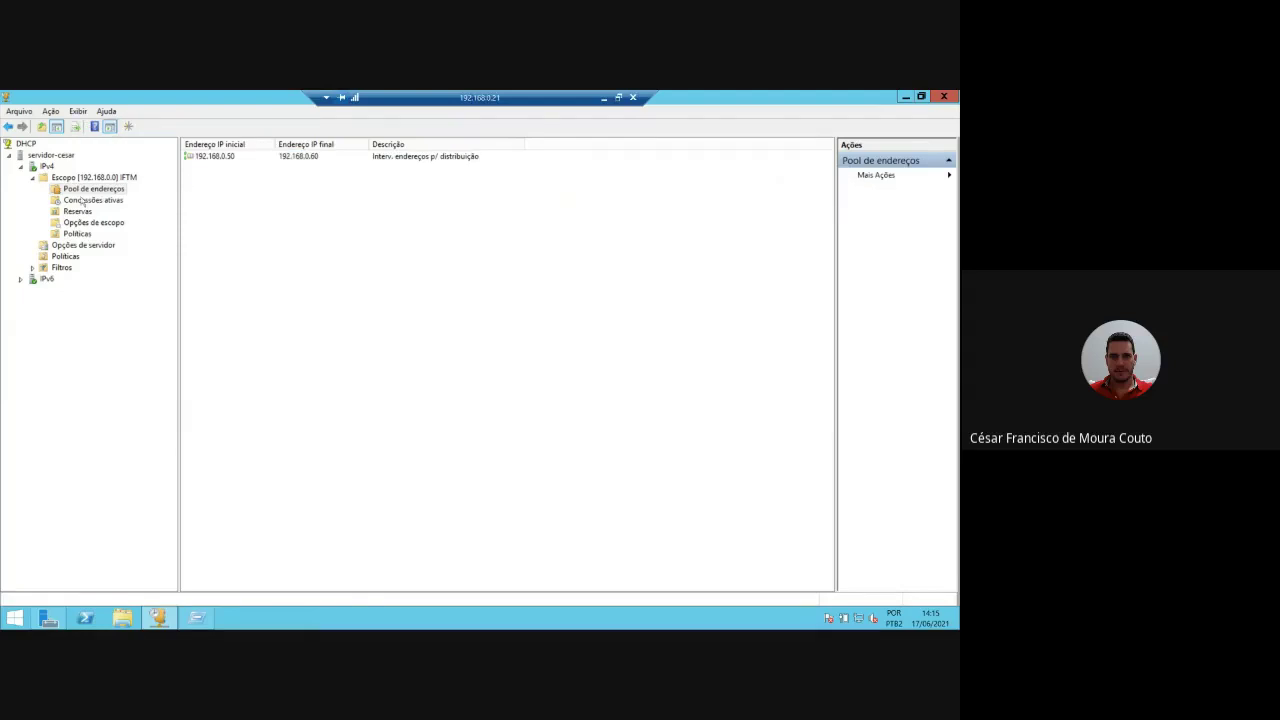
{"action": "right_click", "coordinate": [92, 178]}
{"action": "mouse_move", "coordinate": [139, 204]}
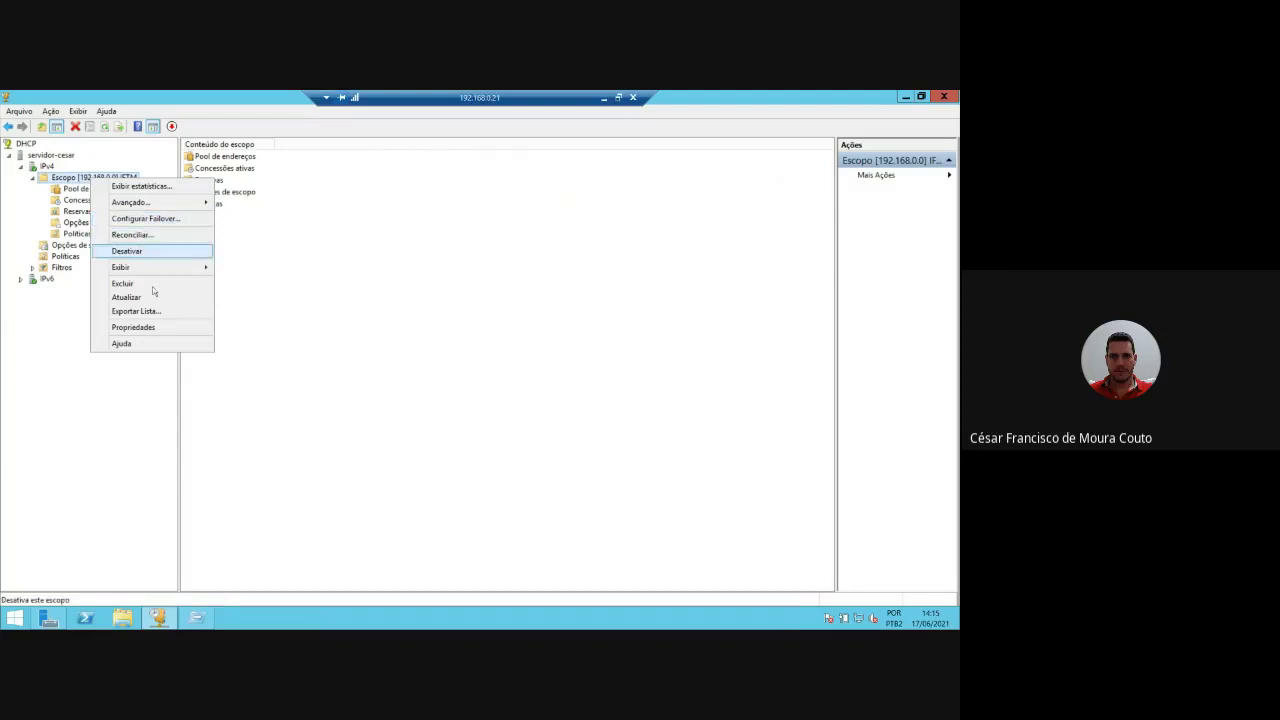
{"action": "left_click", "coordinate": [67, 247]}
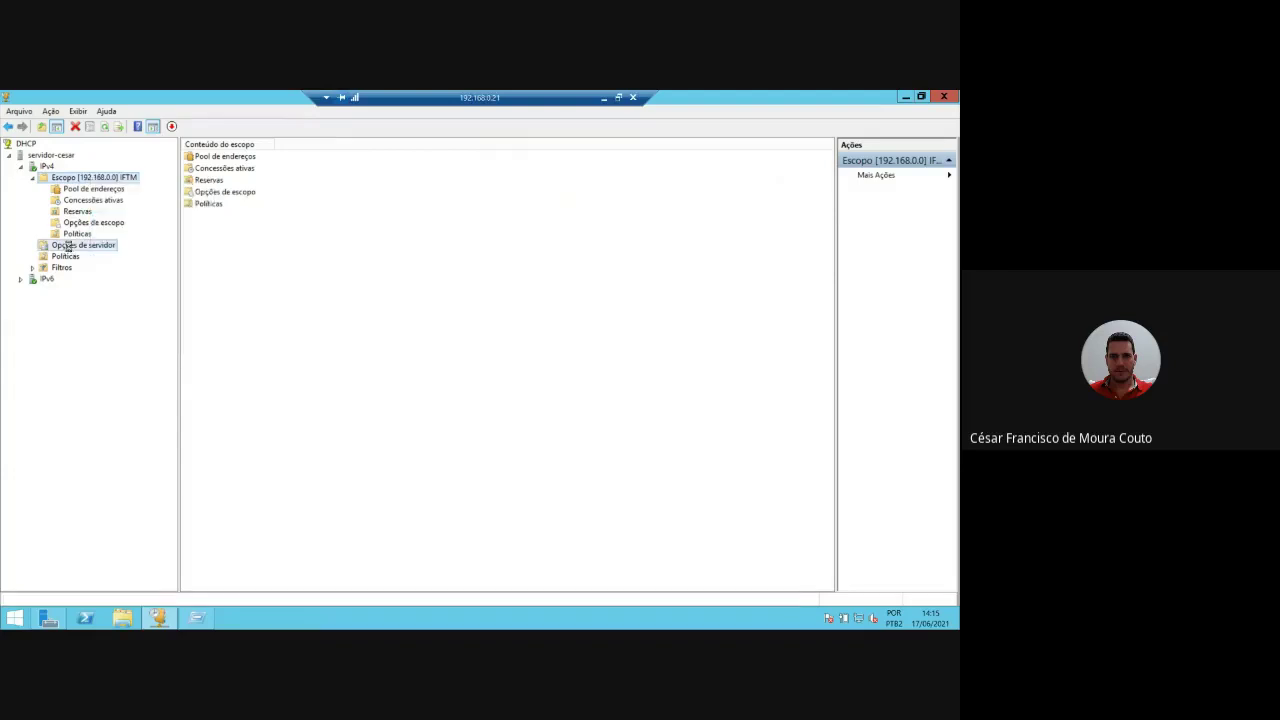
Browse server options, server policies and filters, then the IPv4 node's actions
{"action": "left_click", "coordinate": [67, 247]}
{"action": "left_click", "coordinate": [66, 258]}
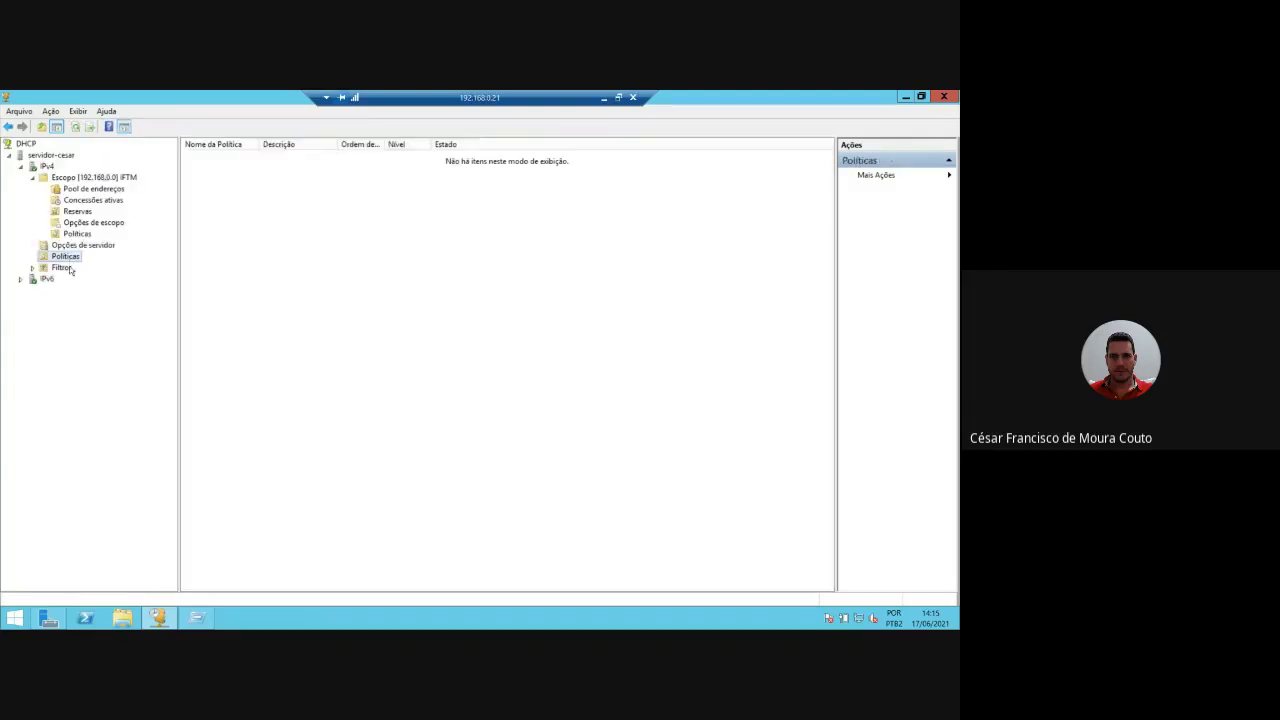
{"action": "double_click", "coordinate": [63, 268]}
{"action": "left_click", "coordinate": [55, 177]}
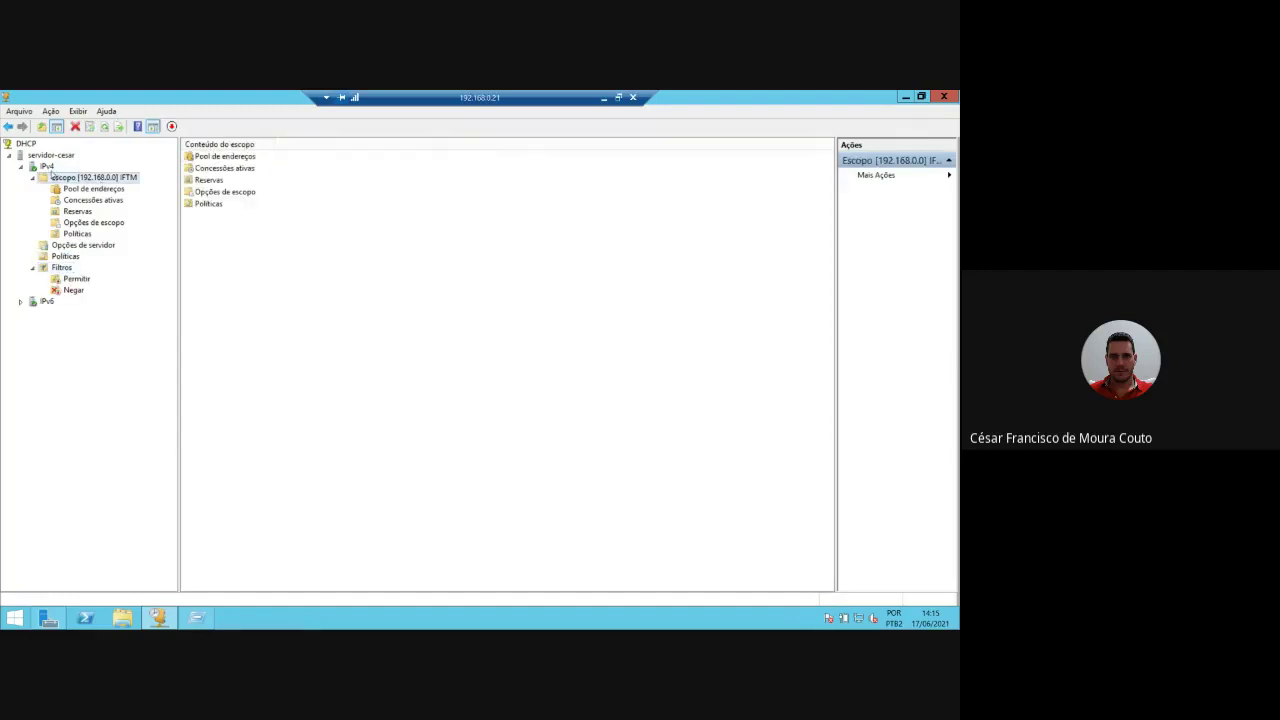
{"action": "left_click", "coordinate": [47, 166]}
{"action": "right_click", "coordinate": [51, 174]}
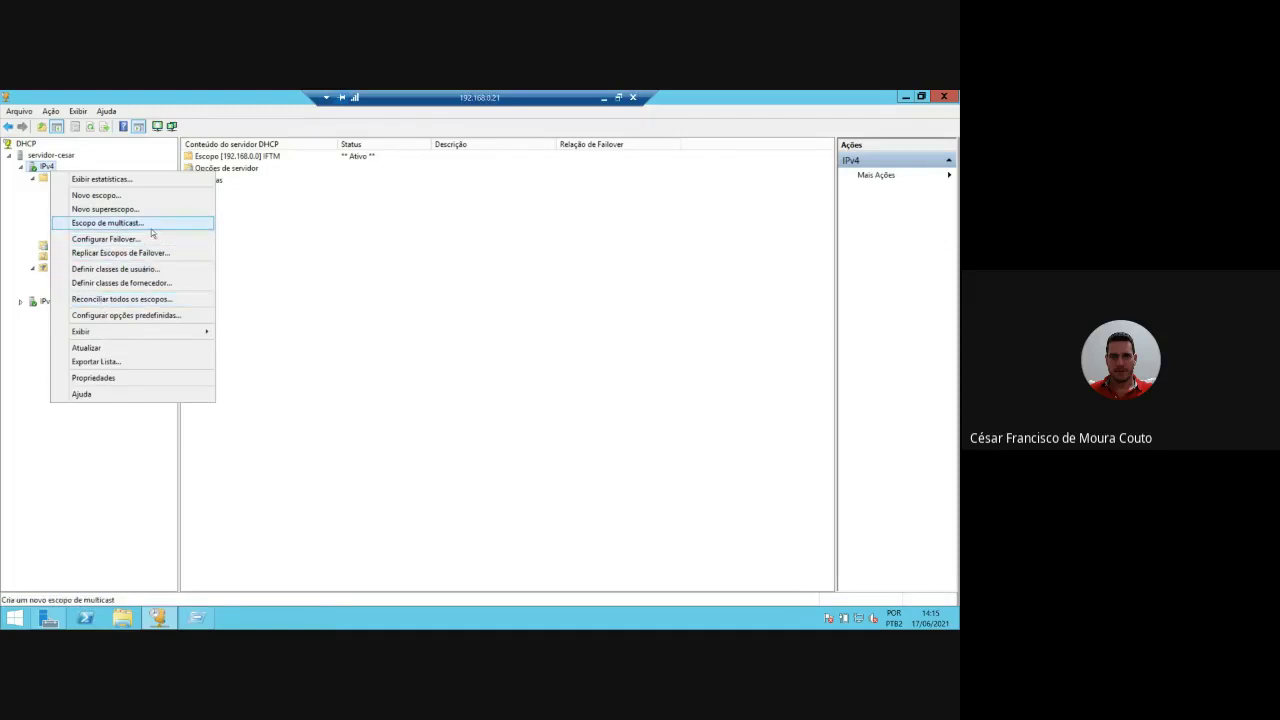
Look through the IFTM scope and IPv4 action menus, opening and closing Predefined Options
{"action": "left_click", "coordinate": [230, 156]}
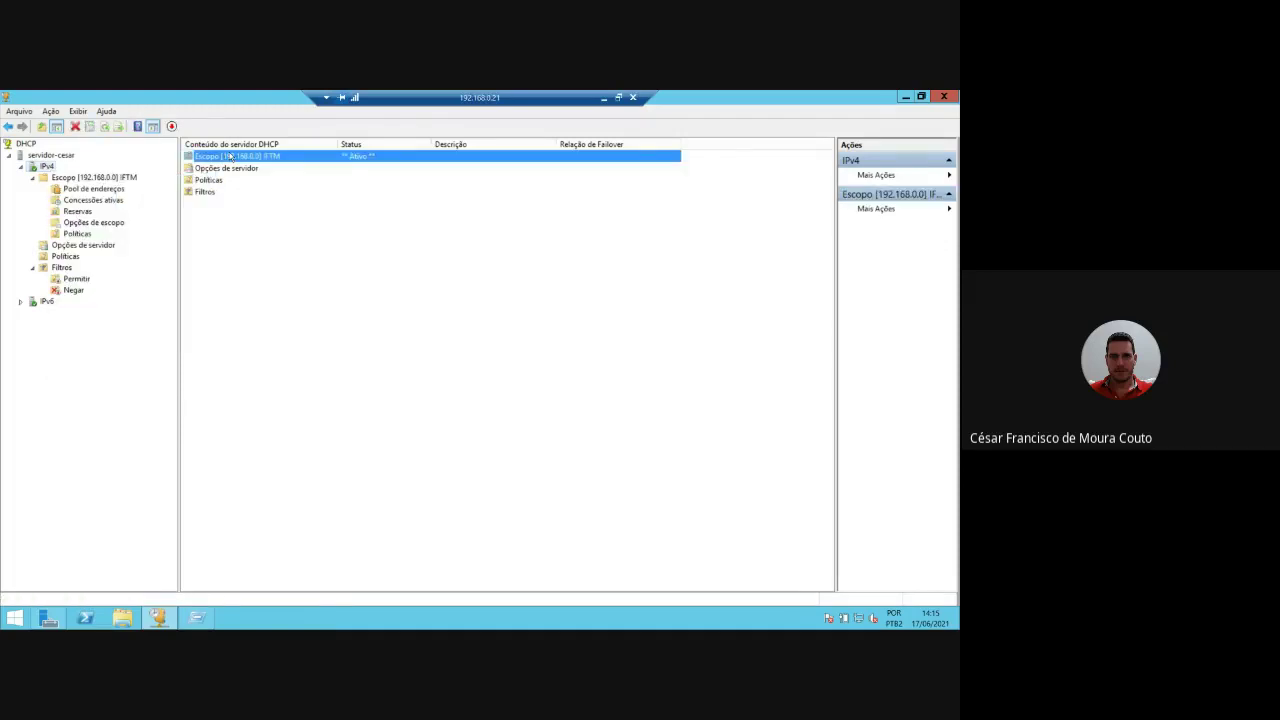
{"action": "right_click", "coordinate": [230, 156]}
{"action": "mouse_move", "coordinate": [264, 183]}
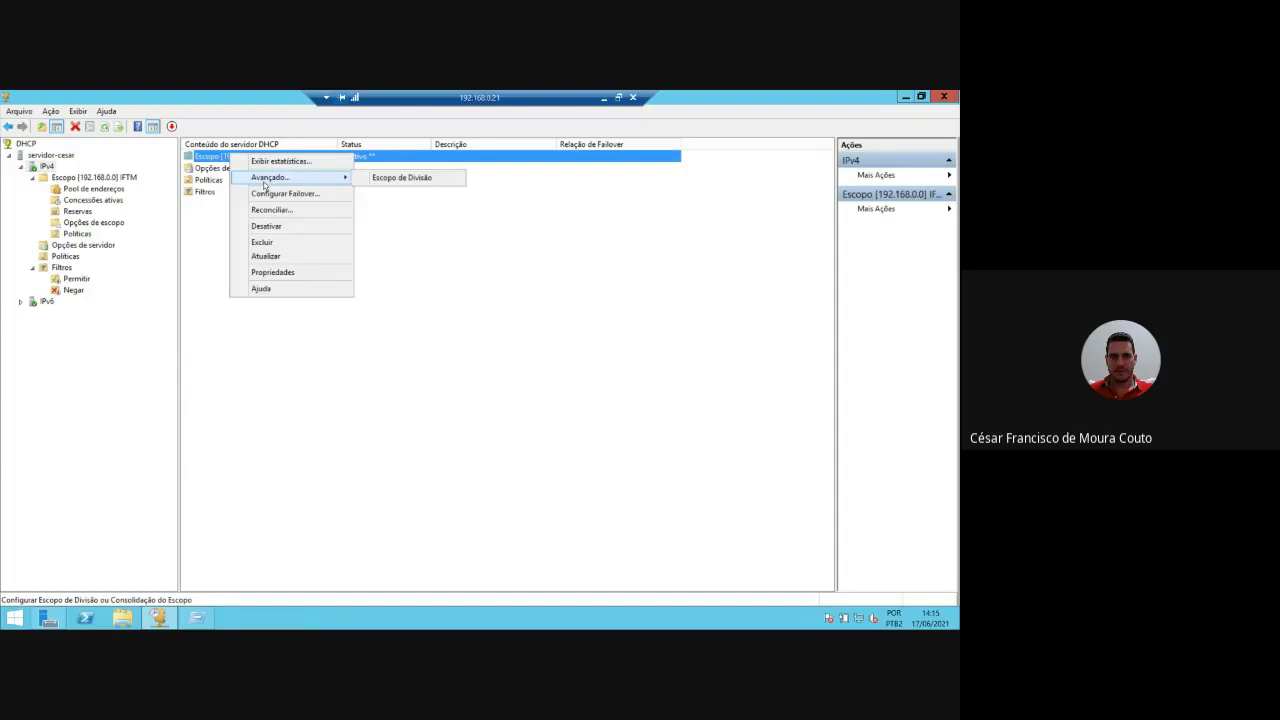
{"action": "left_click", "coordinate": [884, 209]}
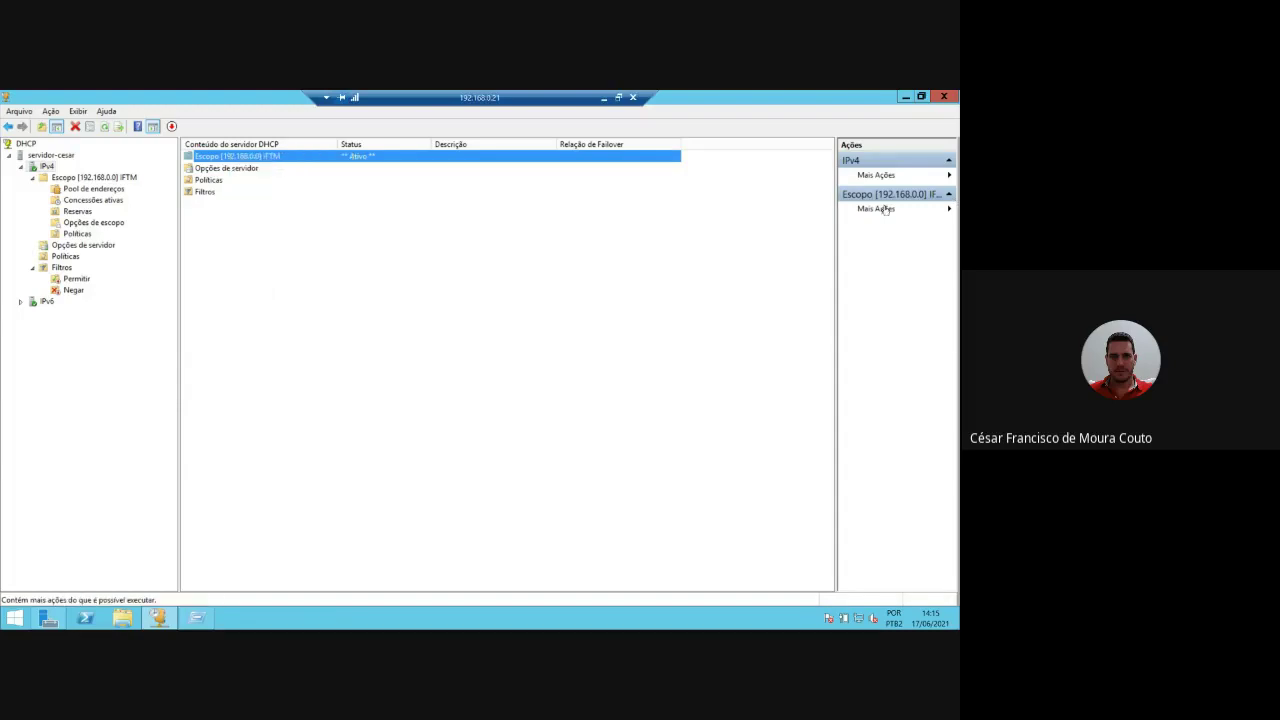
{"action": "left_click", "coordinate": [893, 182]}
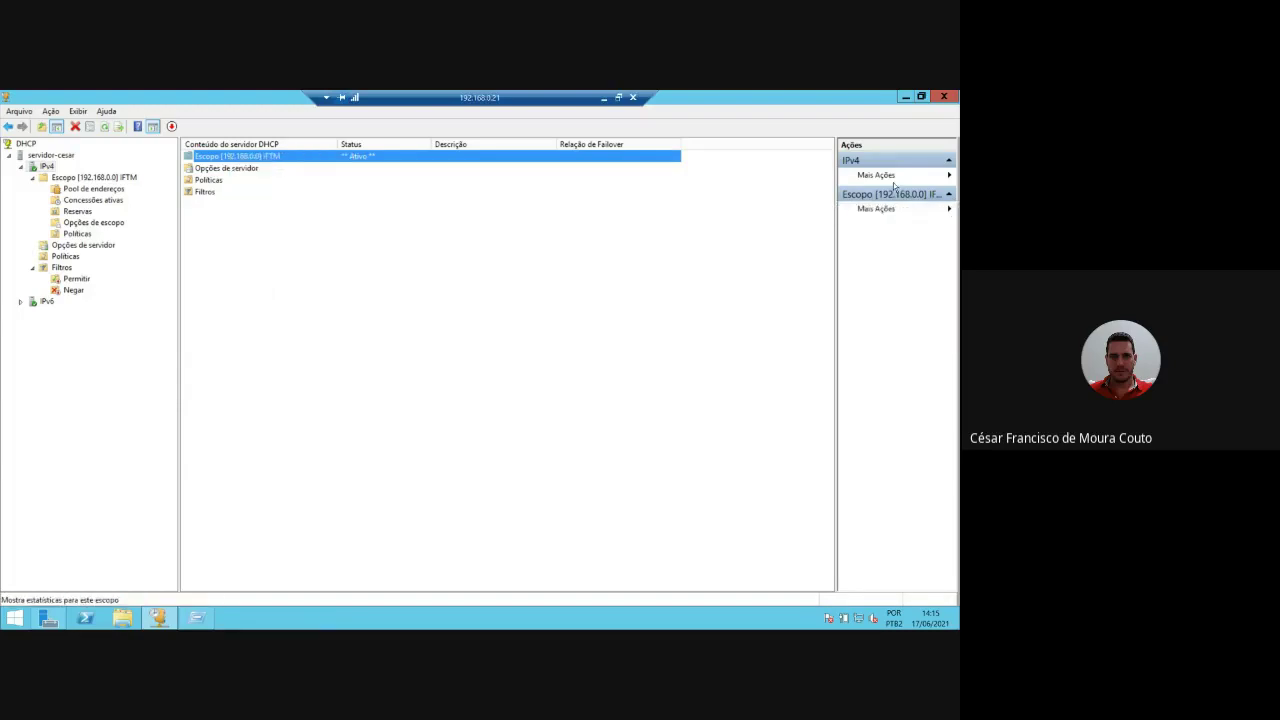
{"action": "left_click", "coordinate": [895, 175]}
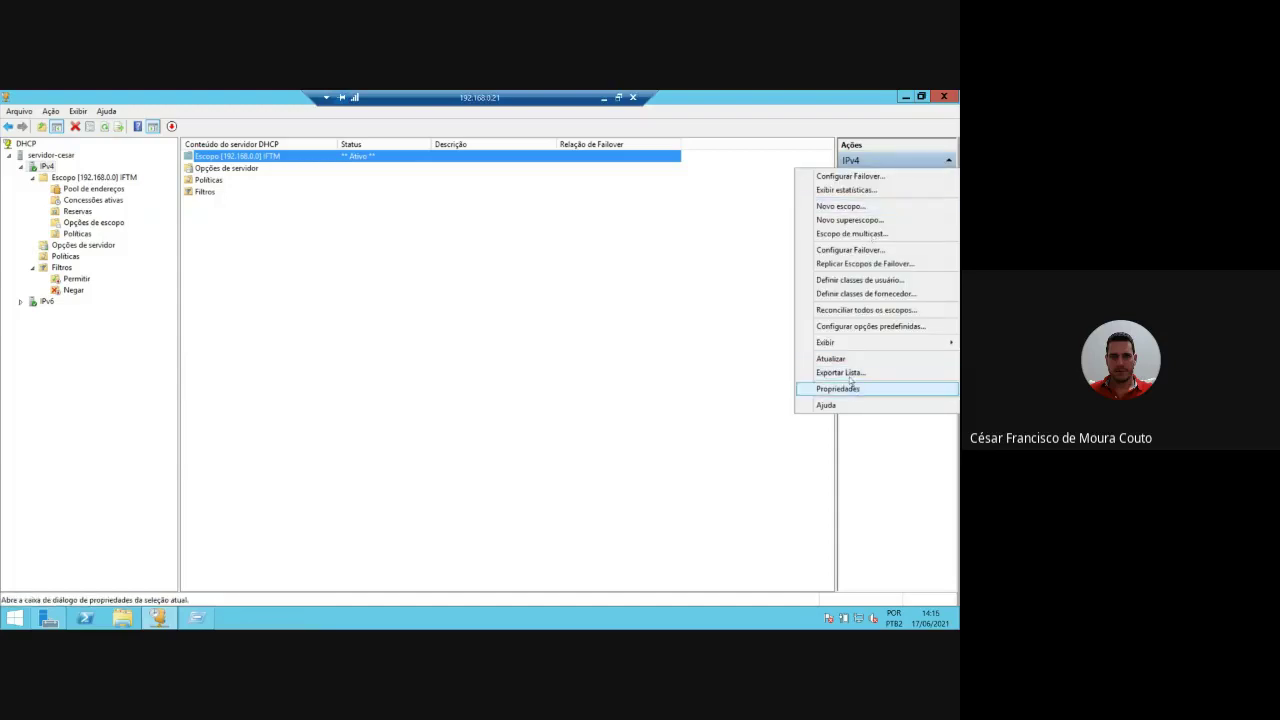
{"action": "left_click", "coordinate": [869, 328]}
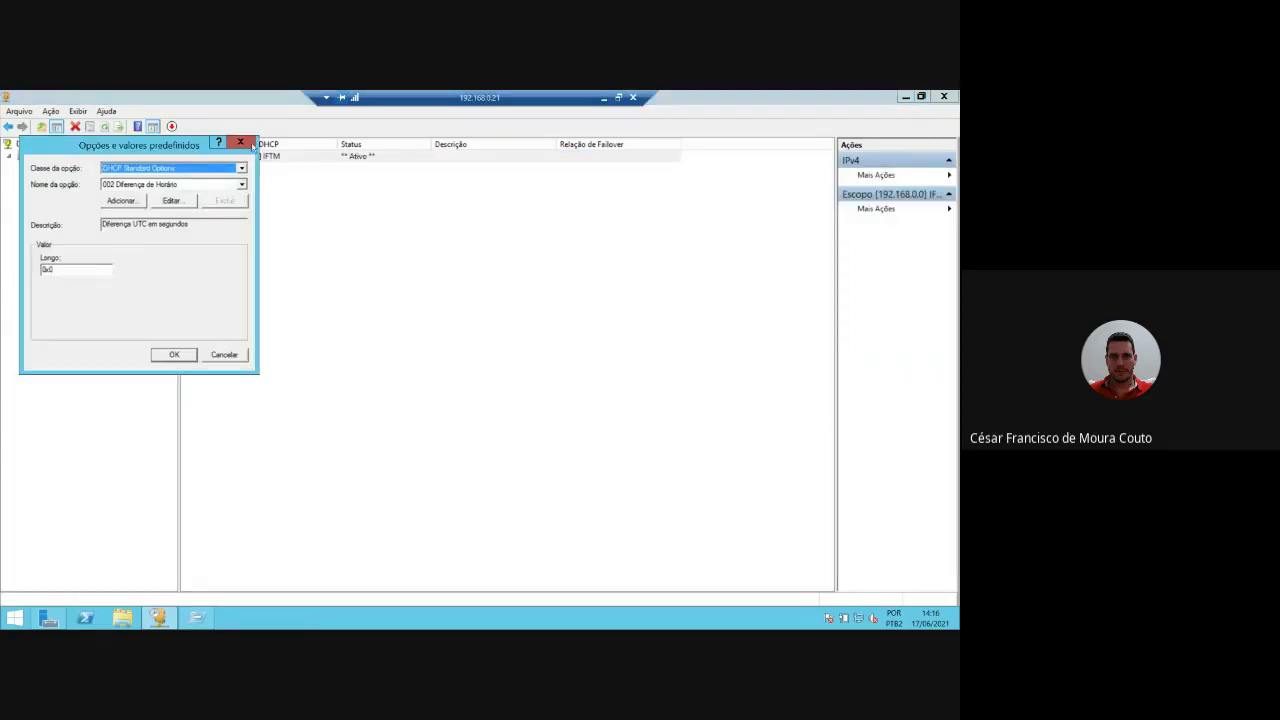
{"action": "left_click", "coordinate": [240, 142]}
Return to the IFTM scope's address pool and check the 192.168.0.50 range's actions
{"action": "left_click", "coordinate": [239, 172]}
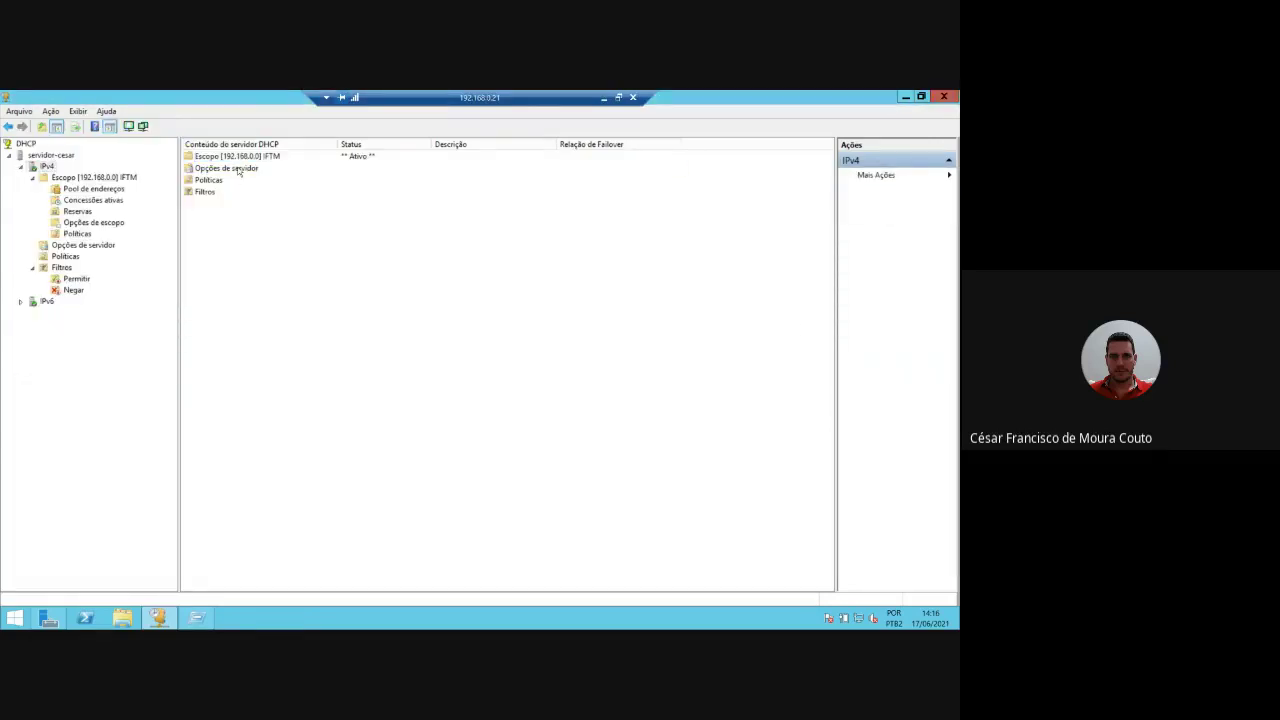
{"action": "left_click", "coordinate": [239, 170]}
{"action": "left_click", "coordinate": [240, 158]}
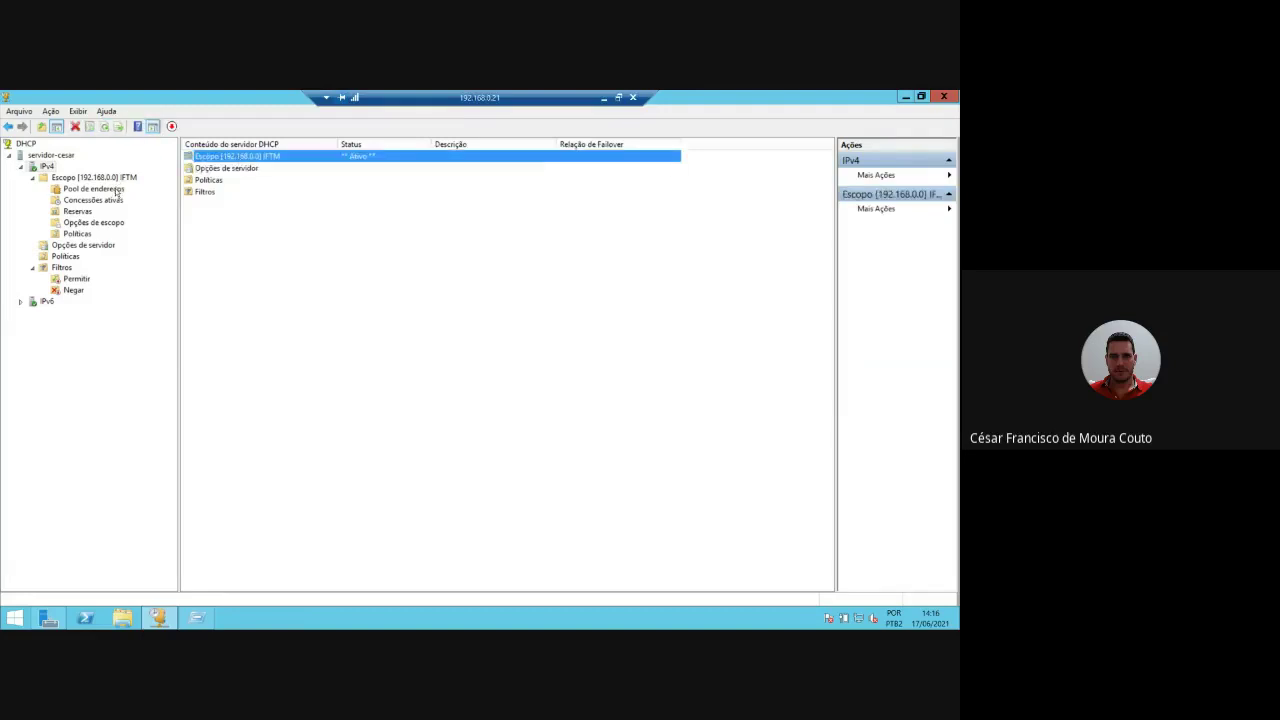
{"action": "left_click", "coordinate": [118, 188]}
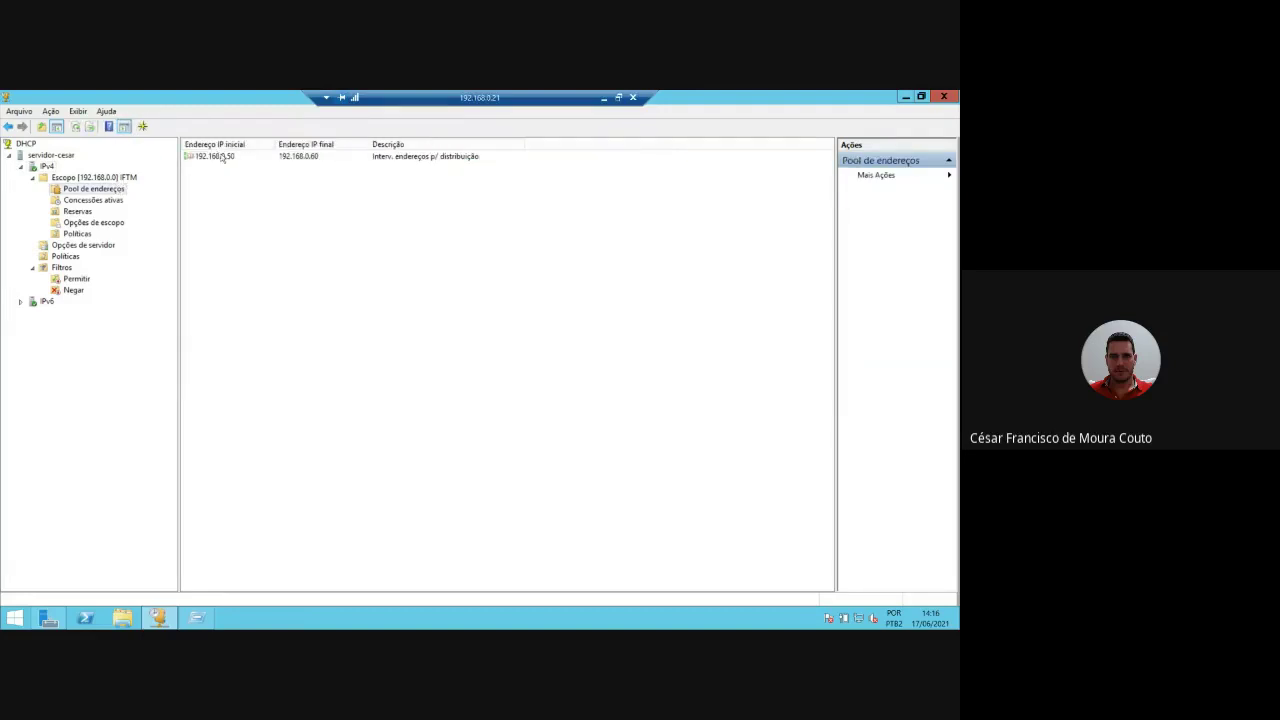
{"action": "left_click", "coordinate": [222, 157]}
{"action": "right_click", "coordinate": [222, 157]}
{"action": "left_click", "coordinate": [256, 167]}
Confirm the laptop's active lease at 192.168.0.50 in Concessões ativas
{"action": "left_click", "coordinate": [102, 246]}
{"action": "left_click", "coordinate": [77, 233]}
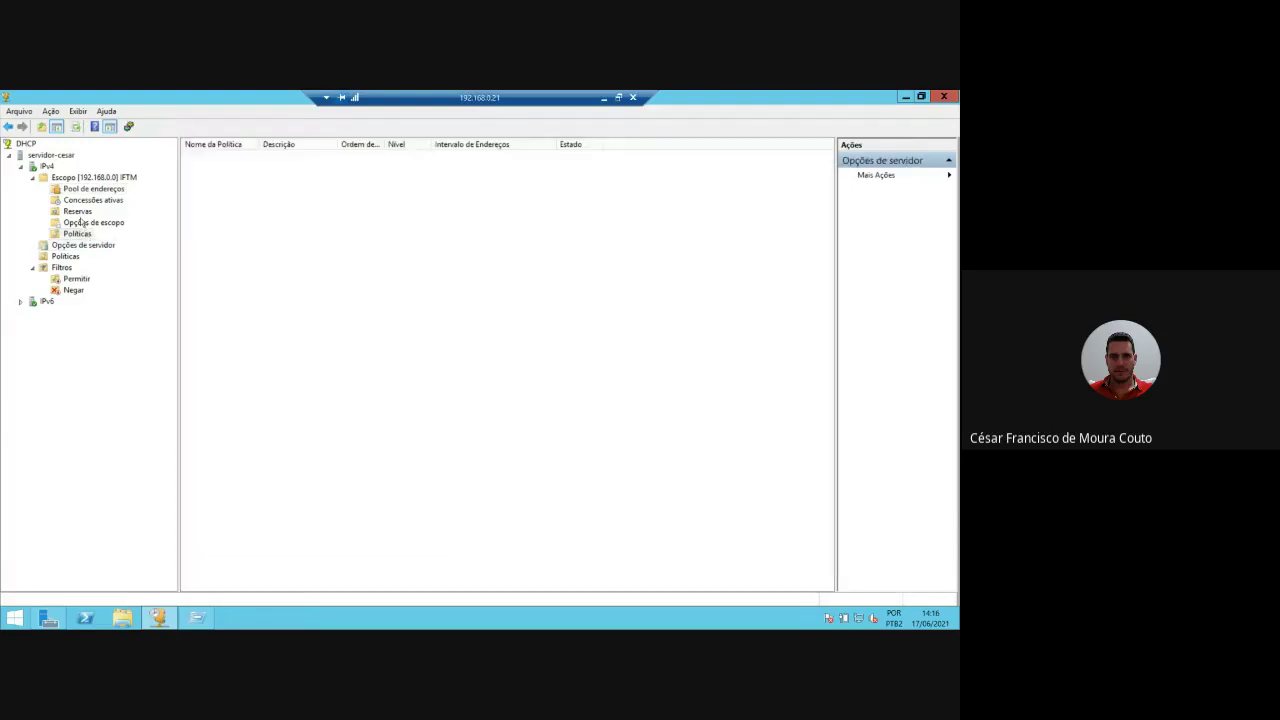
{"action": "left_click", "coordinate": [77, 212]}
{"action": "left_click", "coordinate": [90, 201]}
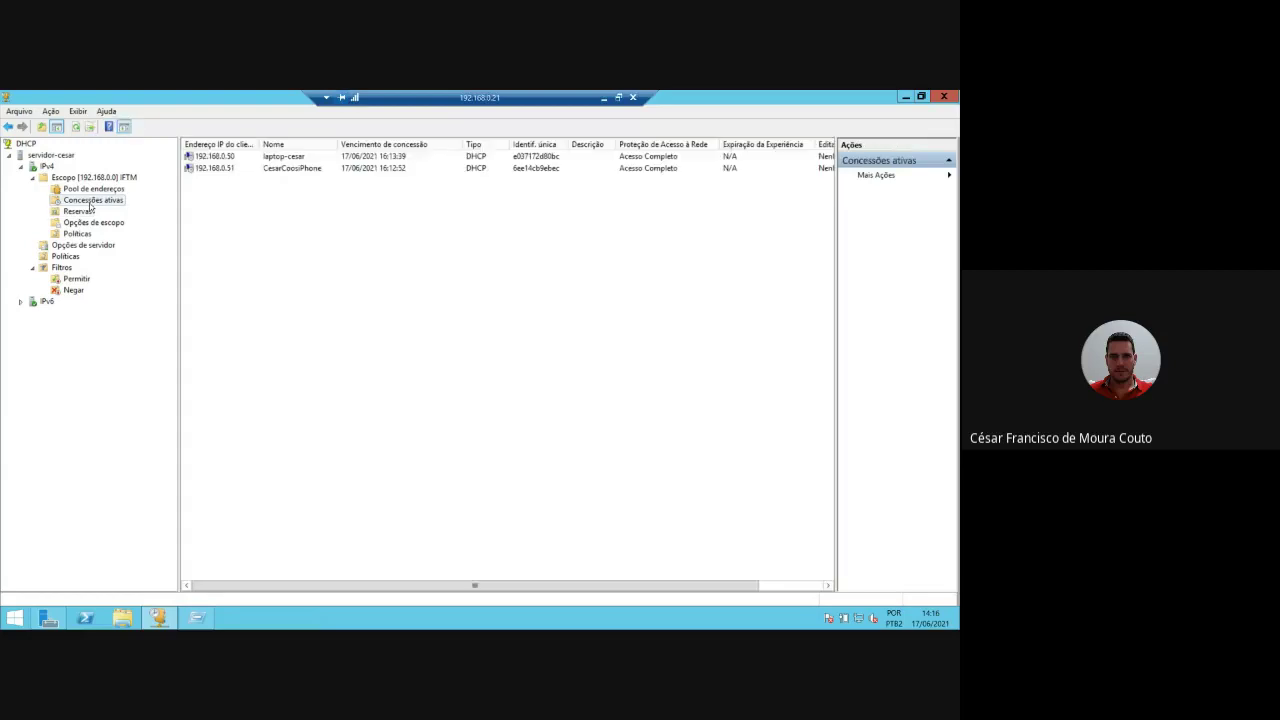
{"action": "left_click", "coordinate": [220, 157]}
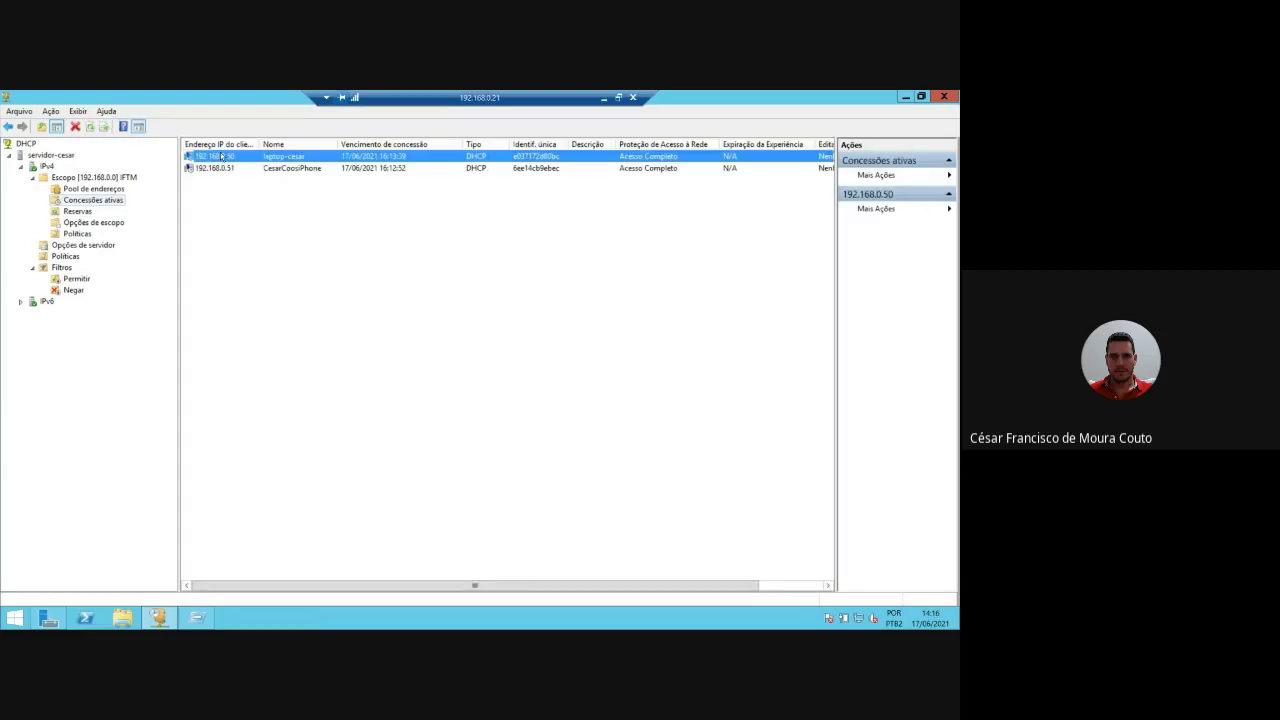
Refresh the address pool showing the 192.168.0.50–192.168.0.60 range
{"action": "left_click", "coordinate": [112, 189]}
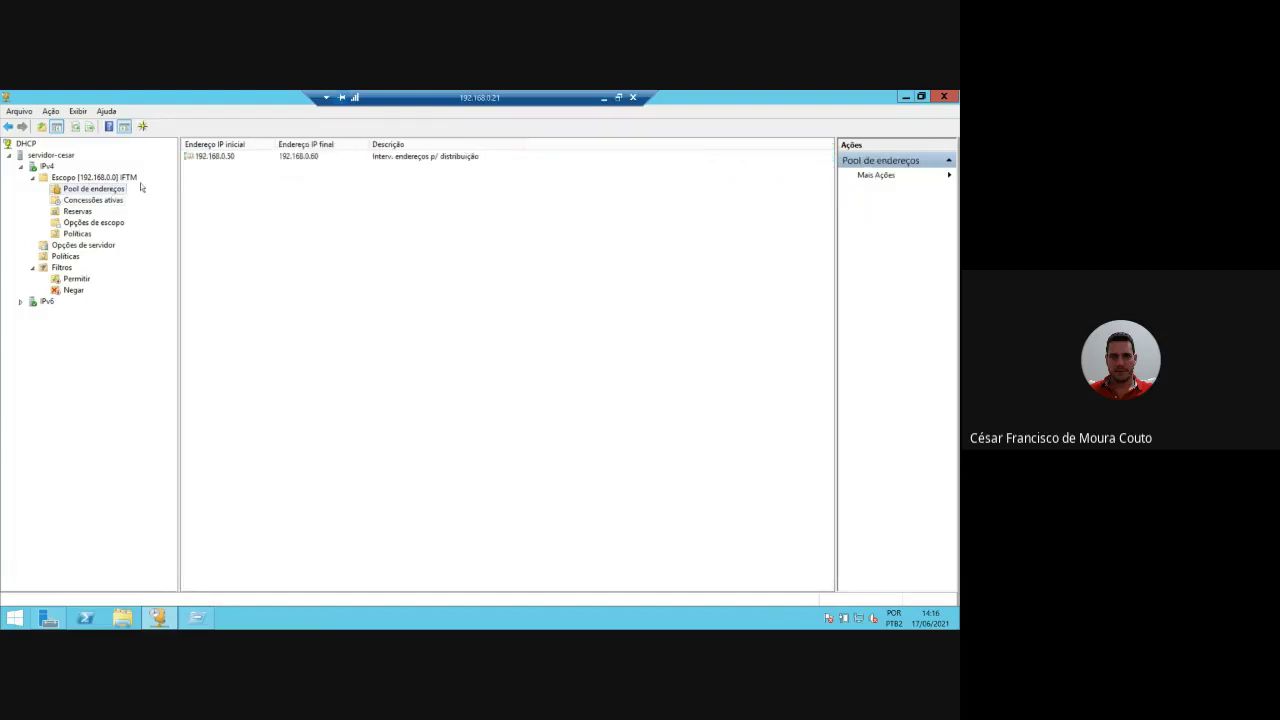
{"action": "left_click", "coordinate": [240, 157]}
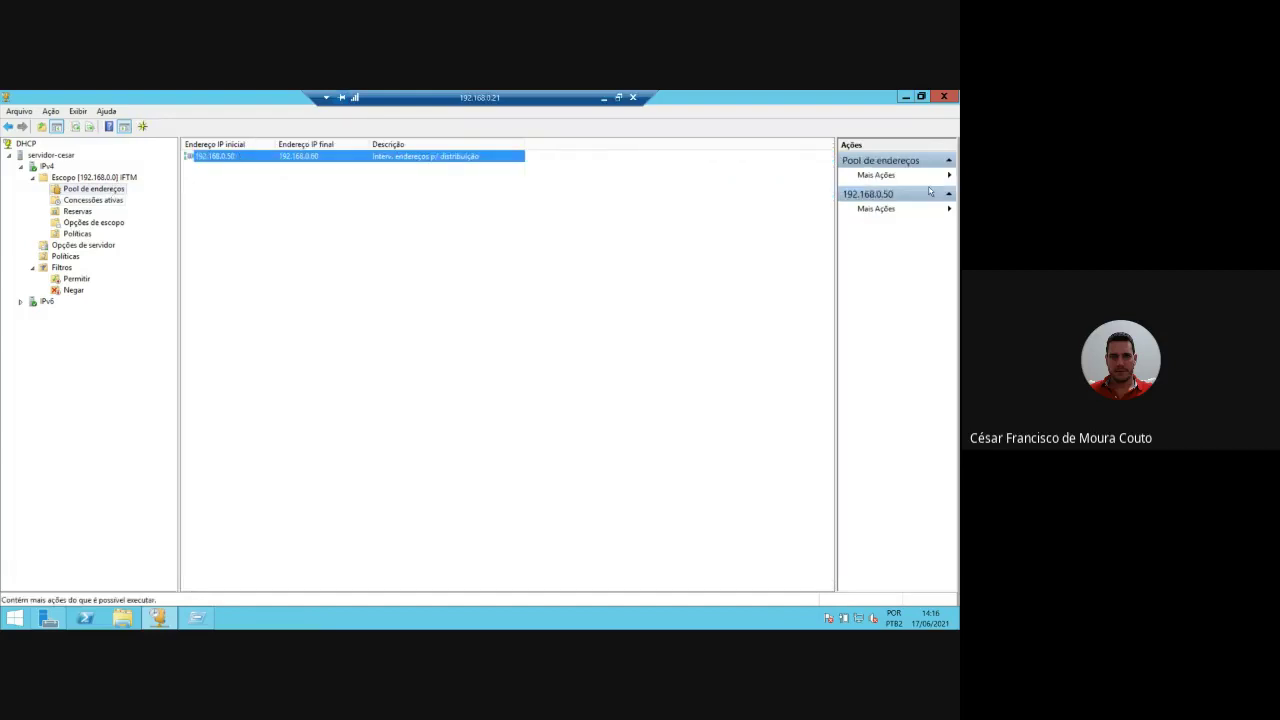
{"action": "left_click", "coordinate": [904, 209]}
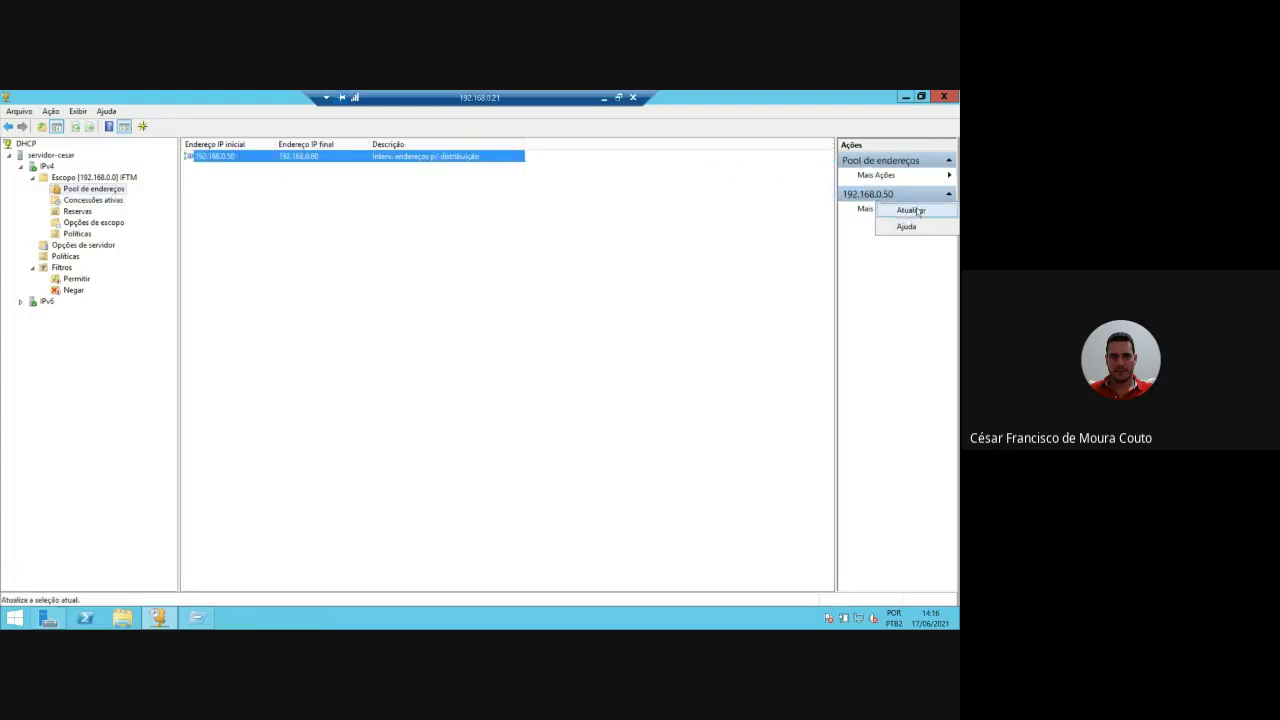
{"action": "left_click", "coordinate": [910, 211]}
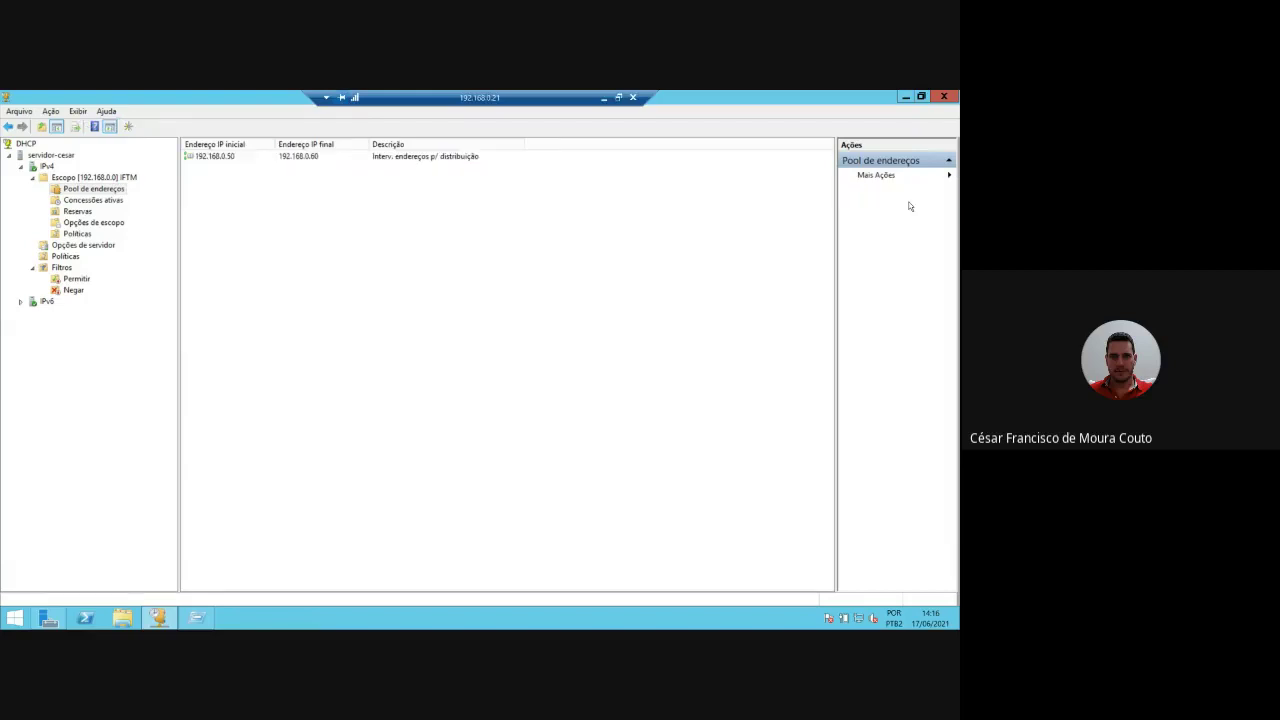
{"action": "left_click", "coordinate": [247, 156]}
Open and cancel the split-scope wizard, then return to the IFTM scope's contents
{"action": "right_click", "coordinate": [96, 178]}
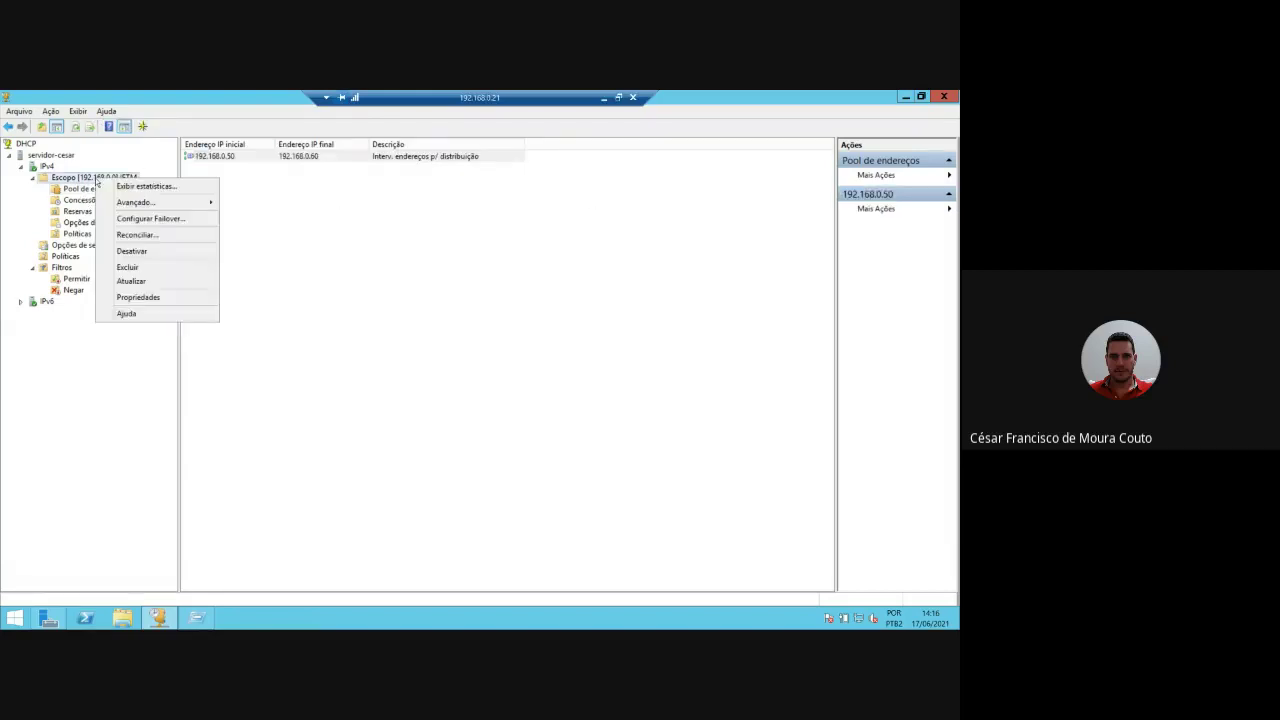
{"action": "mouse_move", "coordinate": [138, 204]}
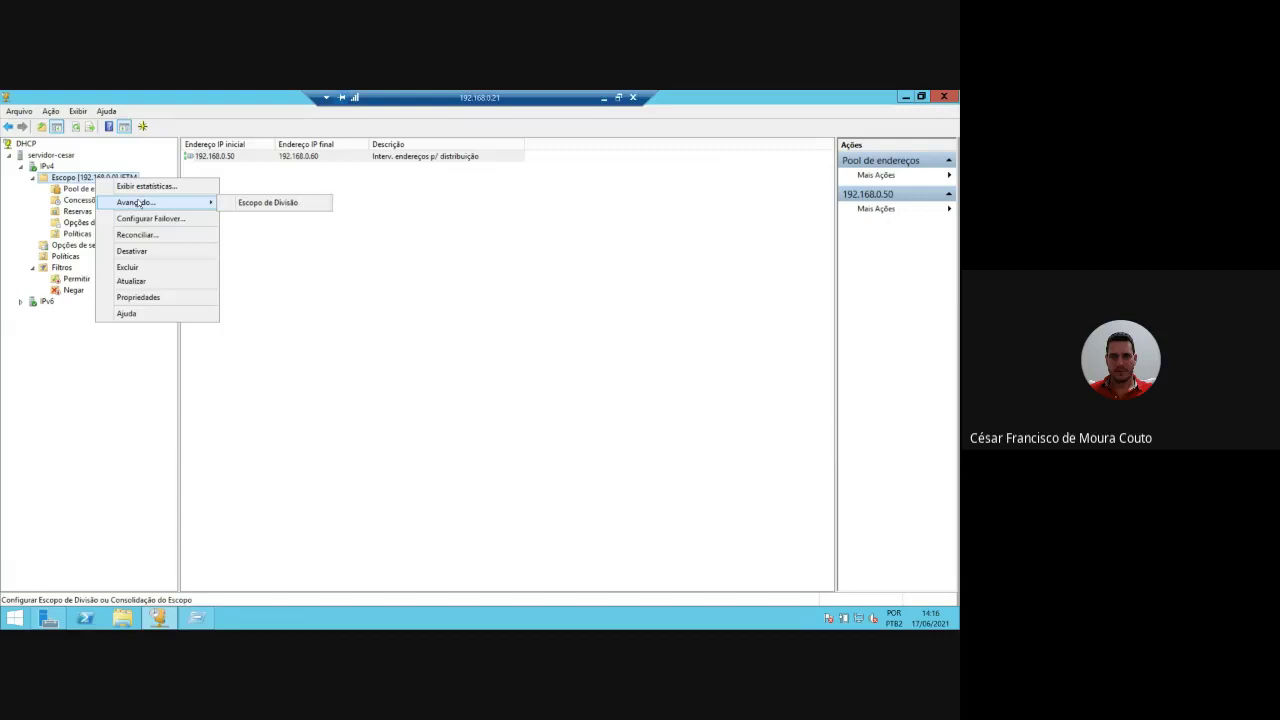
{"action": "left_click", "coordinate": [266, 203]}
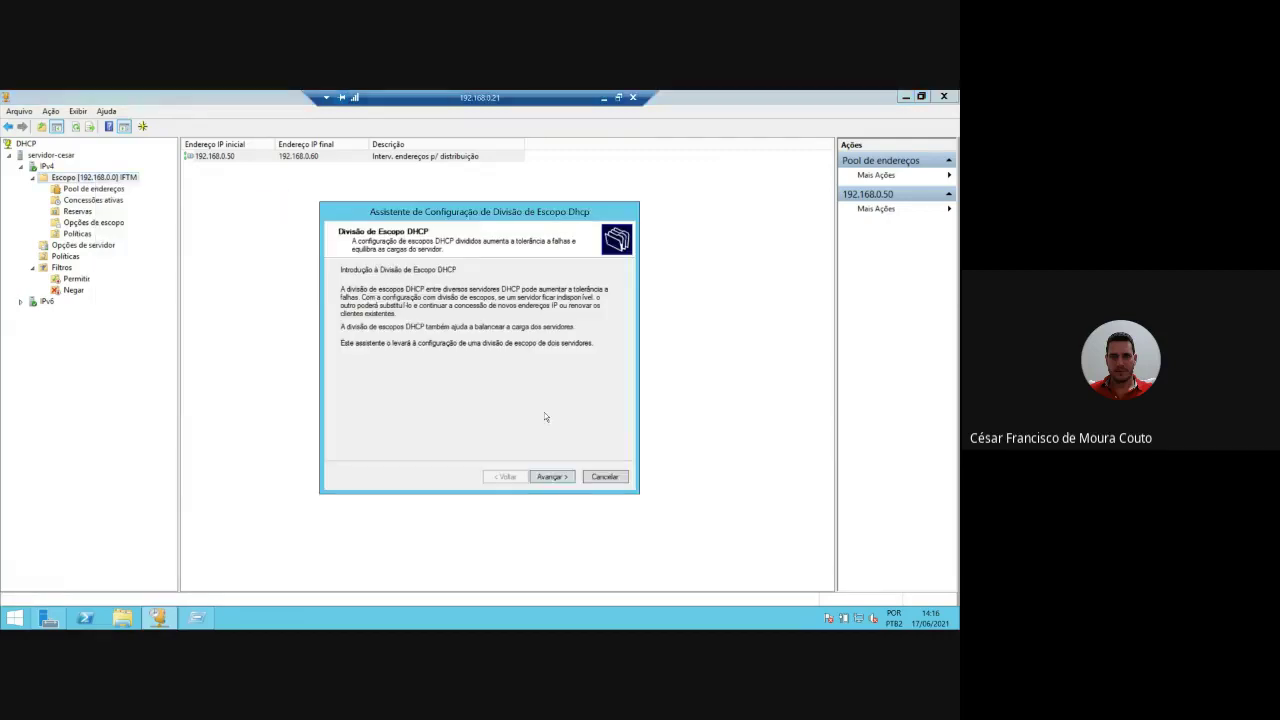
{"action": "left_click", "coordinate": [605, 477]}
{"action": "right_click", "coordinate": [90, 189]}
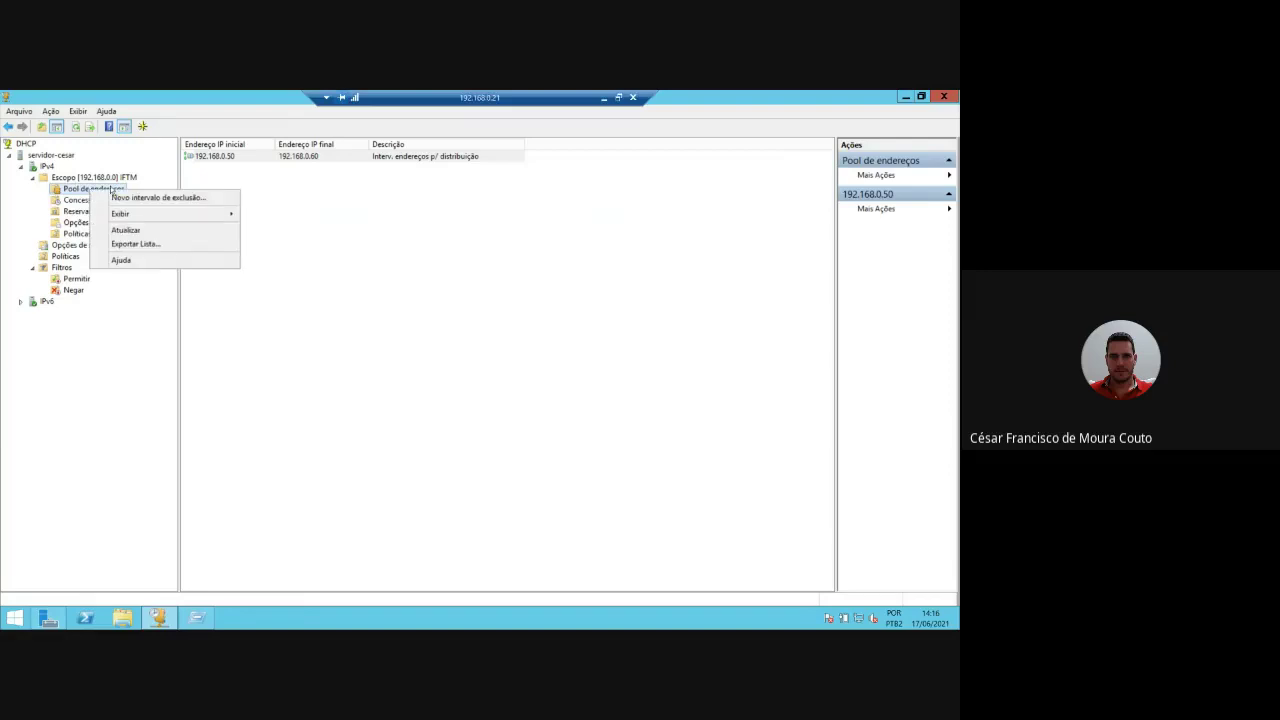
{"action": "mouse_move", "coordinate": [130, 216]}
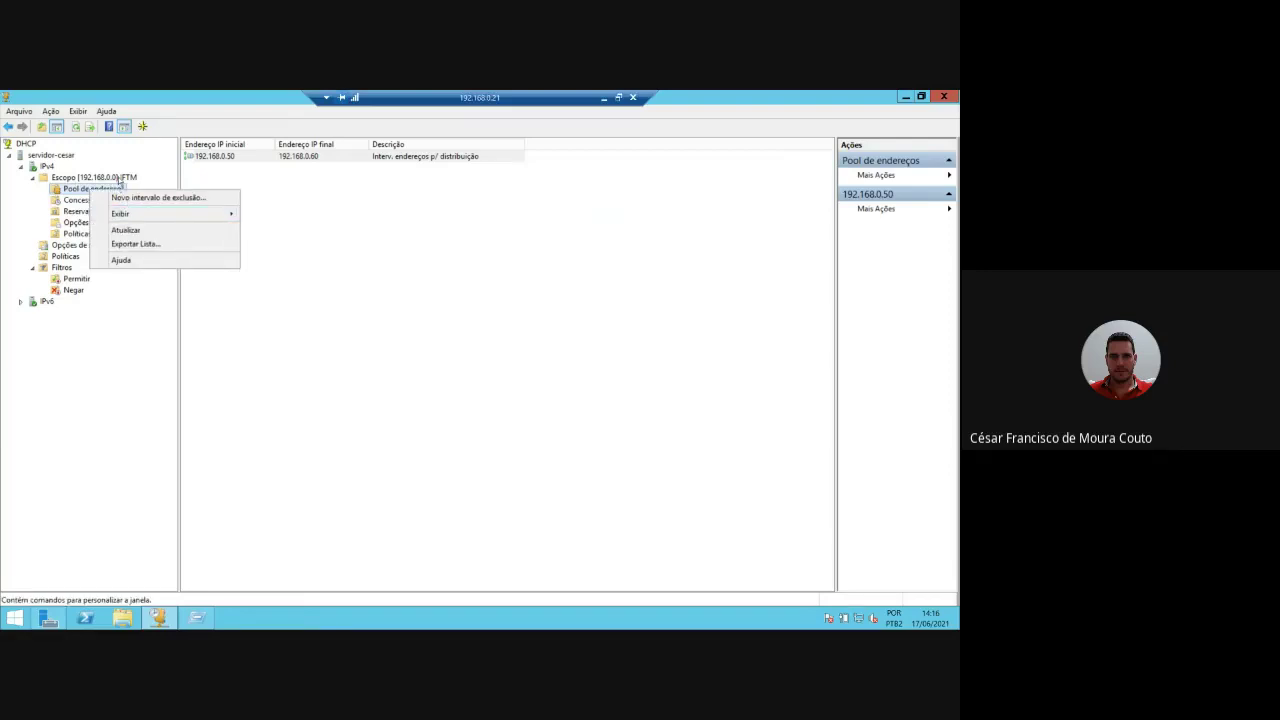
{"action": "left_click", "coordinate": [120, 178]}
Review the IFTM scope's Properties tabs (General, DNS, Advanced, NAP) and close them unchanged
{"action": "right_click", "coordinate": [120, 178]}
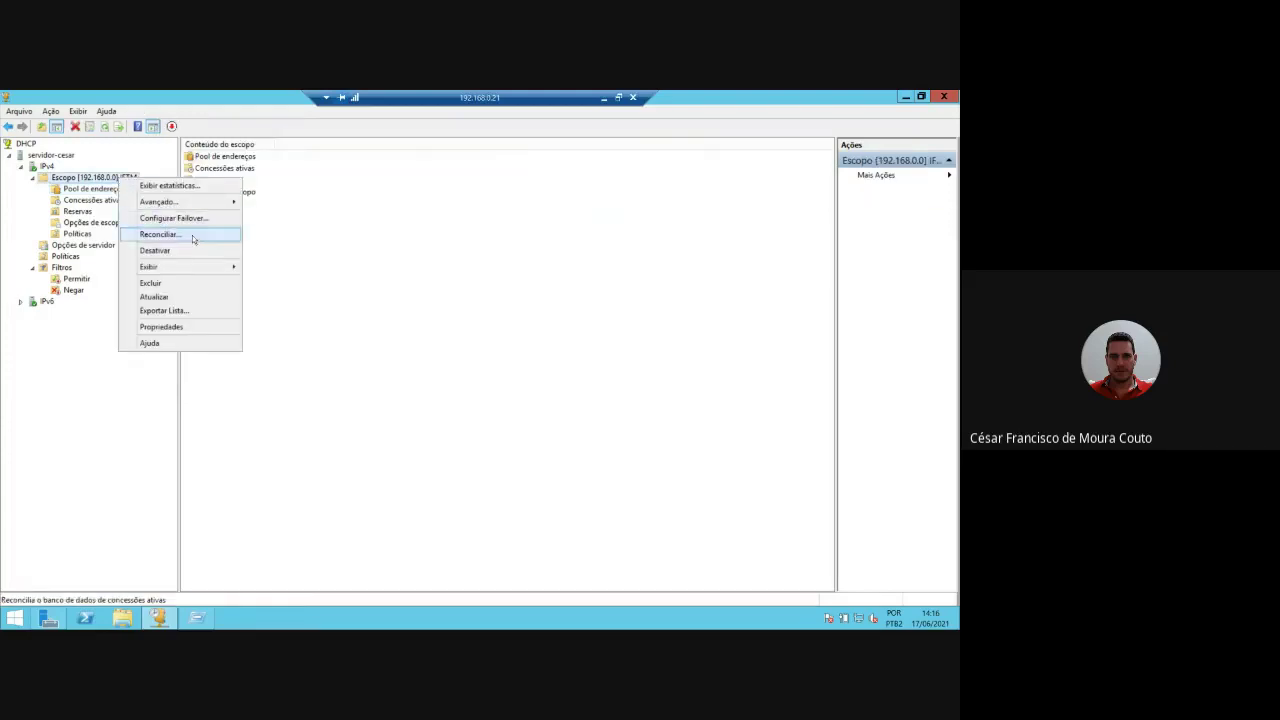
{"action": "mouse_move", "coordinate": [210, 210]}
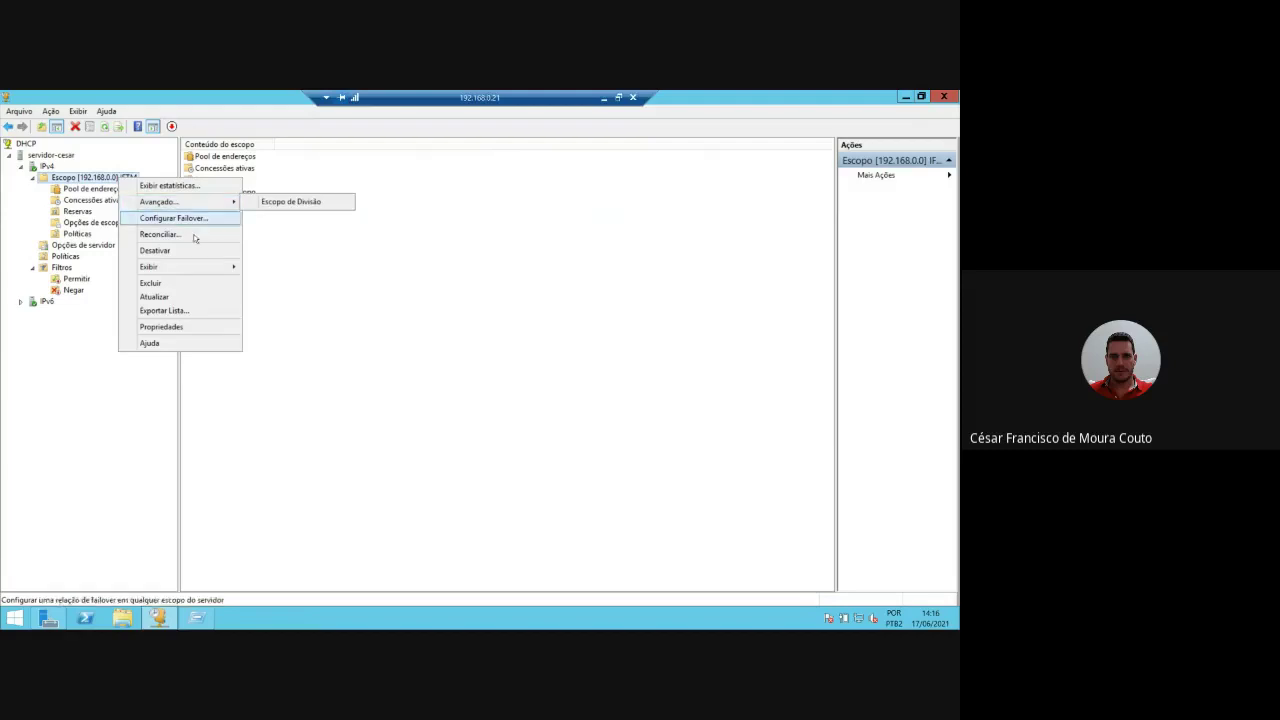
{"action": "left_click", "coordinate": [175, 333]}
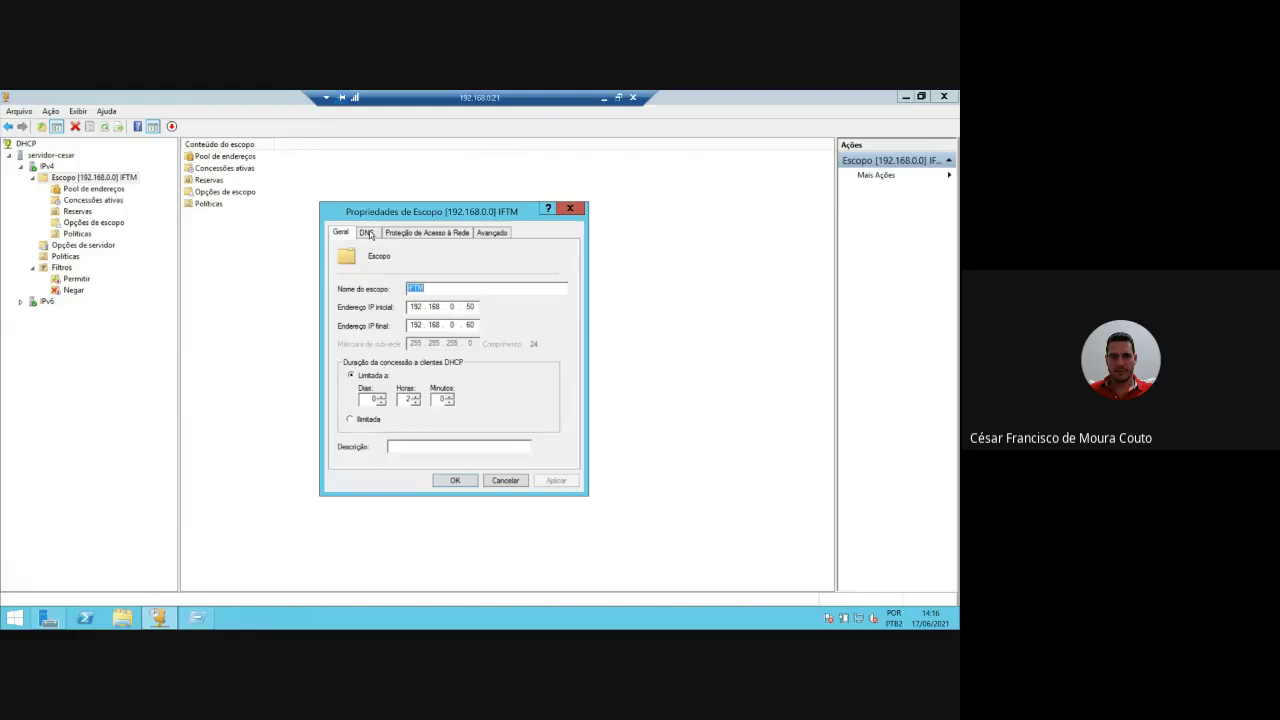
{"action": "left_click", "coordinate": [369, 233]}
{"action": "left_click", "coordinate": [490, 233]}
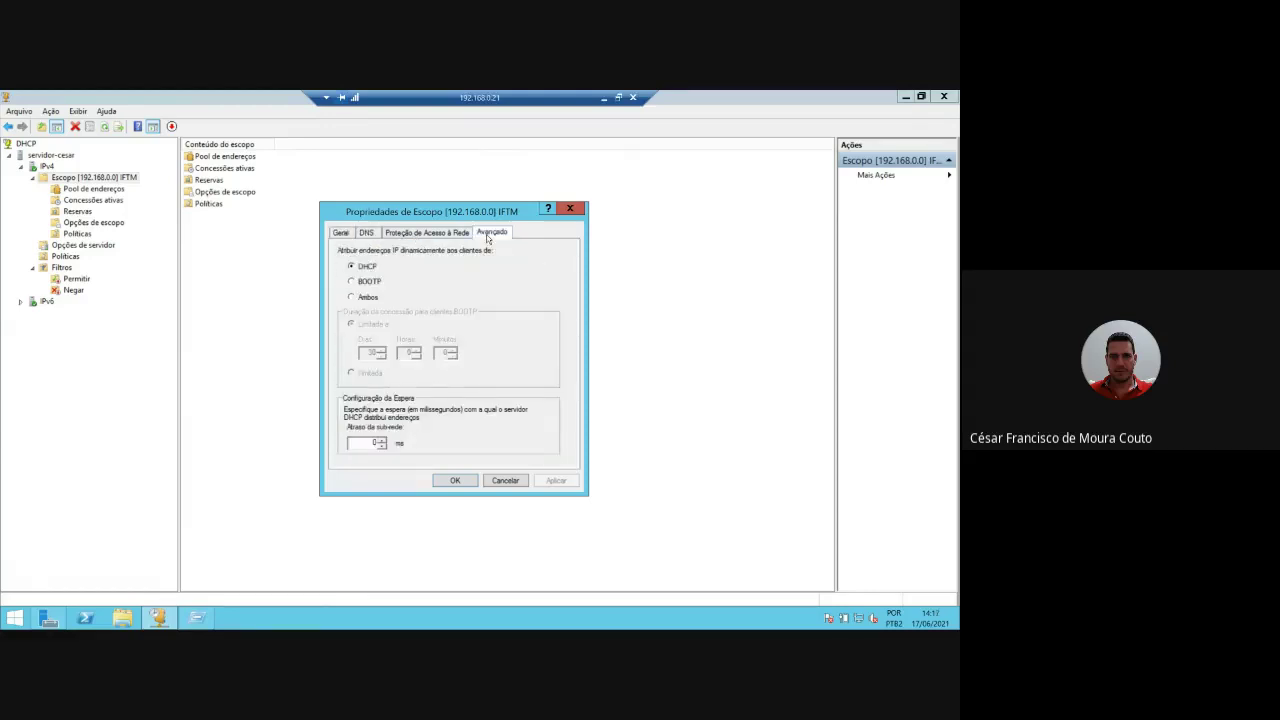
{"action": "left_click", "coordinate": [451, 236]}
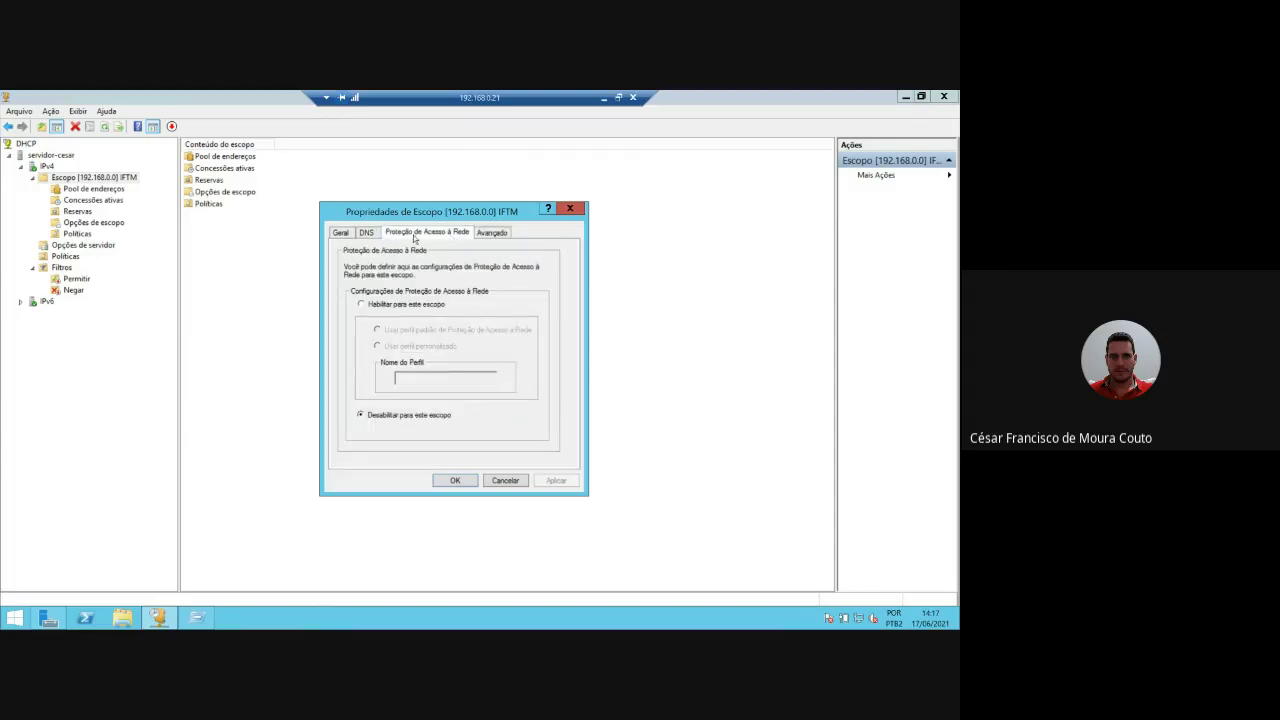
{"action": "left_click", "coordinate": [367, 233]}
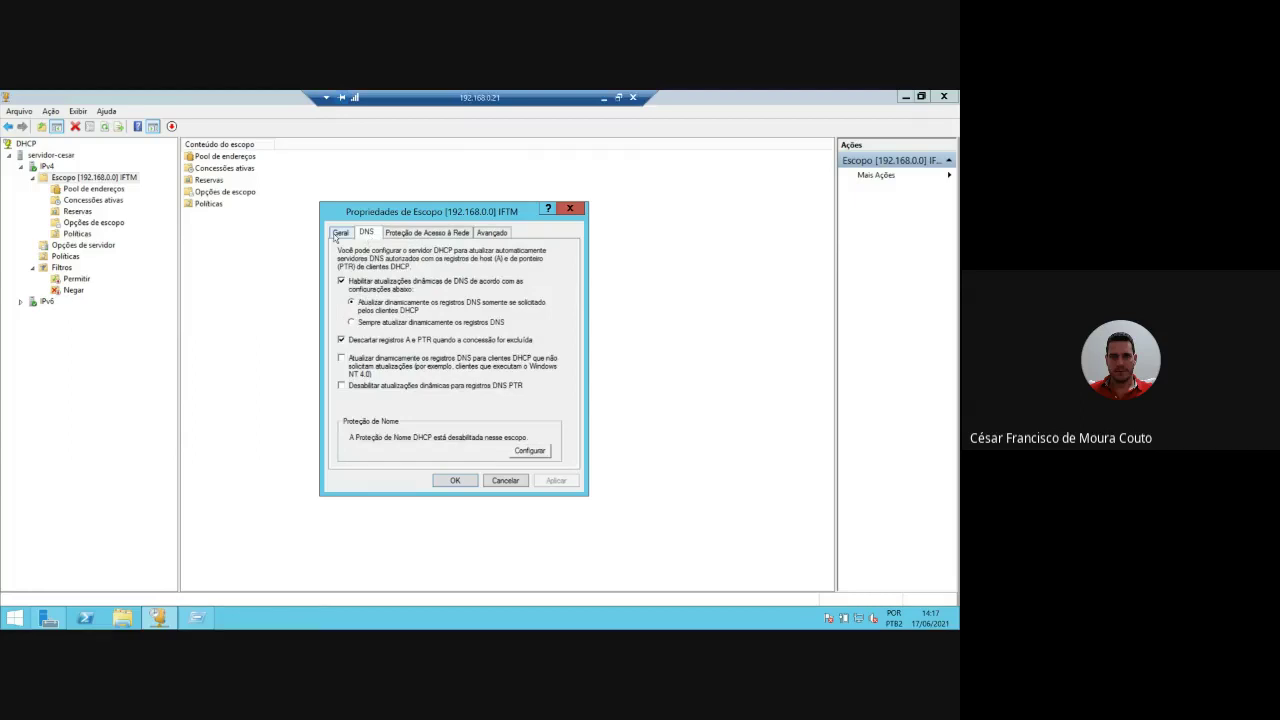
{"action": "left_click", "coordinate": [338, 233]}
{"action": "left_click", "coordinate": [366, 233]}
{"action": "left_click", "coordinate": [569, 210]}
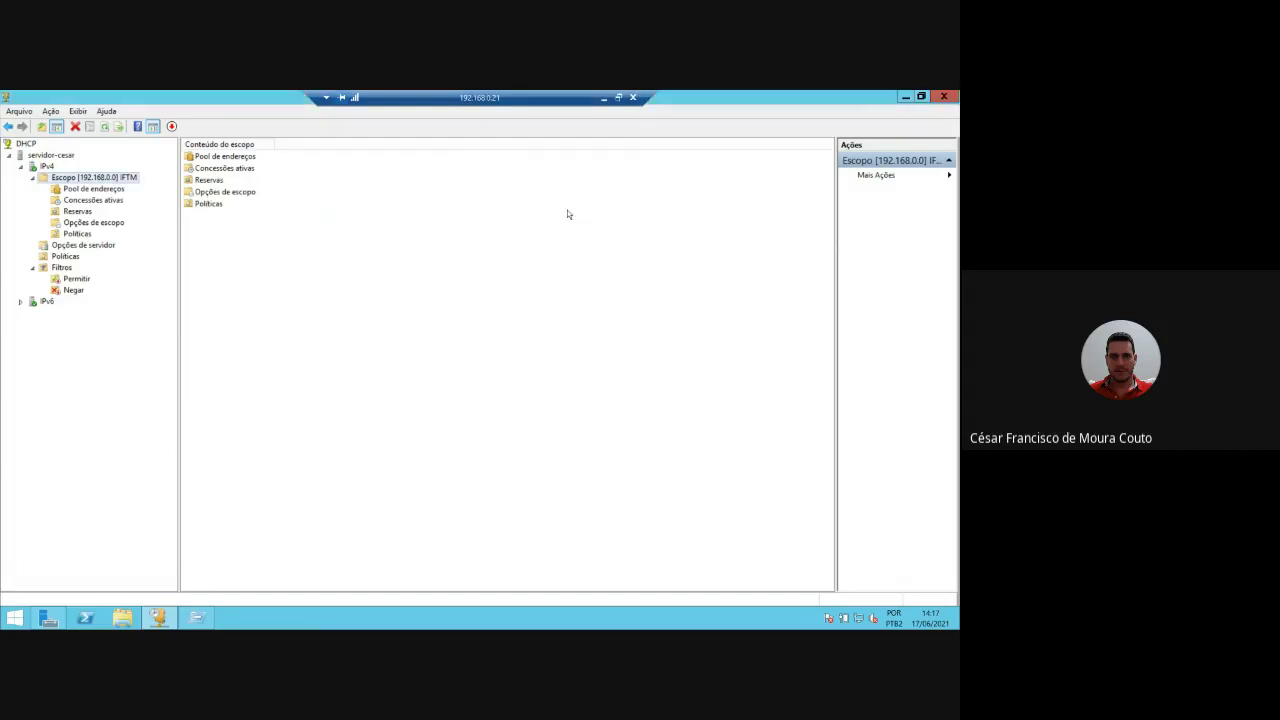
Delete the old IFTM scope, confirming both prompts
{"action": "right_click", "coordinate": [88, 177]}
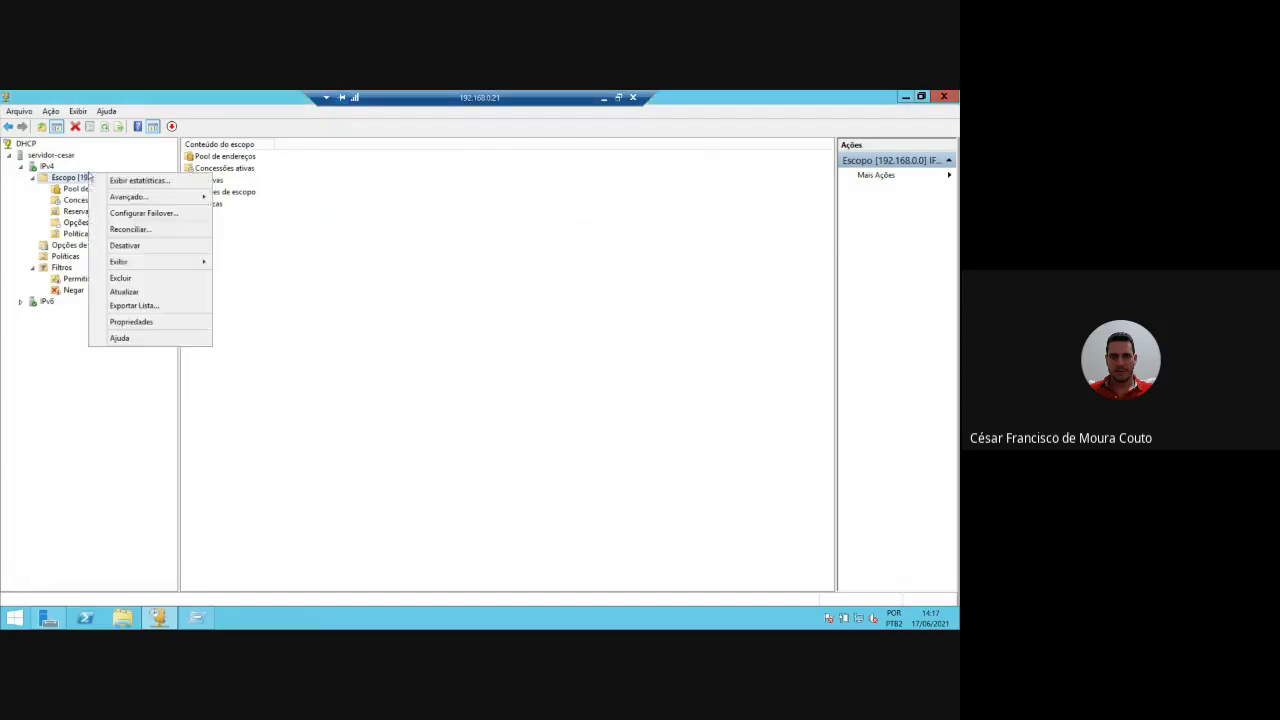
{"action": "left_click", "coordinate": [145, 278]}
{"action": "left_click", "coordinate": [537, 401]}
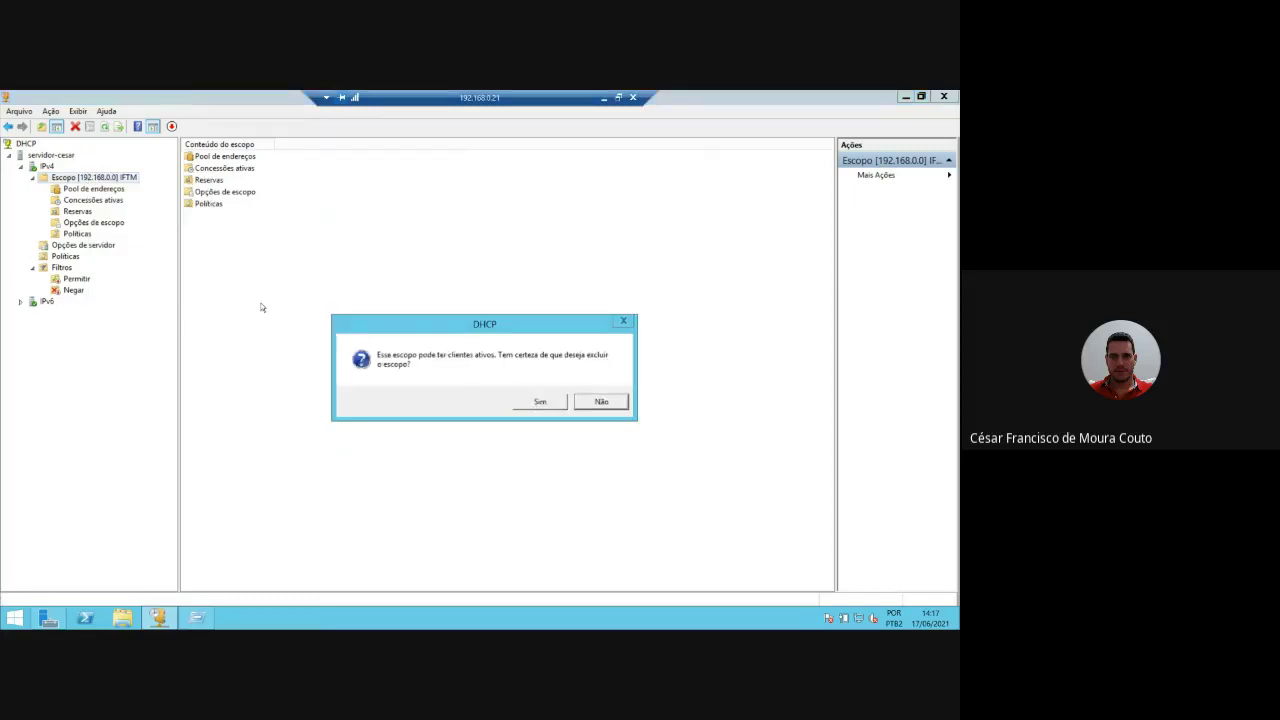
{"action": "left_click", "coordinate": [541, 405]}
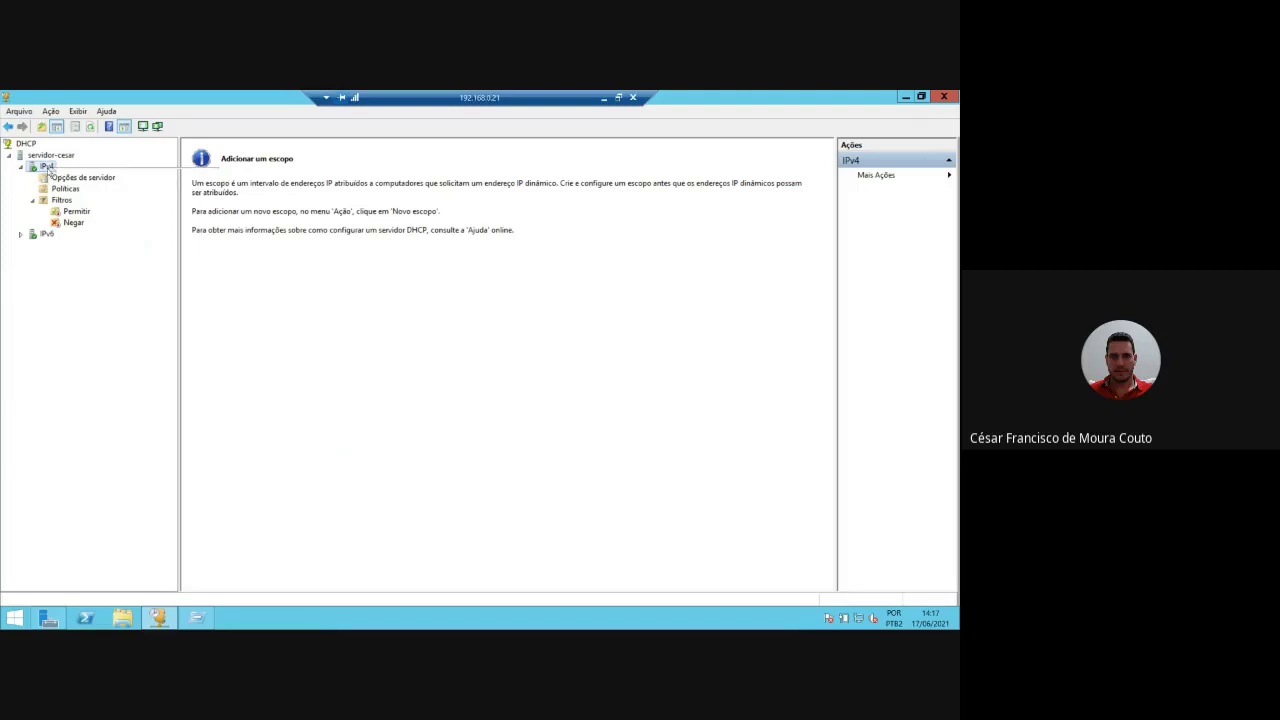
Start a new IPv4 scope named IFTM
{"action": "right_click", "coordinate": [50, 168]}
{"action": "left_click", "coordinate": [214, 240]}
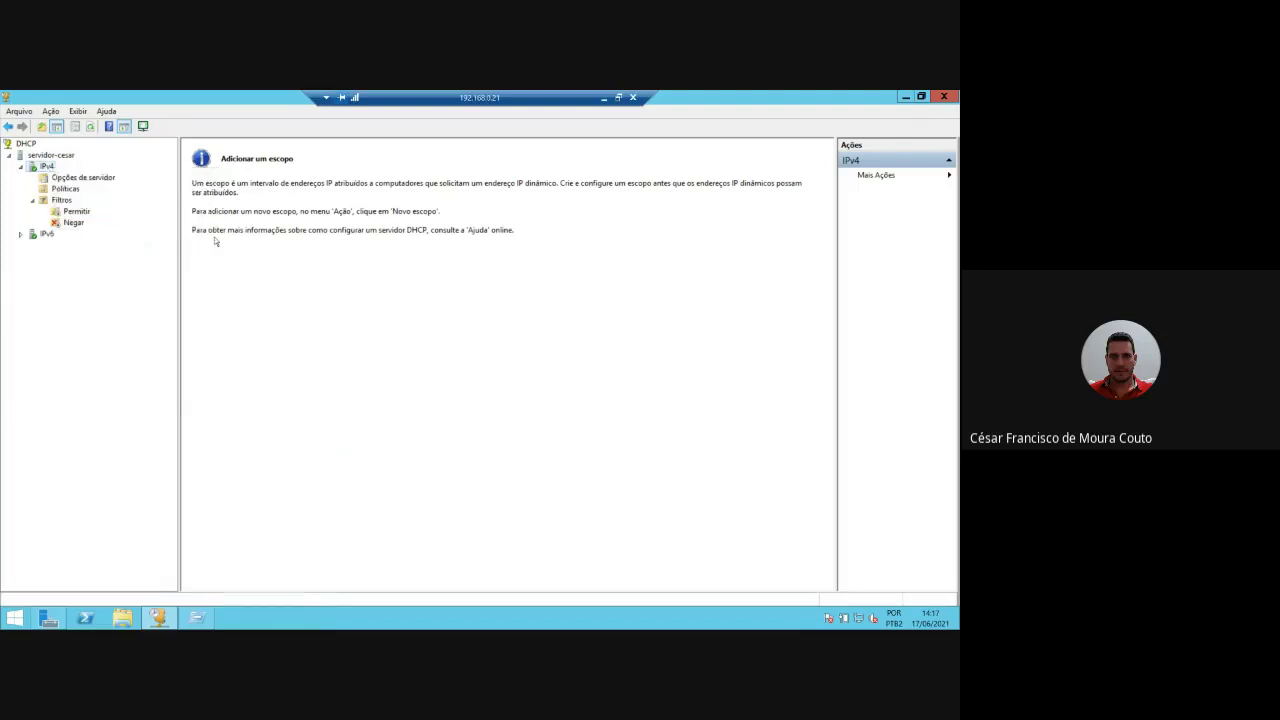
{"action": "right_click", "coordinate": [42, 170]}
{"action": "left_click", "coordinate": [95, 194]}
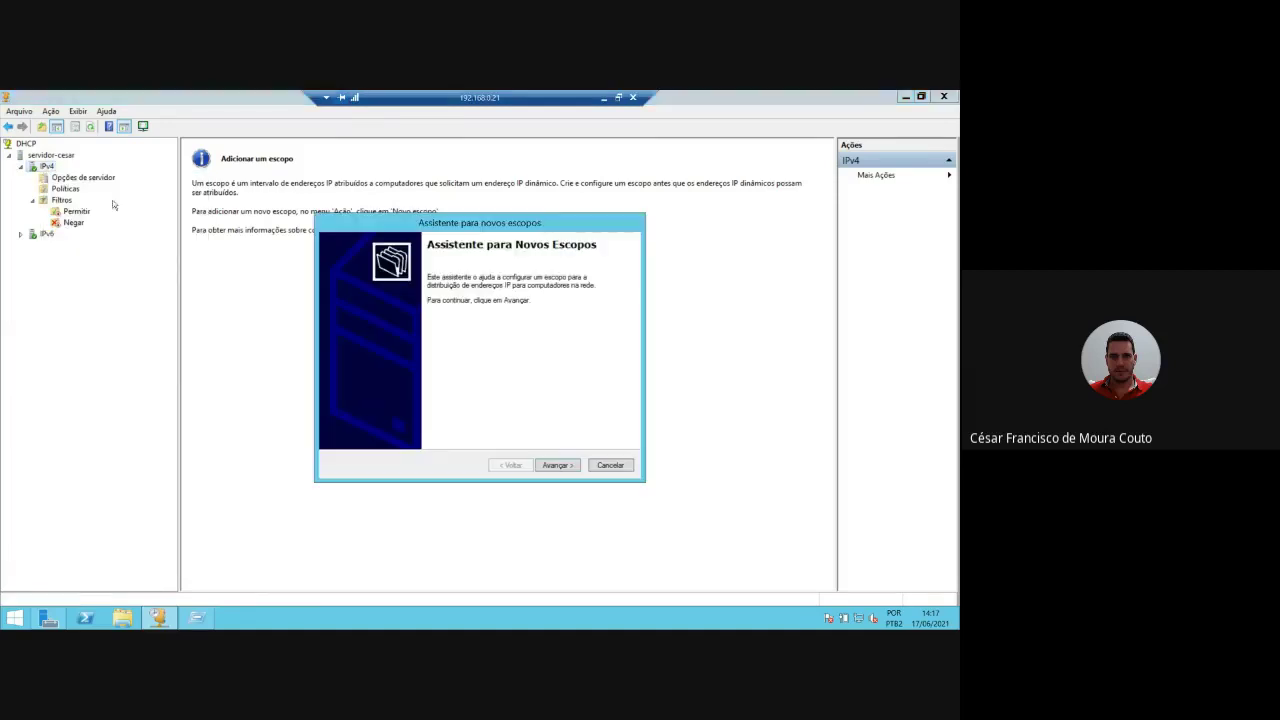
{"action": "left_click", "coordinate": [557, 465]}
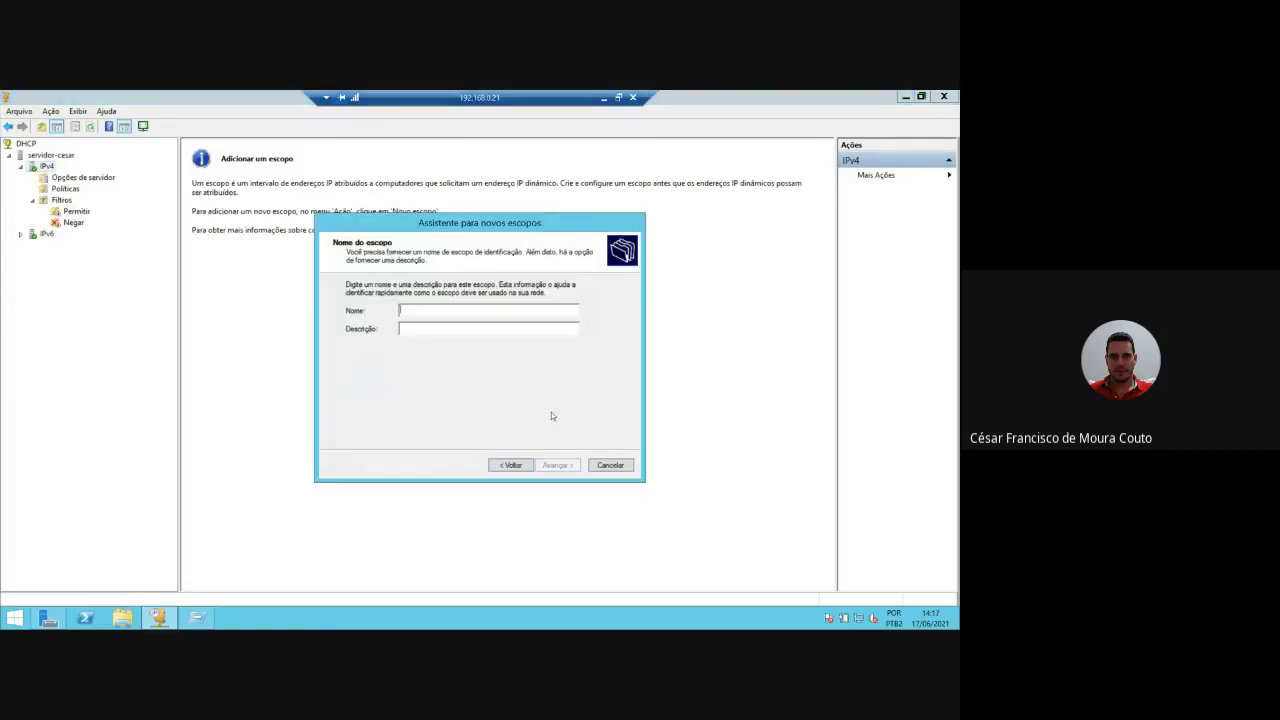
{"action": "type", "text": "IFTM"}
{"action": "left_click", "coordinate": [556, 467]}
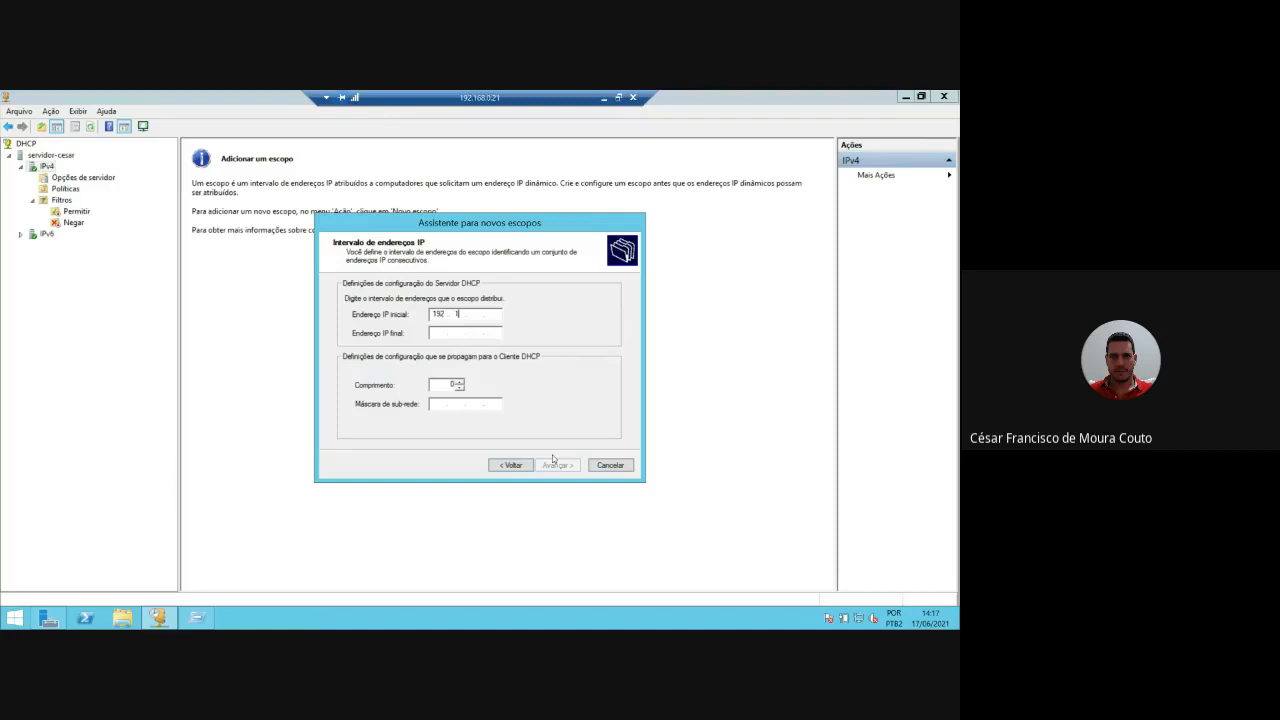
Give the new scope the range 192.168.0.60–192.168.0.70 with mask 255.255.255.0
{"action": "type", "text": "192.168.0.6"}
{"action": "type", "text": "0.60"}
{"action": "key", "text": "Tab"}
{"action": "type", "text": "19"}
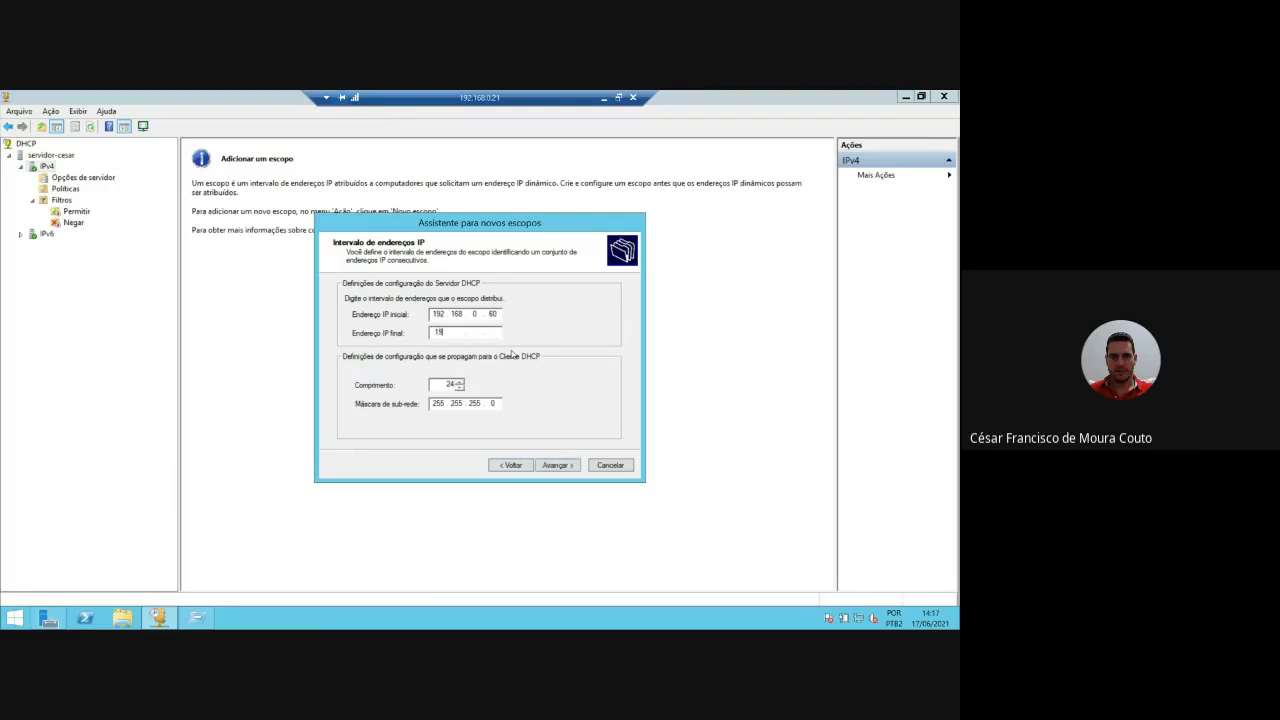
{"action": "type", "text": "2.168.0.70"}
{"action": "left_click", "coordinate": [555, 466]}
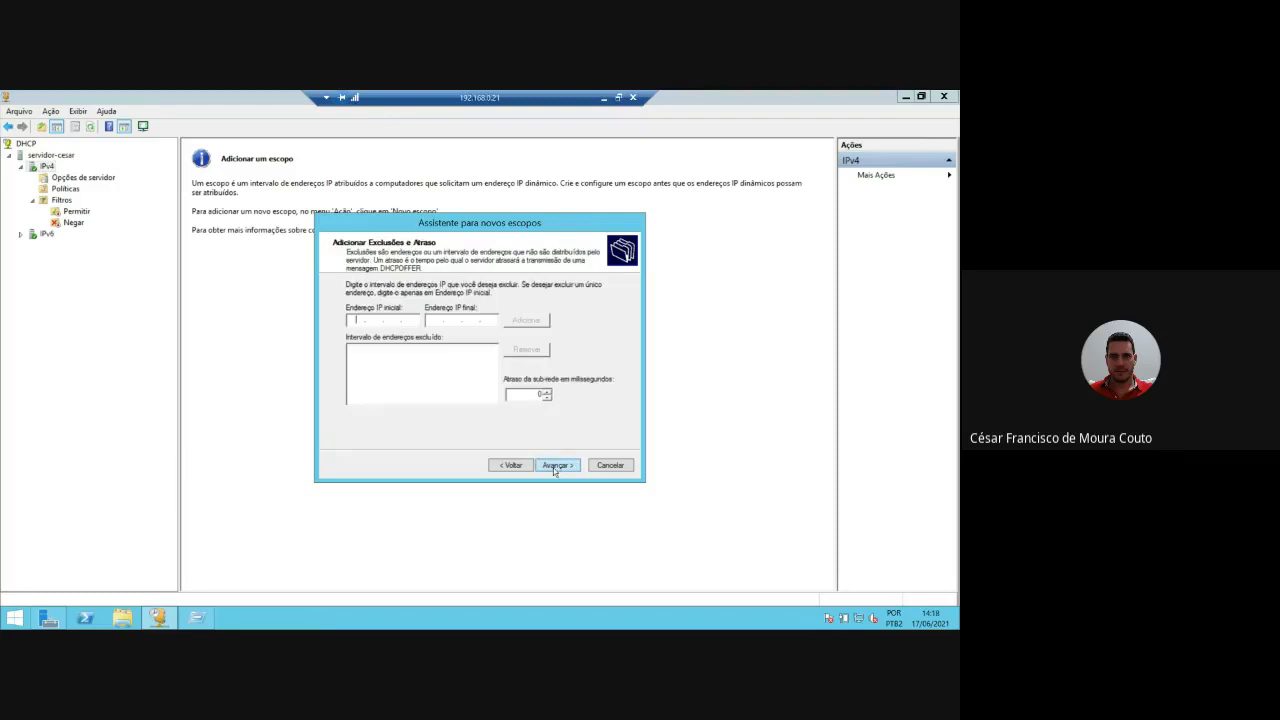
Keep default exclusions and lease duration, and add router 192.168.0.1 as gateway
{"action": "left_click", "coordinate": [555, 466]}
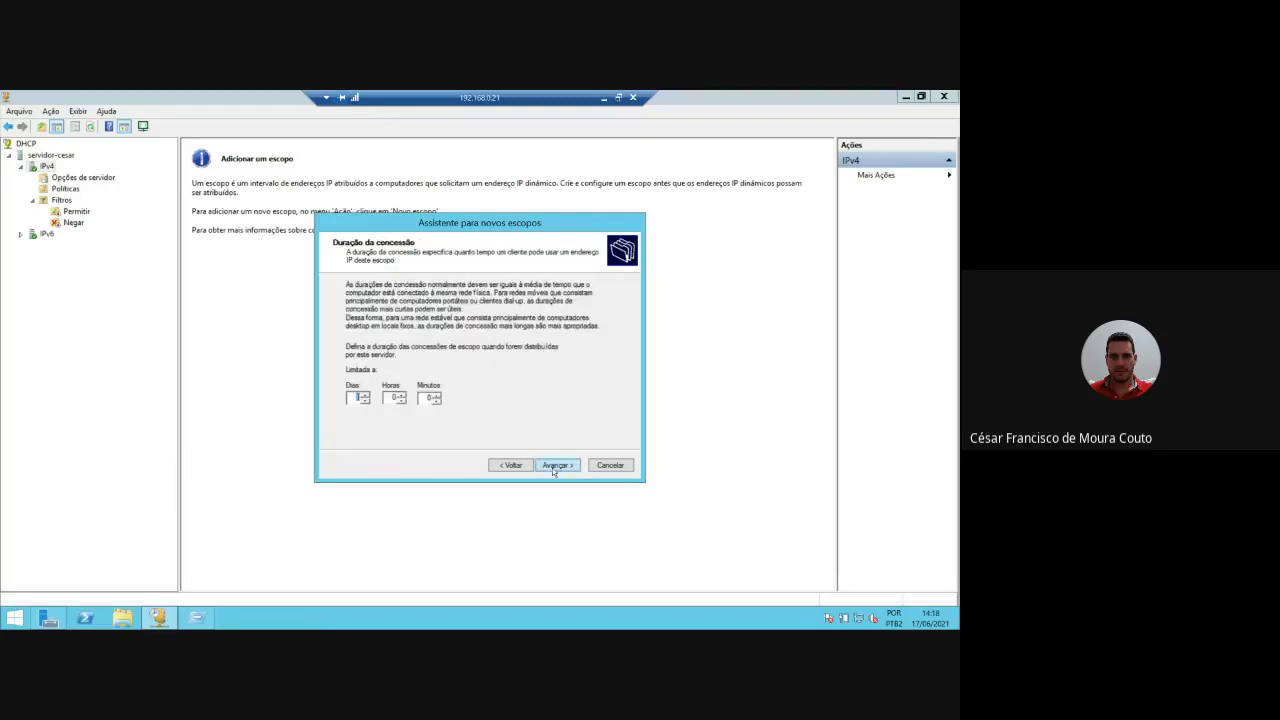
{"action": "left_click", "coordinate": [567, 466]}
{"action": "left_click", "coordinate": [561, 466]}
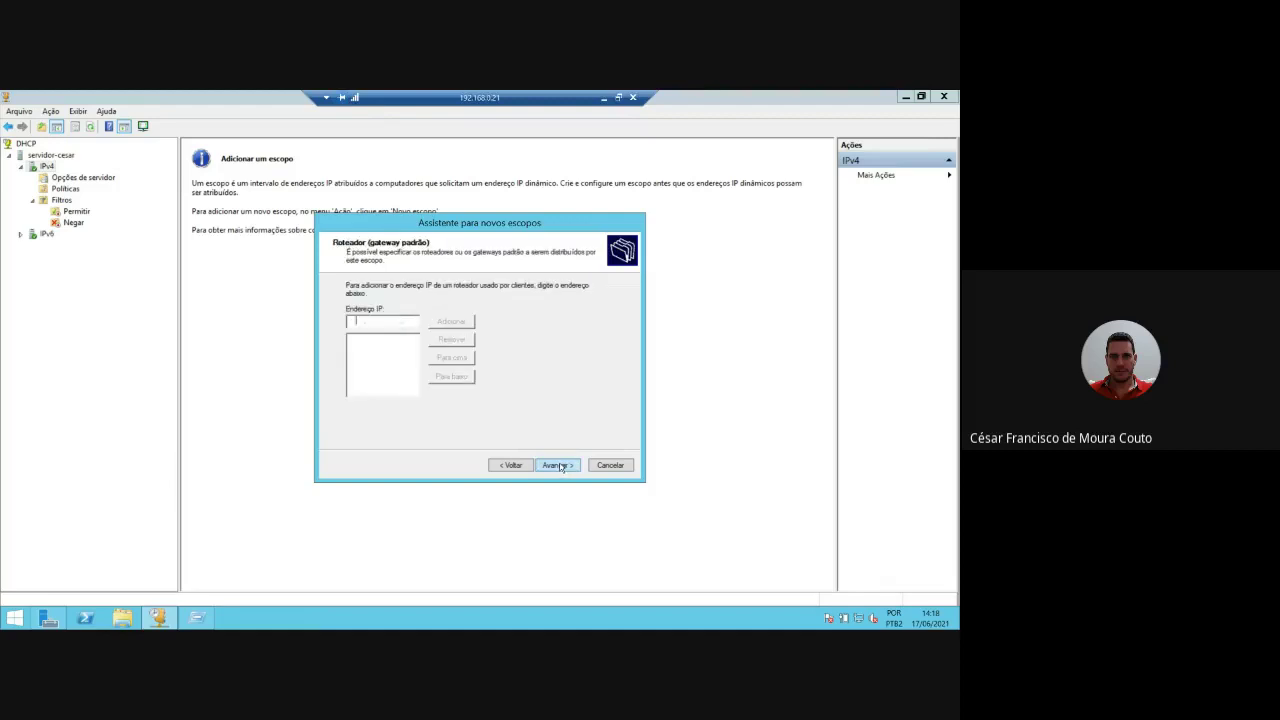
{"action": "type", "text": "192 . 168 . 0 . 1"}
{"action": "left_click", "coordinate": [457, 321]}
{"action": "left_click", "coordinate": [373, 343]}
Skip the DNS and WINS settings, activate the scope and finish the wizard
{"action": "left_click", "coordinate": [557, 466]}
{"action": "left_click", "coordinate": [557, 466]}
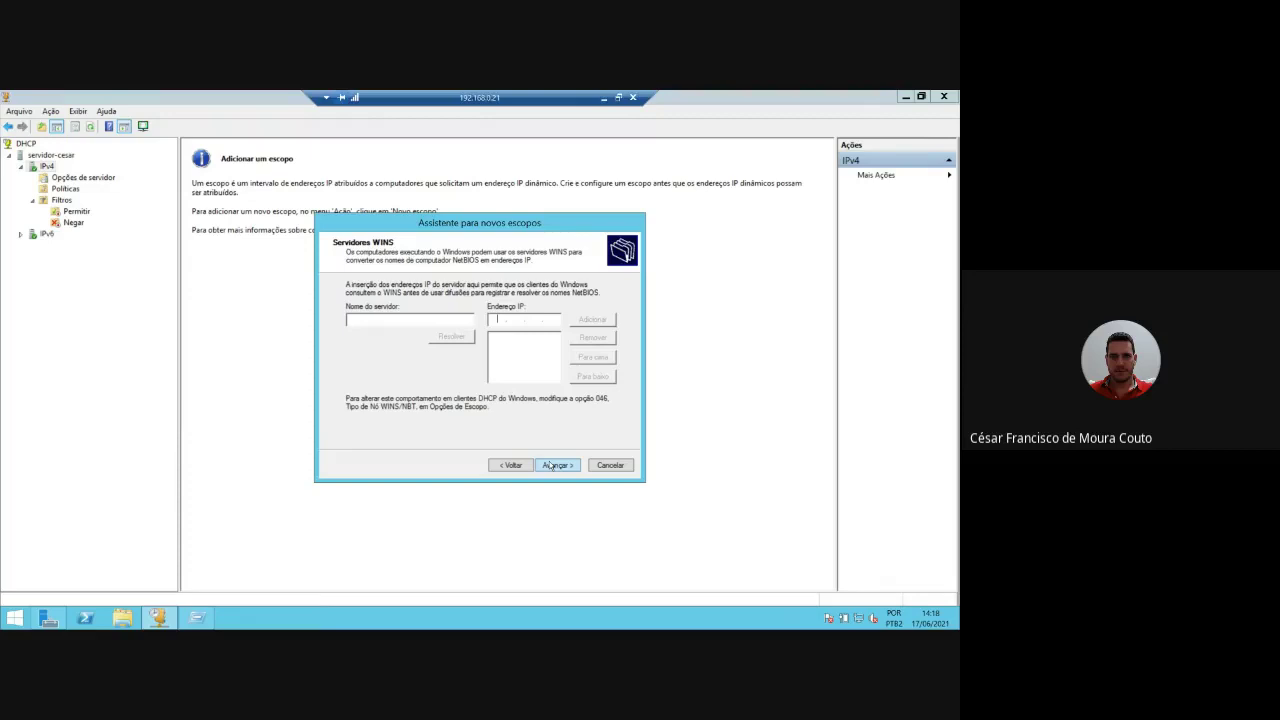
{"action": "left_click", "coordinate": [552, 466]}
{"action": "left_click", "coordinate": [550, 466]}
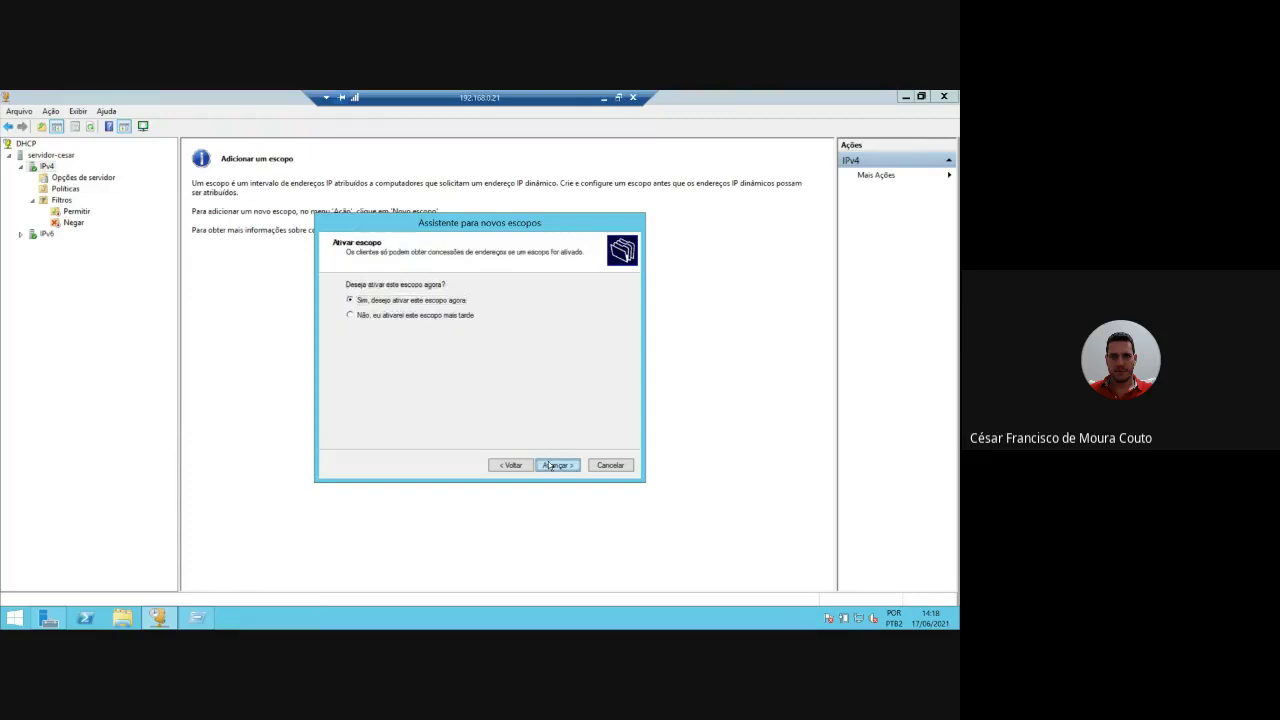
{"action": "left_click", "coordinate": [549, 465]}
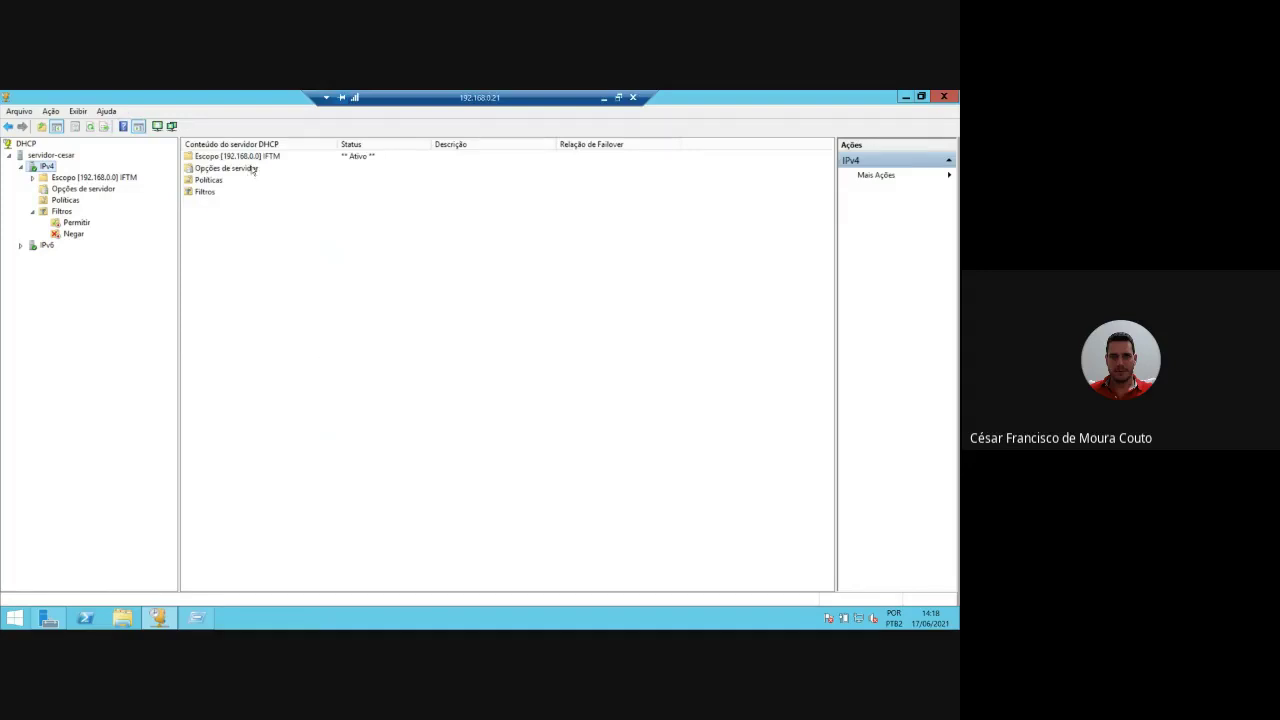
Expand the new 192.168.0.0 IFTM scope, check its 192.168.0.60–192.168.0.70 pool, and view its empty Active Leases
{"action": "double_click", "coordinate": [54, 178]}
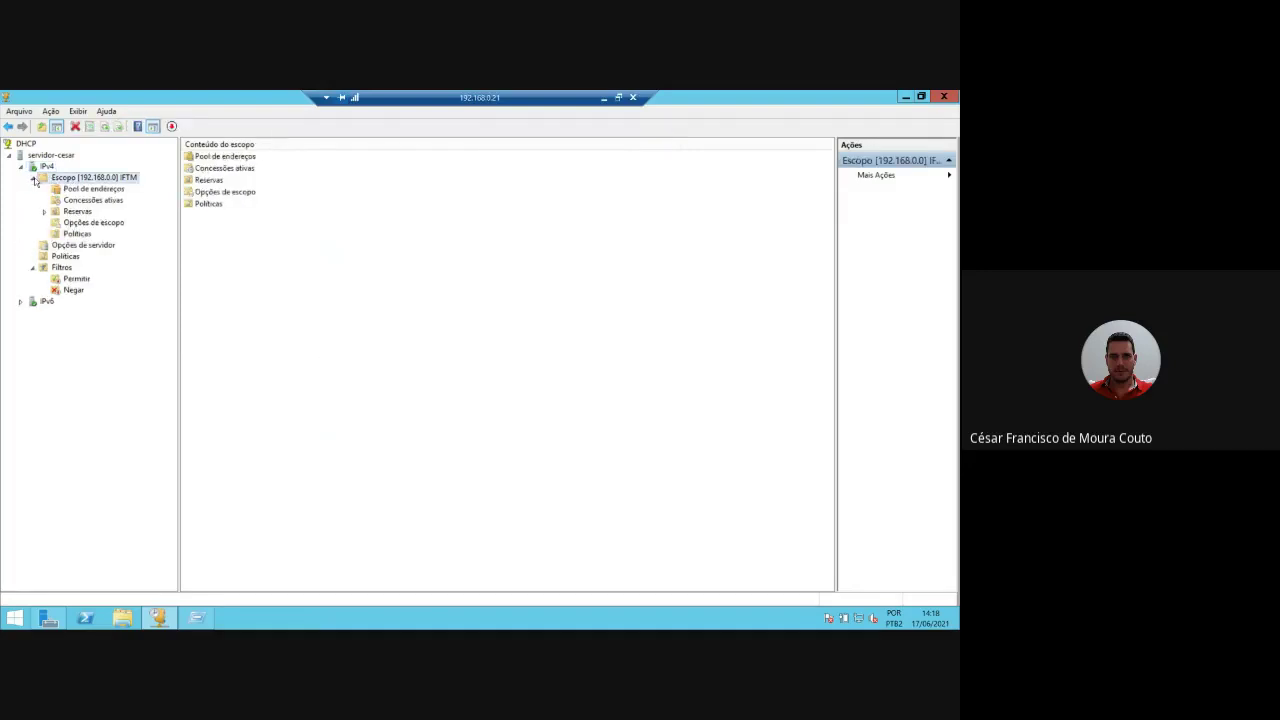
{"action": "left_click", "coordinate": [104, 190]}
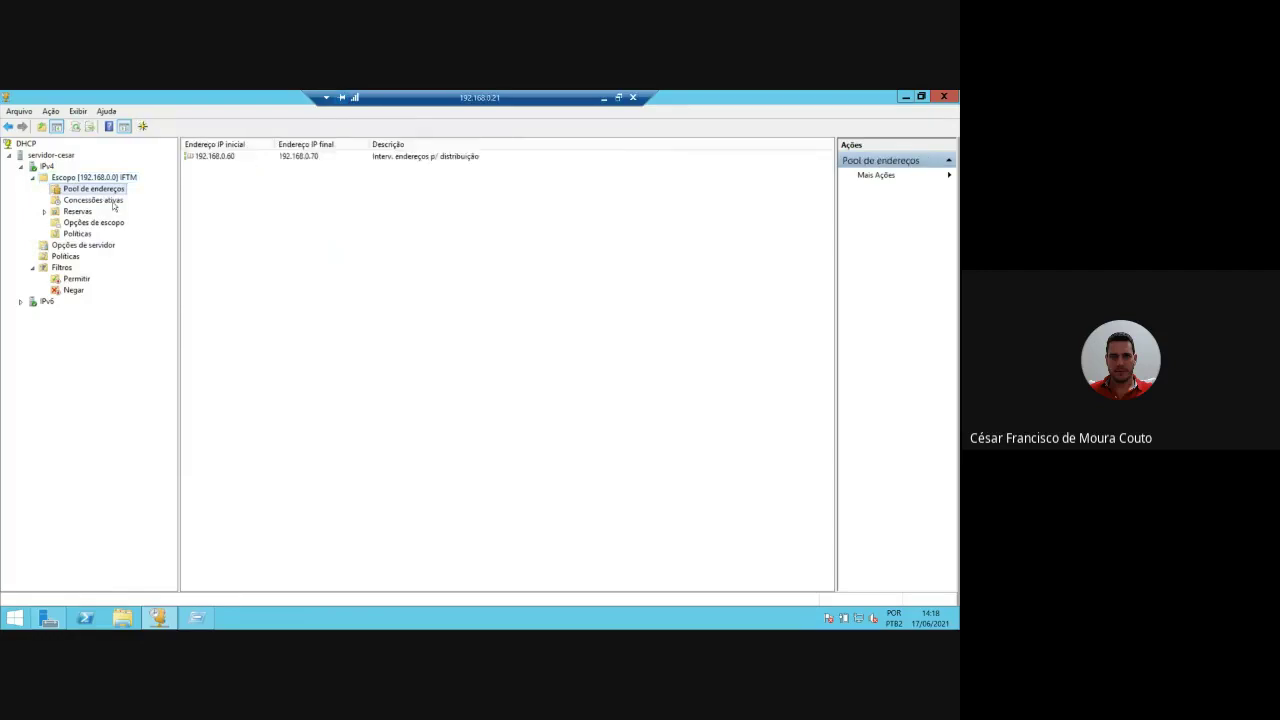
{"action": "left_click", "coordinate": [112, 201]}
{"action": "right_click", "coordinate": [301, 217]}
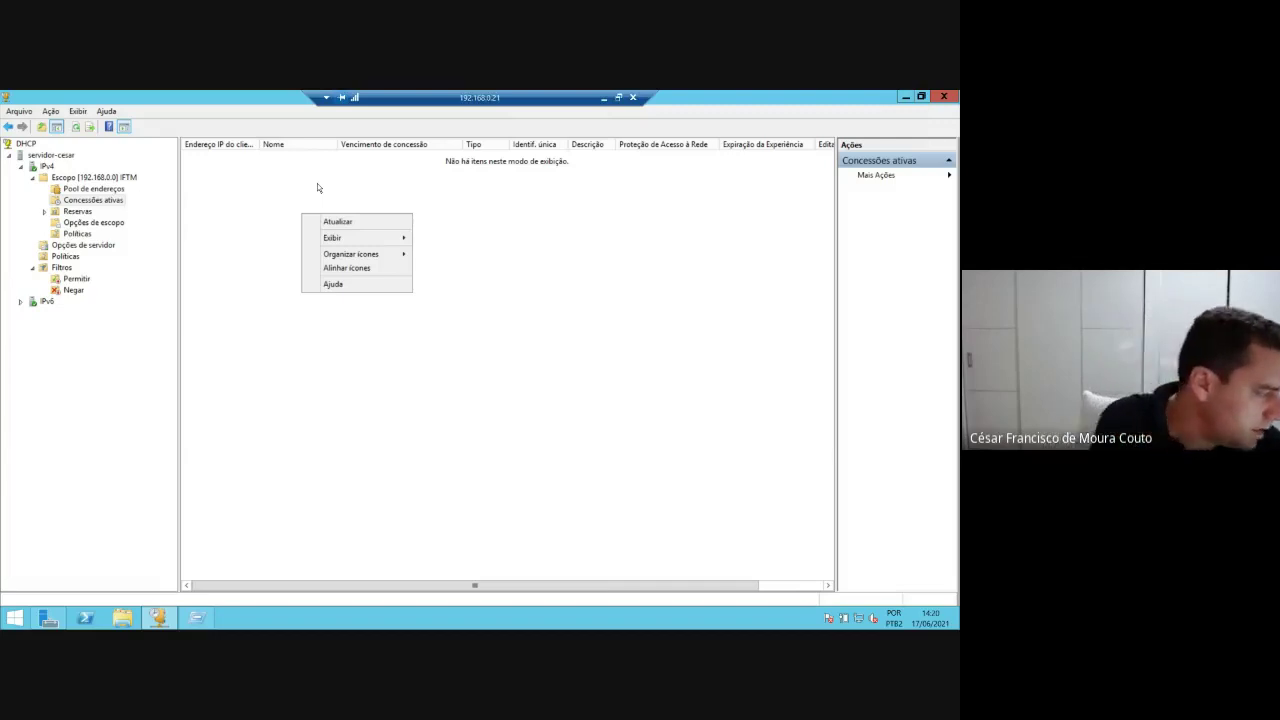
Refresh Active Leases and select the new 192.168.0.60 lease expiring 25/06/2021
{"action": "left_click", "coordinate": [574, 286]}
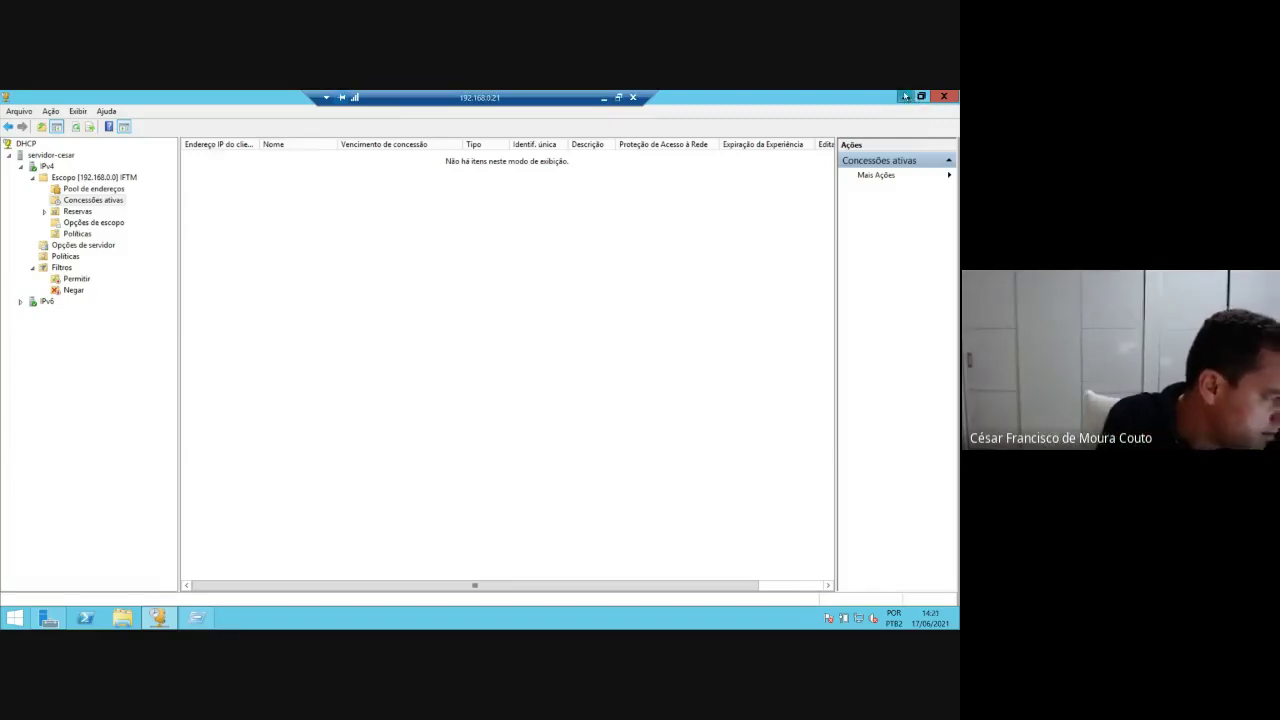
{"action": "left_click", "coordinate": [905, 96]}
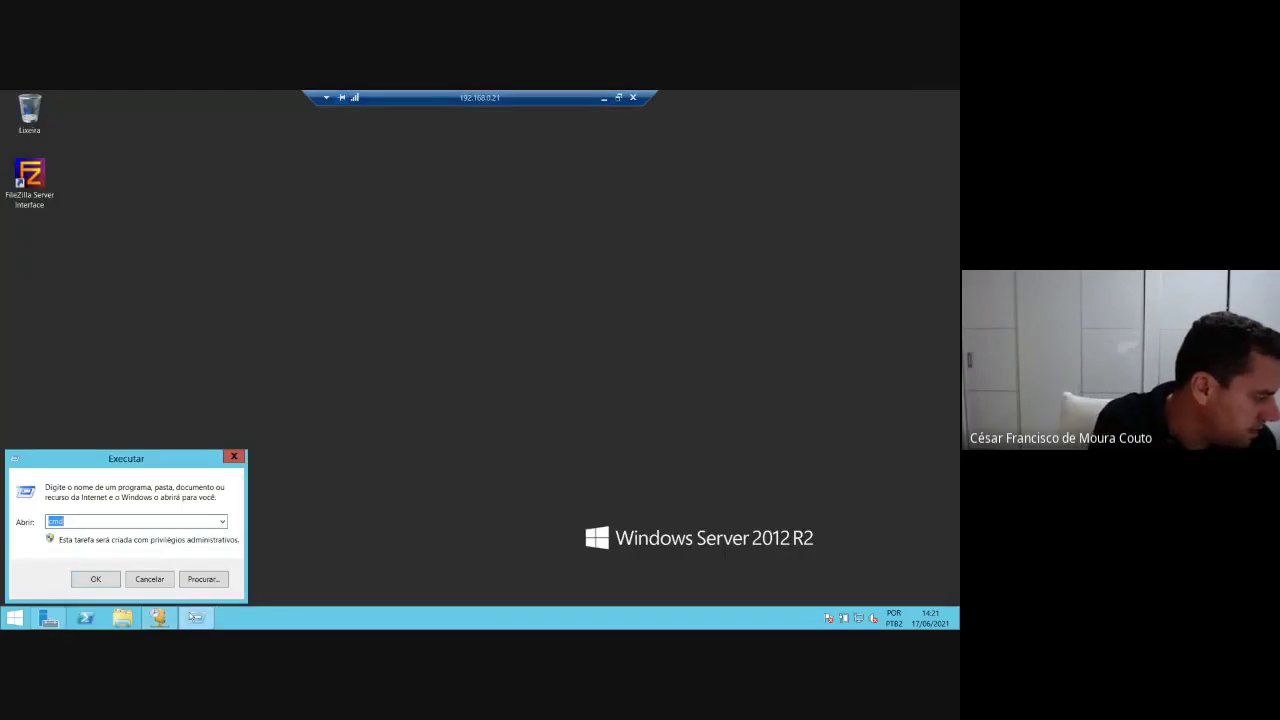
{"action": "left_click", "coordinate": [165, 622]}
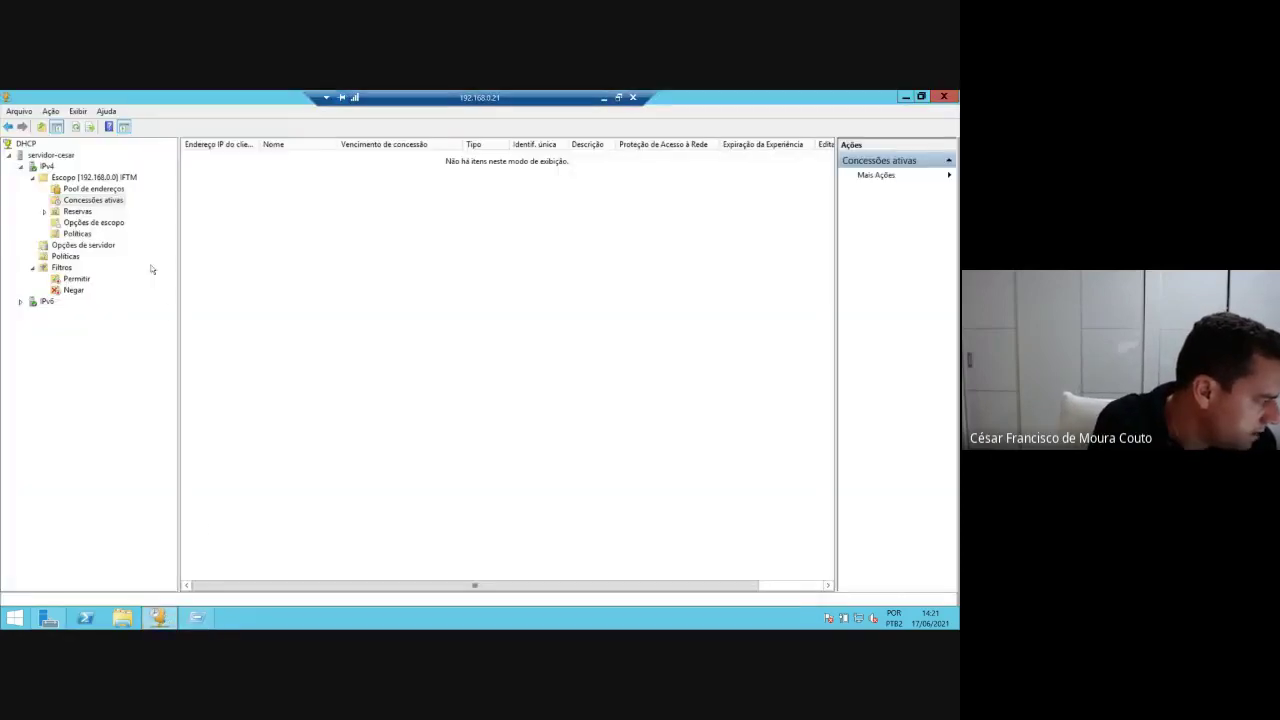
{"action": "right_click", "coordinate": [285, 293]}
{"action": "left_click", "coordinate": [323, 298]}
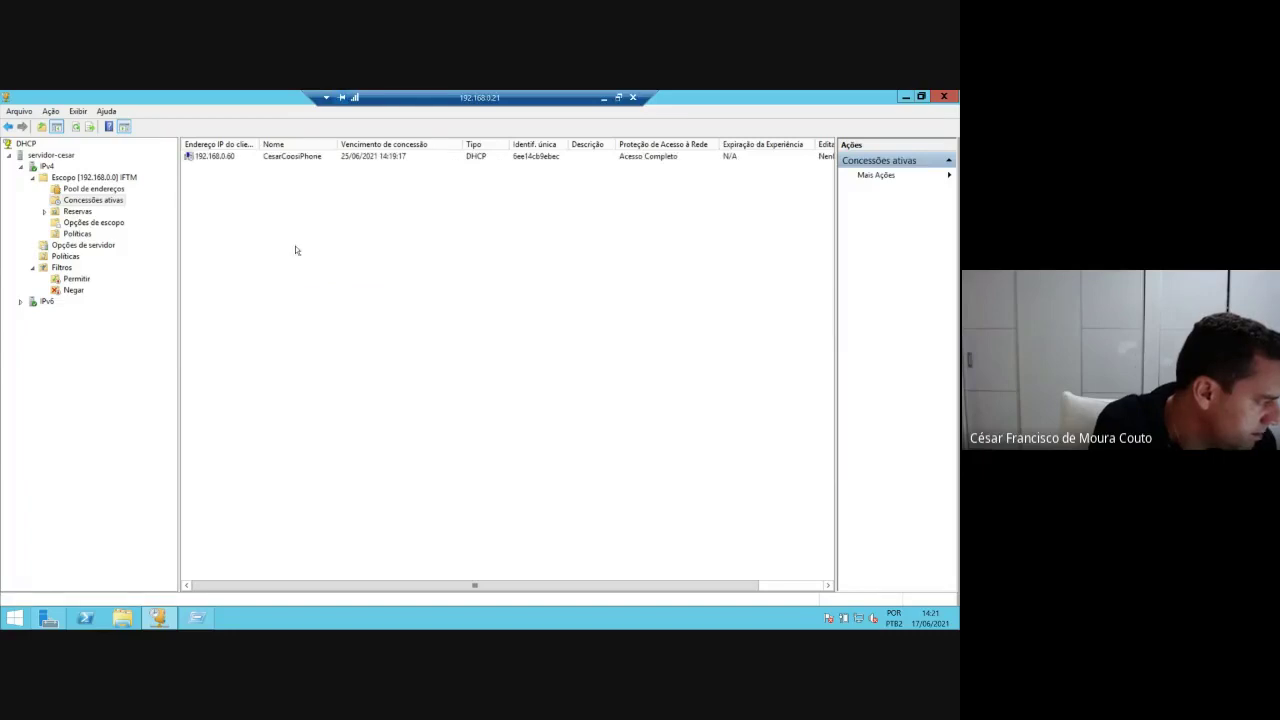
{"action": "left_click", "coordinate": [319, 160]}
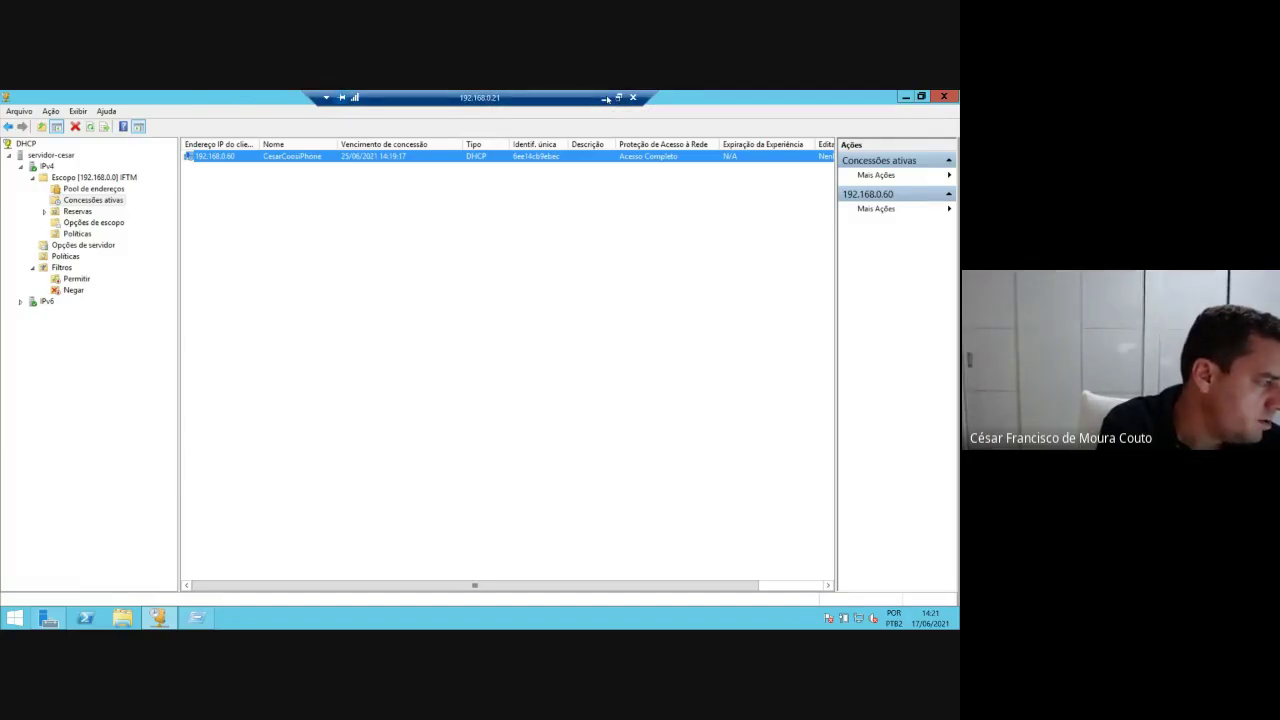
On the laptop, release and renew the lease so Ethernet 2 shows 192.168.0.61, gateway 192.168.0.1
{"action": "left_click", "coordinate": [606, 99]}
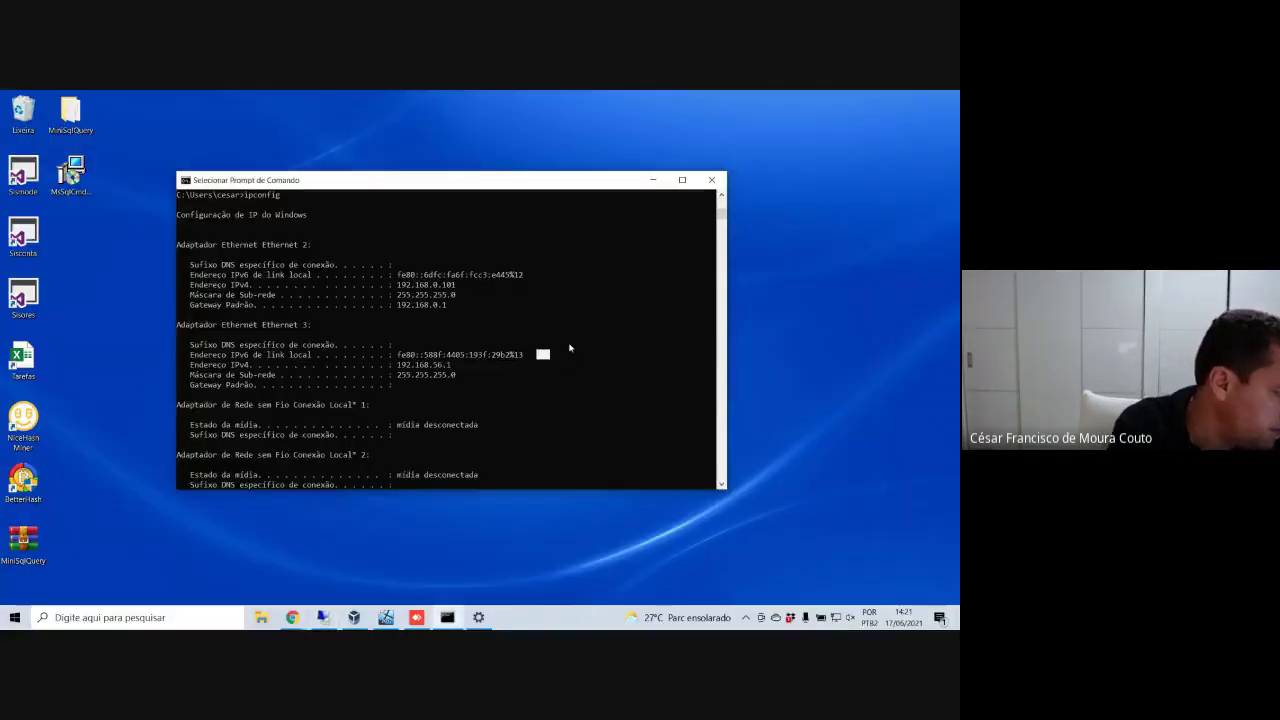
{"action": "type", "text": "ipconfig /re"}
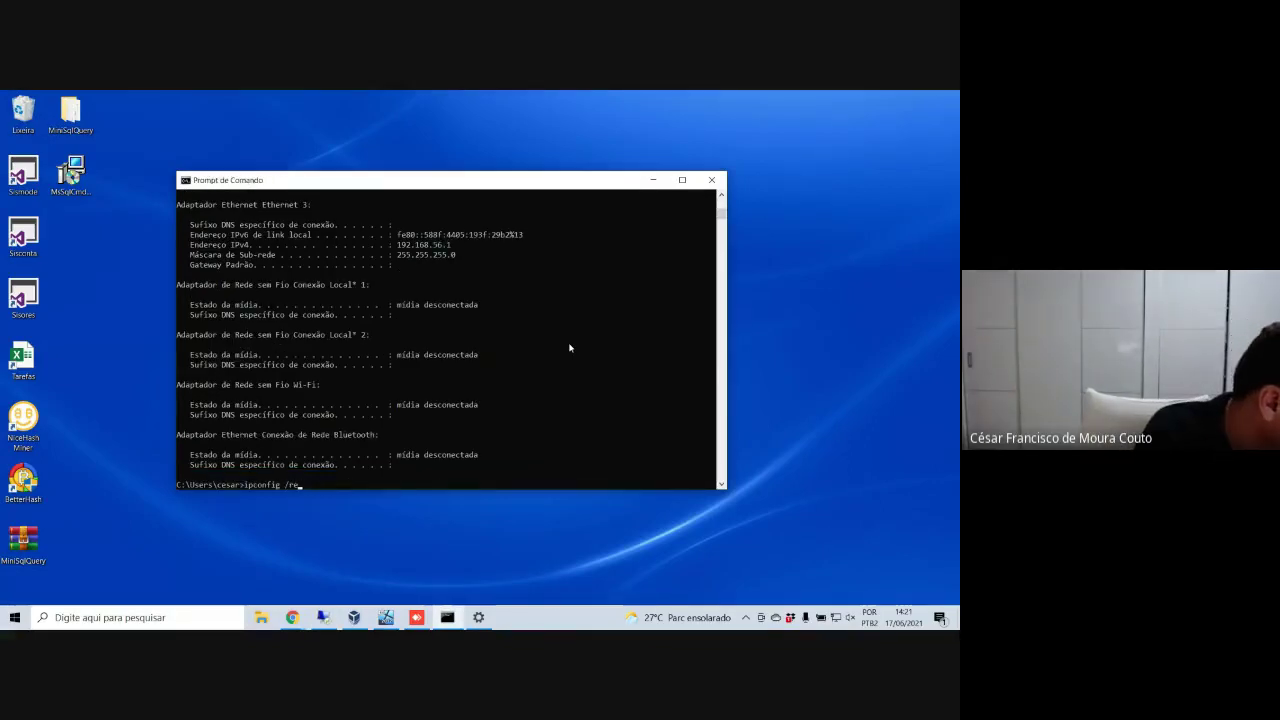
{"action": "type", "text": "newEA"}
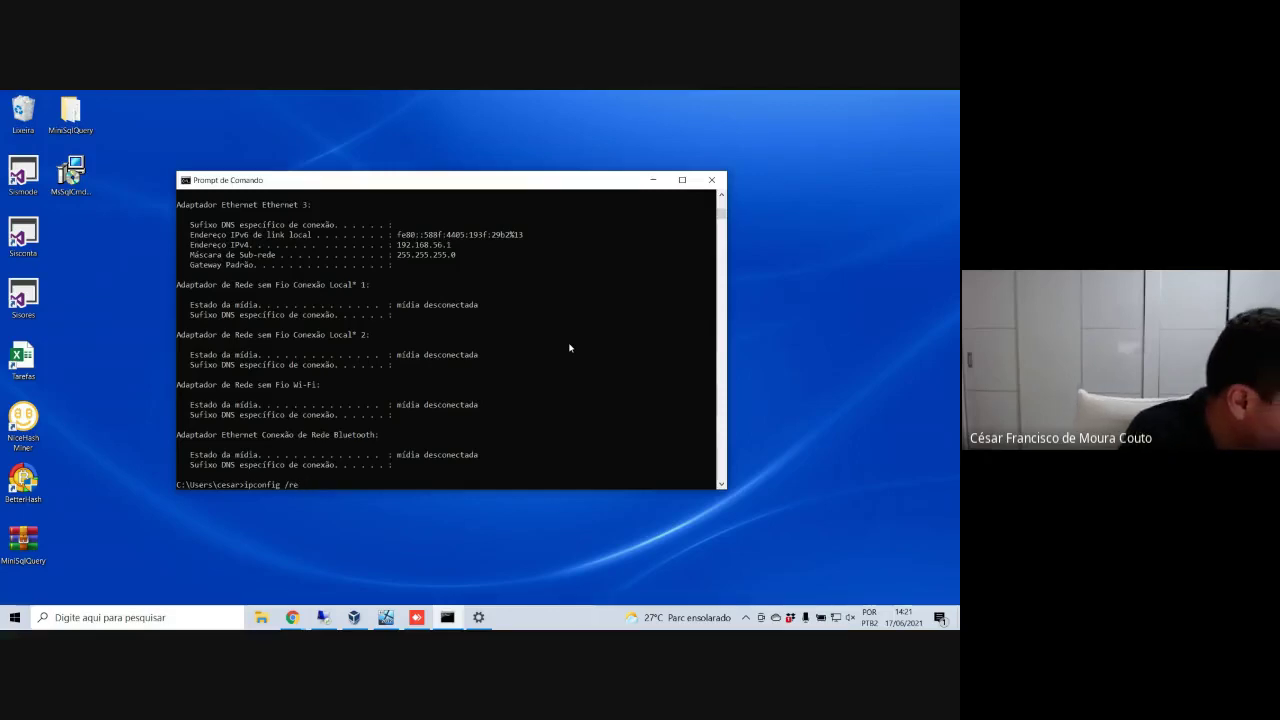
{"action": "type", "text": "eas"}
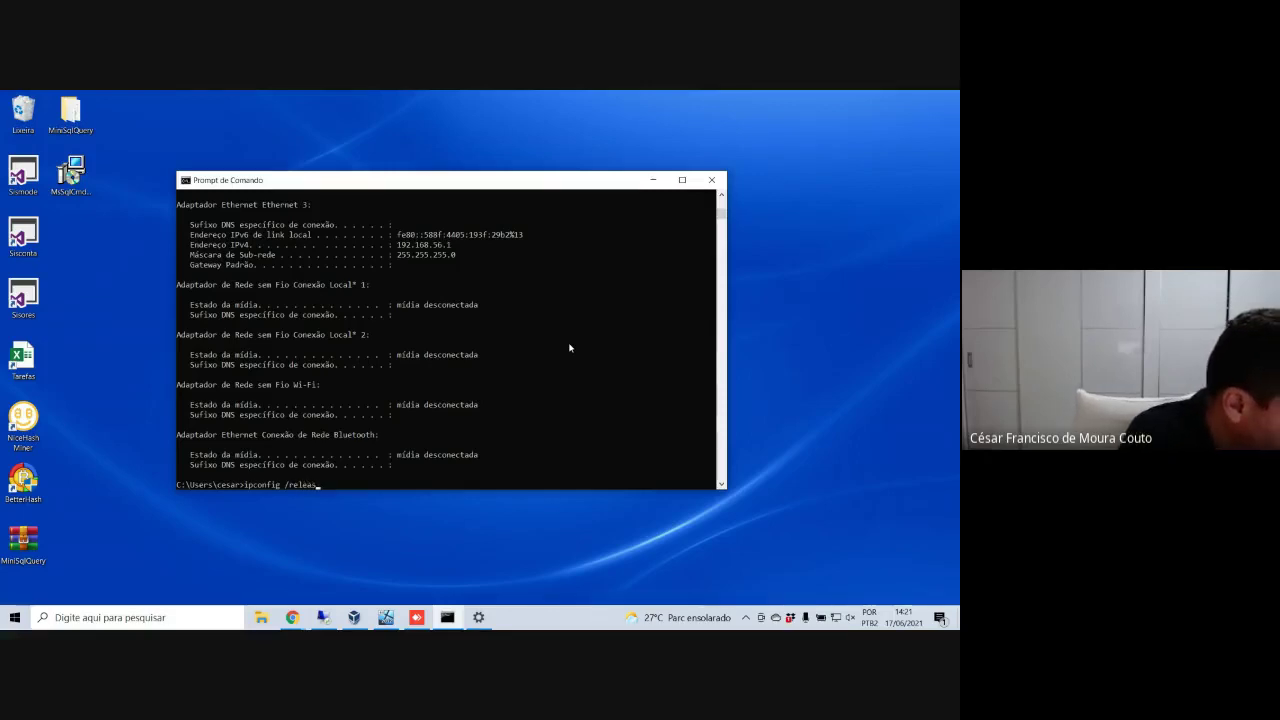
{"action": "type", "text": "e"}
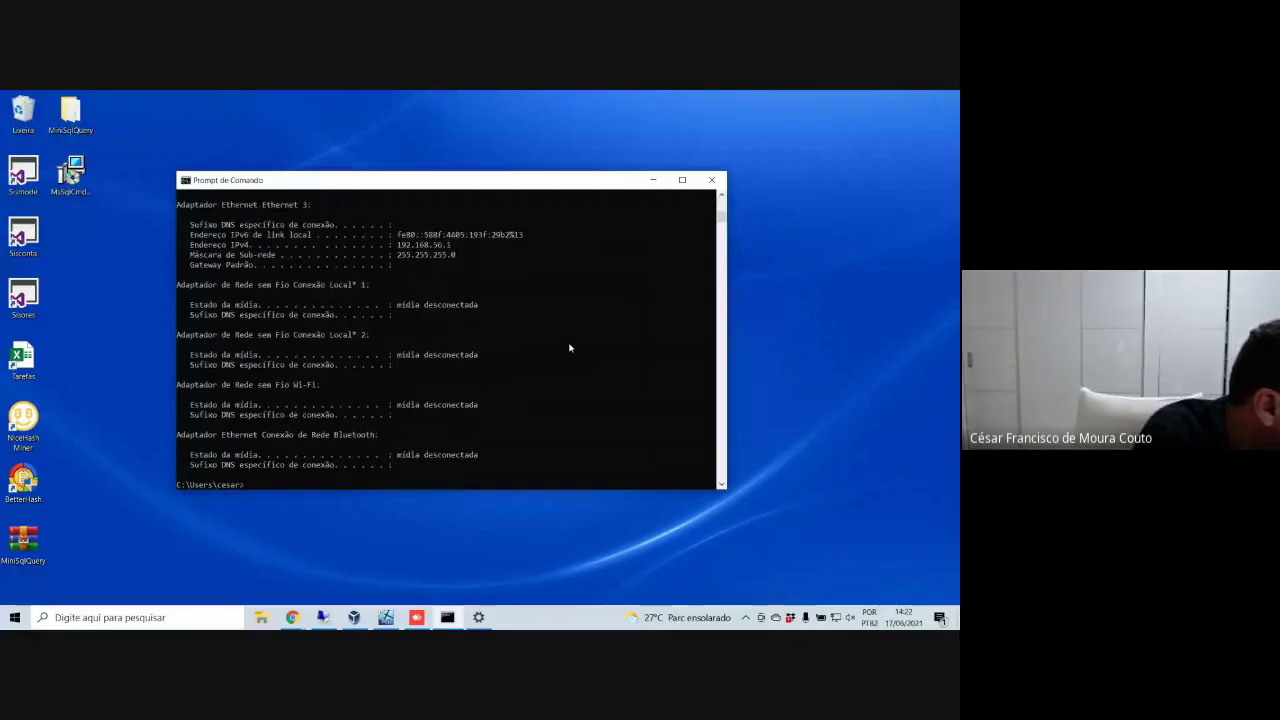
{"action": "type", "text": "ipconfig"}
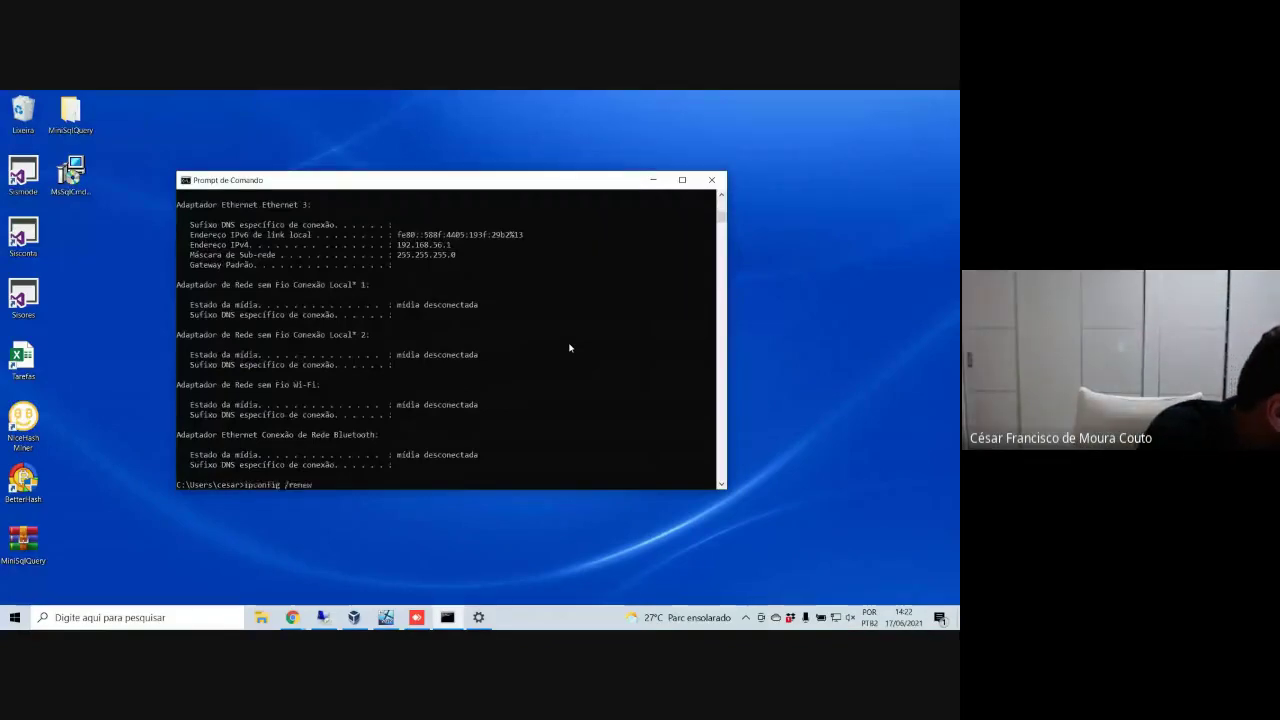
{"action": "key", "text": "Return"}
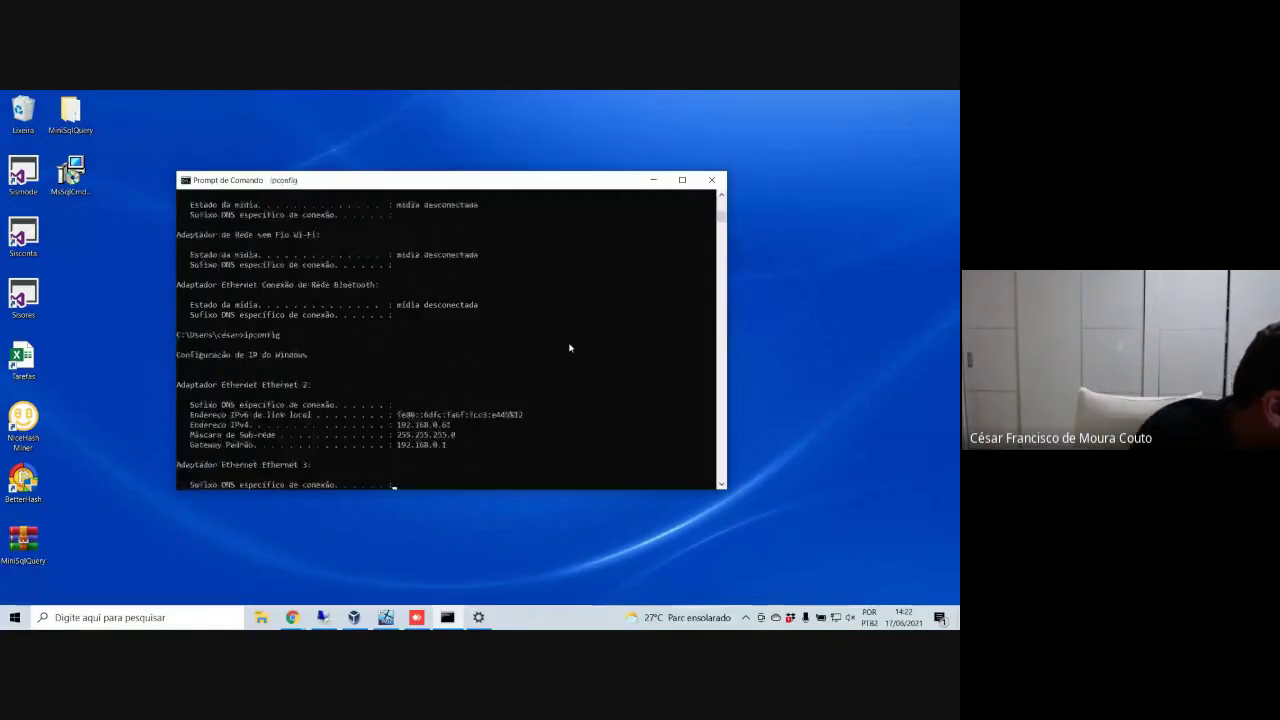
{"action": "scroll", "coordinate": [570, 348], "scroll_direction": "up", "scroll_amount": 3}
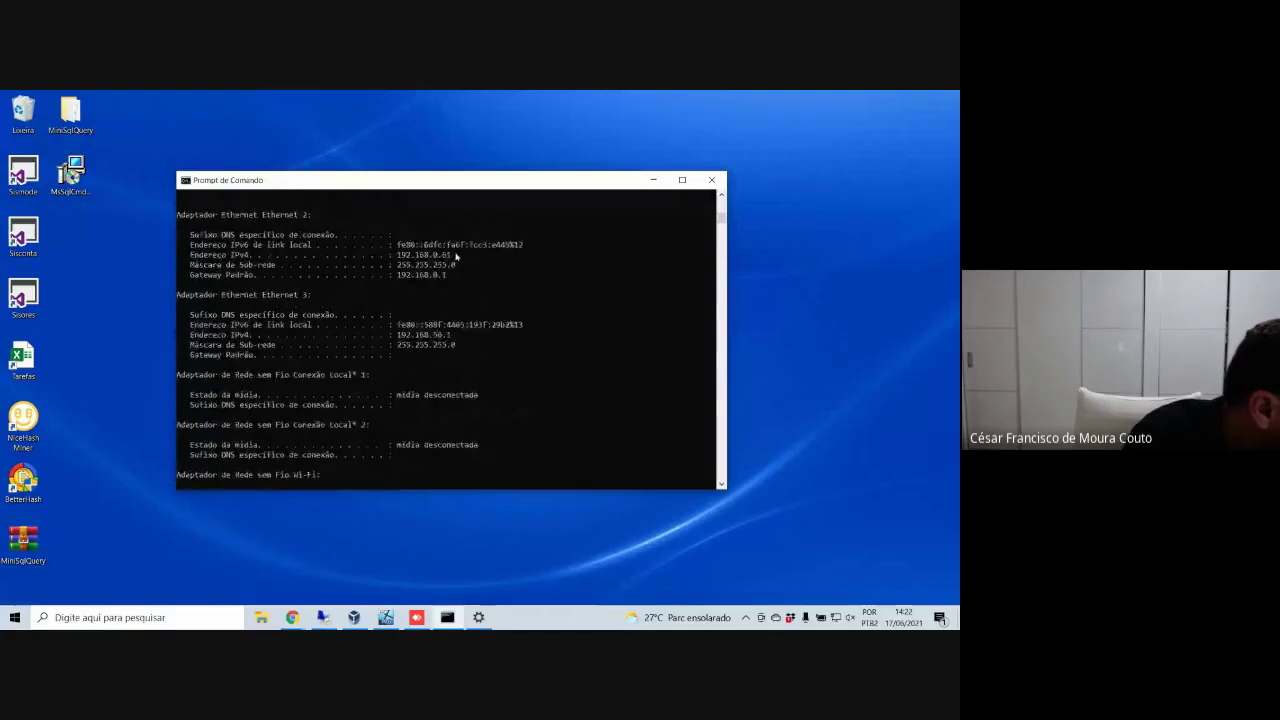
{"action": "left_click_drag", "start_coordinate": [455, 254], "coordinate": [396, 254]}
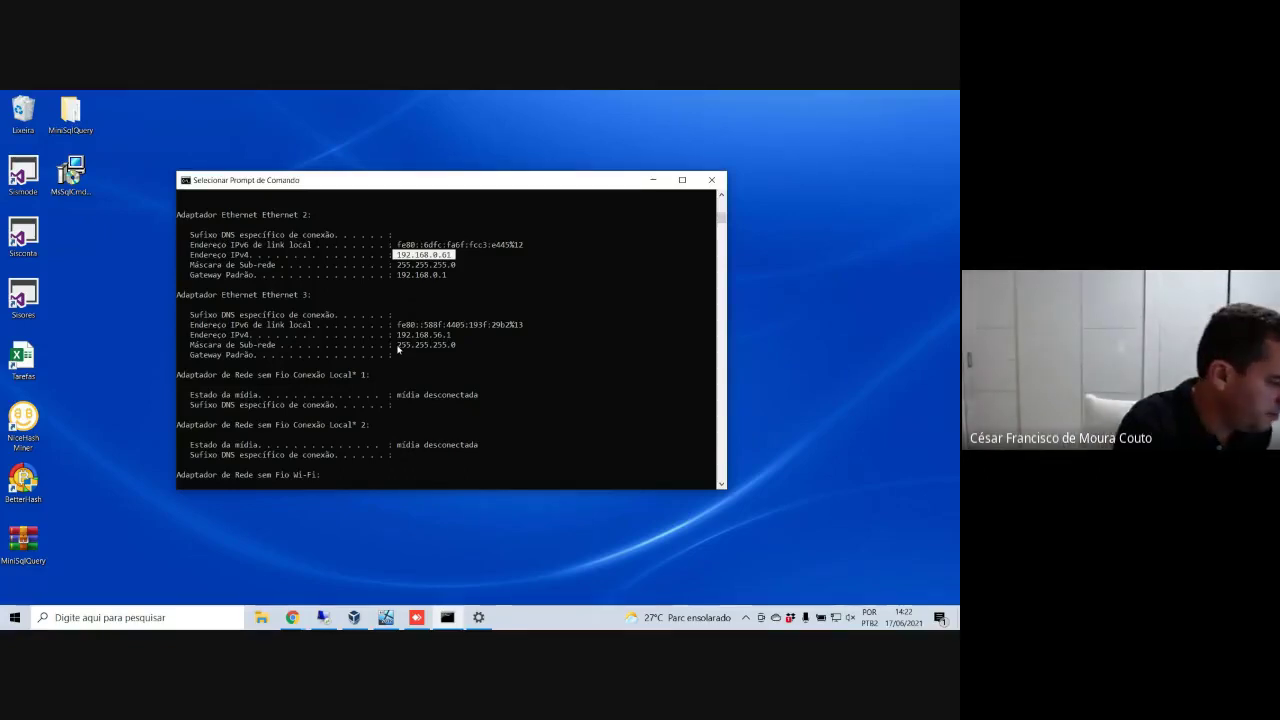
Run ipconfig /all for detailed lease information
{"action": "scroll", "coordinate": [373, 407], "scroll_direction": "down", "scroll_amount": 1}
{"action": "type", "text": "ipconfig"}
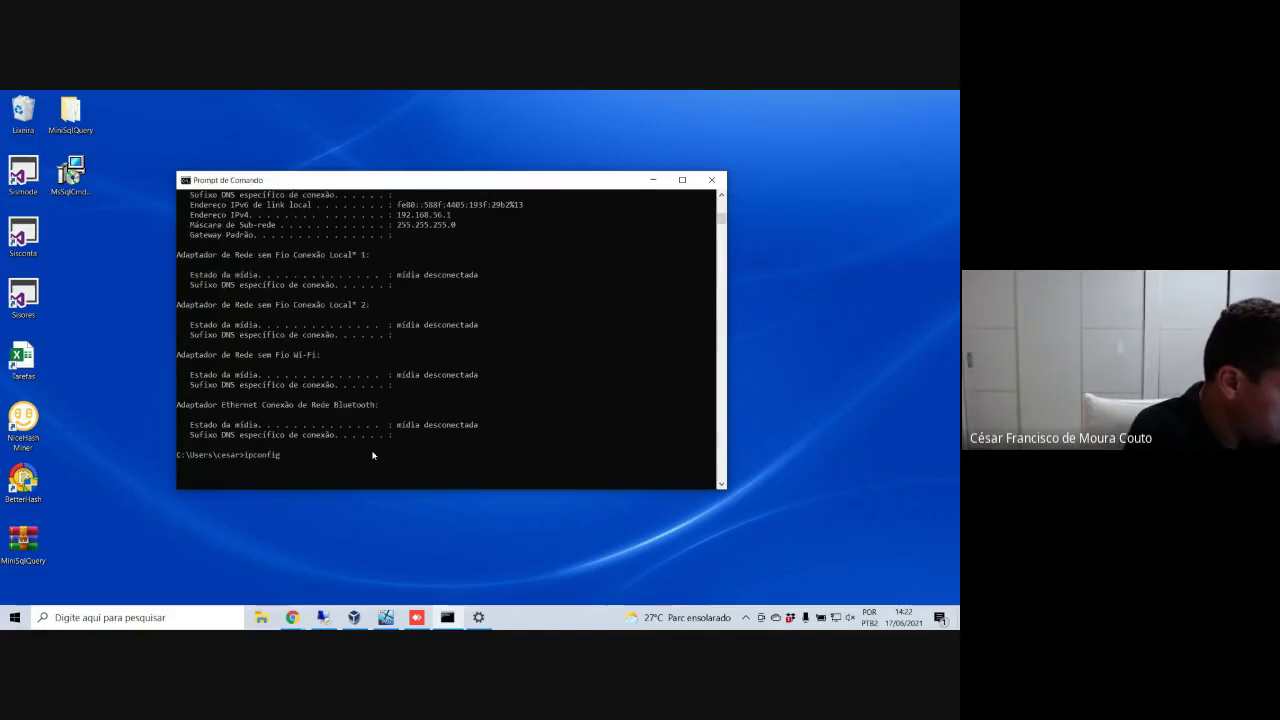
{"action": "type", "text": " /"}
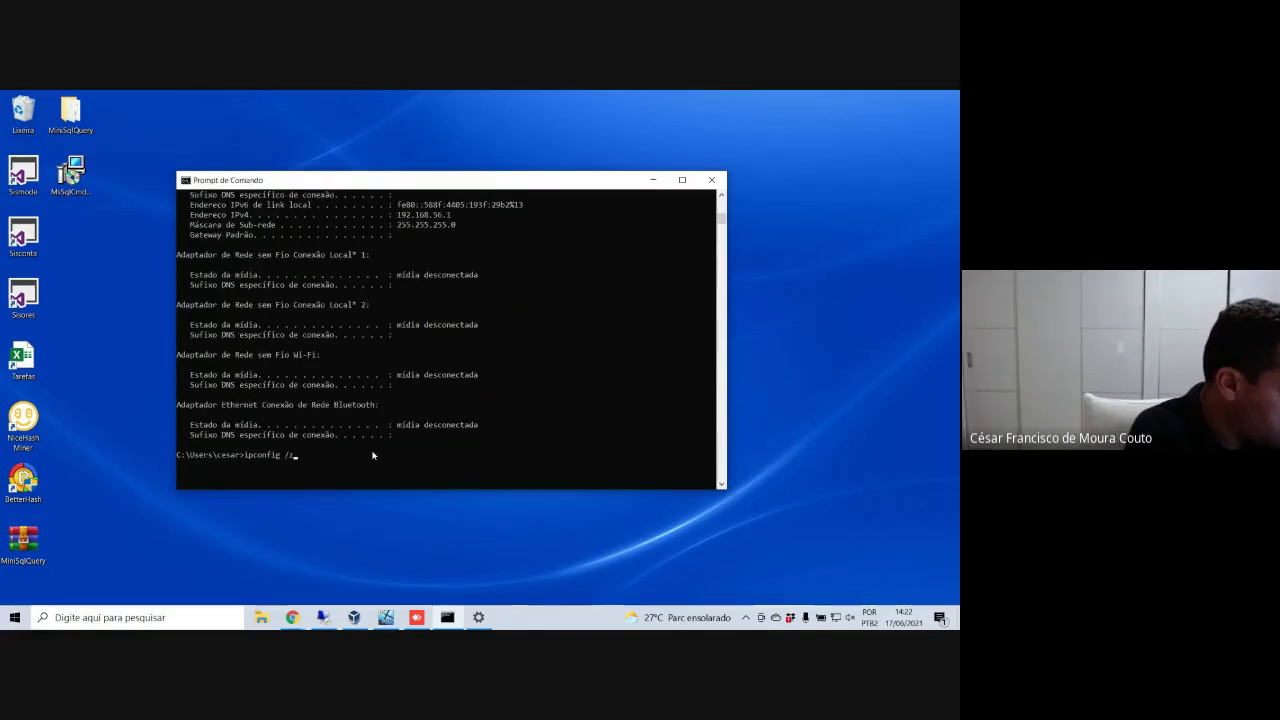
{"action": "type", "text": "all"}
{"action": "key", "text": "BackSpace"}
{"action": "key", "text": "BackSpace"}
{"action": "type", "text": "a"}
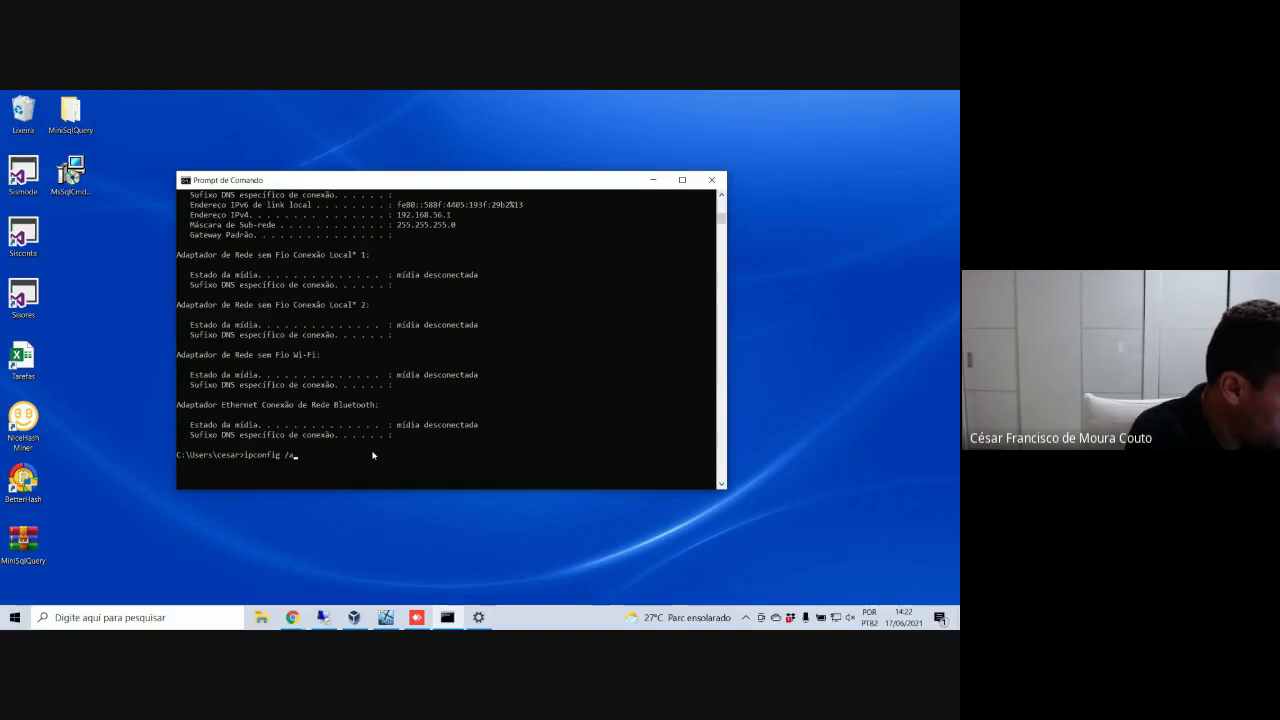
{"action": "type", "text": "ll"}
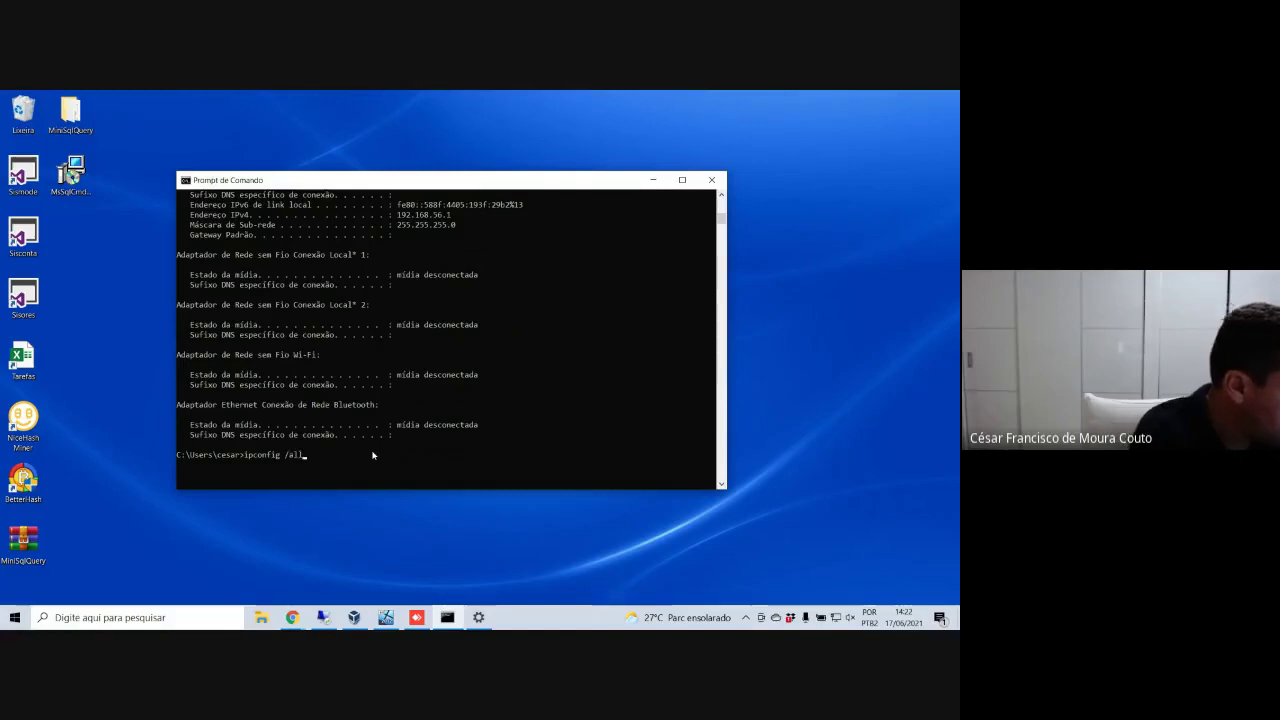
{"action": "key", "text": "Return"}
Highlight the IPv4 address 192.168.0.61 and DHCP server 192.168.0.21 in the output
{"action": "scroll", "coordinate": [373, 456], "scroll_direction": "up", "scroll_amount": 9}
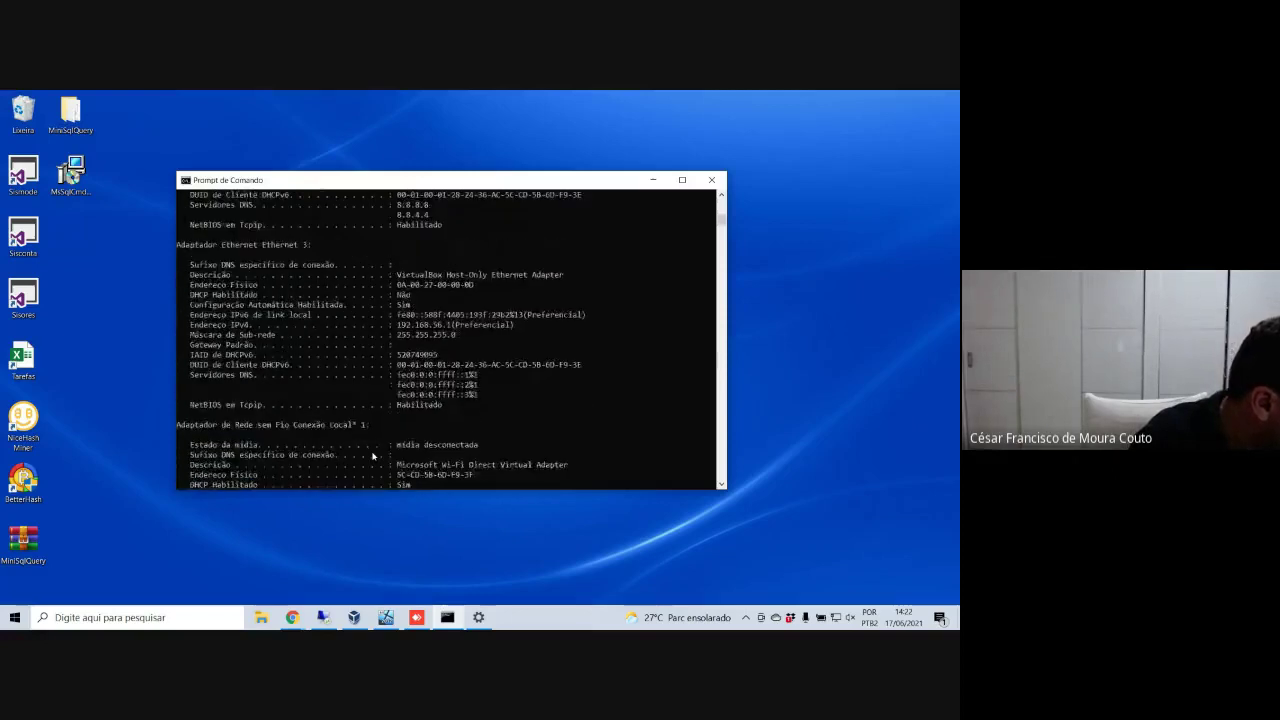
{"action": "scroll", "coordinate": [373, 456], "scroll_direction": "up", "scroll_amount": 5}
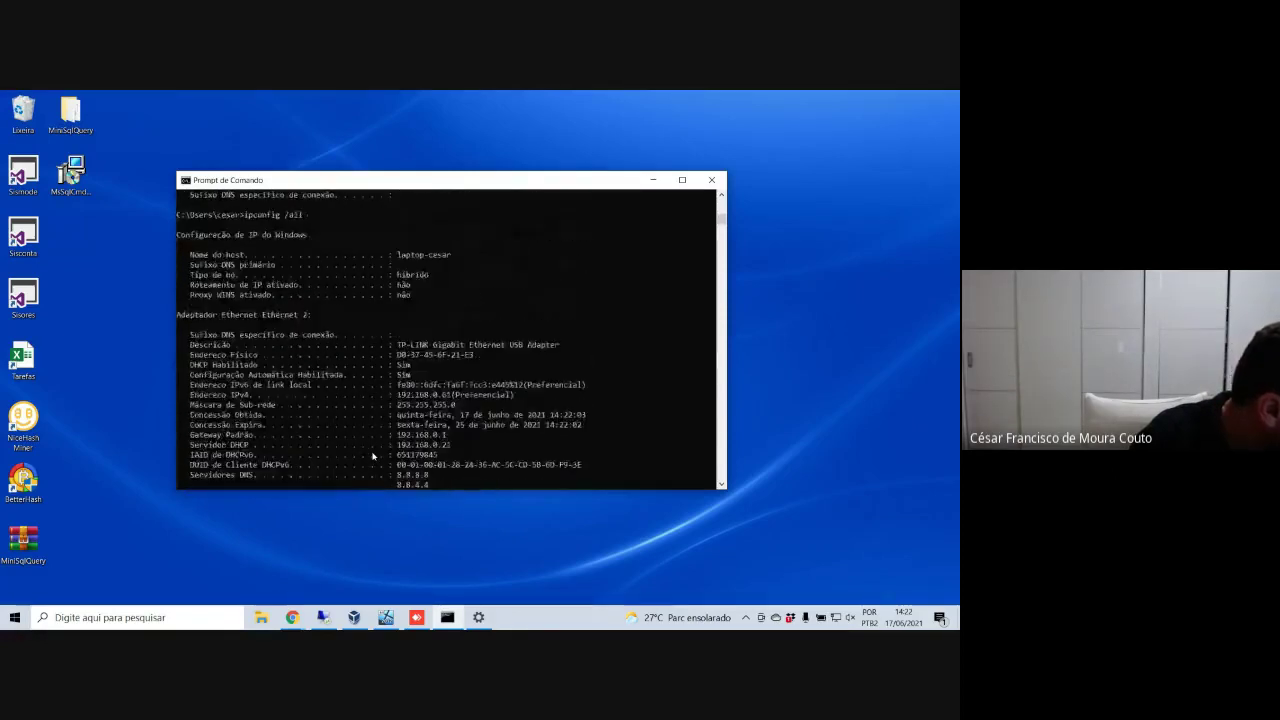
{"action": "scroll", "coordinate": [373, 456], "scroll_direction": "up", "scroll_amount": 2}
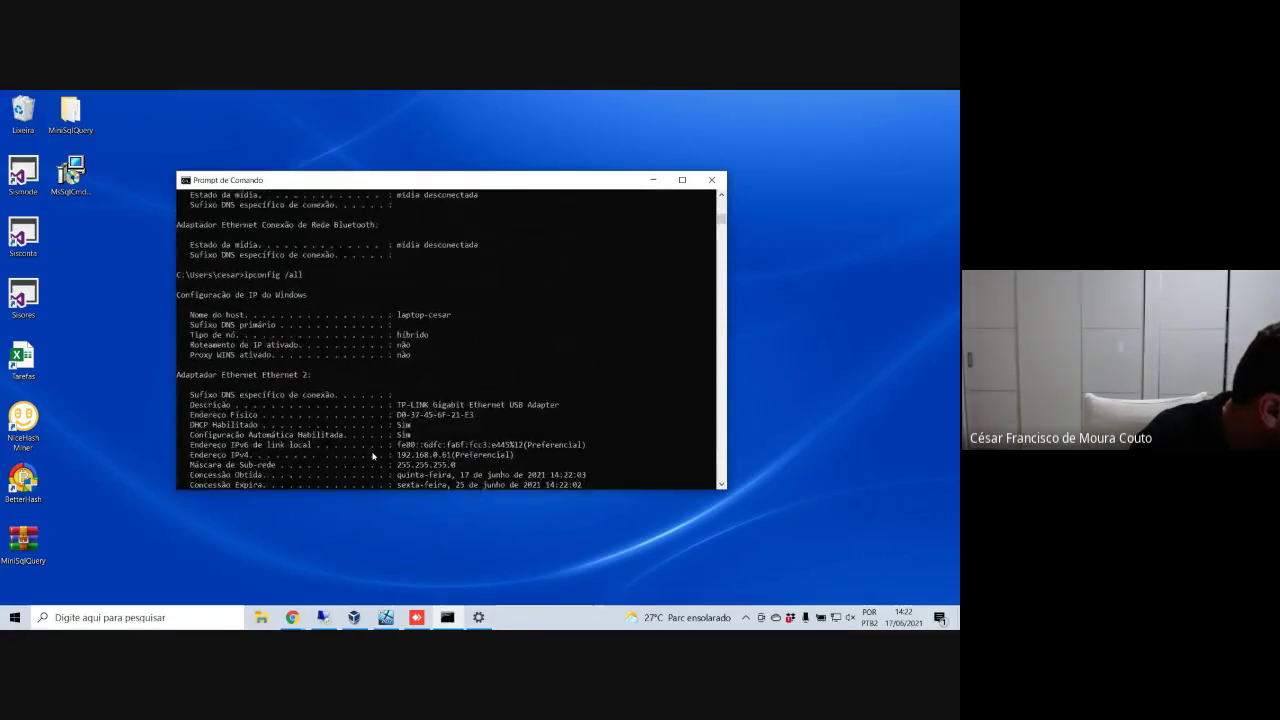
{"action": "scroll", "coordinate": [373, 456], "scroll_direction": "down", "scroll_amount": 3}
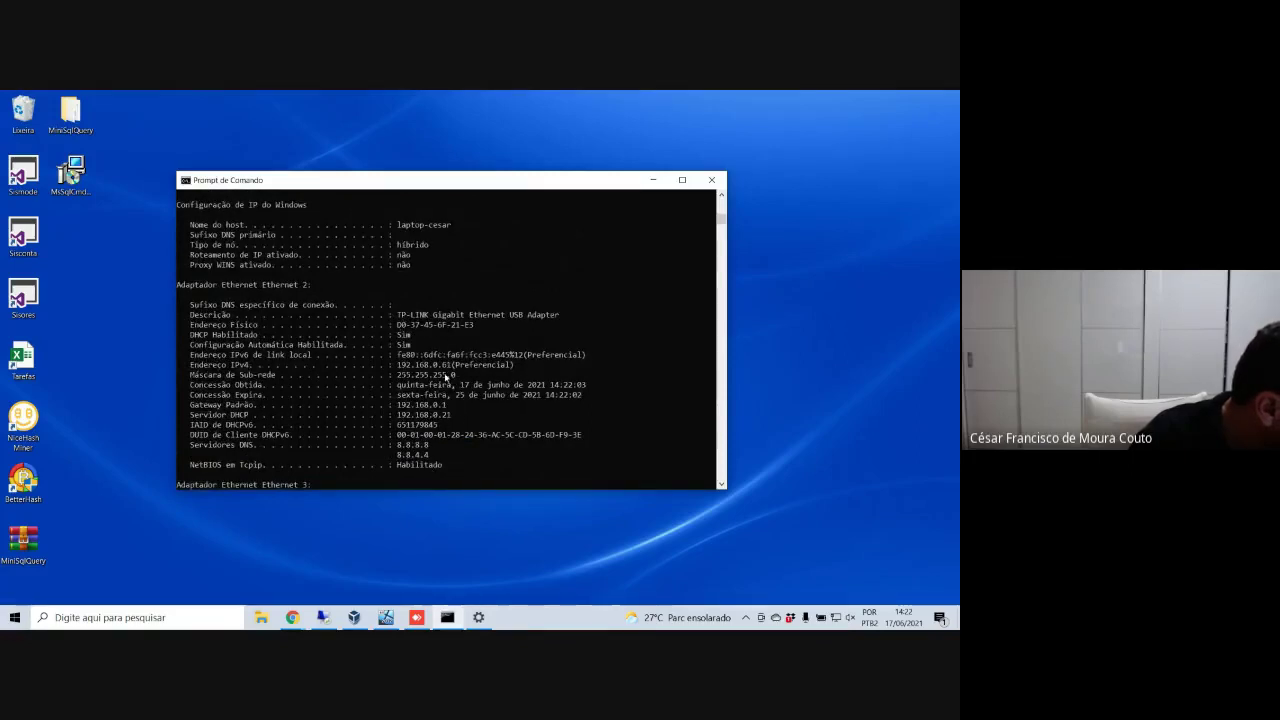
{"action": "left_click", "coordinate": [449, 365]}
{"action": "left_click_drag", "start_coordinate": [449, 365], "coordinate": [398, 368]}
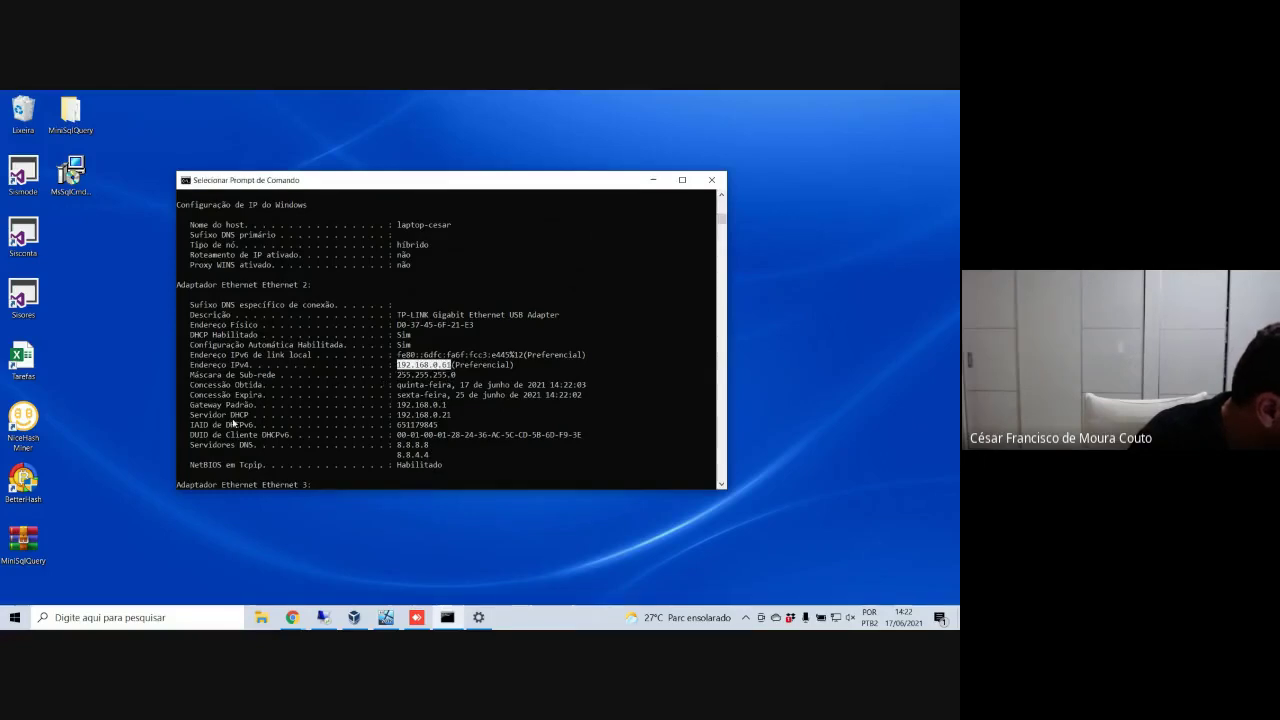
{"action": "left_click_drag", "start_coordinate": [451, 414], "coordinate": [395, 416]}
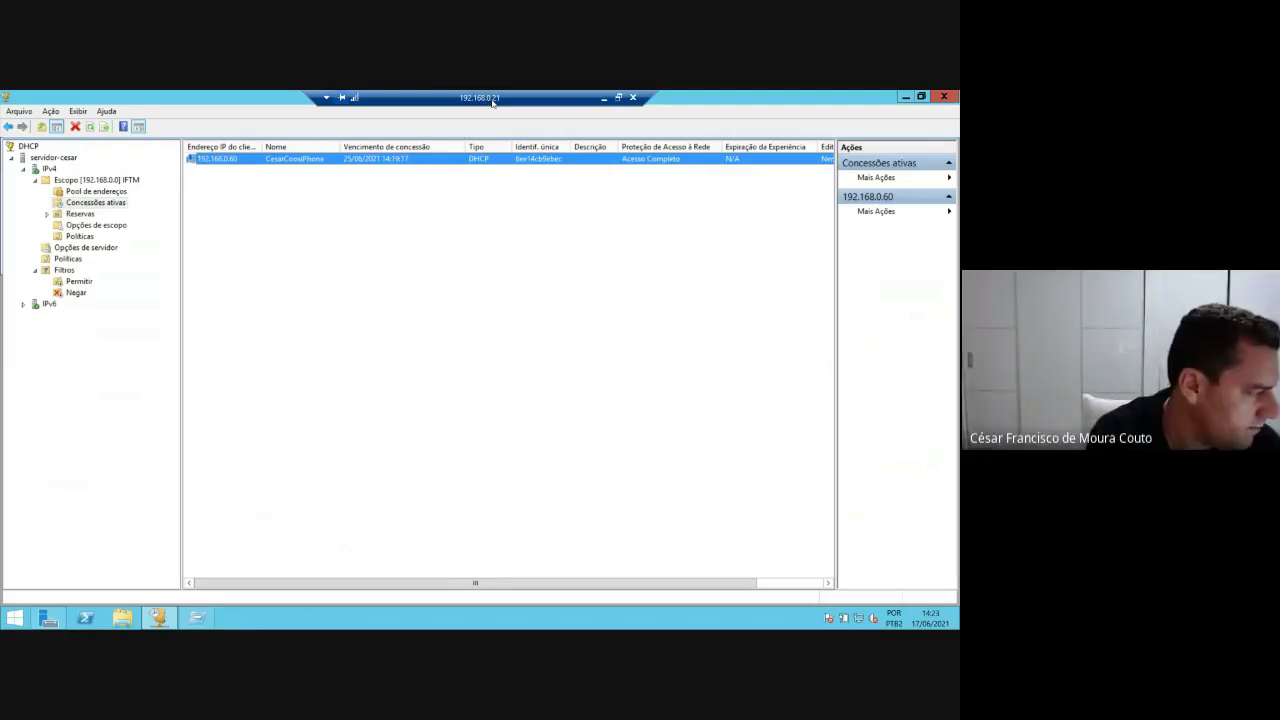
Refresh Active Leases and pick out the laptop's 192.168.0.61 lease beside the phone's 192.168.0.60
{"action": "right_click", "coordinate": [405, 257]}
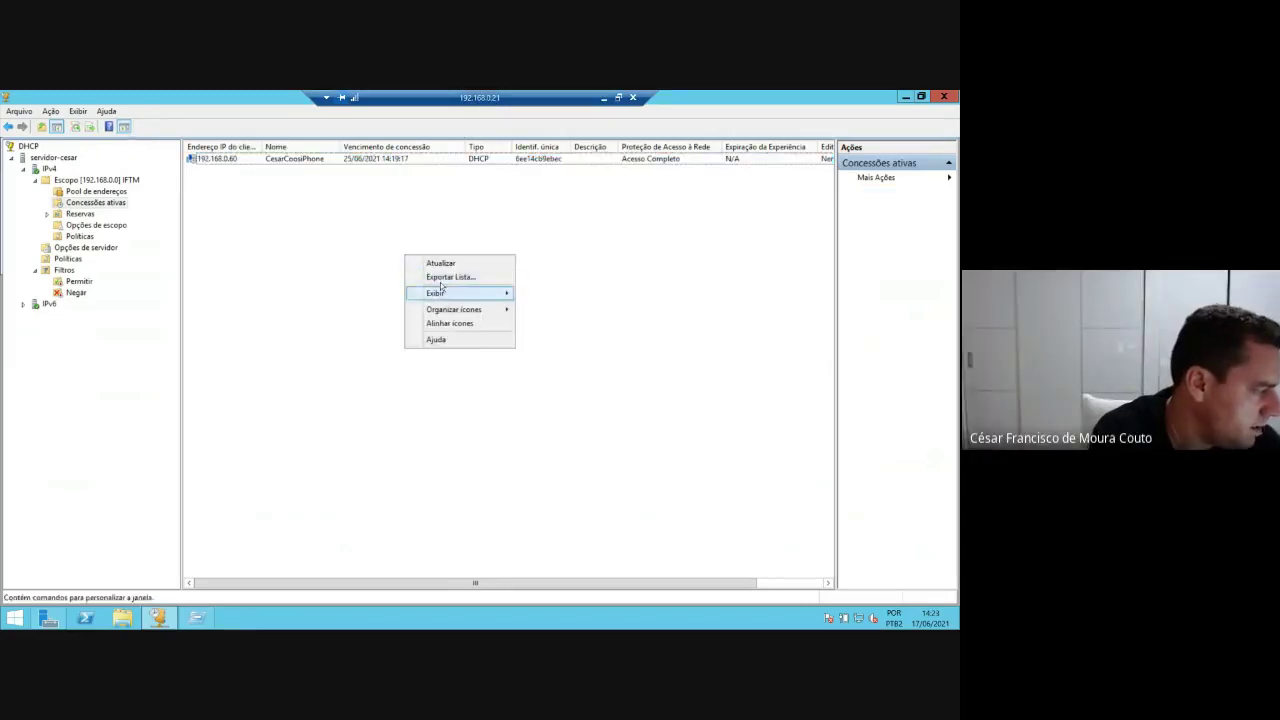
{"action": "left_click", "coordinate": [447, 263]}
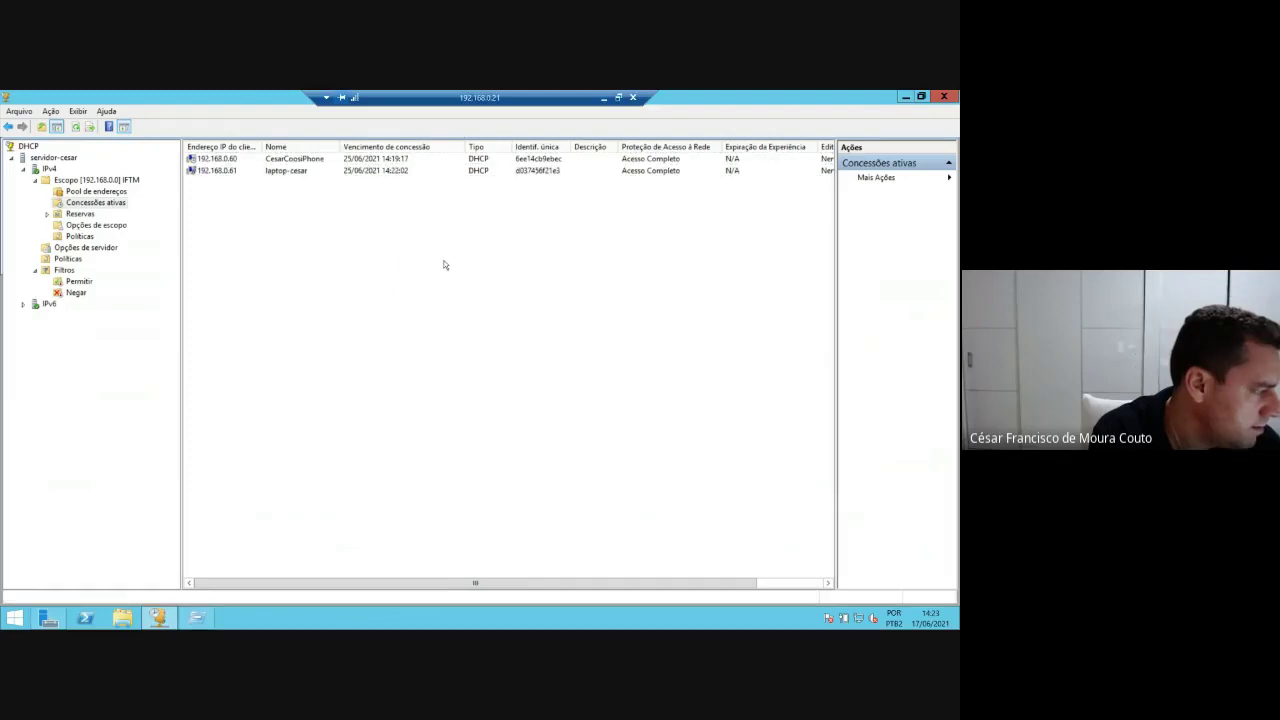
{"action": "left_click", "coordinate": [293, 171]}
{"action": "left_click", "coordinate": [303, 218]}
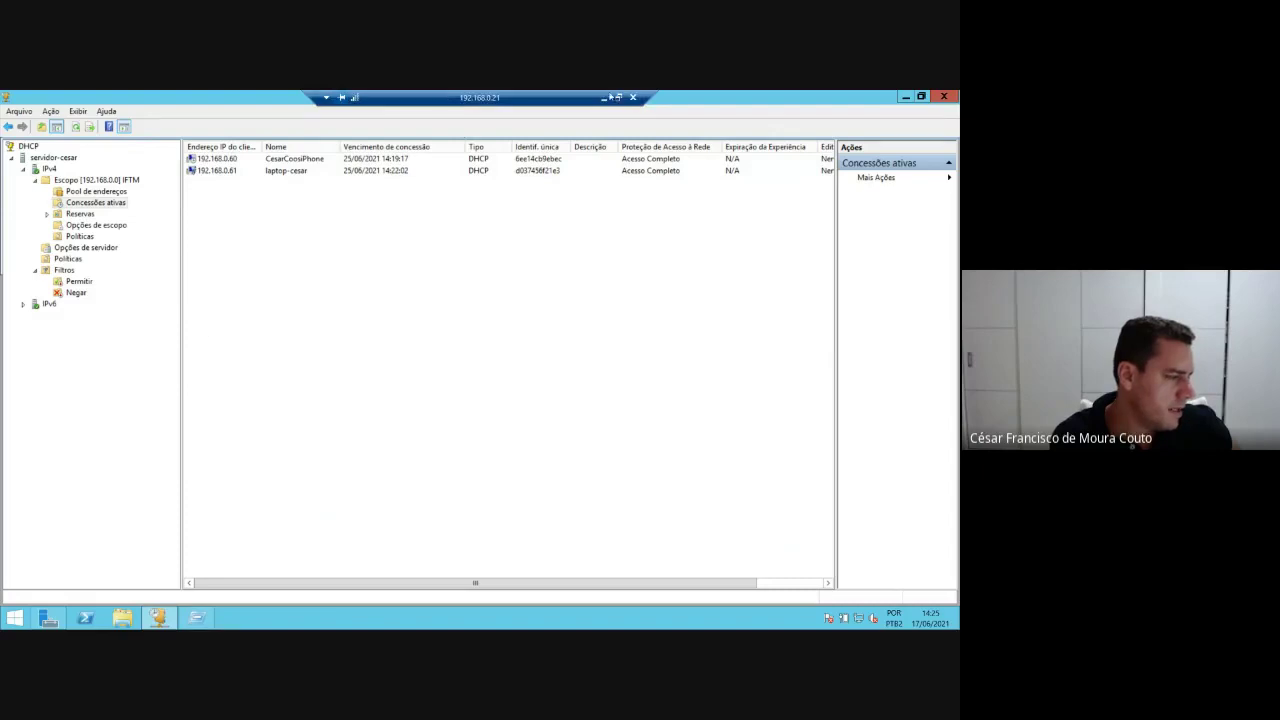
In the EC220-G5 router admin, enable the LAN DHCP server (192.168.0.100–192.168.0.199) and save
{"action": "left_click", "coordinate": [604, 97]}
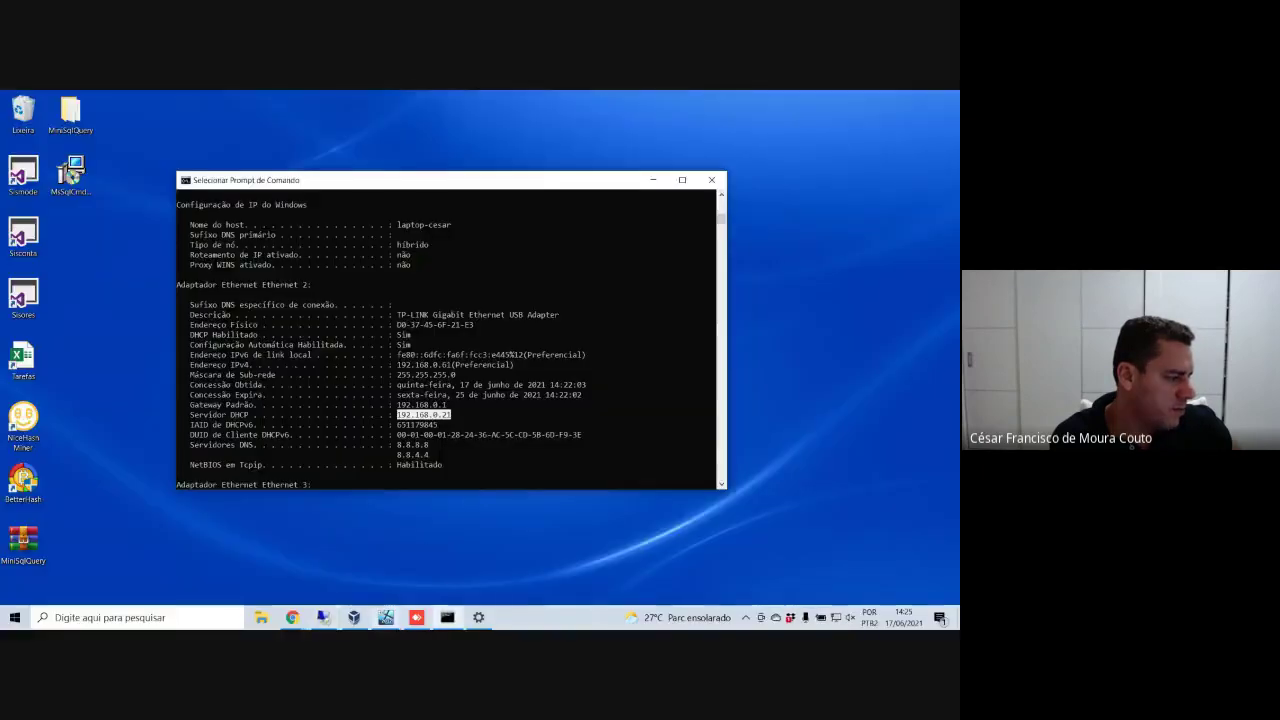
{"action": "left_click", "coordinate": [292, 617]}
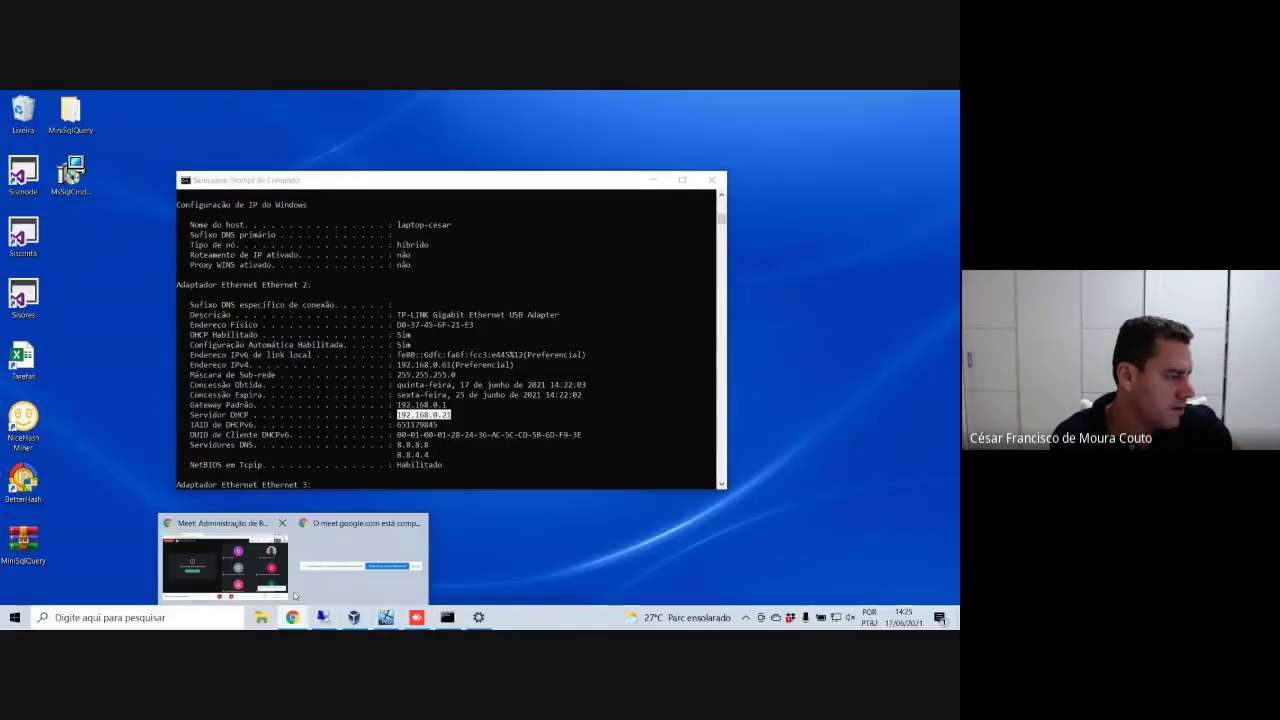
{"action": "left_click", "coordinate": [225, 560]}
{"action": "left_click", "coordinate": [365, 100]}
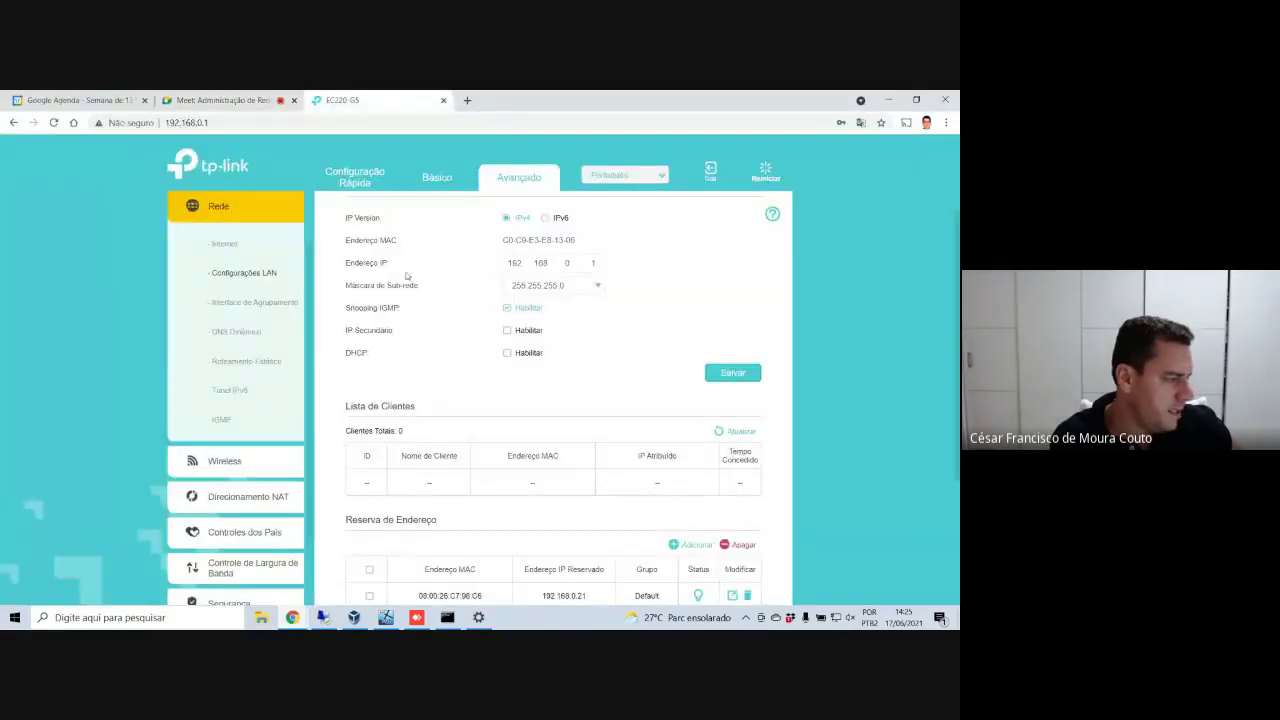
{"action": "left_click", "coordinate": [507, 353]}
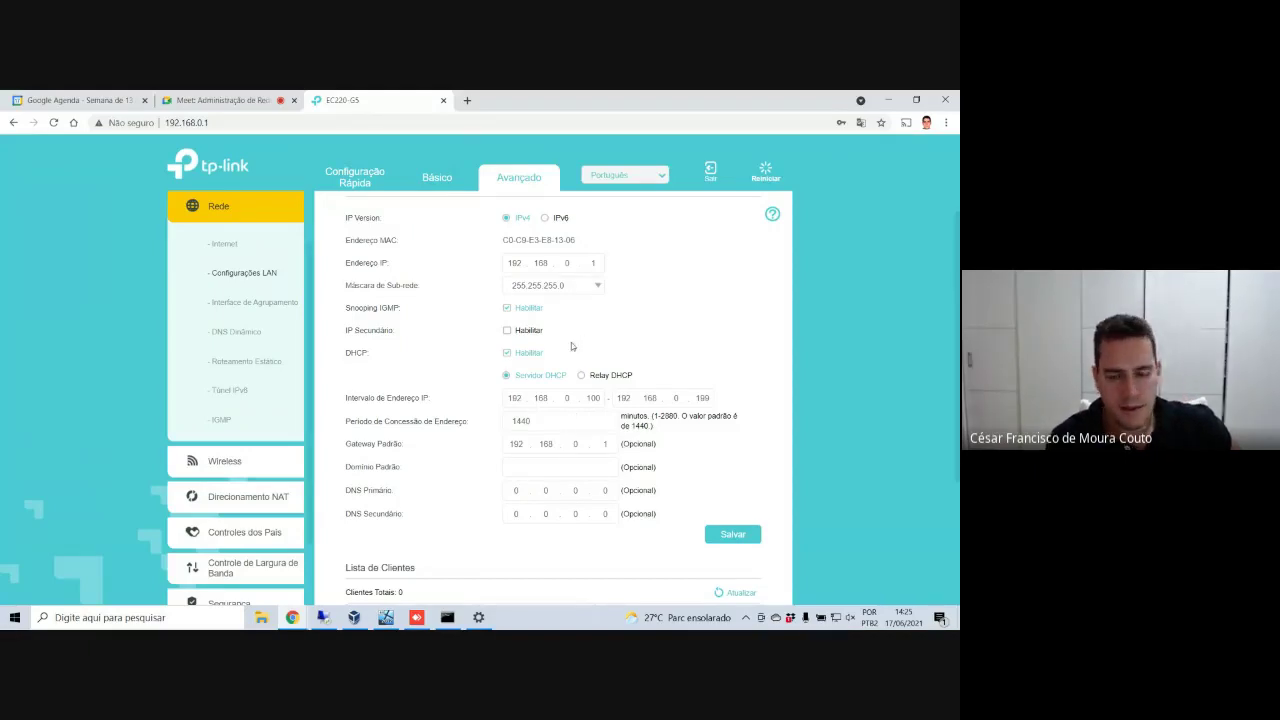
{"action": "scroll", "coordinate": [714, 440], "scroll_direction": "down", "scroll_amount": 2}
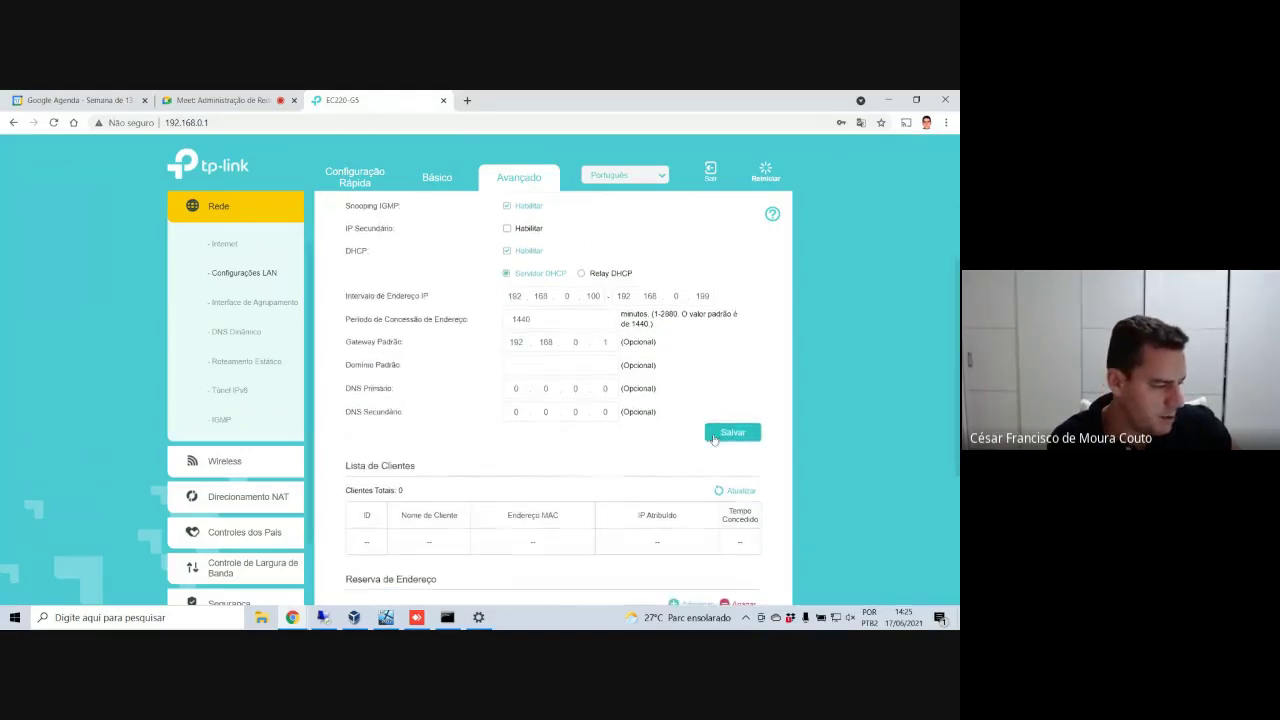
{"action": "left_click", "coordinate": [737, 433]}
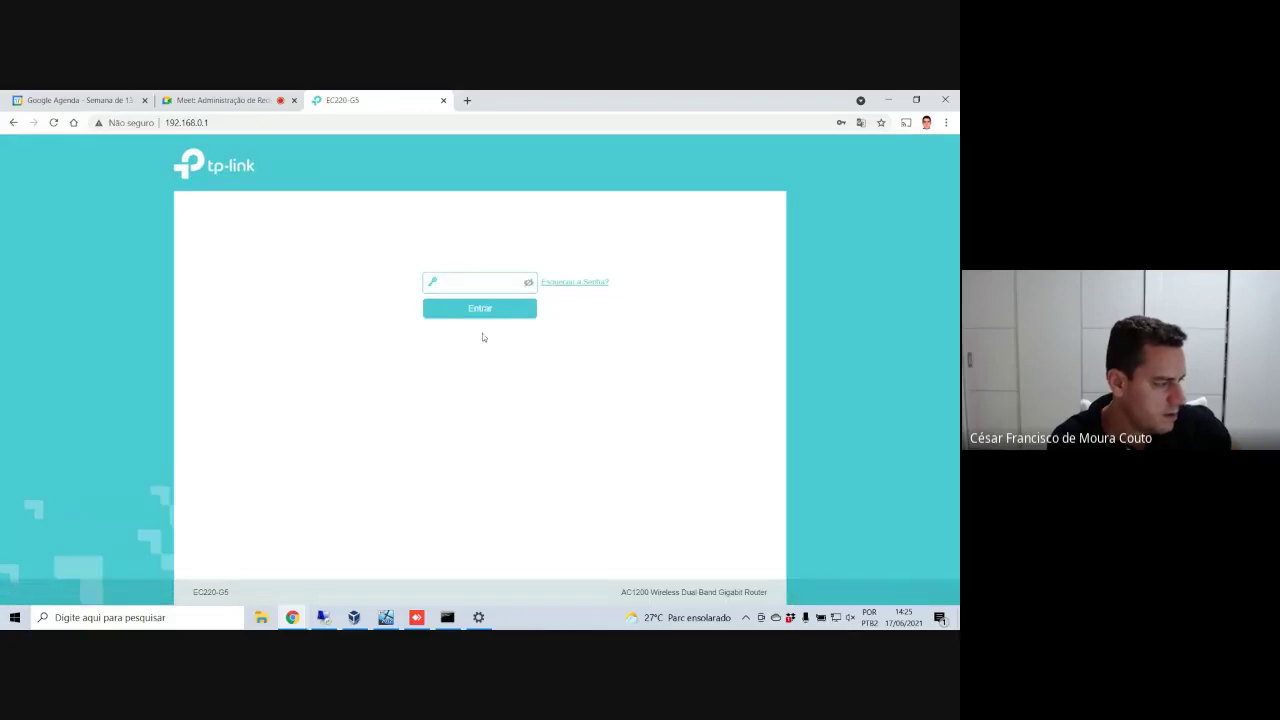
Log back into the TP-Link router admin with its password, correcting a mistyped entry
{"action": "left_click", "coordinate": [465, 286]}
{"action": "type", "text": "••"}
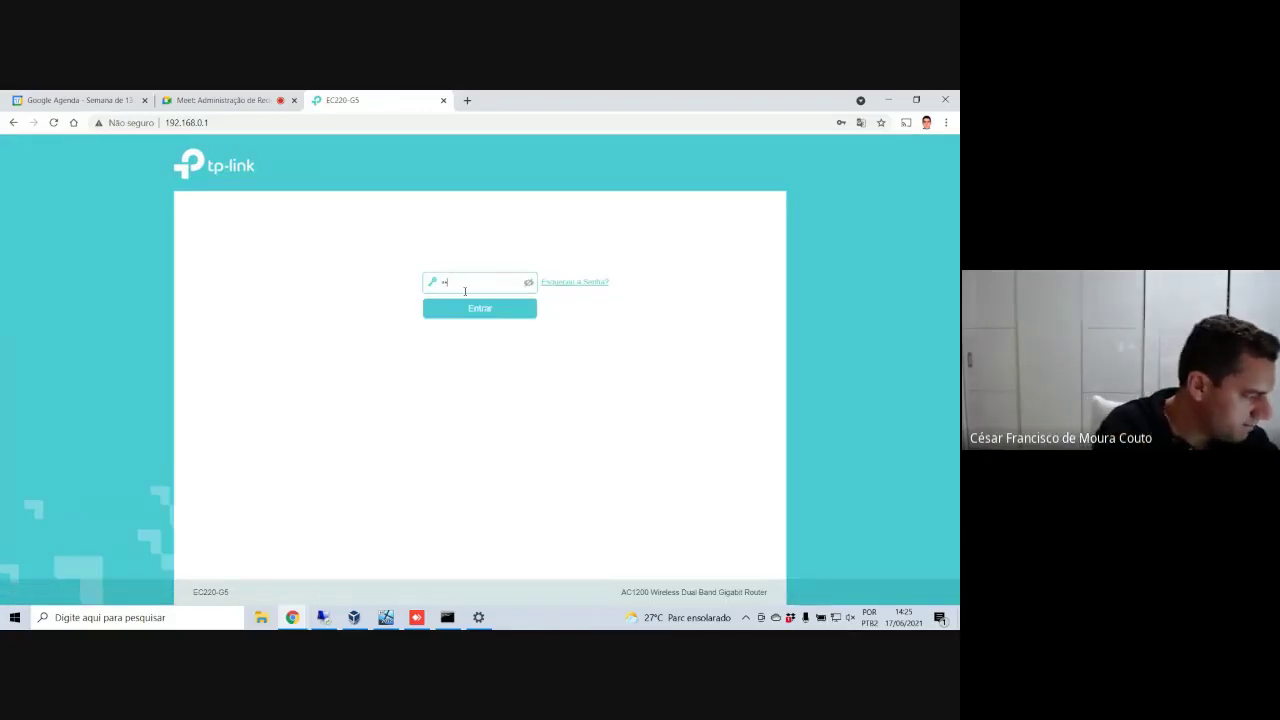
{"action": "type", "text": "•"}
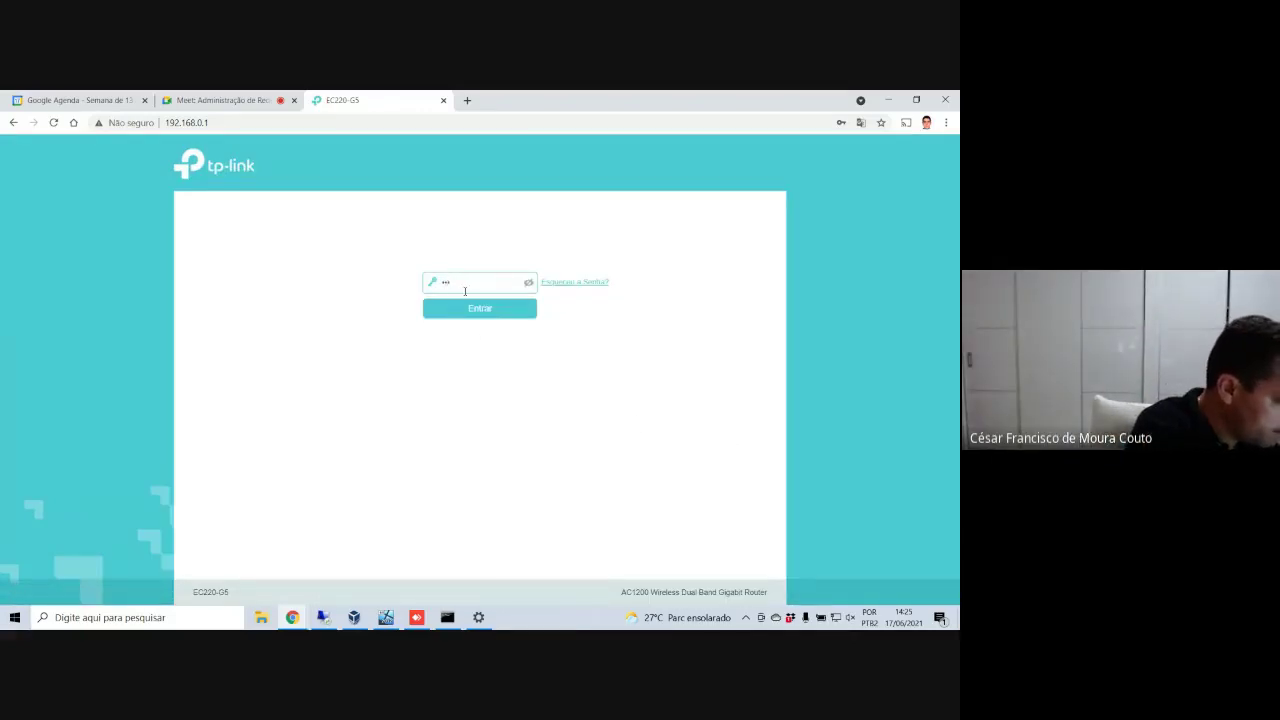
{"action": "key", "text": "BackSpace"}
{"action": "key", "text": "BackSpace"}
{"action": "key", "text": "BackSpace"}
{"action": "type", "text": "•"}
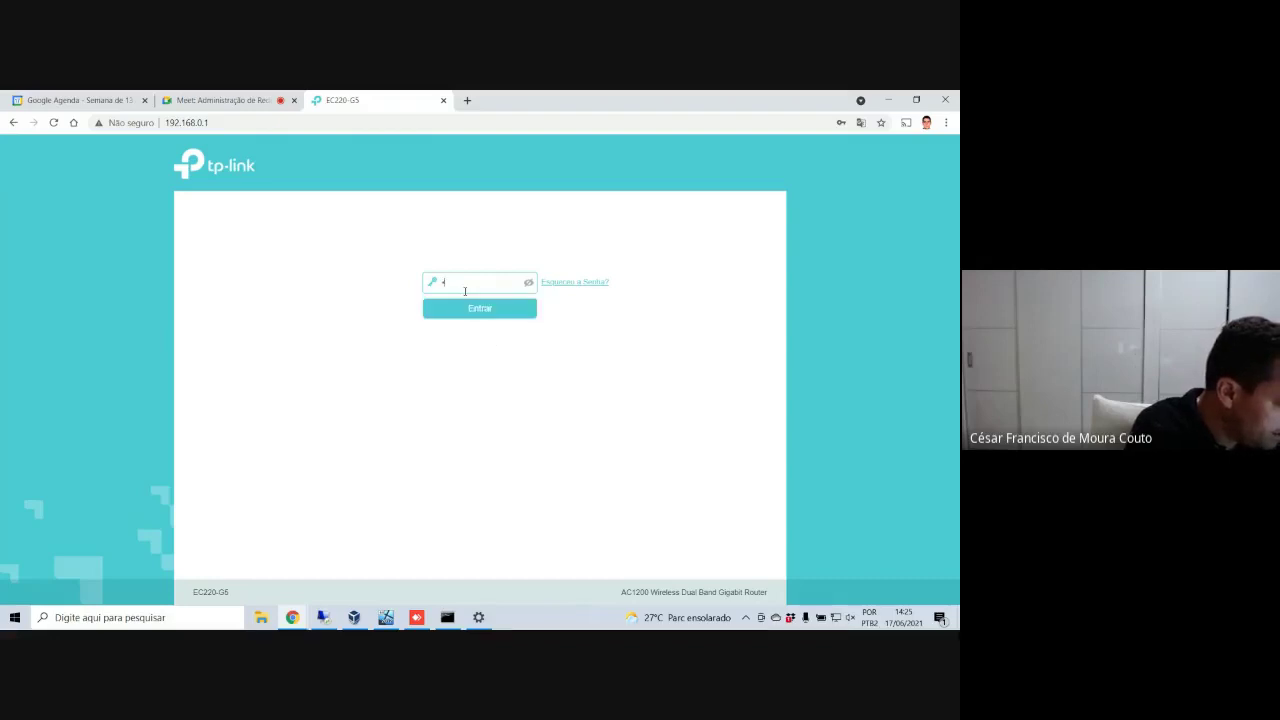
{"action": "type", "text": "••••"}
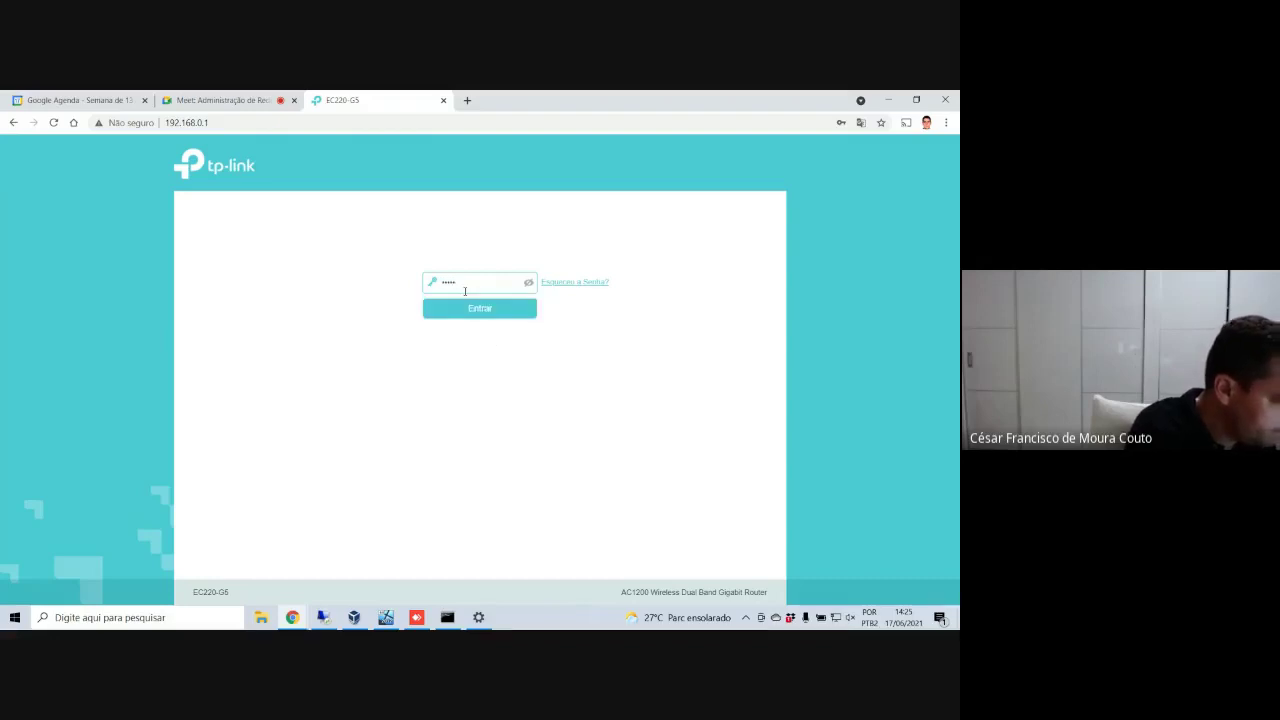
{"action": "key", "text": "Return"}
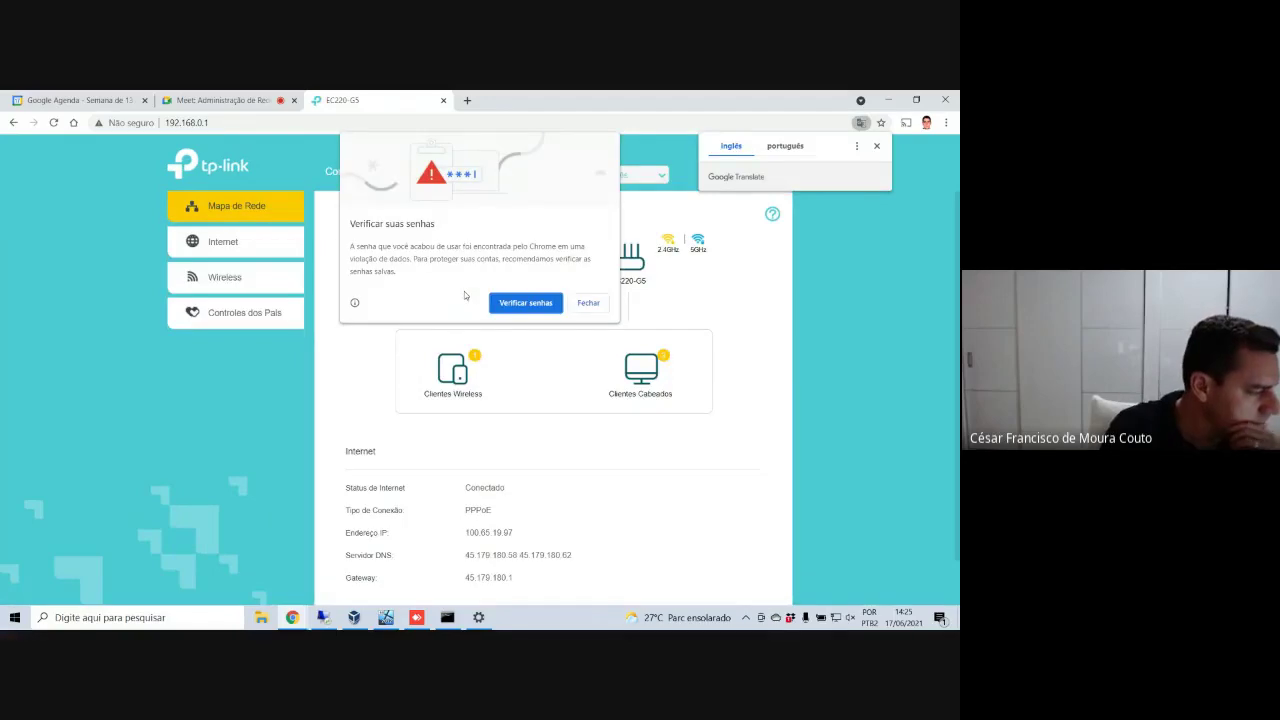
{"action": "left_click", "coordinate": [588, 304]}
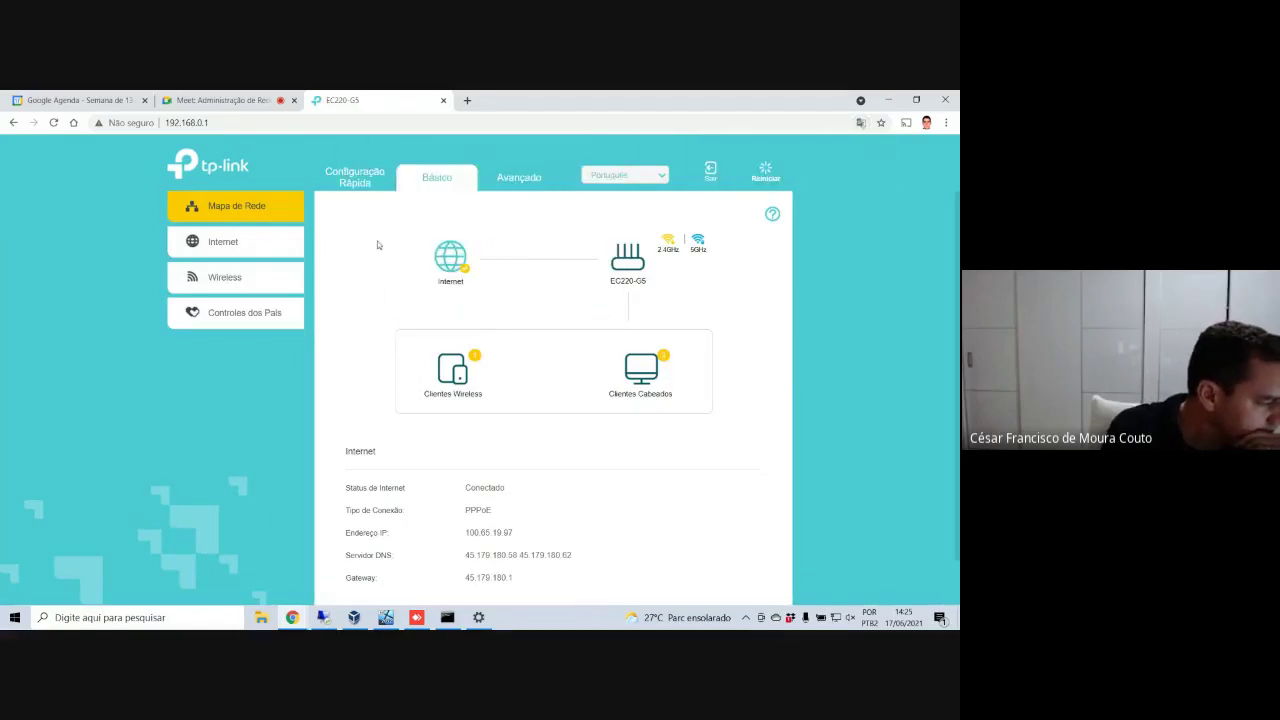
Re-enable the DHCP server in Avançado > Rede > Configurações LAN, then return to the Meet call
{"action": "left_click", "coordinate": [227, 245]}
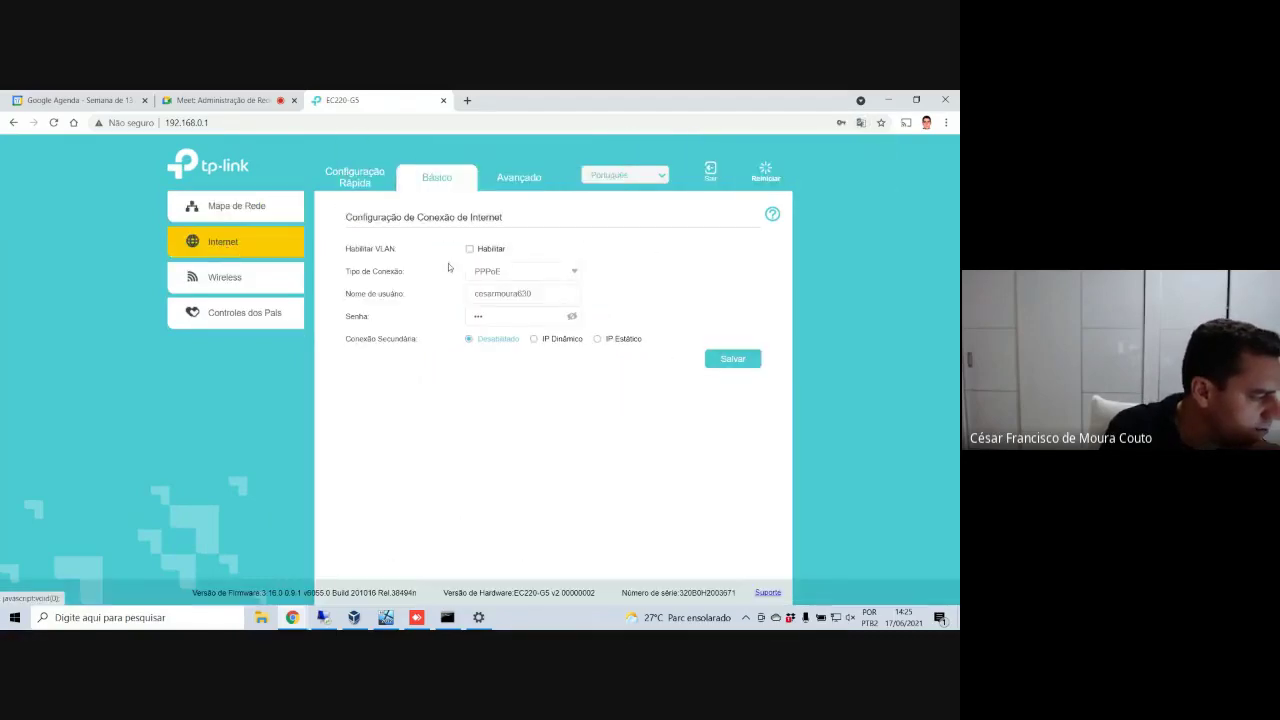
{"action": "left_click", "coordinate": [519, 179]}
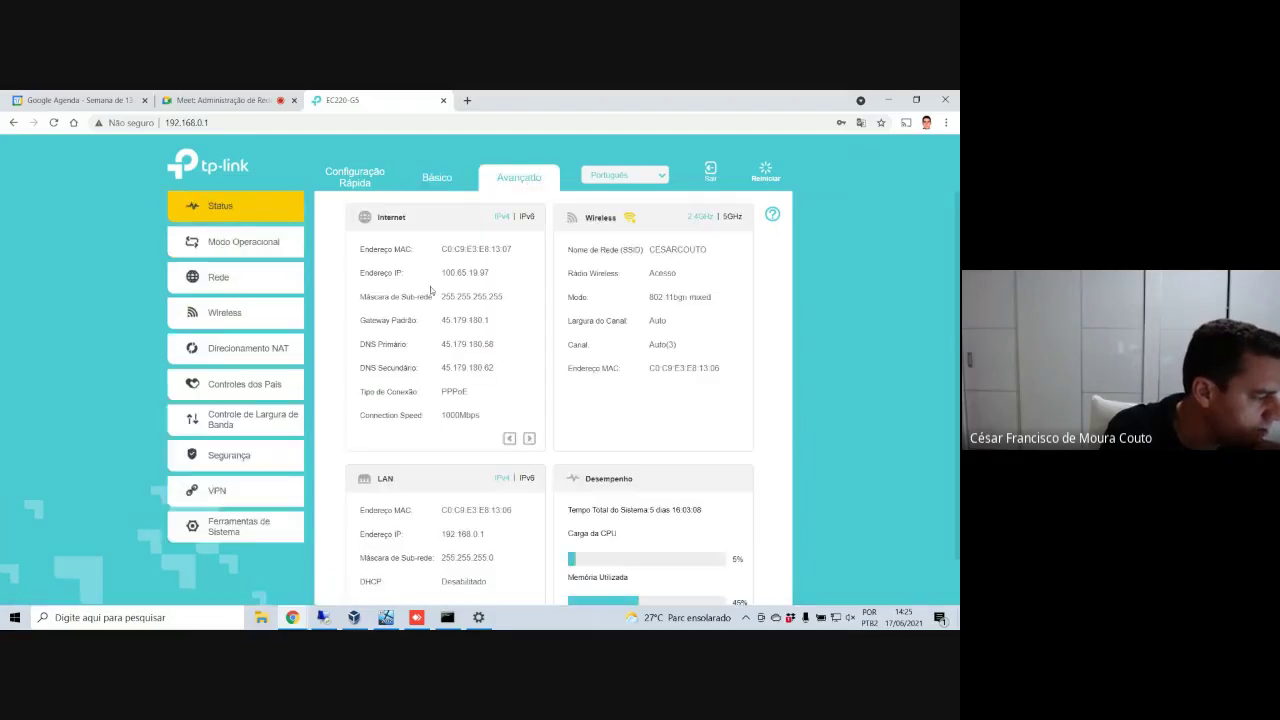
{"action": "left_click", "coordinate": [228, 278]}
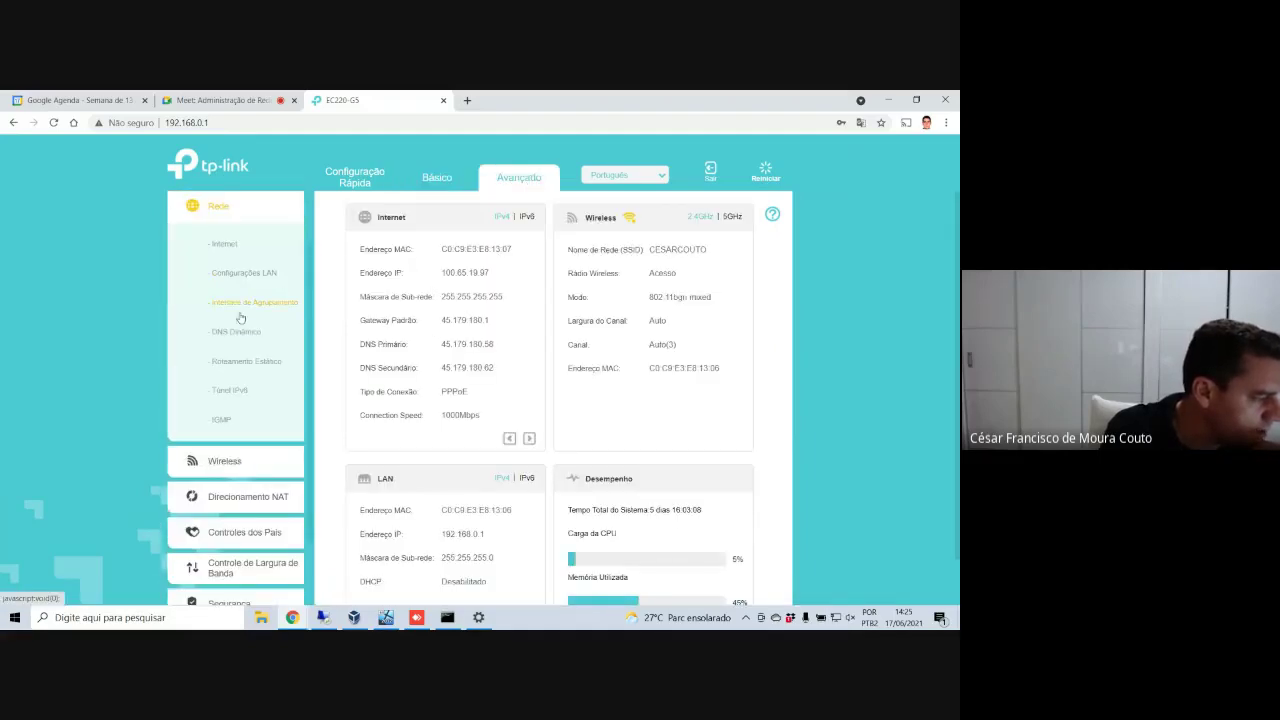
{"action": "left_click", "coordinate": [231, 246]}
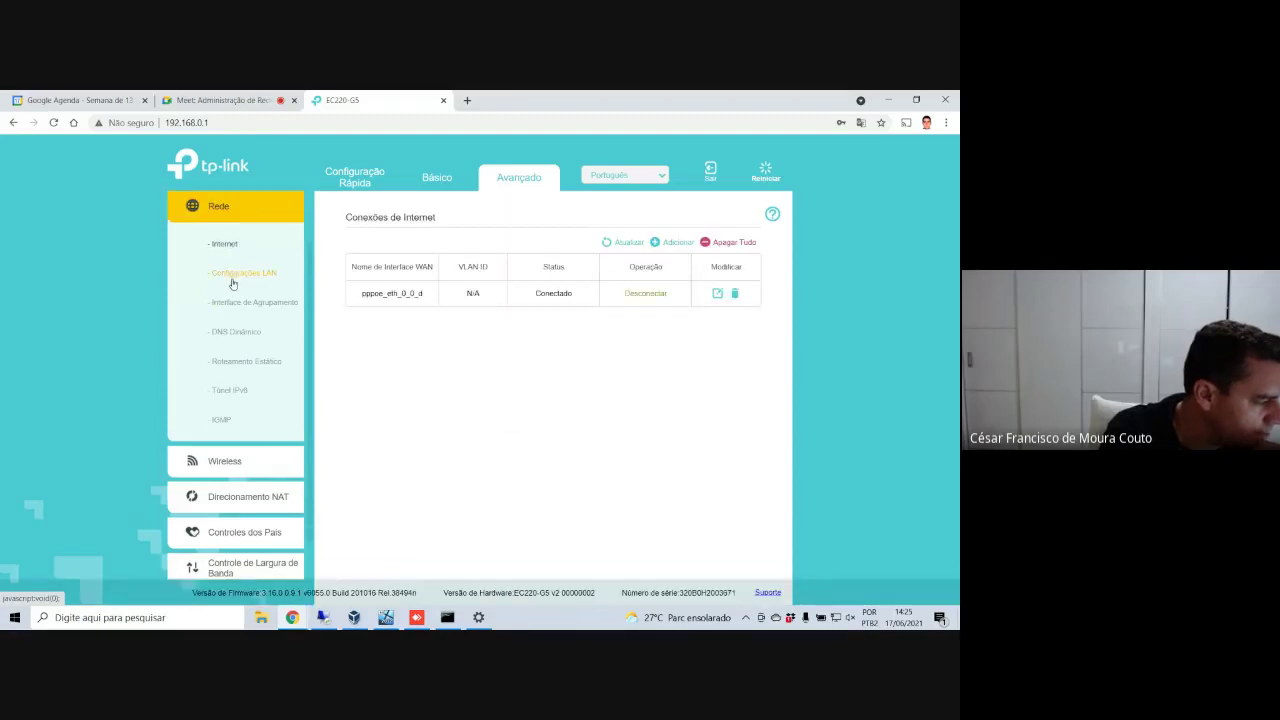
{"action": "left_click", "coordinate": [232, 276]}
{"action": "left_click", "coordinate": [507, 382]}
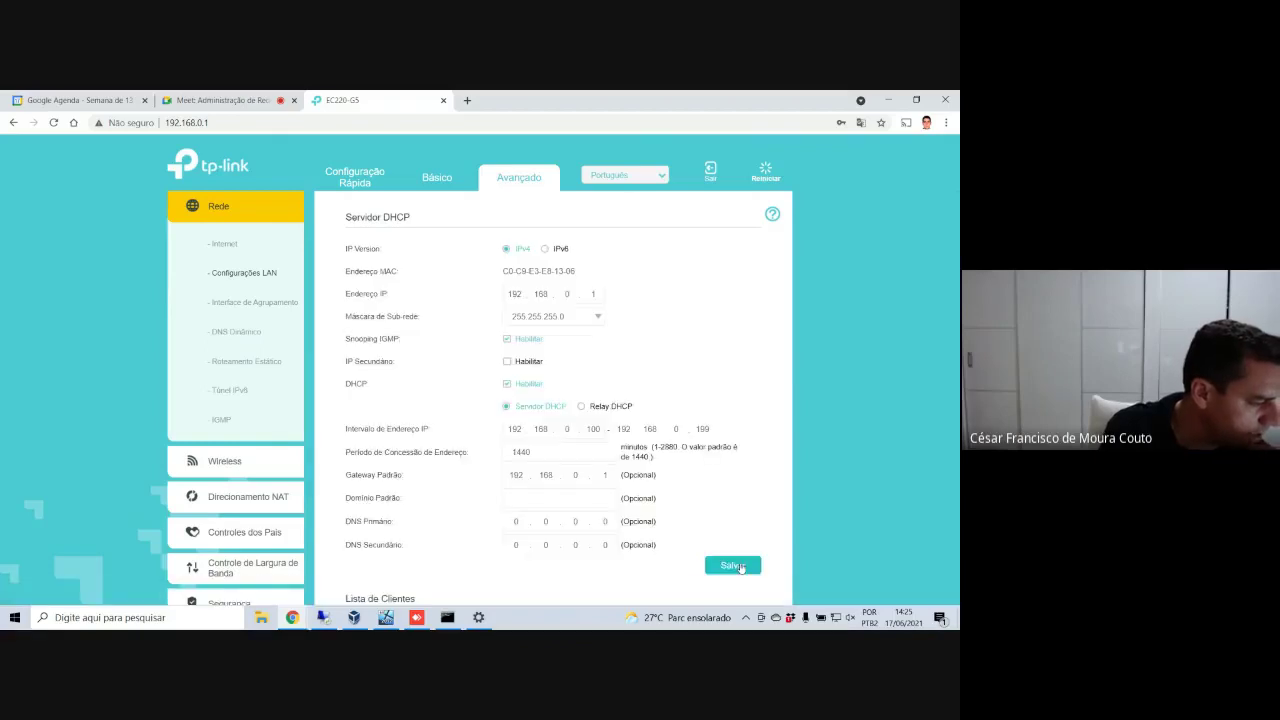
{"action": "left_click", "coordinate": [222, 100]}
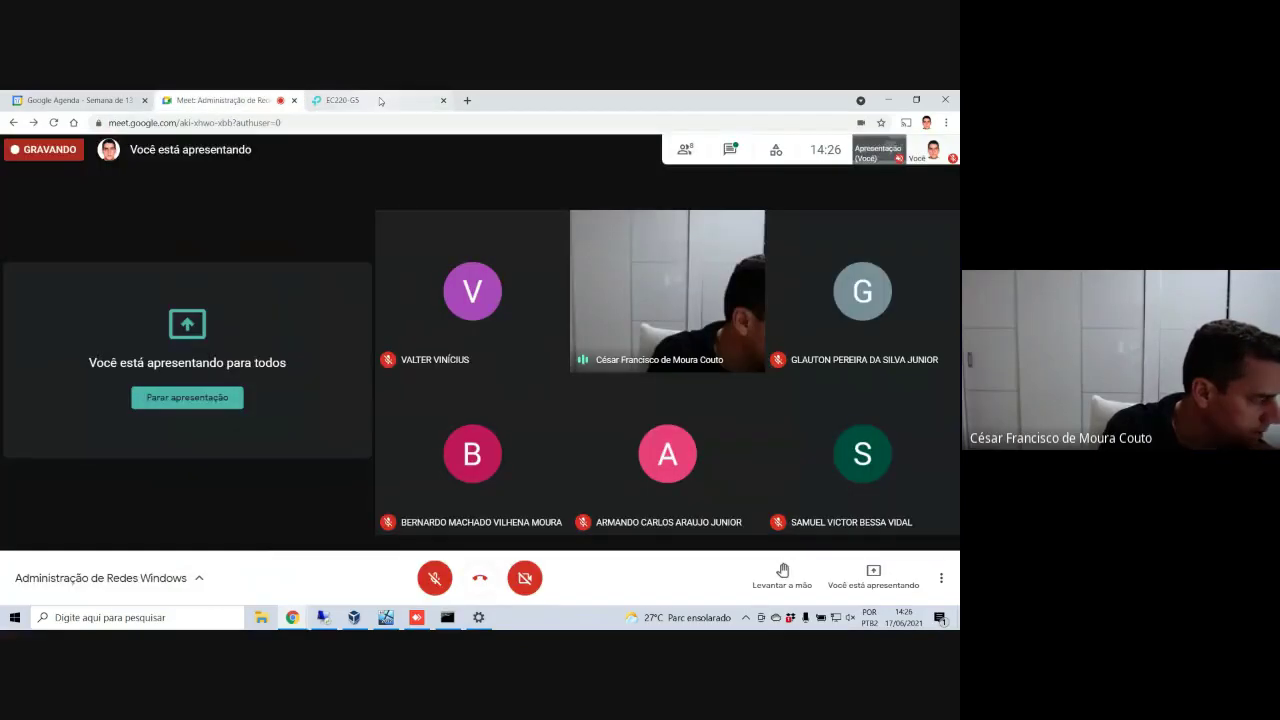
Close the EC220-G5 router admin tab so only the calendar and Meet tabs remain
{"action": "left_click", "coordinate": [380, 101]}
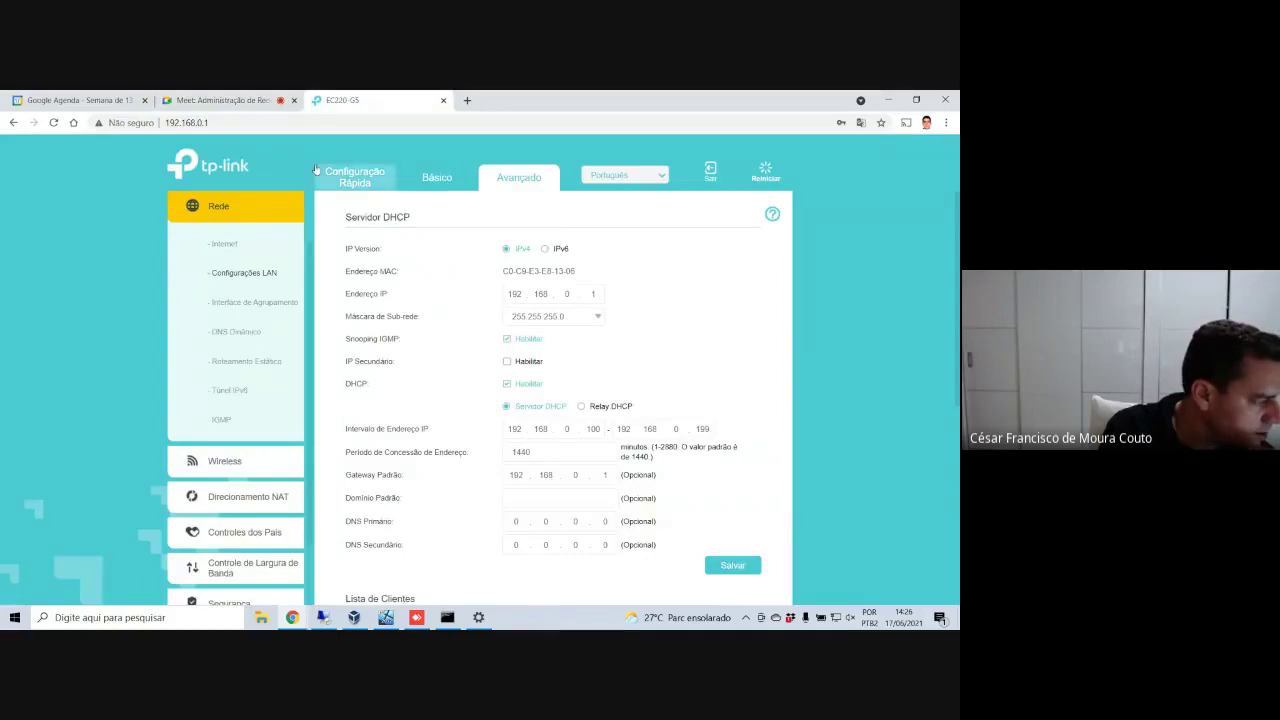
{"action": "left_click", "coordinate": [222, 100]}
{"action": "left_click", "coordinate": [410, 101]}
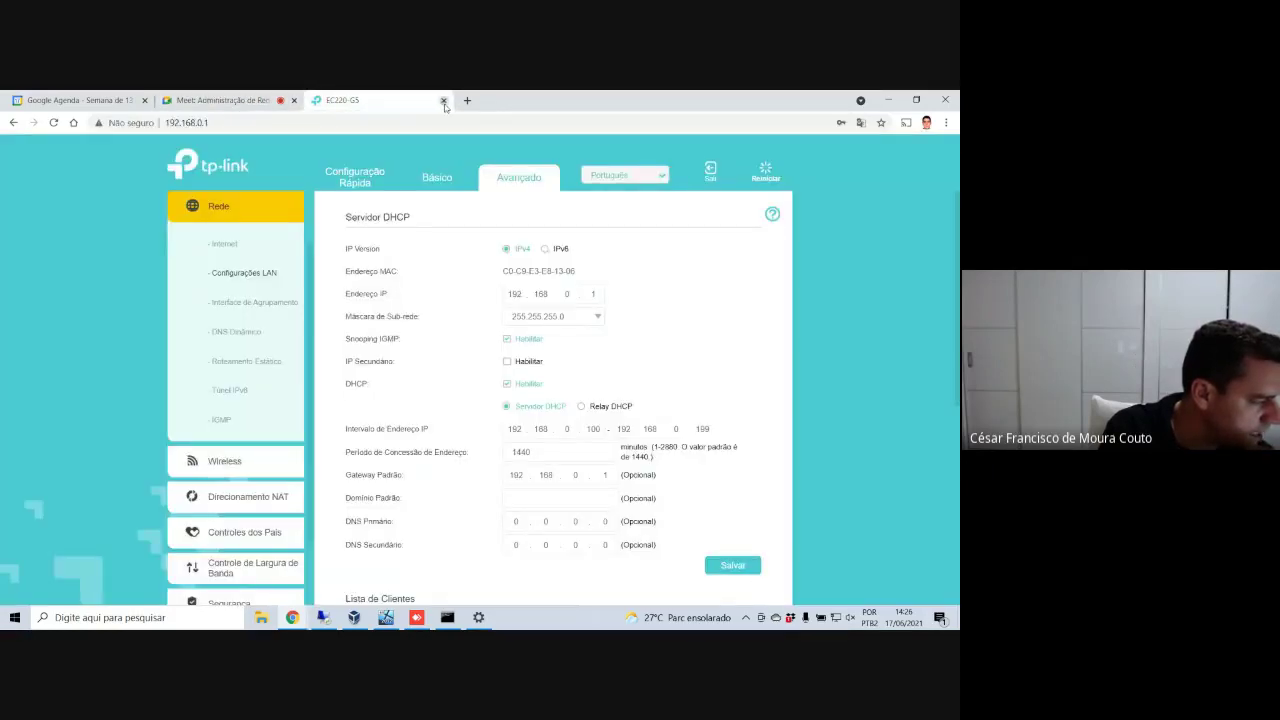
{"action": "left_click", "coordinate": [443, 101]}
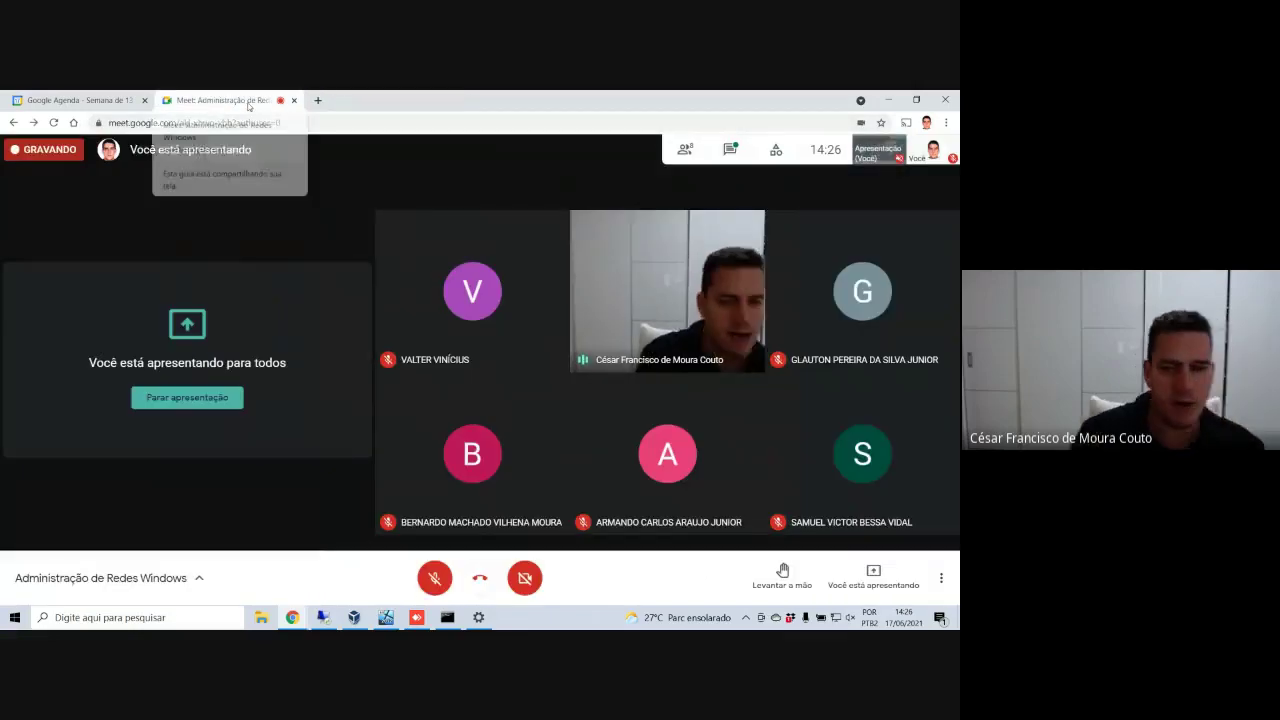